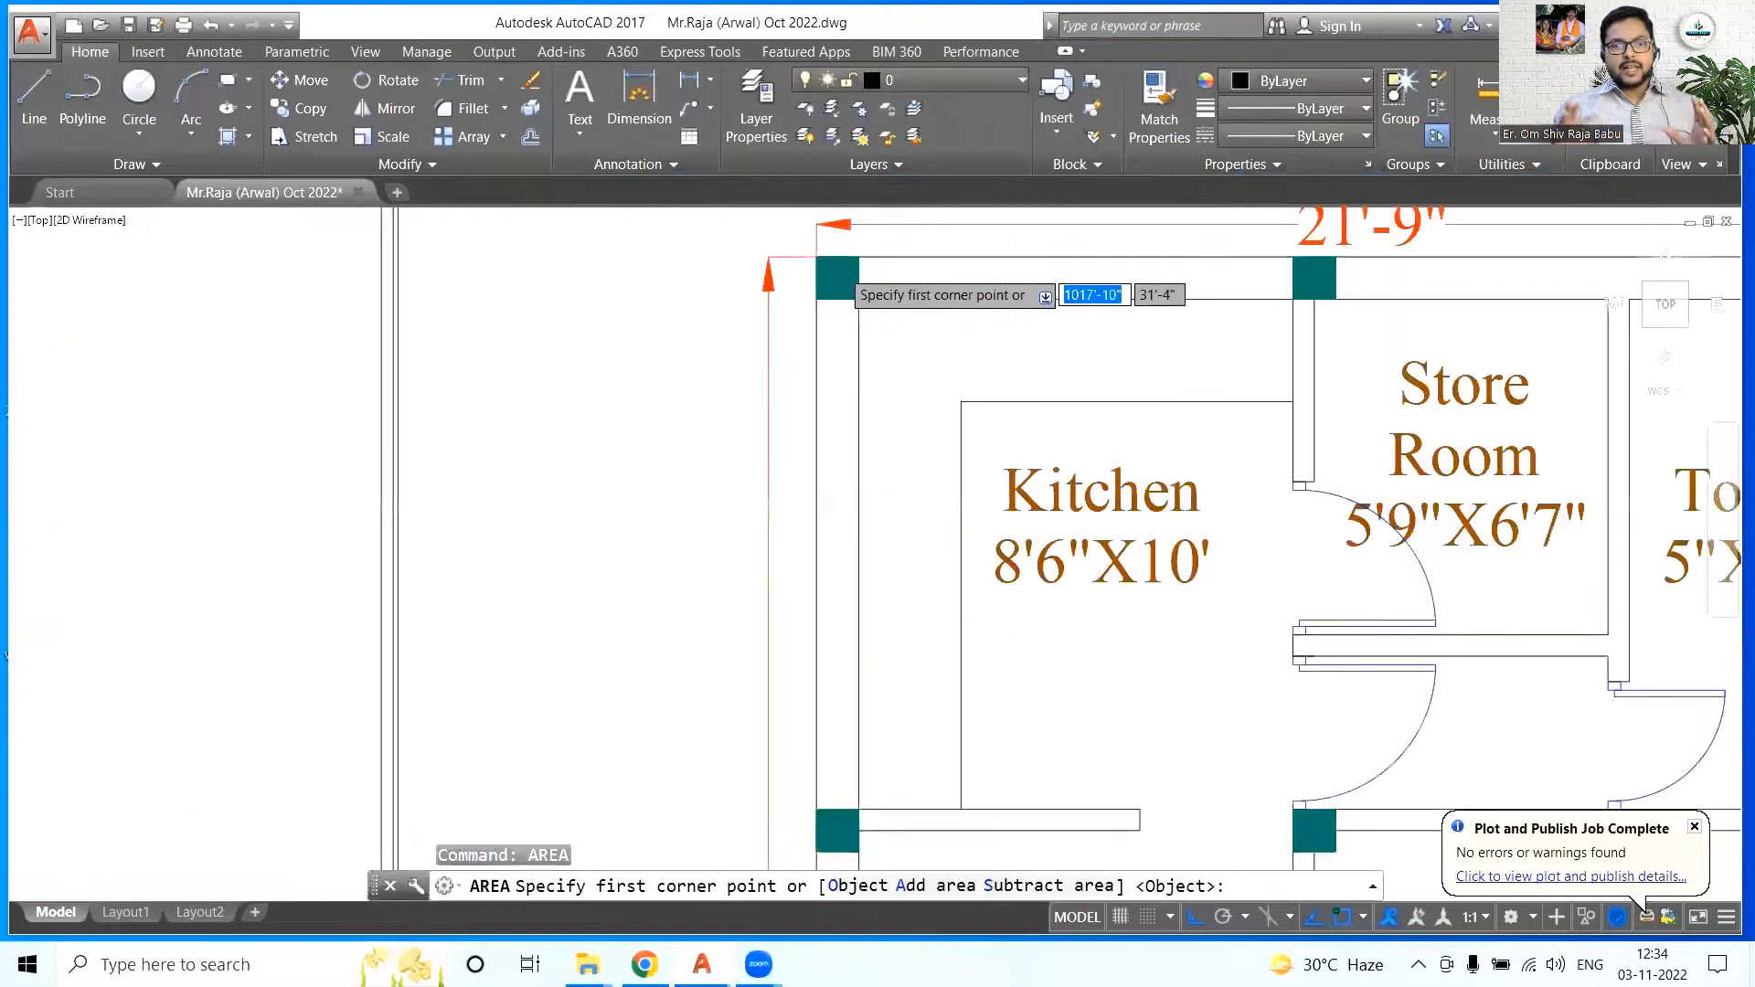
- Measure the total area enclosed by the outer corners of the house floor plan
scroll(1382, 656, up, 8)
click(1359, 438)
click(252, 439)
key(Return)
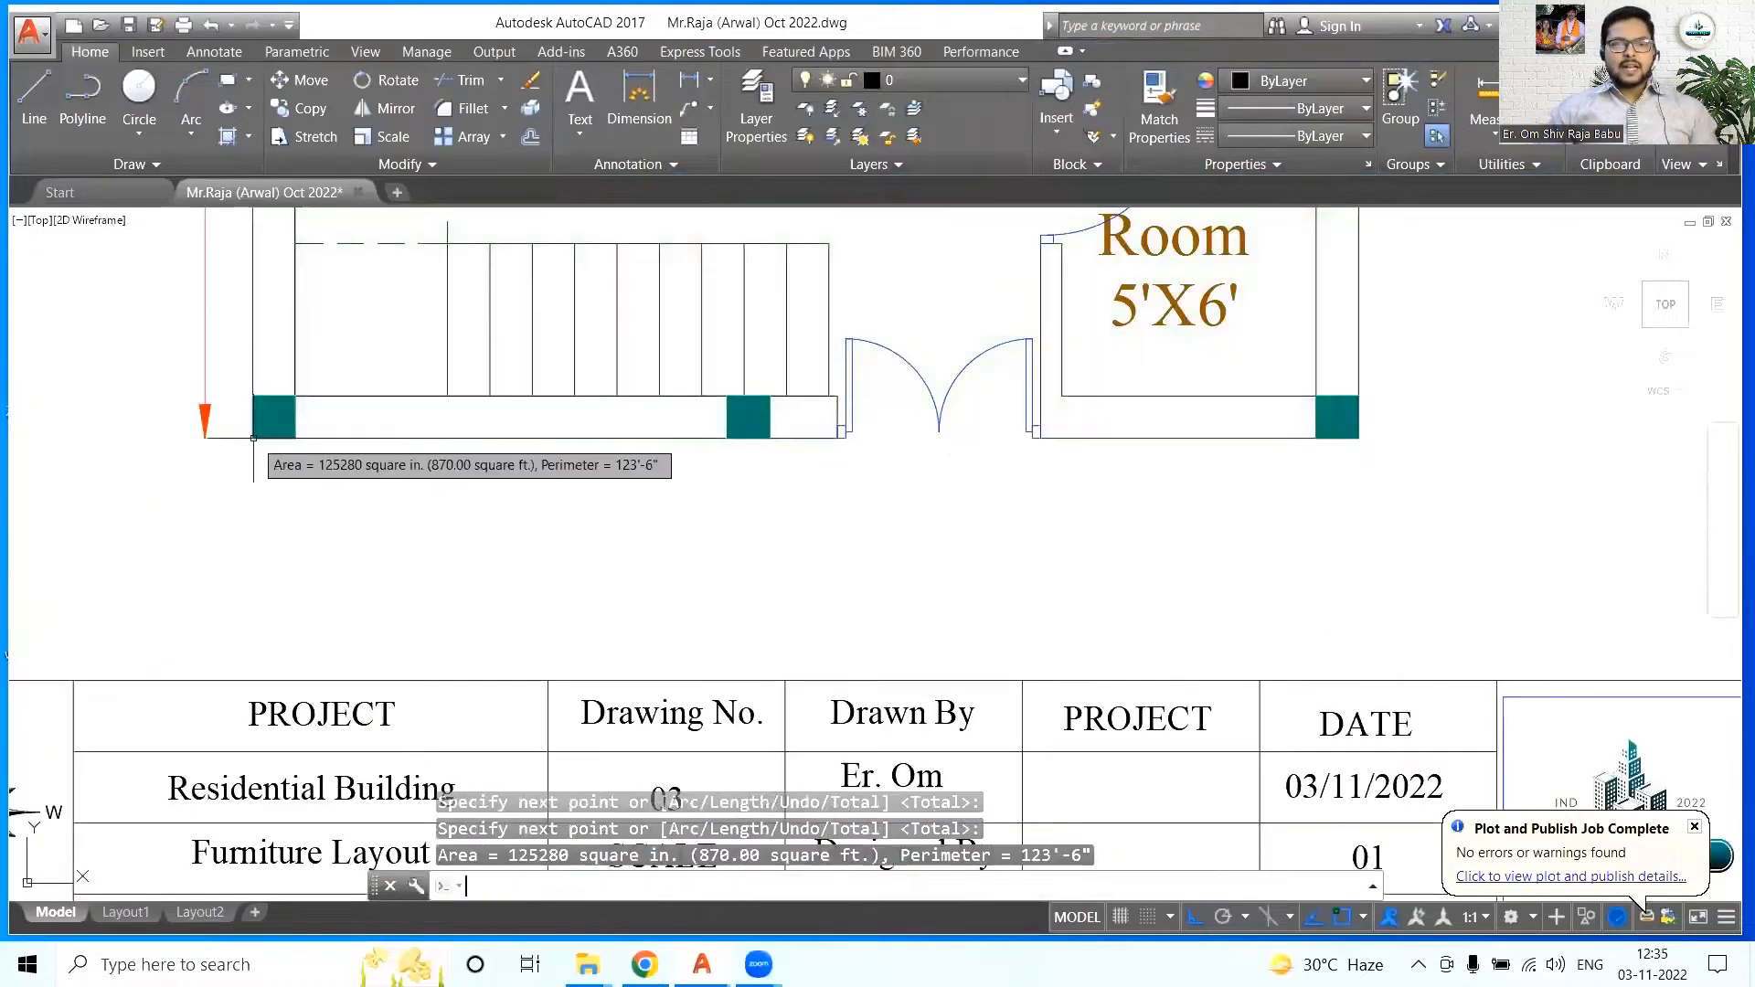
scroll(639, 795, down, 5)
middle_drag(640, 795, 939, 809)
middle_drag(940, 365, 939, 813)
scroll(1026, 392, up, 4)
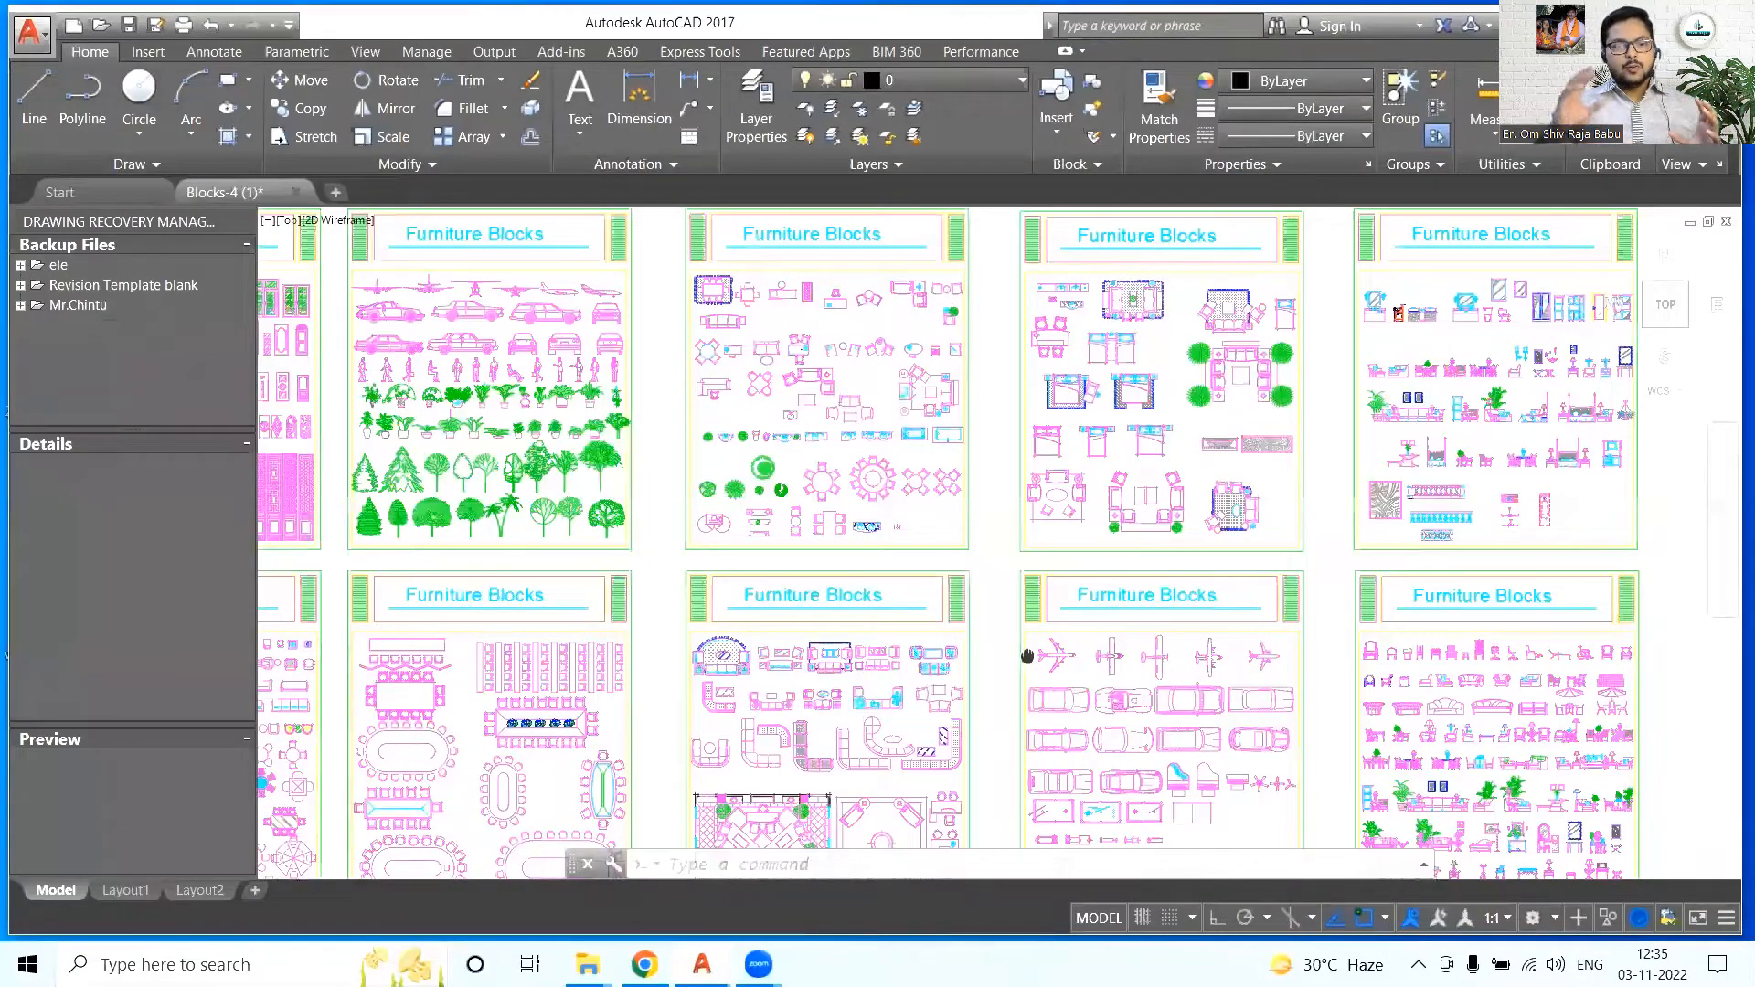
- Find the squat toilet block in the furniture block sheets and bring it into the house plan drawing
middle_drag(1027, 656, 1004, 490)
scroll(1543, 498, up, 2)
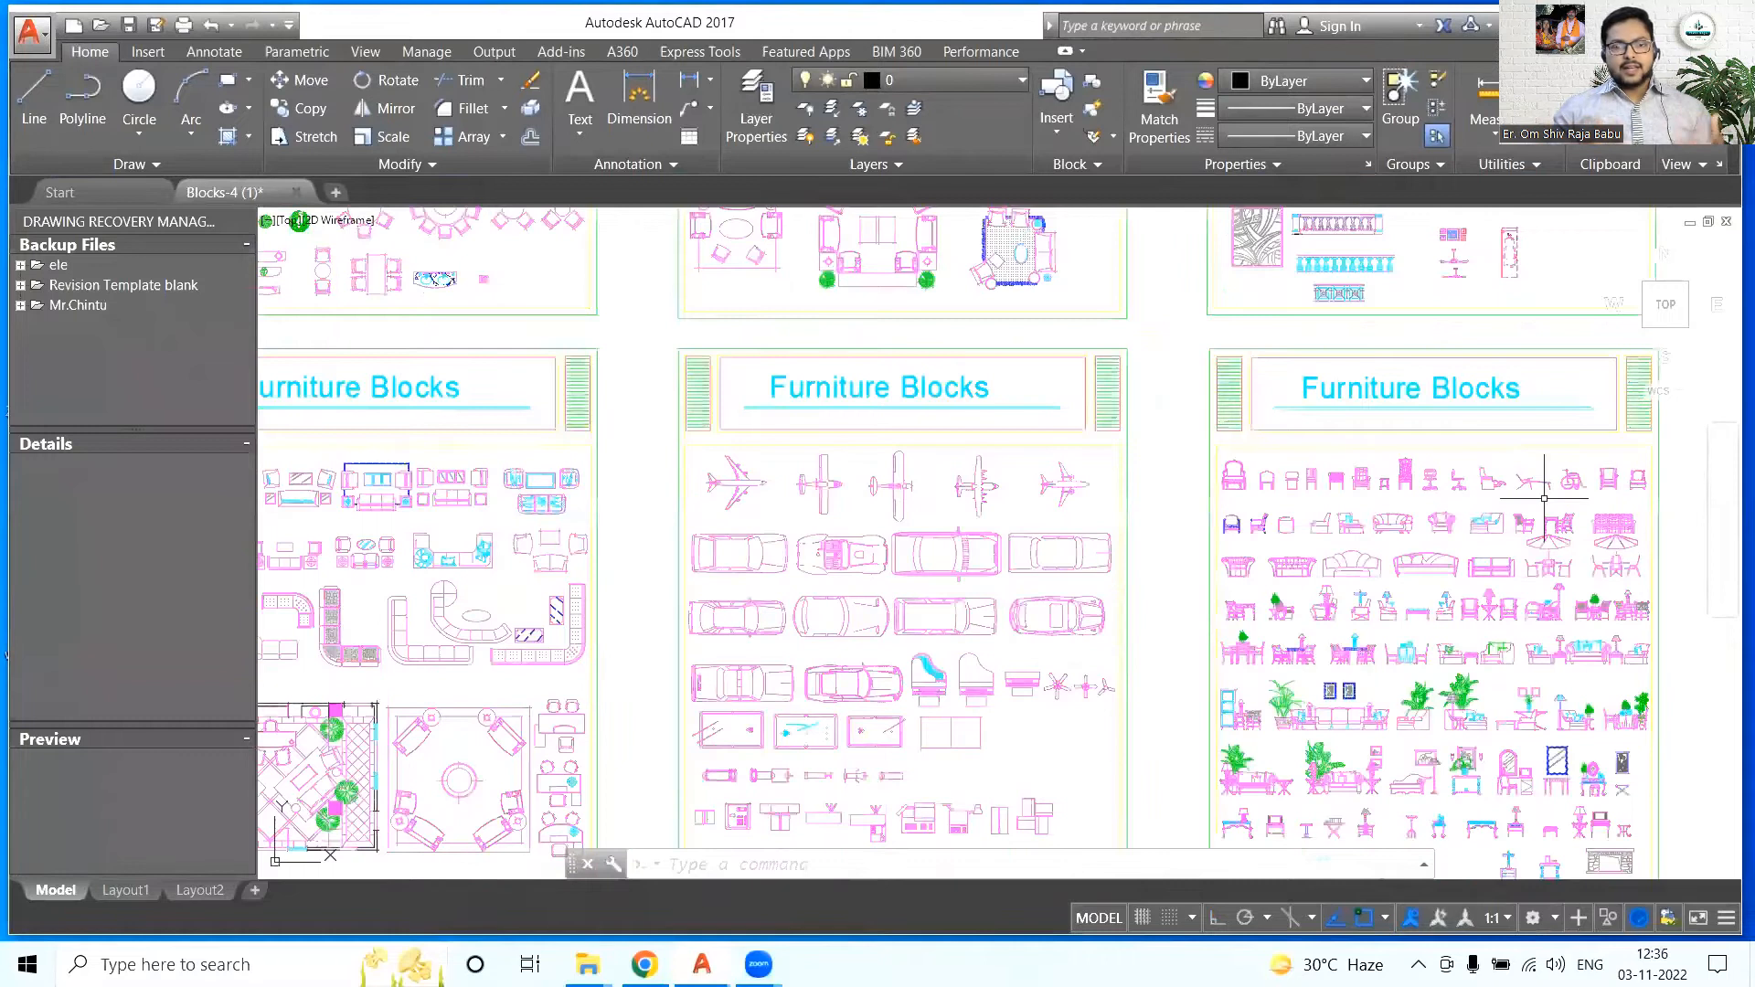
scroll(1544, 498, down, 2)
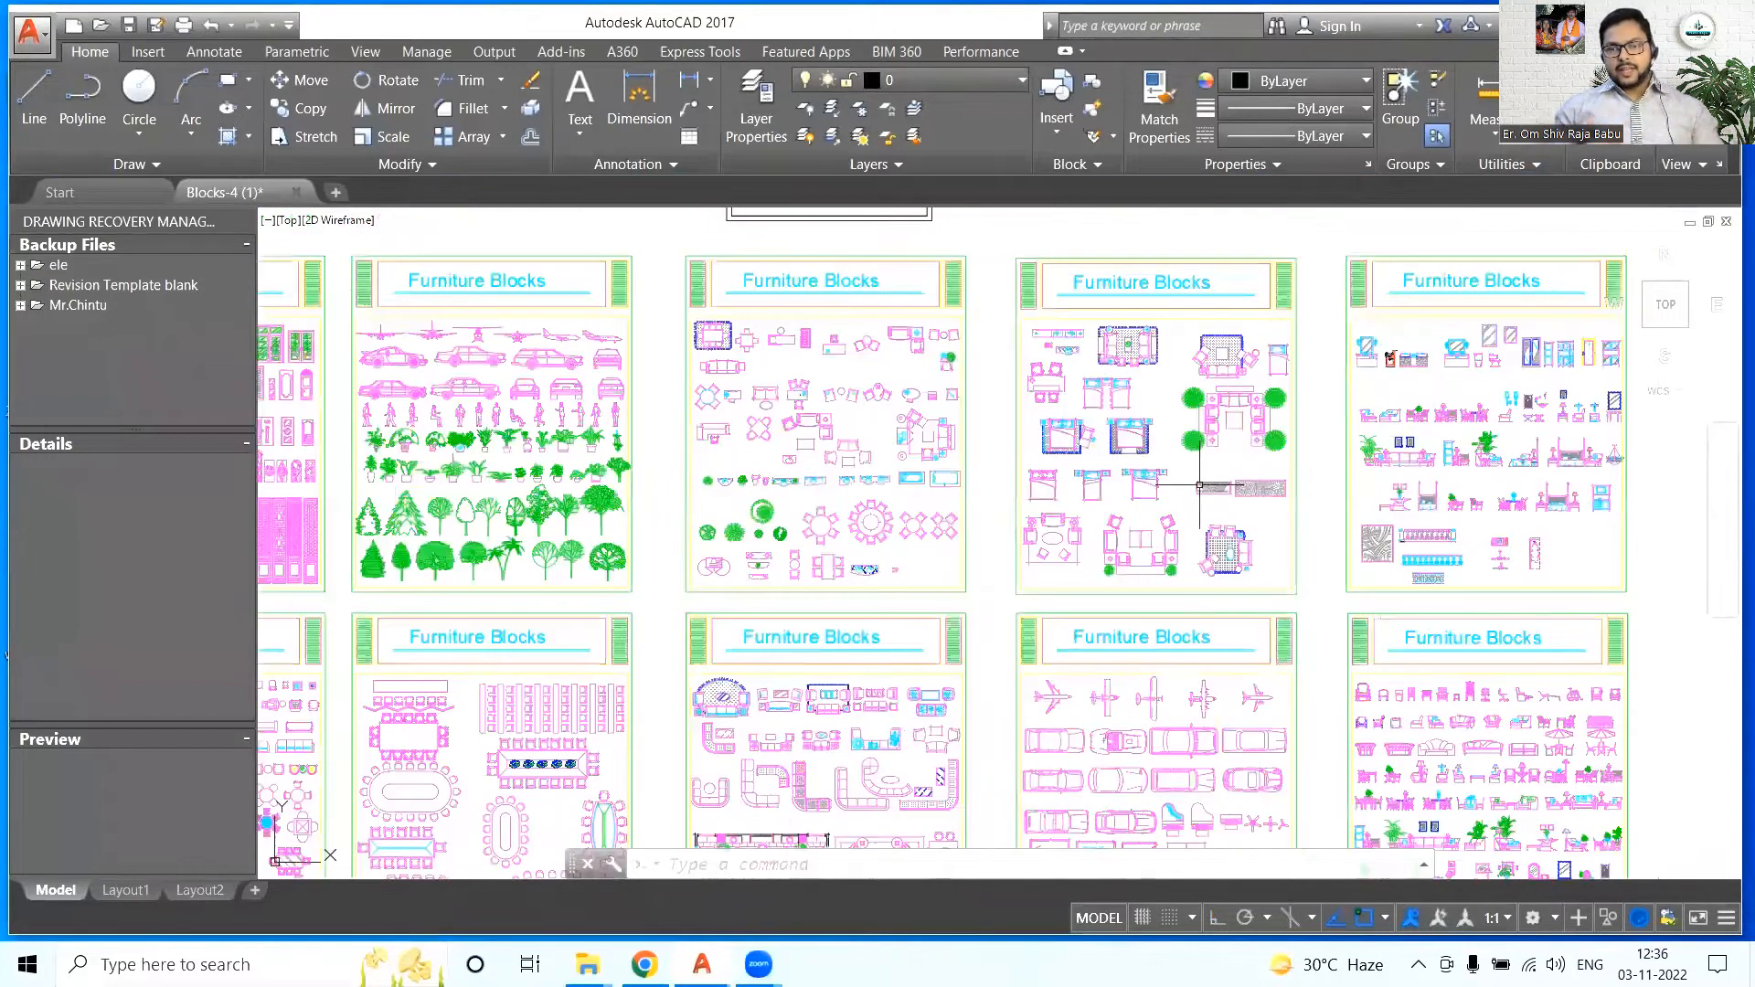
middle_drag(982, 602, 1367, 605)
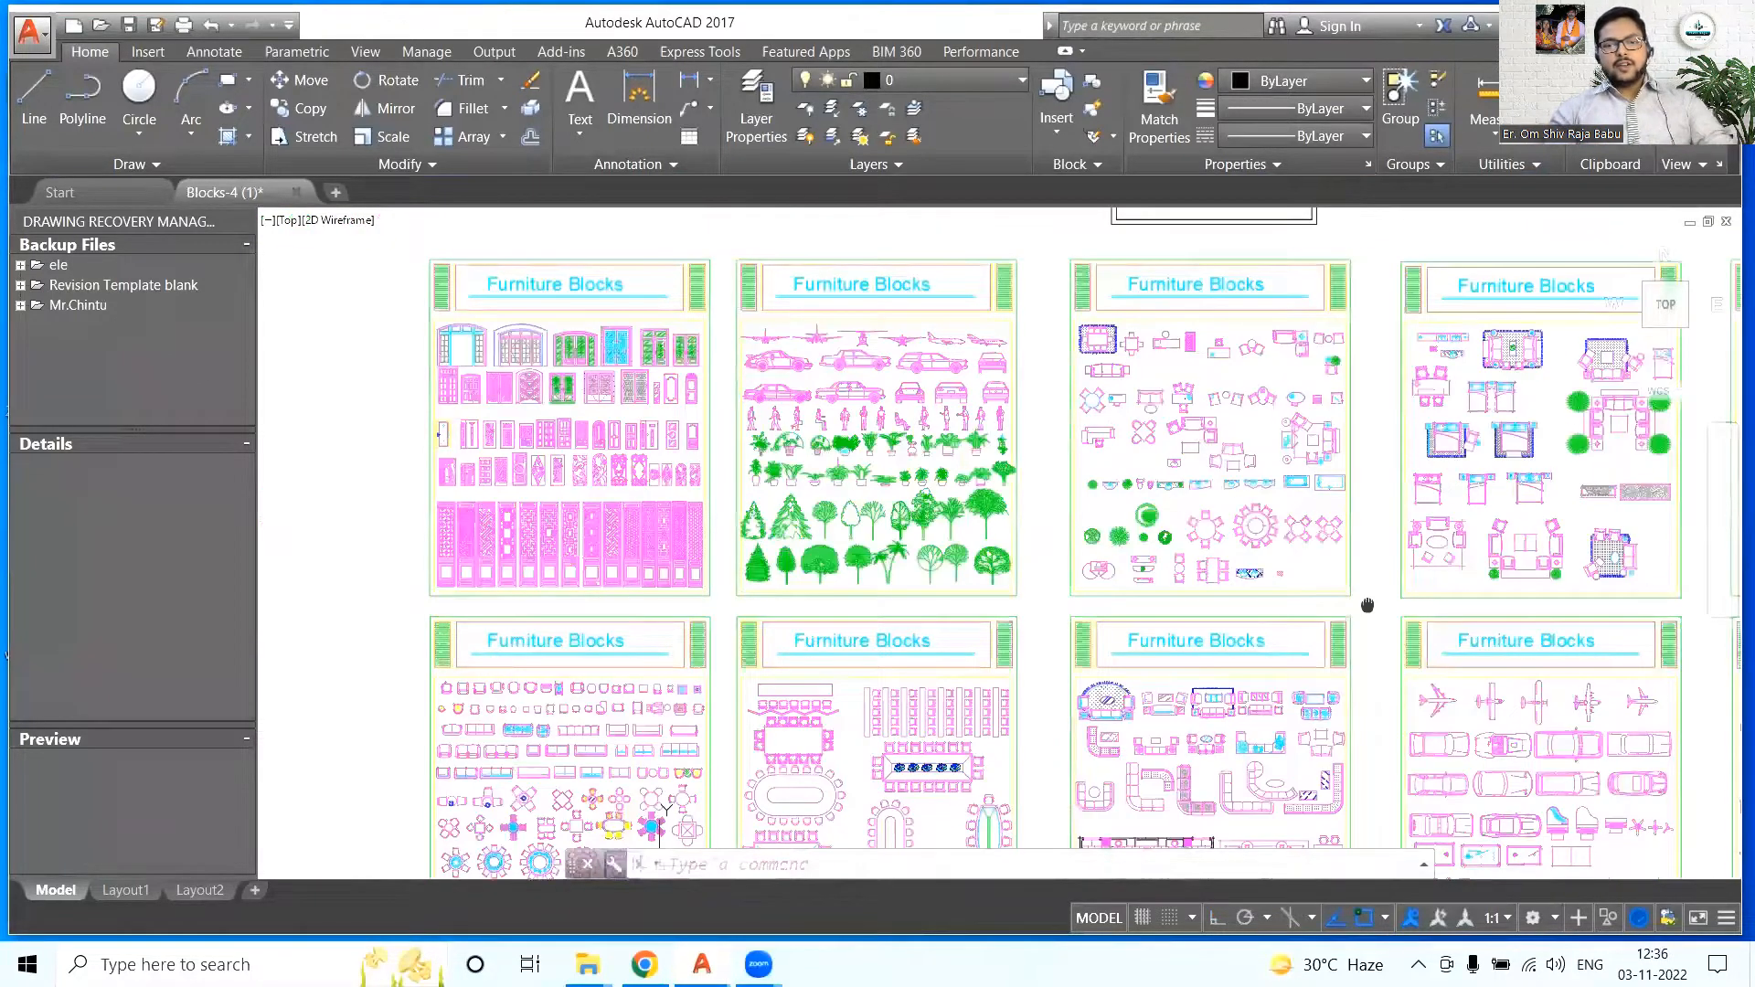
scroll(1155, 481, up, 10)
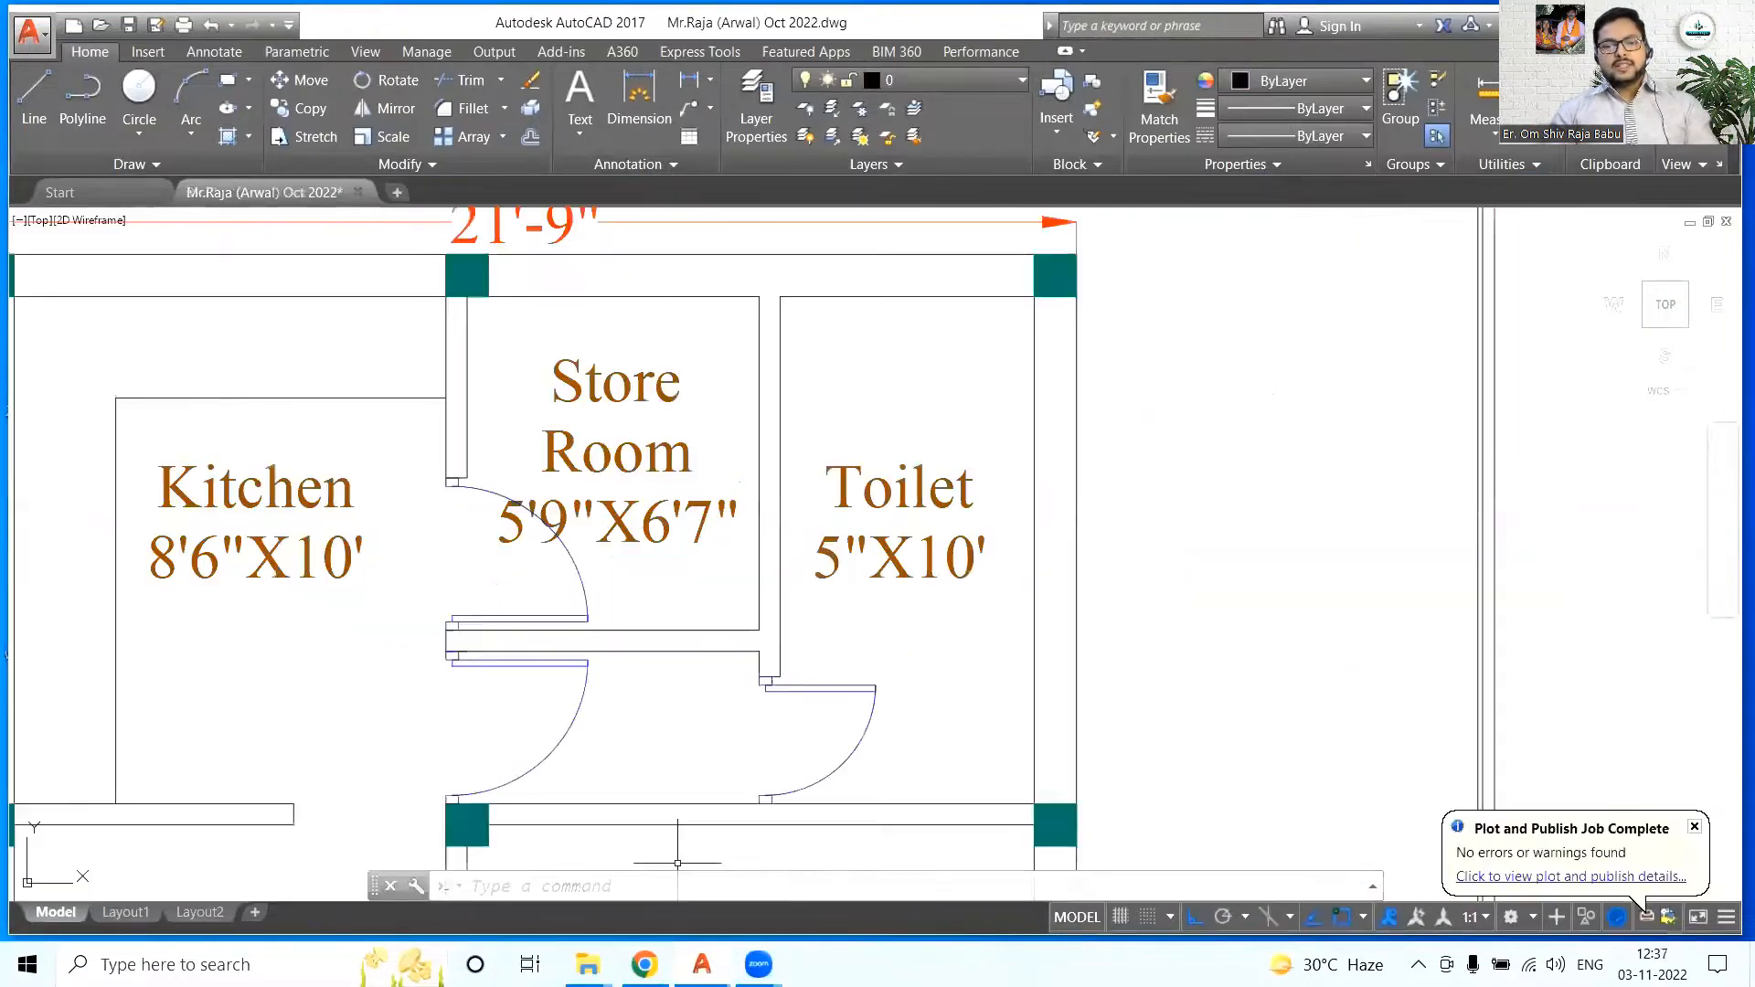
scroll(1096, 607, down, 10)
click(1012, 620)
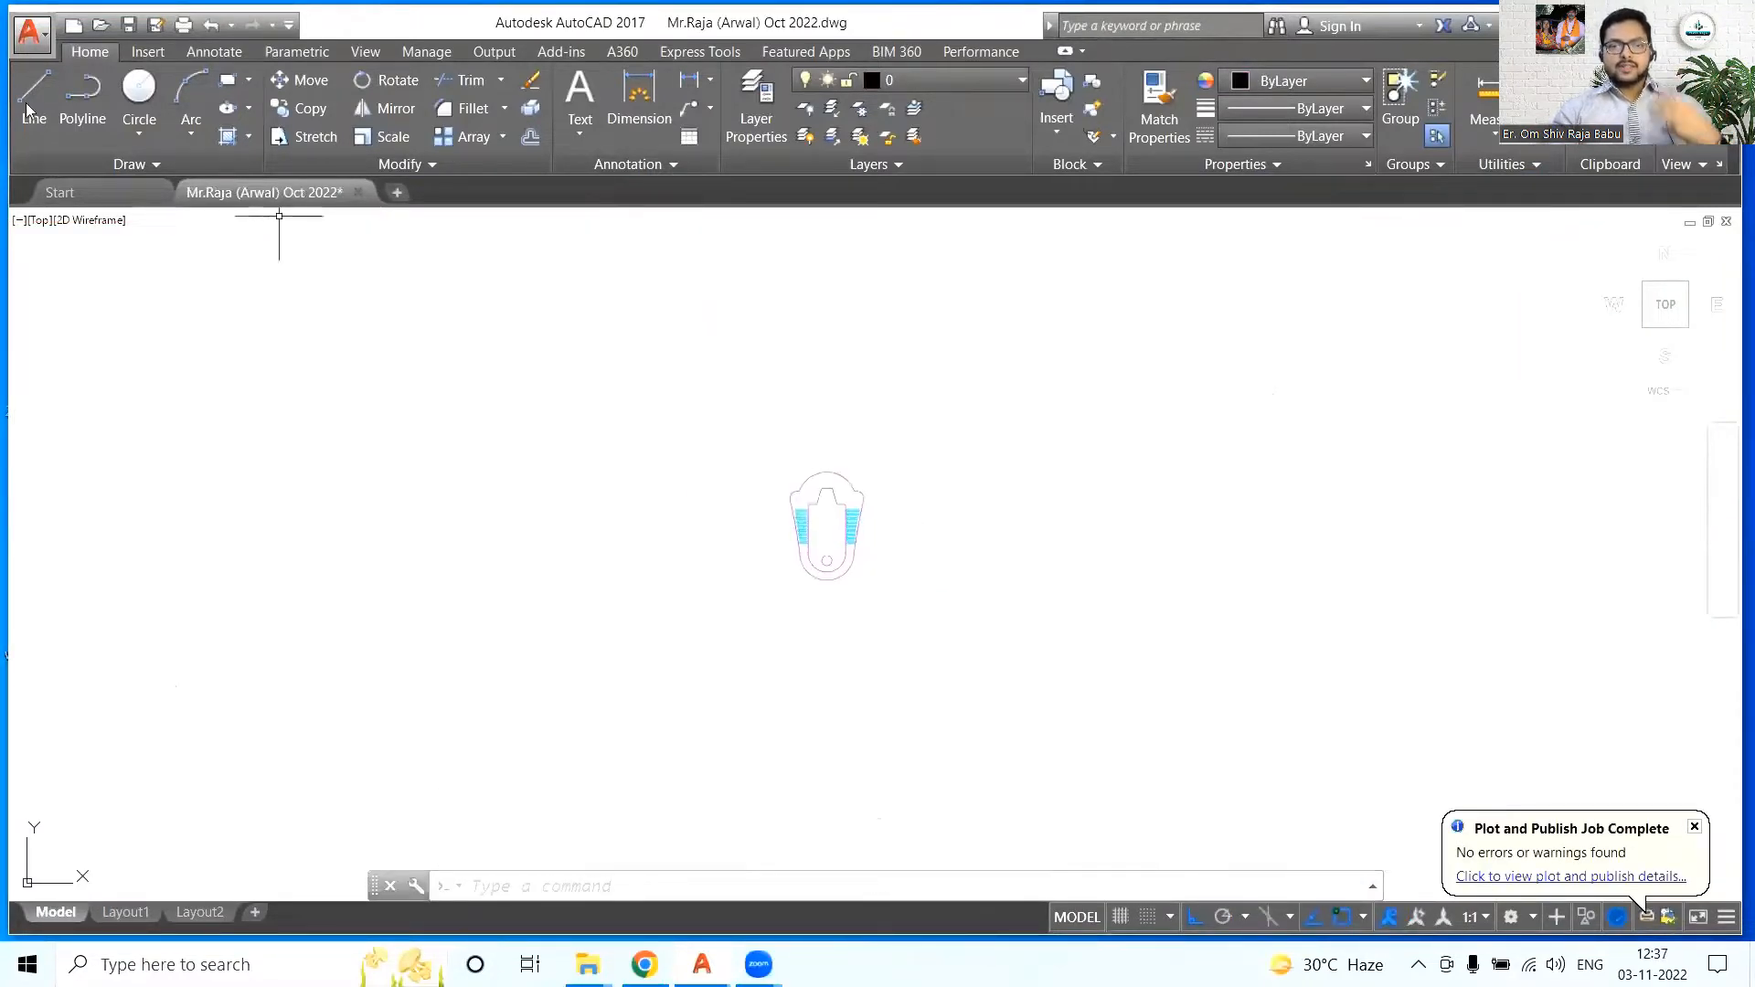
- Draw a 2' vertical reference line beside the toilet block
click(1219, 635)
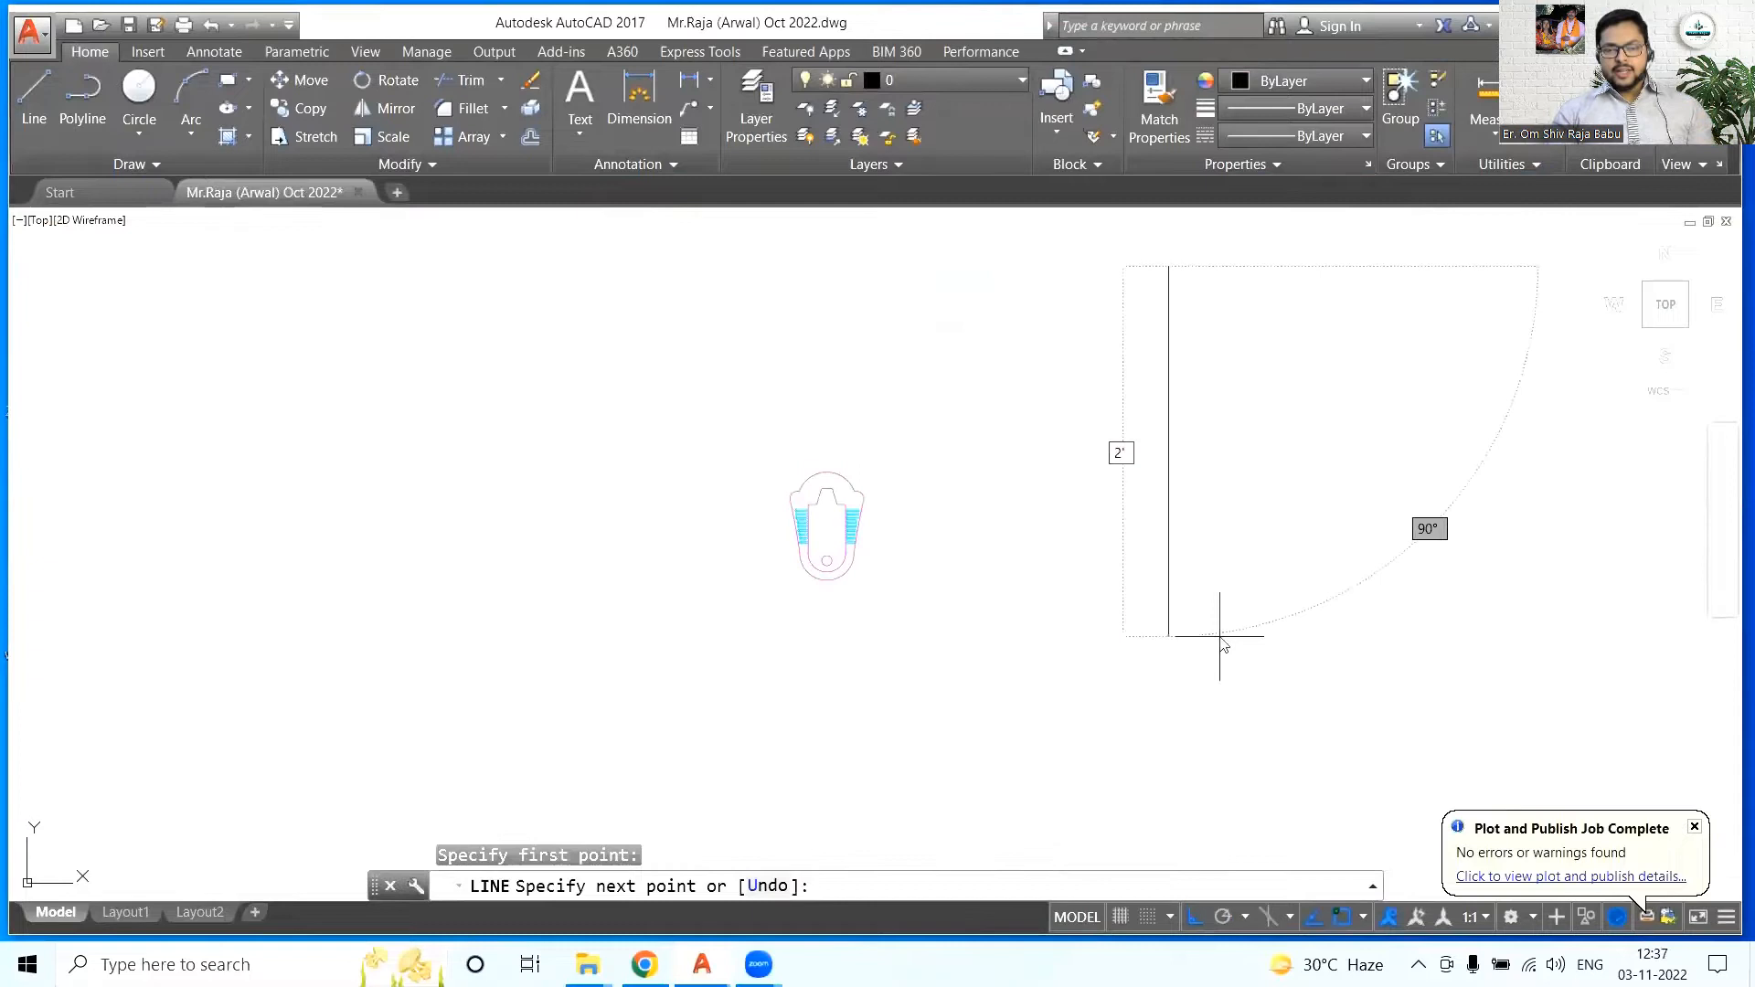
key(Return)
key(Escape)
scroll(982, 443, down, 3)
- Align the toilet block's top and bottom points to the 2' line's ends, scaling the block to fit
text(al)
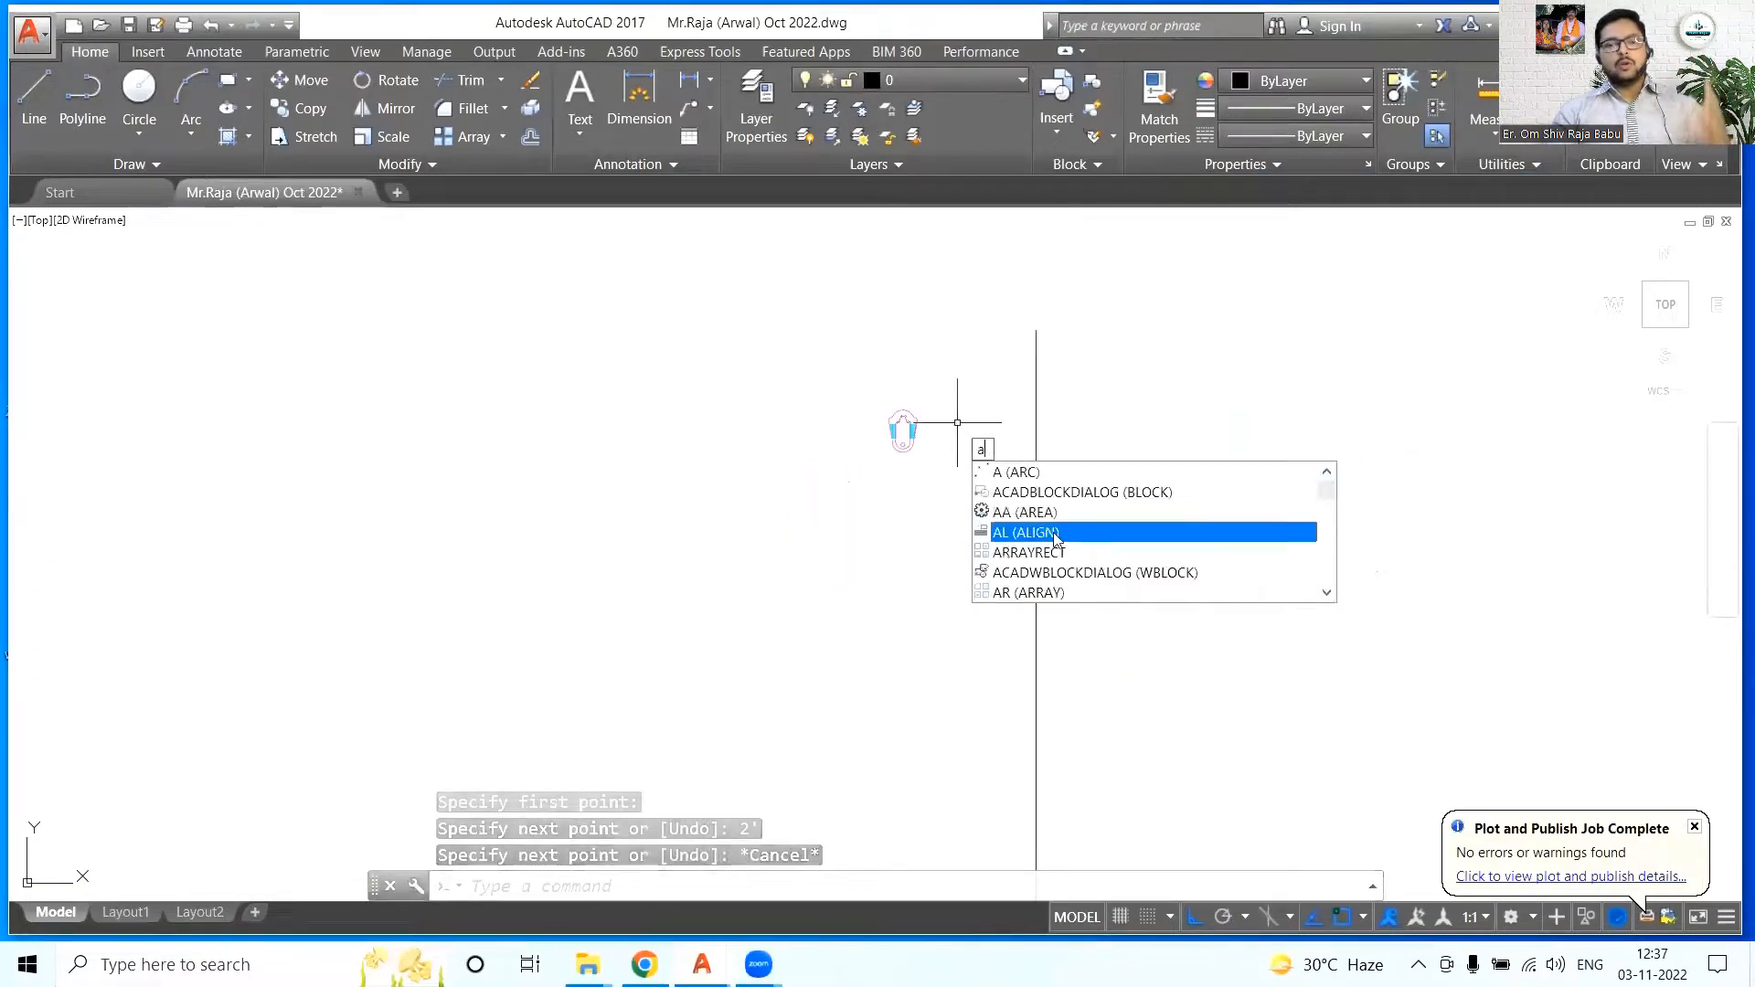
key(Return)
click(903, 430)
key(Return)
scroll(903, 429, up, 3)
click(900, 399)
click(1085, 315)
scroll(874, 483, up, 5)
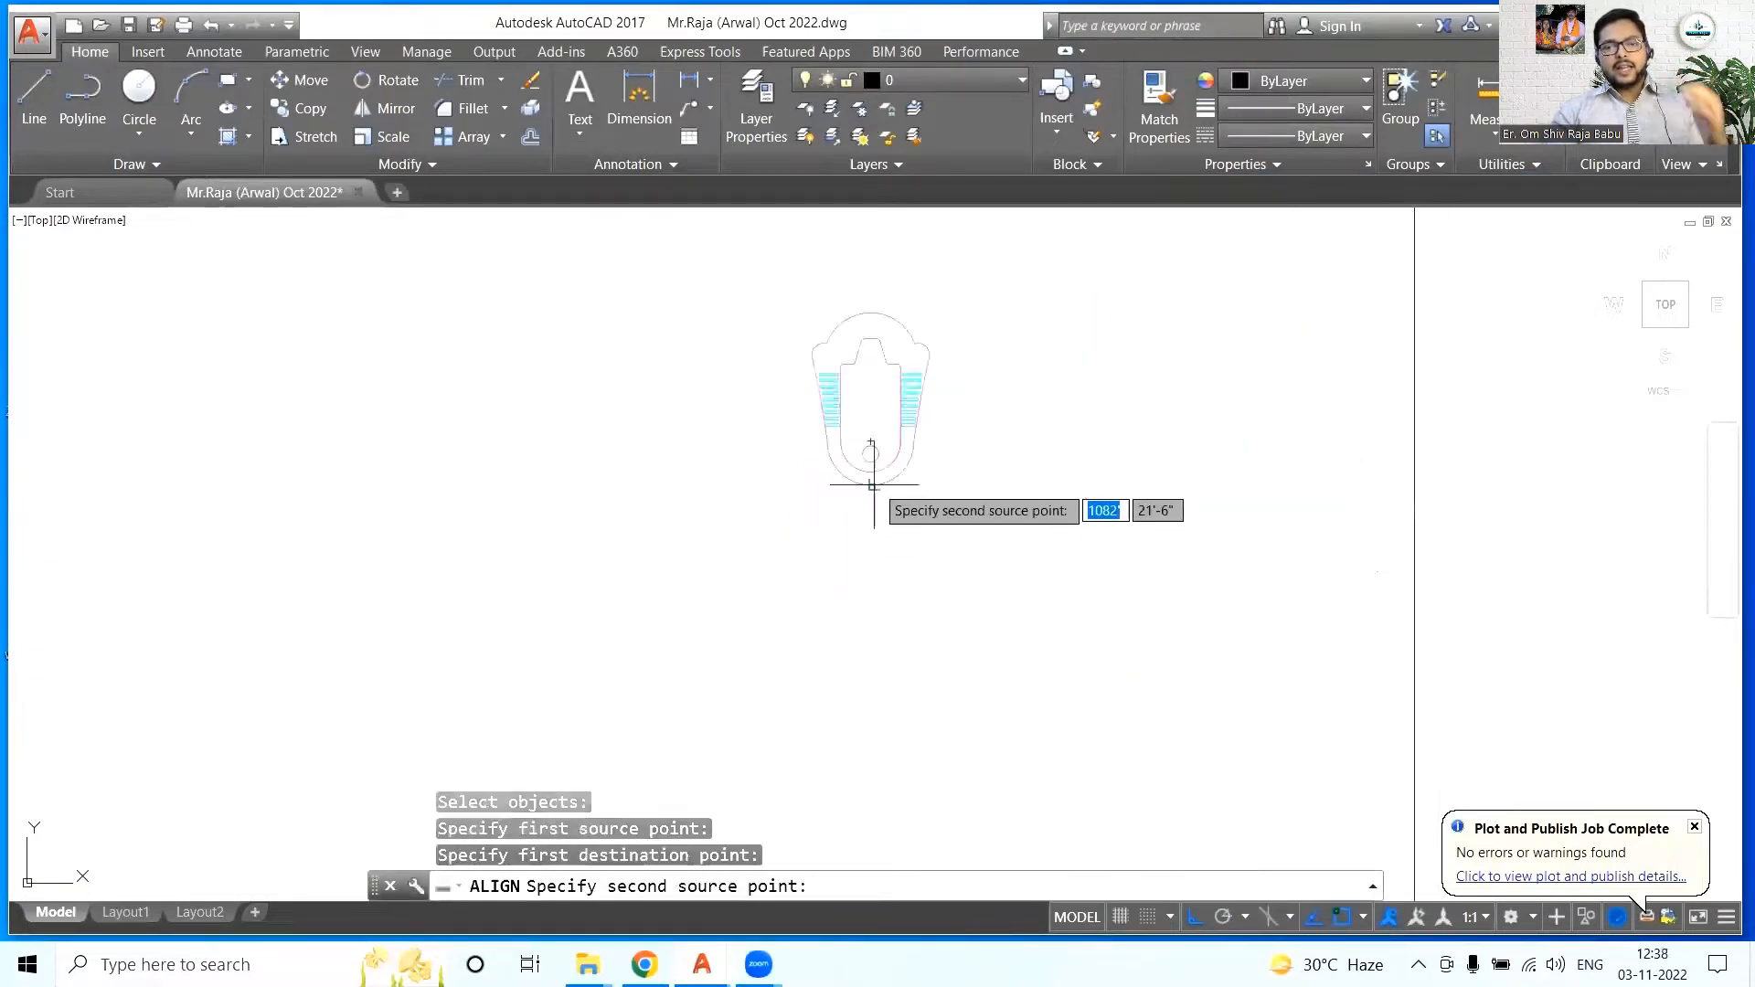
click(873, 486)
scroll(884, 292, down, 12)
click(918, 678)
key(Return)
click(971, 734)
key(Escape)
- Erase the reference line lying over the toilet block
click(915, 411)
key(Delete)
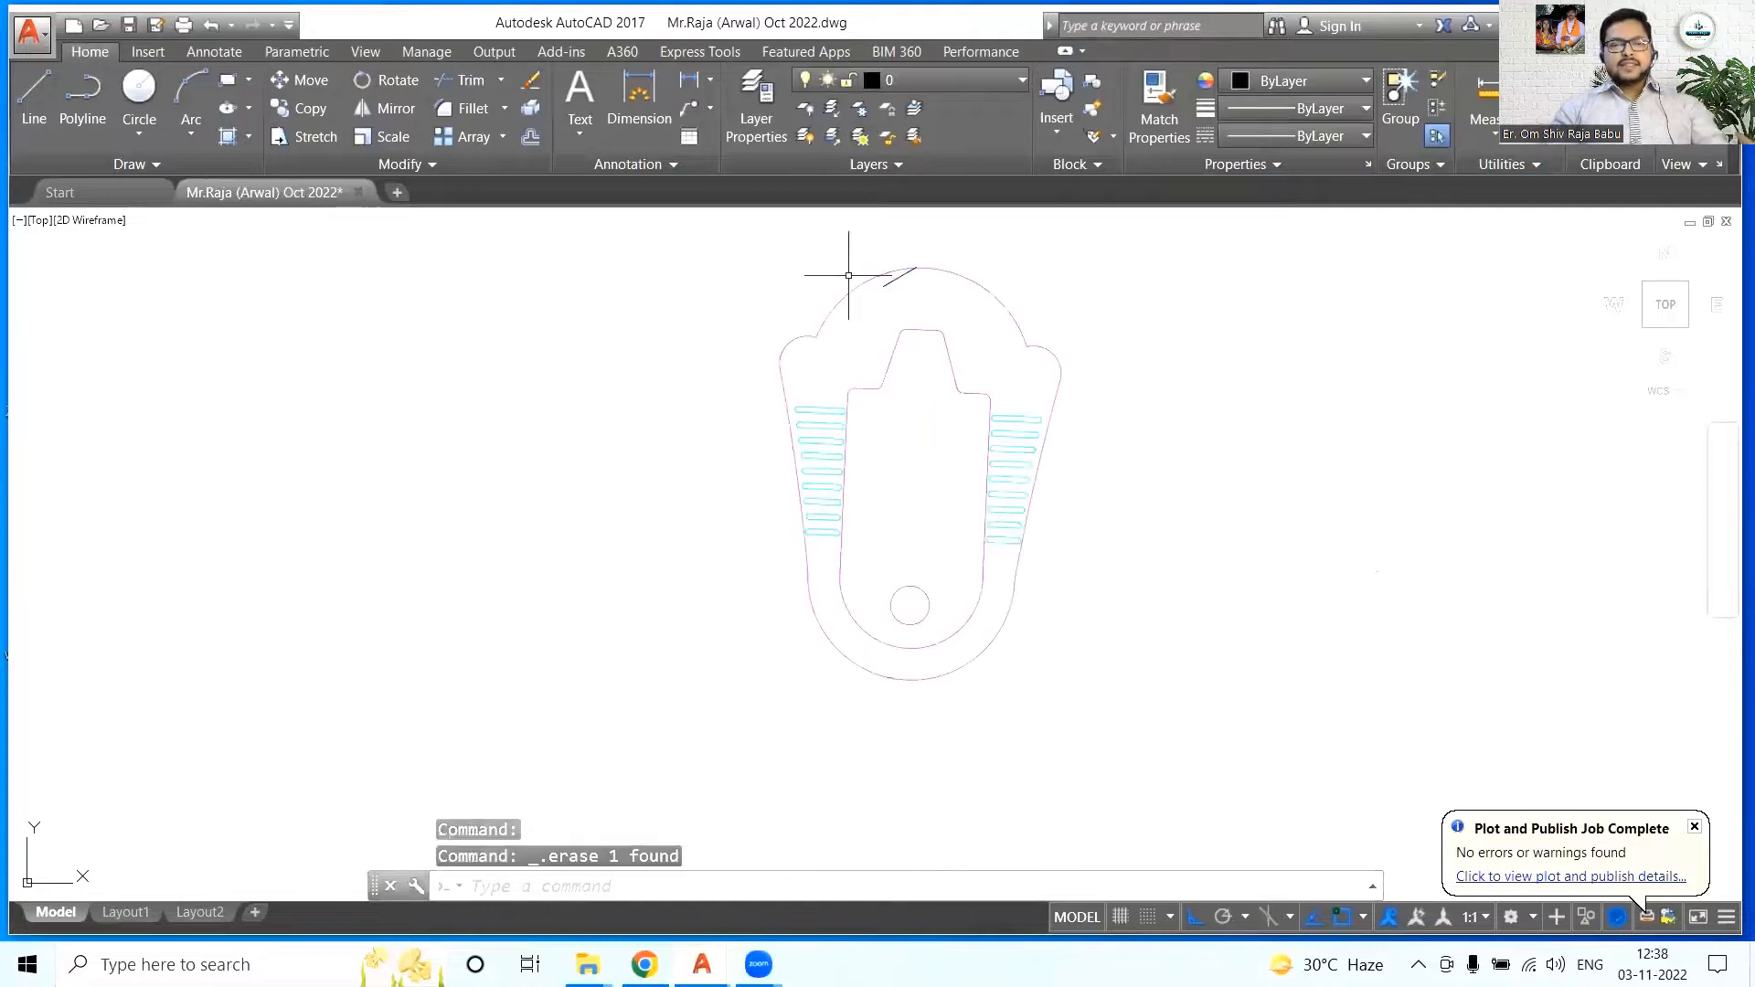
click(893, 278)
key(Escape)
scroll(893, 279, up, 4)
scroll(1160, 512, down, 7)
- Move the toilet block next to the house plan, just outside the wall near the Toilet room
click(1230, 447)
click(978, 691)
click(301, 80)
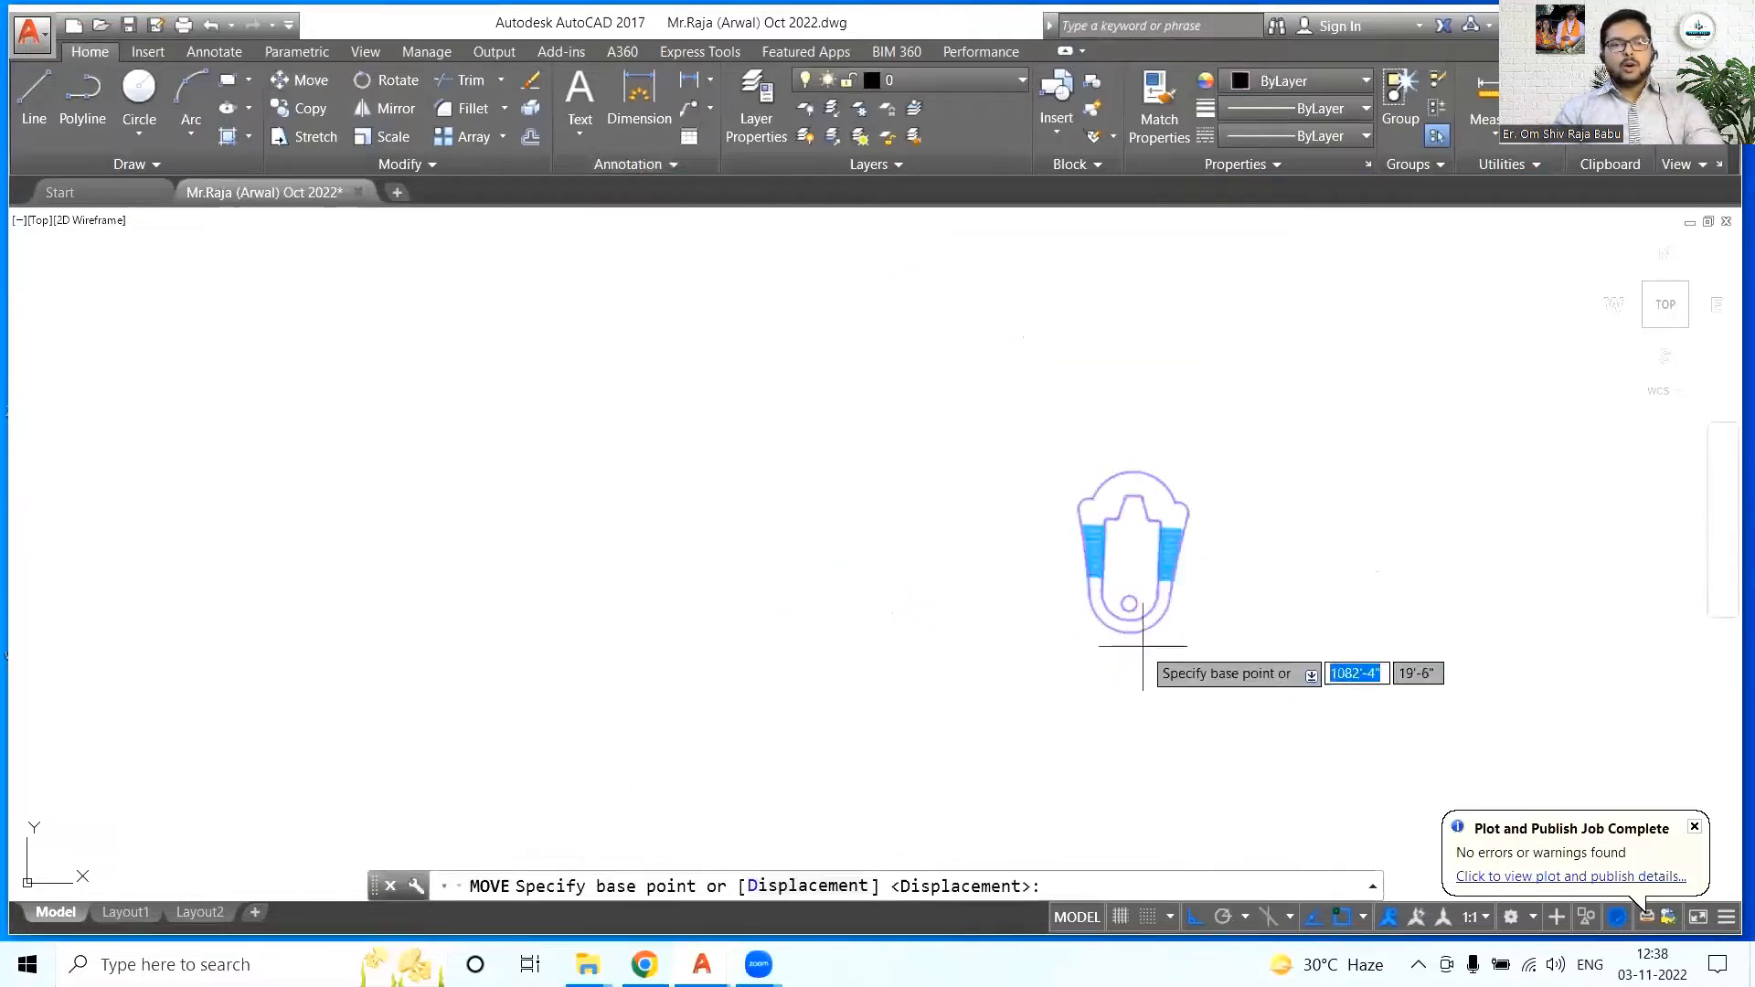
click(1140, 646)
scroll(1140, 646, down, 8)
scroll(808, 575, up, 4)
click(808, 575)
middle_drag(740, 731, 803, 765)
scroll(923, 274, up, 2)
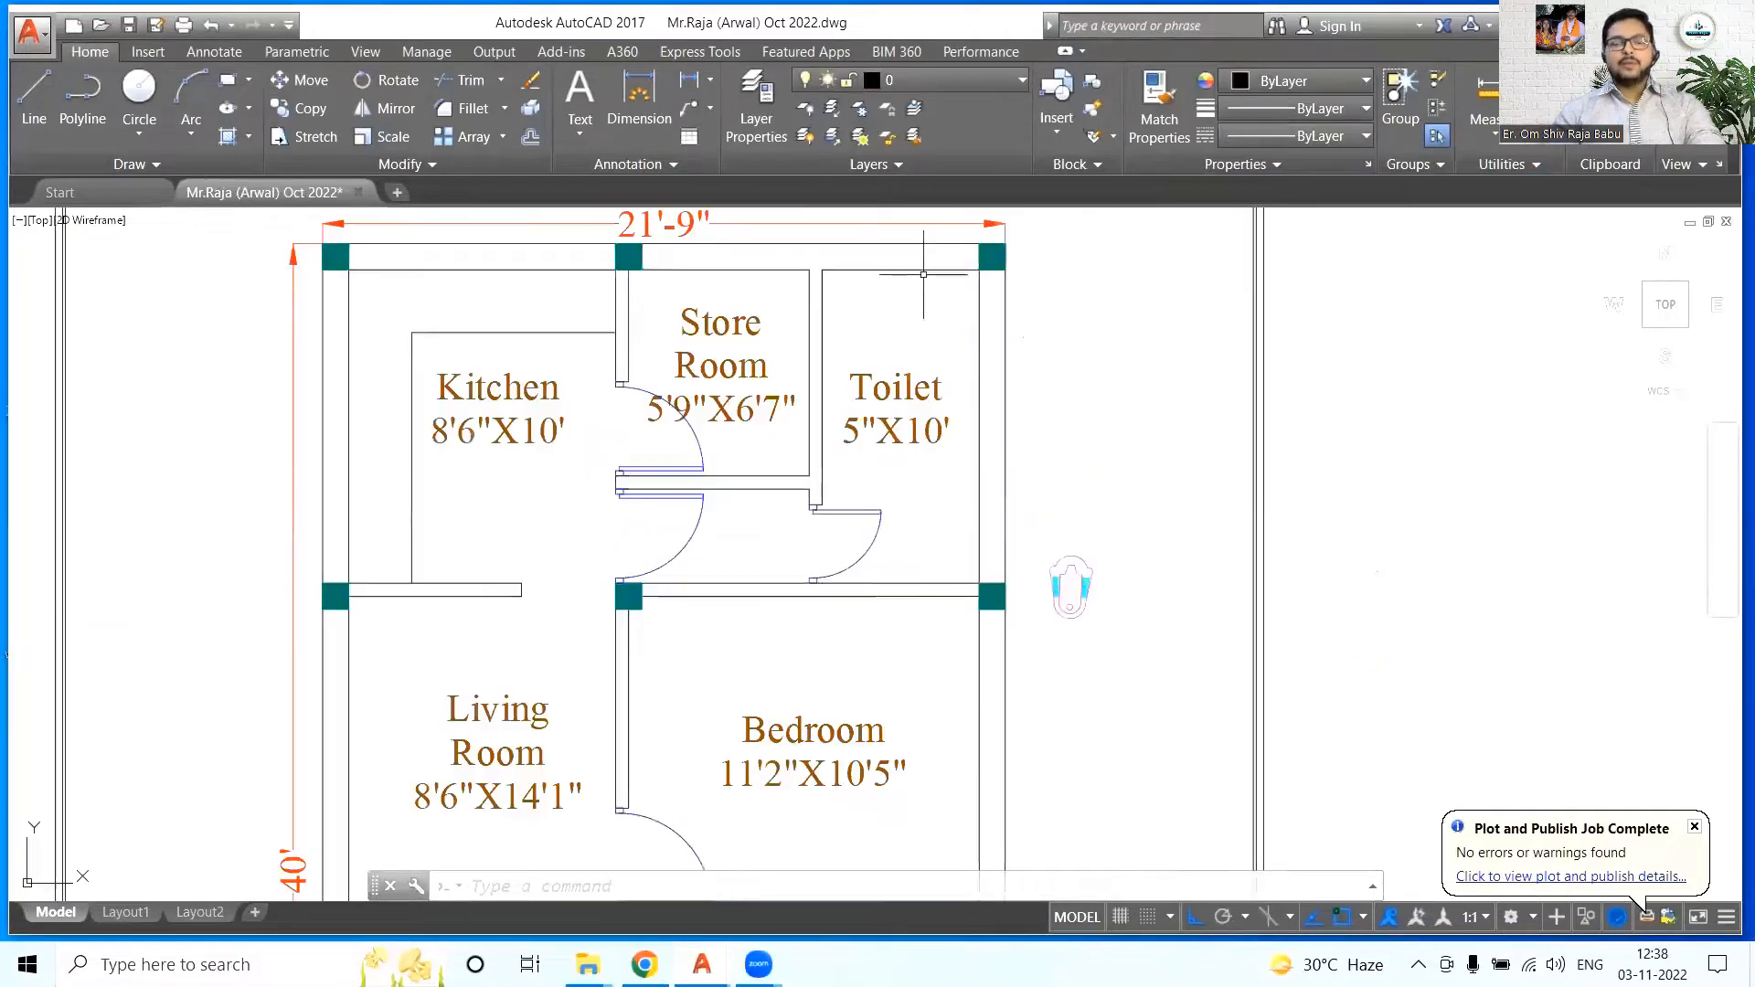
- Rotate the toilet block 180° about a point on its outline
click(1071, 614)
scroll(1047, 585, up, 5)
key(Escape)
click(1217, 615)
click(386, 80)
click(1143, 474)
click(1379, 466)
- Move the toilet block into the Toilet room near the back wall and shift it toward the middle of the room's width
click(1217, 580)
click(1205, 578)
text(m)
key(space)
click(1144, 474)
scroll(1094, 498, down, 9)
scroll(1019, 383, up, 8)
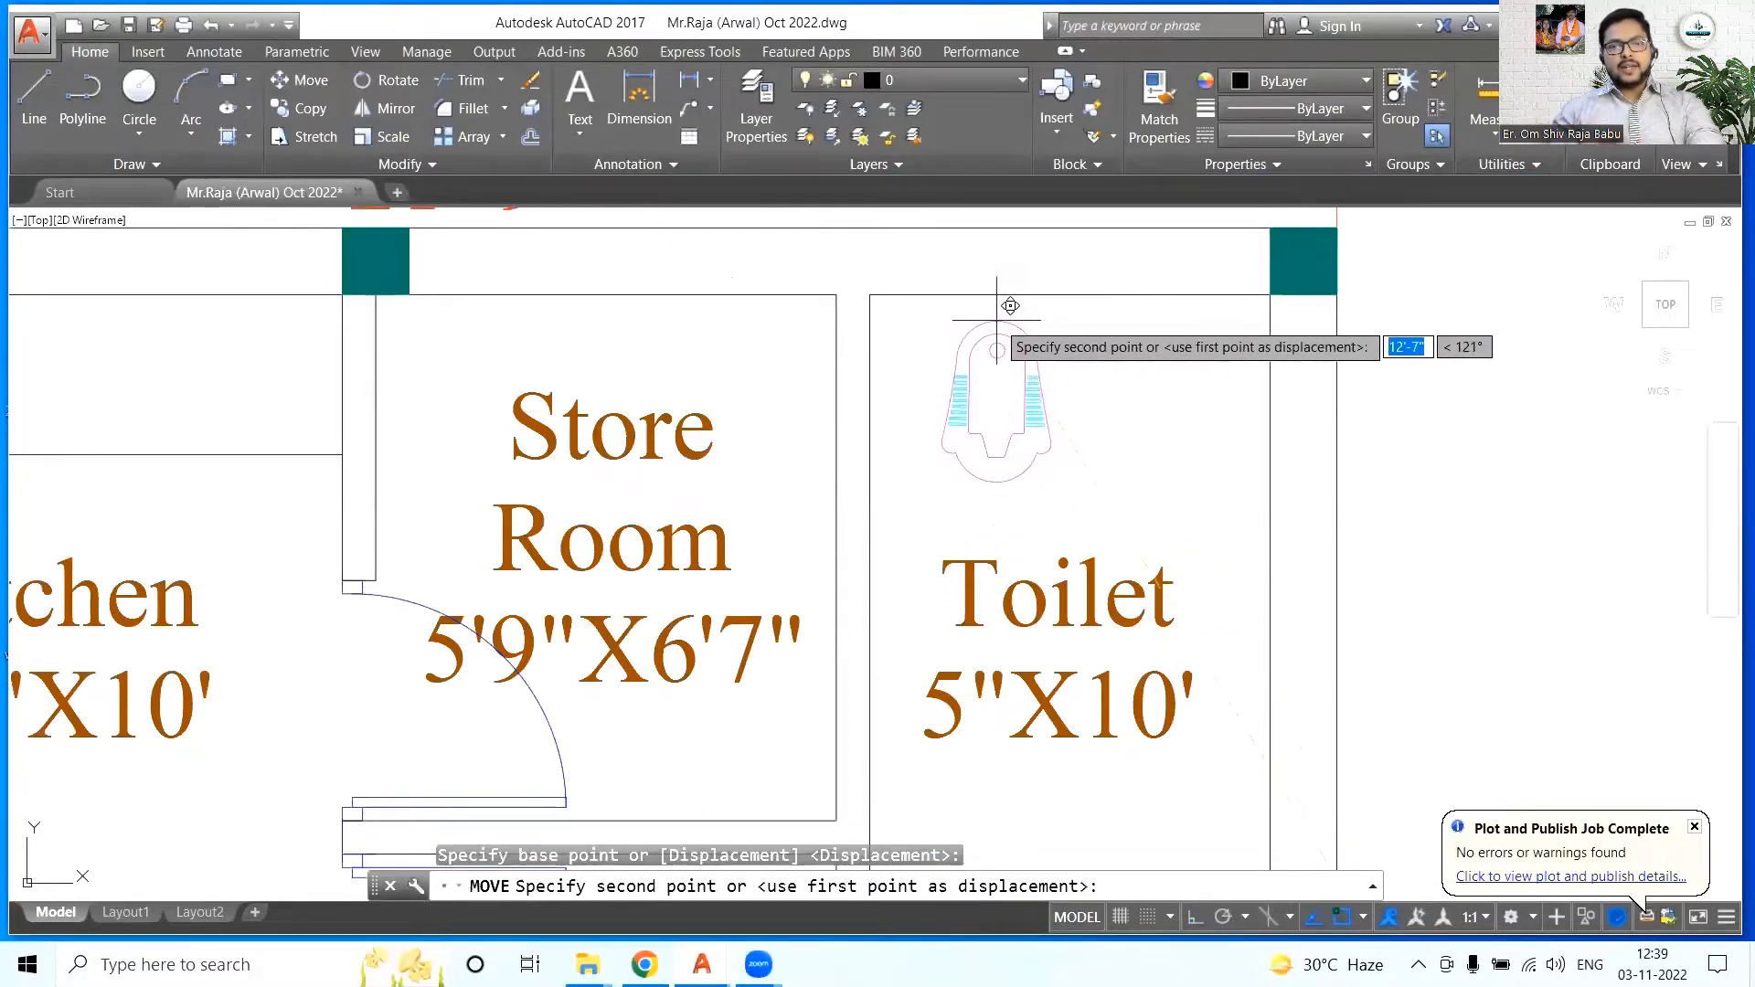
scroll(1016, 309, down, 3)
scroll(1224, 370, up, 4)
click(1110, 322)
click(861, 249)
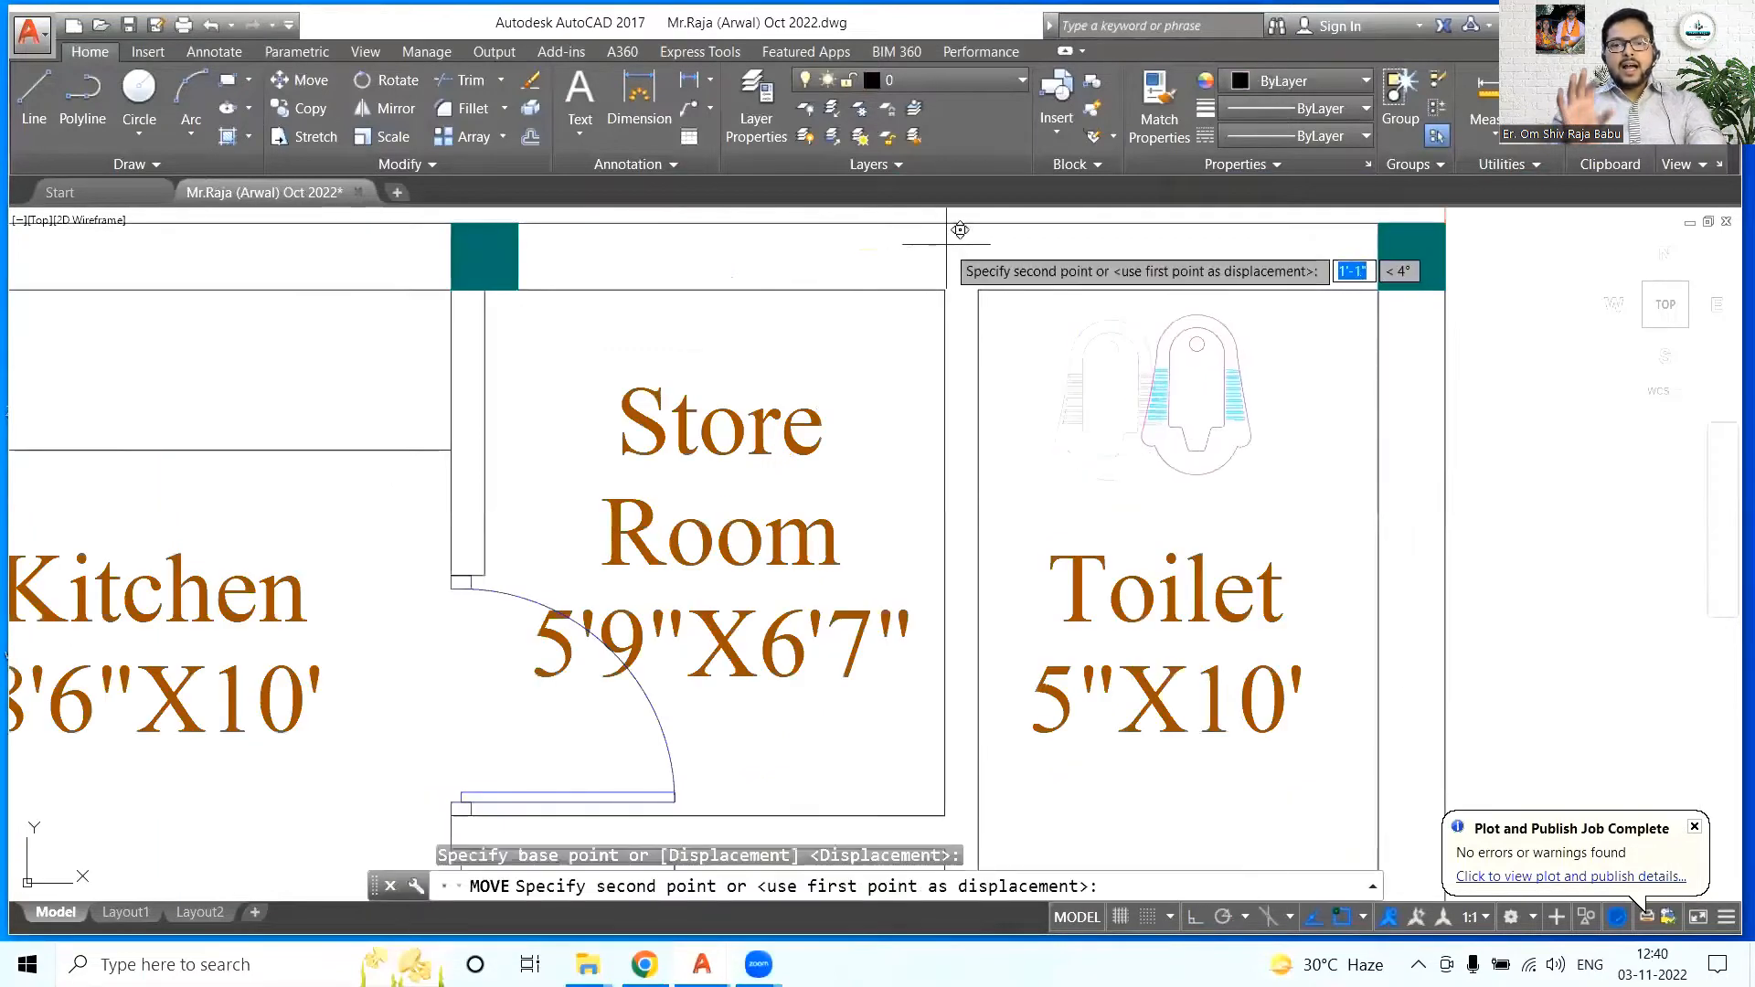
click(953, 242)
scroll(1220, 315, down, 4)
- Switch to the Blocks-4 drawing and examine the bed blocks on the furniture sheets
click(701, 964)
click(825, 868)
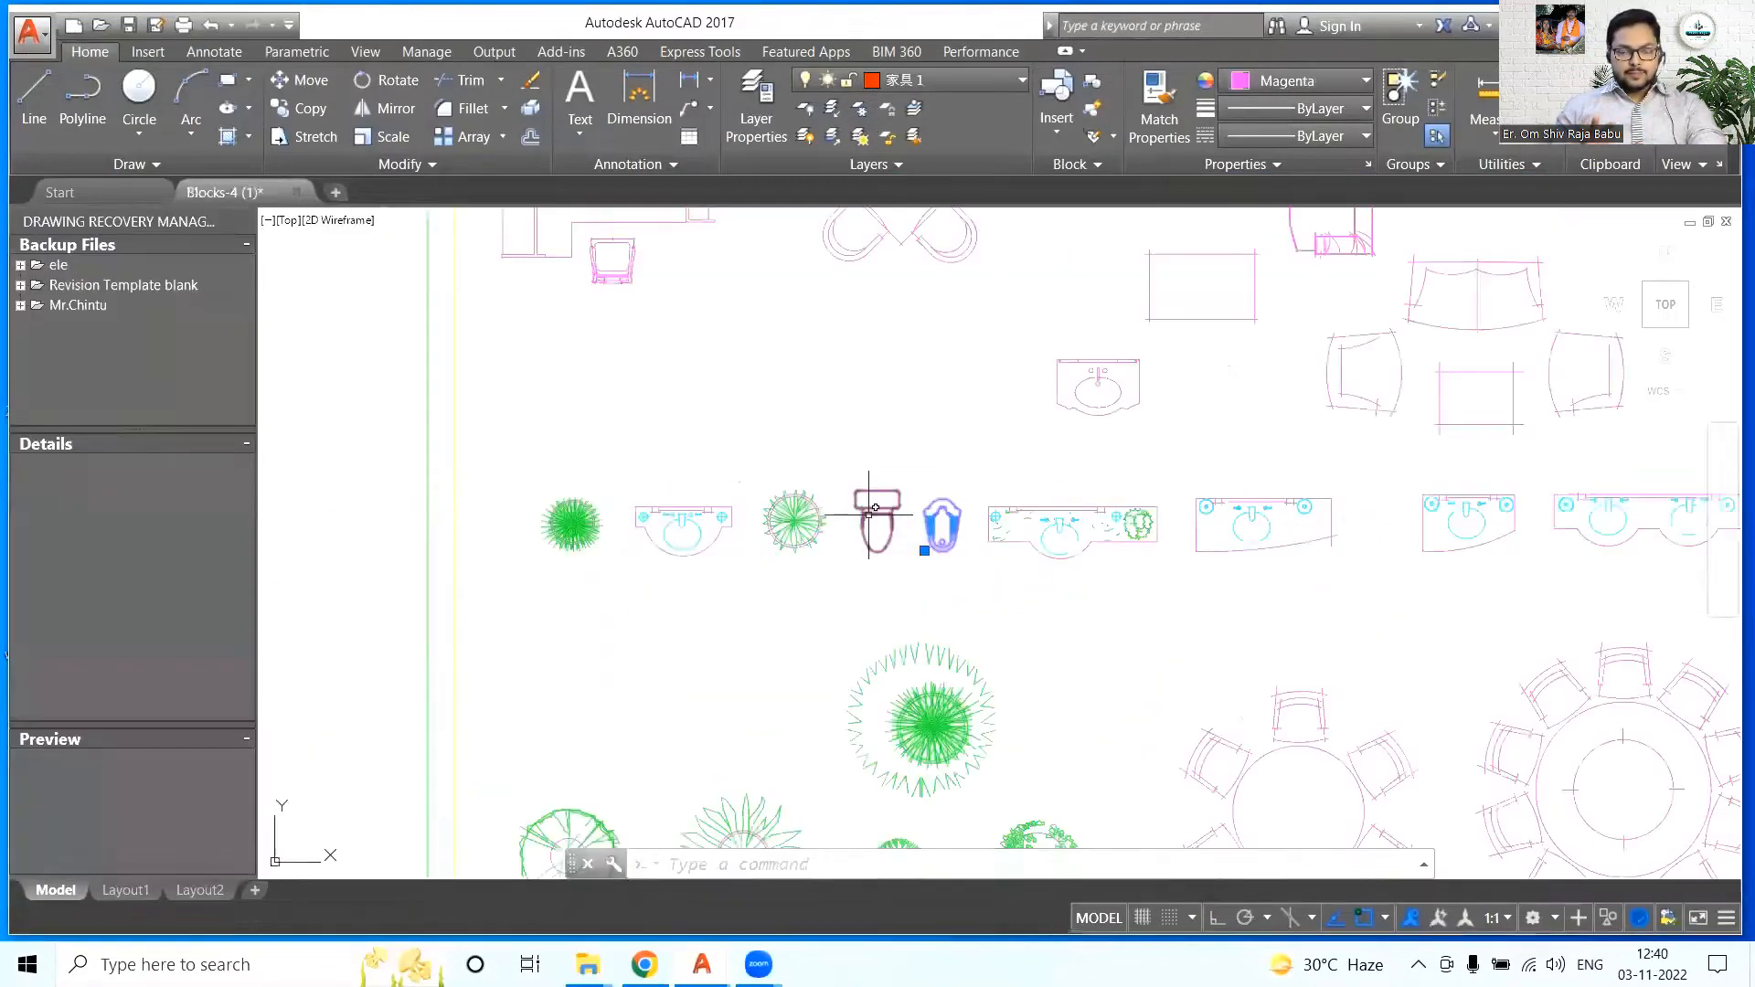
scroll(830, 617, down, 4)
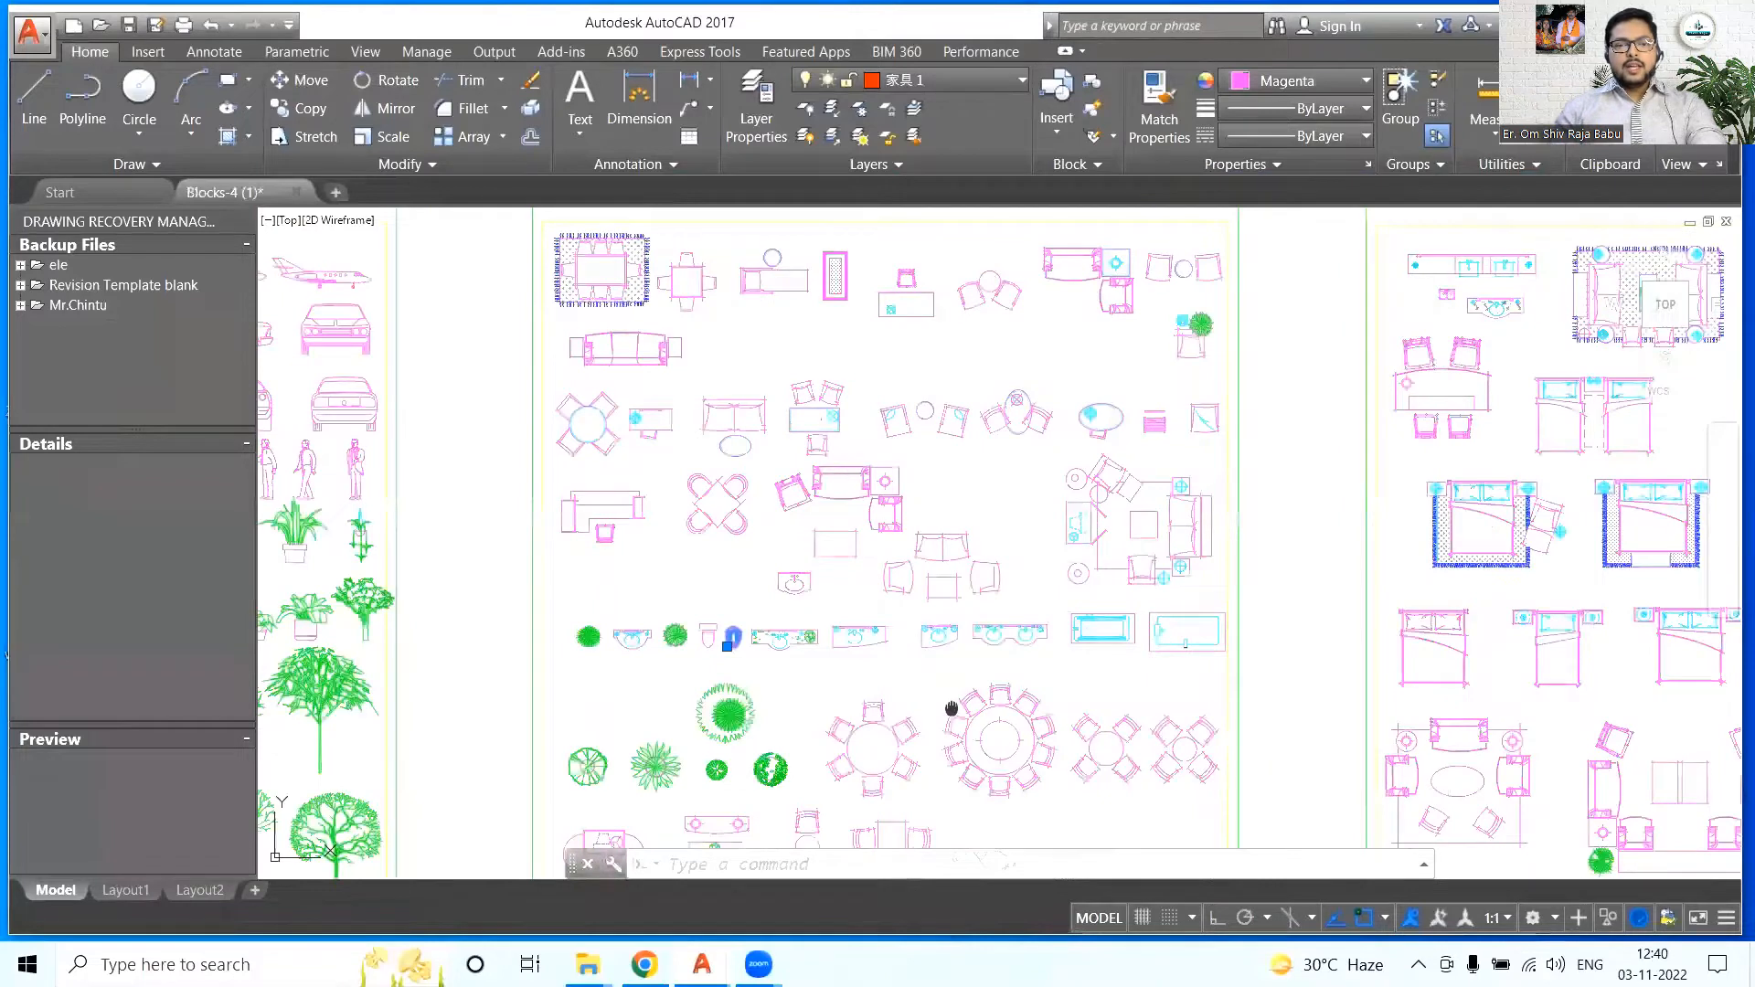
middle_drag(952, 709, 946, 453)
scroll(611, 591, up, 2)
scroll(611, 591, down, 2)
middle_drag(1437, 347, 886, 502)
middle_drag(754, 536, 684, 661)
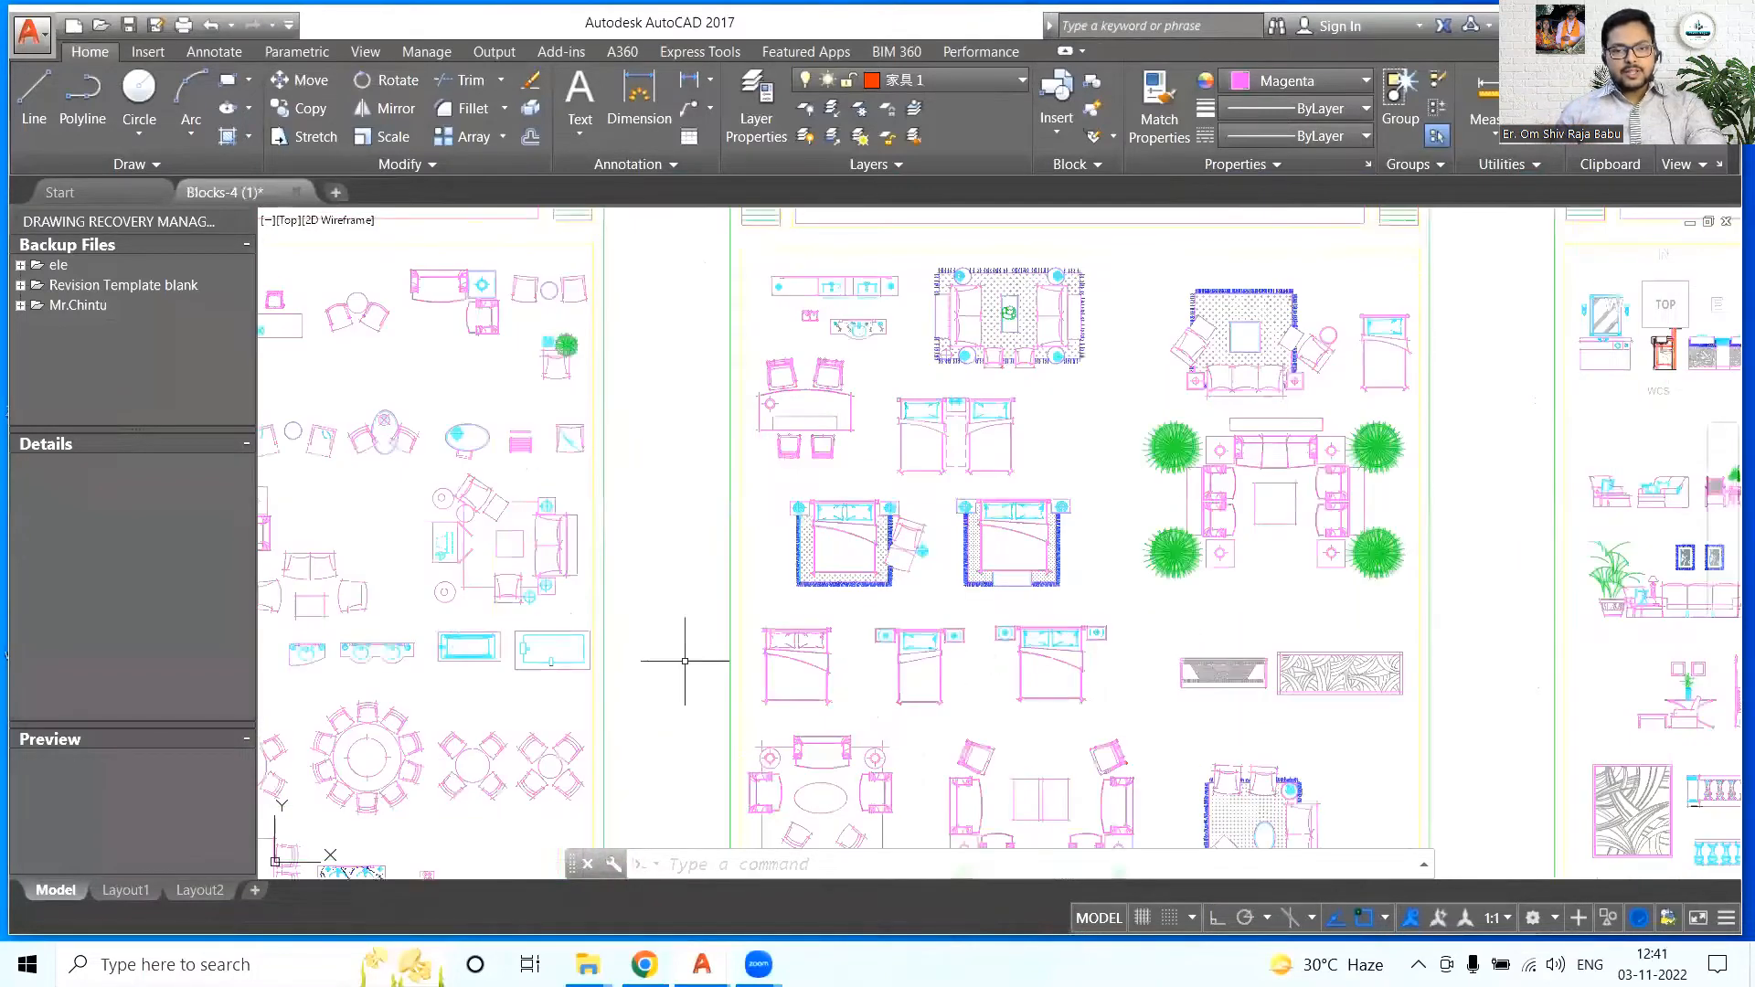
middle_drag(1052, 618, 1093, 509)
scroll(804, 548, up, 5)
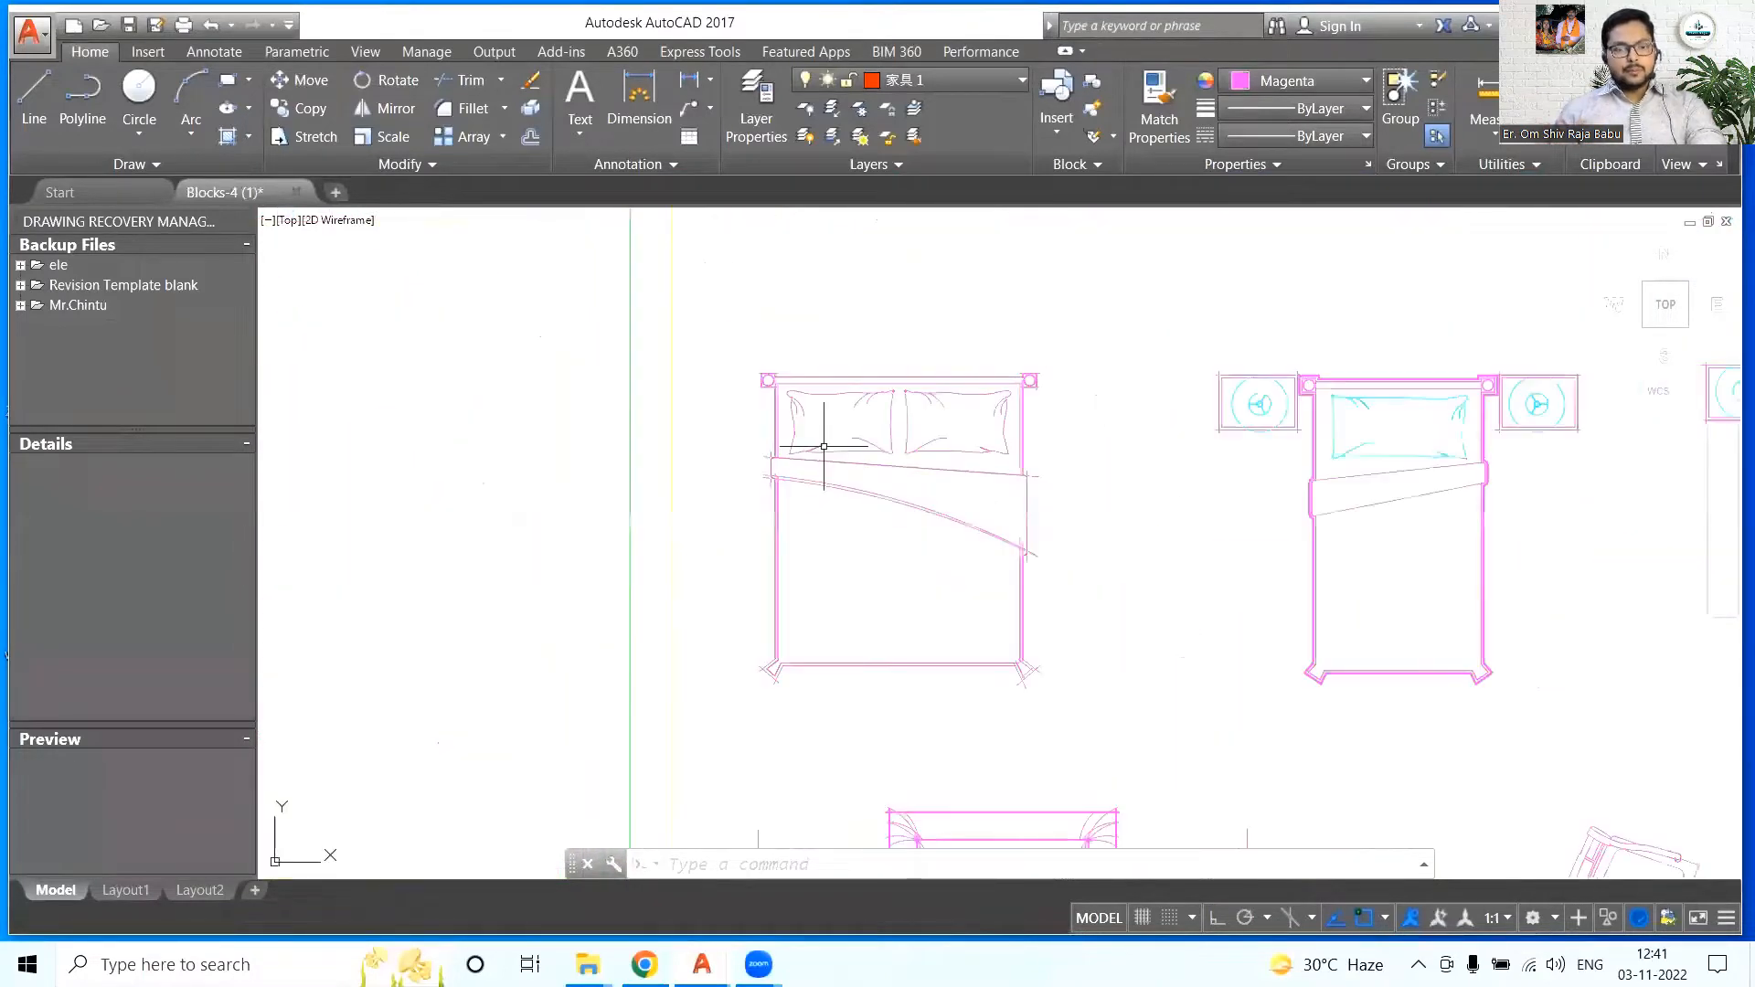
scroll(831, 476, down, 7)
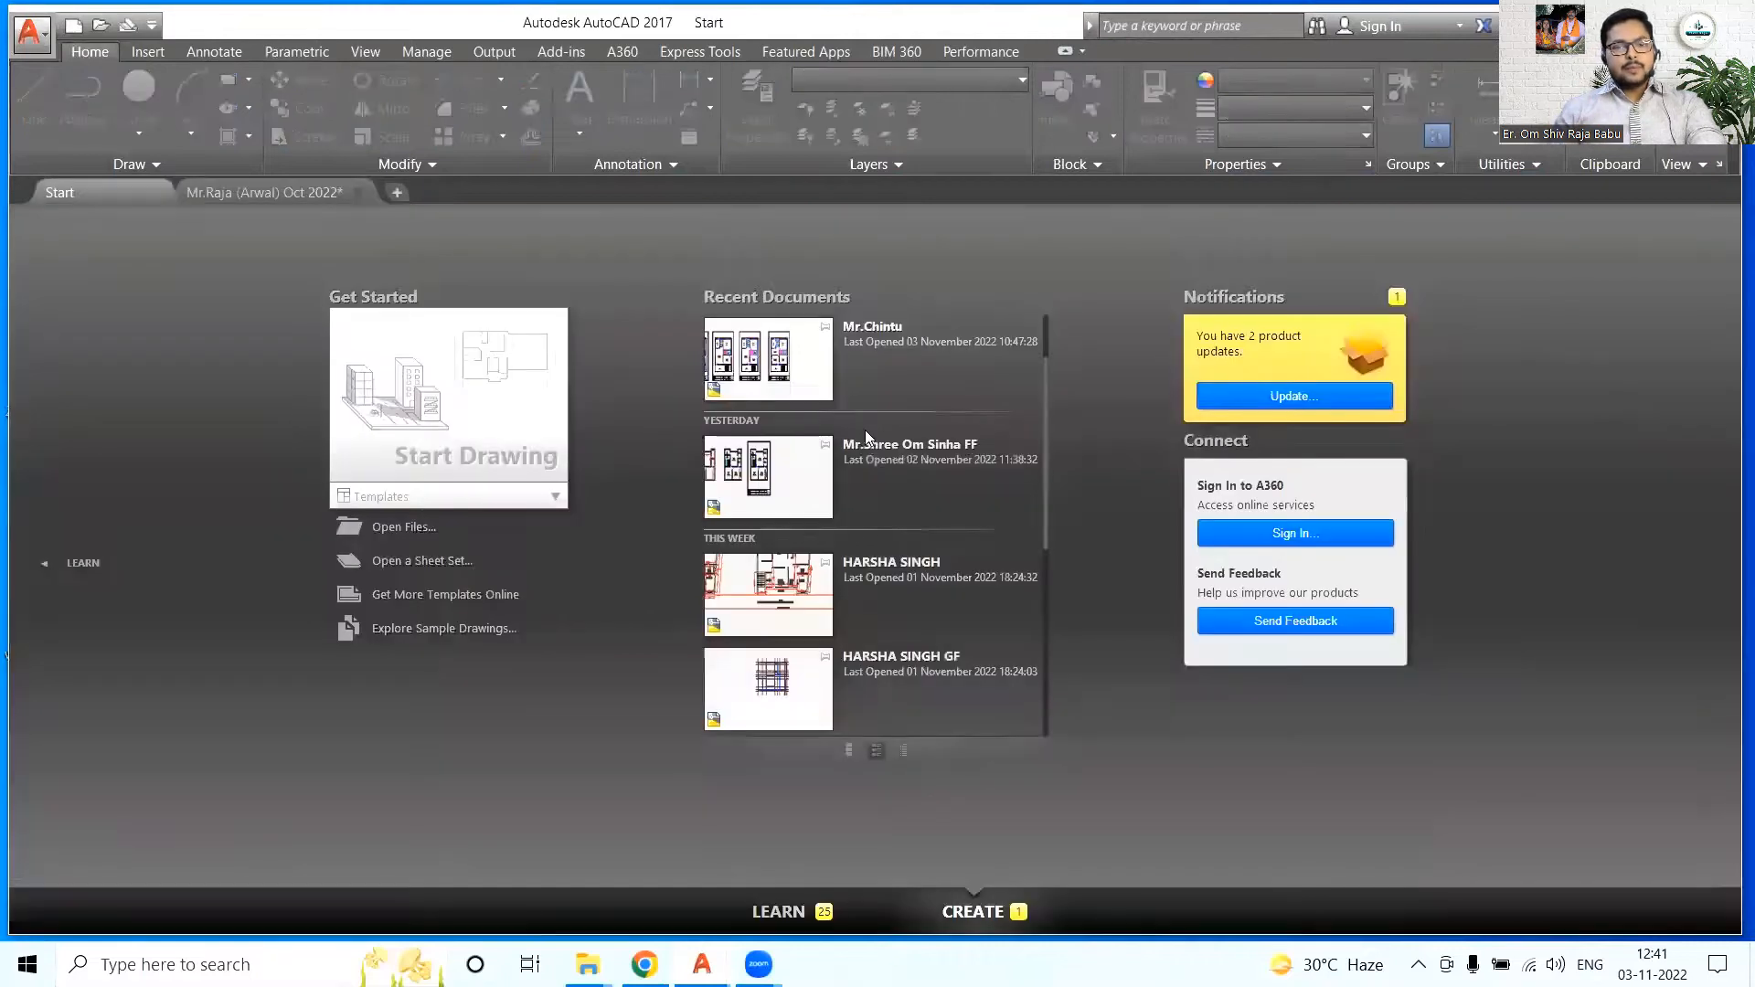
- Open the client's Furniture Layout drawing from the recent documents and look over its furnished bedrooms
scroll(865, 429, down, 2)
click(841, 576)
scroll(924, 446, up, 2)
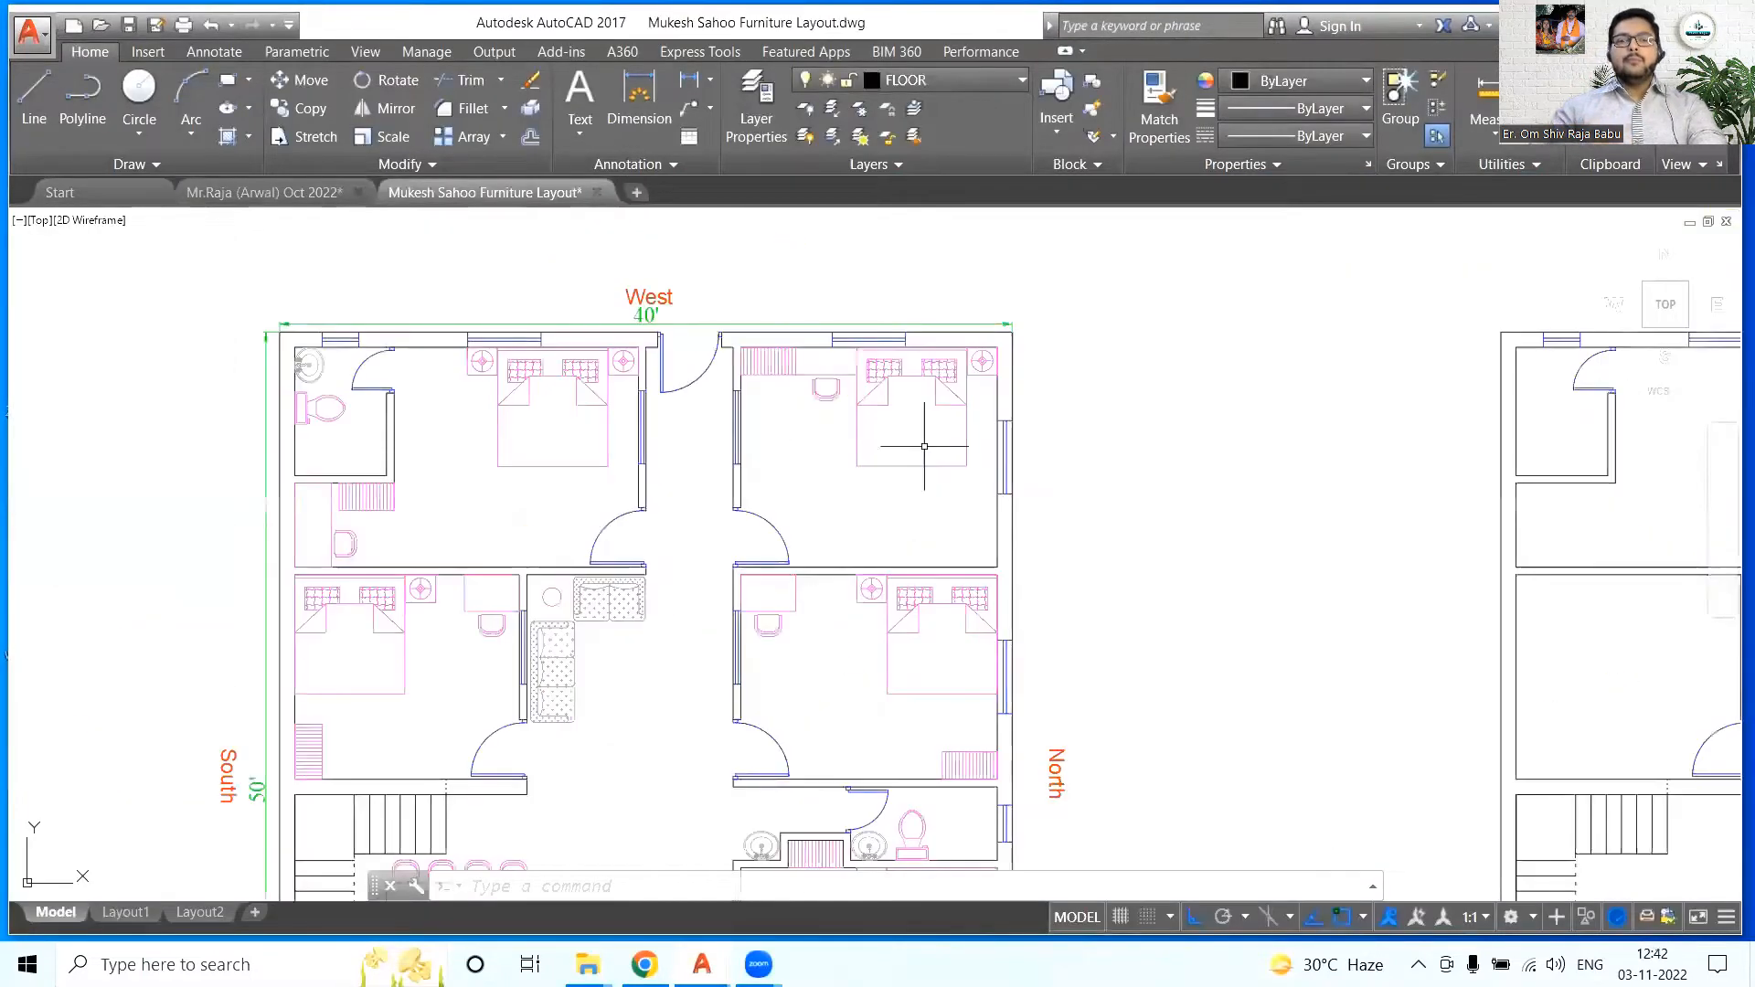
scroll(558, 339, up, 2)
scroll(594, 365, down, 2)
middle_drag(553, 453, 686, 251)
scroll(680, 287, down, 2)
middle_drag(674, 310, 675, 344)
scroll(674, 344, up, 2)
- Check the size of a double bed in the Furniture Layout drawing with the Dimension tool
key(ctrl+Tab)
scroll(889, 647, up, 5)
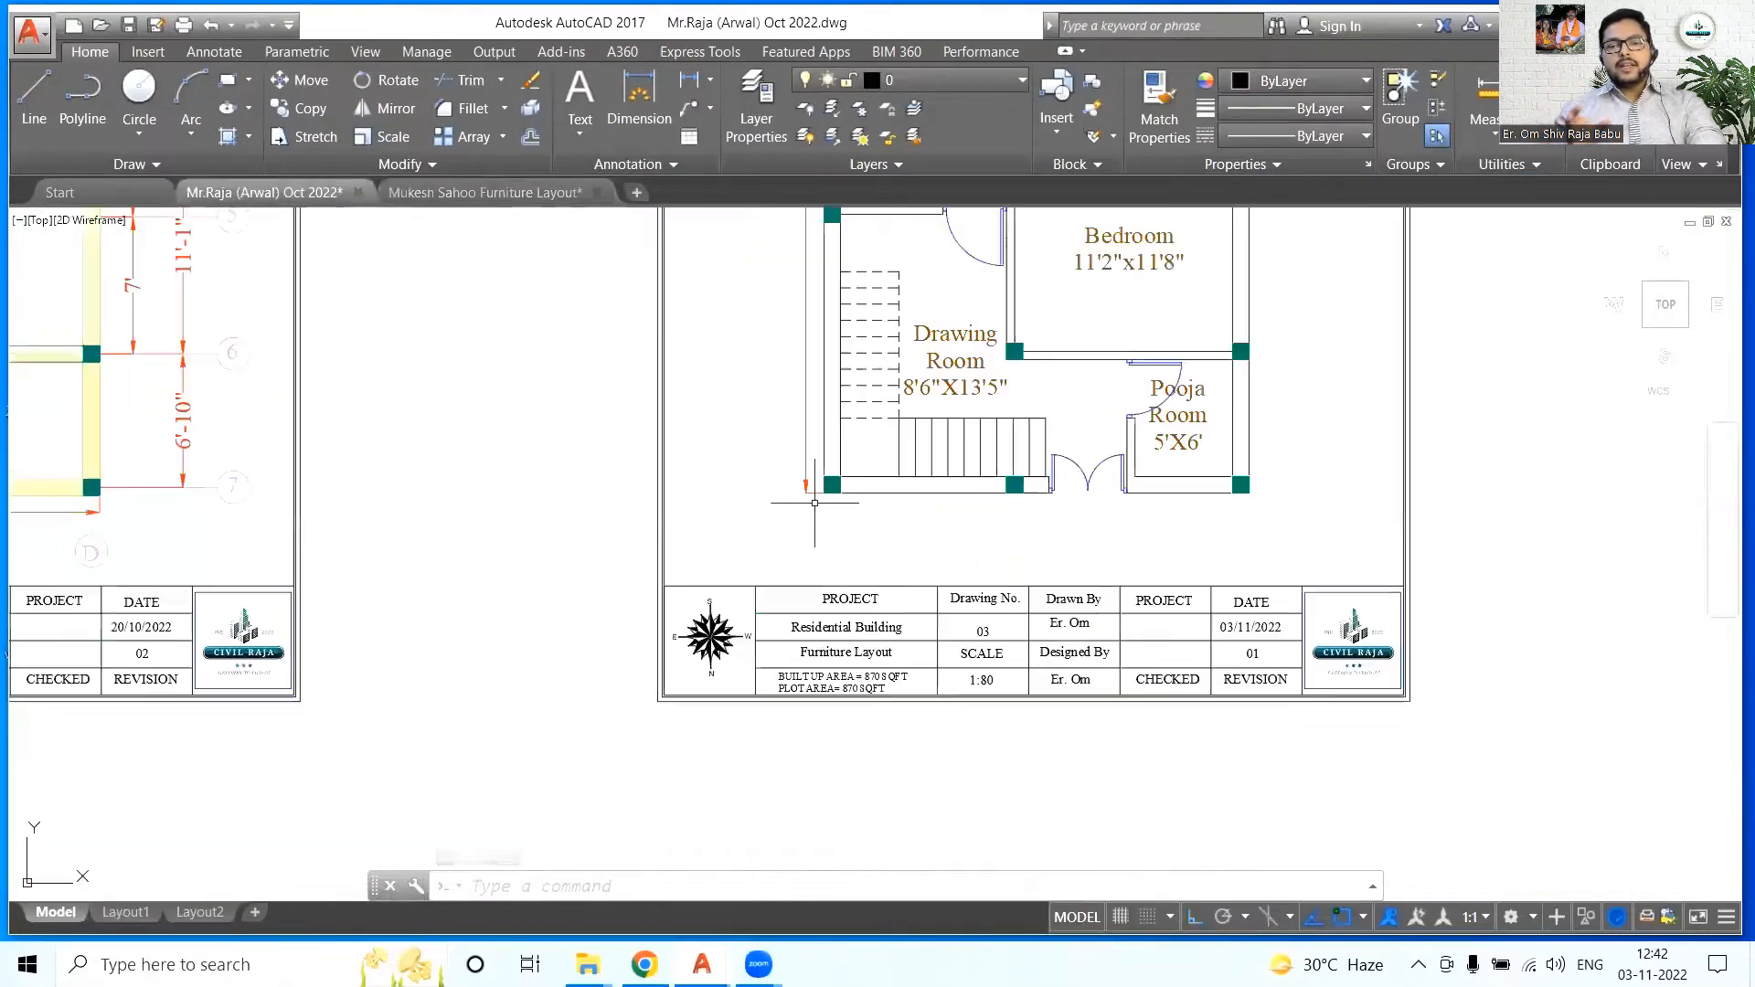
click(485, 193)
scroll(1262, 318, up, 2)
click(638, 100)
click(1026, 650)
key(Escape)
scroll(1017, 358, down, 4)
scroll(1017, 359, down, 2)
middle_drag(998, 510, 972, 329)
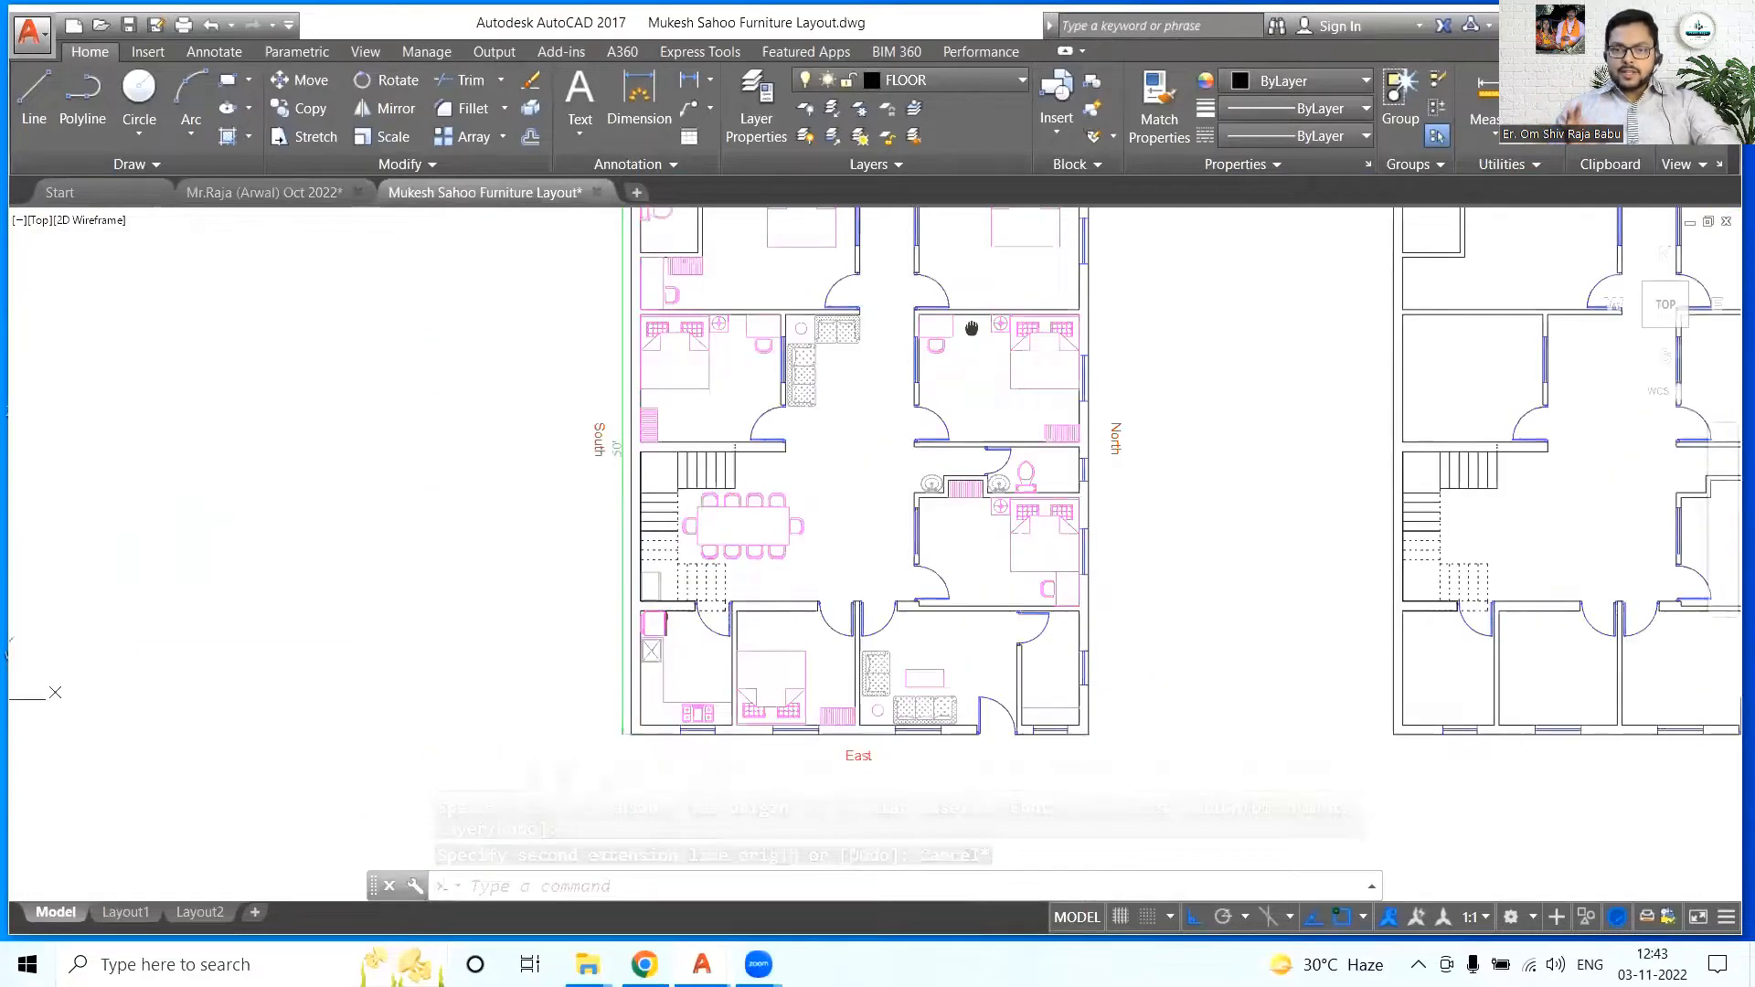
scroll(748, 713, up, 6)
click(638, 100)
key(Escape)
- Copy the double bed from the Furniture Layout drawing and paste it beside the house plan
click(1005, 649)
key(ctrl+c)
key(ctrl+Tab)
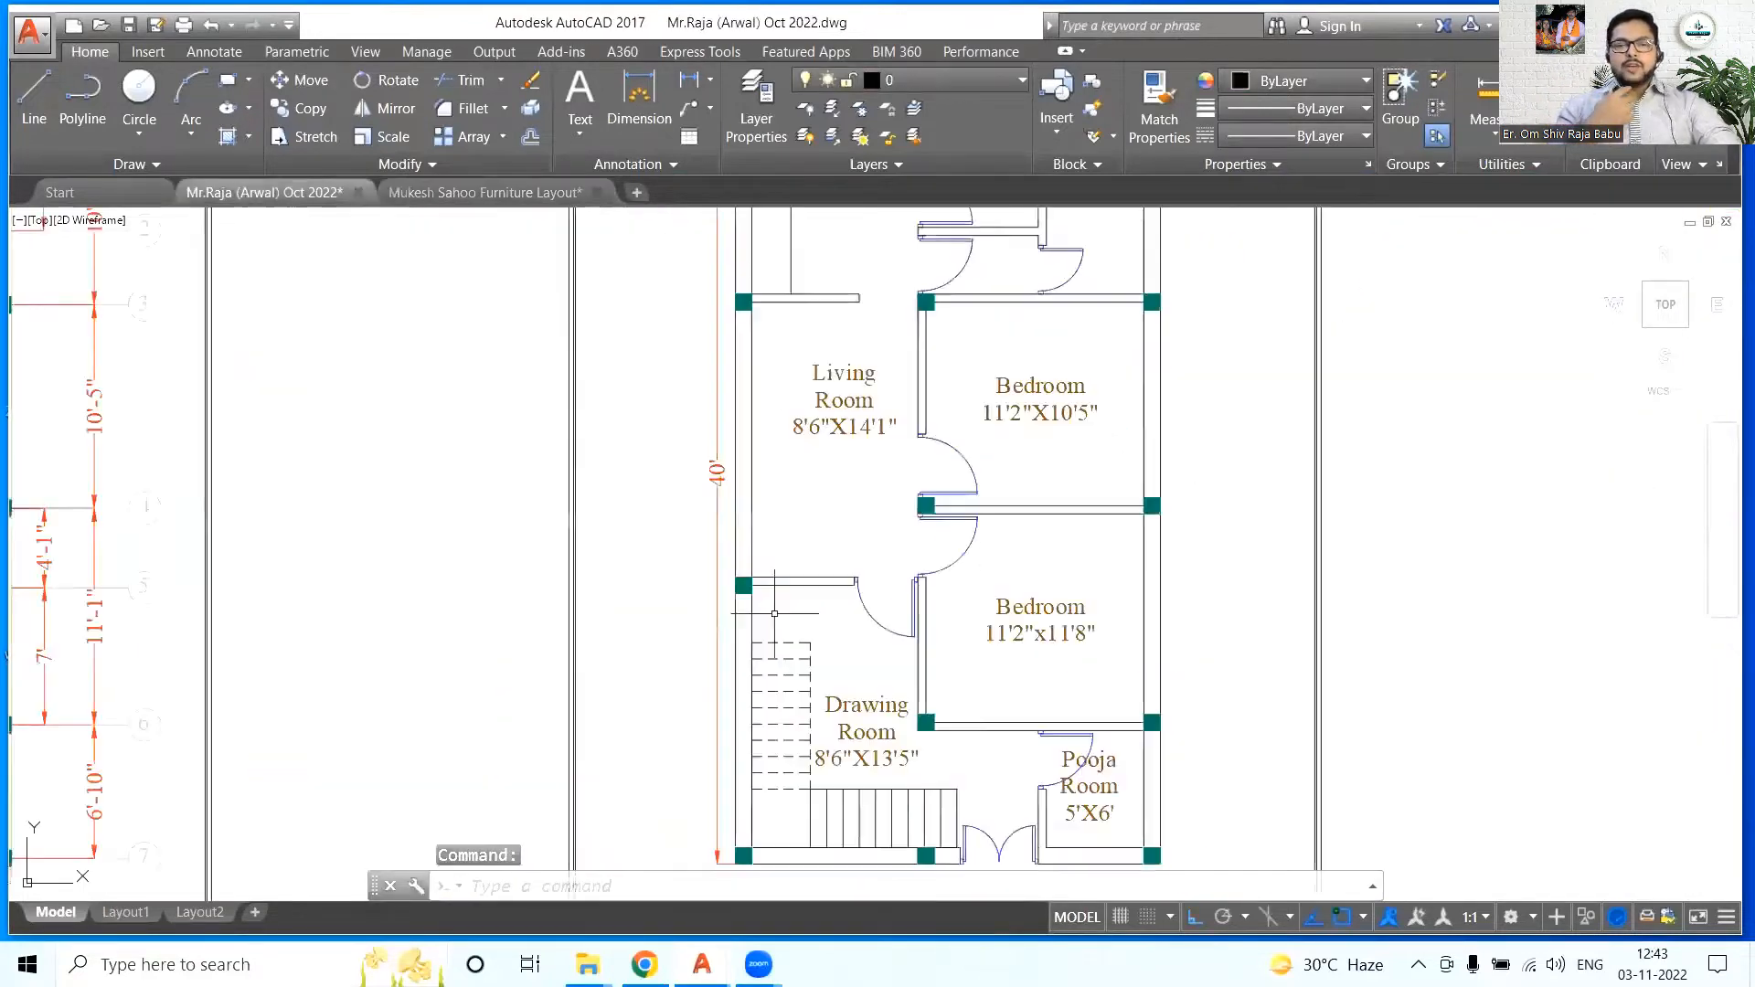
key(ctrl+v)
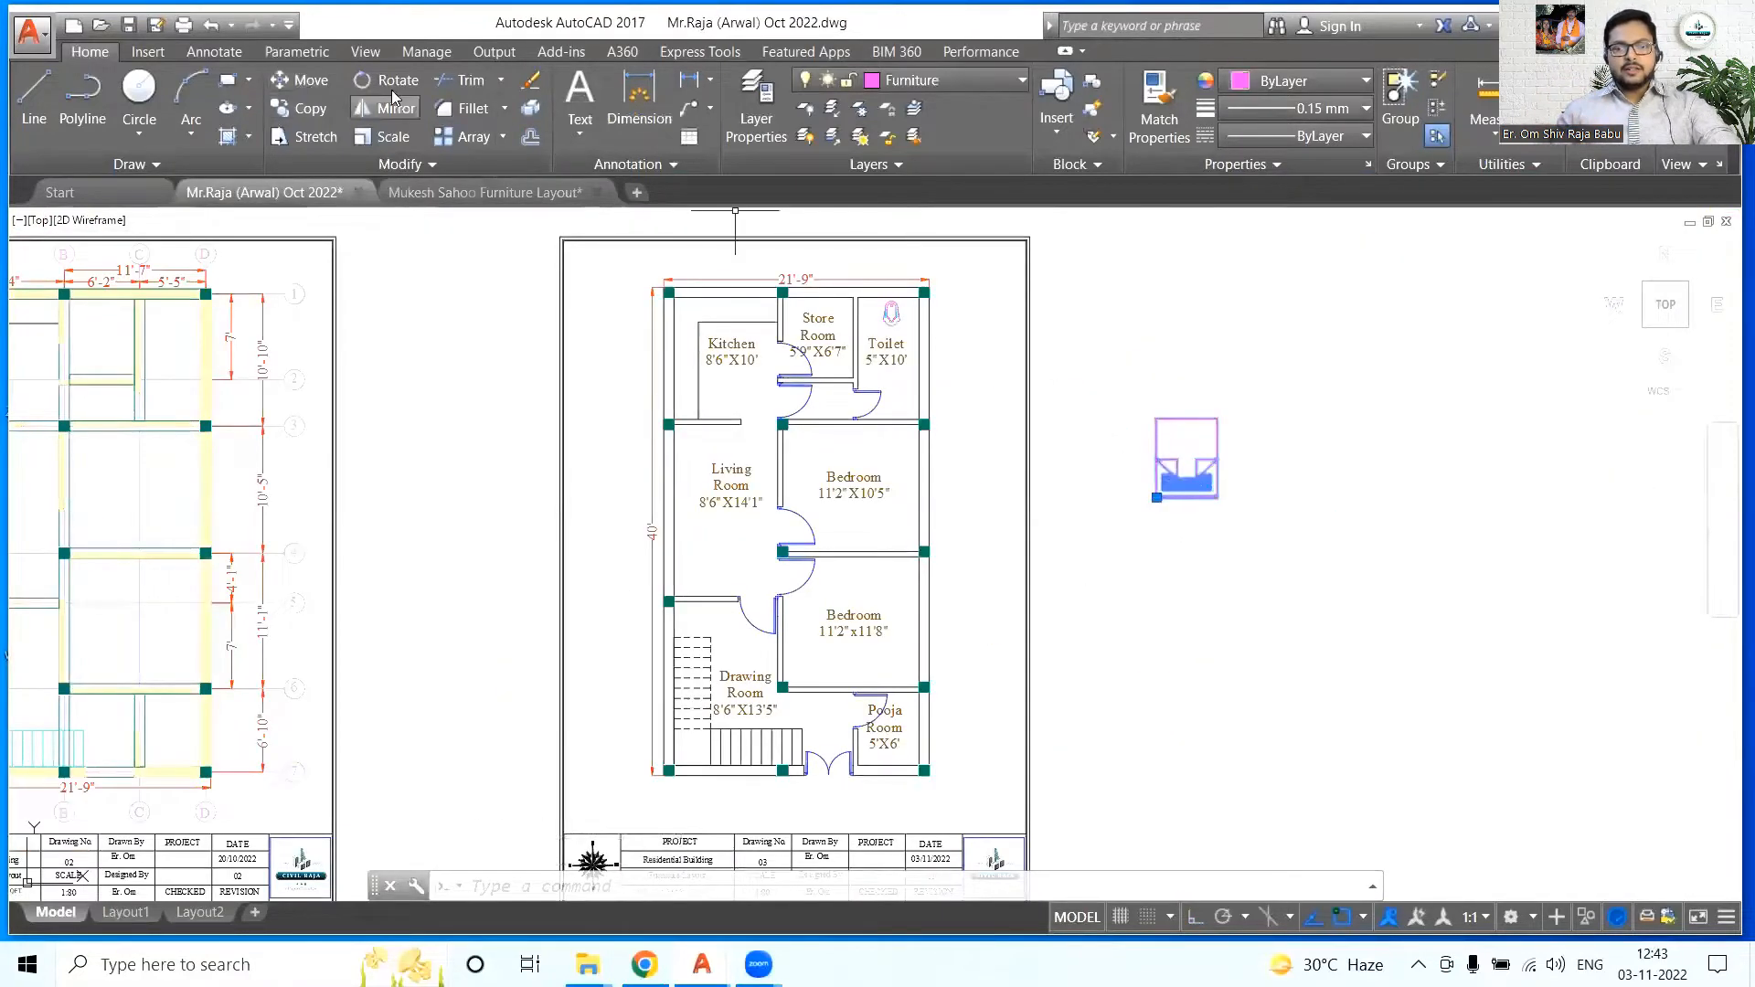
- Rotate the pasted bed 180° so that its pillows face away from the house plan
scroll(1206, 585, up, 4)
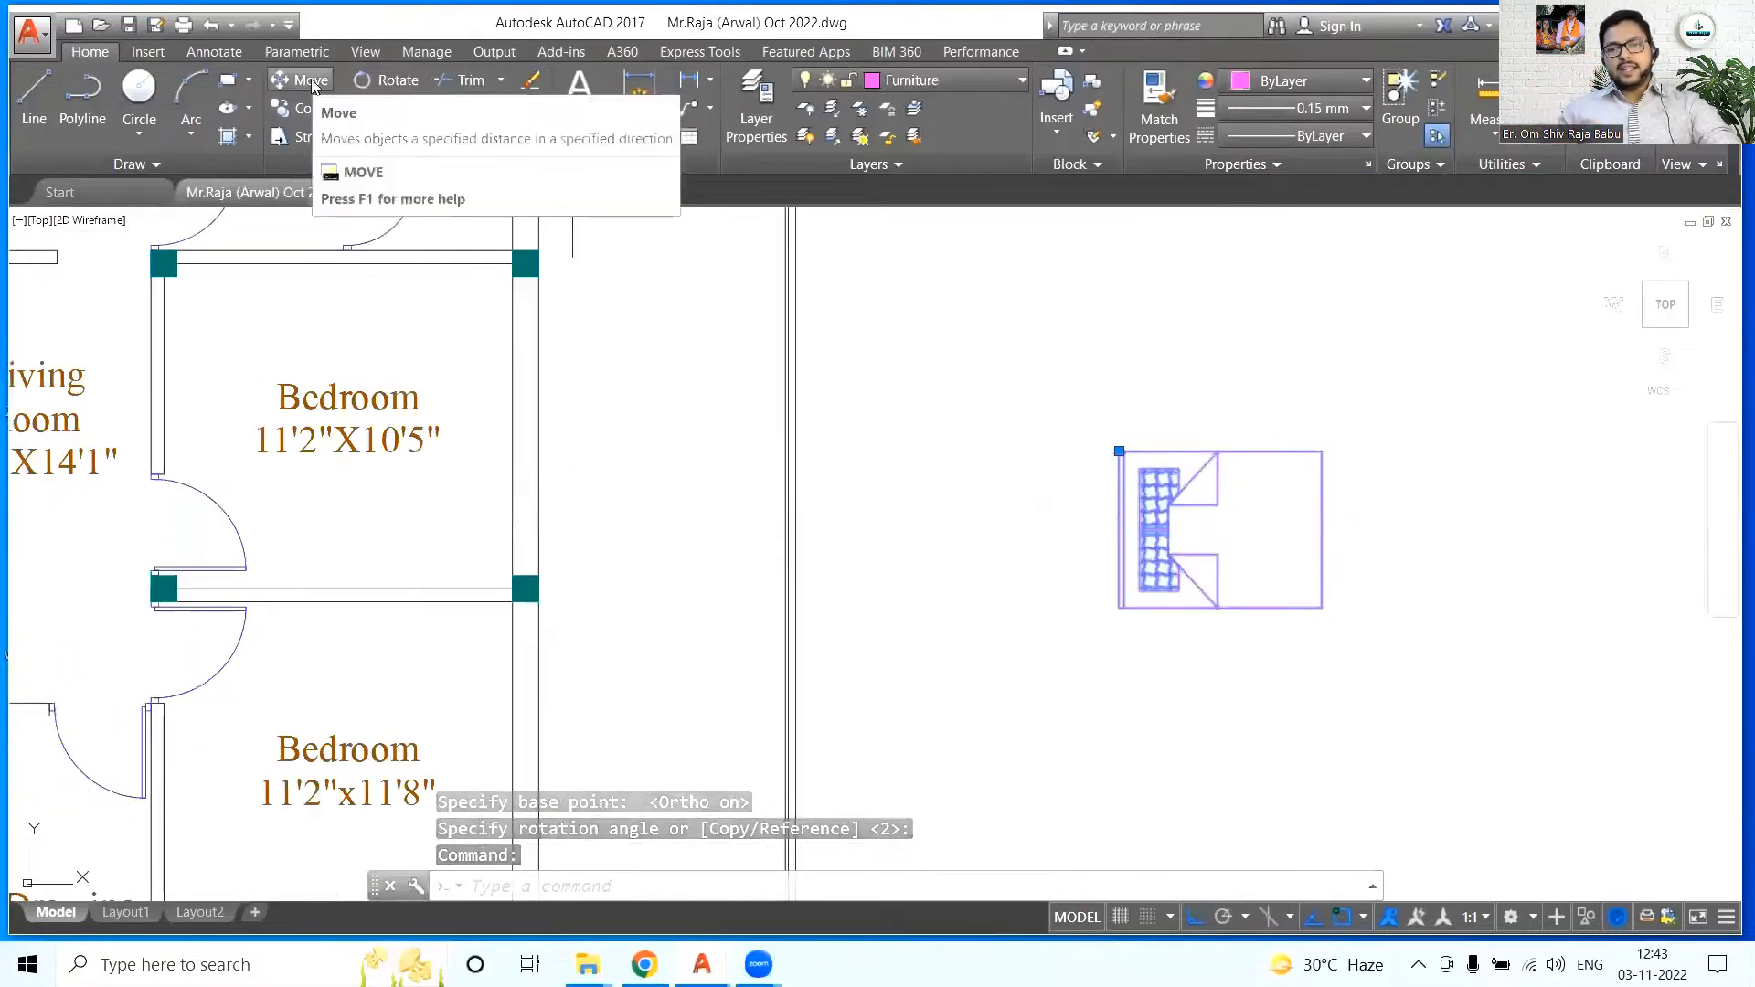
key(Escape)
scroll(760, 396, down, 2)
click(388, 79)
click(1048, 479)
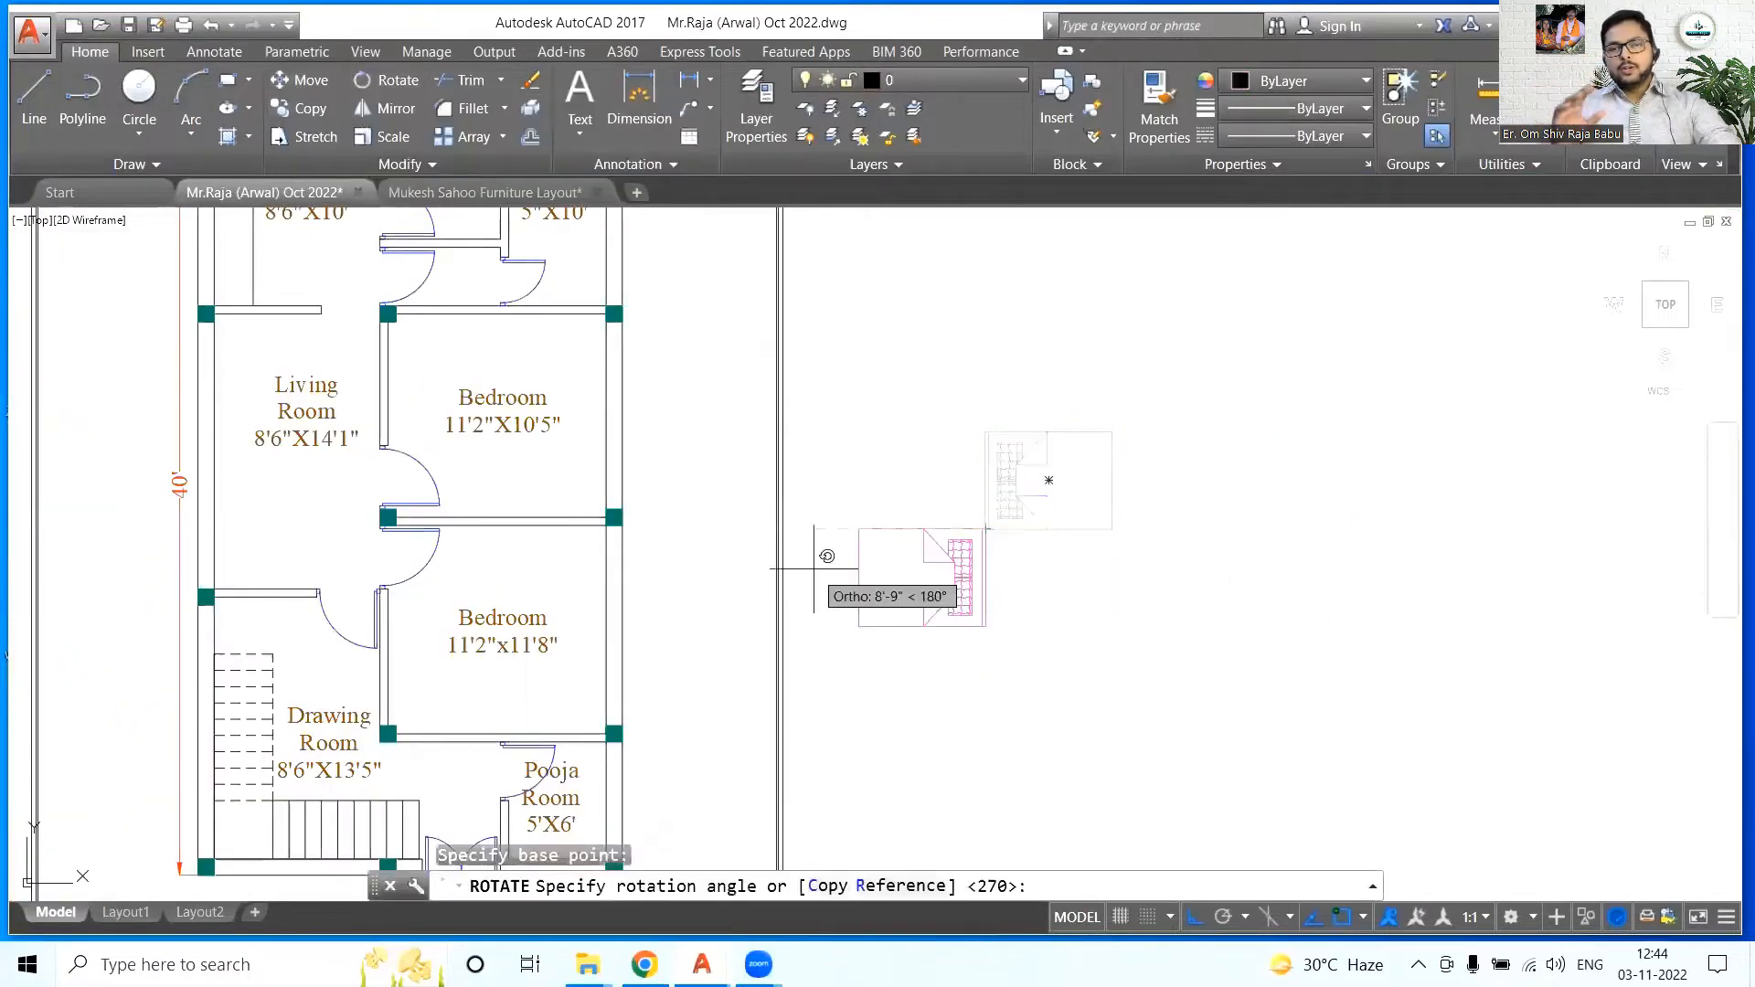
- Move the bed into the upper corner of the 11'2"X10'5" bedroom, with its headboard against the outer wall
click(309, 88)
scroll(968, 534, up, 4)
click(1011, 521)
scroll(1011, 521, down, 4)
click(642, 314)
middle_drag(551, 393, 756, 406)
- Copy the bed into the lower outer corner of the 11'2"x11'8" bedroom
click(834, 429)
click(806, 401)
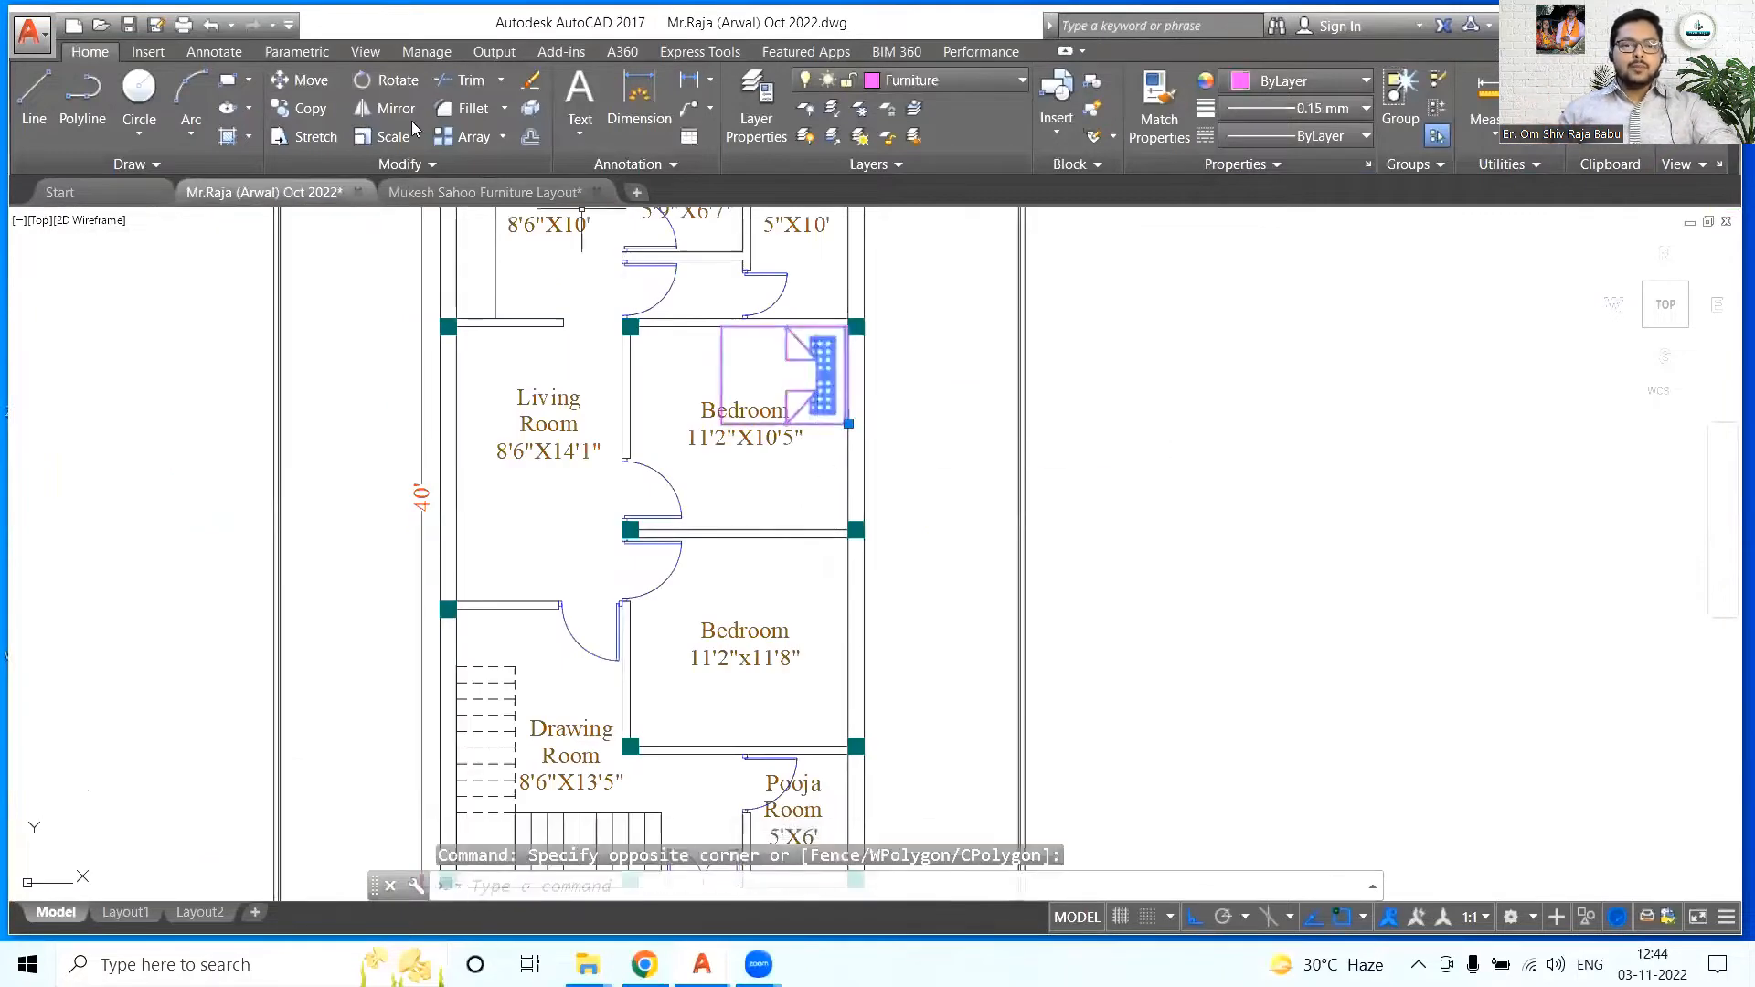
click(311, 108)
scroll(825, 420, up, 8)
click(1076, 458)
scroll(1076, 458, down, 8)
click(1131, 671)
key(Escape)
scroll(967, 681, down, 5)
middle_drag(677, 576, 780, 590)
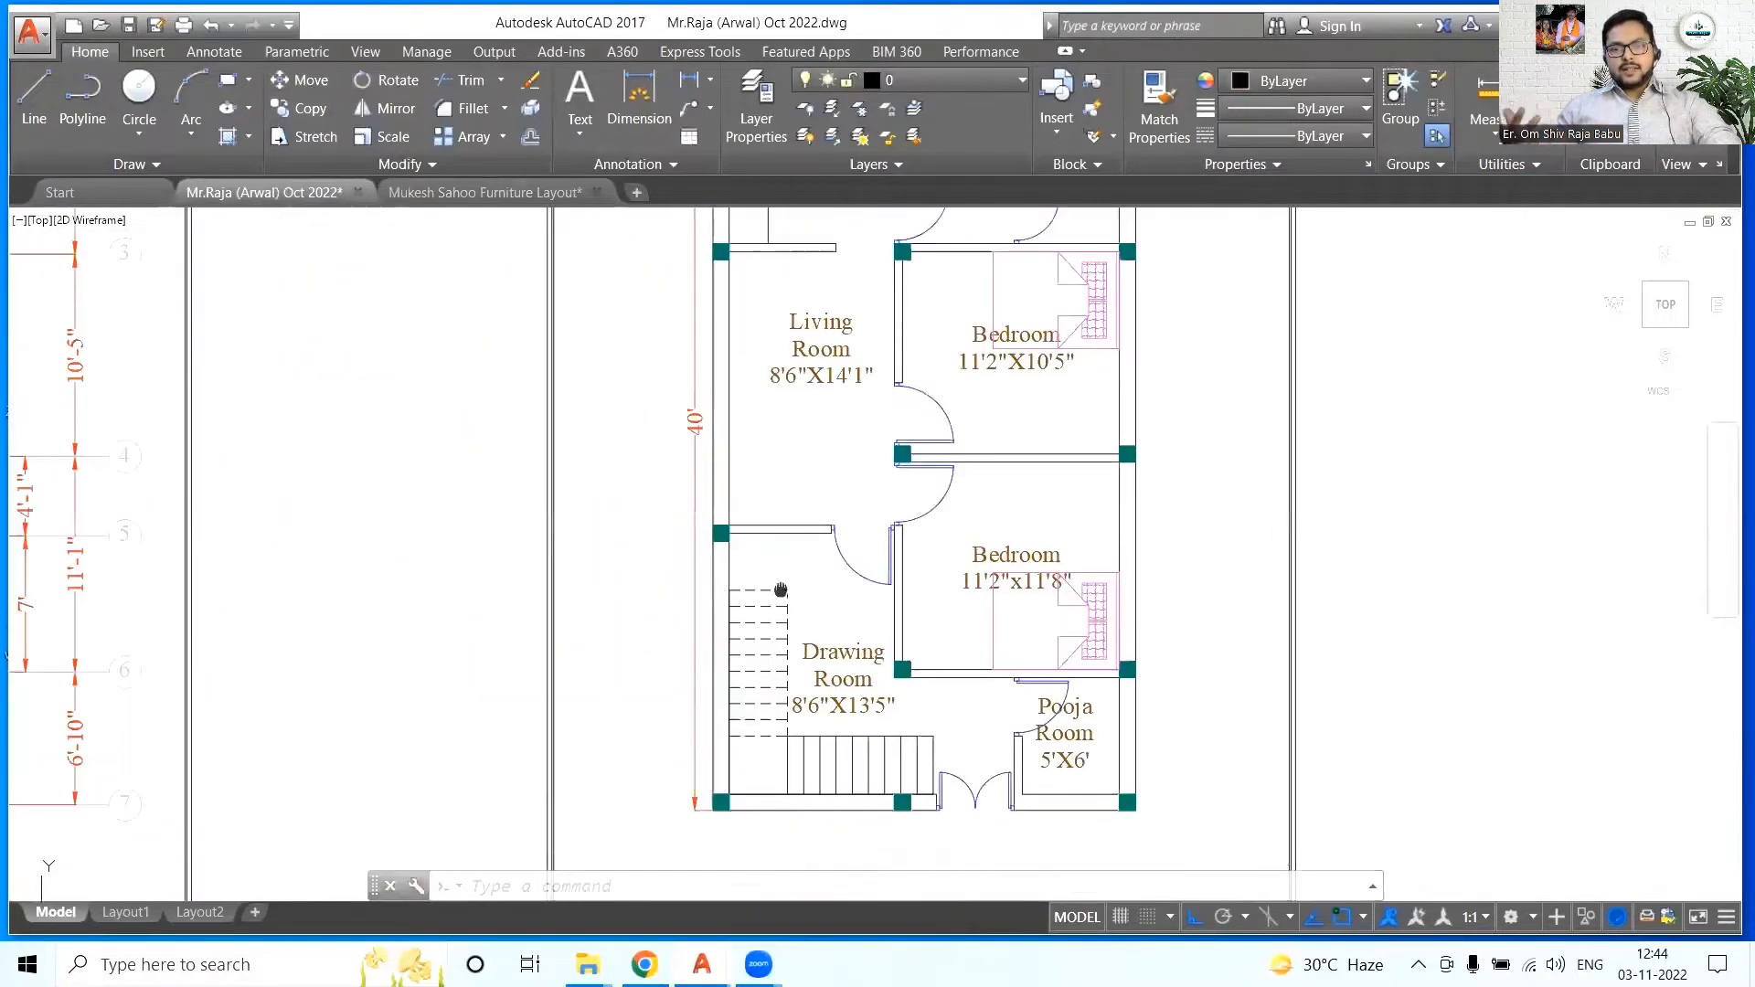
scroll(921, 563, down, 5)
scroll(973, 394, up, 5)
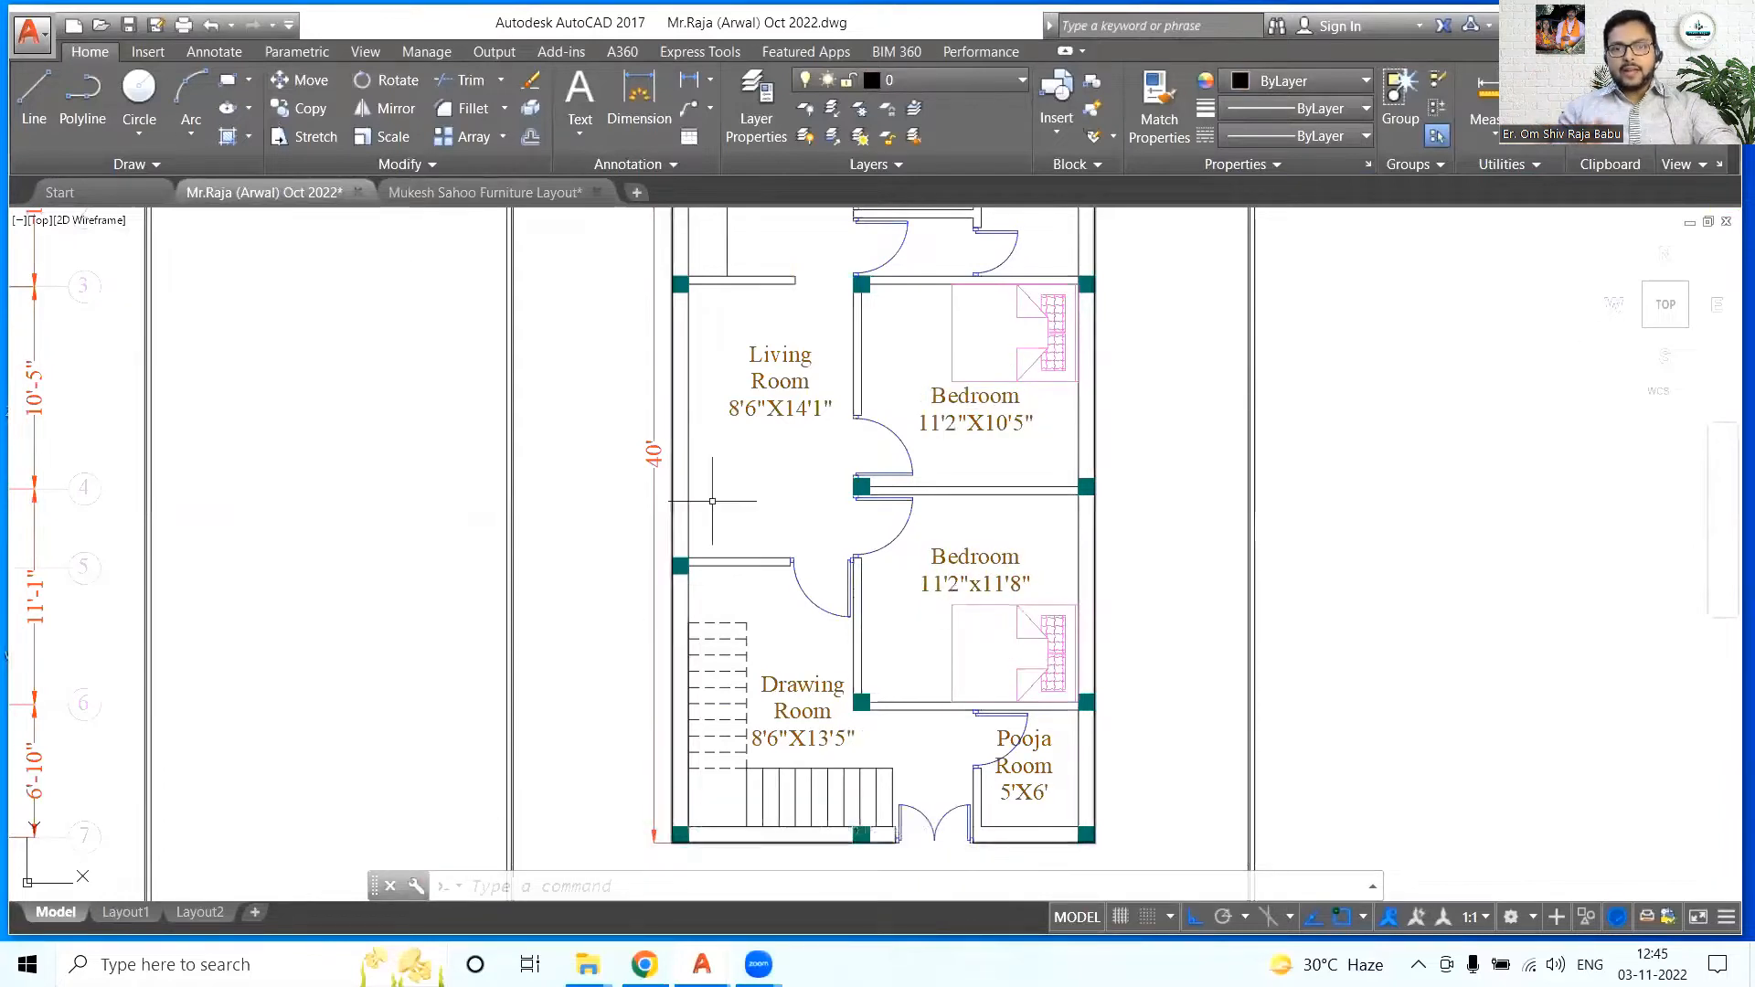
click(924, 82)
click(809, 320)
click(808, 320)
middle_drag(673, 646, 717, 533)
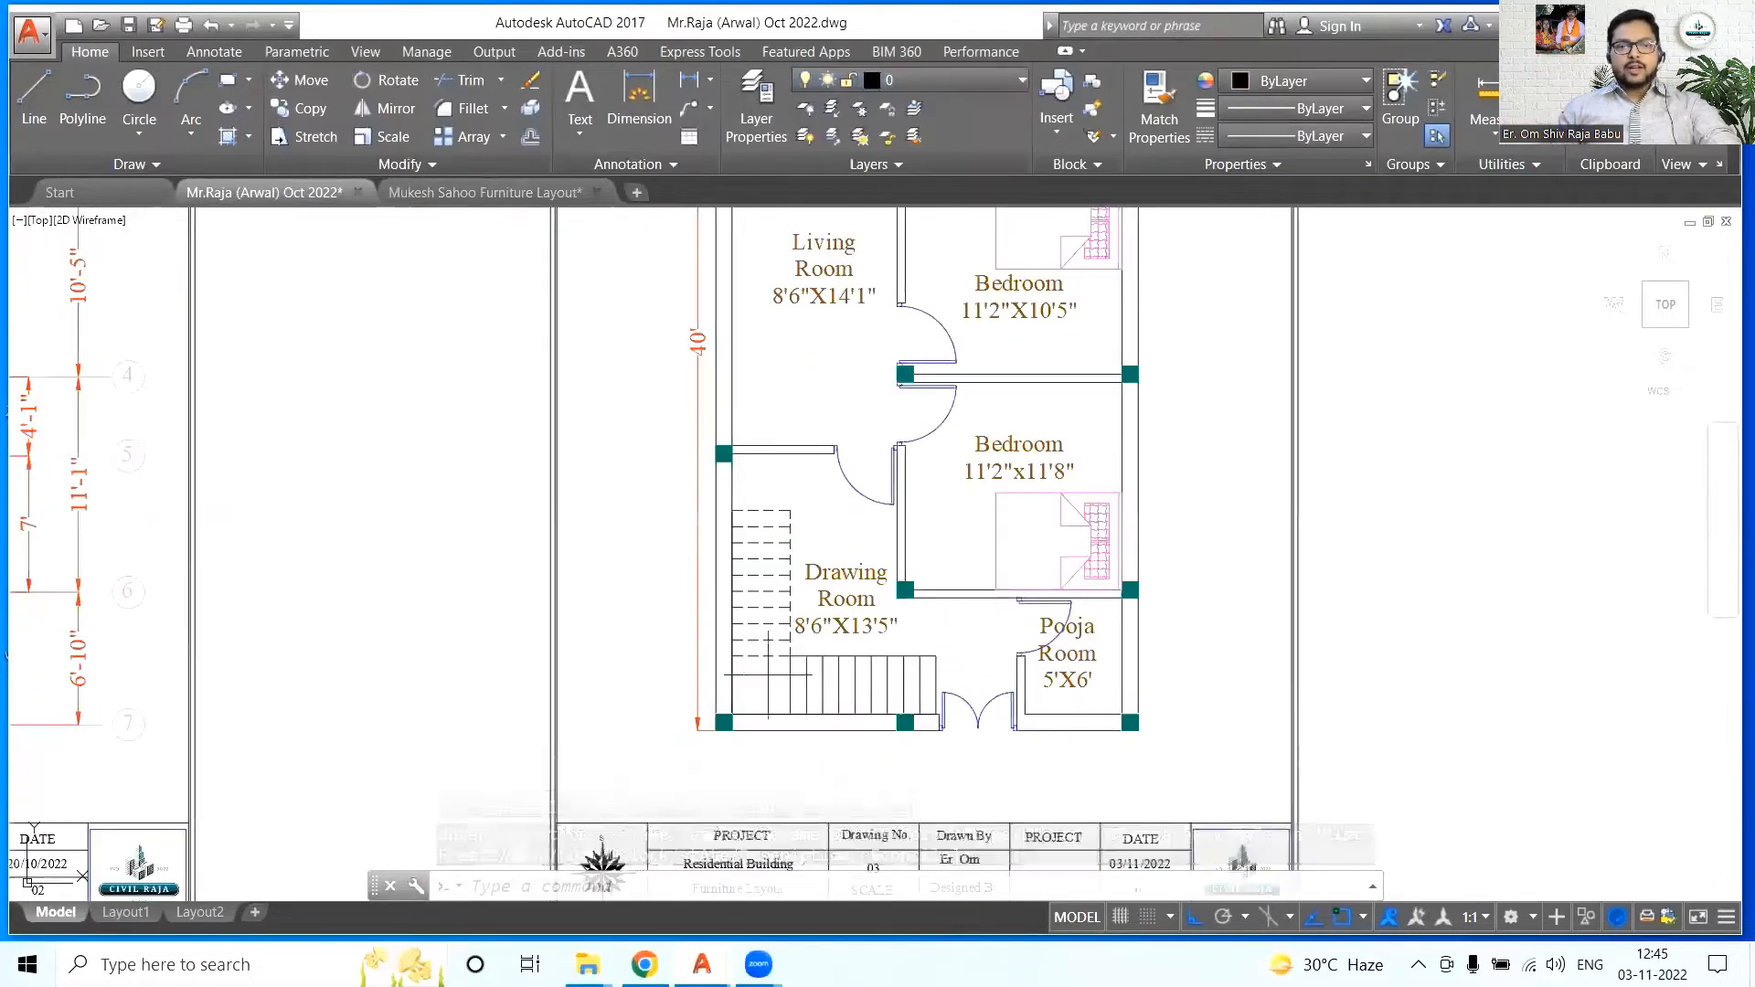
- Reassign the layer of the selected staircase lines in the Drawing Room
click(813, 720)
click(724, 584)
scroll(793, 534, up, 5)
scroll(697, 645, down, 4)
click(919, 82)
click(807, 380)
click(751, 627)
click(700, 579)
click(918, 82)
click(905, 380)
click(1010, 466)
middle_drag(689, 824, 693, 672)
click(919, 83)
click(905, 381)
click(1015, 507)
key(Escape)
- Place the spare bed beside the house plan, rotated so its pillows face the top of the sheet
scroll(782, 638, down, 2)
text(m)
key(space)
click(1206, 420)
click(1559, 396)
click(1482, 603)
click(1412, 482)
key(ctrl+z)
click(1421, 577)
click(1421, 503)
key(Escape)
- Place a bed in the upper outer corner of the Drawing Room on the Ground Floor sheet, headboard against the wall
scroll(1383, 471, down, 10)
scroll(836, 402, up, 4)
scroll(246, 598, up, 10)
click(548, 461)
key(Escape)
- Measure the Drawing Room's upper wall from the corner column towards the door
scroll(308, 332, up, 5)
text(dim)
key(space)
click(292, 374)
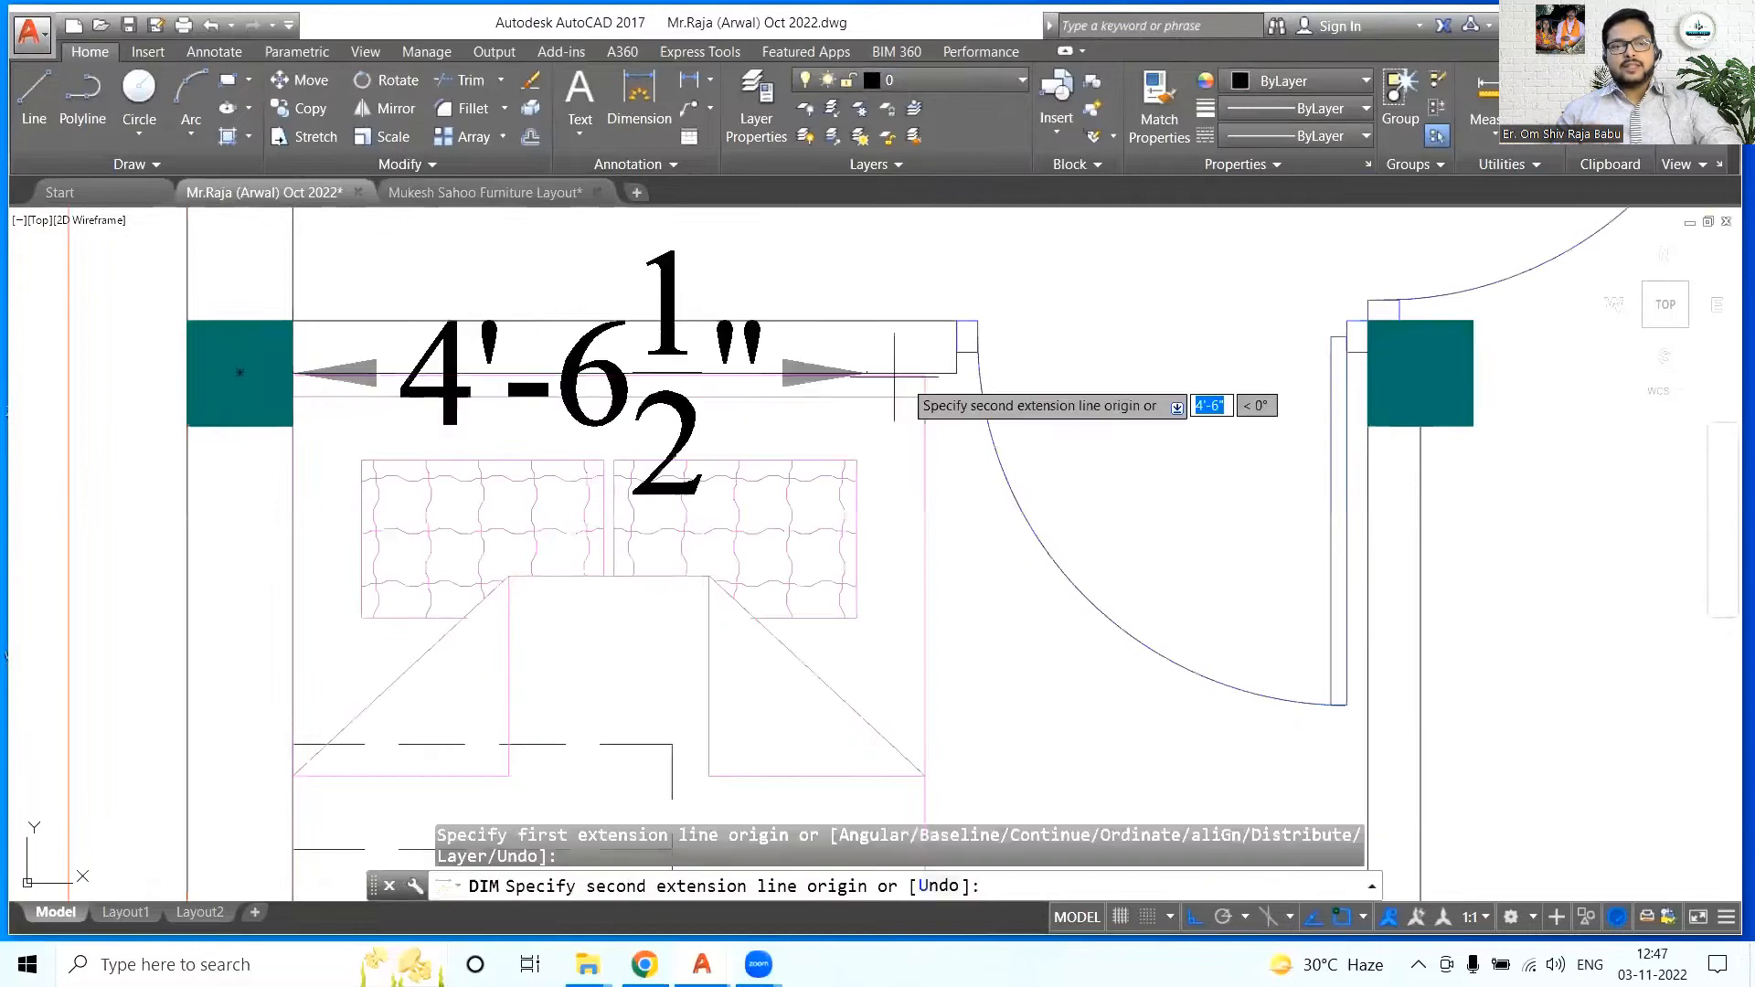
key(Escape)
- Copy the bed from the Ground Floor sheet into the Drawing Room's upper outer corner on the Furniture Layout sheet
click(945, 402)
click(893, 444)
click(287, 110)
click(293, 321)
scroll(298, 322, down, 10)
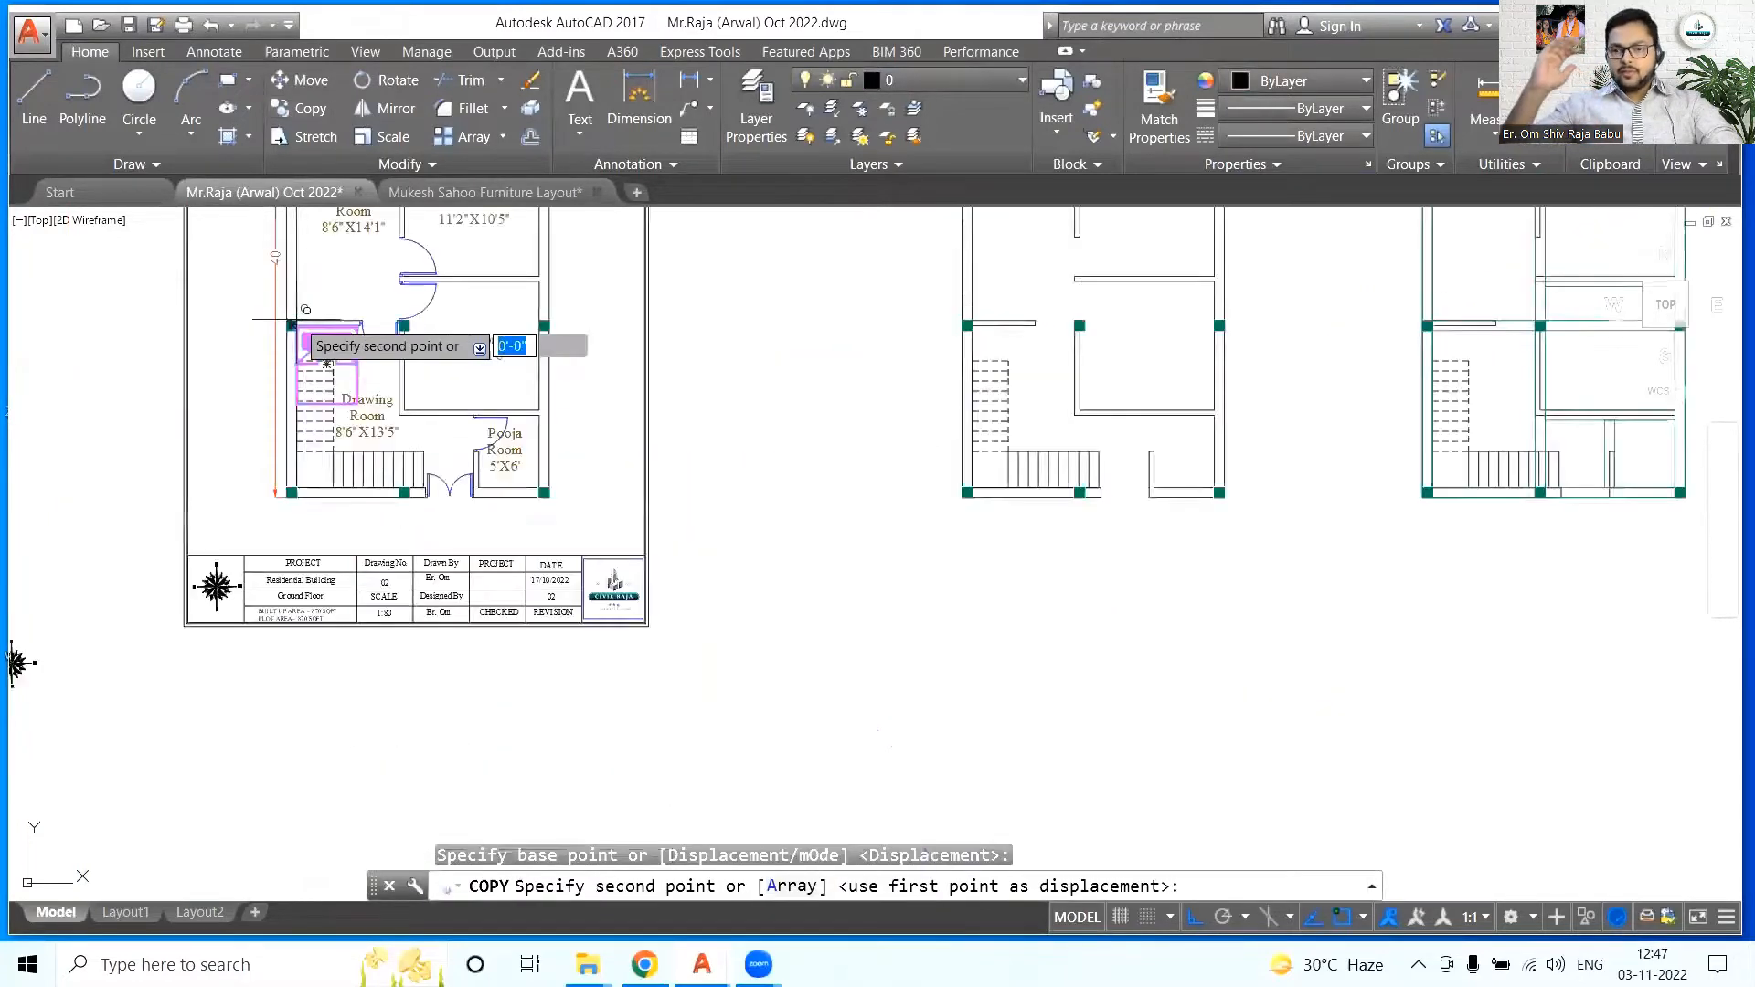
scroll(1038, 313, up, 12)
click(907, 557)
key(Escape)
- Move the Drawing Room bed slightly so that its headboard sits by the upper wall
scroll(877, 450, down, 2)
click(955, 637)
text(m)
key(space)
scroll(897, 612, up, 8)
click(881, 541)
click(881, 522)
scroll(682, 489, down, 10)
scroll(818, 429, down, 2)
scroll(816, 457, down, 8)
middle_drag(1051, 358, 1029, 396)
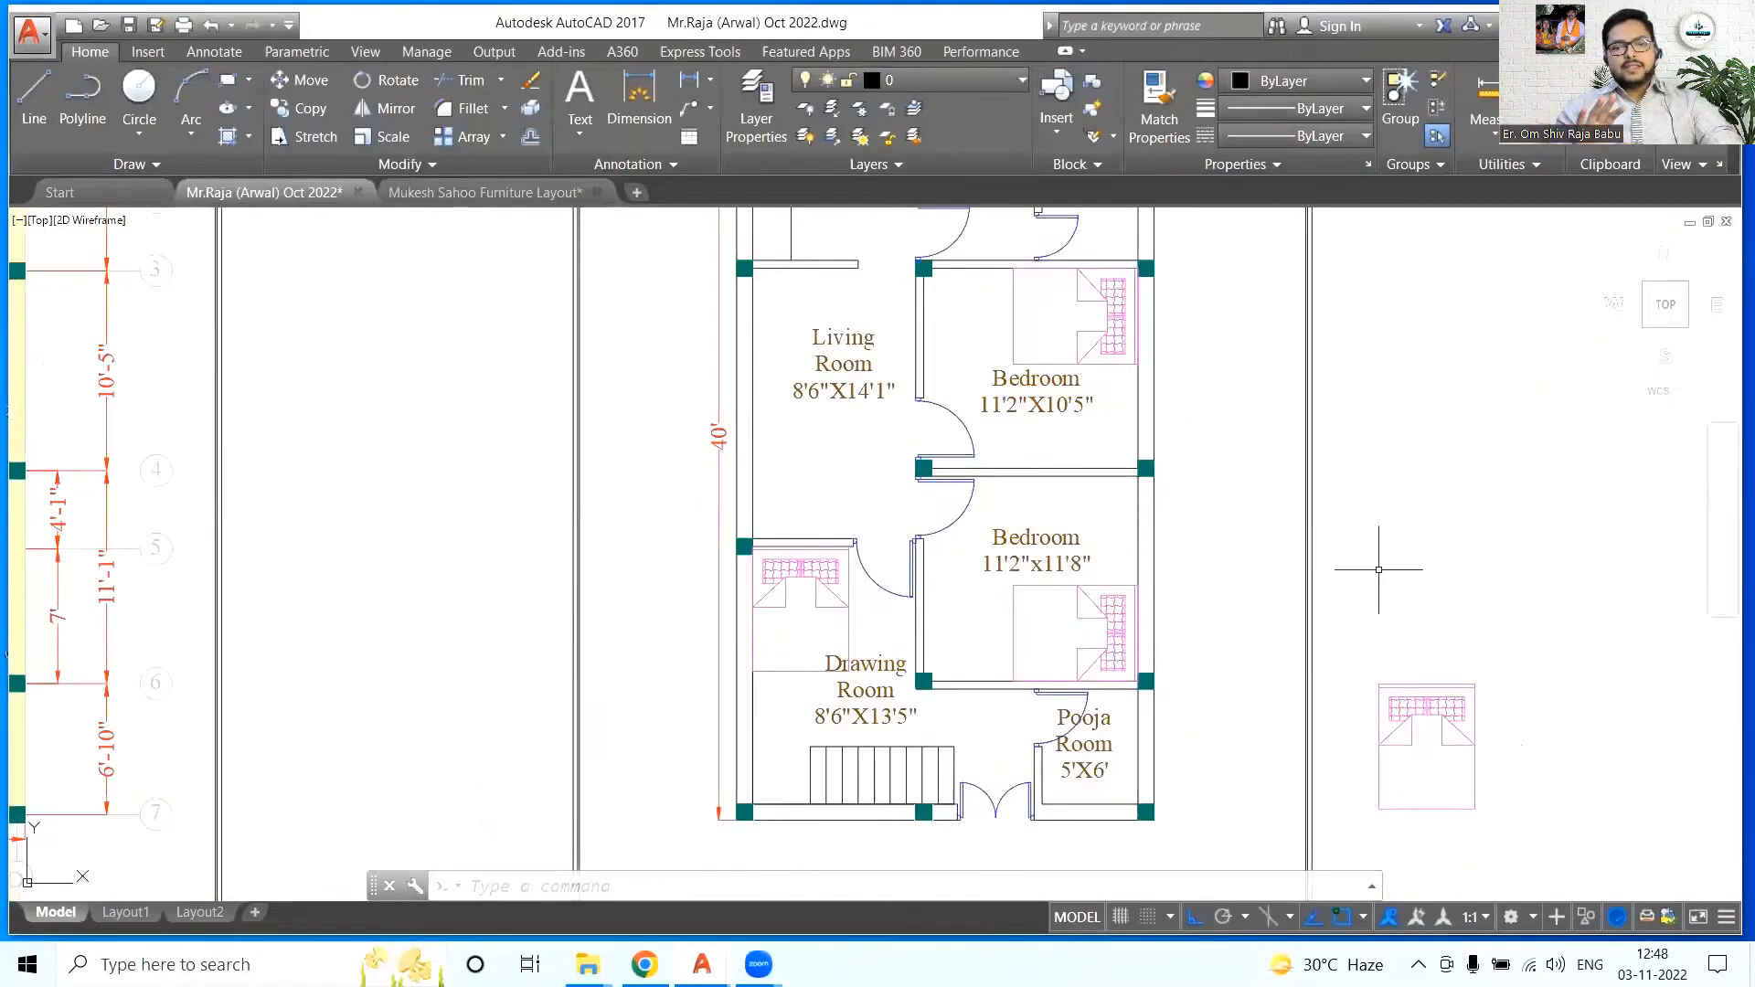
- Move the Drawing Room bed twice by 1" to space it from the adjoining walls
scroll(351, 394, down, 2)
scroll(638, 365, up, 2)
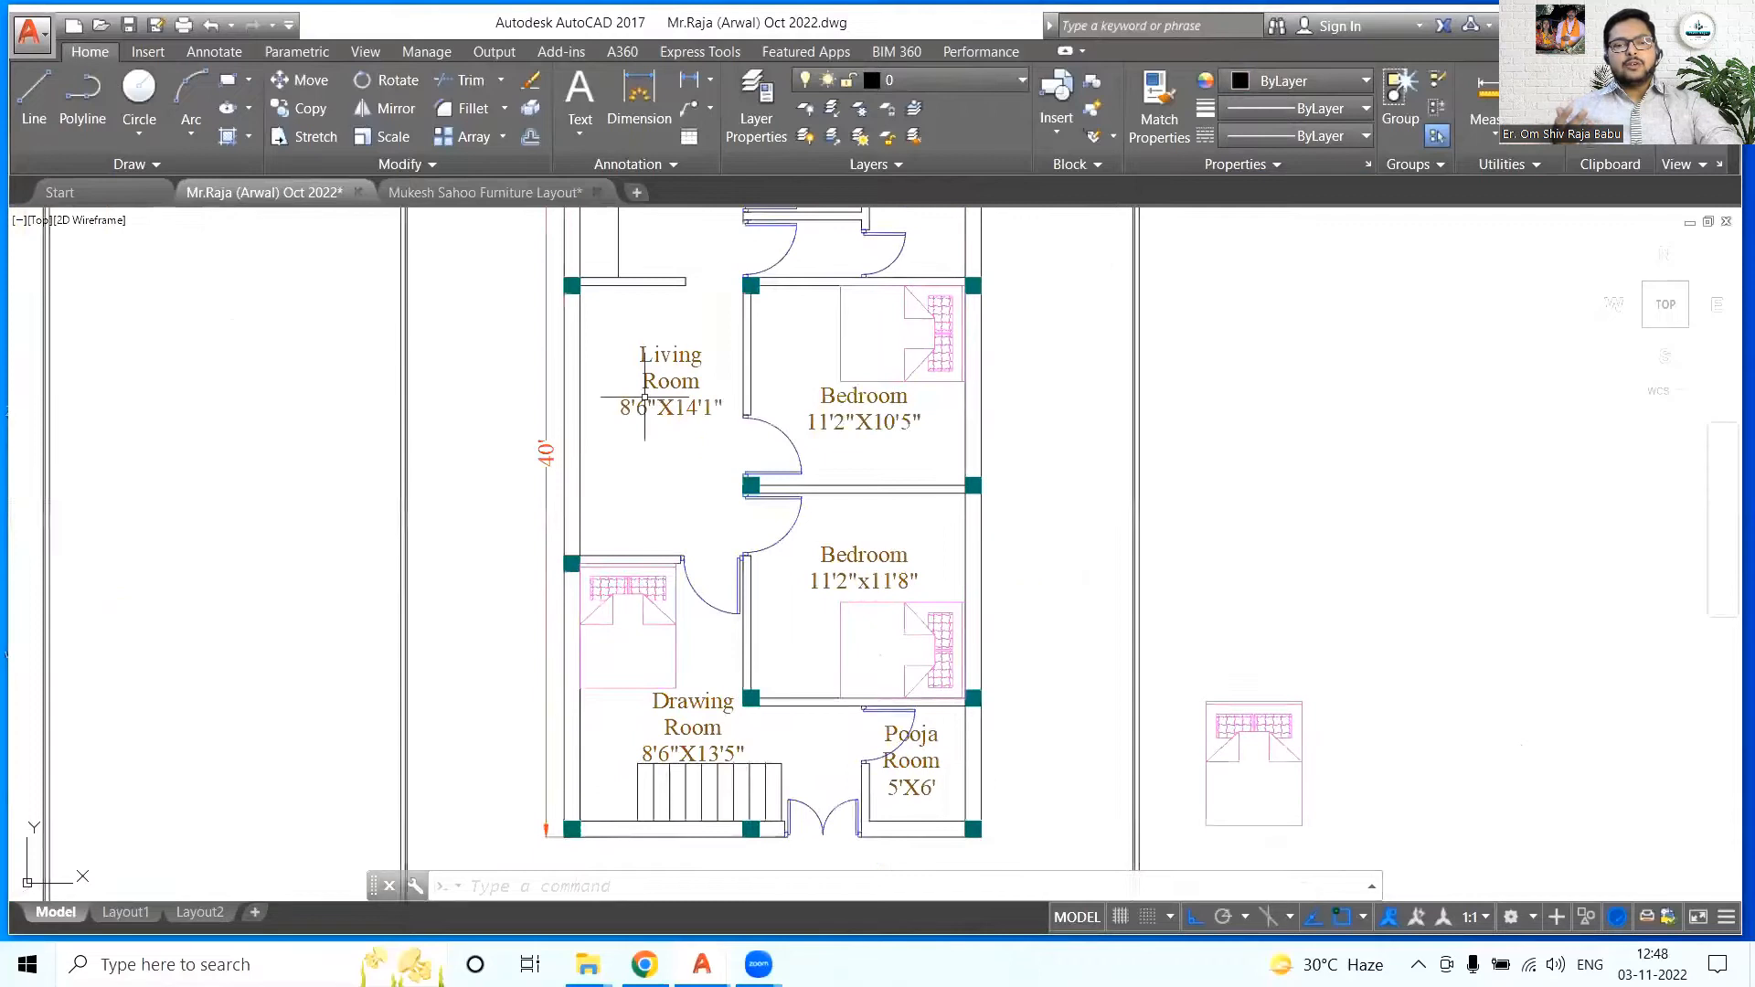
scroll(583, 602, up, 4)
click(577, 599)
text(m)
click(342, 313)
text(1")
click(578, 571)
text(m)
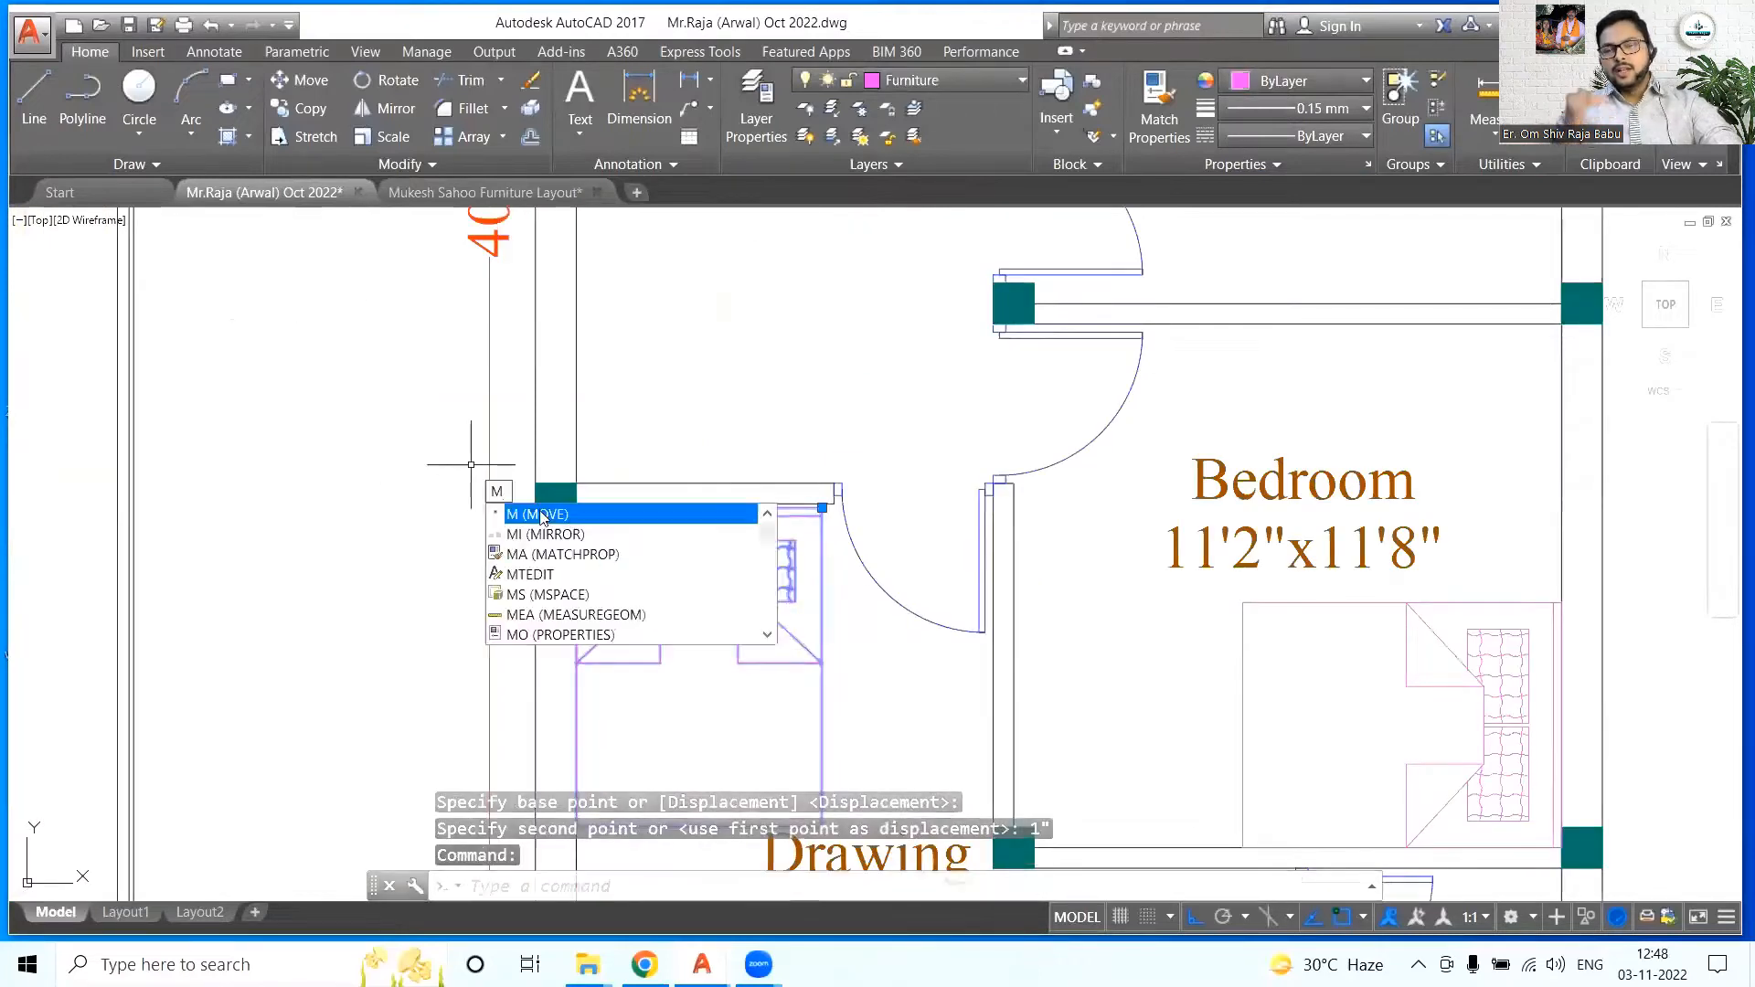
key(space)
click(261, 460)
text(1")
key(space)
key(Escape)
- Move the beds in the two bedrooms by 1" to space them from the adjoining walls
scroll(318, 423, down, 2)
scroll(789, 417, down, 2)
scroll(952, 526, up, 2)
click(953, 529)
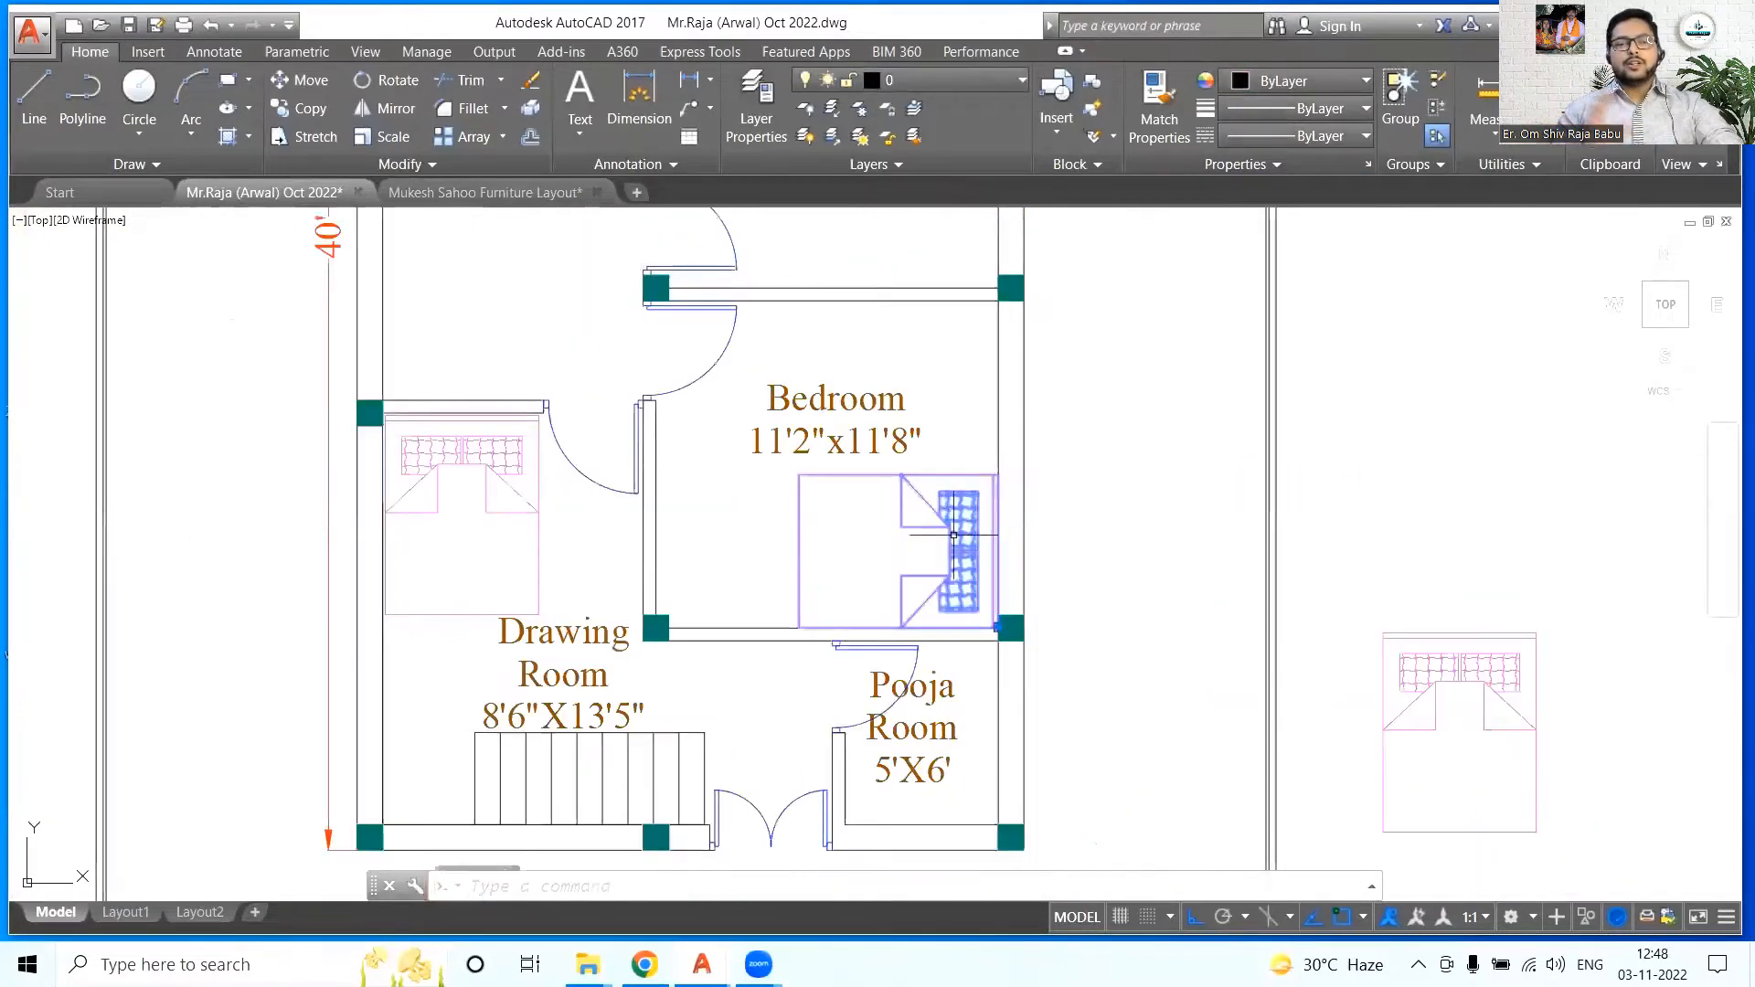
click(1126, 529)
text(1")
click(952, 488)
scroll(1043, 585, down, 2)
click(996, 279)
text(m)
click(1124, 448)
text(1")
scroll(1109, 286, down, 1)
scroll(1038, 502, up, 3)
scroll(1045, 516, down, 4)
middle_drag(1045, 517, 982, 535)
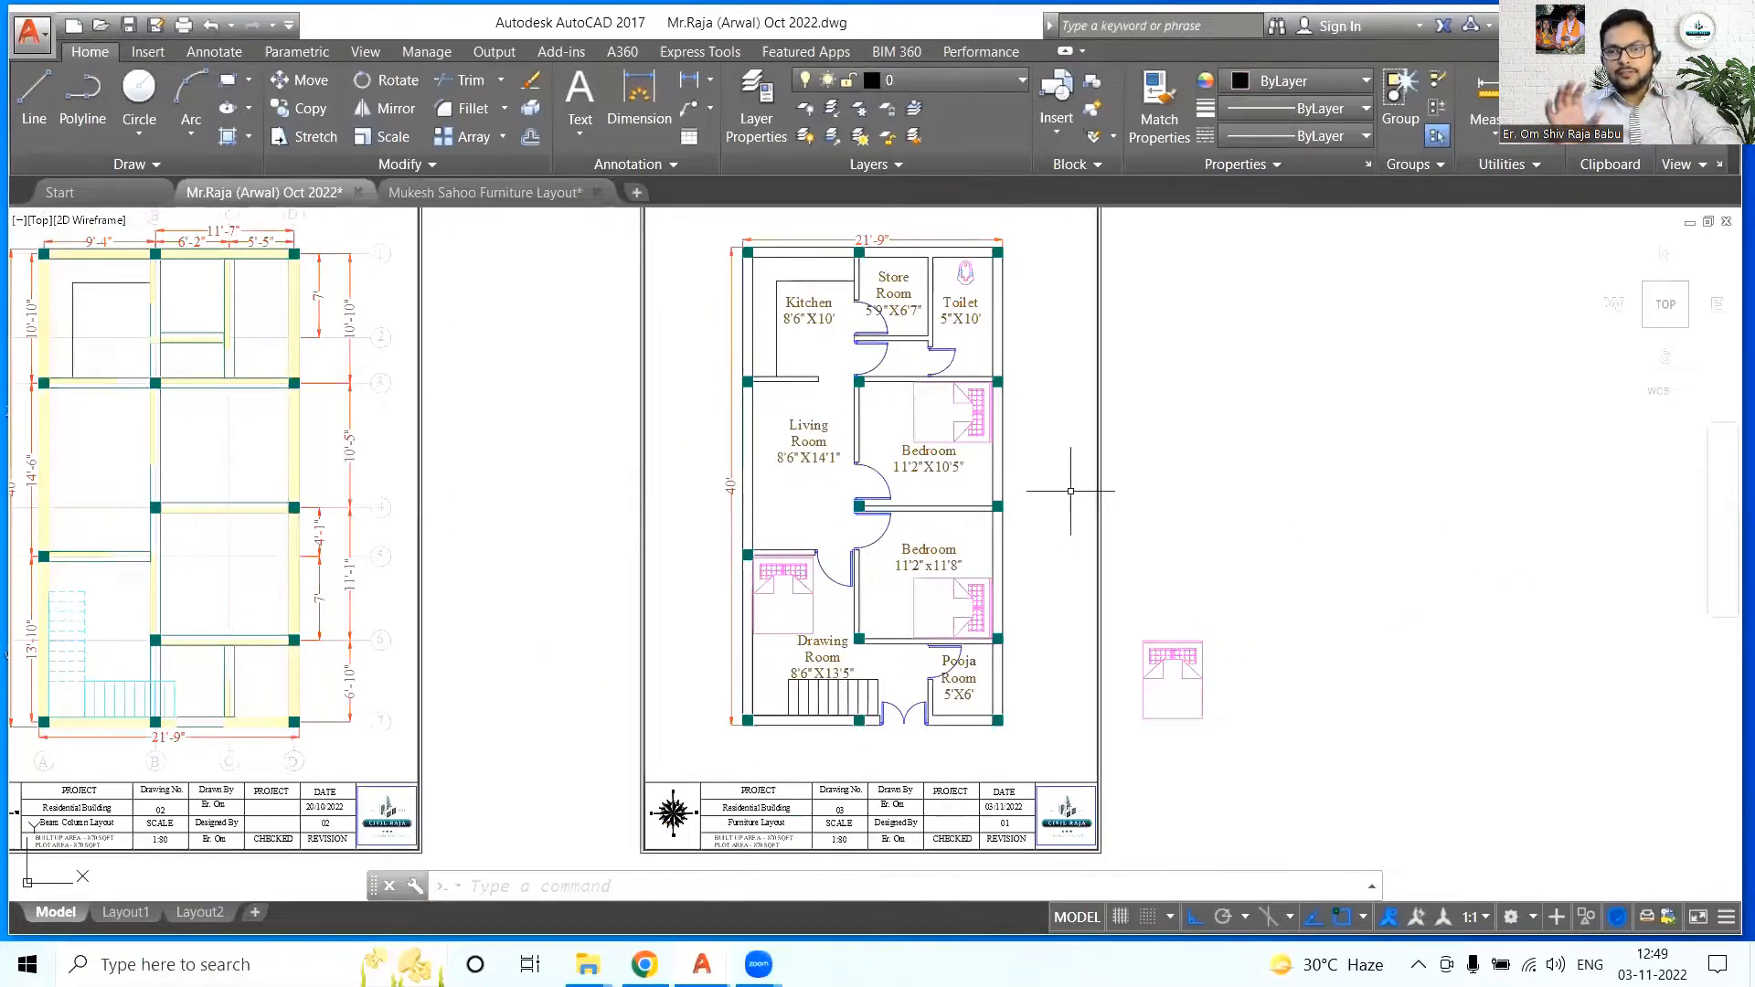
- Switch to the reference Furniture Layout drawing and measure the kitchen sink's spacing on the counter below the refrigerator
click(484, 192)
scroll(695, 612, down, 3)
scroll(887, 670, up, 4)
click(638, 98)
scroll(822, 665, up, 4)
click(828, 600)
key(Escape)
scroll(697, 623, down, 6)
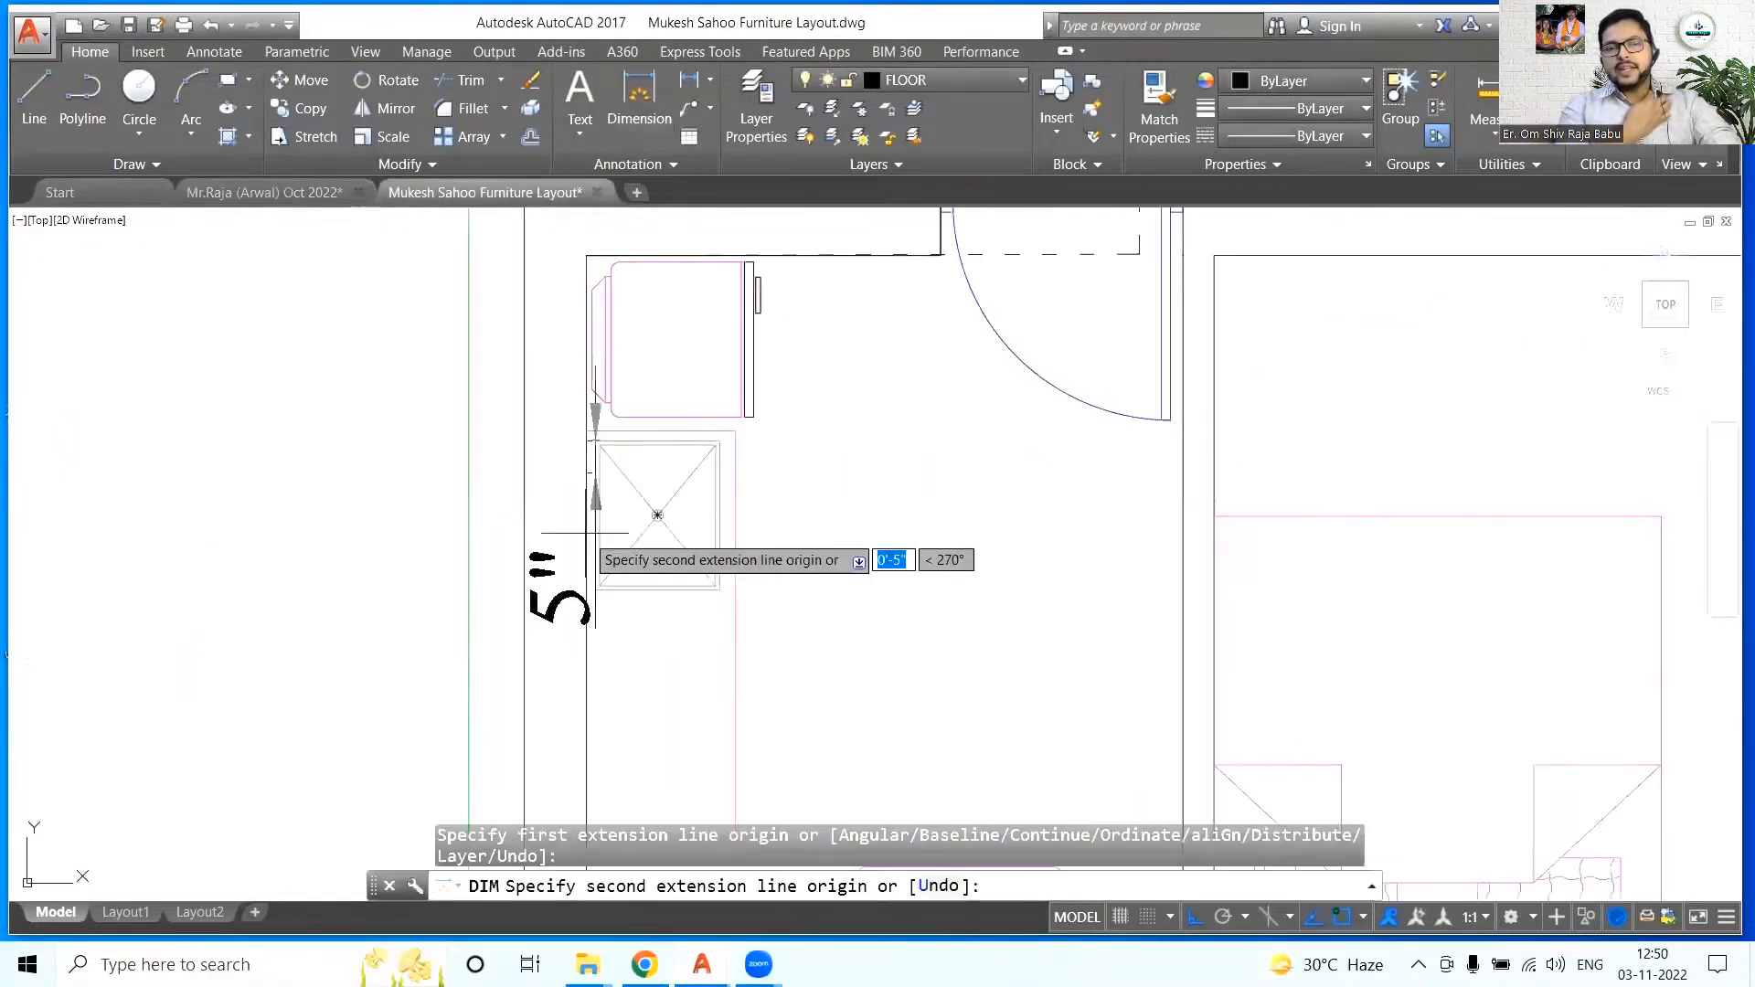
key(Escape)
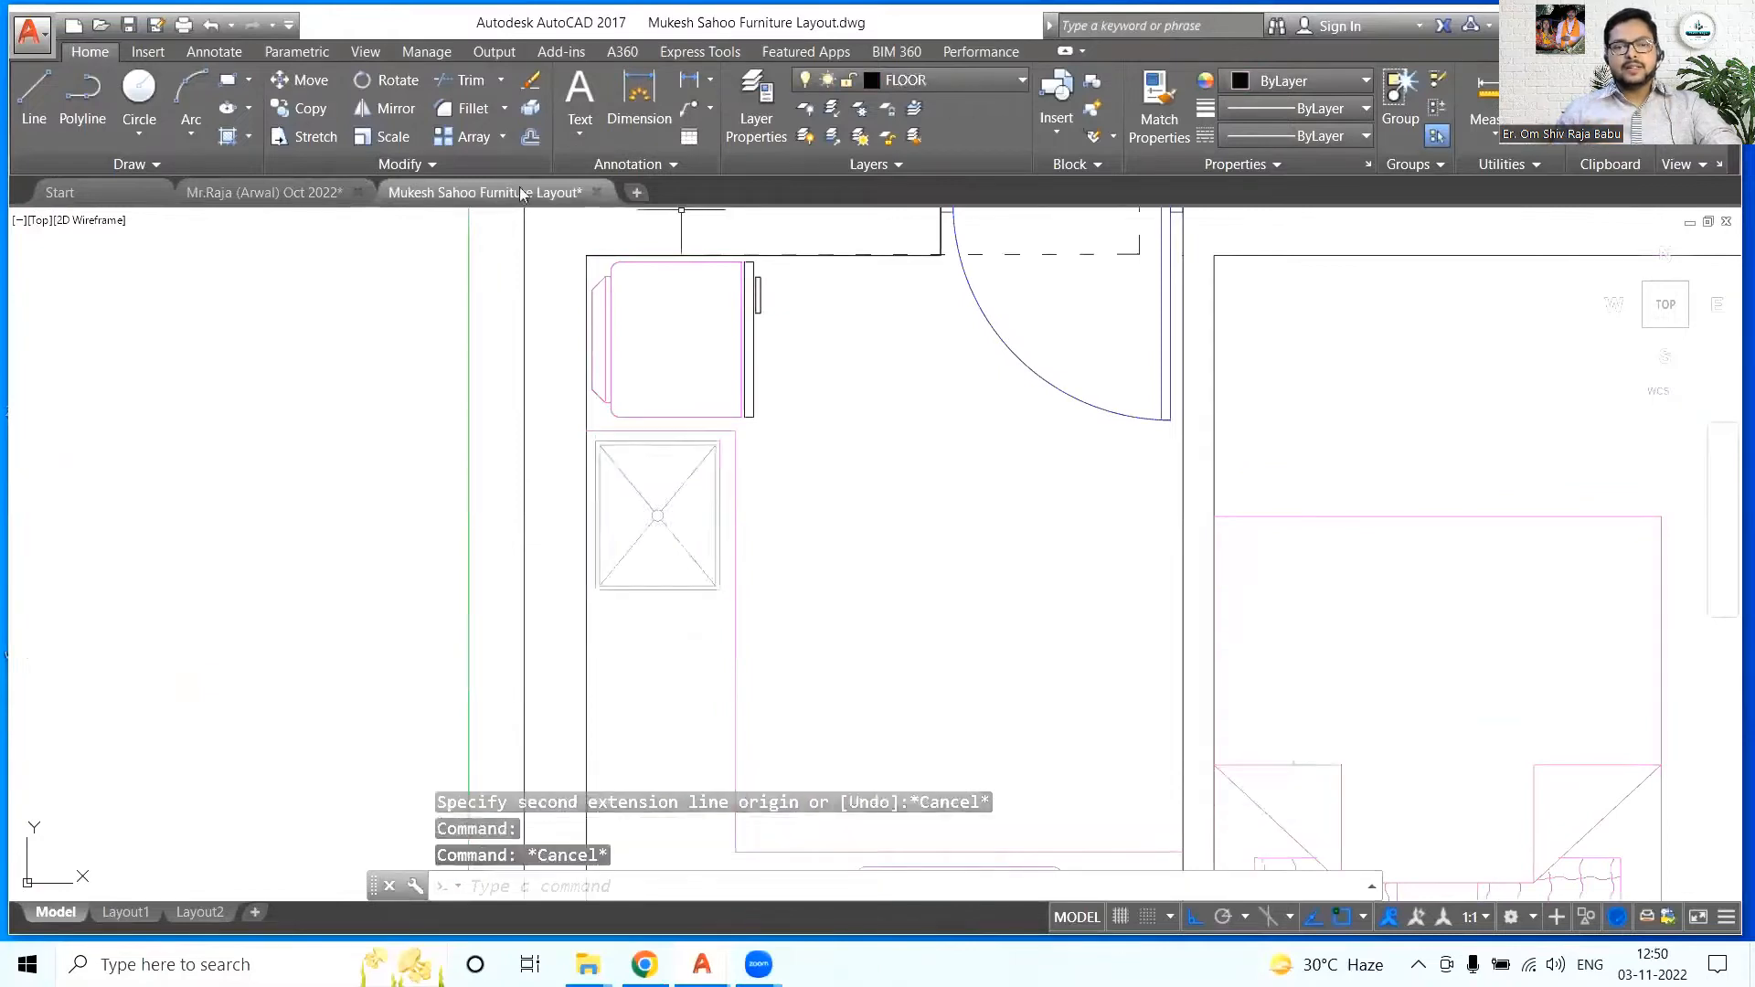
- Copy the kitchen sink from the reference drawing and paste it outside the house plan beside the Kitchen
key(ctrl+Tab)
click(484, 191)
key(ctrl+c)
key(ctrl+Tab)
key(ctrl+v)
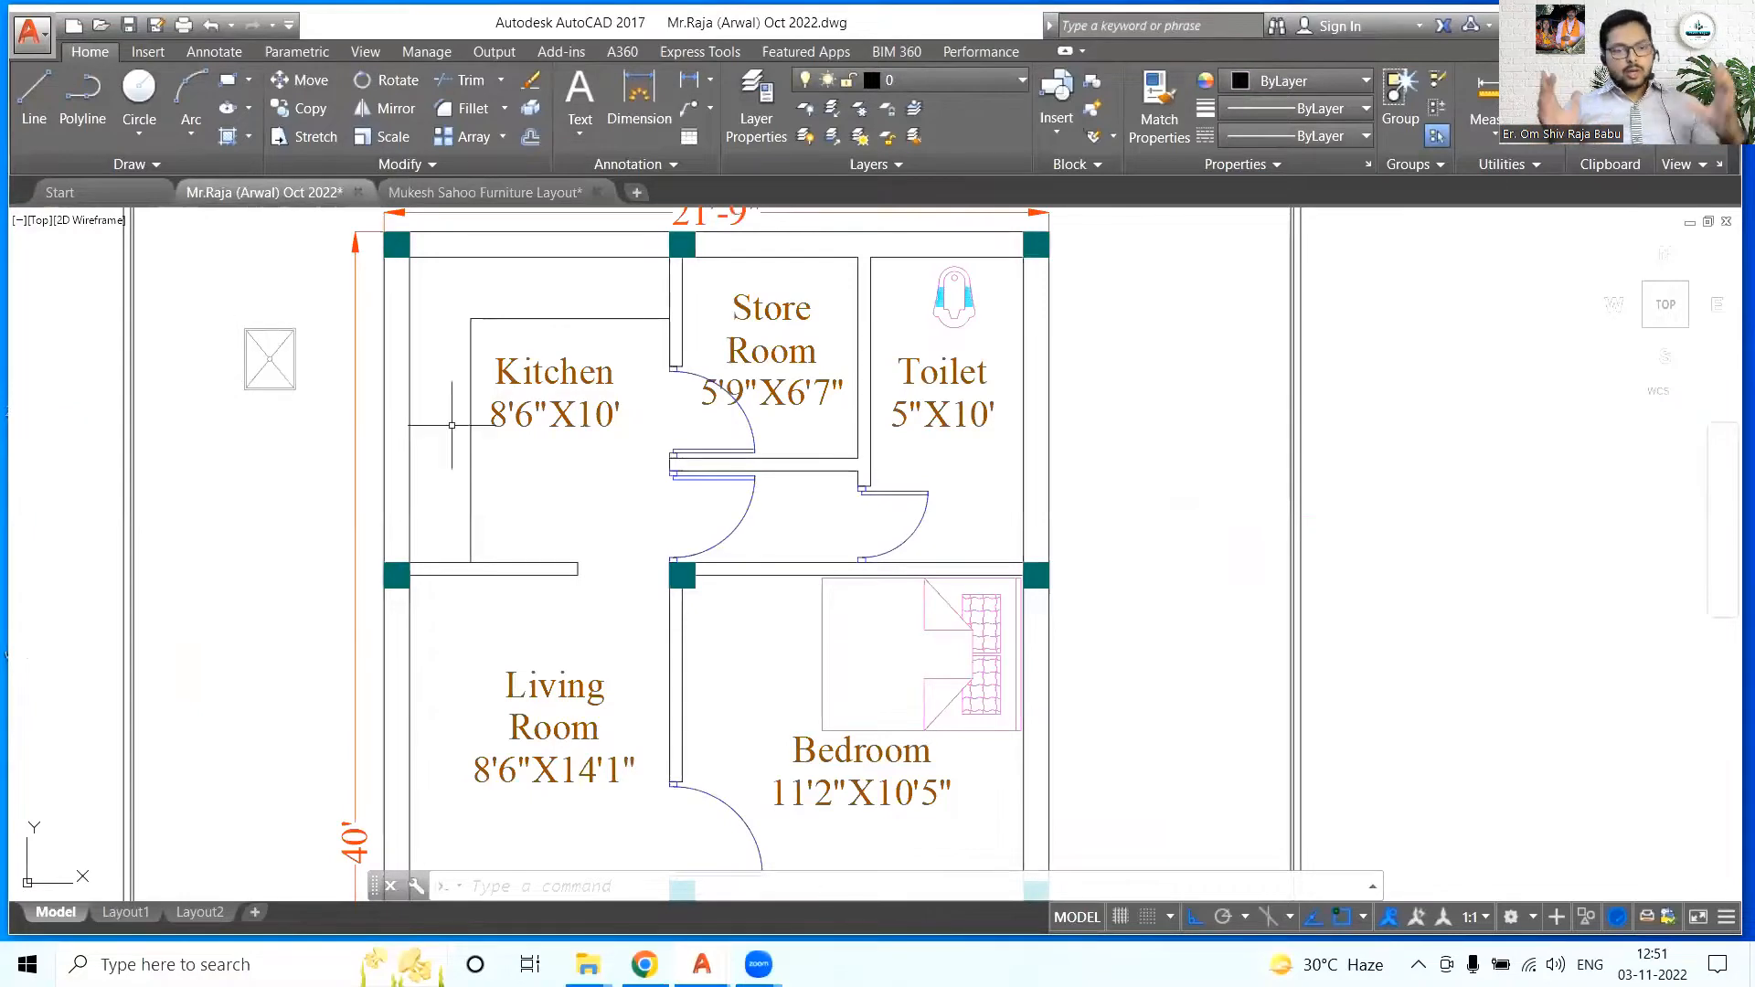
- Copy the refrigerator from the reference drawing and paste it below the sink beside the house plan
key(Escape)
key(ctrl+Tab)
click(235, 193)
key(ctrl+v)
- Turn the kitchen stove in the reference drawing into a block named Chulha
click(485, 192)
scroll(549, 384, down, 3)
scroll(770, 656, up, 7)
click(415, 409)
click(1036, 763)
text(B)
key(Return)
text(Chulha)
click(567, 395)
click(710, 431)
key(Return)
- Copy the Chulha block and paste it below the refrigerator beside the house plan
click(690, 445)
key(ctrl+c)
click(256, 193)
key(ctrl+v)
click(222, 599)
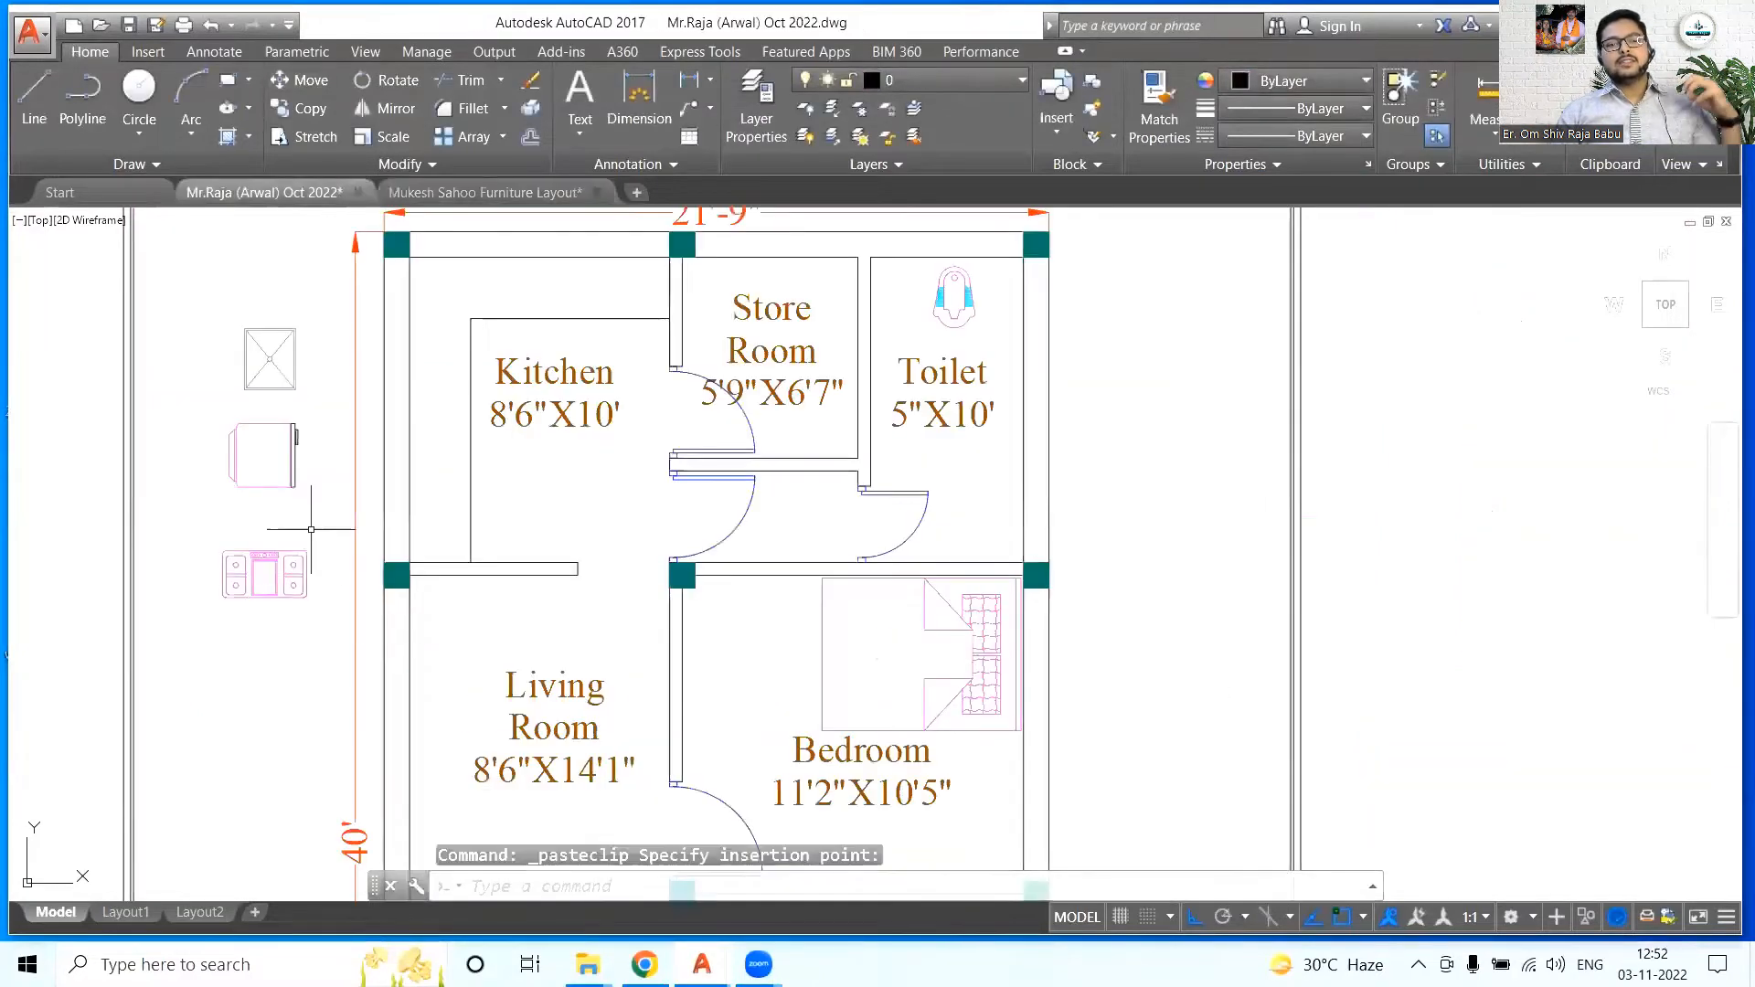
- Copy the two sofas, coffee table and round side table from the reference drawing and paste them beside the house plan
scroll(311, 527, down, 4)
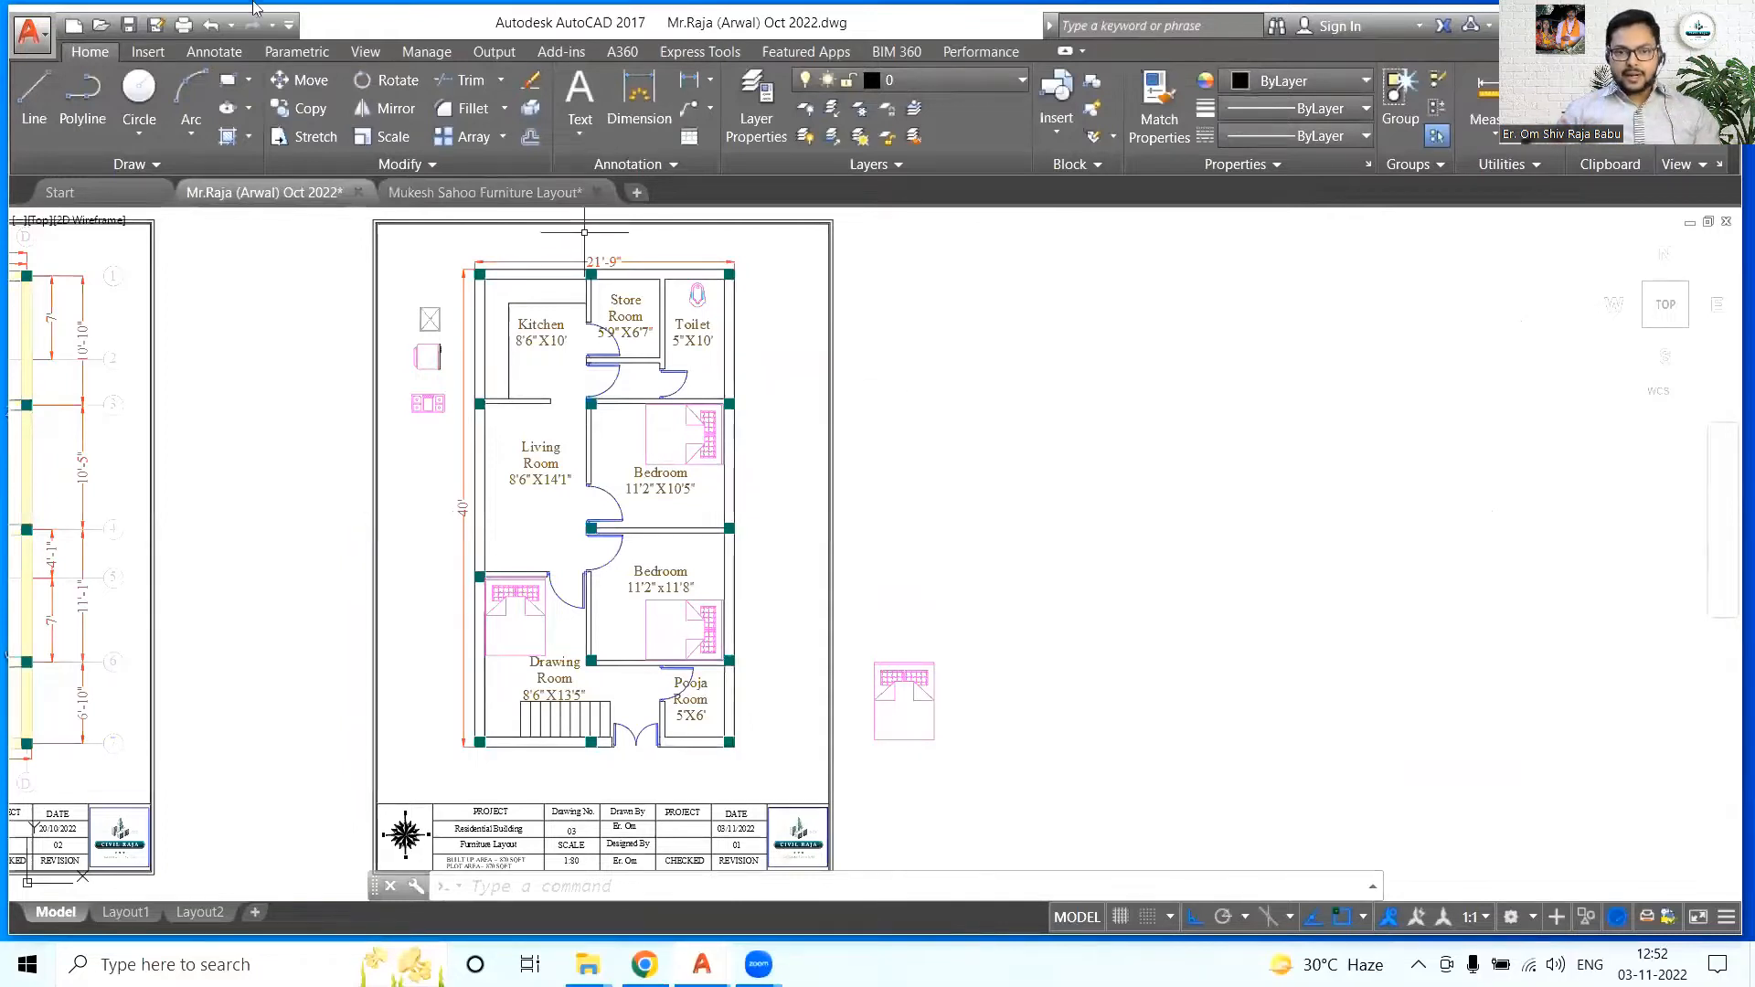
scroll(445, 277, up, 2)
scroll(421, 393, down, 1)
click(485, 193)
scroll(483, 502, down, 2)
middle_drag(639, 457, 697, 609)
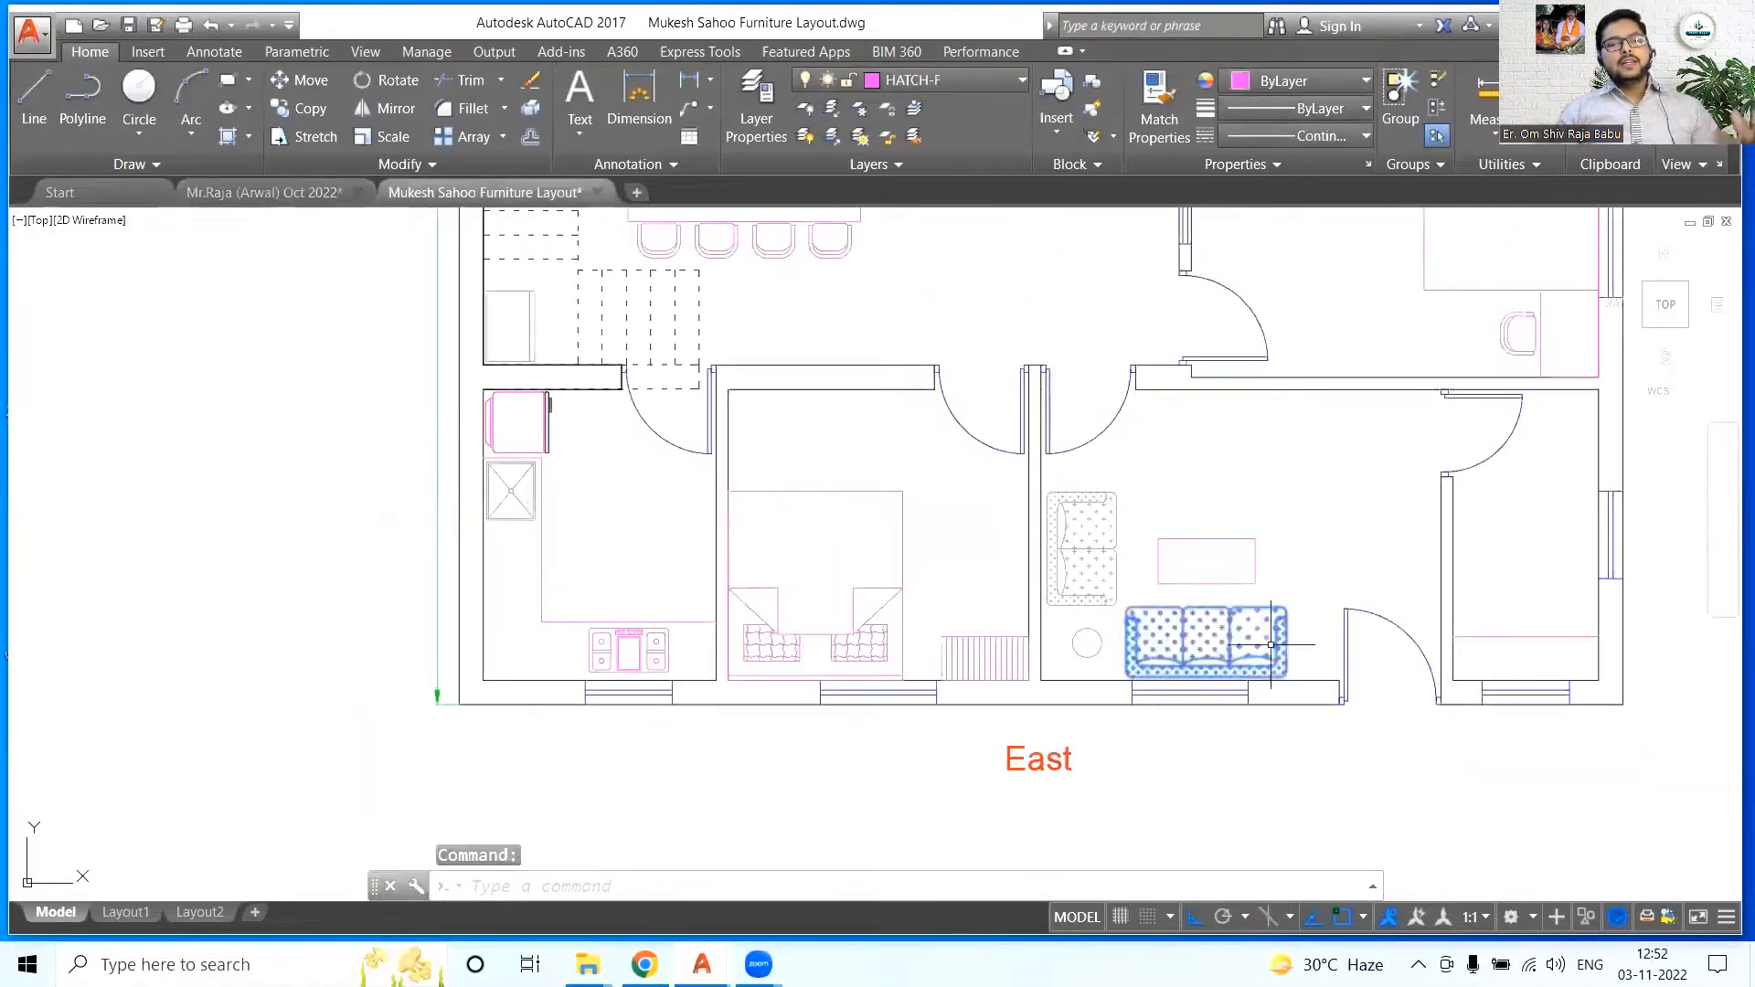
scroll(1160, 591, up, 4)
click(1217, 681)
click(999, 696)
click(1014, 581)
click(235, 193)
key(ctrl+v)
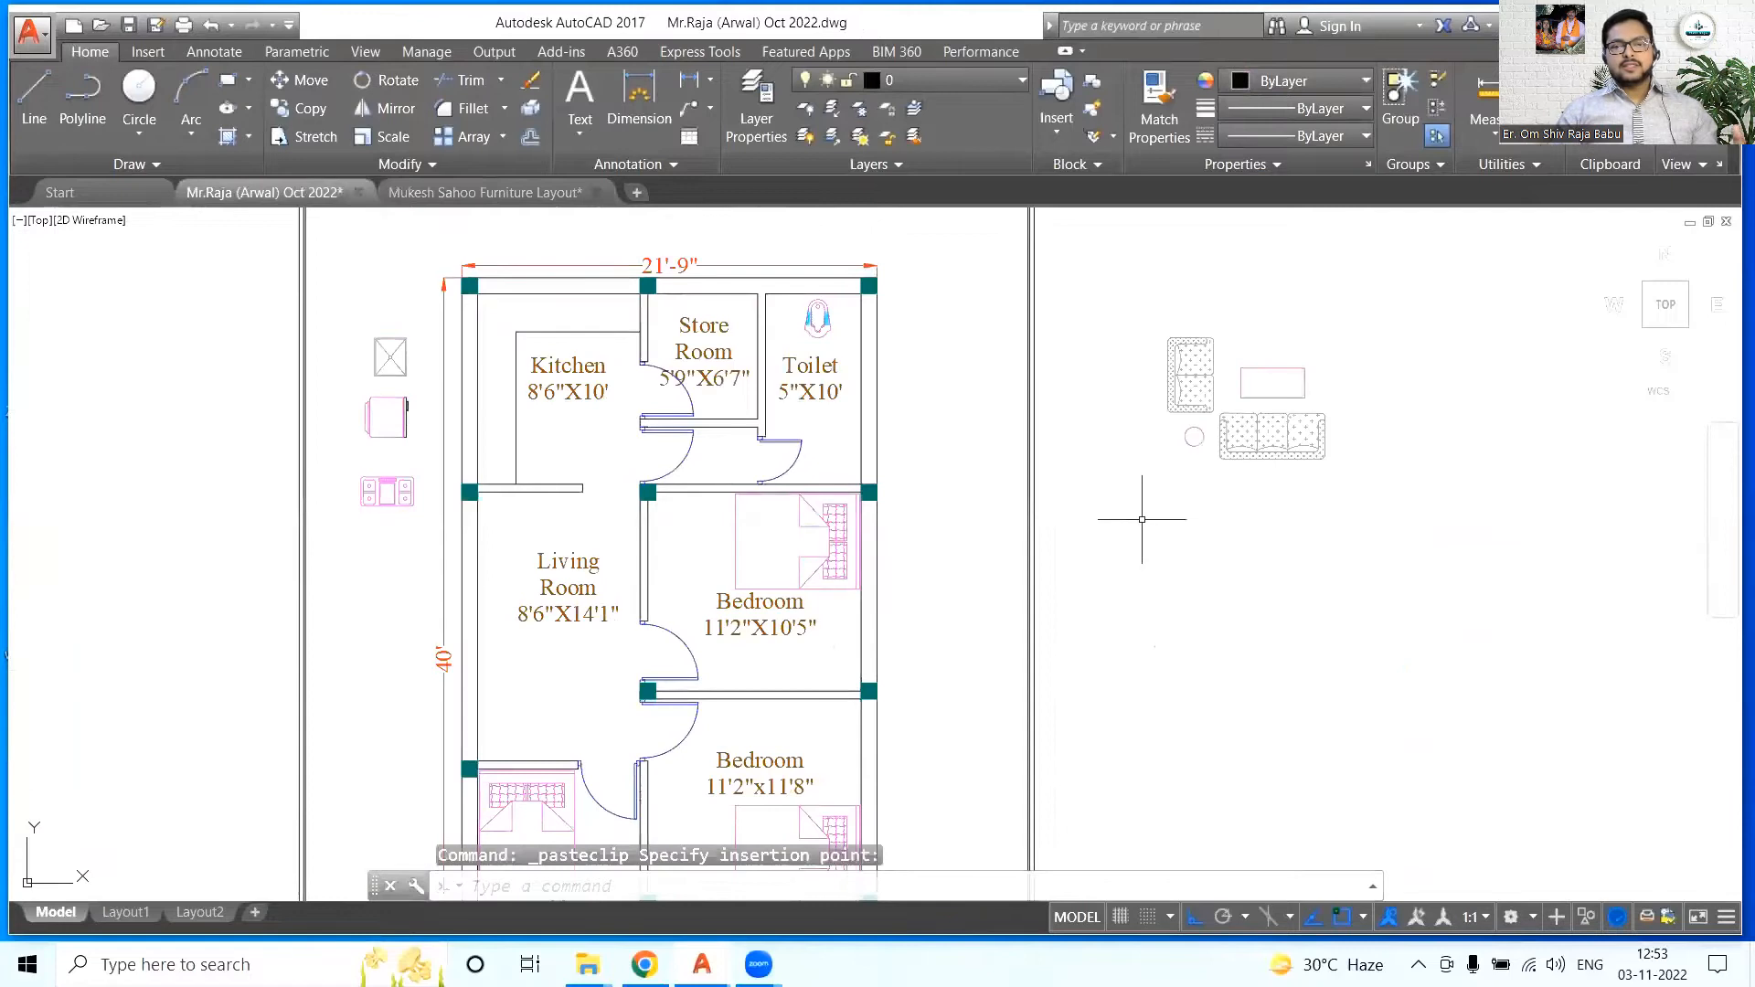
- Try rotating the pasted sofa set a quarter turn so that the three-seat sofa stands upright
click(1168, 461)
text(ro)
key(Return)
click(1243, 502)
click(1211, 627)
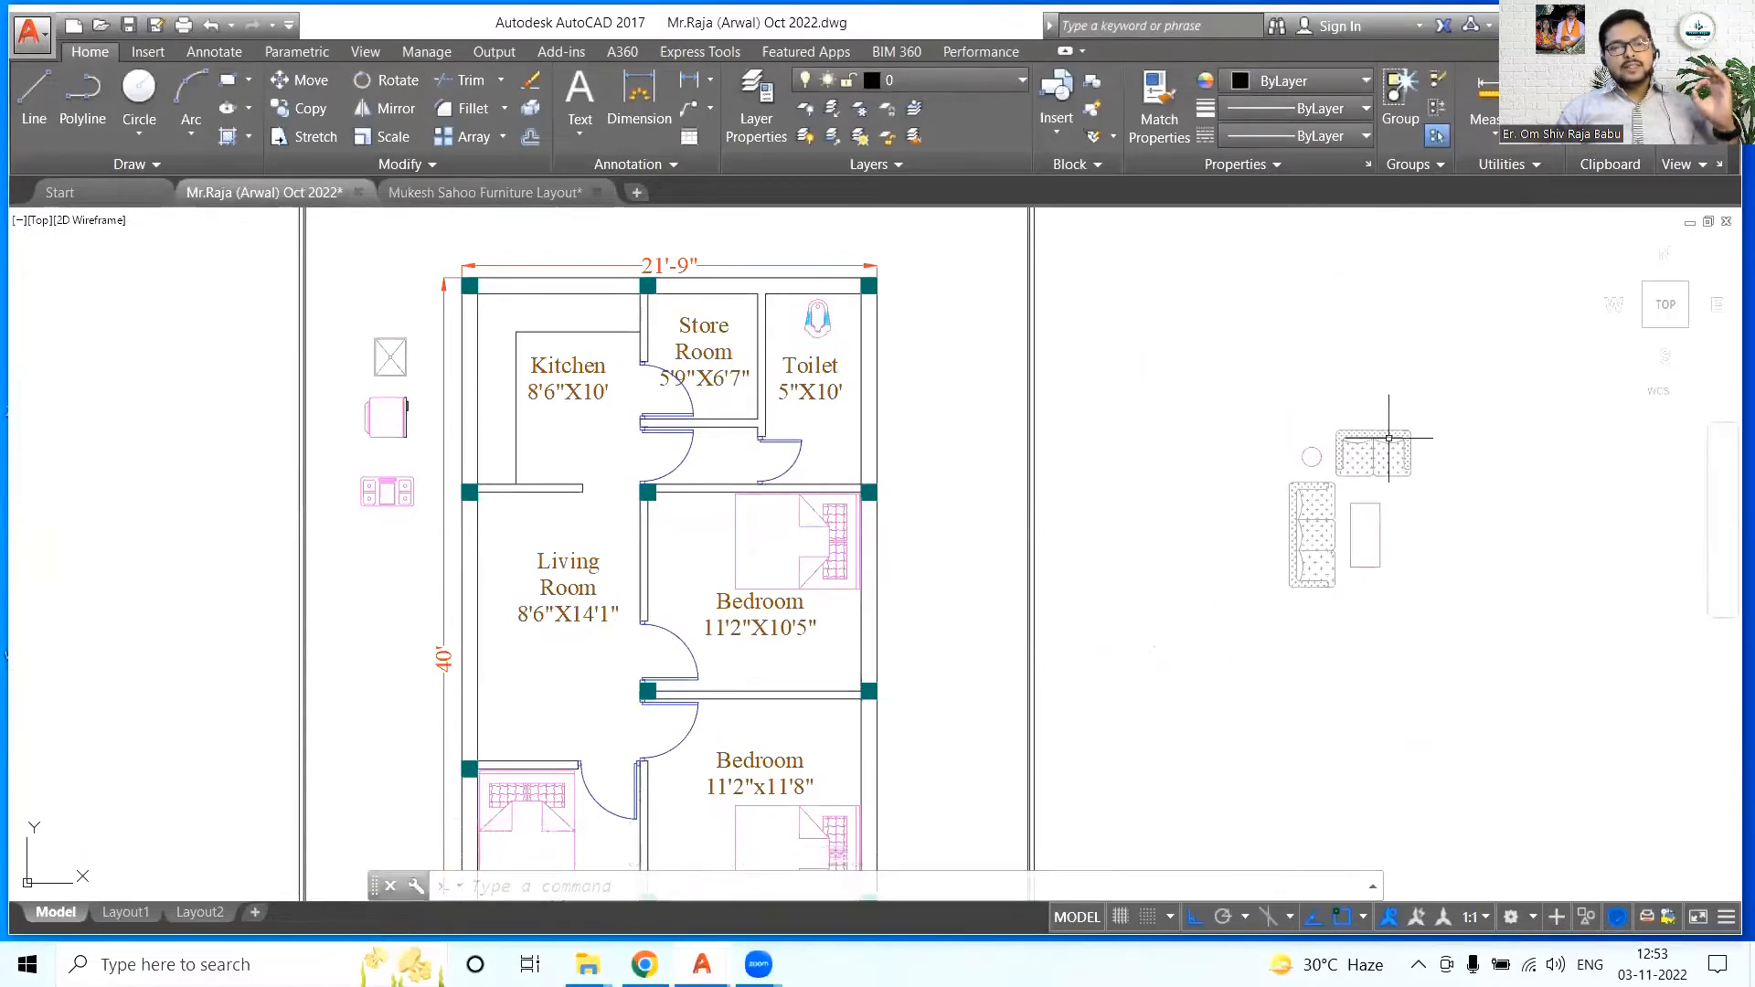
click(1247, 452)
click(1088, 392)
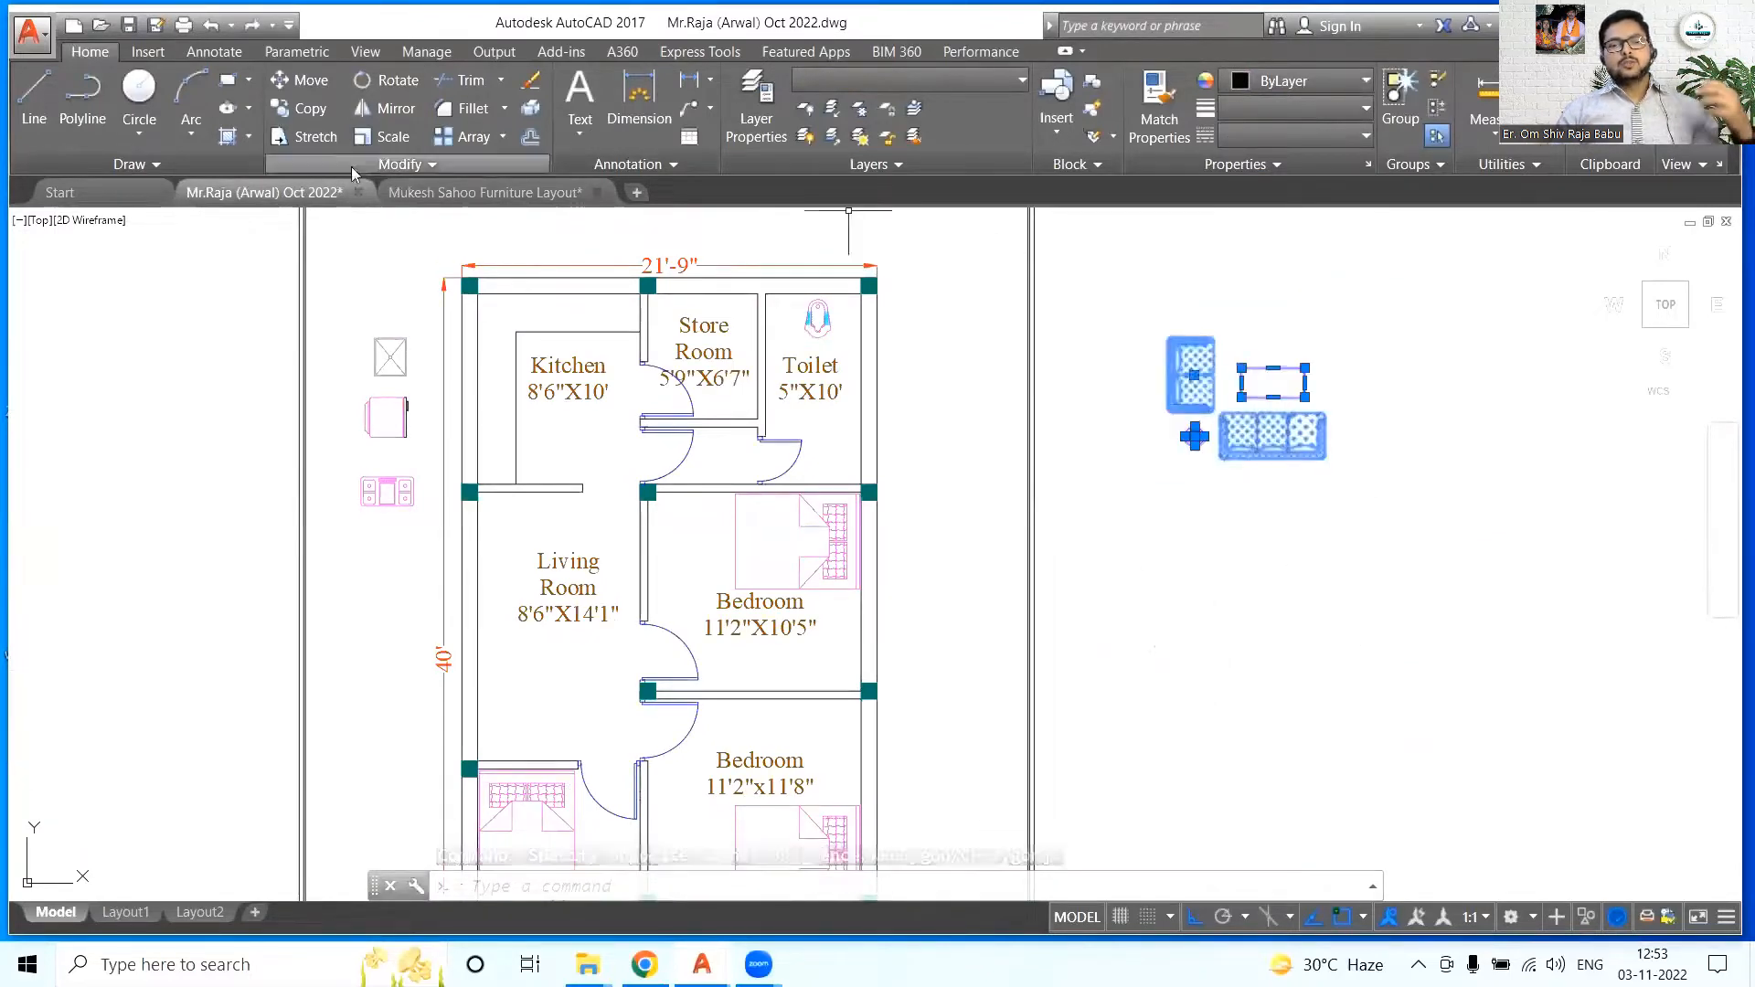
click(299, 108)
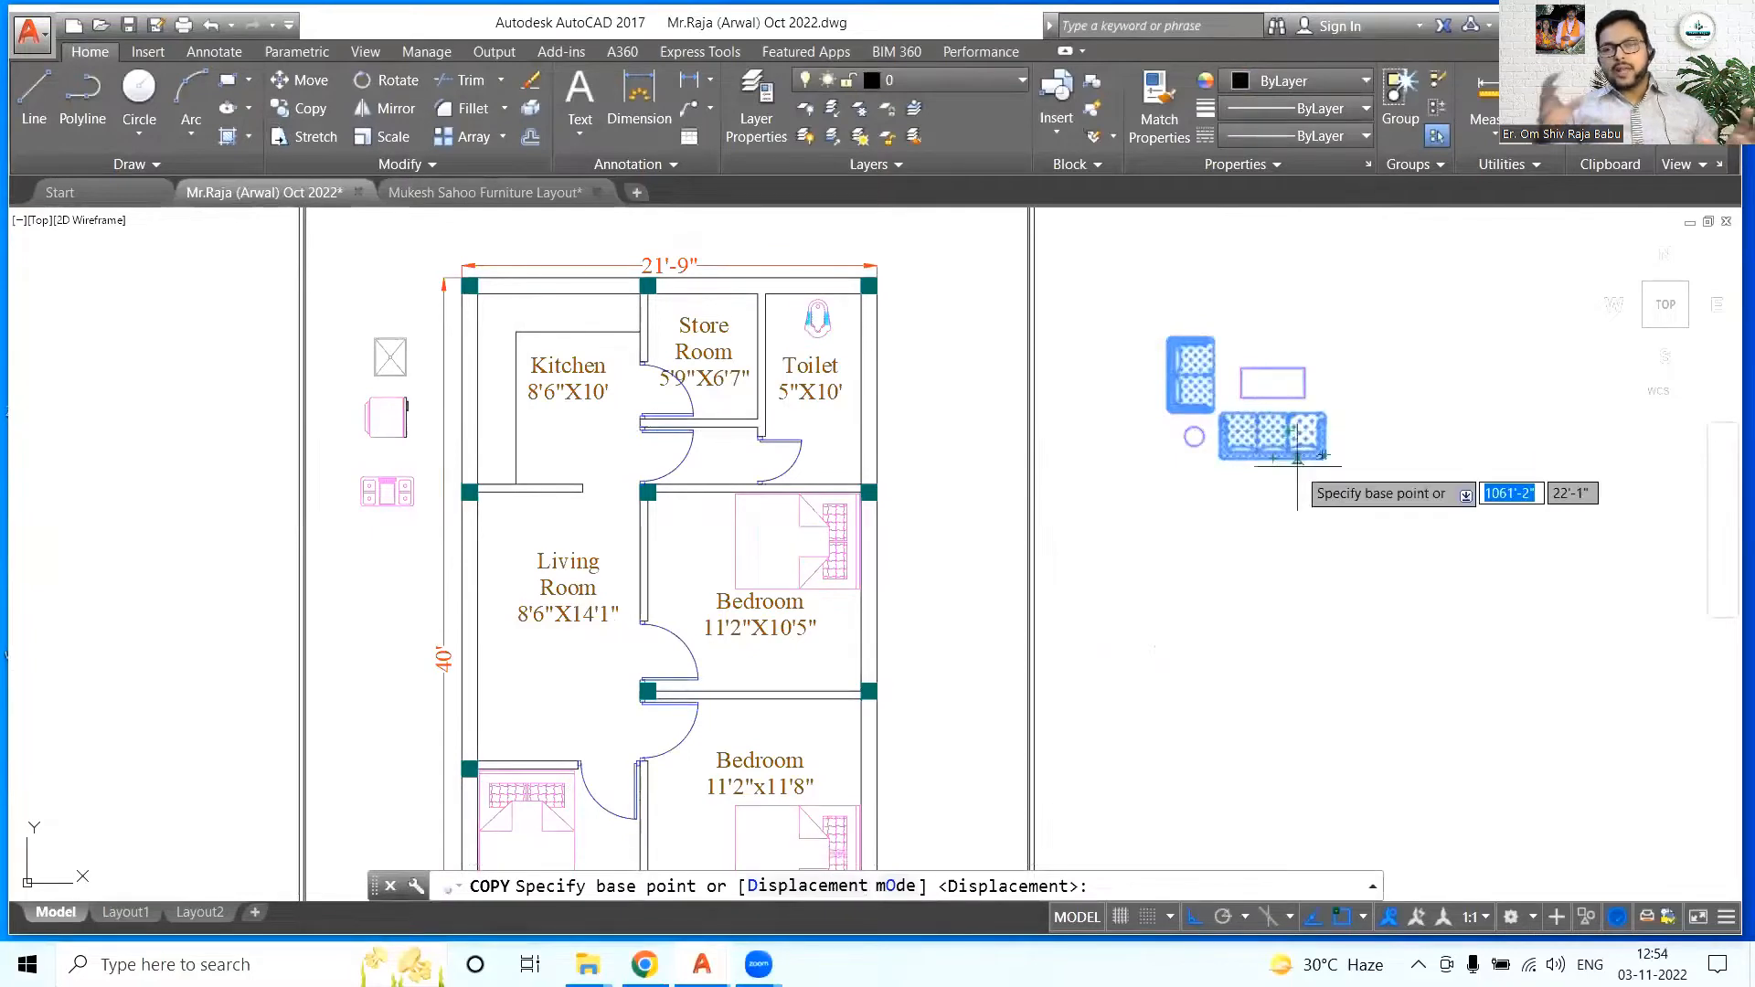
key(Escape)
- Copy the ten-chair dining table set from the reference drawing and paste it into the house plan drawing
key(ctrl+Tab)
scroll(980, 556, down, 6)
middle_drag(914, 514, 982, 680)
scroll(715, 473, up, 2)
key(Escape)
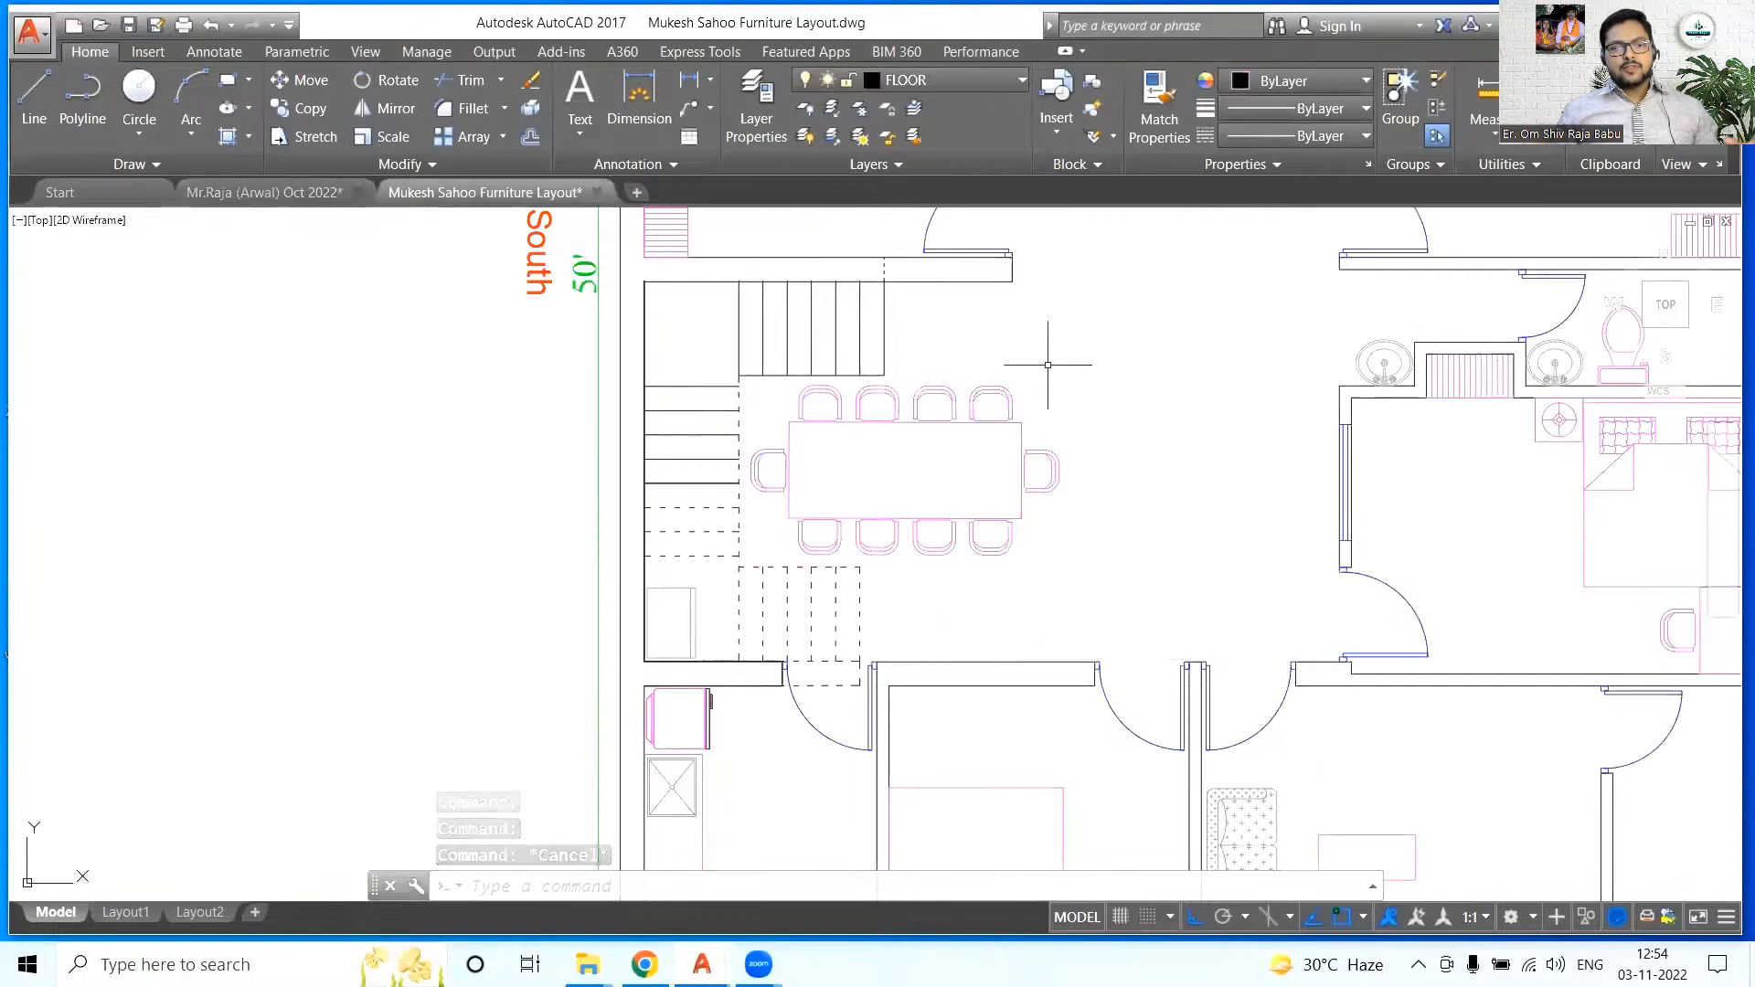
click(1048, 365)
key(Escape)
key(ctrl+Tab)
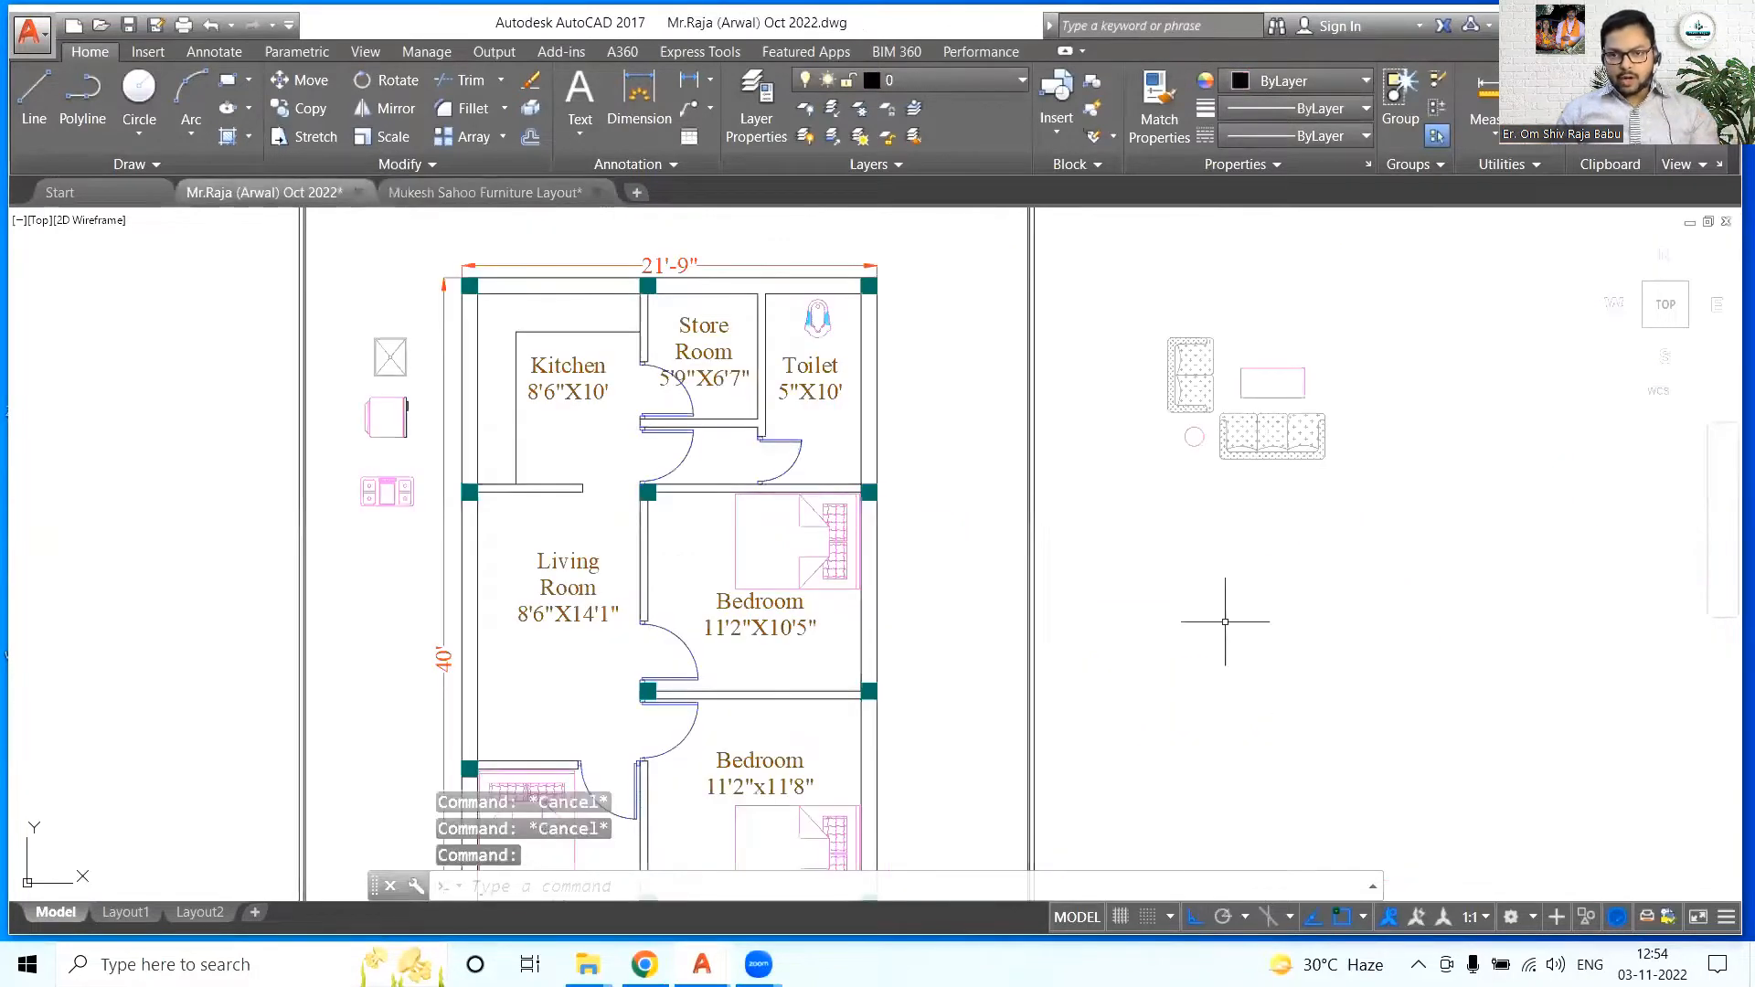
scroll(1334, 565, up, 6)
click(1007, 721)
key(Escape)
key(Escape)
- Explode the dining set and erase the two right-hand chairs on each long side together with the table's right edge
click(910, 373)
text(x)
key(Return)
click(666, 388)
key(Return)
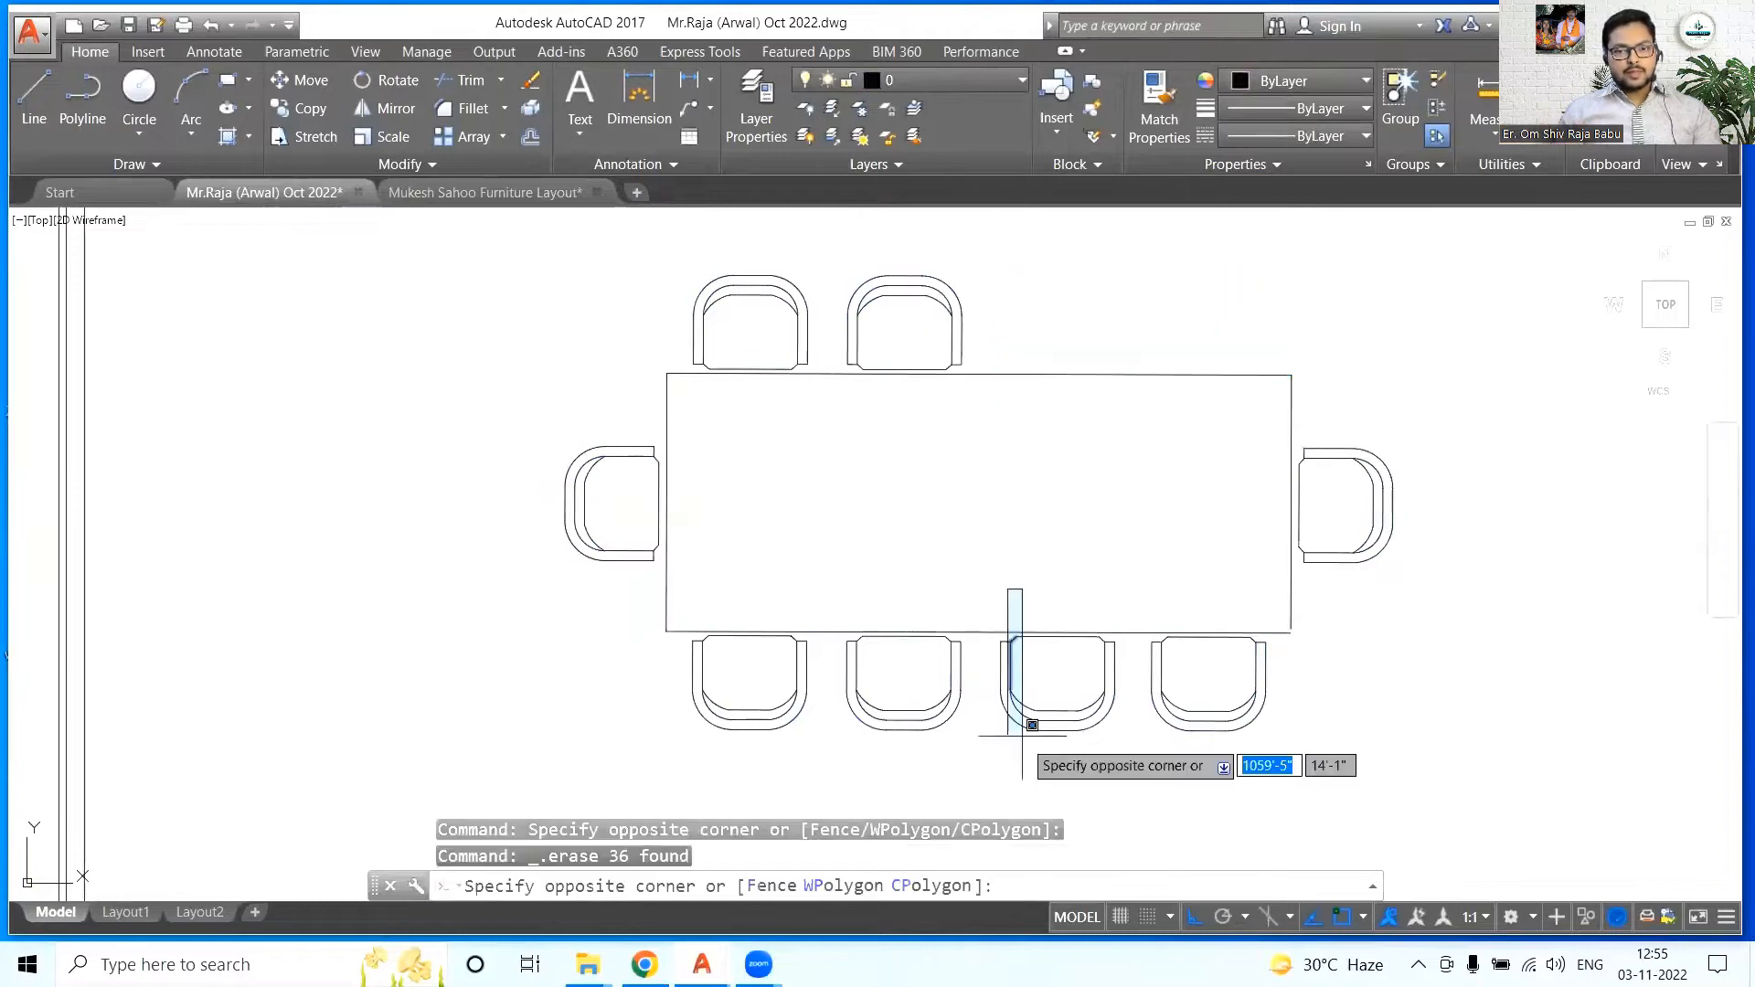
click(1279, 766)
key(Delete)
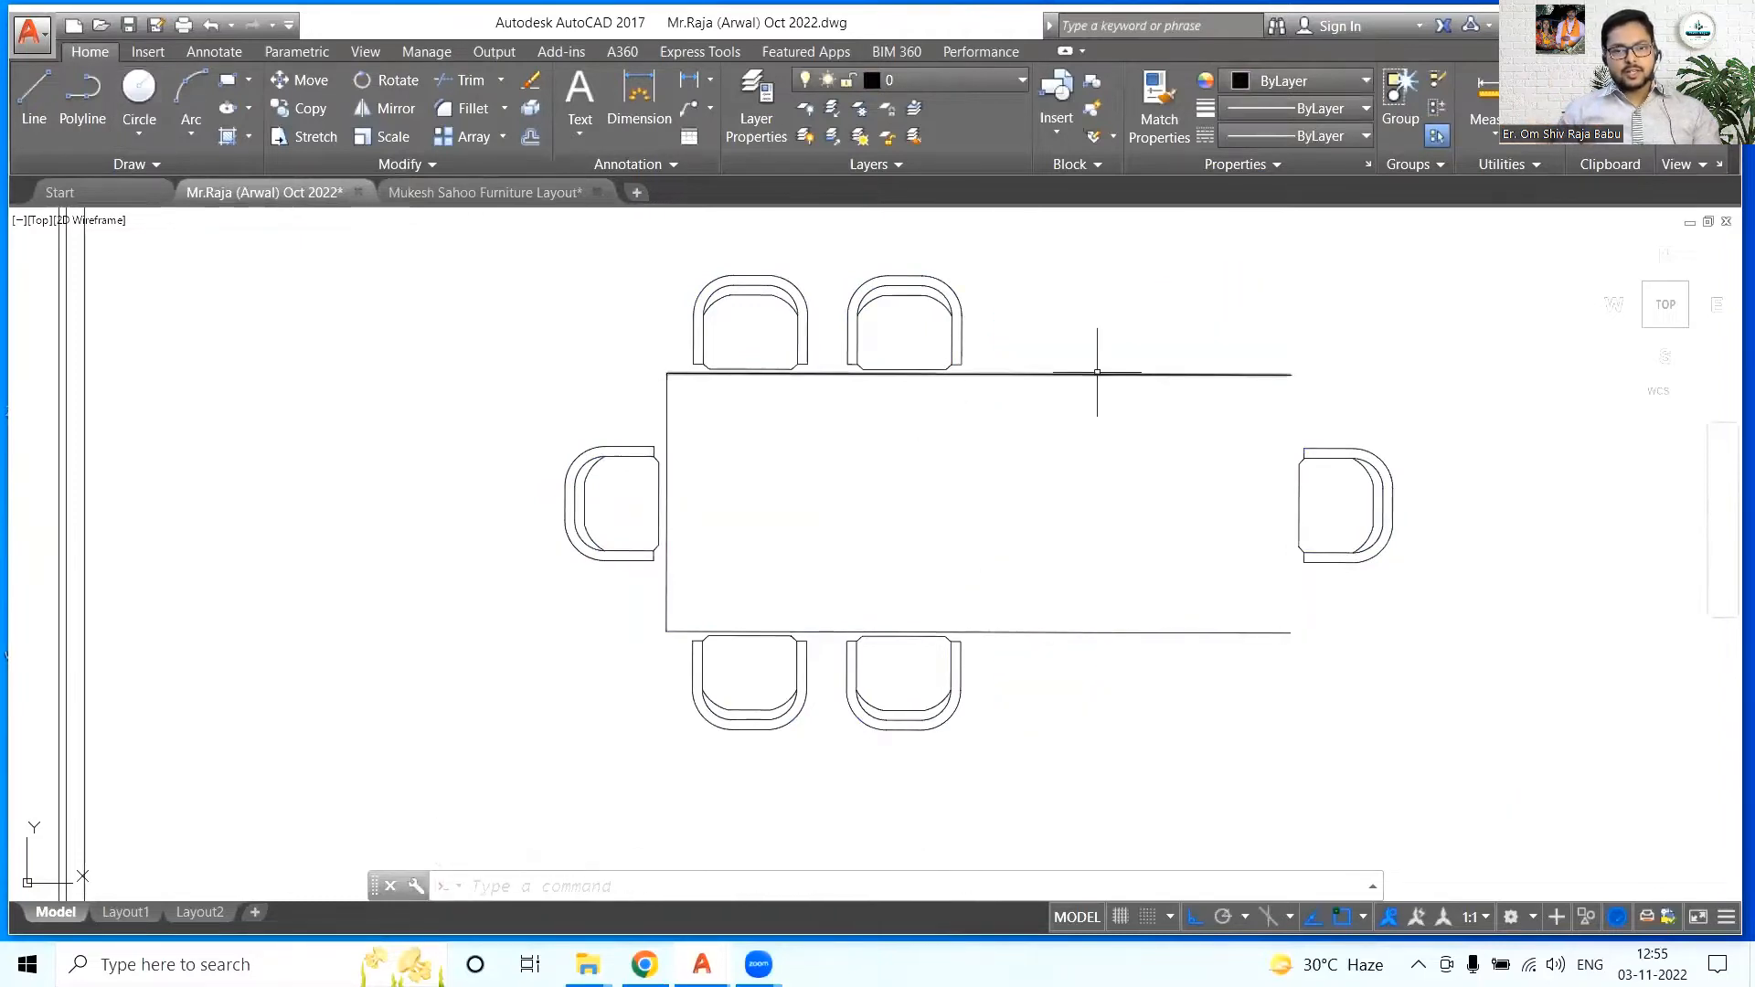
- Draw the dining table's new right edge so that the tabletop is 4' long, and check its length
click(40, 88)
click(666, 374)
text(5')
key(Return)
key(Escape)
click(639, 97)
click(666, 373)
key(Escape)
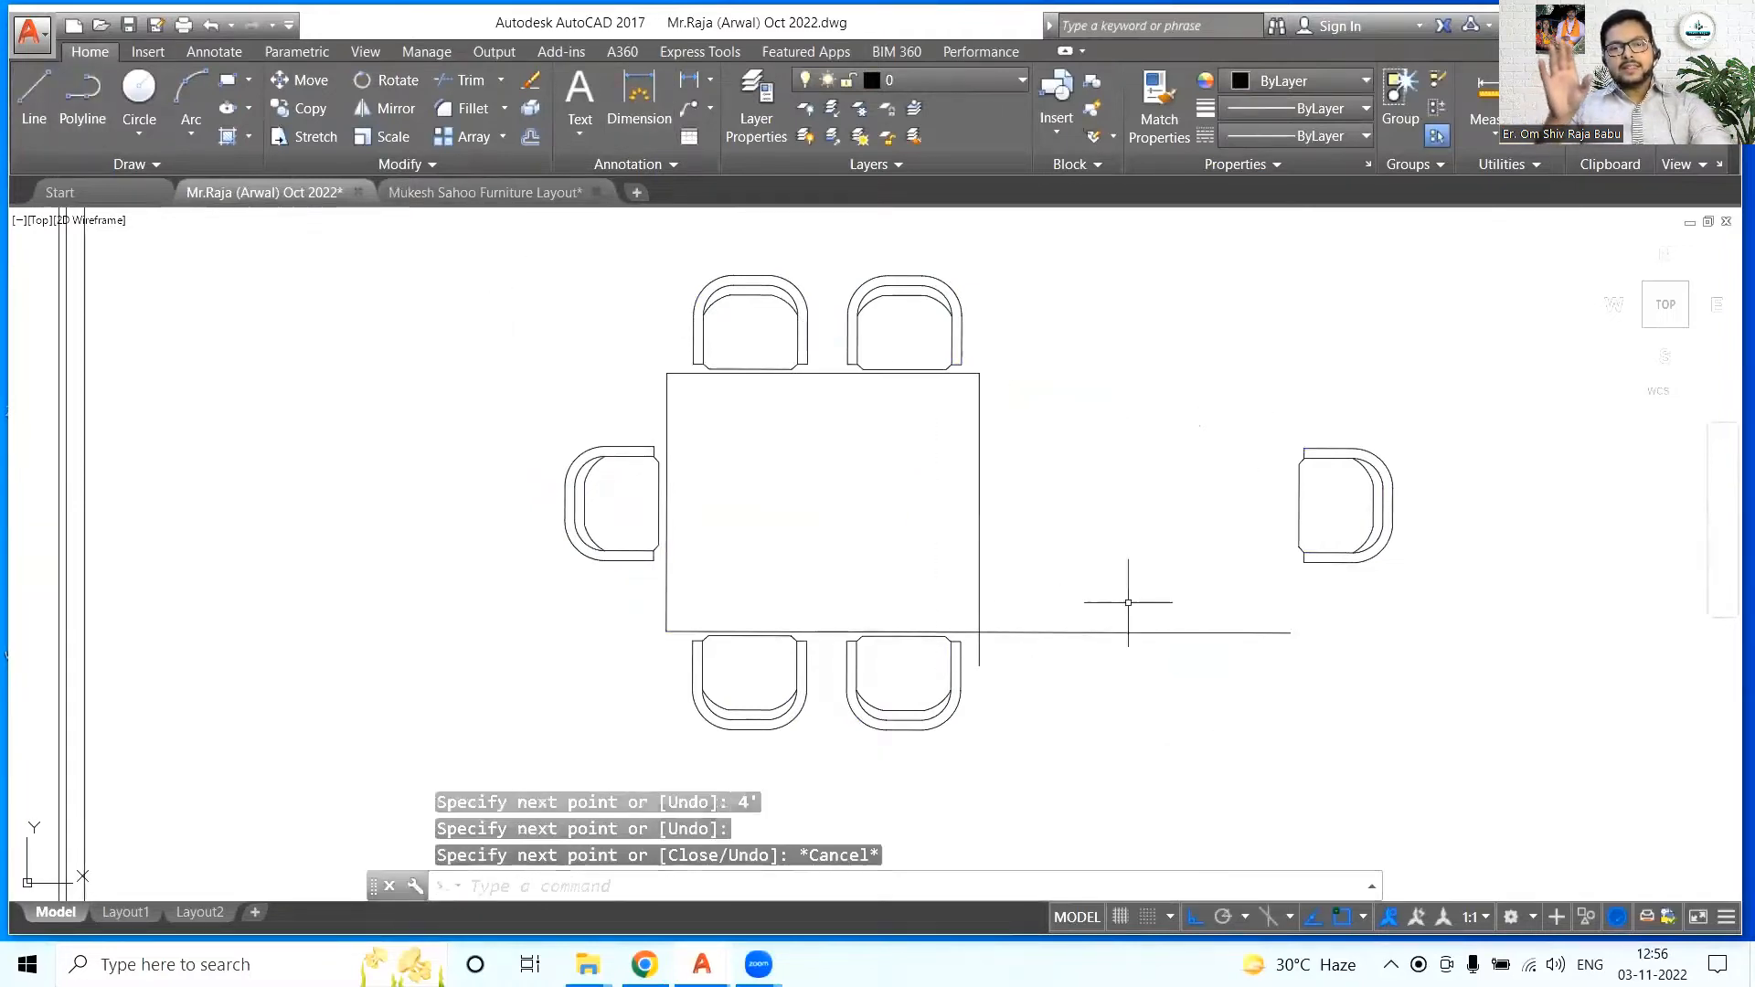
- Trim the long table edges and the new edge line where they extend beyond the shortened tabletop
text(tr)
click(1131, 708)
click(1049, 556)
key(Escape)
key(Escape)
- Move the detached right-hand chair straight toward the table so it sits beside the new right edge
click(1444, 615)
click(1290, 392)
click(301, 82)
click(1150, 240)
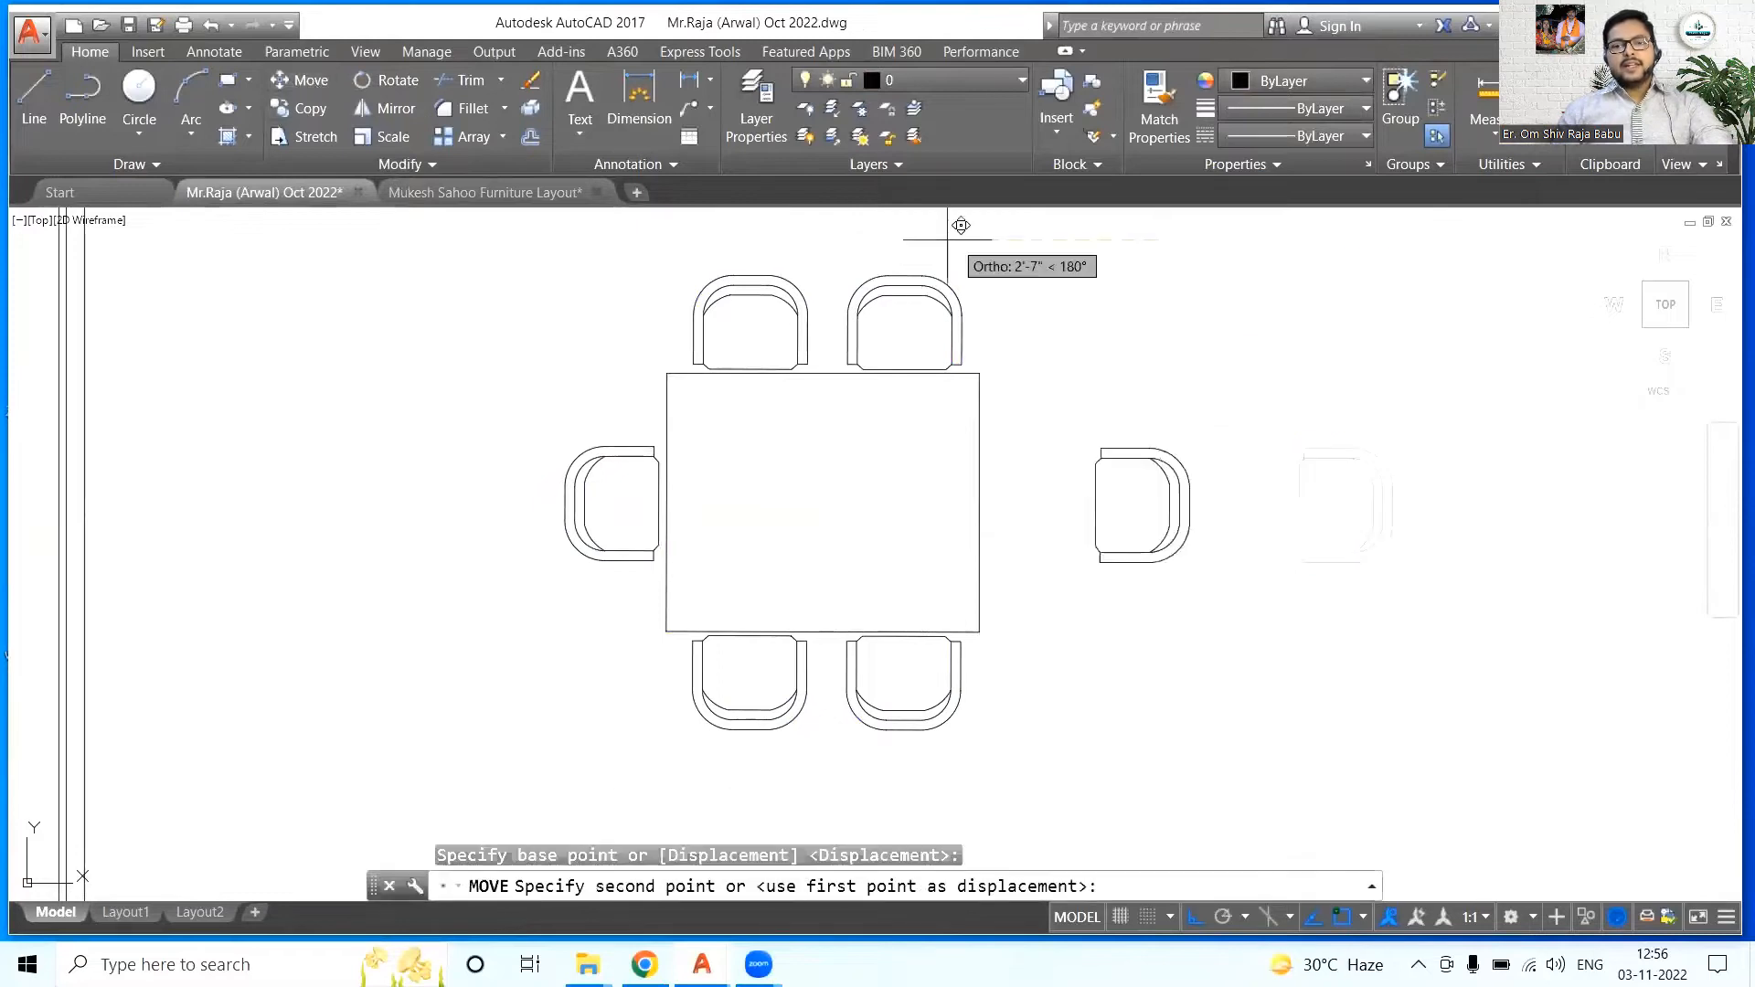
click(860, 216)
- Define the table and its six chairs as a block named Dining Table with a picked base point
click(548, 248)
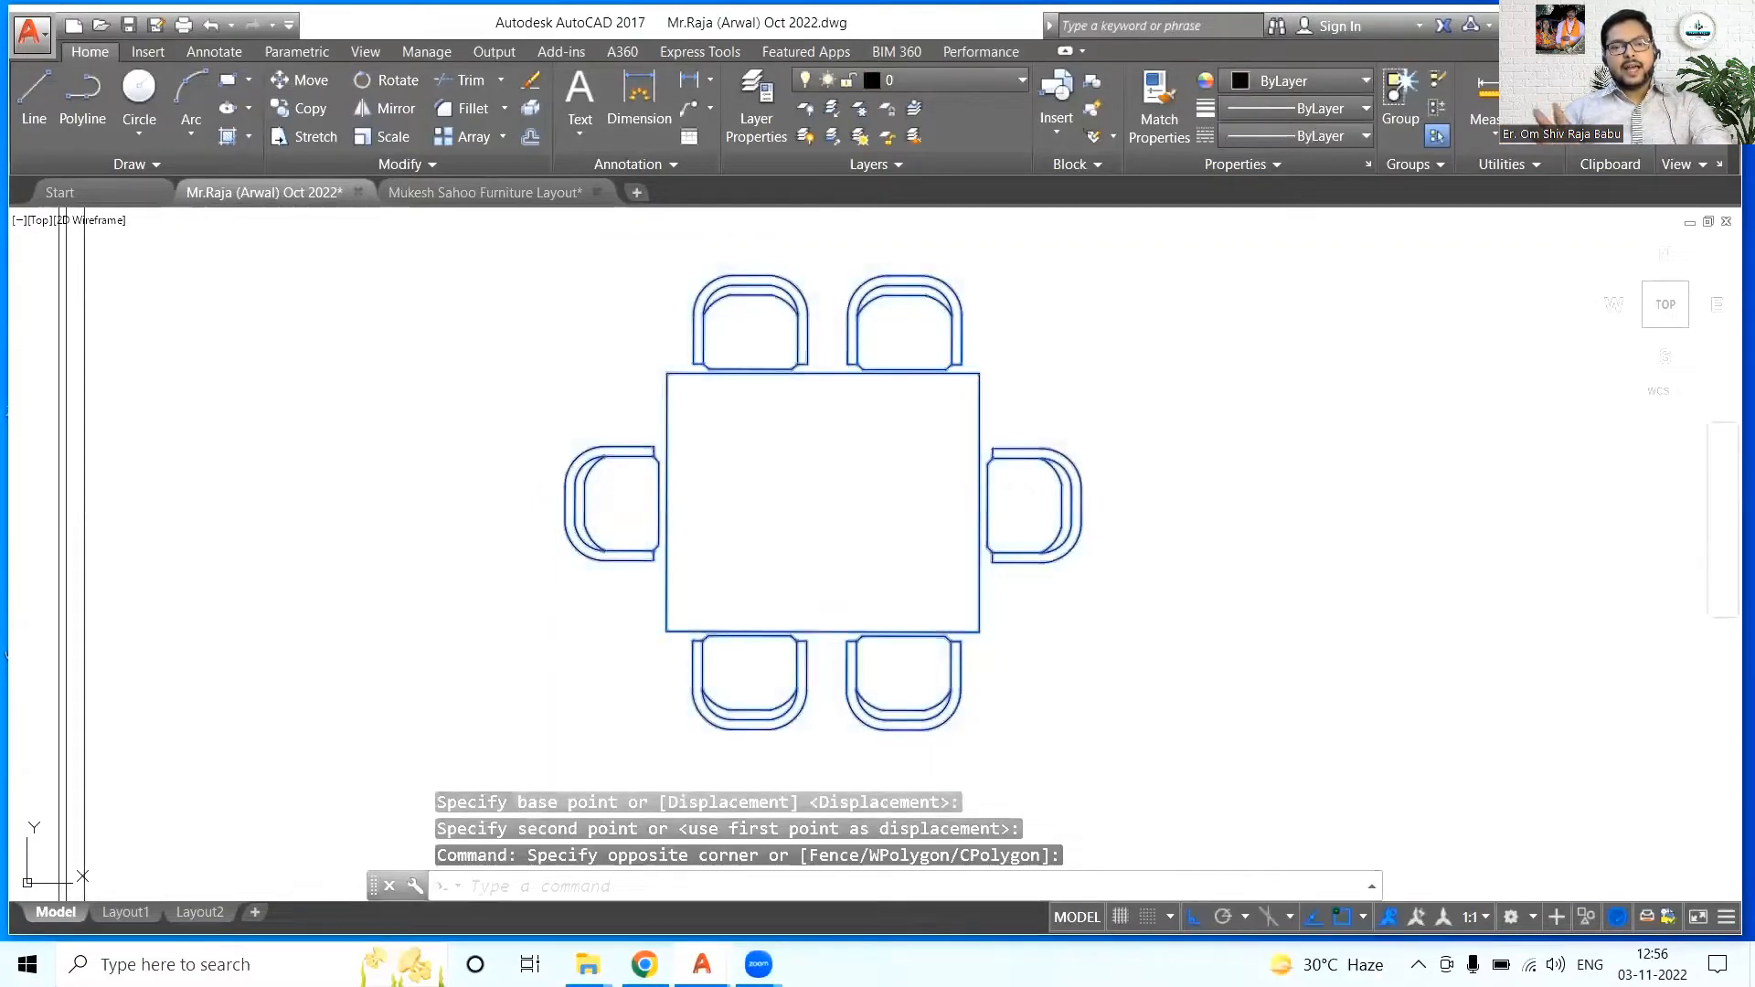
click(1170, 809)
text(b)
key(Return)
text(Dining Talbe)
key(BackSpace)
key(BackSpace)
key(BackSpace)
text(ble)
click(568, 398)
click(854, 752)
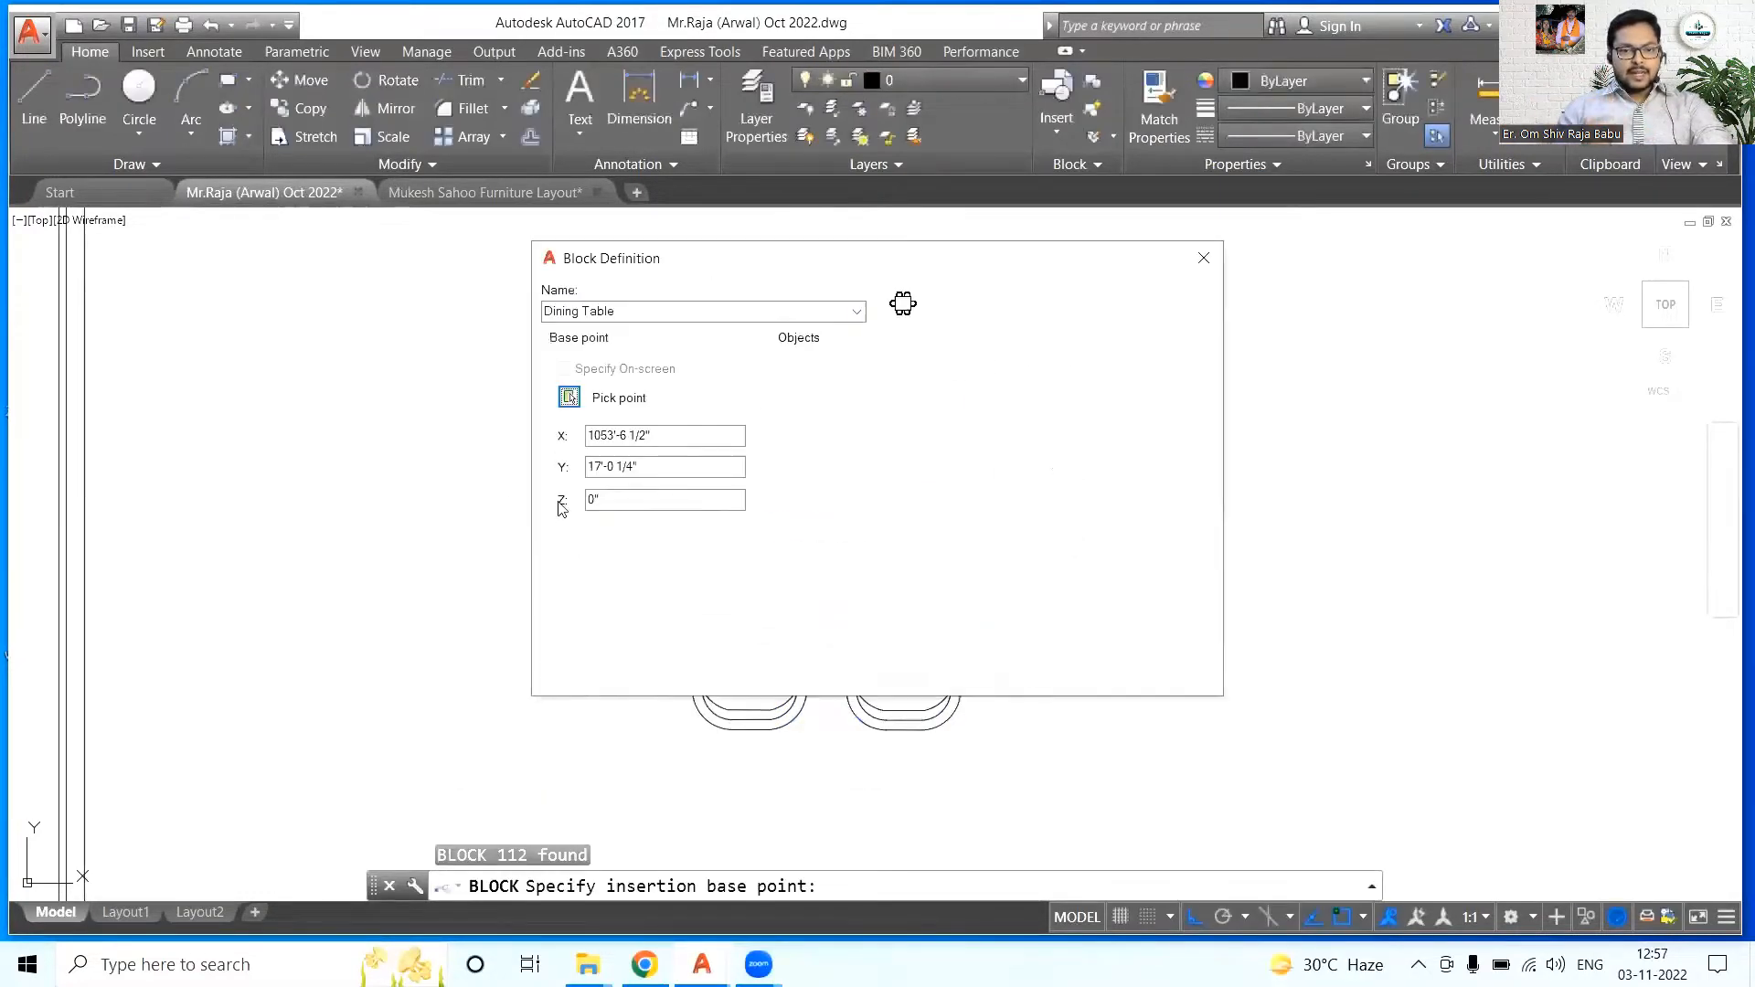
click(963, 670)
- Assign the dining set block to the Furniture layer
click(951, 80)
key(Escape)
key(Escape)
- Move the dining set block into the upper part of the living room, with its left chair against the left wall
scroll(1121, 423, down, 3)
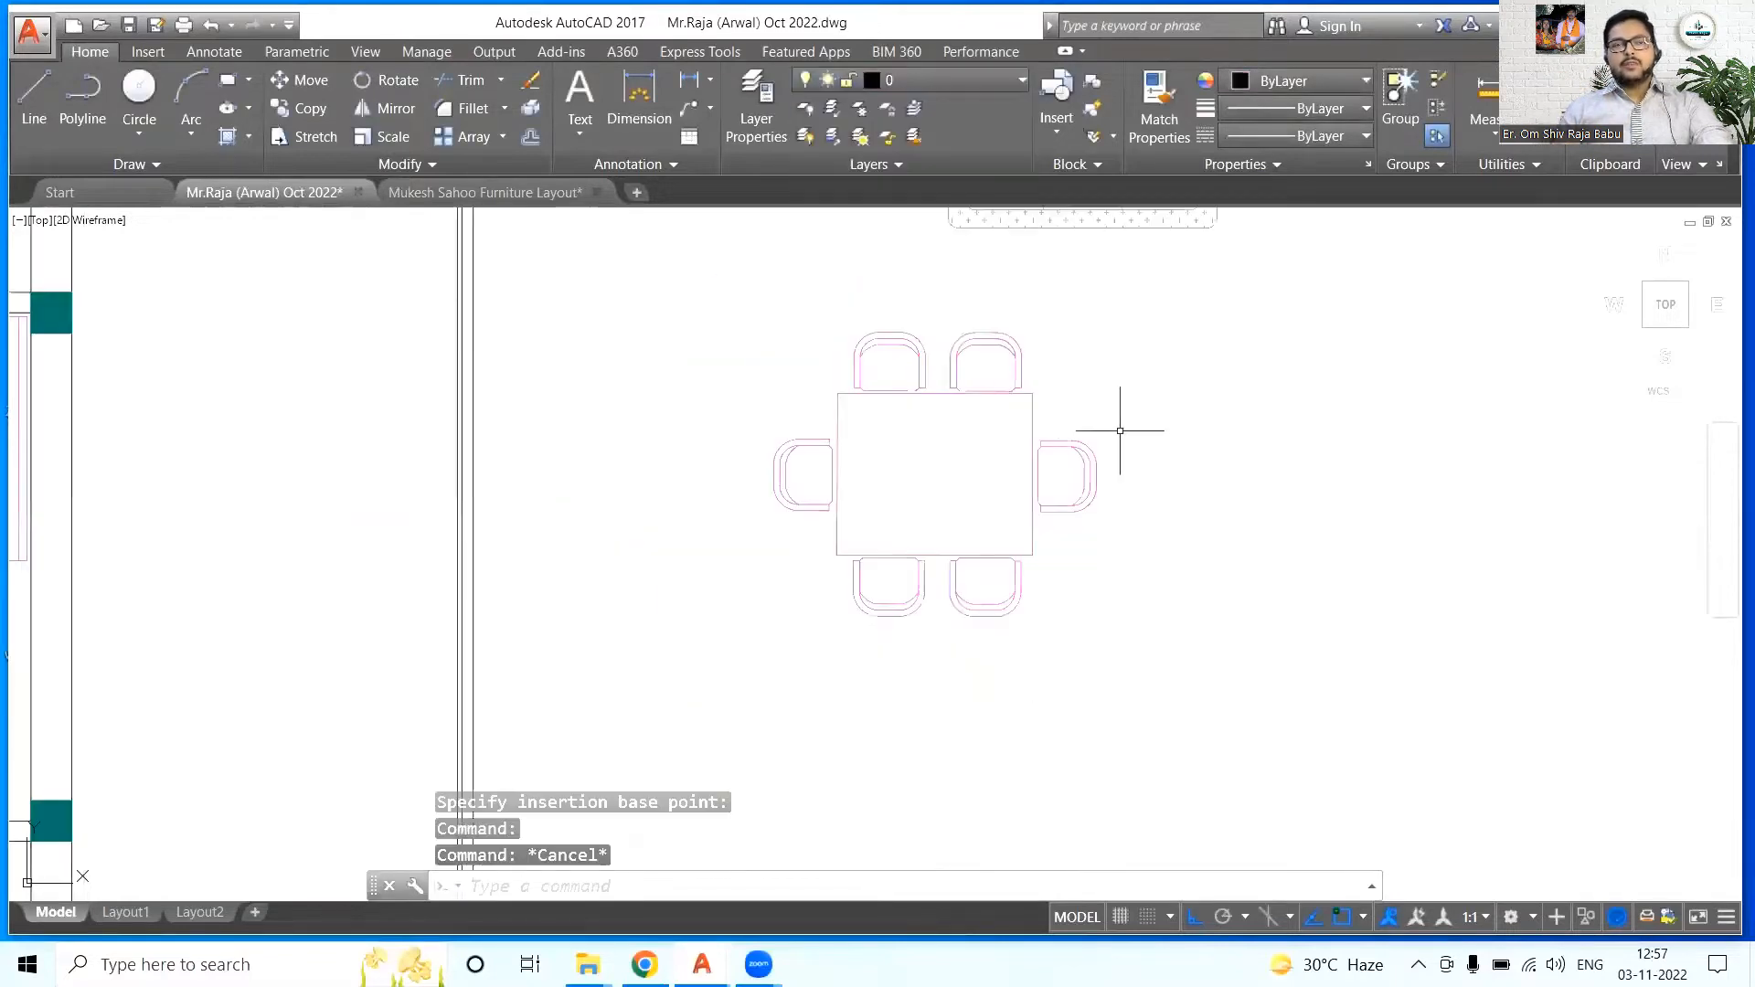
middle_drag(1121, 423, 609, 530)
click(1257, 501)
text(m)
key(Return)
click(1530, 501)
click(860, 500)
scroll(470, 537, up, 4)
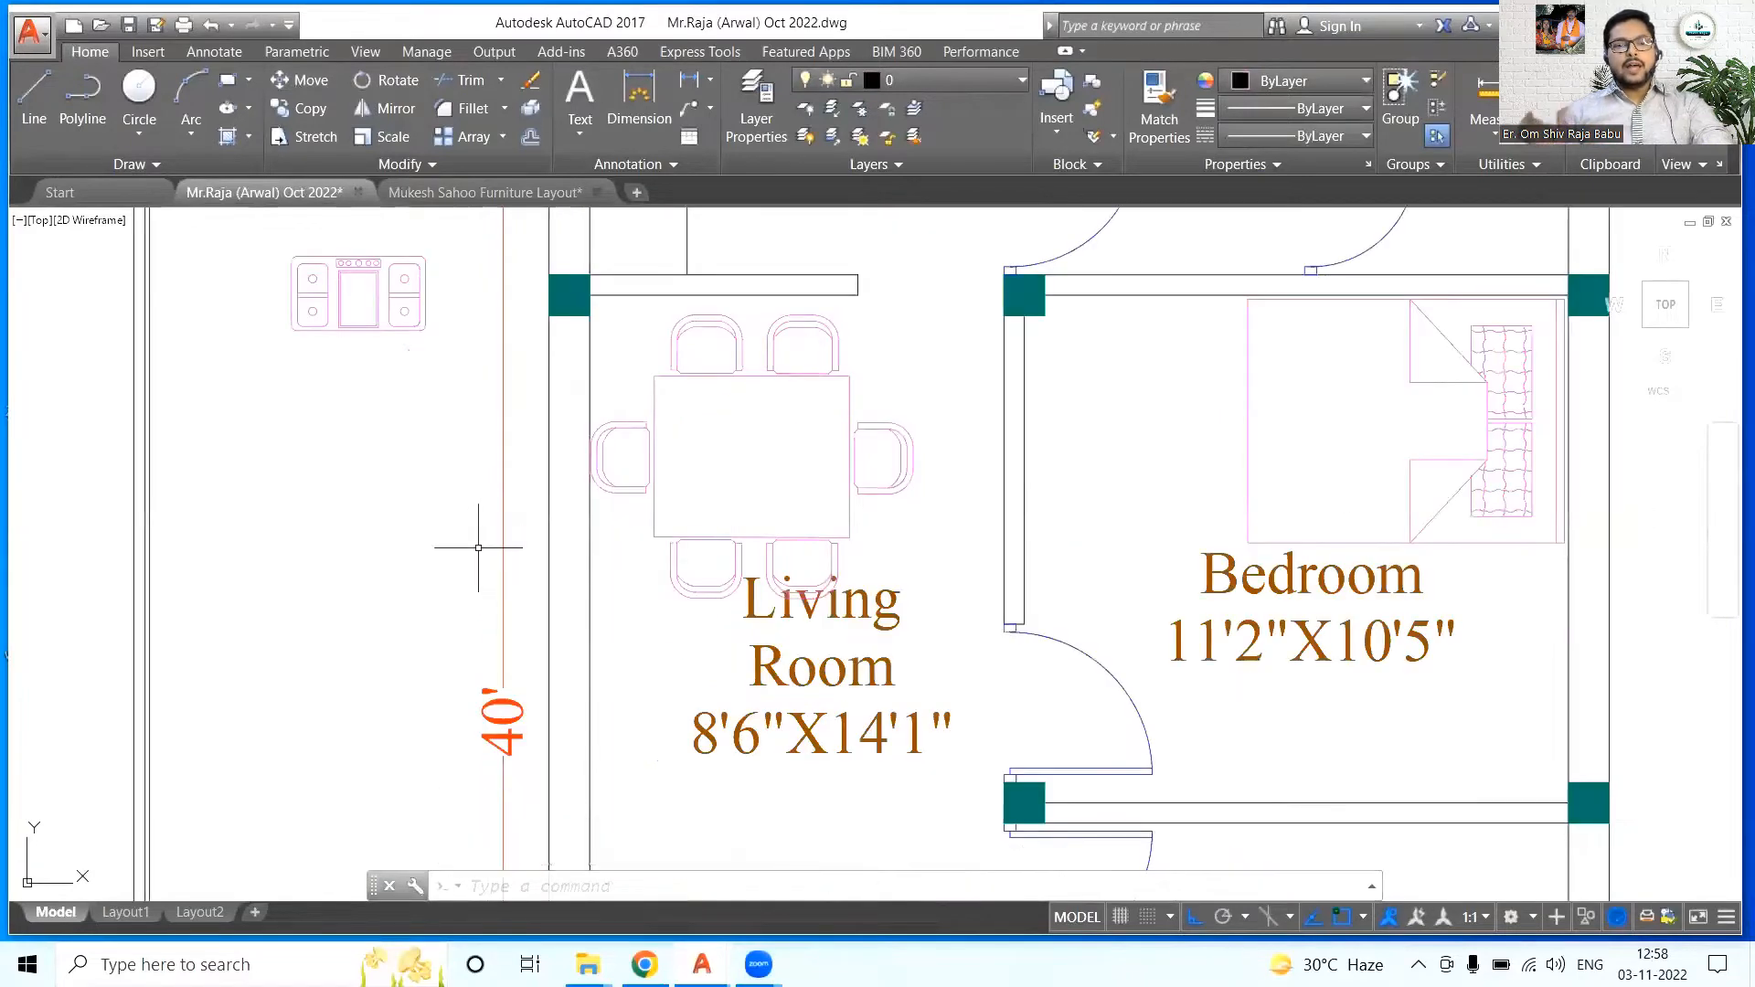
- Measure the short side of the dining tabletop in the living room
scroll(634, 403, up, 2)
text(dim)
key(Return)
click(633, 639)
scroll(627, 634, down, 4)
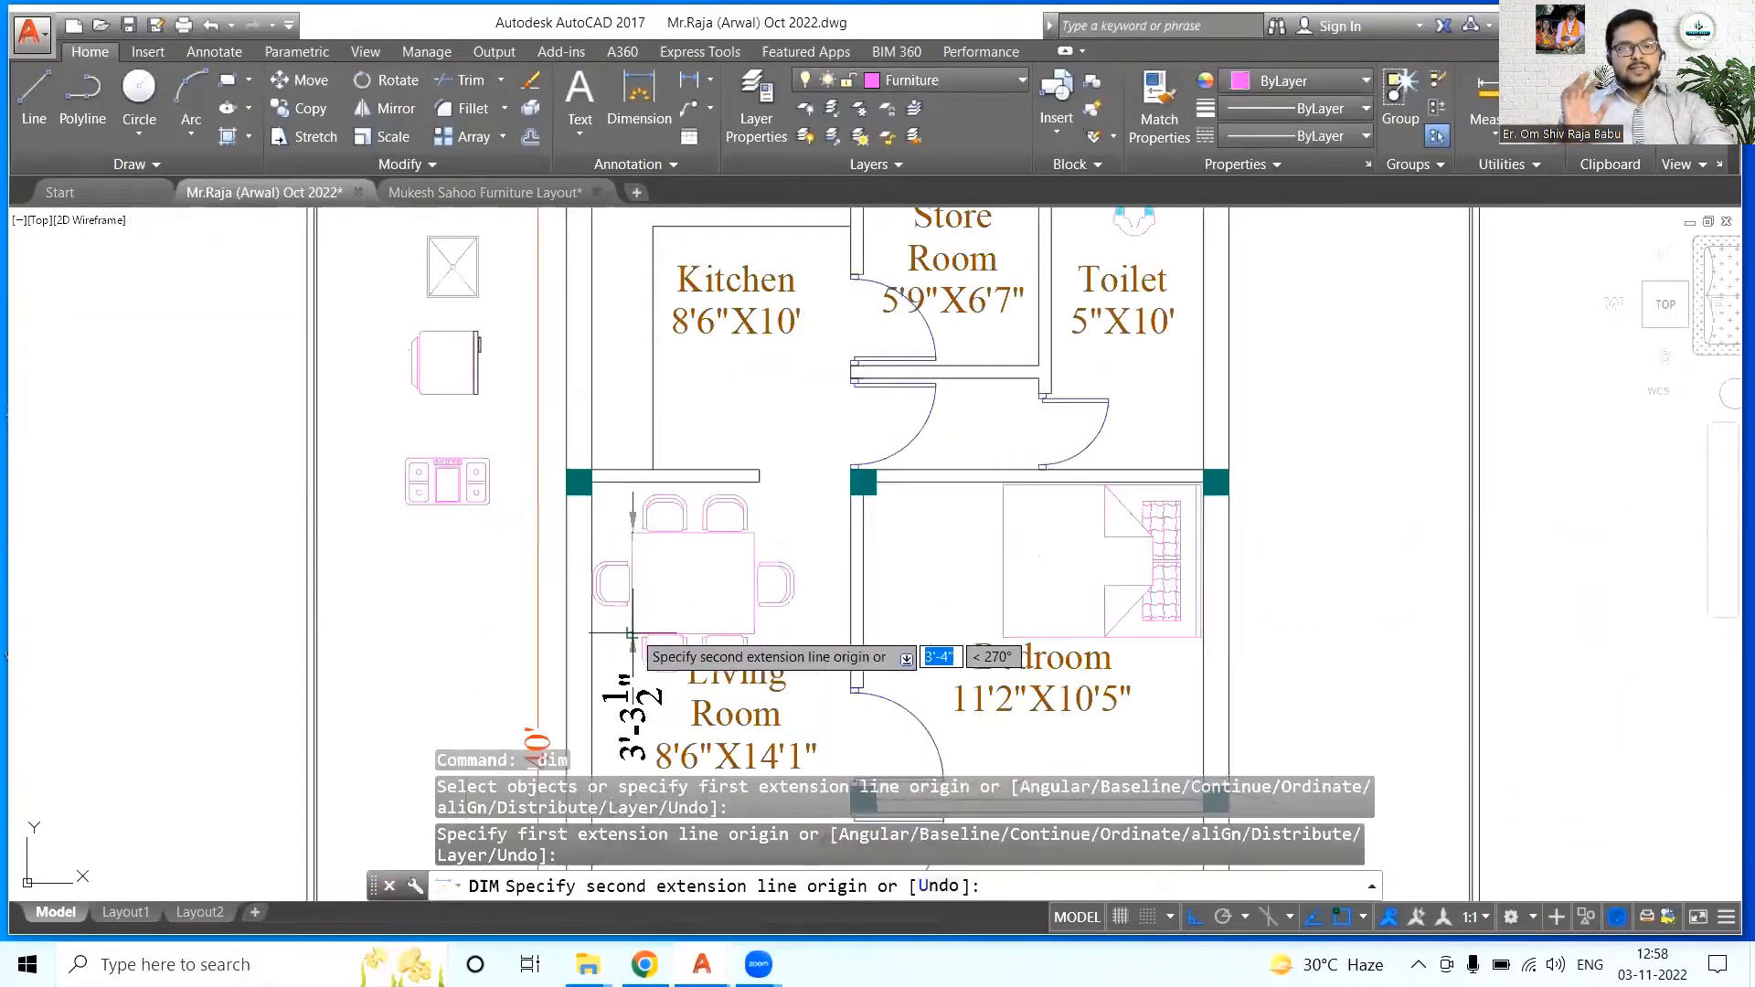
key(Escape)
- Widen the Living Room label so the room name fits on one line, and shift it slightly downward
middle_drag(965, 416, 905, 376)
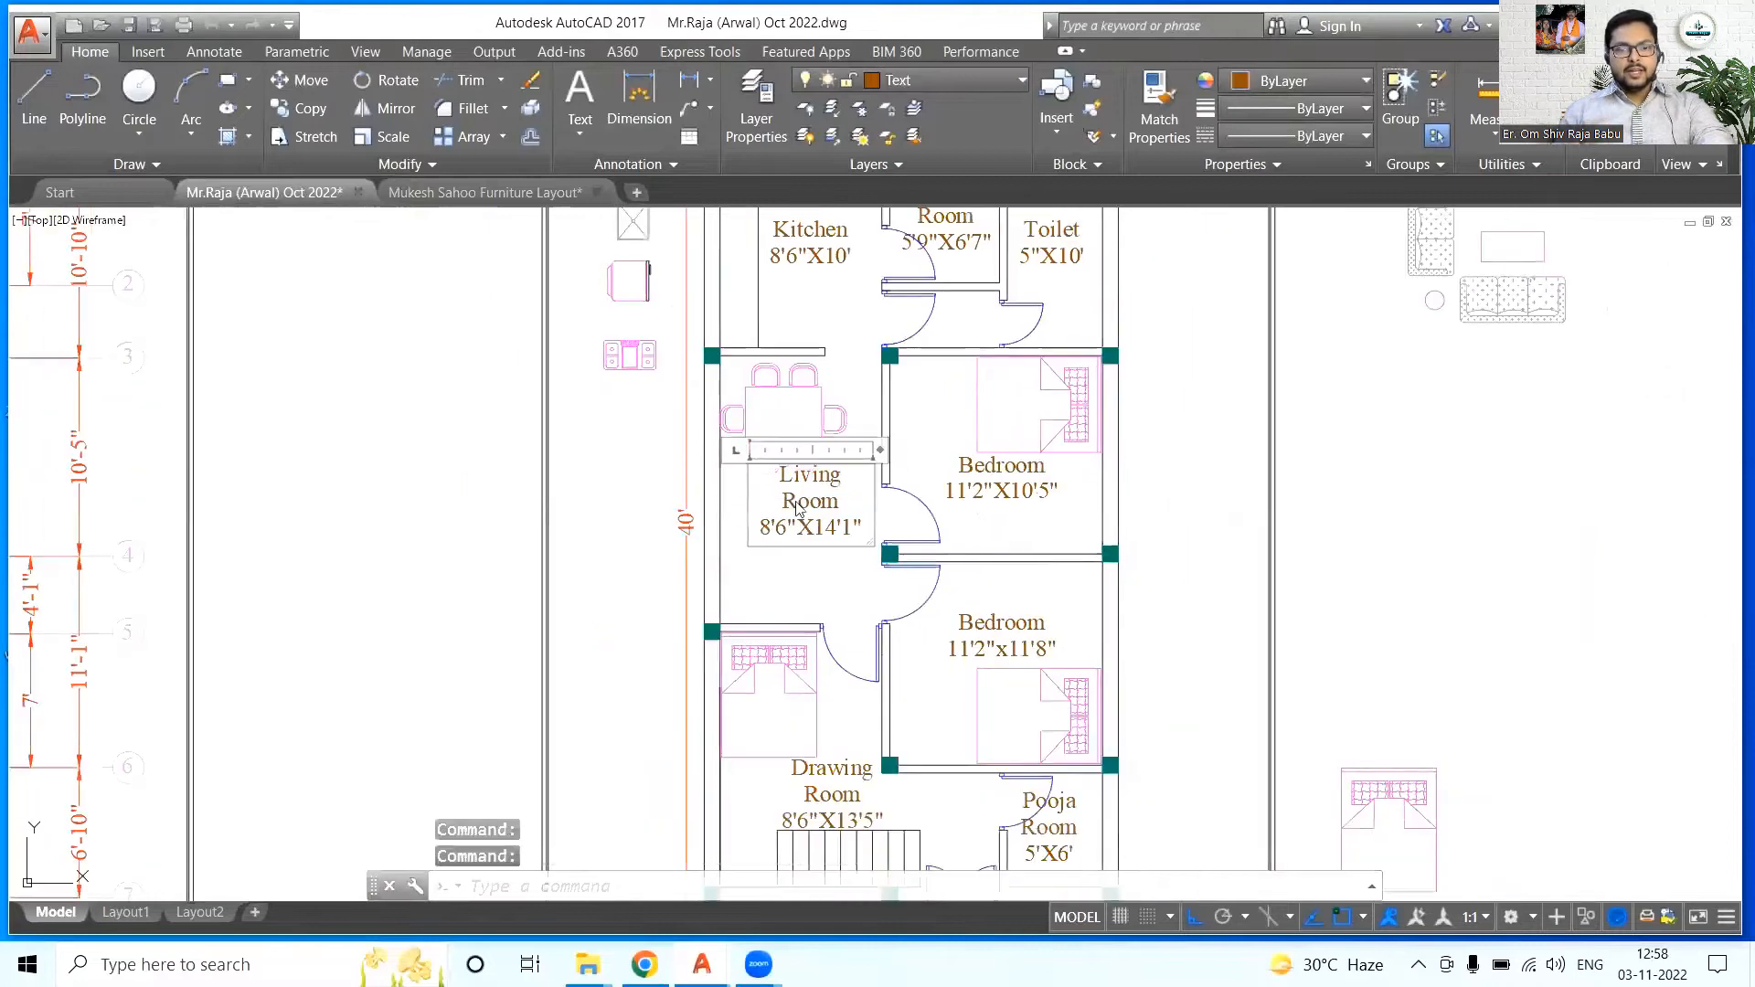
click(909, 516)
text(m)
key(Return)
click(1177, 364)
click(1173, 388)
key(Escape)
- Copy the L-shaped three-seat and two-seat sofas with round side table from the reference drawing and paste them beside the house plan
scroll(1078, 658, down, 2)
key(ctrl+Tab)
scroll(860, 452, down, 4)
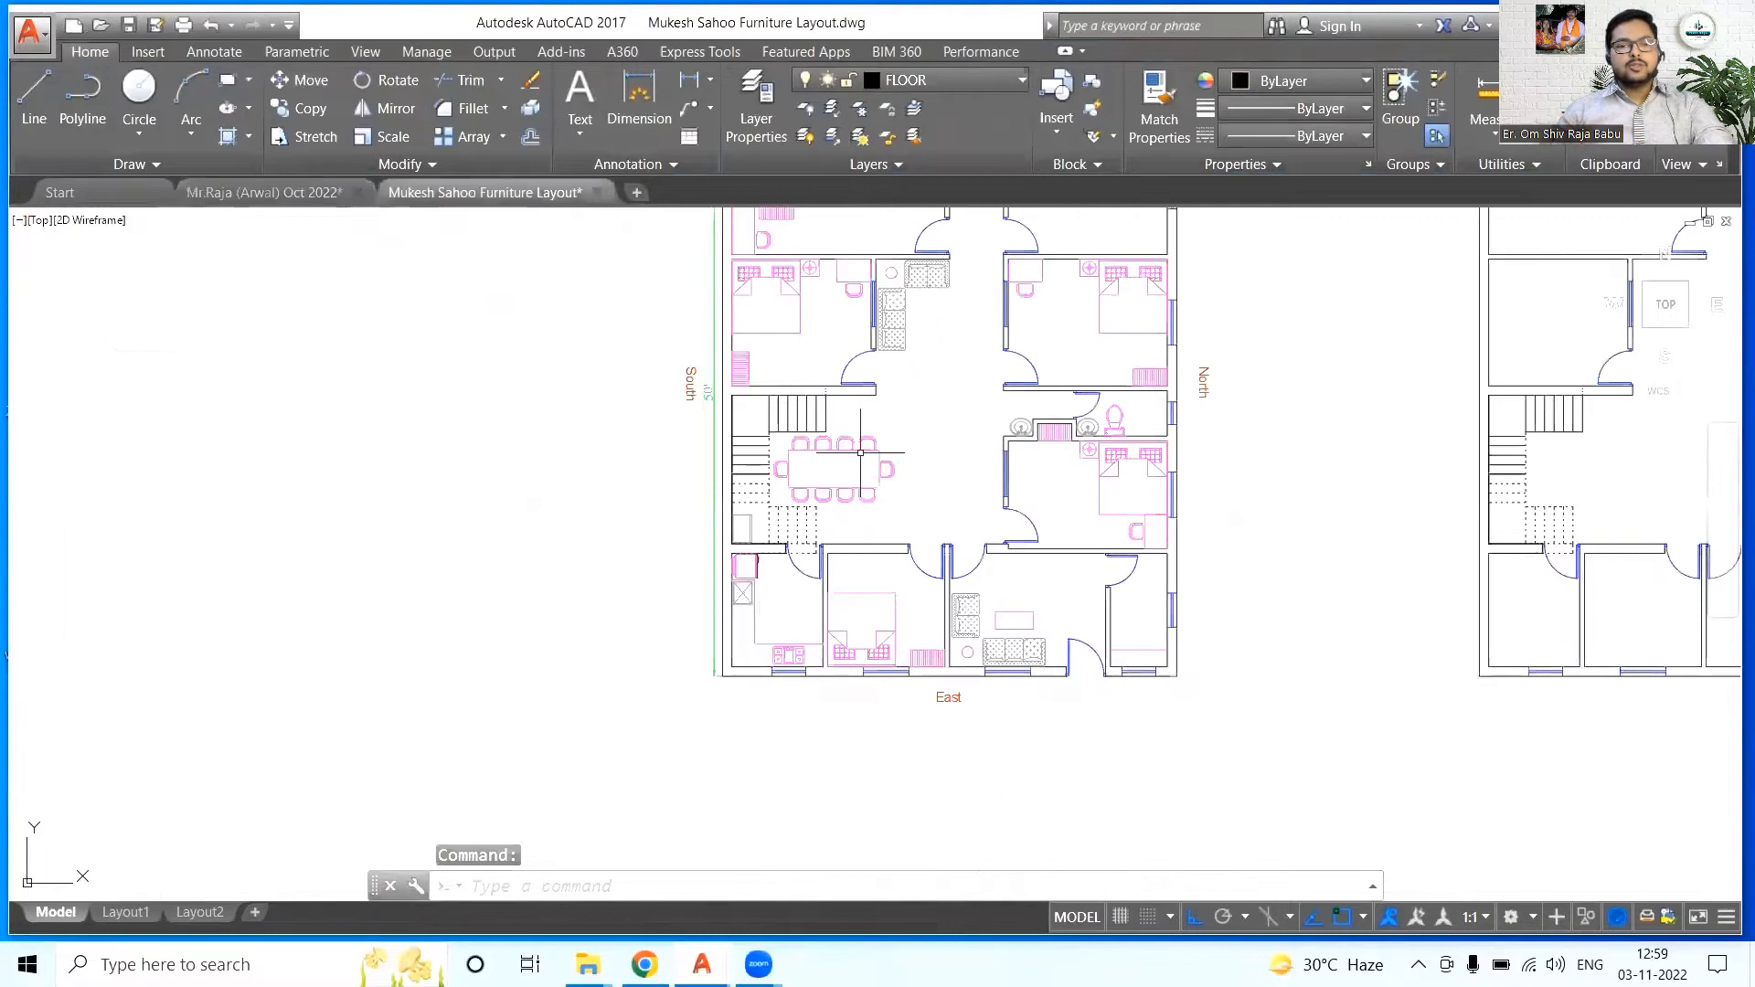
scroll(987, 215, up, 2)
click(282, 192)
click(485, 192)
click(895, 332)
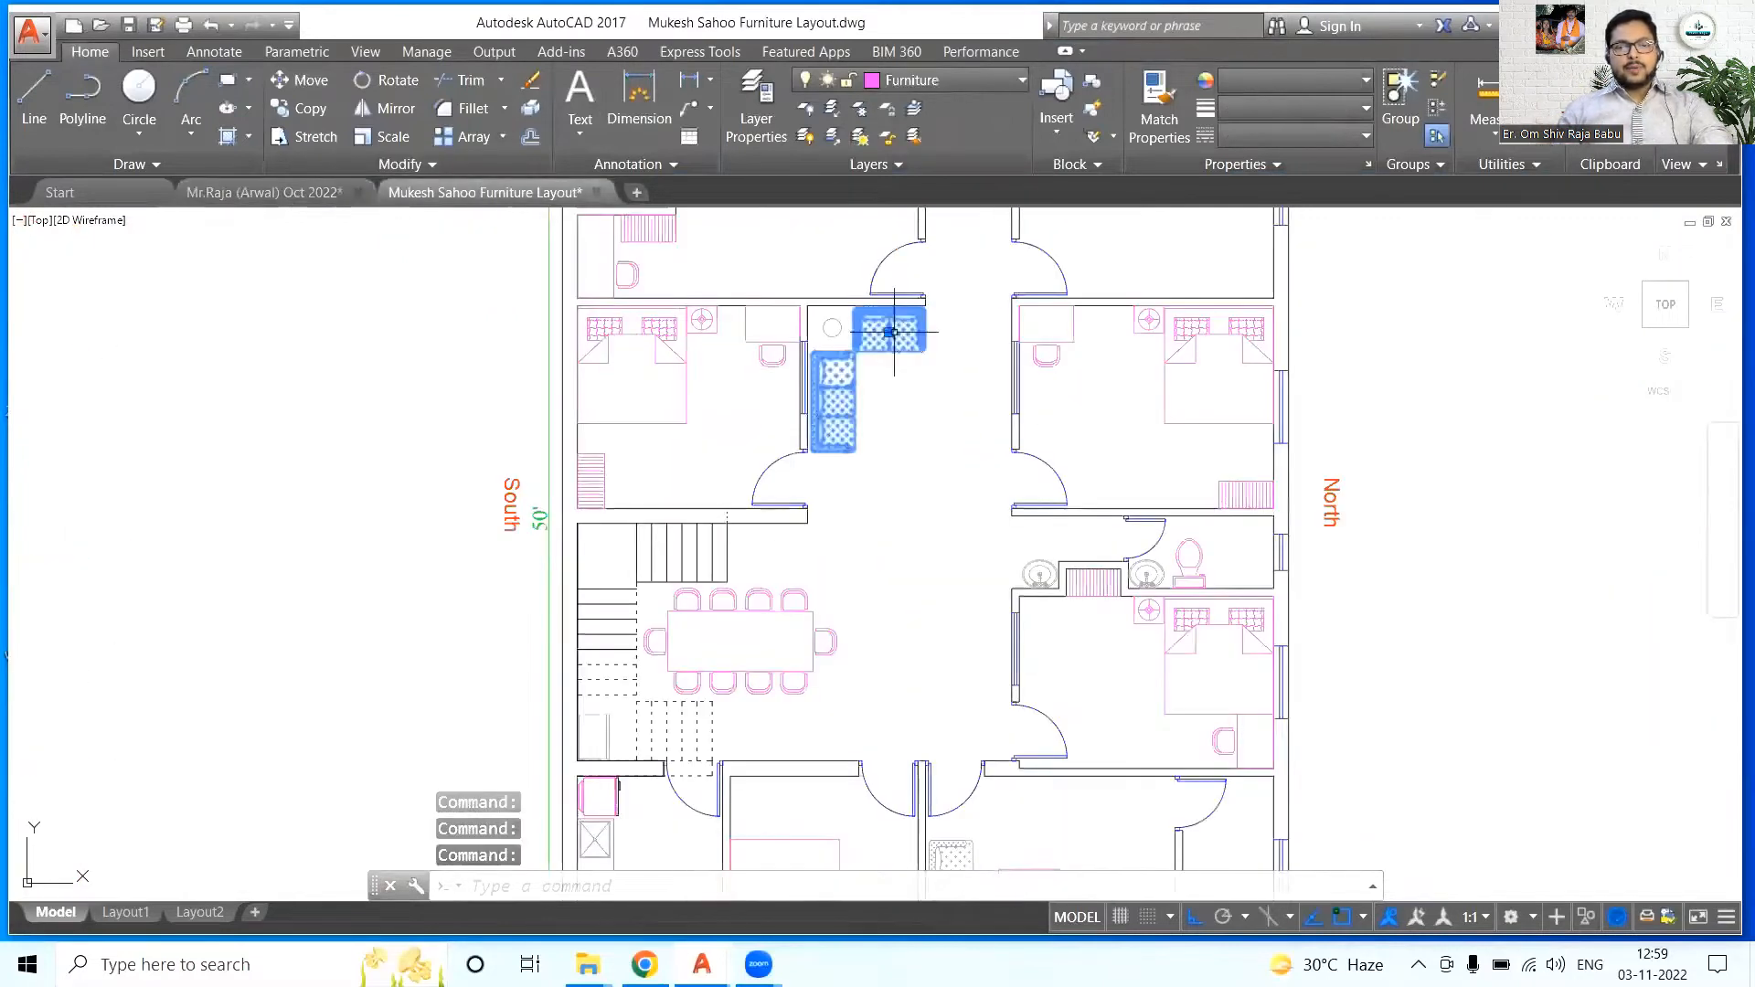
key(ctrl+Tab)
scroll(1280, 457, up, 2)
- Move the three-seat sofa against the living room's left wall below the dining set, with Ortho turned off
click(1261, 448)
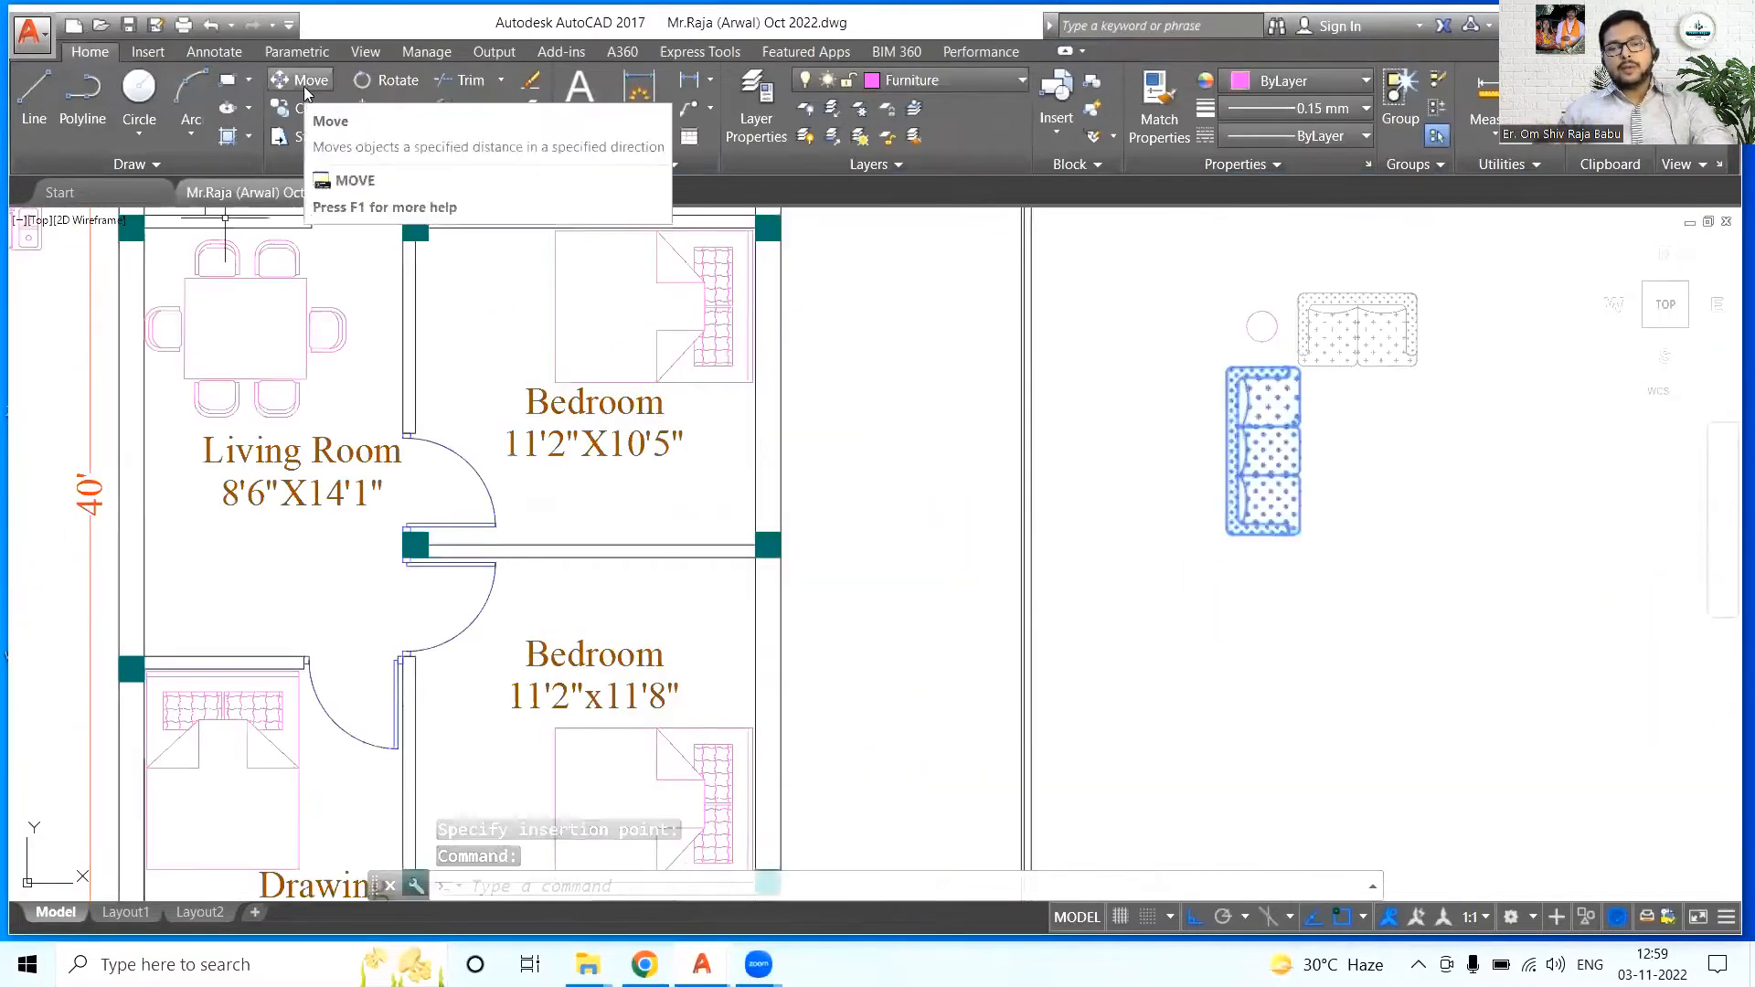
click(303, 82)
click(1225, 449)
key(F8)
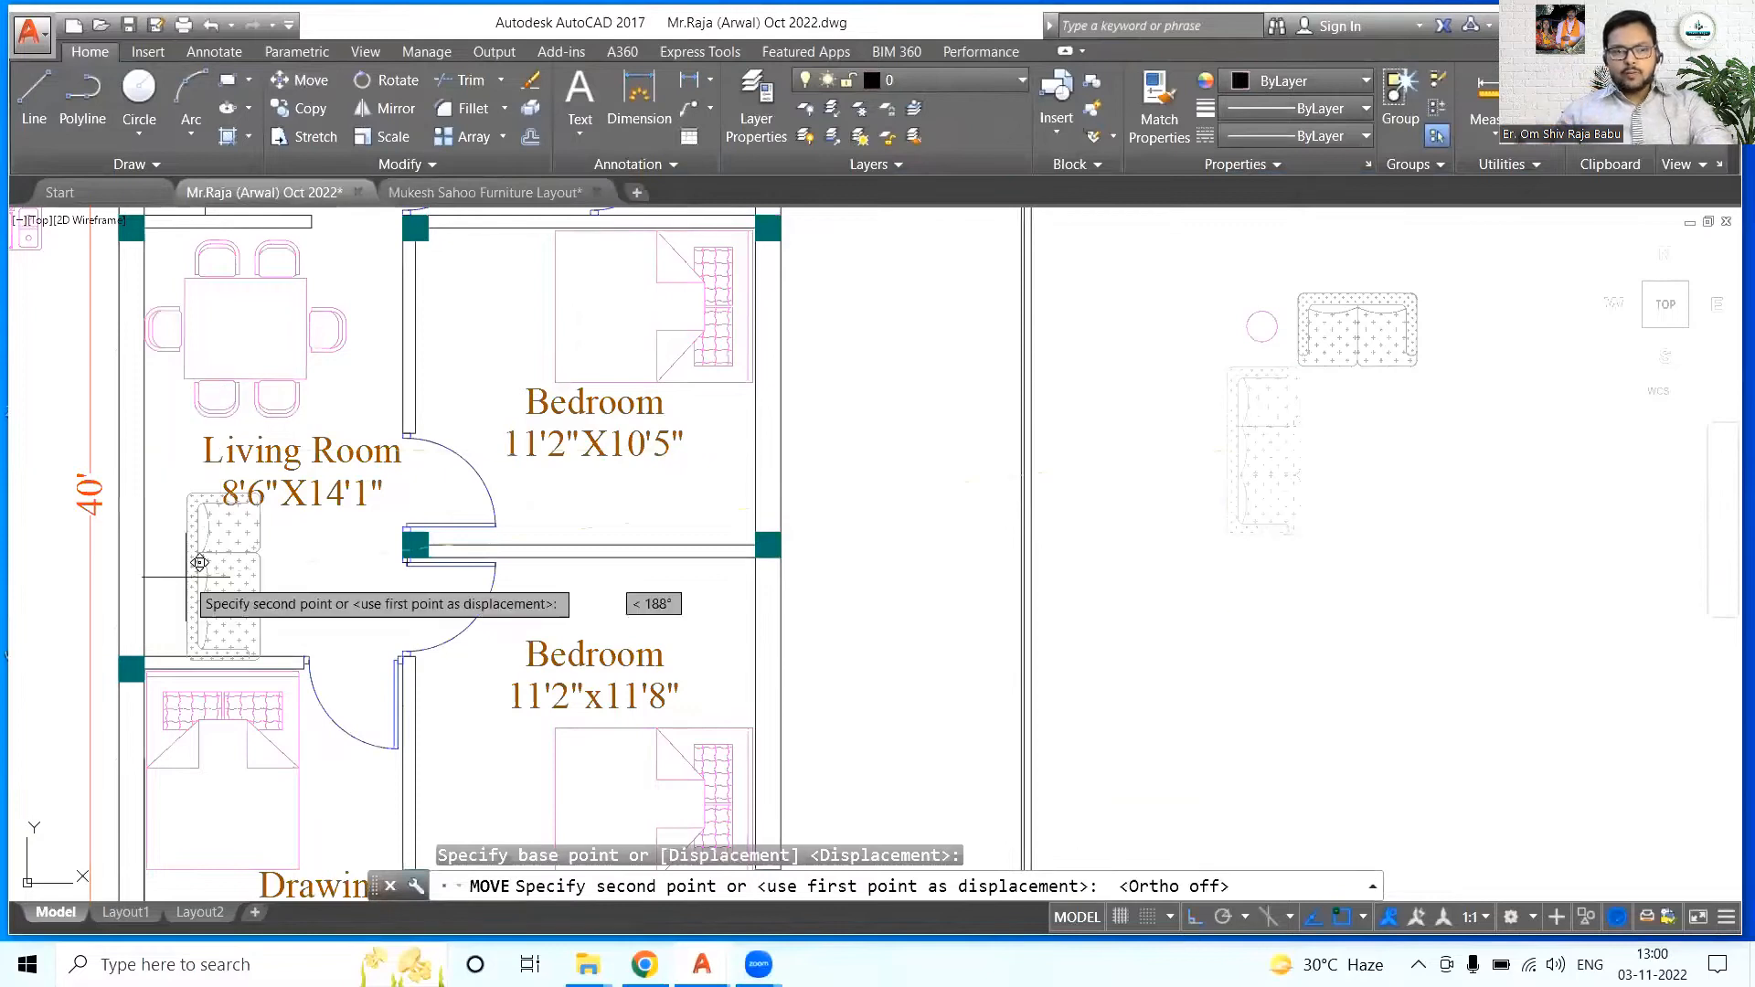
click(146, 517)
- Mirror the two-seat sofa about a horizontal line and erase the source object
click(1327, 361)
click(395, 109)
click(1256, 385)
key(F8)
click(1511, 426)
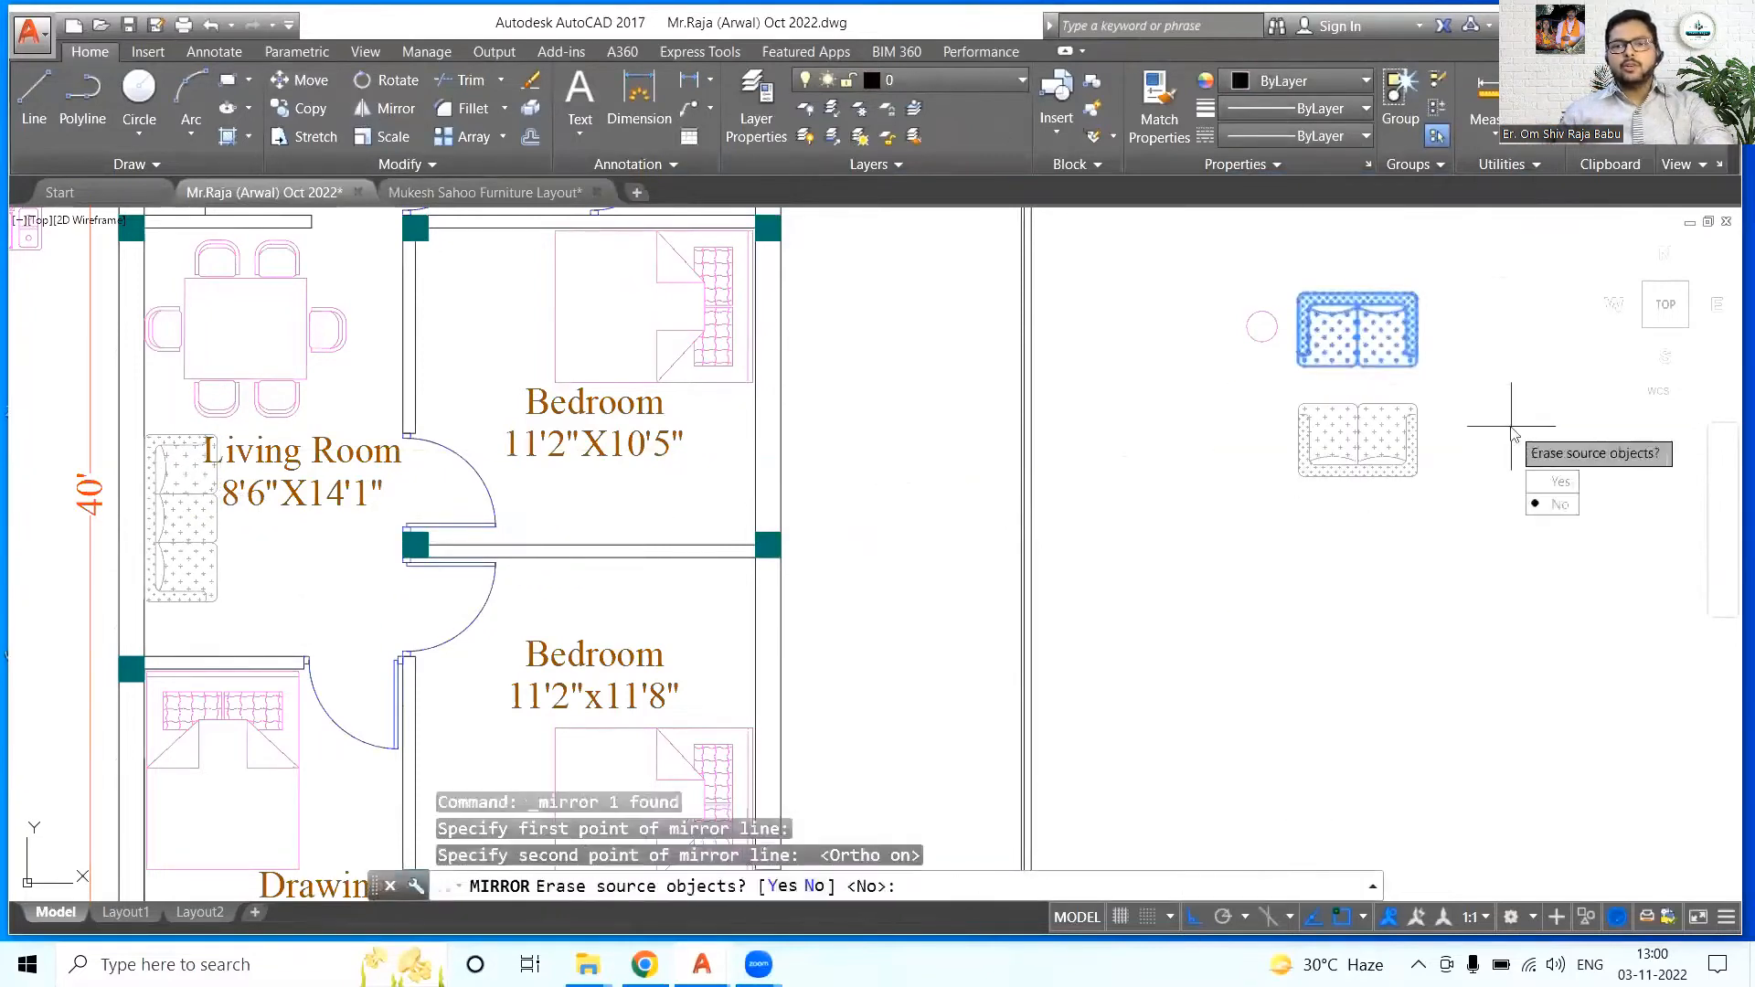
text(y)
key(Return)
- Move the mirrored two-seat sofa by its back's midpoint onto the living room's lower wall
click(1367, 472)
key(F8)
click(304, 82)
click(1357, 476)
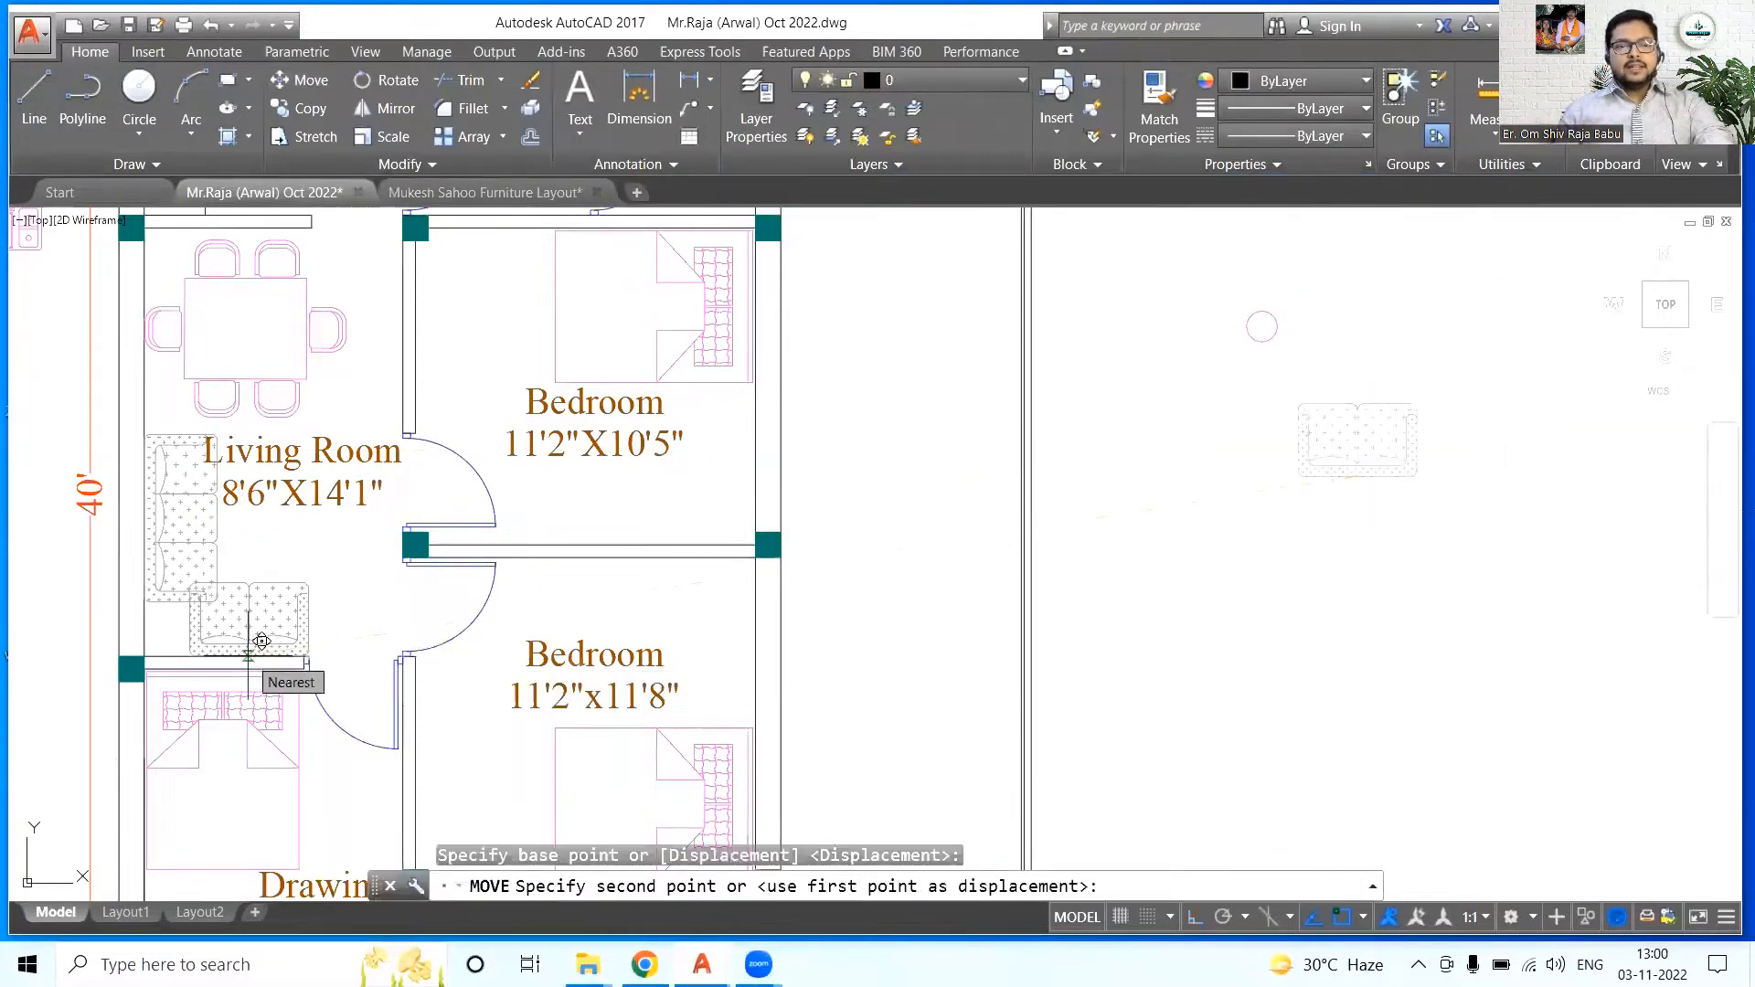
click(262, 642)
- Measure the gap between the two-seat sofa and the living room's left wall
click(173, 512)
scroll(412, 498, down, 3)
scroll(728, 494, up, 5)
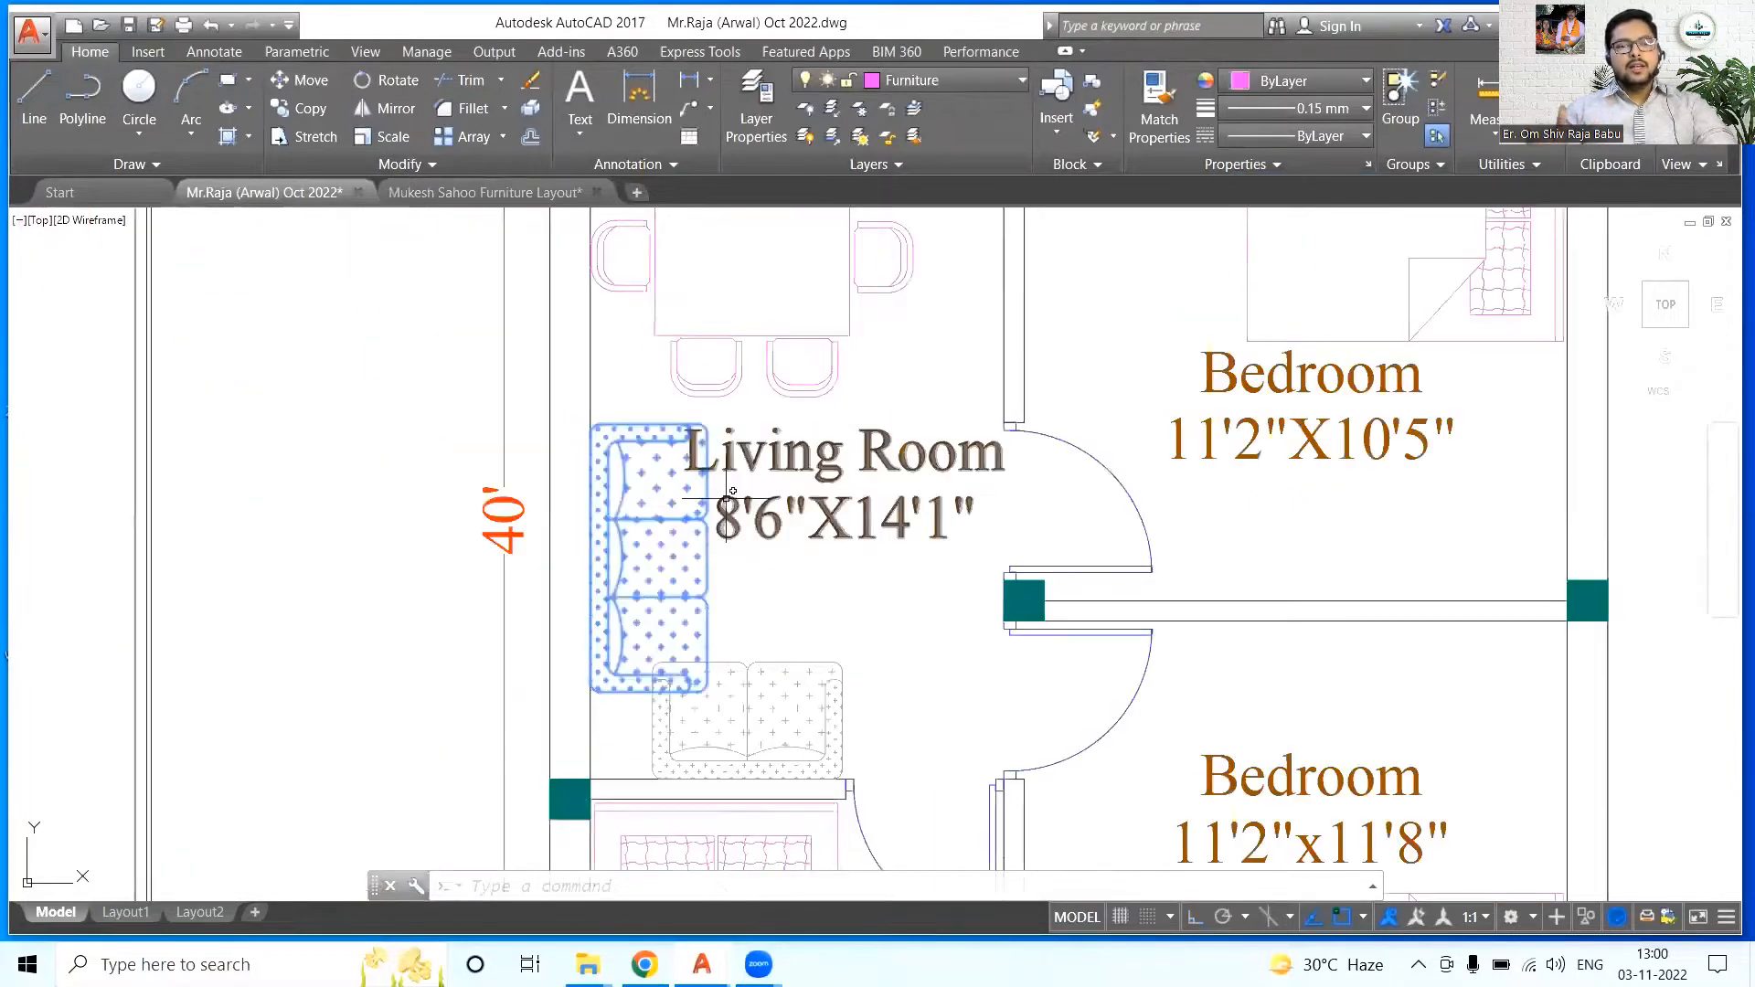
click(639, 99)
click(653, 721)
key(Escape)
- Measure the length of the three-seat sofa in the living room
scroll(682, 464, down, 3)
scroll(611, 589, down, 2)
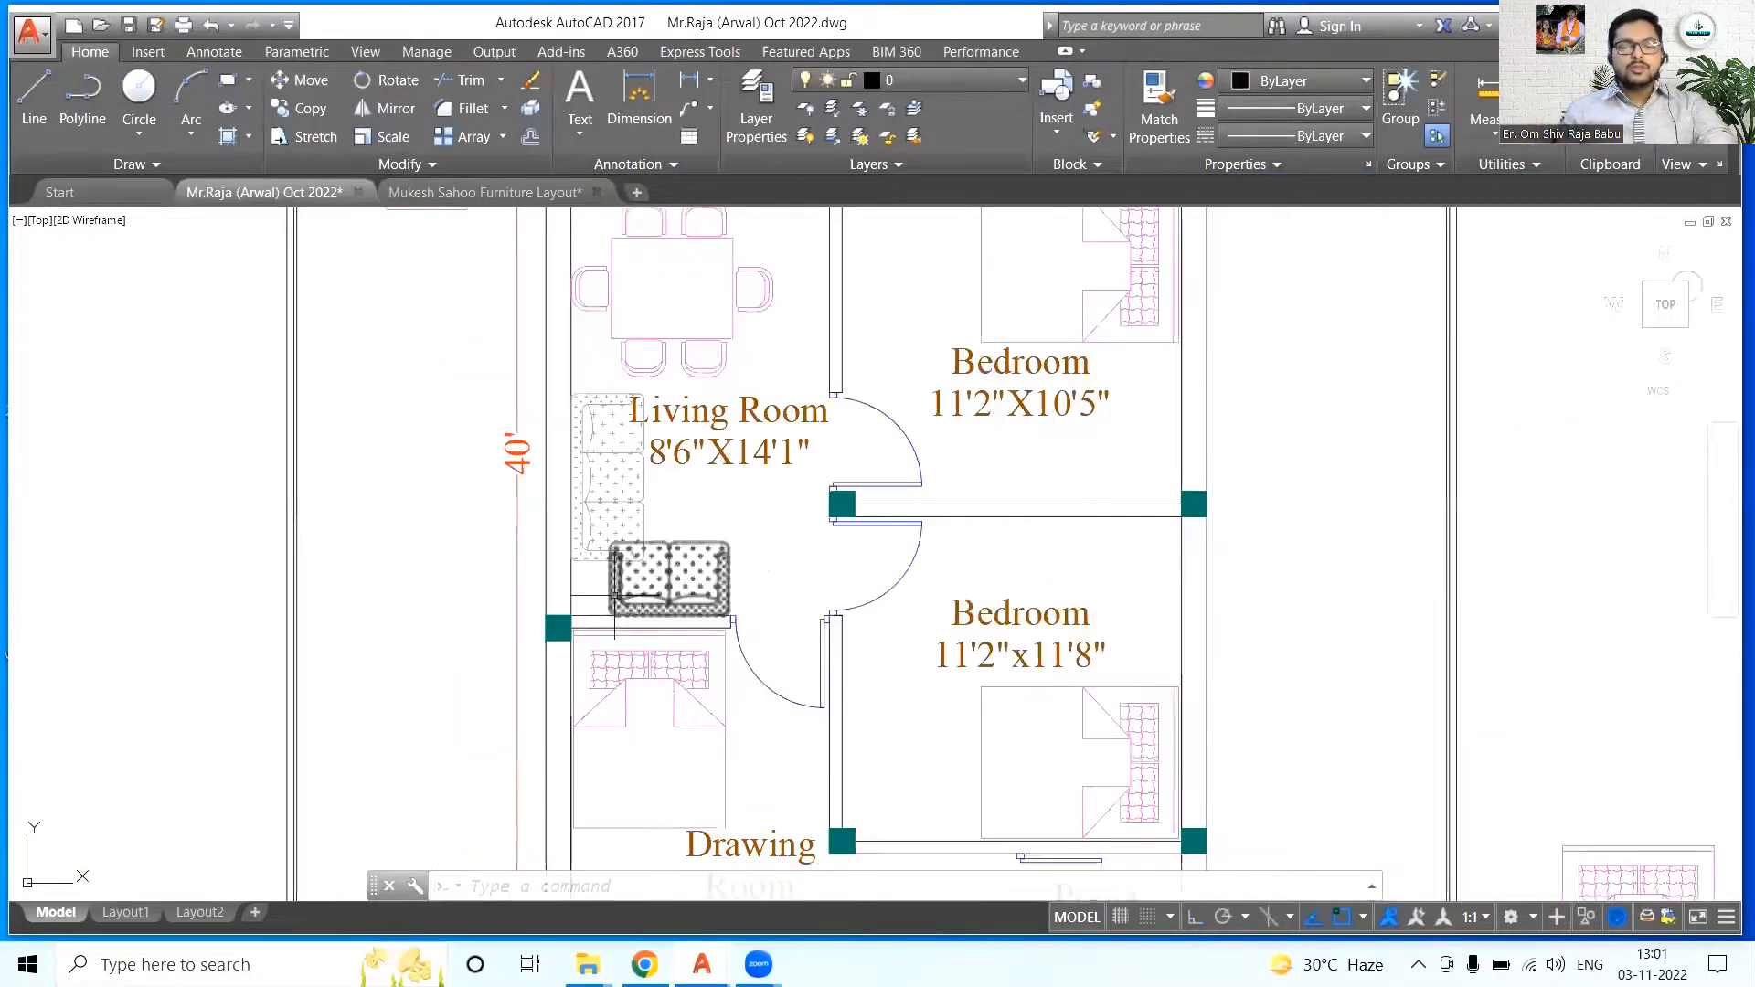
scroll(1071, 639, down, 2)
scroll(864, 554, up, 2)
scroll(773, 293, up, 2)
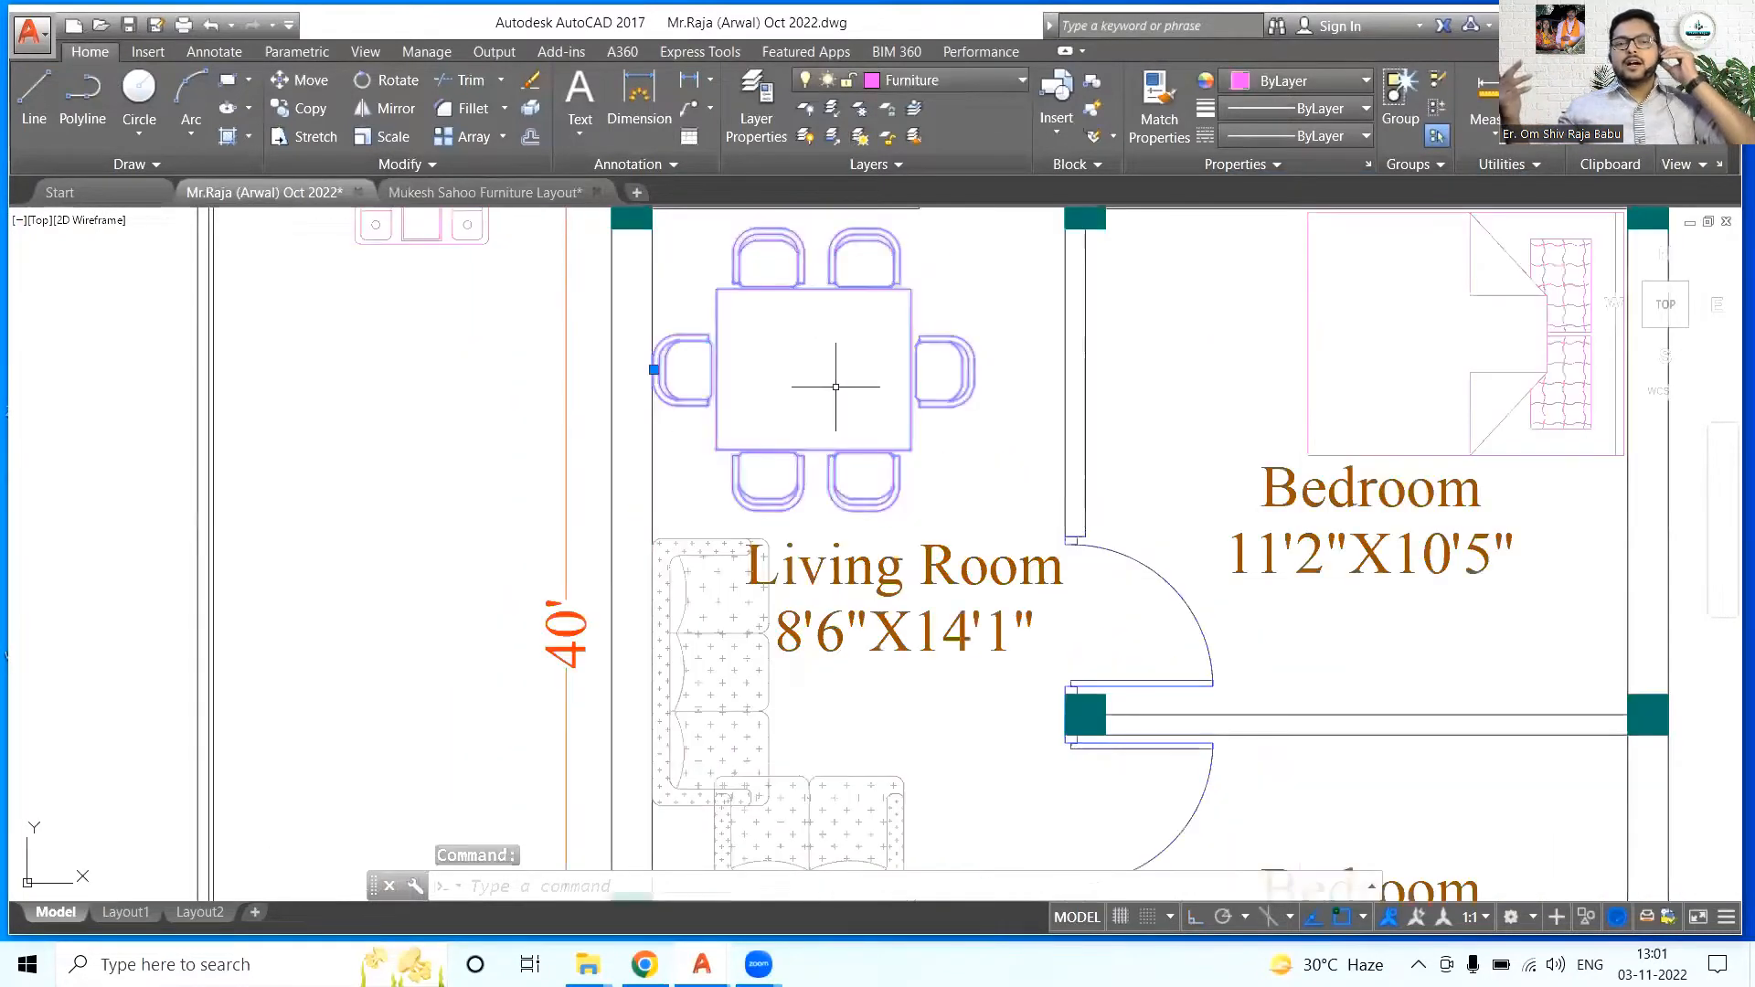
click(484, 191)
click(265, 192)
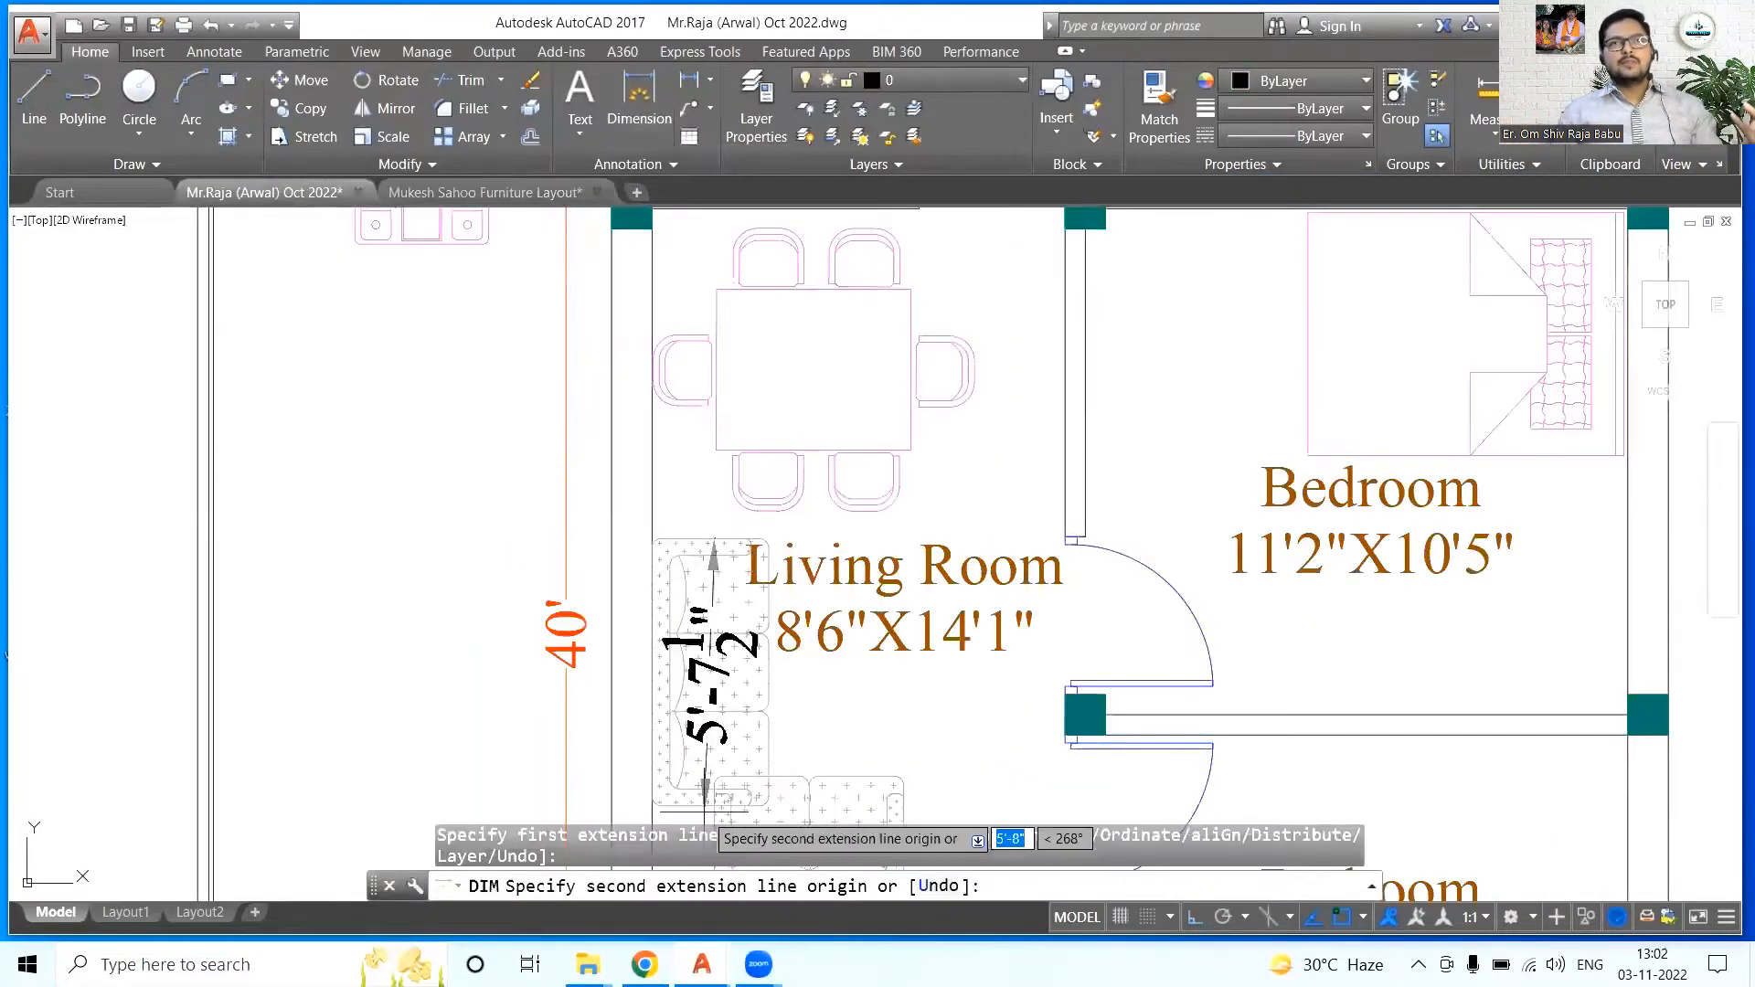
key(Escape)
scroll(895, 420, down, 2)
middle_drag(897, 420, 903, 453)
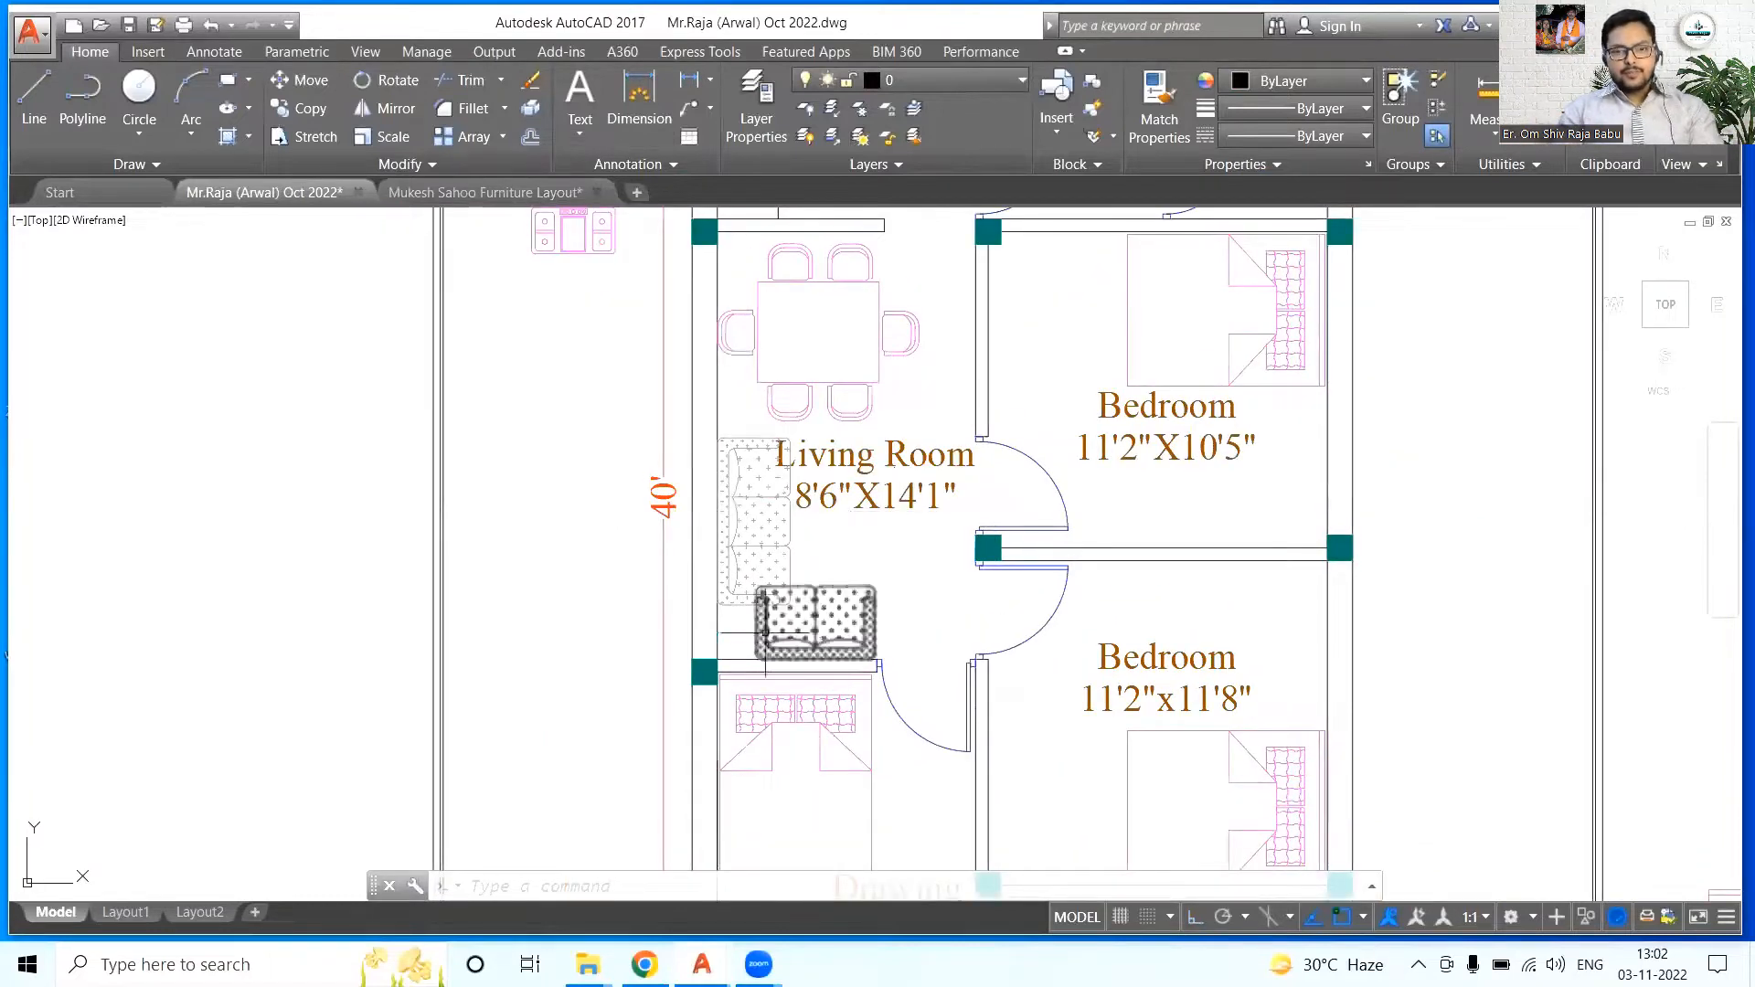
- Measure the gap between the dining set's upper chairs and the wall above them
middle_drag(799, 510, 775, 615)
scroll(769, 335, up, 3)
click(639, 101)
click(755, 395)
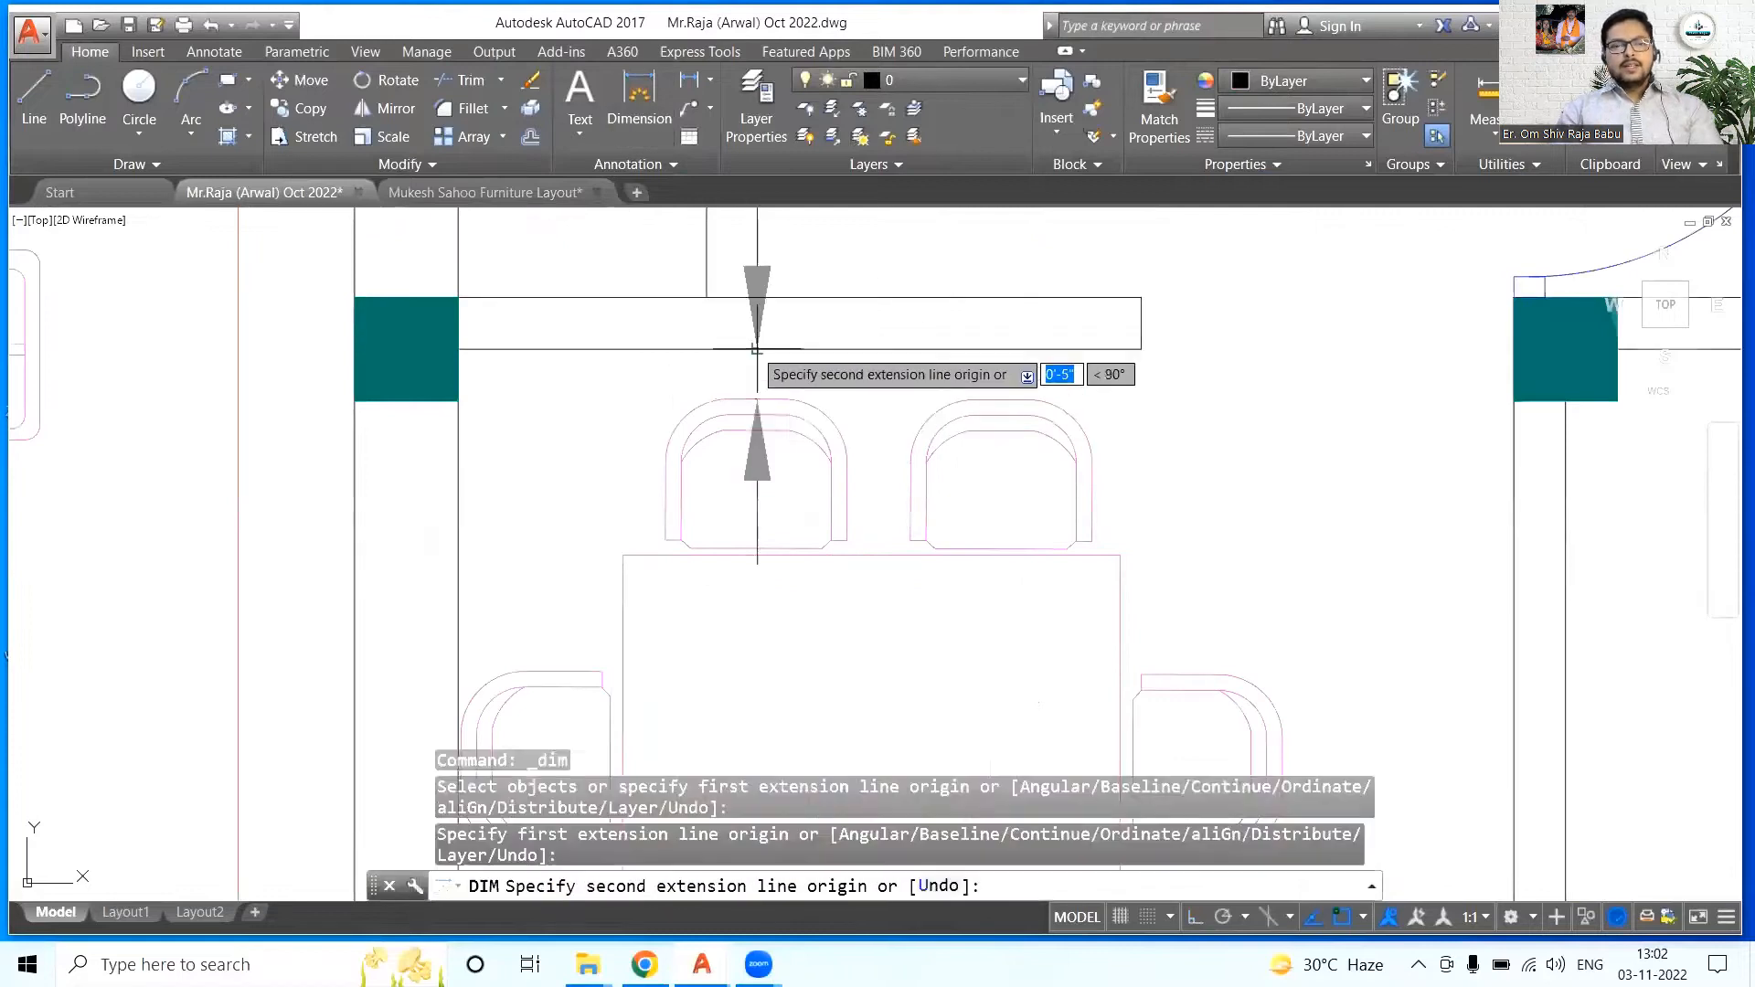
click(756, 352)
key(Escape)
scroll(776, 356, down, 3)
drag(792, 431, 807, 315)
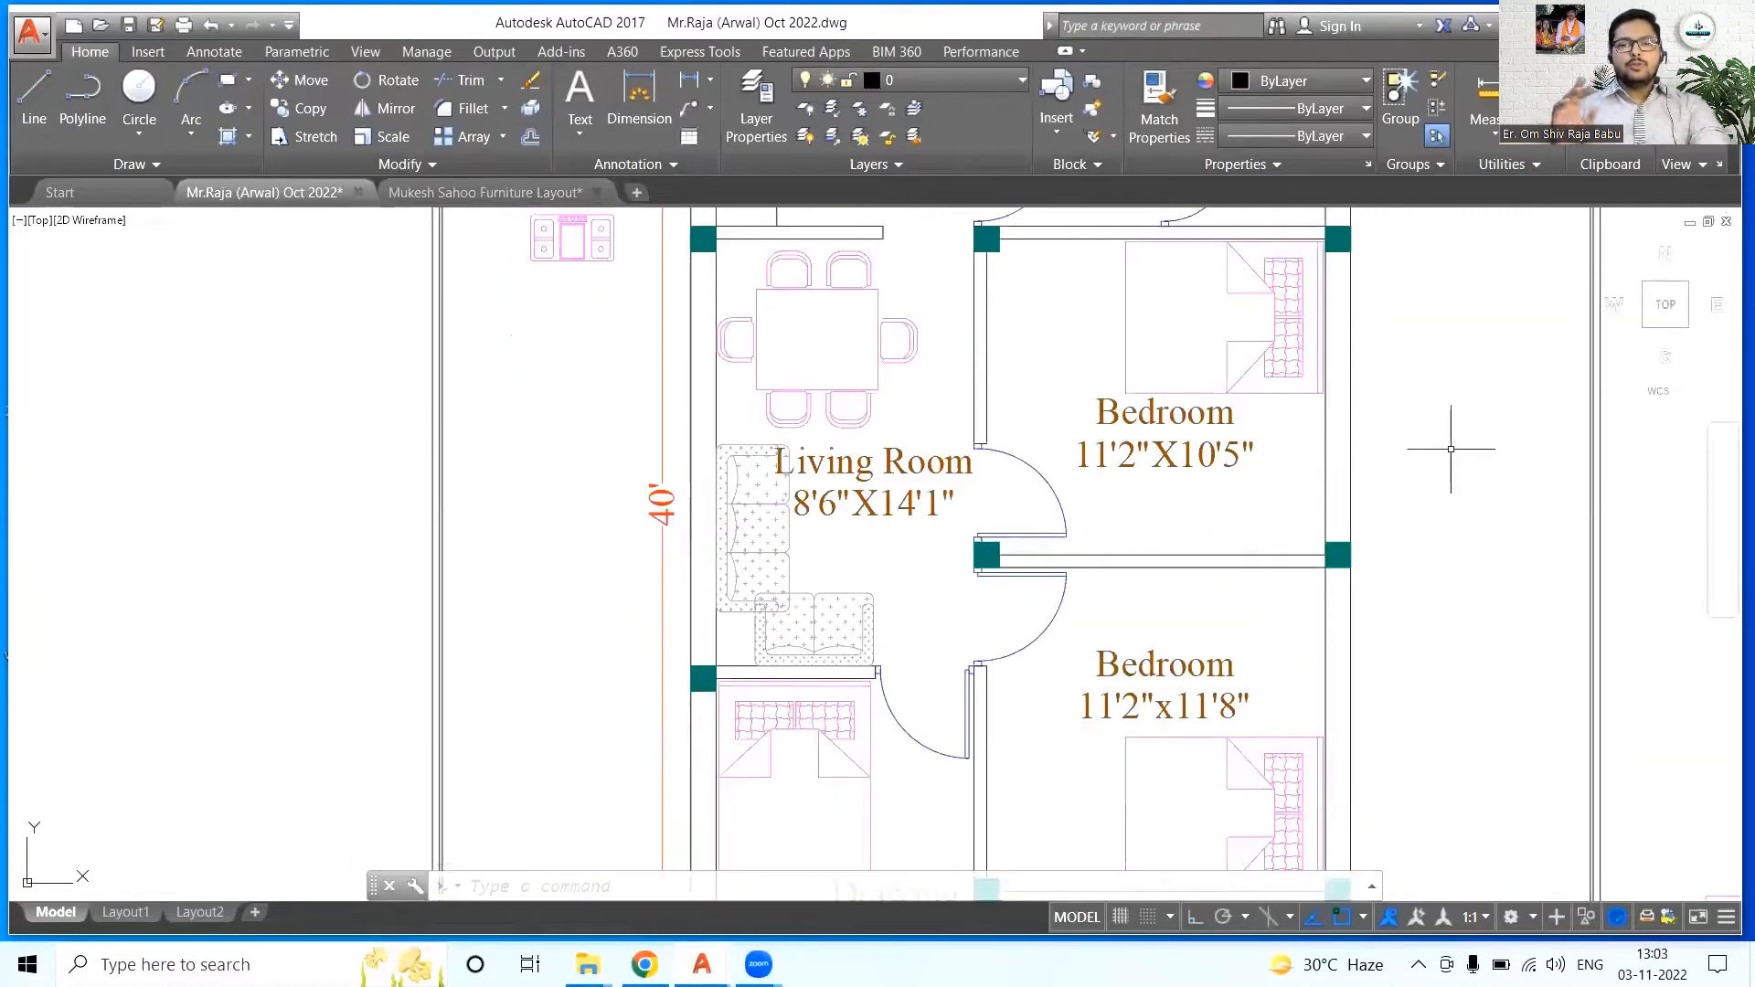
scroll(779, 298, up, 4)
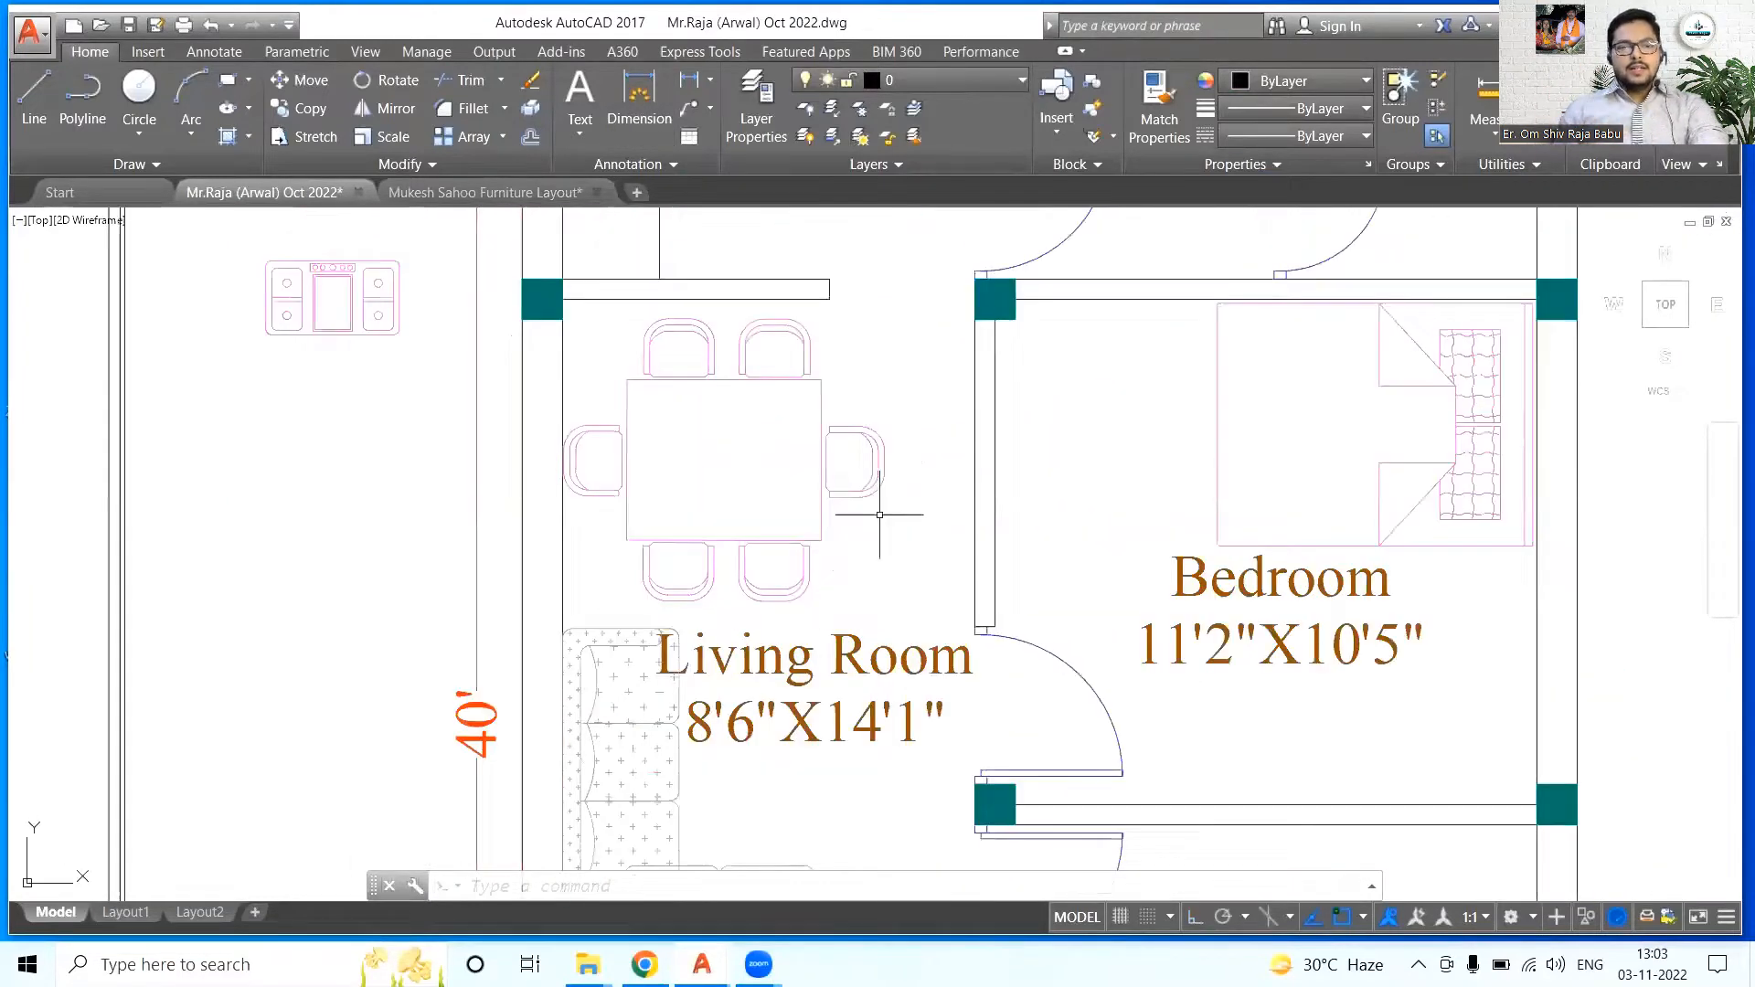
mouse_move(710, 540)
middle_down()
mouse_move(674, 364)
mouse_move(661, 447)
mouse_move(759, 555)
middle_up()
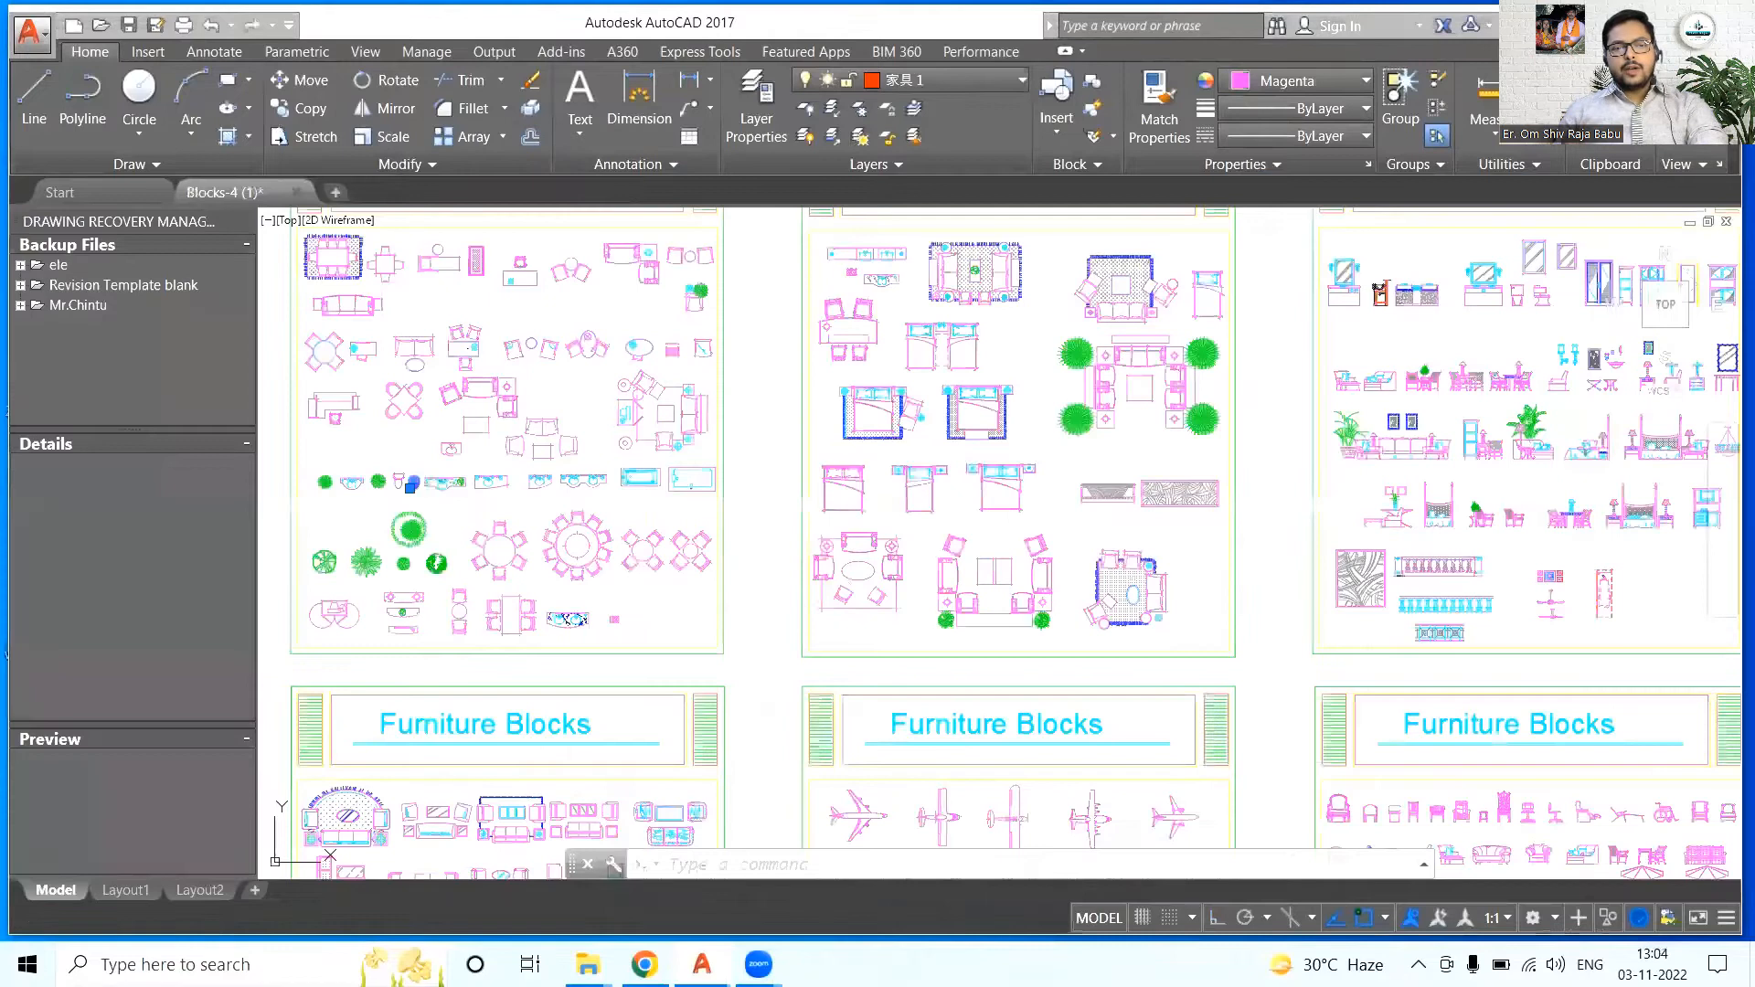
- Open the drawing 01-10-cad-blocks-net-tables from the Tables folder
scroll(482, 496, up, 4)
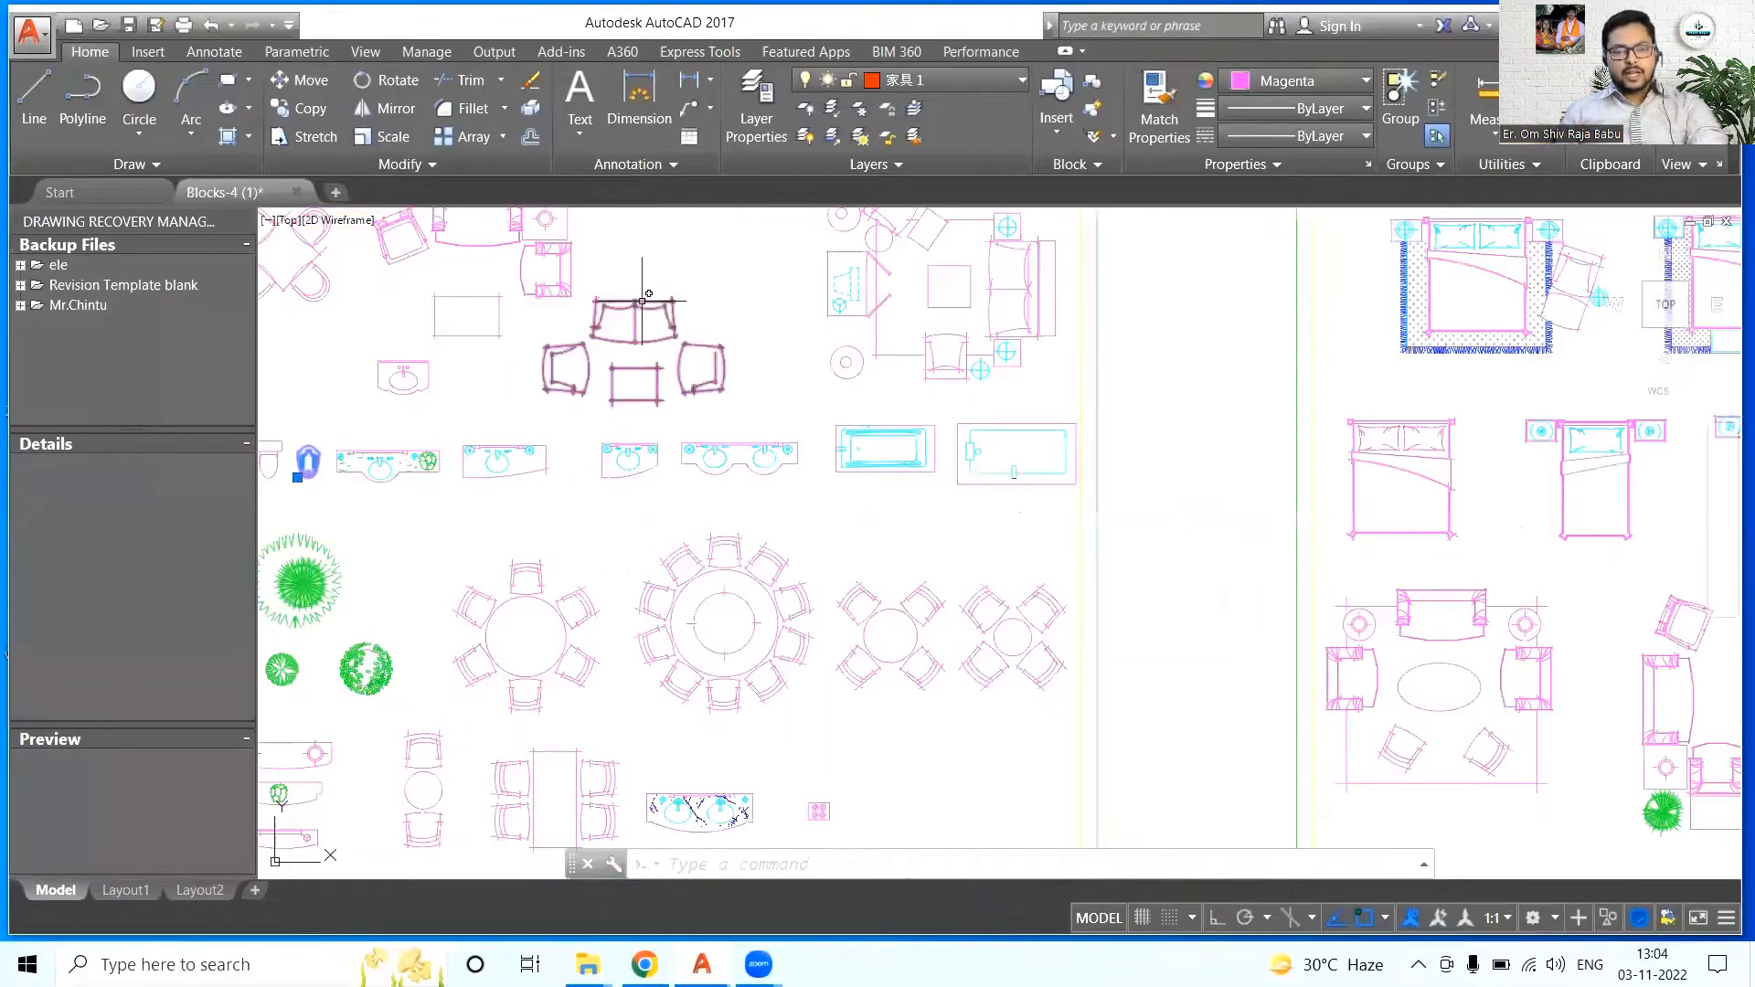
click(59, 191)
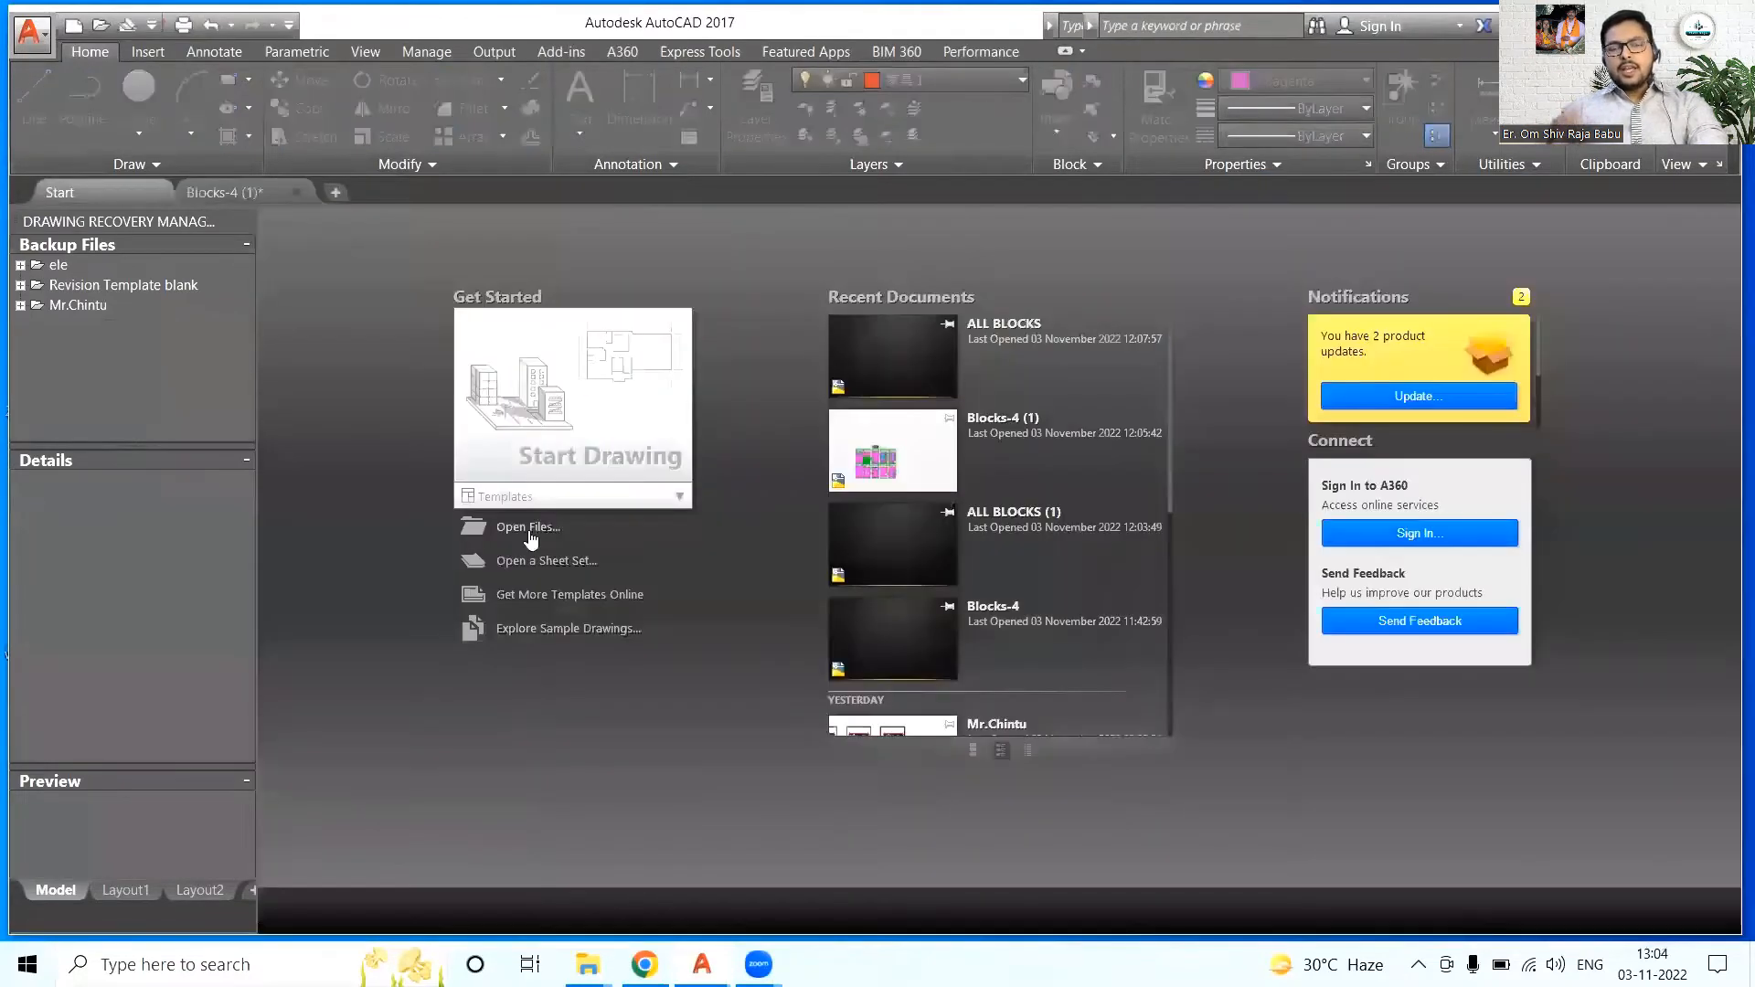
click(526, 527)
double_click(778, 367)
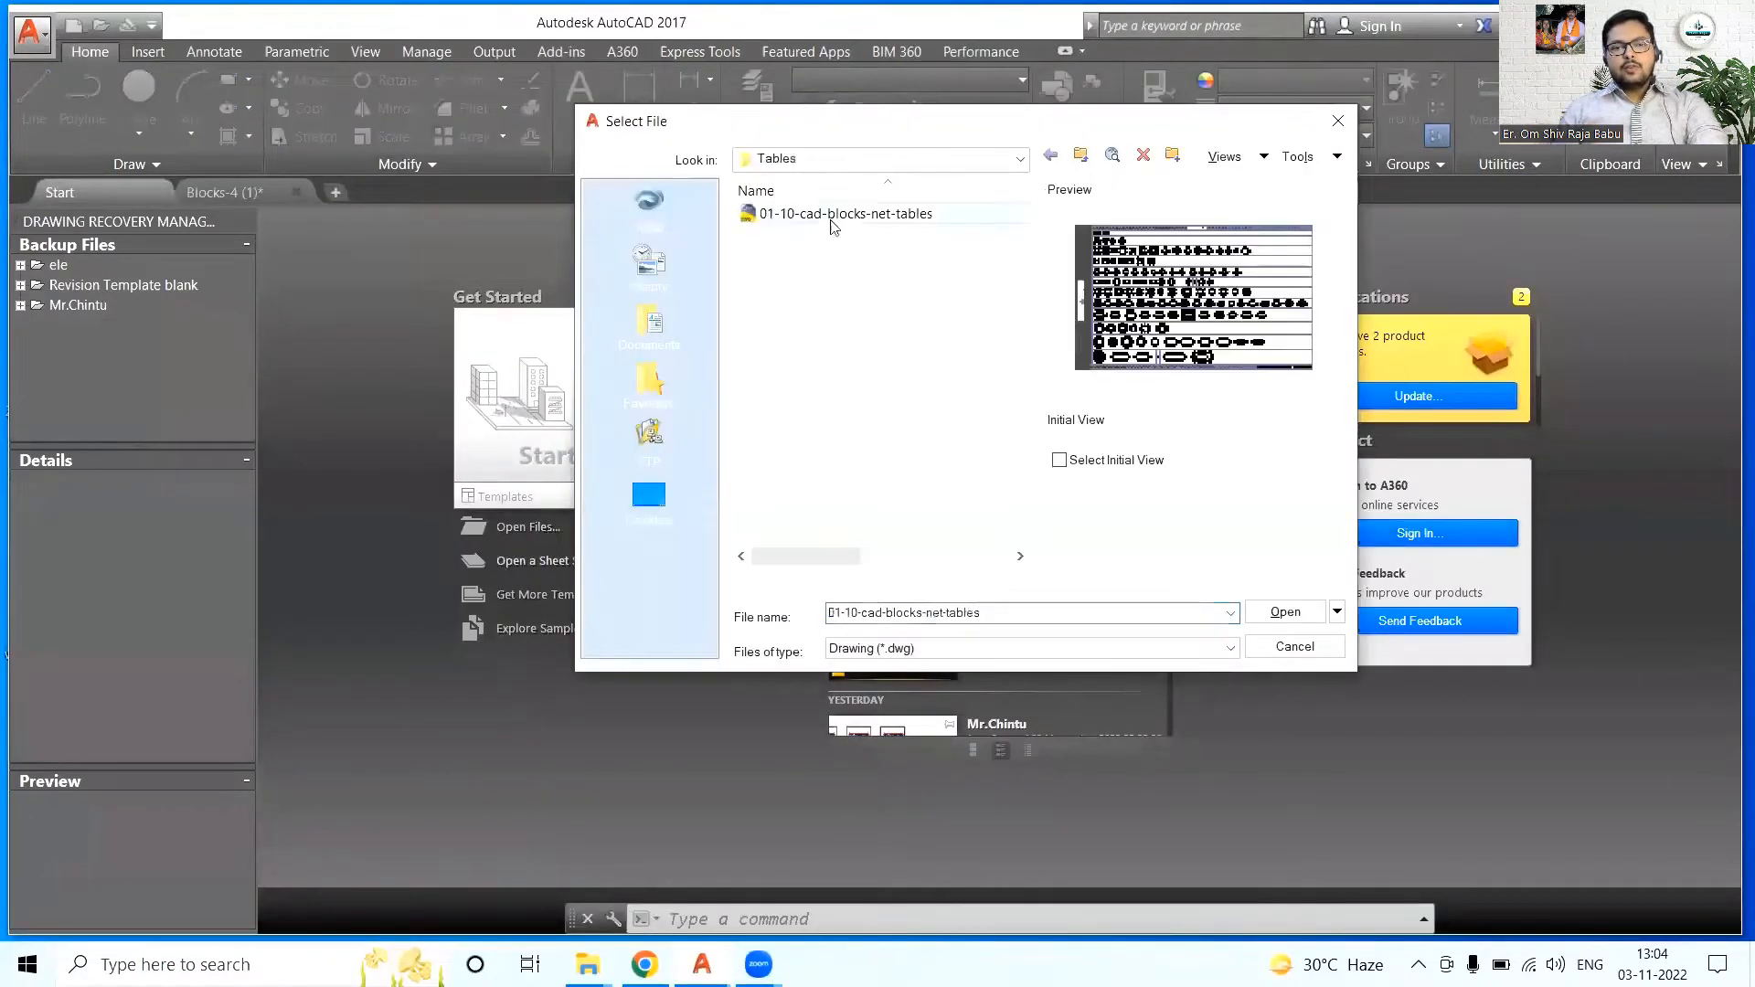
double_click(823, 214)
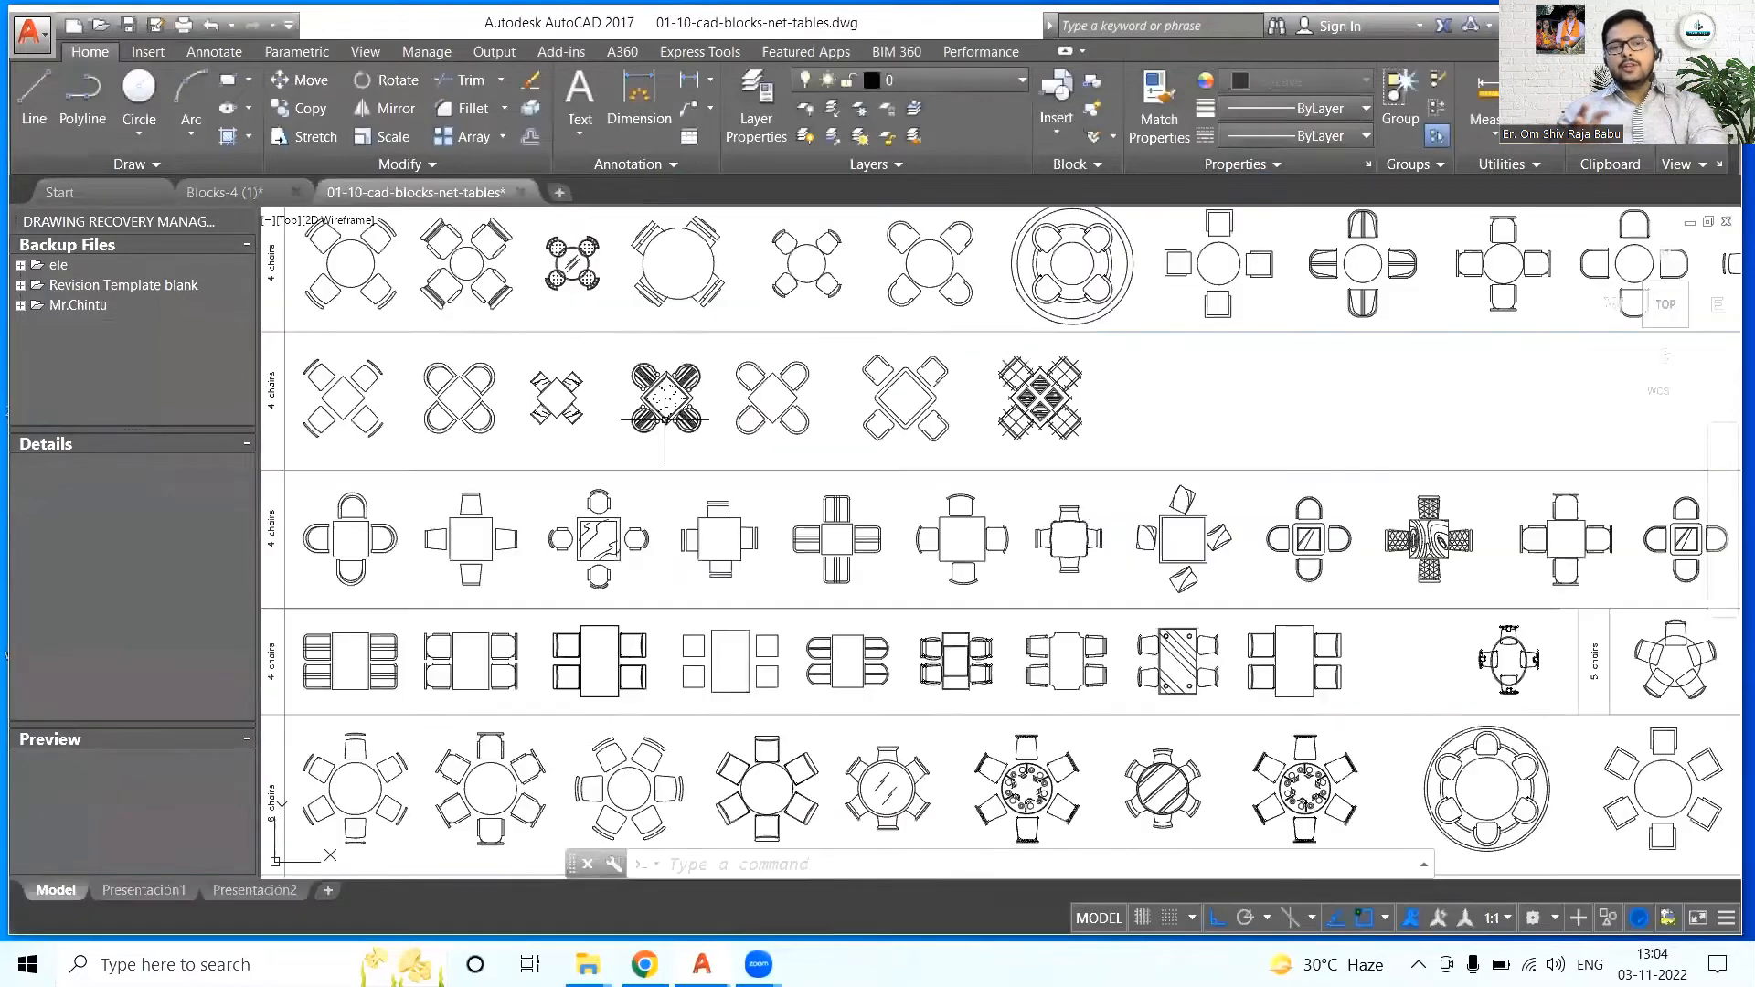
- Examine the four- to six-chair table blocks, including the round table with place settings
scroll(665, 420, down, 4)
scroll(895, 522, up, 6)
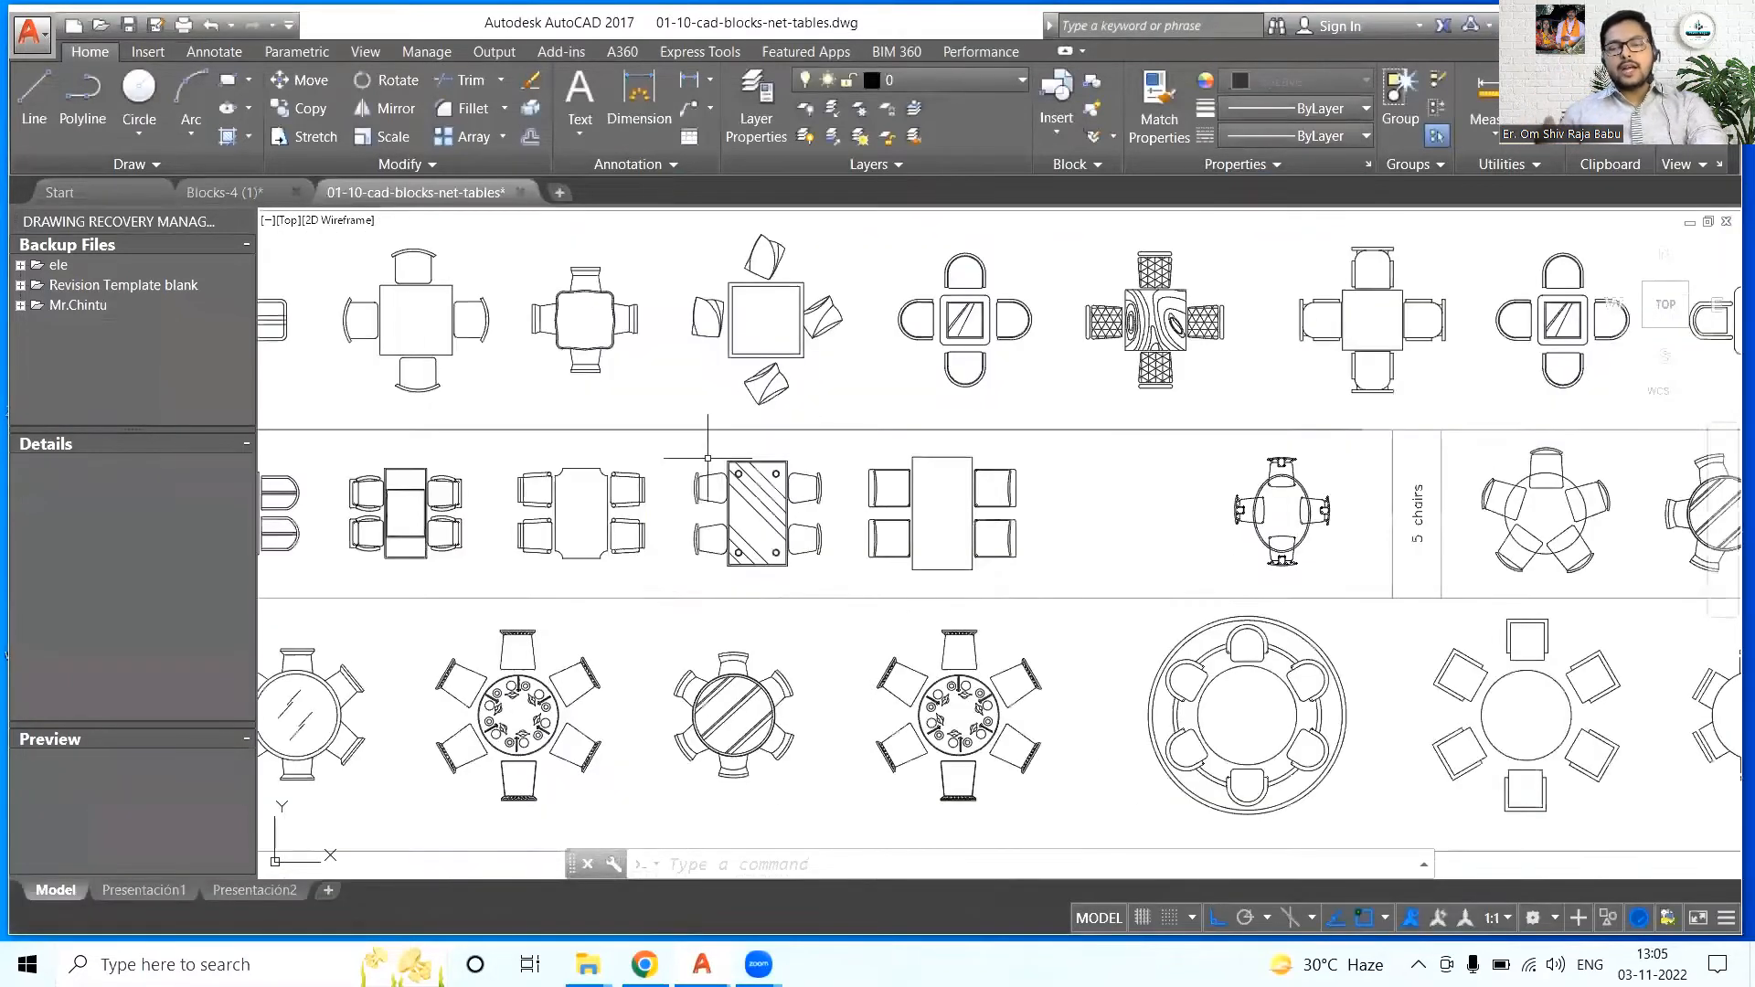
scroll(923, 457, down, 4)
scroll(766, 553, up, 10)
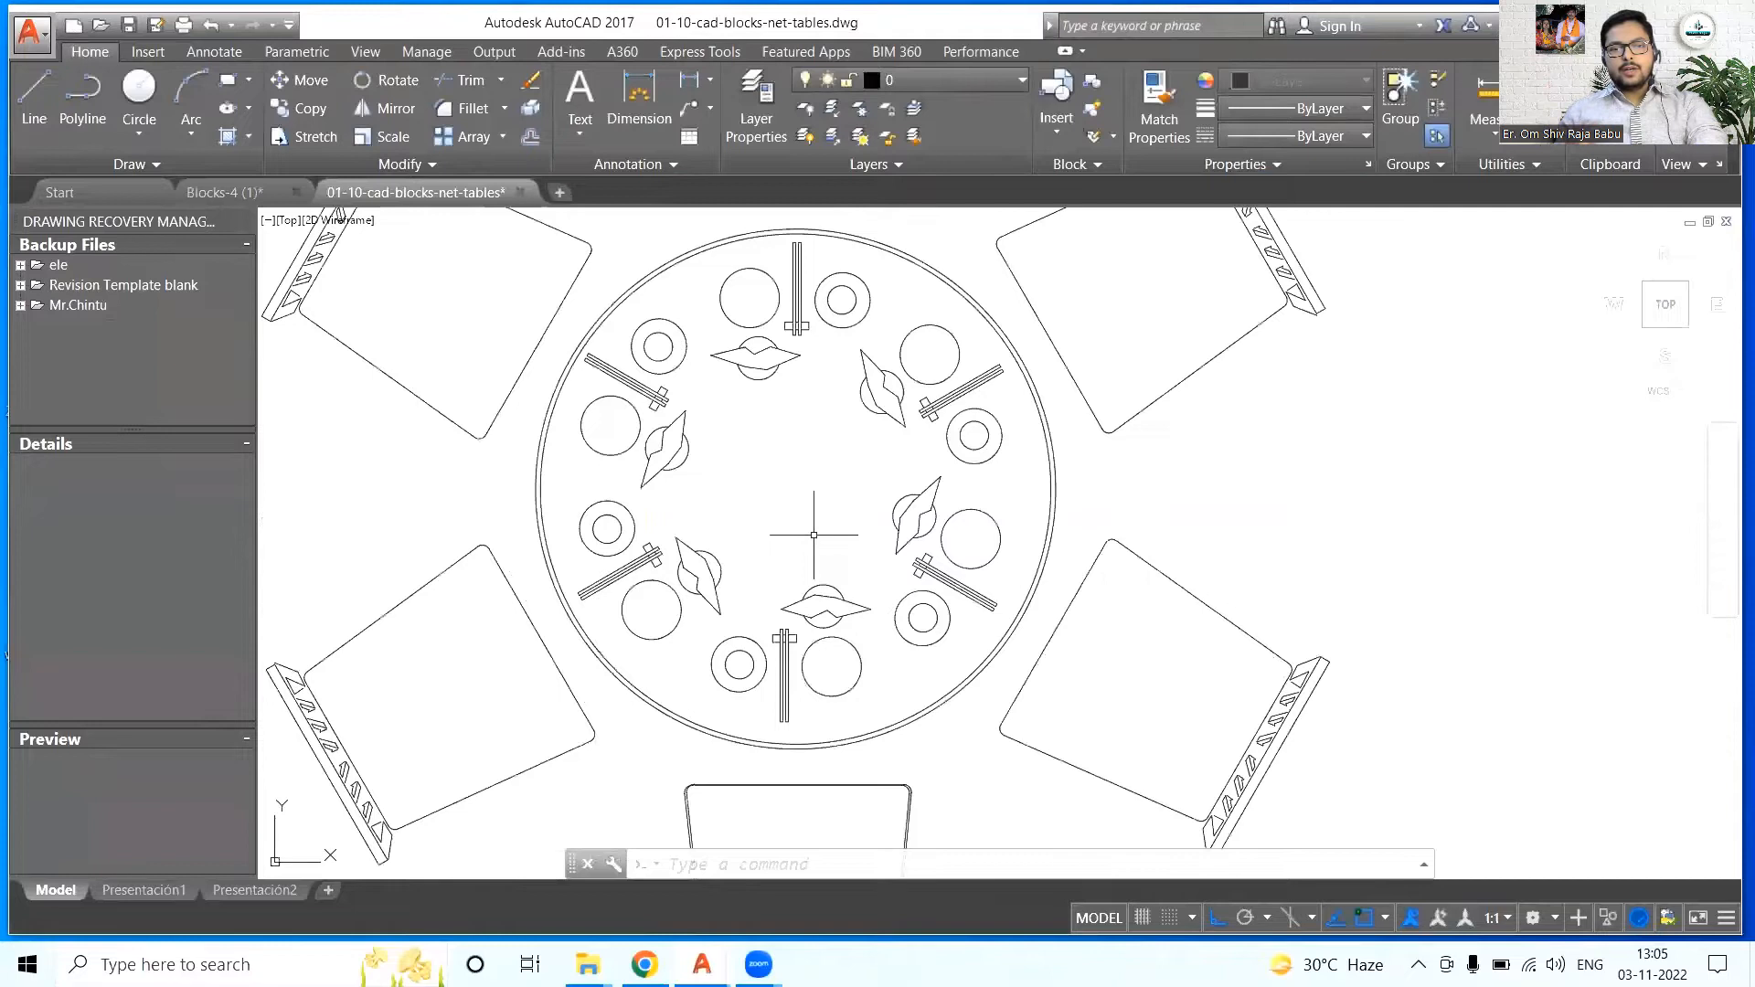
scroll(814, 536, down, 3)
key(space)
click(882, 476)
scroll(1007, 375, up, 3)
click(1018, 387)
scroll(1017, 386, up, 5)
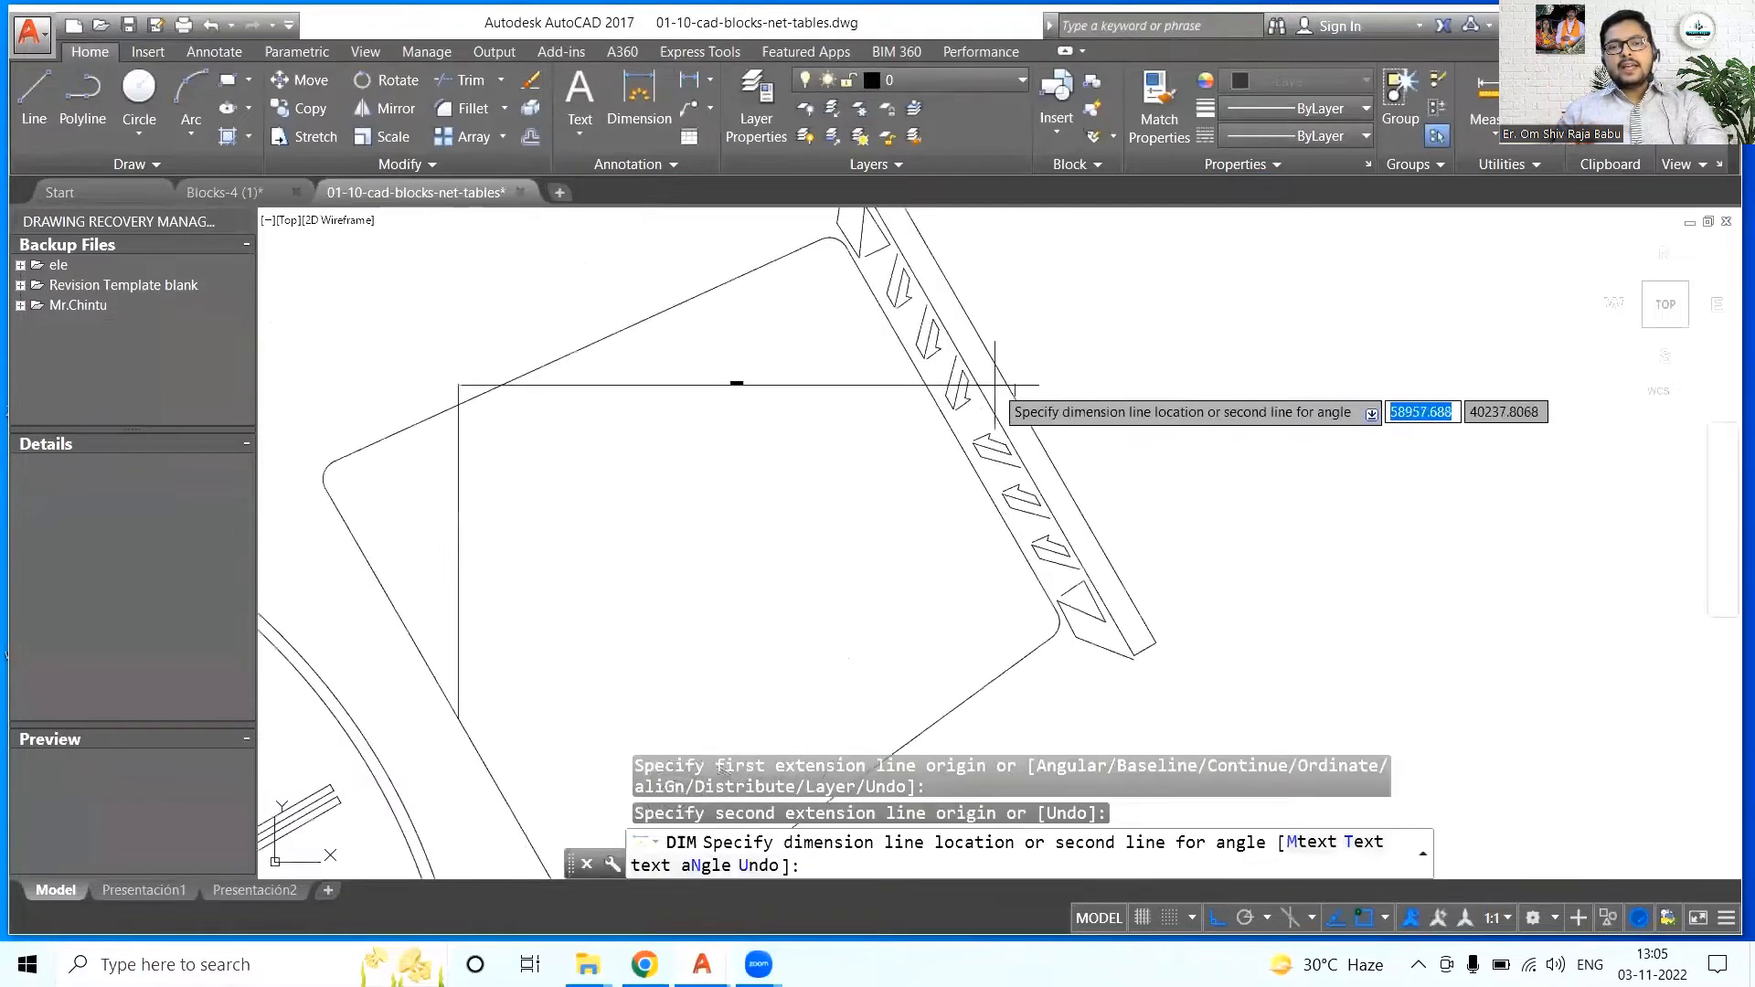
key(Escape)
- Measure the upper-right chair of the round six-chair table from seat front to backrest with Ortho off, and erase the leftover dimension
scroll(985, 351, down, 3)
click(639, 99)
click(656, 579)
key(F8)
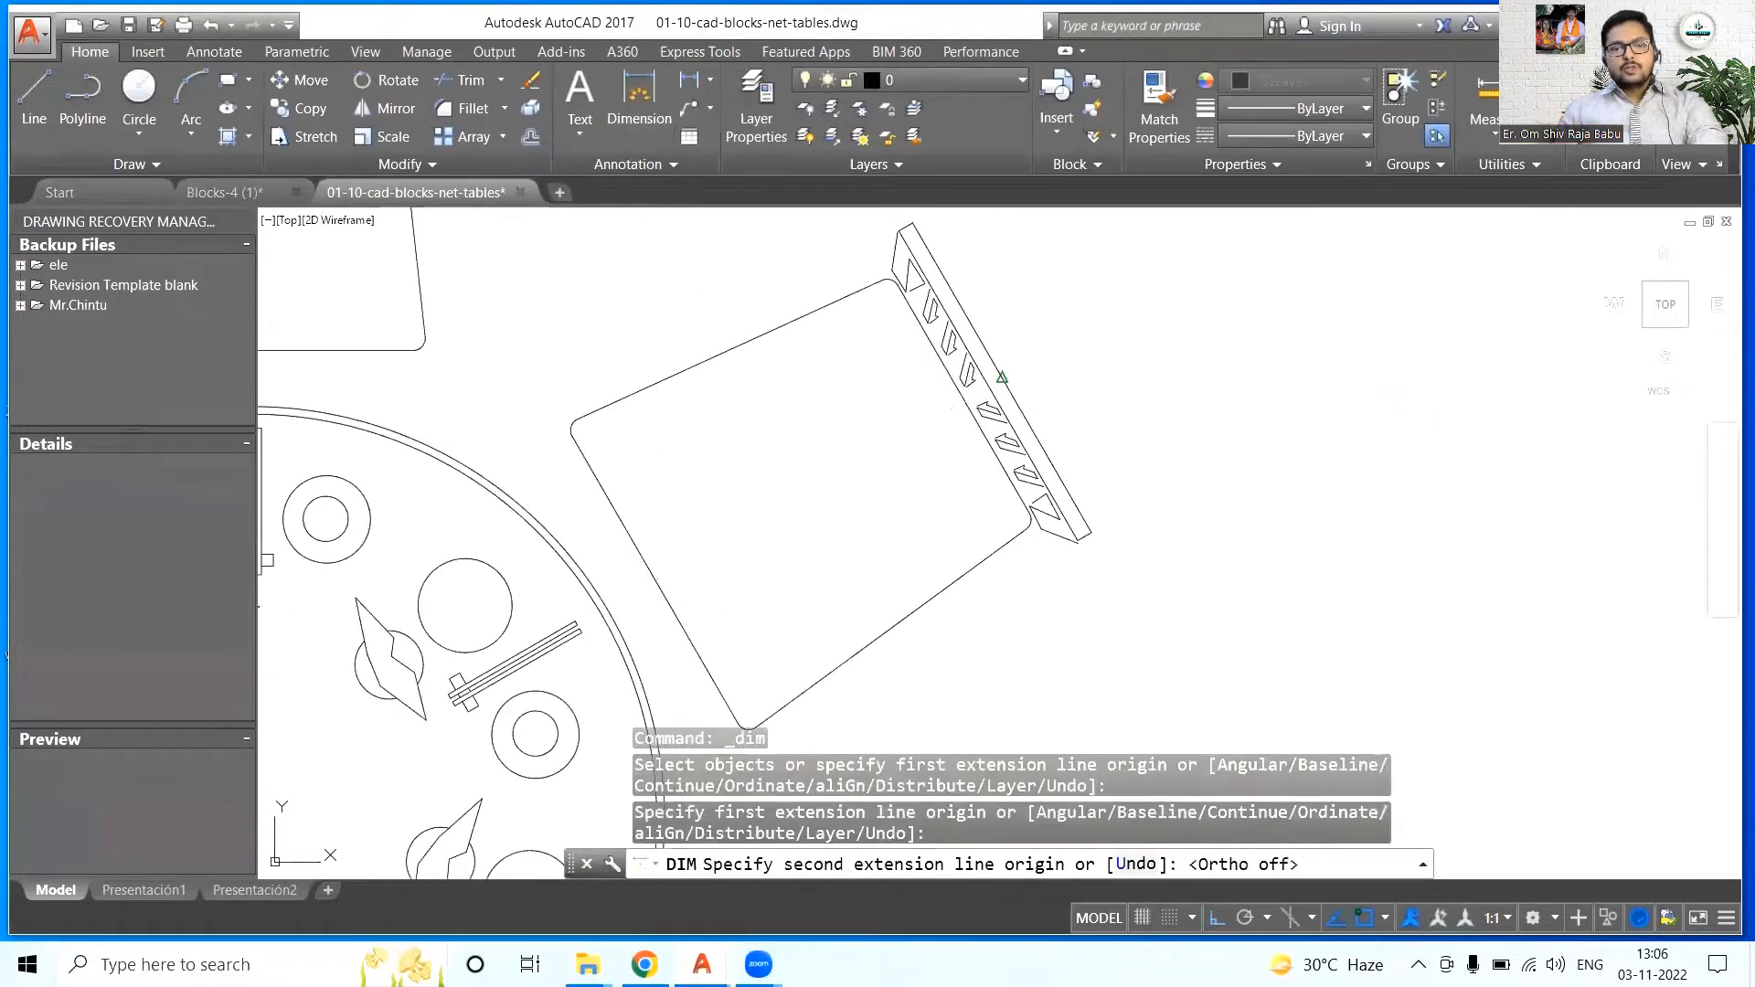
click(1002, 377)
click(1005, 379)
scroll(822, 484, up, 5)
key(Escape)
scroll(822, 487, down, 7)
click(825, 490)
click(822, 472)
key(Delete)
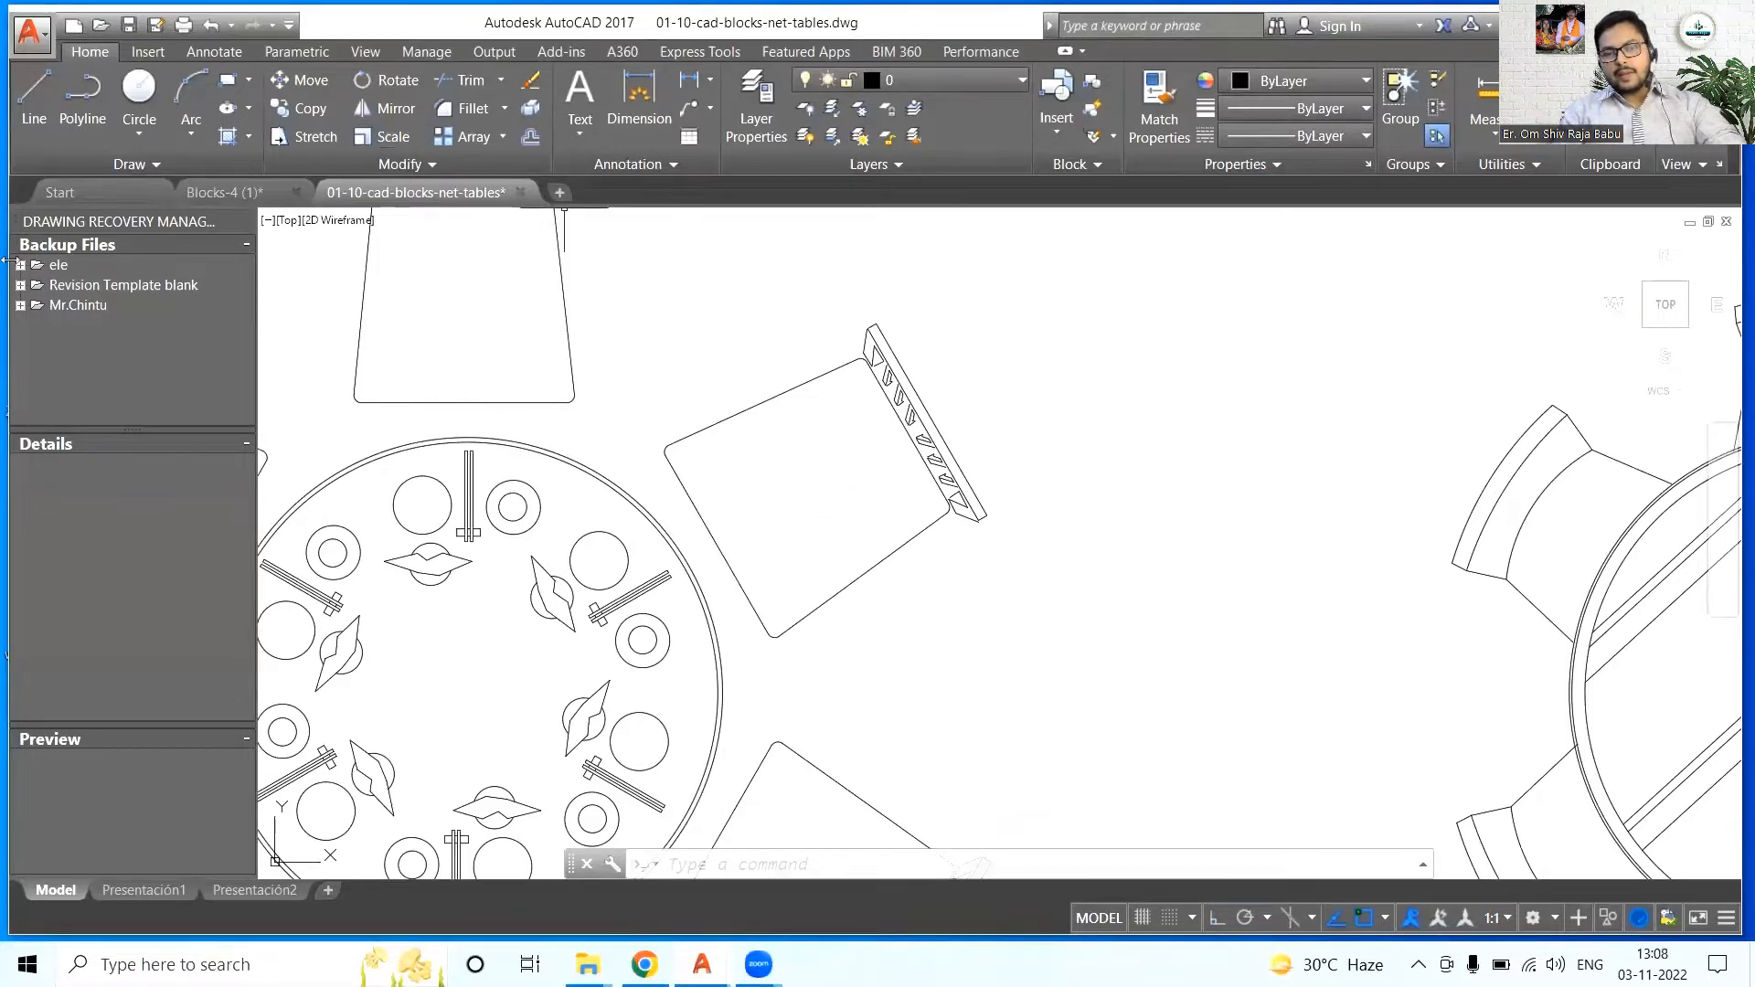
- Examine the other round and rectangular dining table blocks for alternatives to the six-chair set
scroll(827, 405, down, 2)
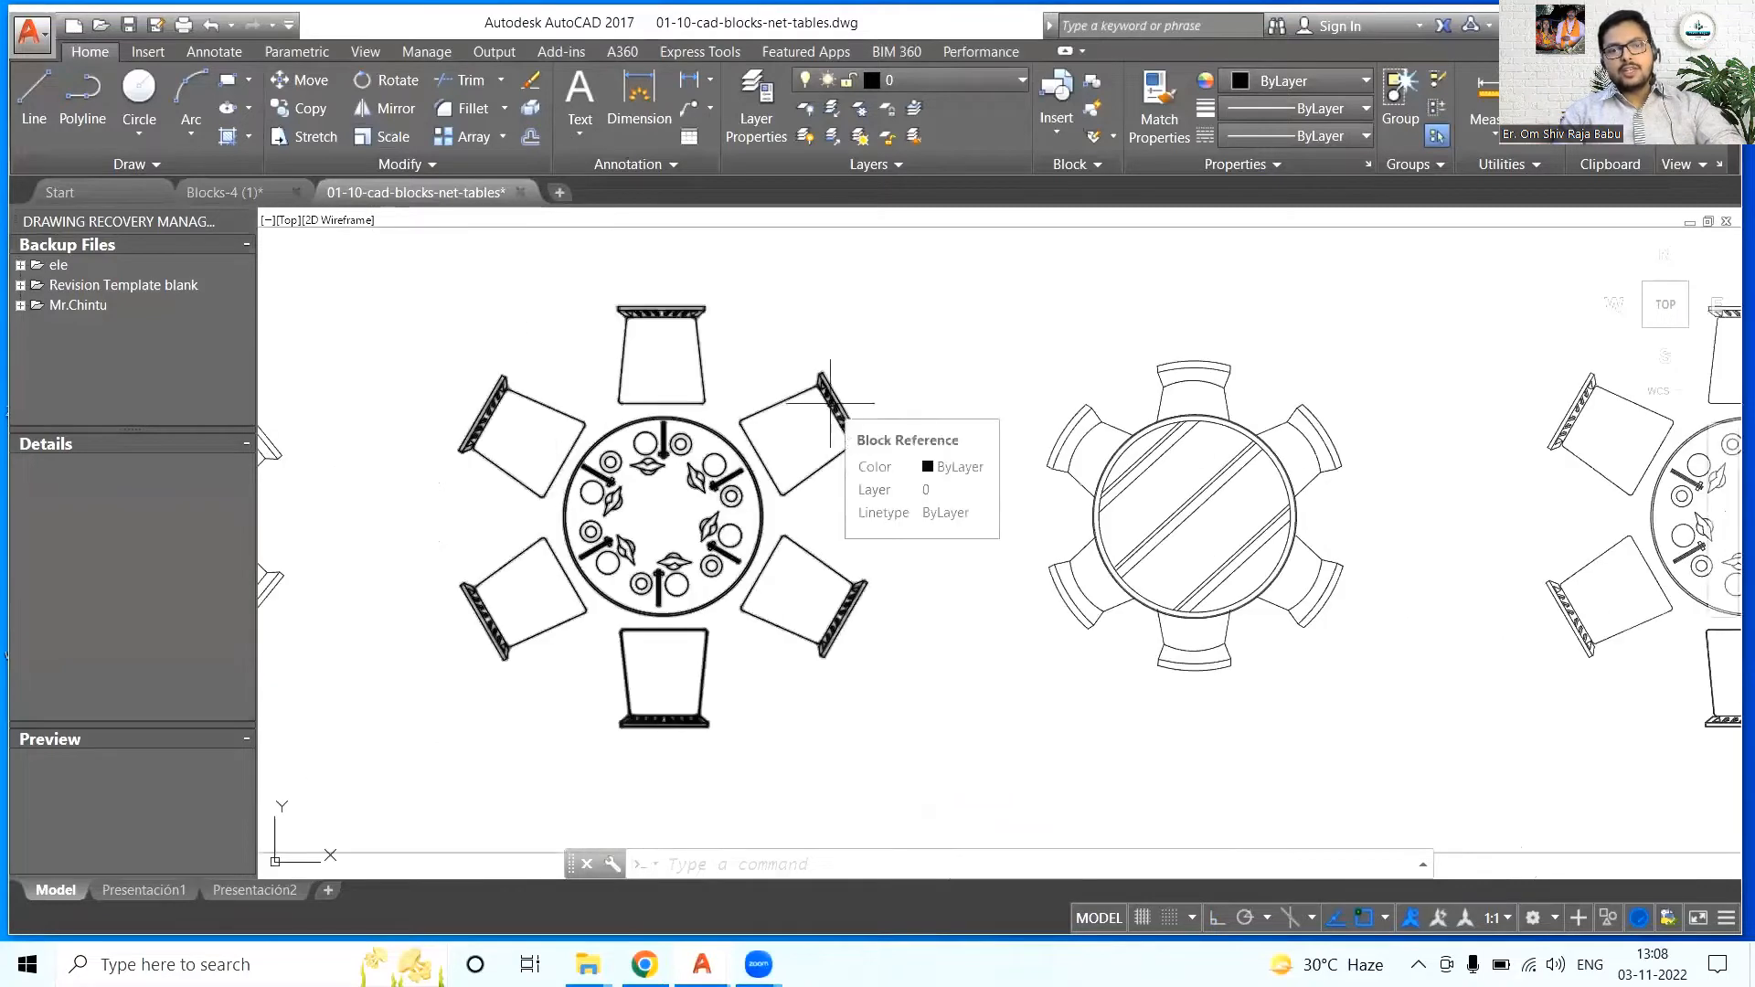
click(222, 191)
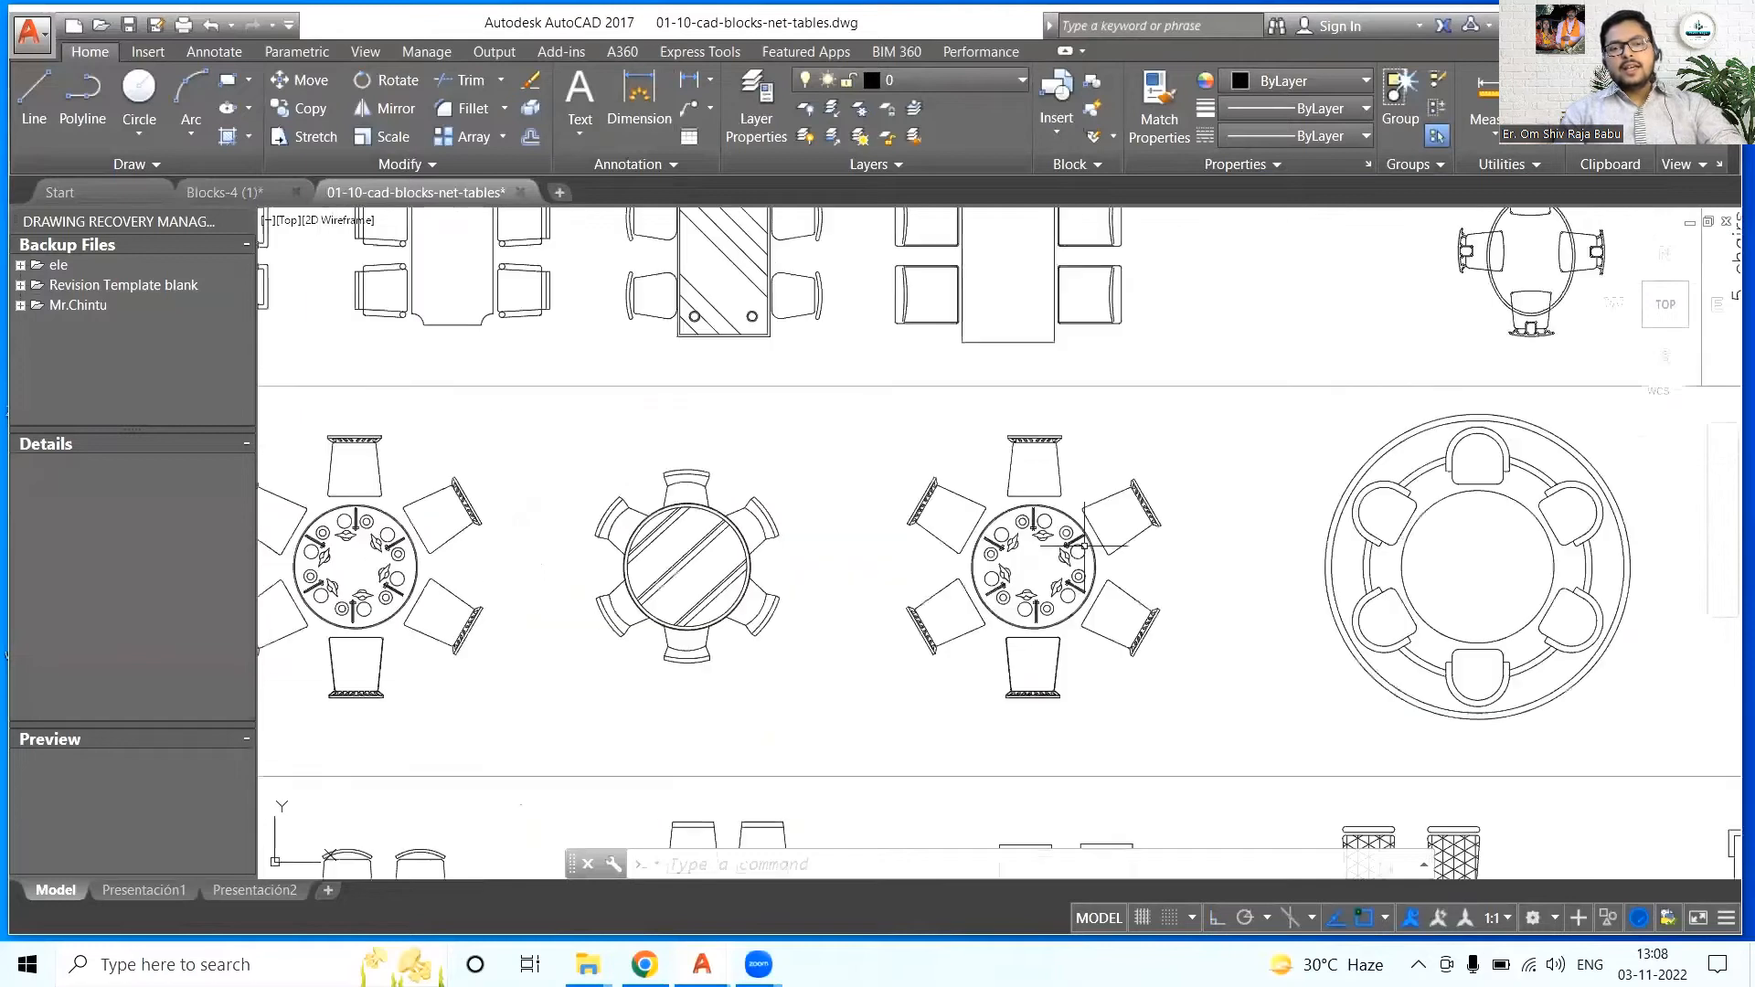
scroll(1084, 546, down, 3)
middle_drag(1127, 447, 485, 454)
scroll(1130, 812, up, 5)
middle_drag(1130, 813, 880, 665)
scroll(880, 665, down, 6)
scroll(641, 573, up, 5)
scroll(869, 622, down, 5)
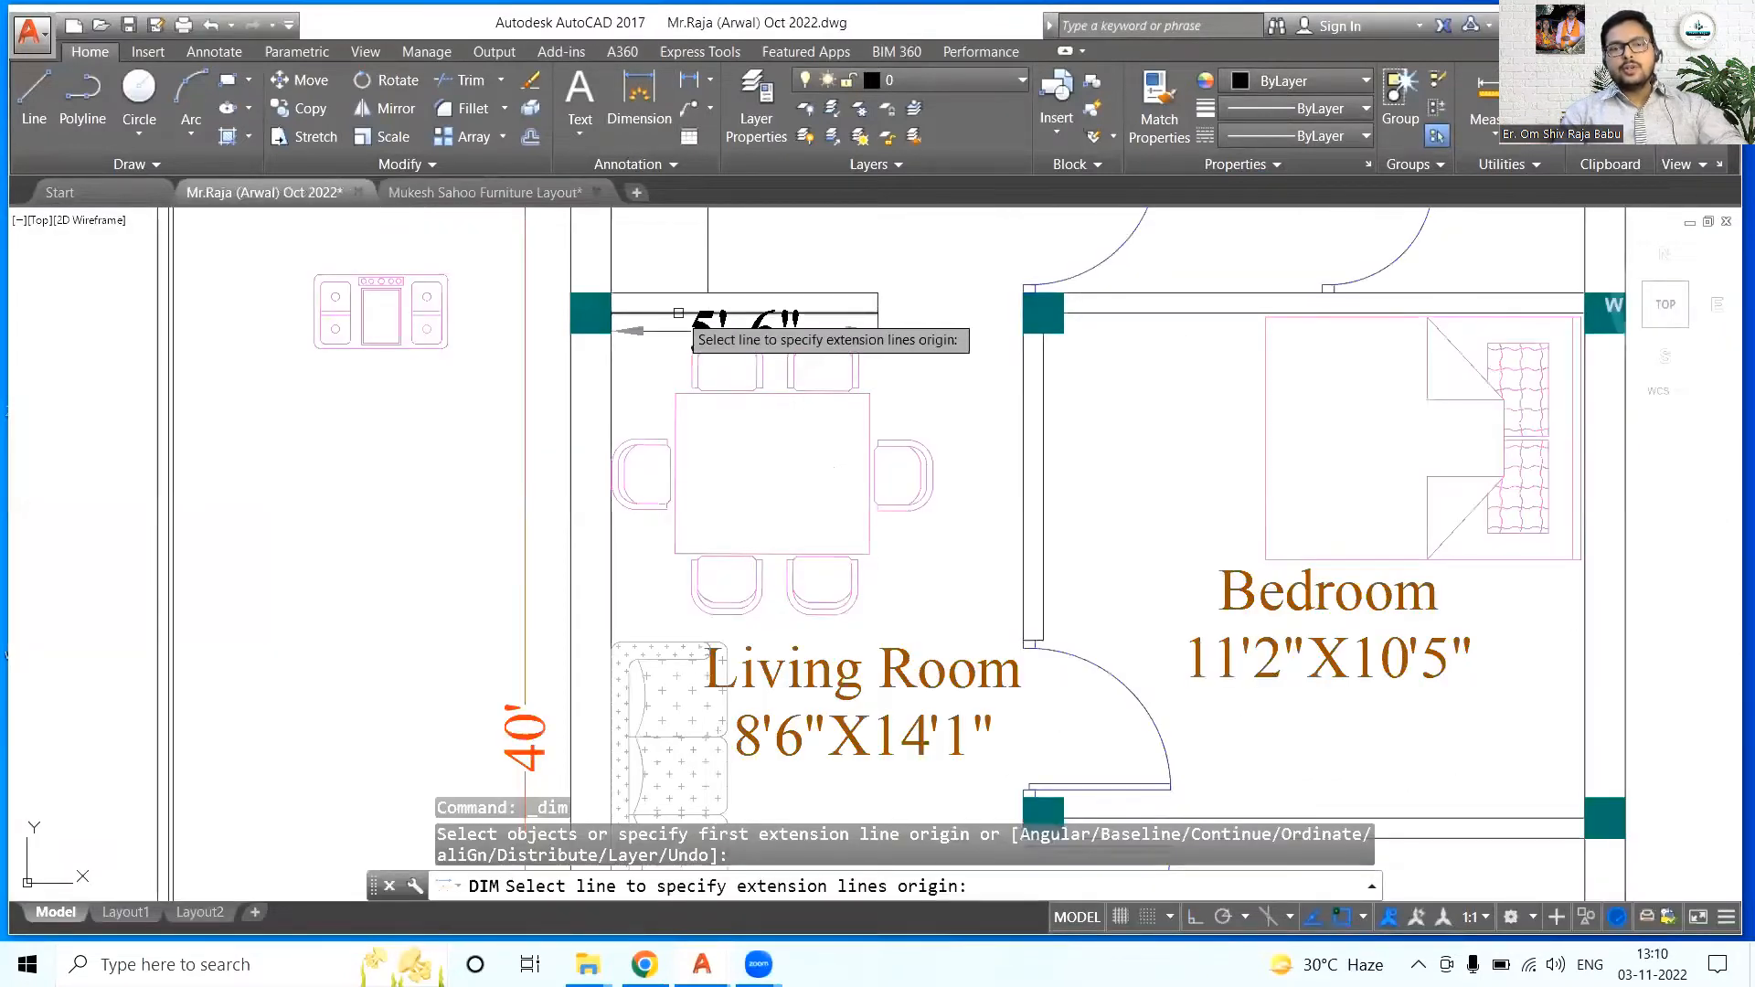
- Copy the glass-topped oval table with six chairs from the tables library and paste it beside the sheets of the house plan drawing
key(Escape)
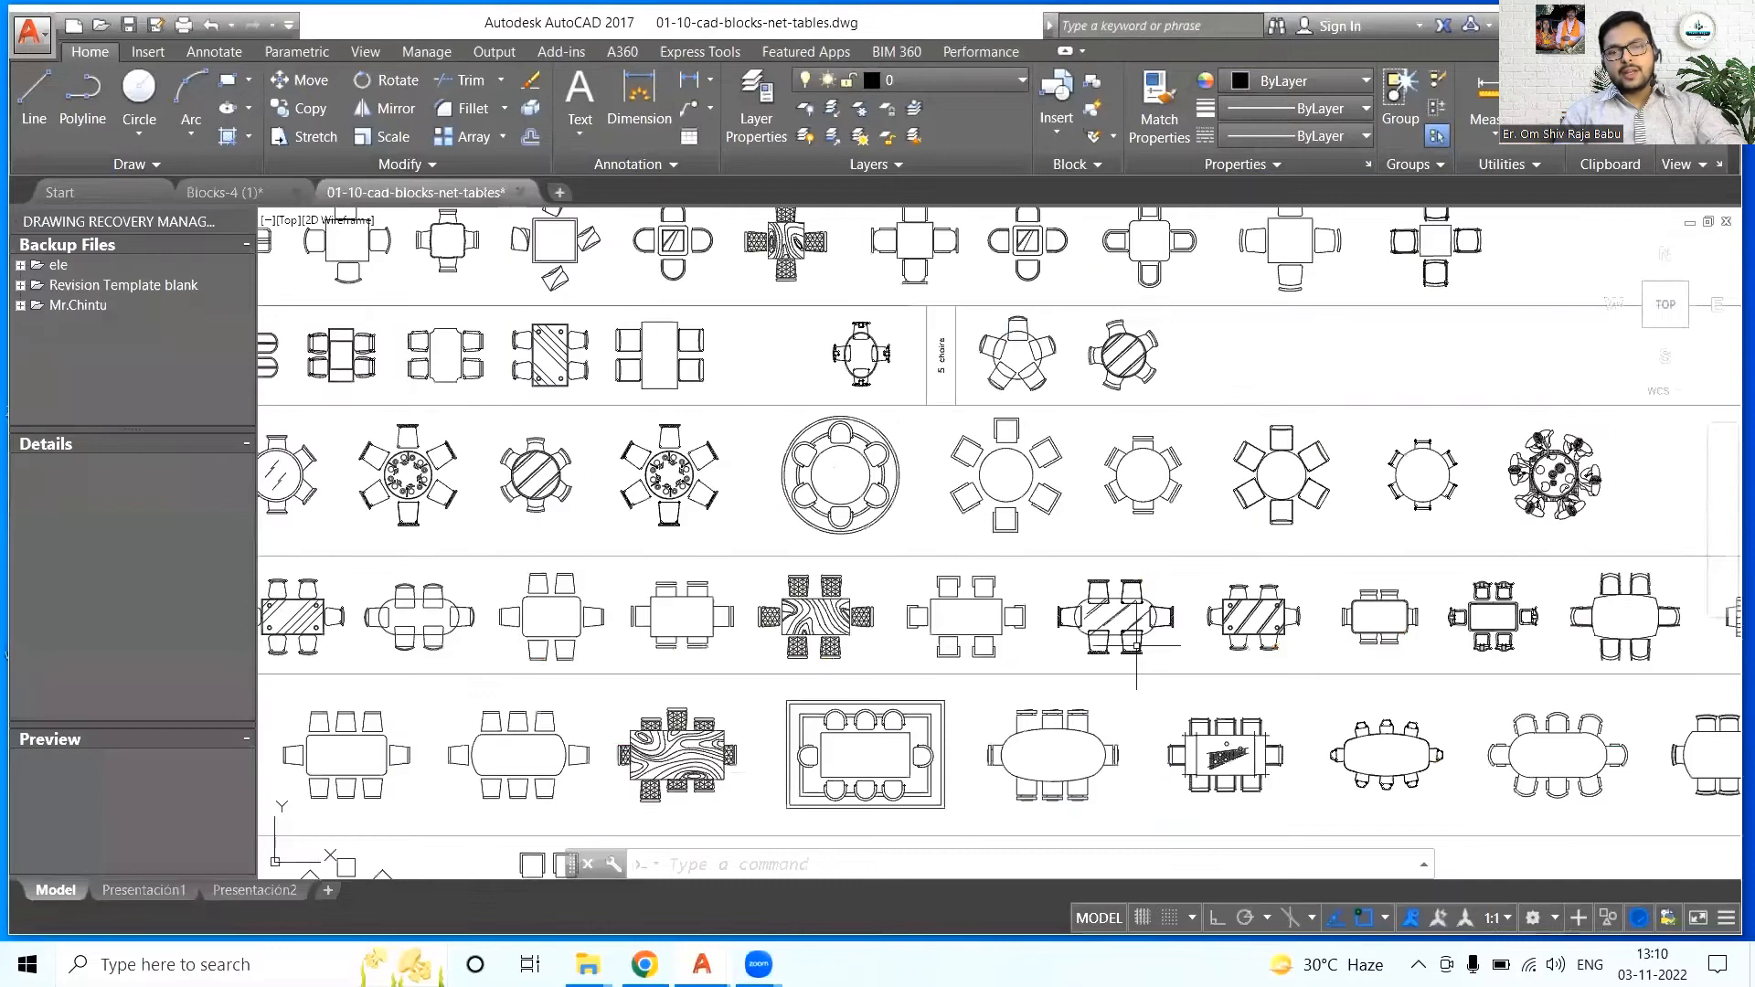
scroll(1136, 645, down, 2)
scroll(1141, 638, up, 7)
middle_drag(1141, 638, 757, 645)
click(757, 645)
key(ctrl+c)
click(701, 964)
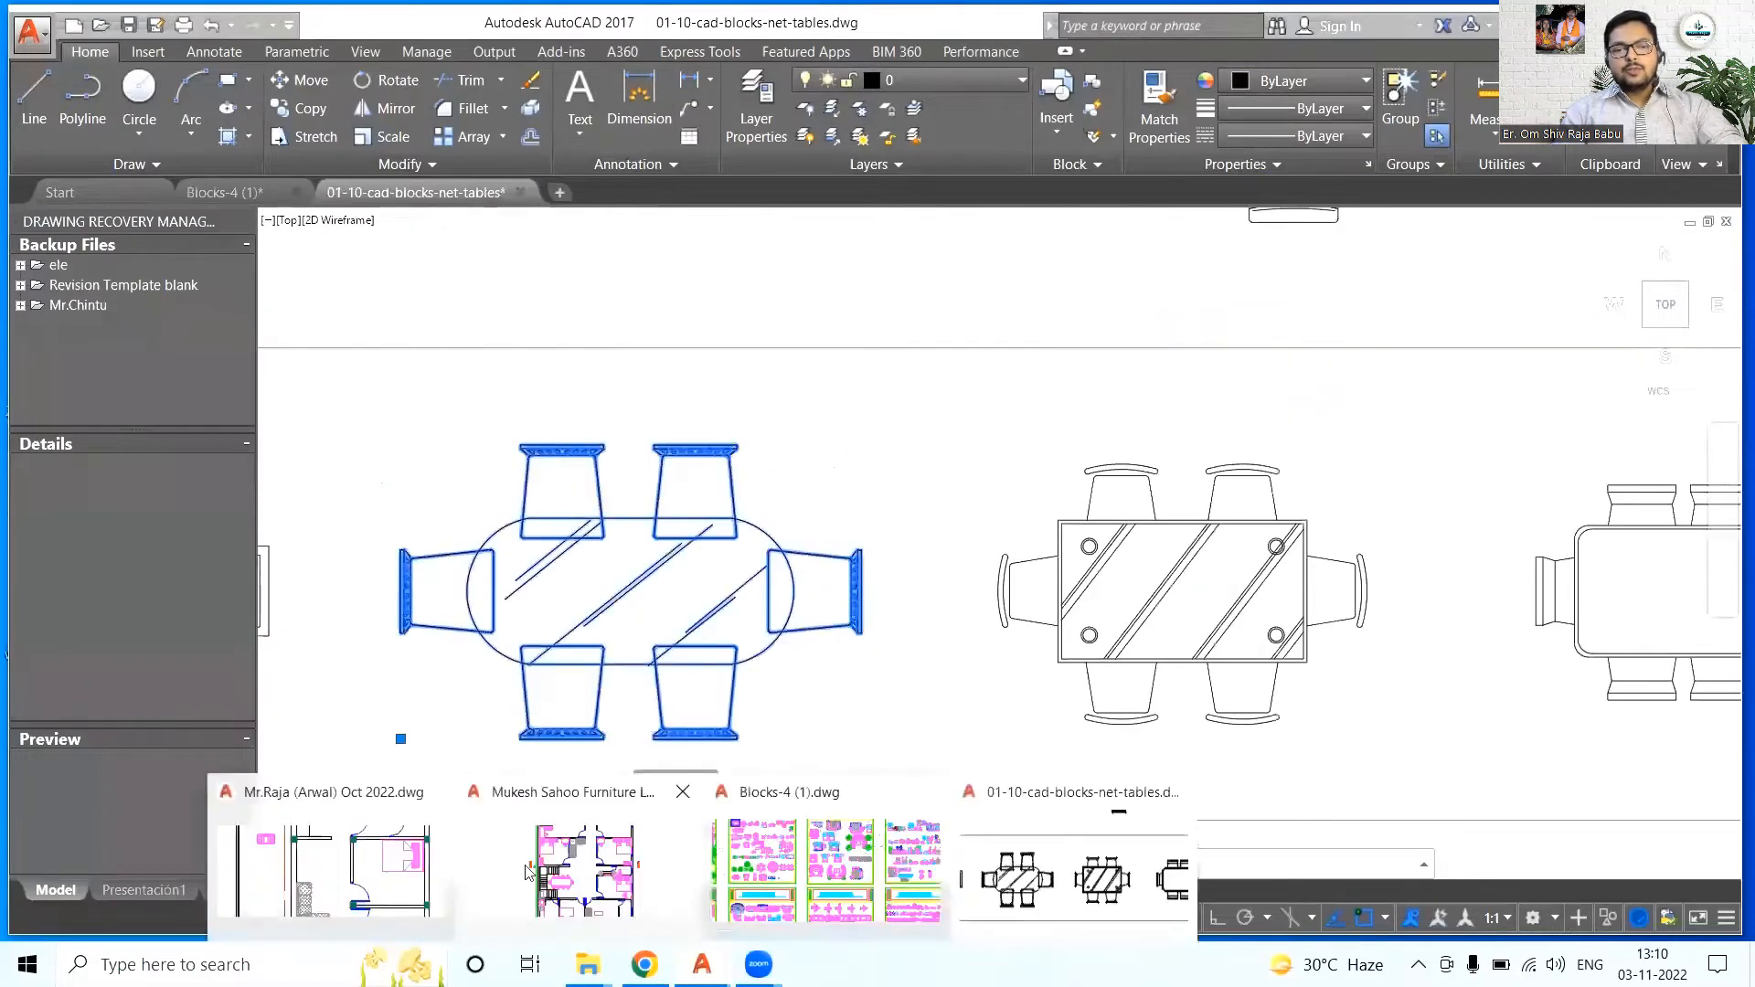
click(345, 850)
key(ctrl+v)
scroll(718, 652, down, 8)
click(914, 624)
- Draw a straight 3 ft reference line near the pasted oval table with Ortho on
text(l)
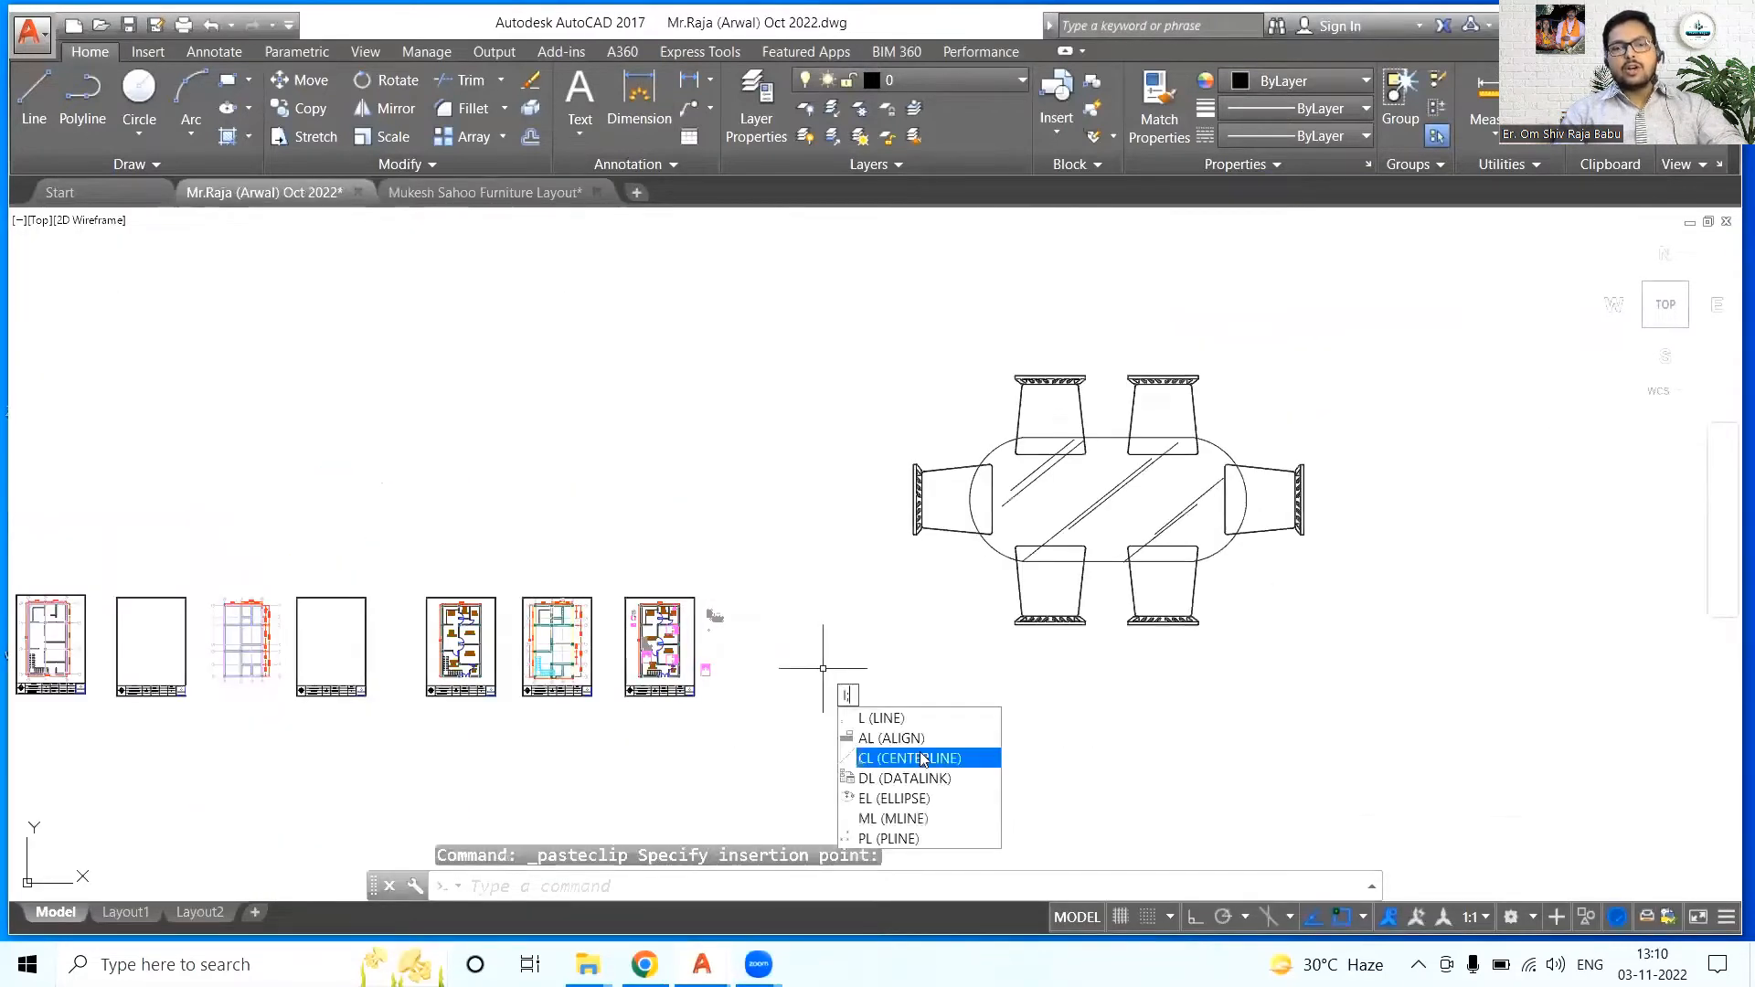
key(Return)
click(767, 624)
key(F8)
text(3')
key(Return)
key(Escape)
- Align the oval table set to the 3 ft reference line, scaling it so the tabletop's width matches the line
text(al)
key(Return)
click(1018, 429)
key(Return)
click(1108, 437)
scroll(766, 630, up, 10)
click(766, 486)
text(])
key(Return)
scroll(560, 673, down, 10)
scroll(982, 600, up, 8)
click(981, 599)
click(923, 593)
key(Return)
key(y)
key(Return)
- Erase the 3 ft reference line
scroll(830, 614, up, 10)
click(893, 604)
key(Delete)
- Explode the scaled oval table block into separate objects
scroll(1017, 510, down, 5)
key(Escape)
click(830, 370)
click(1149, 636)
key(x)
key(Return)
click(825, 431)
click(1143, 694)
text(b)
key(Return)
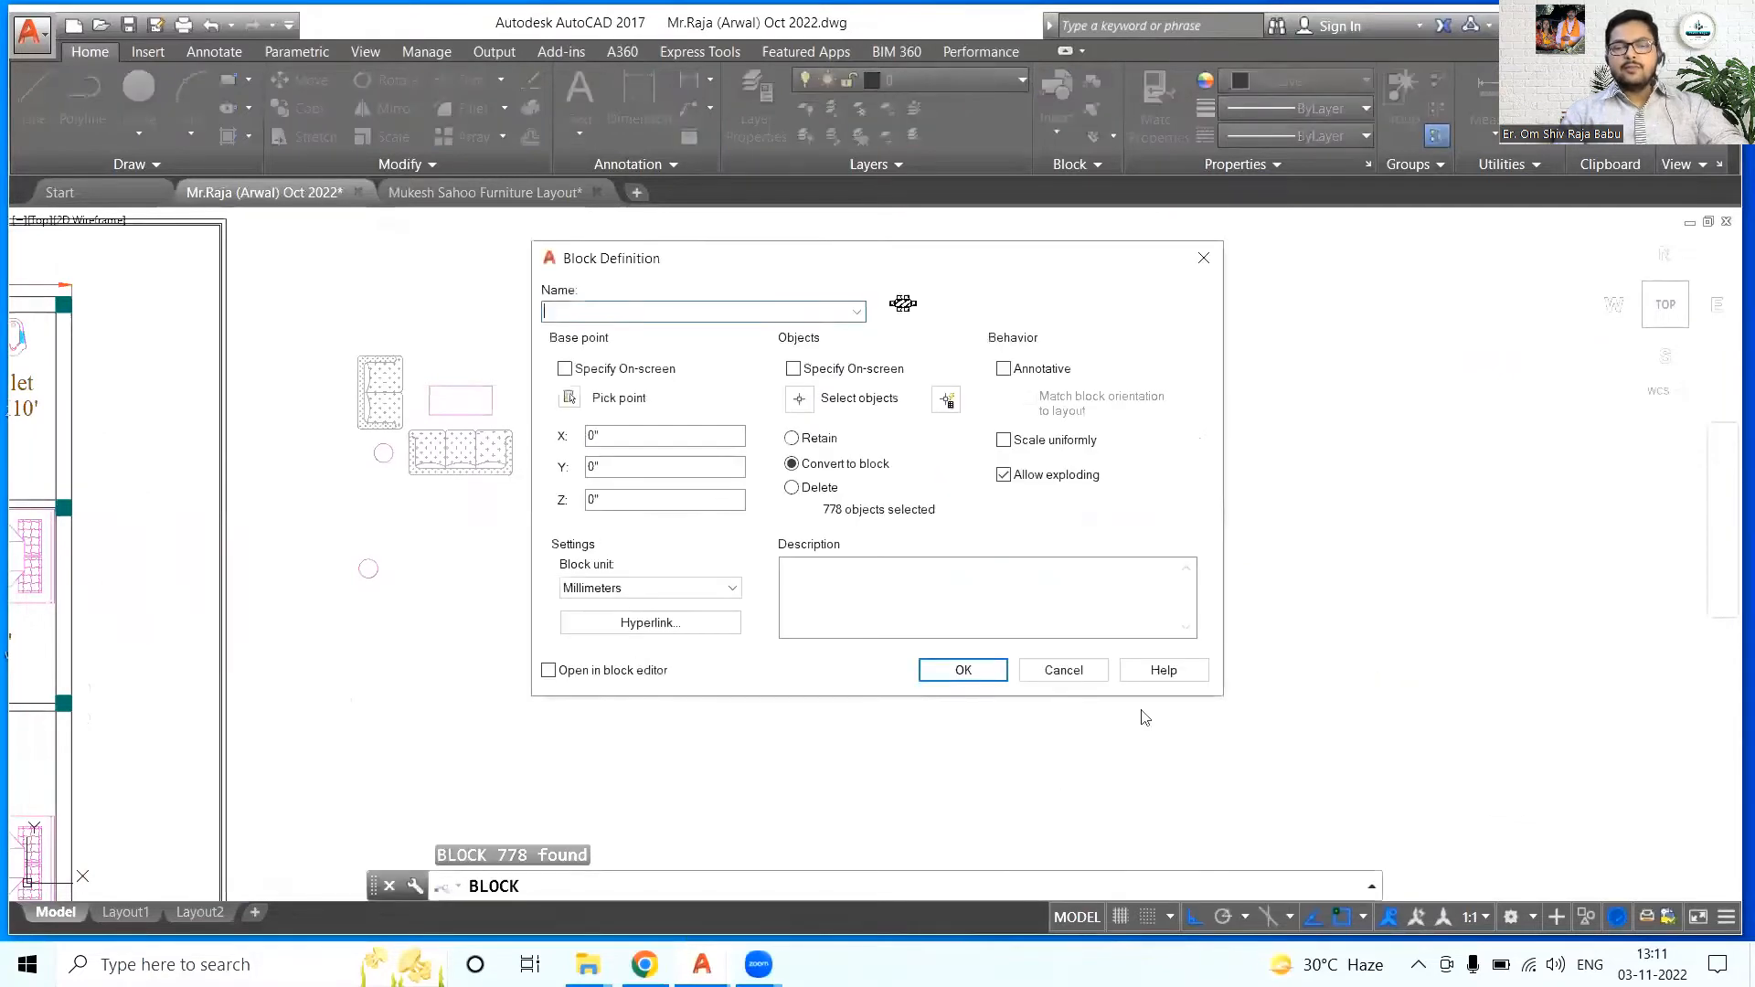
key(Escape)
- Move the chair at the right end of the oval table straight out, clear of the tabletop
scroll(1038, 585, up, 6)
click(1003, 445)
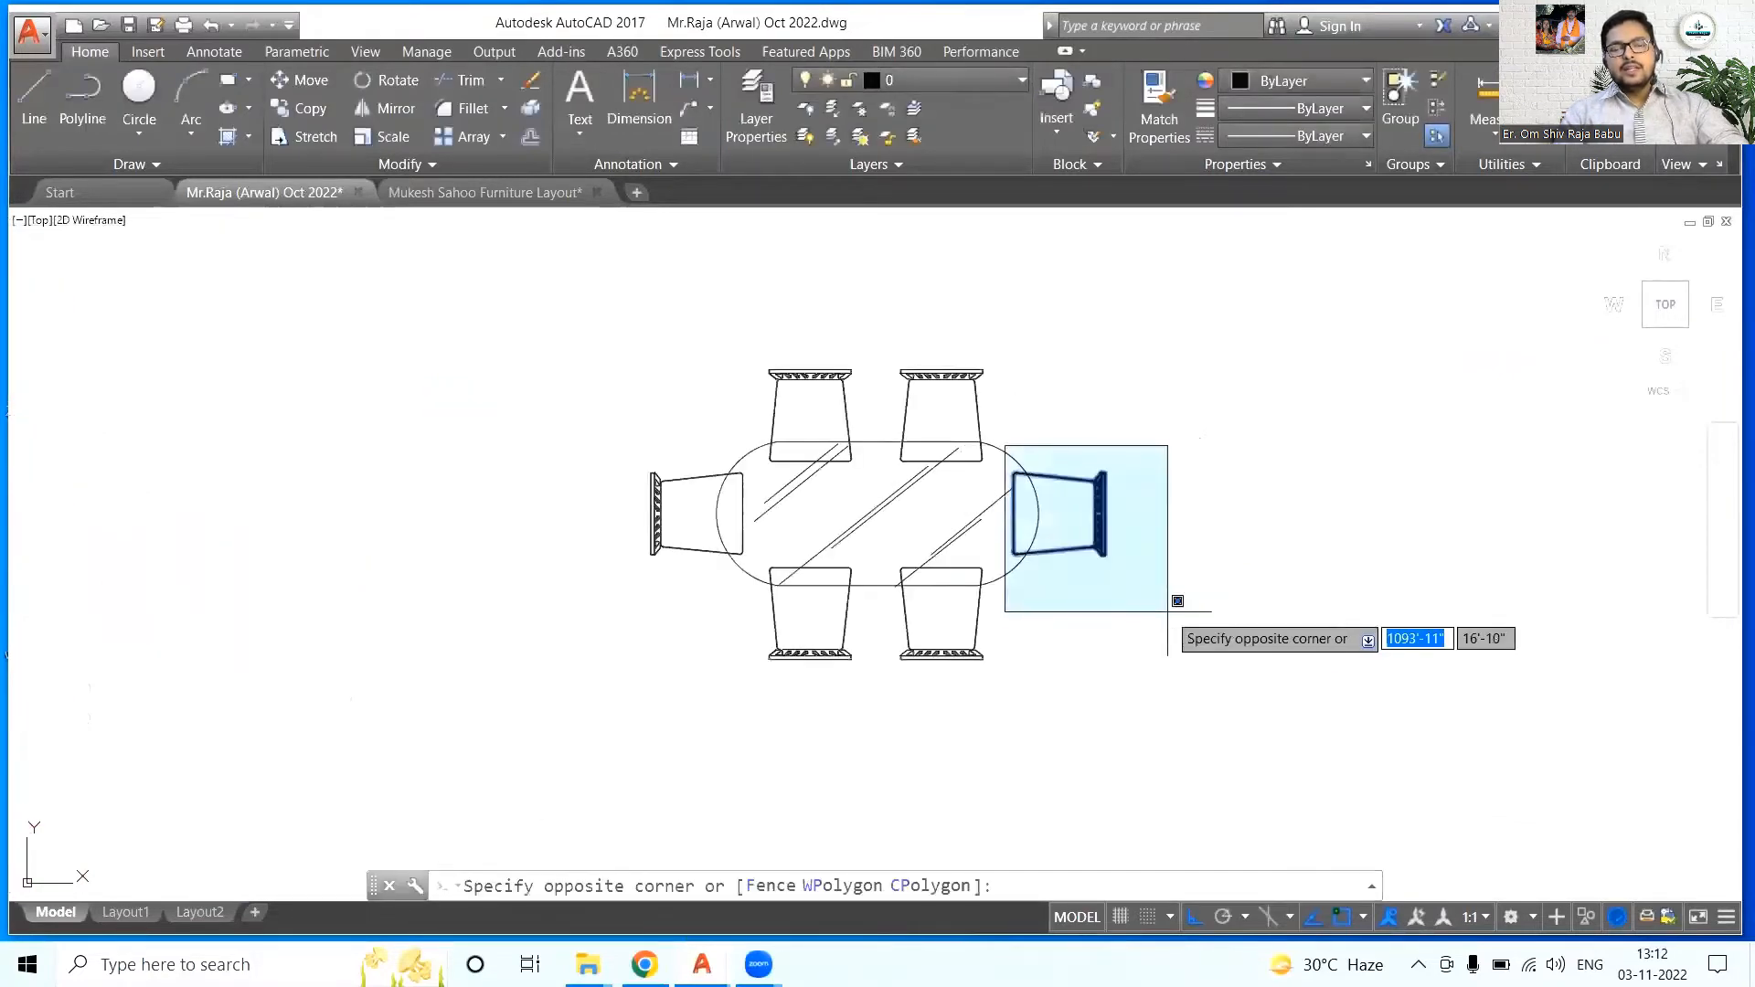
click(1167, 612)
click(304, 81)
click(819, 740)
click(989, 751)
scroll(797, 675, down, 2)
middle_drag(804, 682, 854, 655)
click(732, 434)
click(1026, 689)
text(b)
key(Return)
key(Escape)
- Move the chair at the left end of the oval table straight out, clear of the tabletop
scroll(718, 505, up, 2)
click(776, 491)
click(984, 724)
click(303, 82)
click(978, 271)
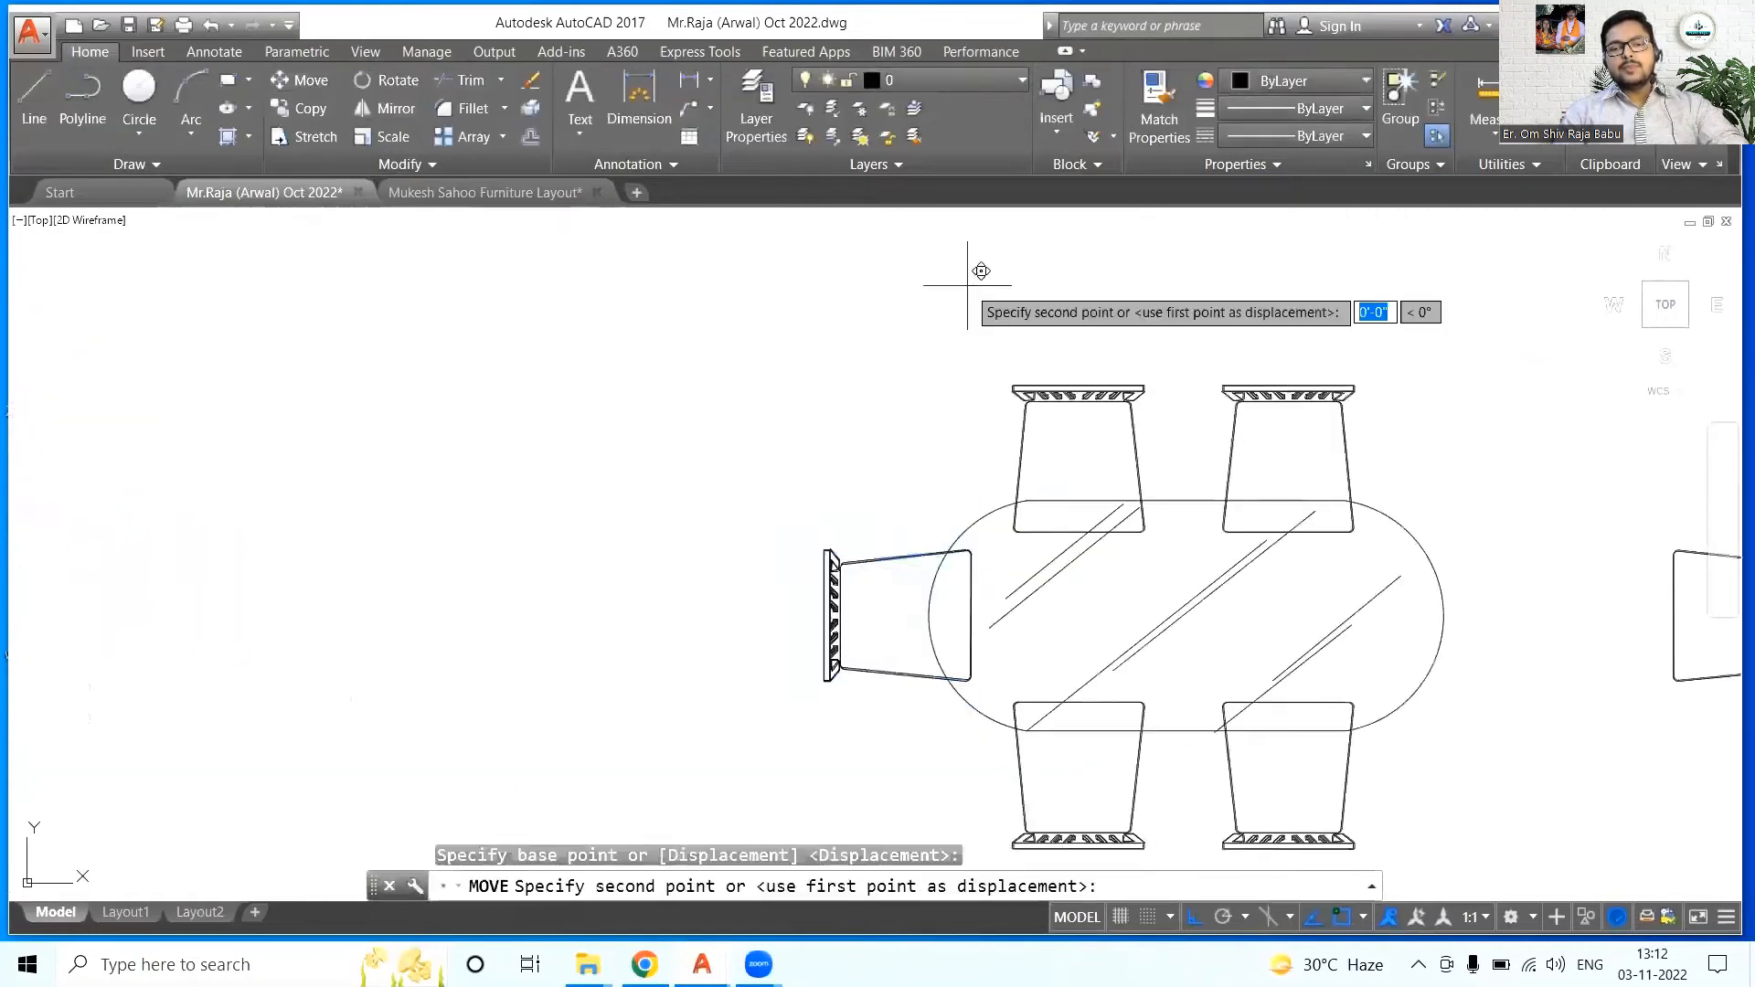
click(799, 278)
- Make the oval table and its four side chairs a block named Dining Table2, with a base point on the table's edge
click(900, 278)
click(1284, 702)
text(b)
key(Return)
text(Dining Table2)
click(570, 395)
click(1095, 578)
click(959, 673)
scroll(959, 674, down, 5)
middle_drag(224, 645, 631, 596)
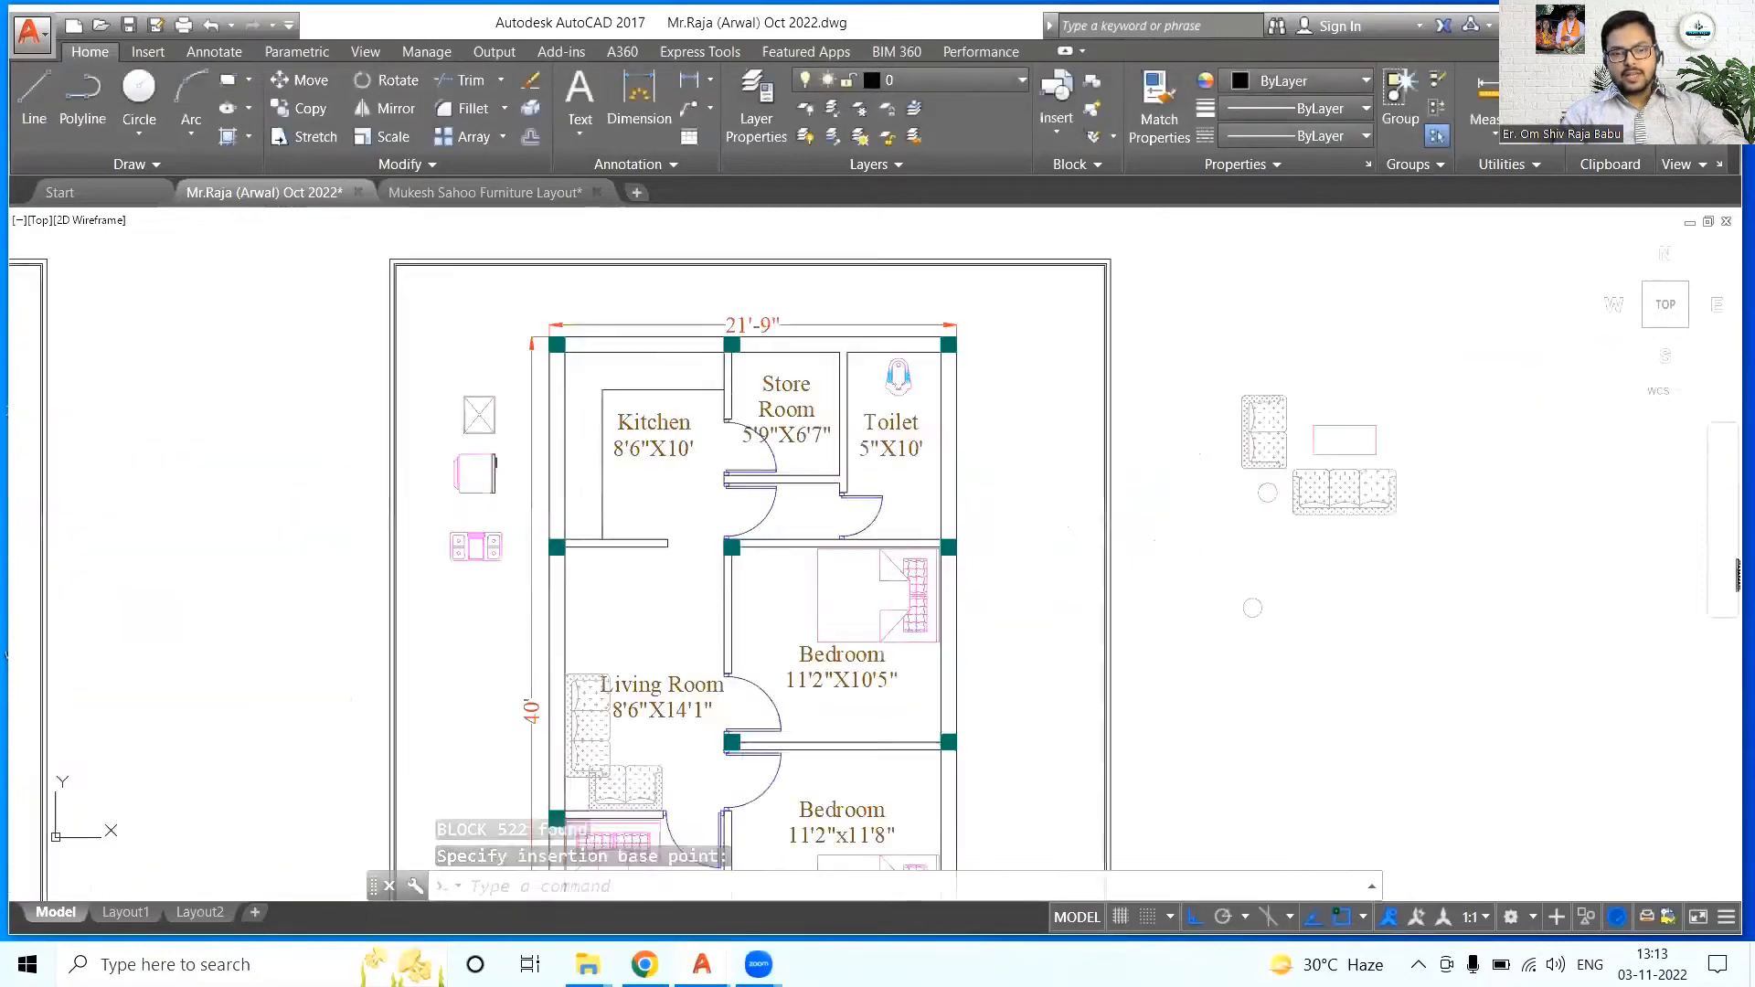
scroll(630, 596, down, 2)
click(1371, 596)
click(304, 82)
click(1426, 438)
key(Escape)
- Move the four-chair oval table block into the Living Room below the kitchen wall, with Ortho off
click(1394, 602)
click(1194, 917)
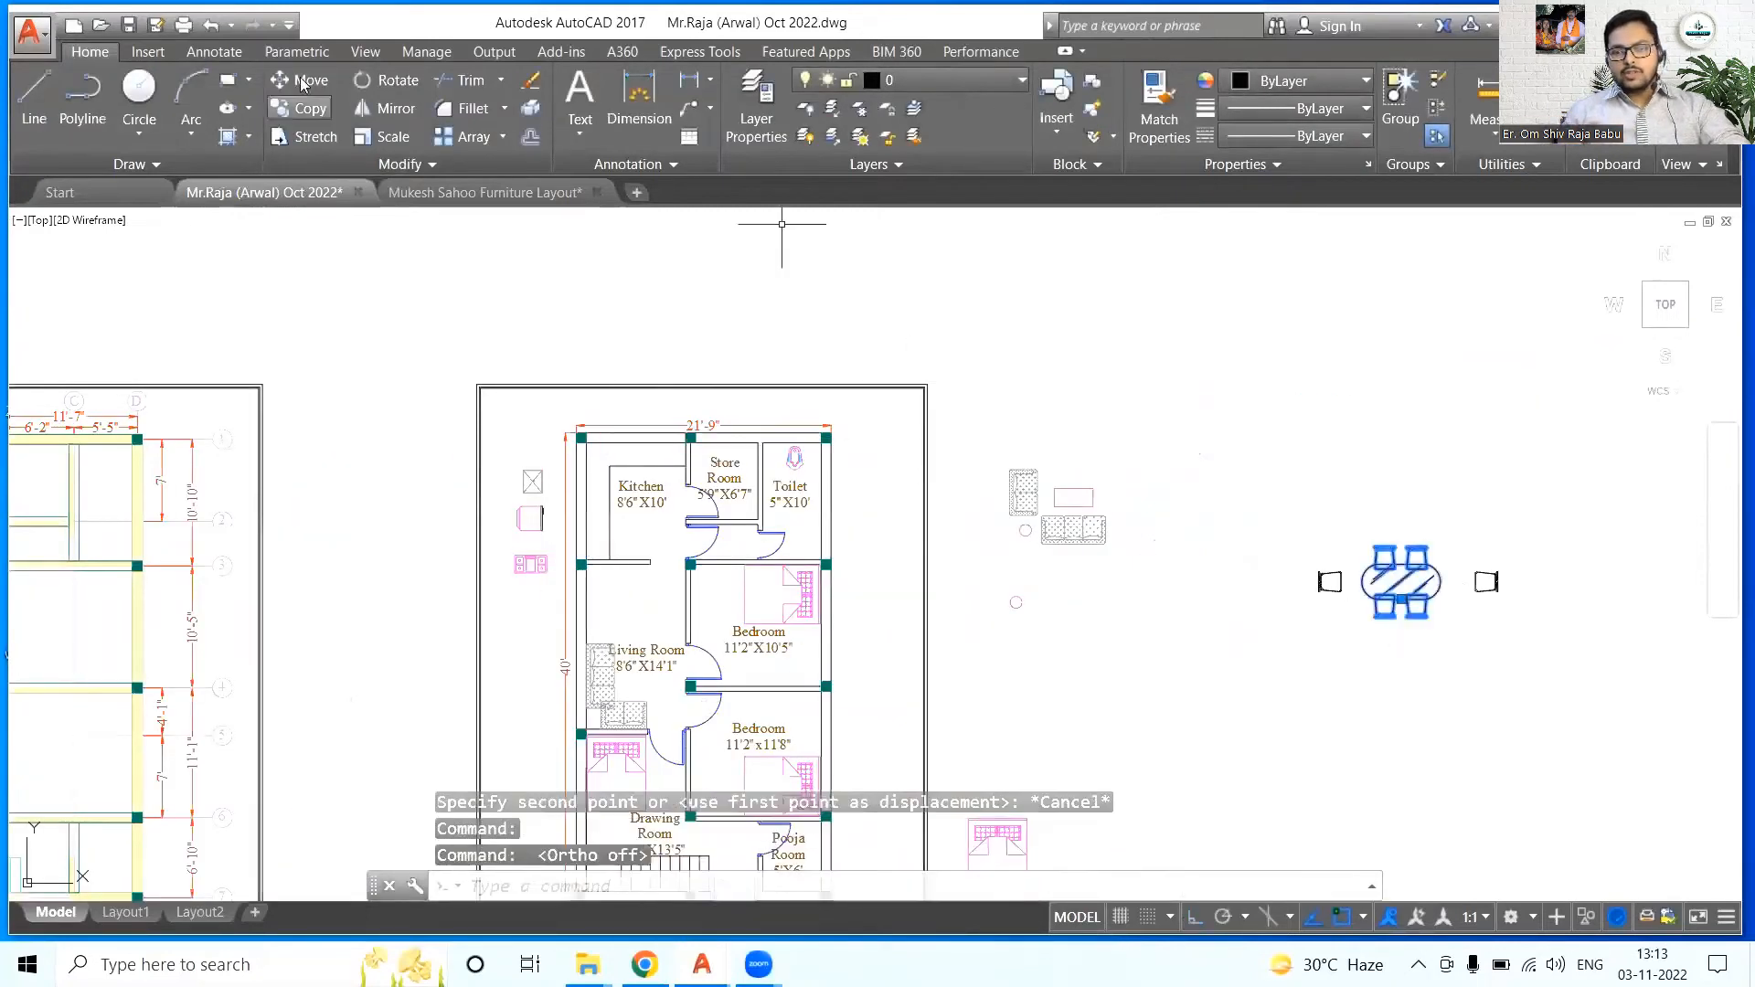
click(303, 81)
click(1506, 391)
click(742, 399)
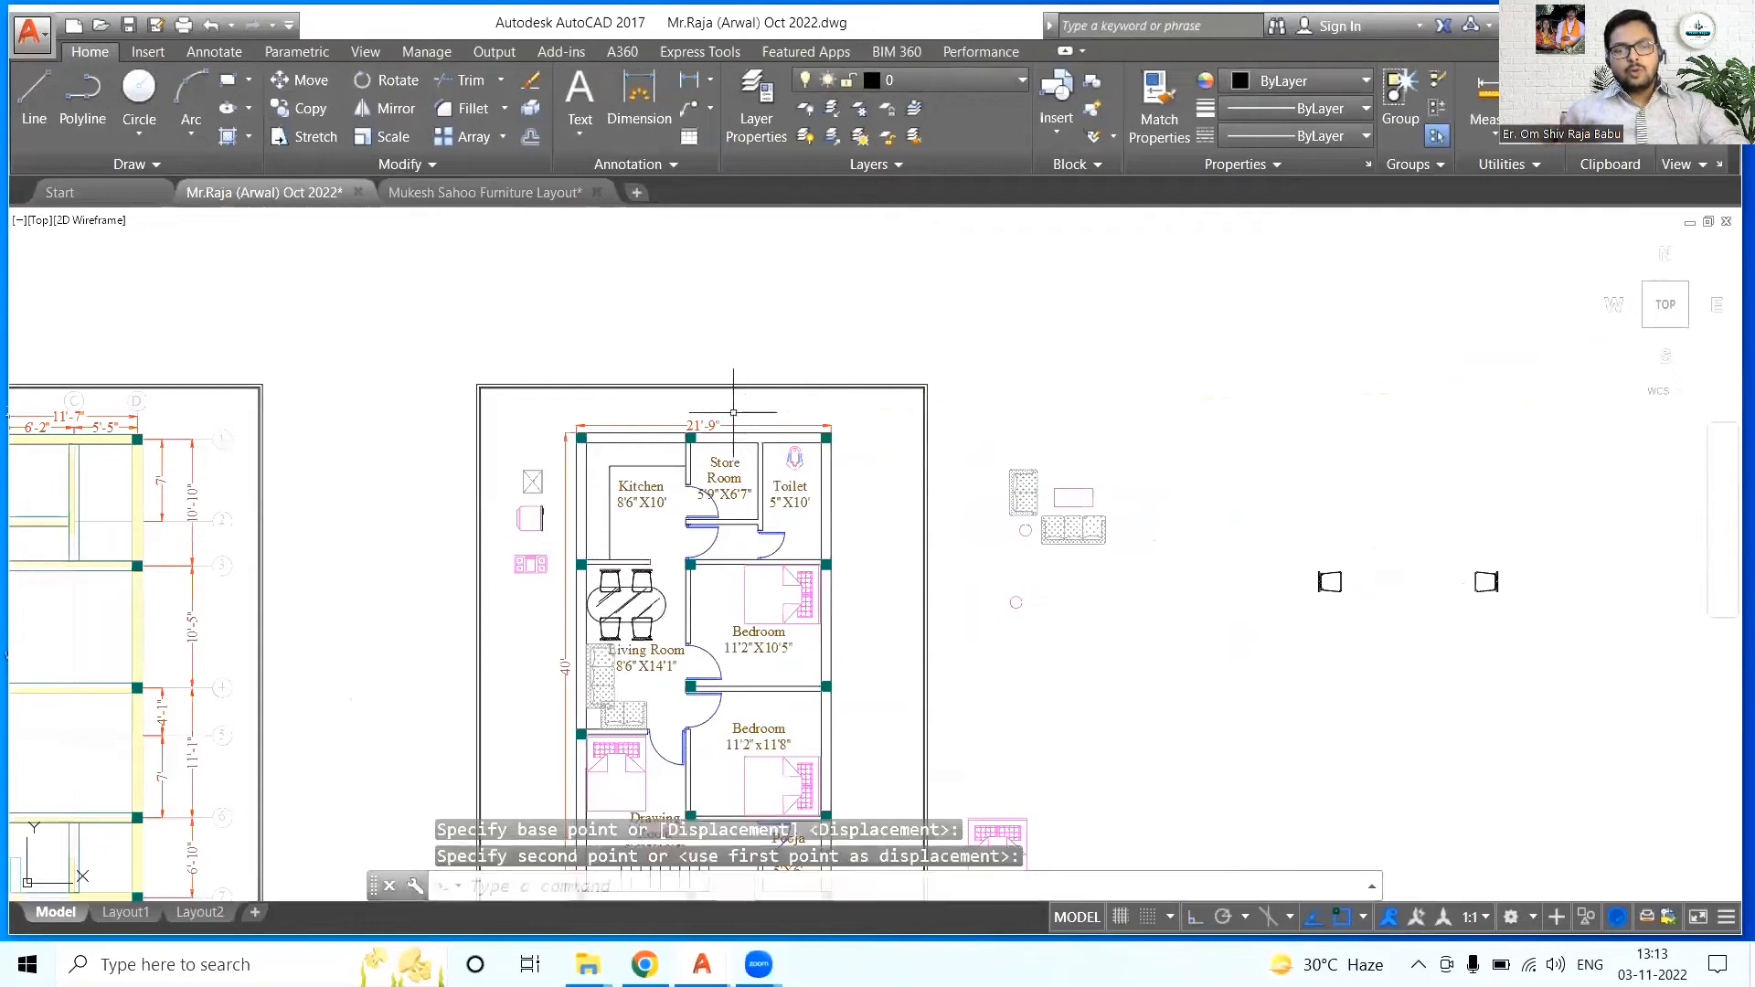
- Measure the clearance between the end of the oval table and the bedroom wall
scroll(571, 614, up, 5)
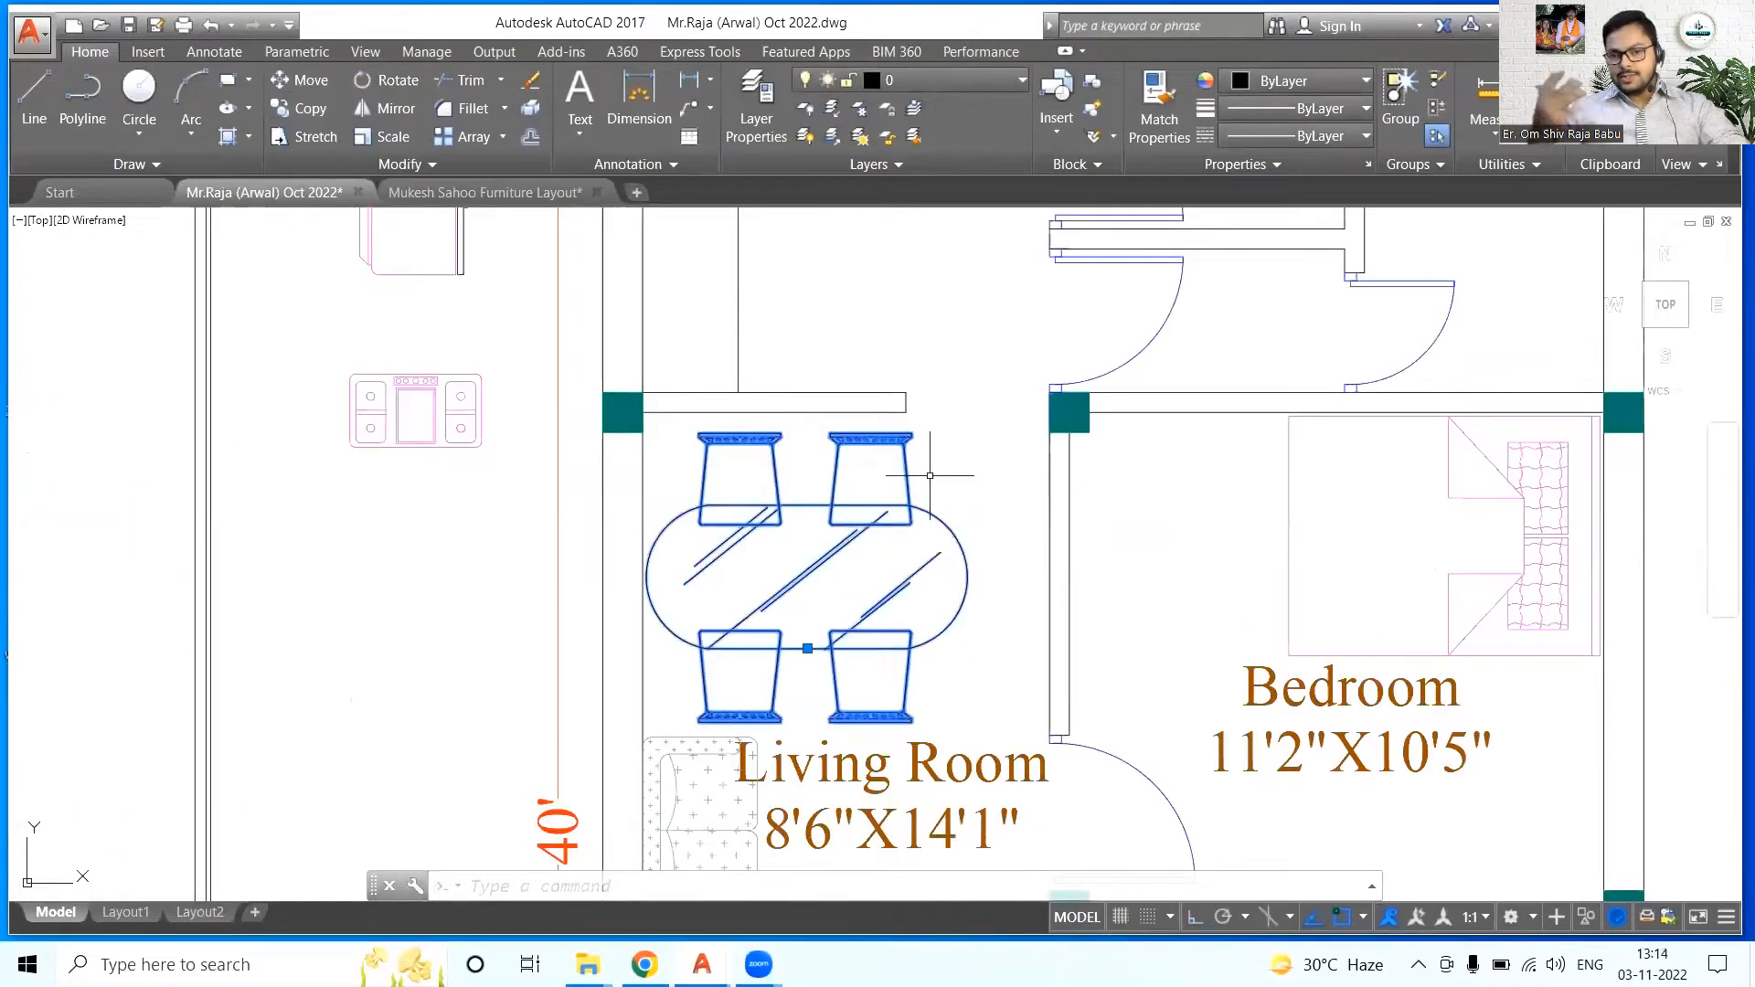
key(Escape)
click(639, 99)
click(967, 577)
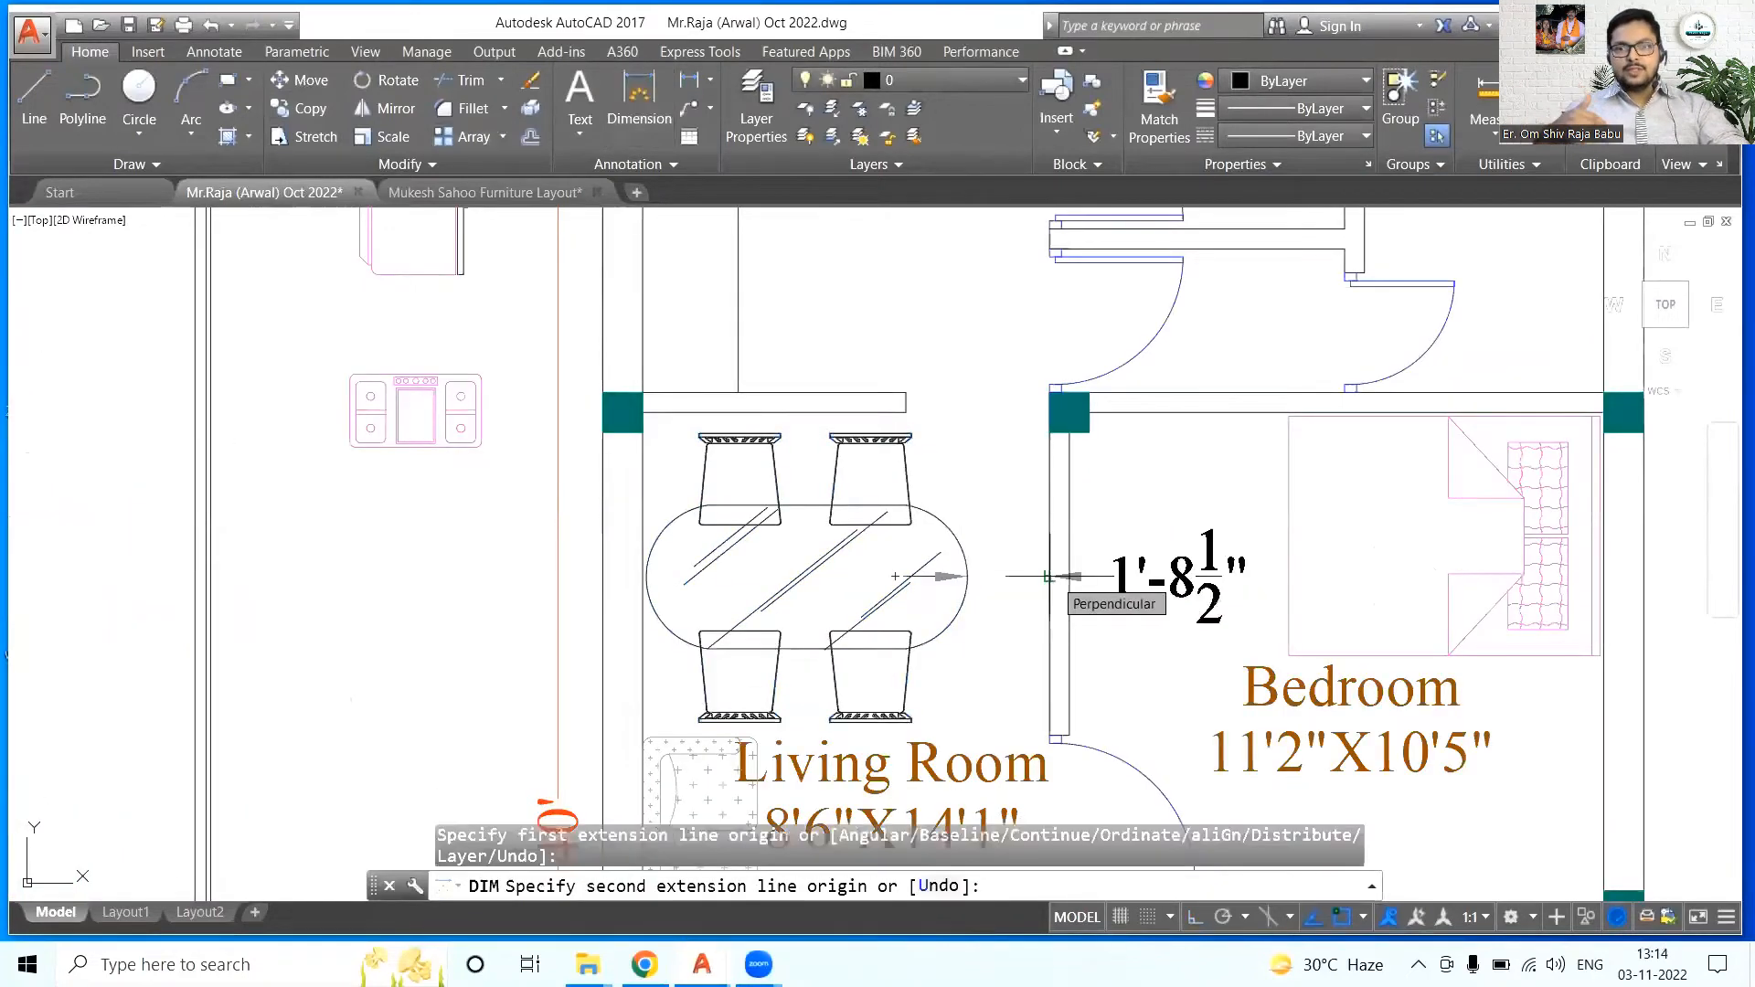
key(Escape)
- Erase the two-seat sofa from the Living Room
scroll(859, 504, down, 3)
scroll(677, 519, down, 3)
scroll(820, 743, up, 3)
click(779, 676)
key(Delete)
- Move the Living Room label slightly down and to the right
click(759, 532)
click(304, 82)
click(425, 458)
click(445, 485)
- Move the remaining Living Room sofa straight down against the Drawing Room partition wall
click(674, 571)
click(304, 82)
scroll(656, 702, up, 2)
click(674, 662)
click(673, 749)
click(738, 653)
text(m)
key(Return)
click(837, 669)
key(Escape)
- With Ortho on, shift the Living Room sofa 1 inch off the outer wall and nudge it away from the partition wall
click(1194, 917)
click(739, 681)
key(Return)
click(845, 683)
text(1)
key(Return)
click(739, 714)
key(Return)
click(931, 675)
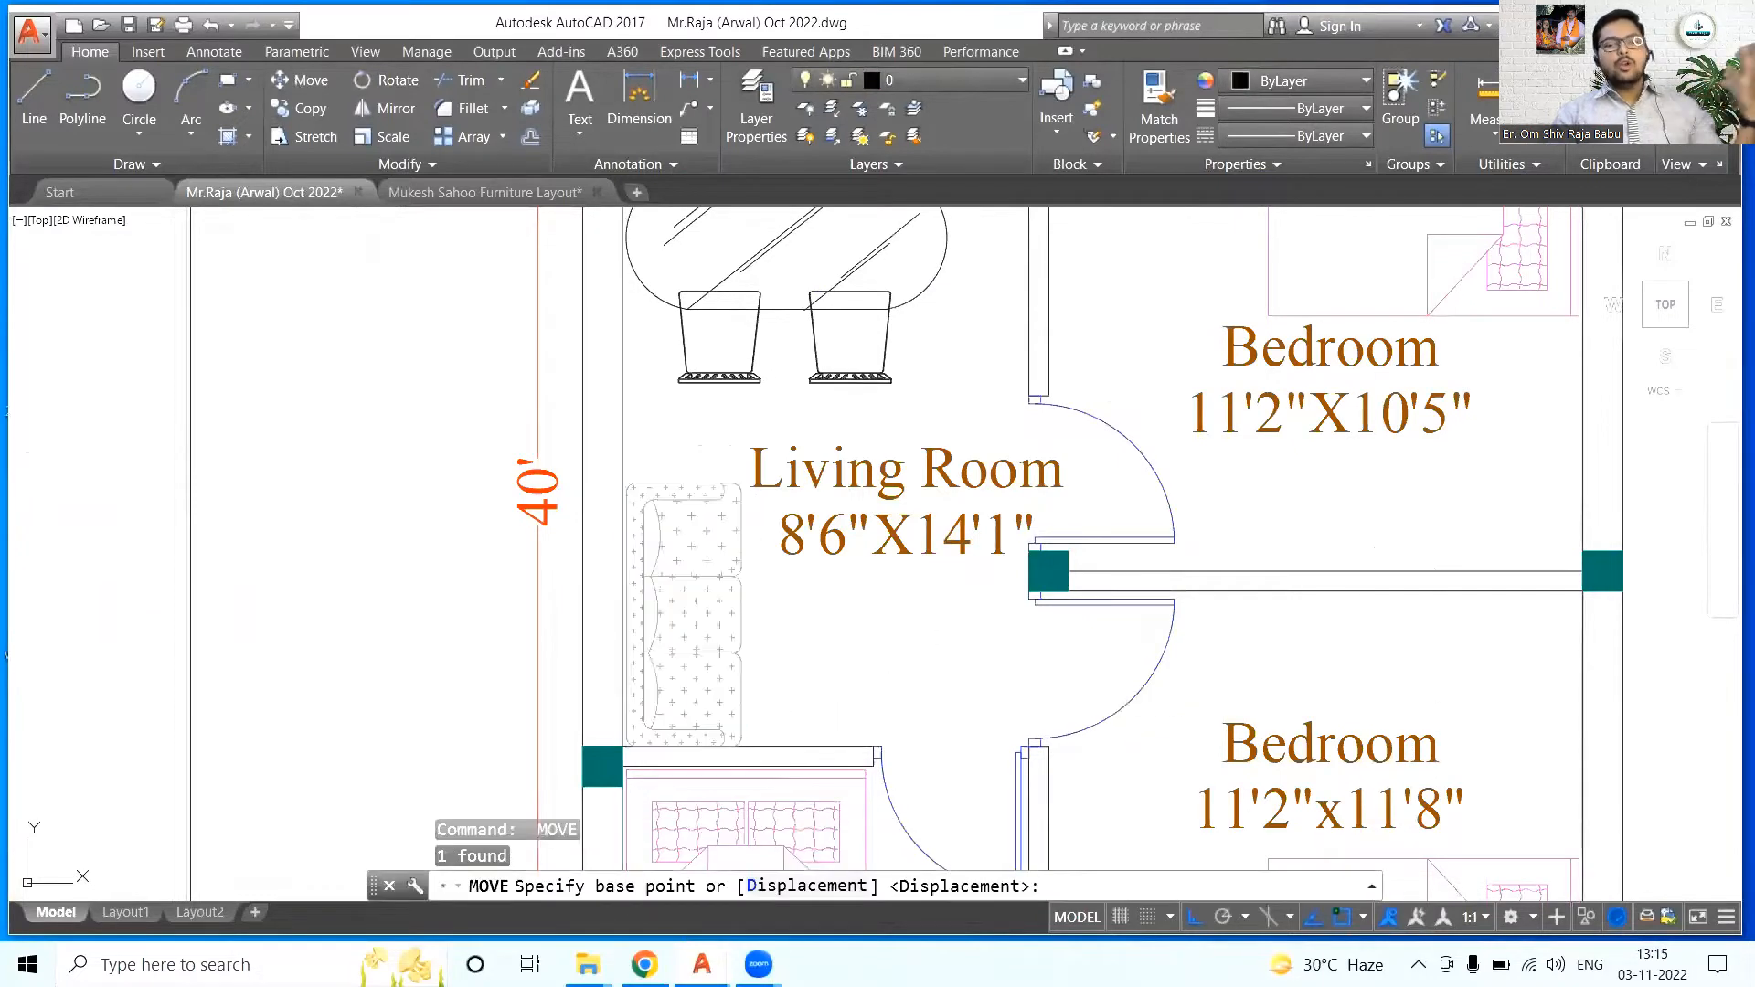
click(835, 681)
click(835, 678)
- Rotate the oval dining table block 270° about its centre so it runs lengthwise along the Living Room
scroll(836, 677, down, 2)
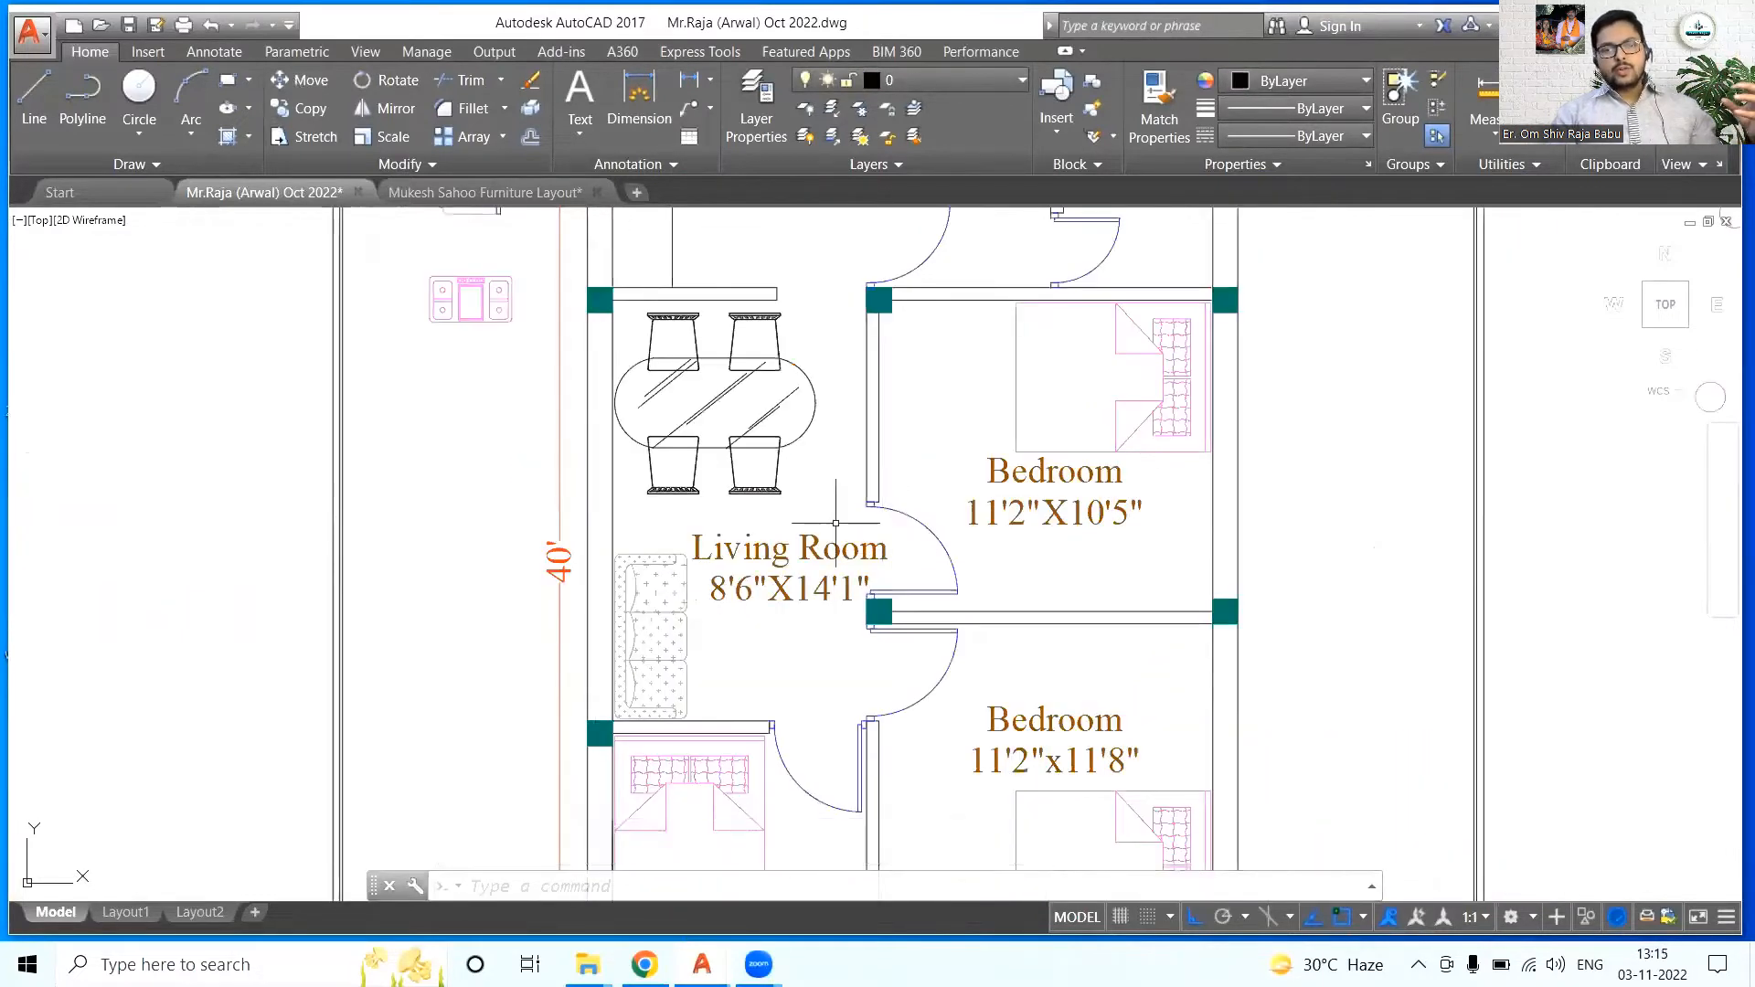
click(777, 360)
click(388, 80)
click(714, 401)
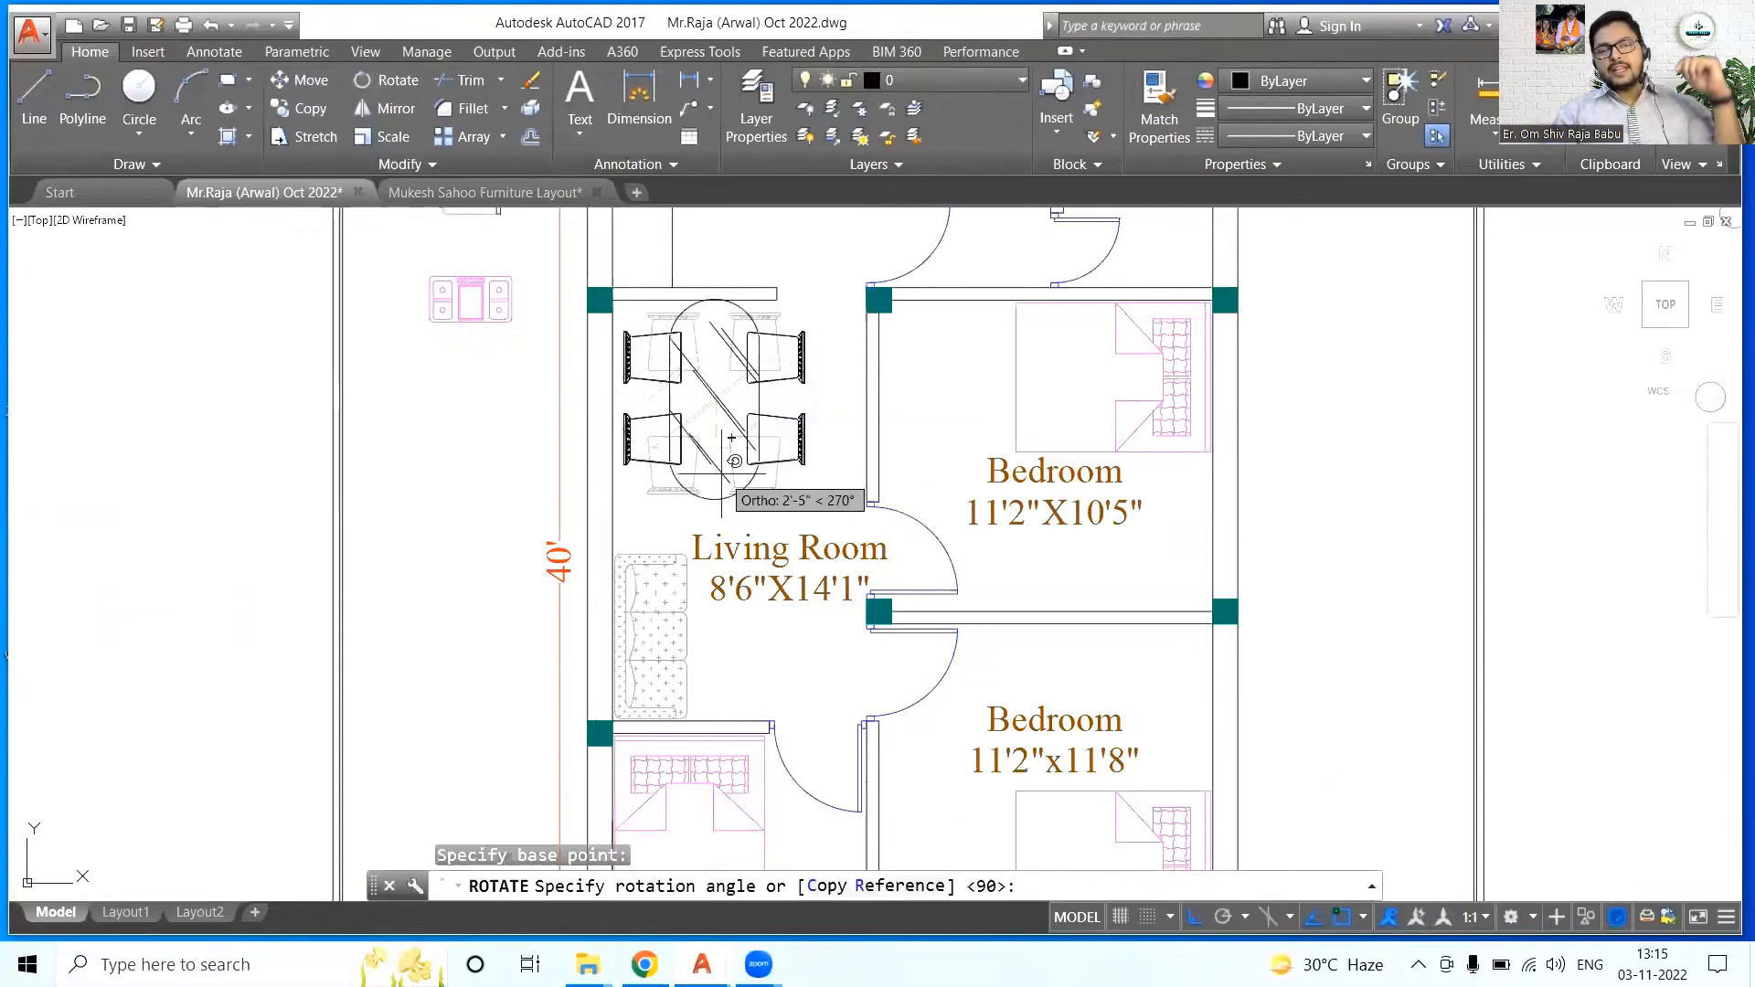
click(722, 465)
- Move the rotated dining table down about 1 ft, away from the kitchen wall
middle_drag(662, 480, 664, 551)
click(742, 445)
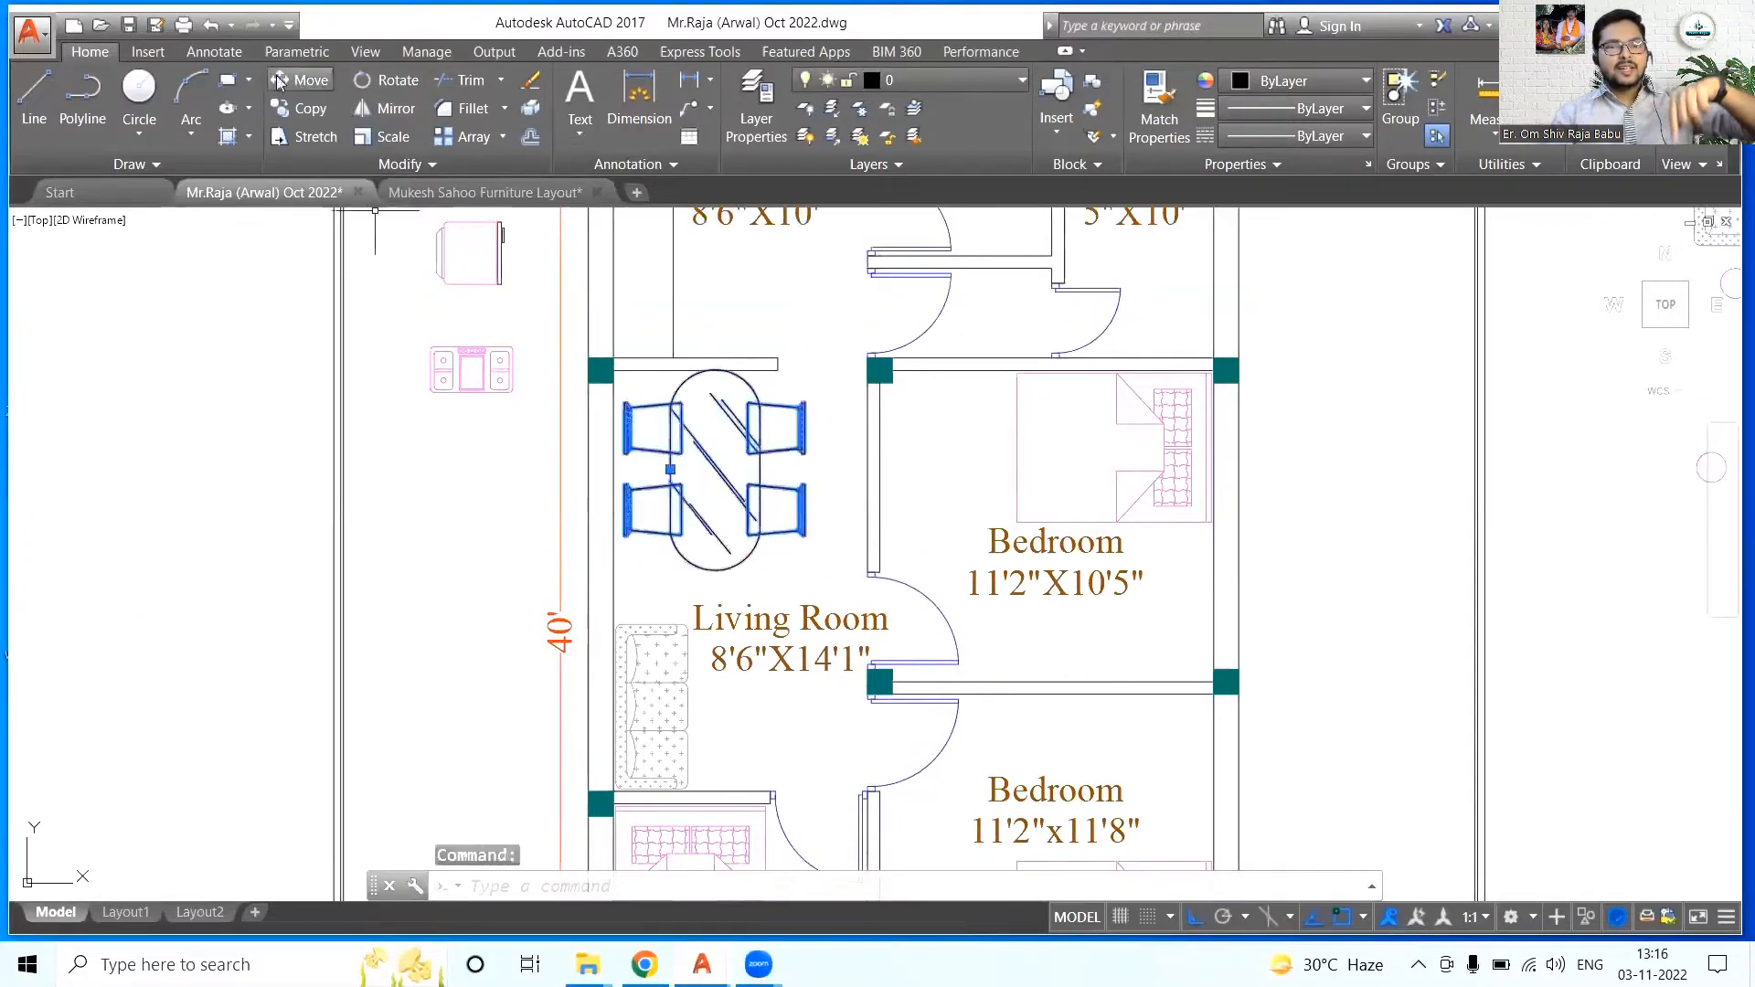
click(297, 80)
click(408, 307)
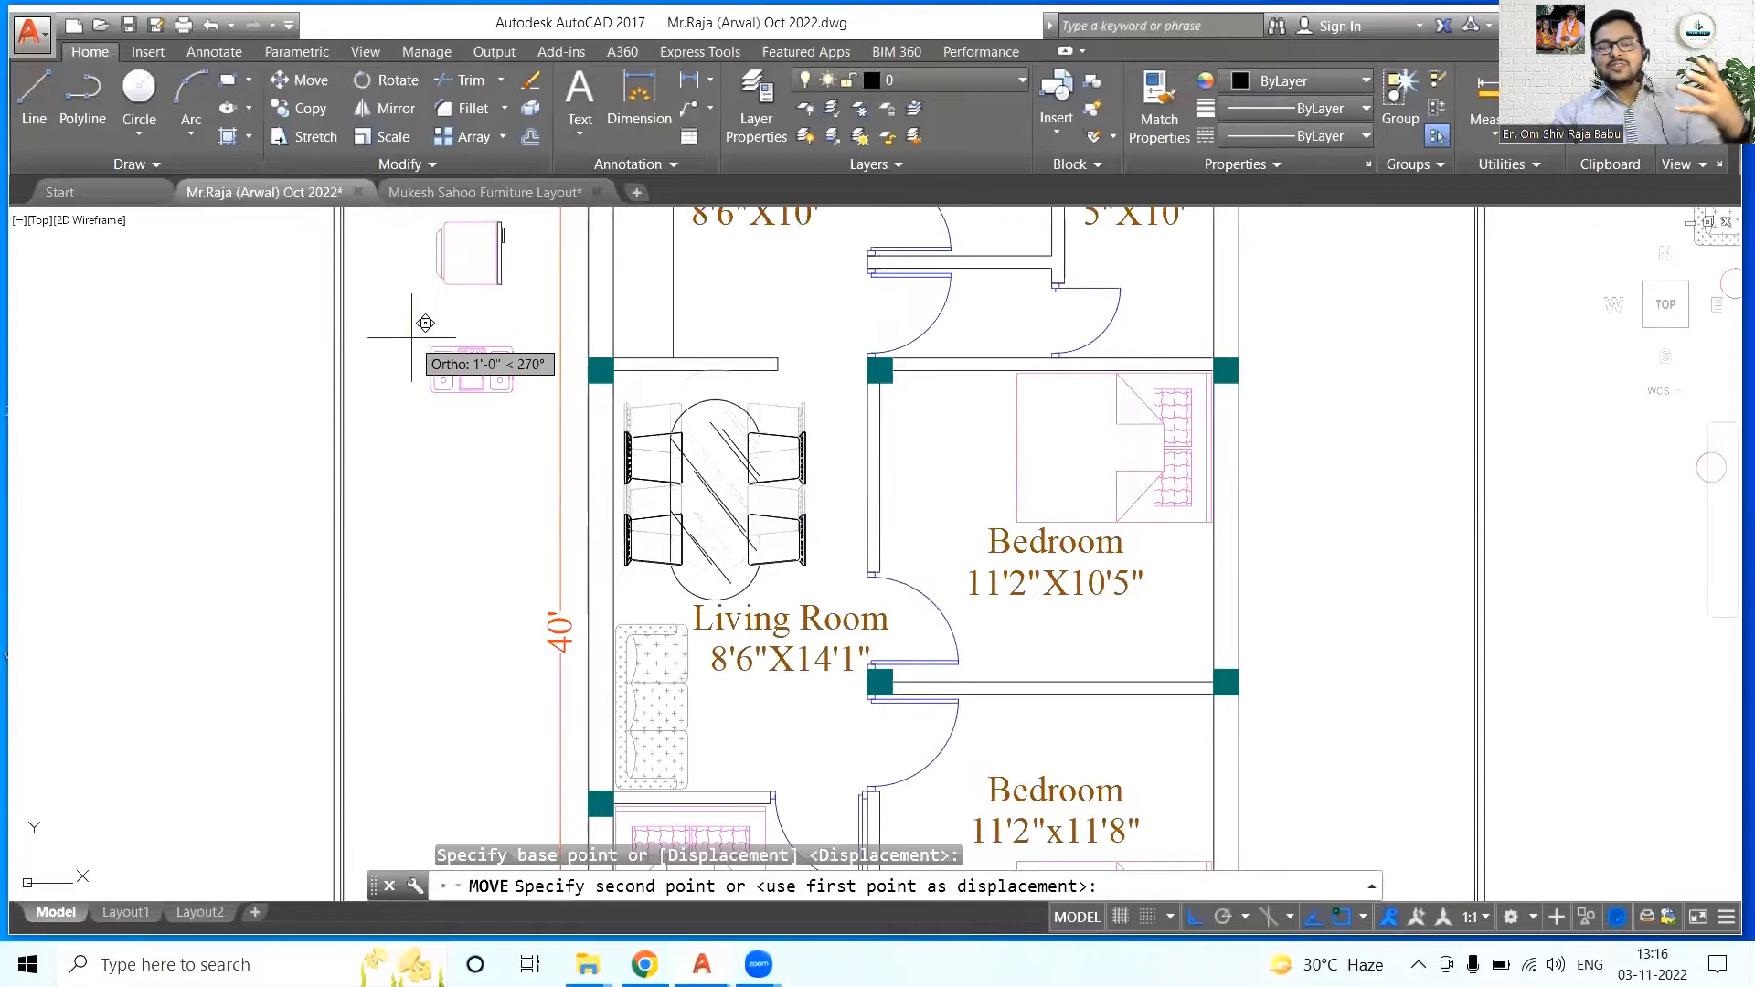
click(426, 323)
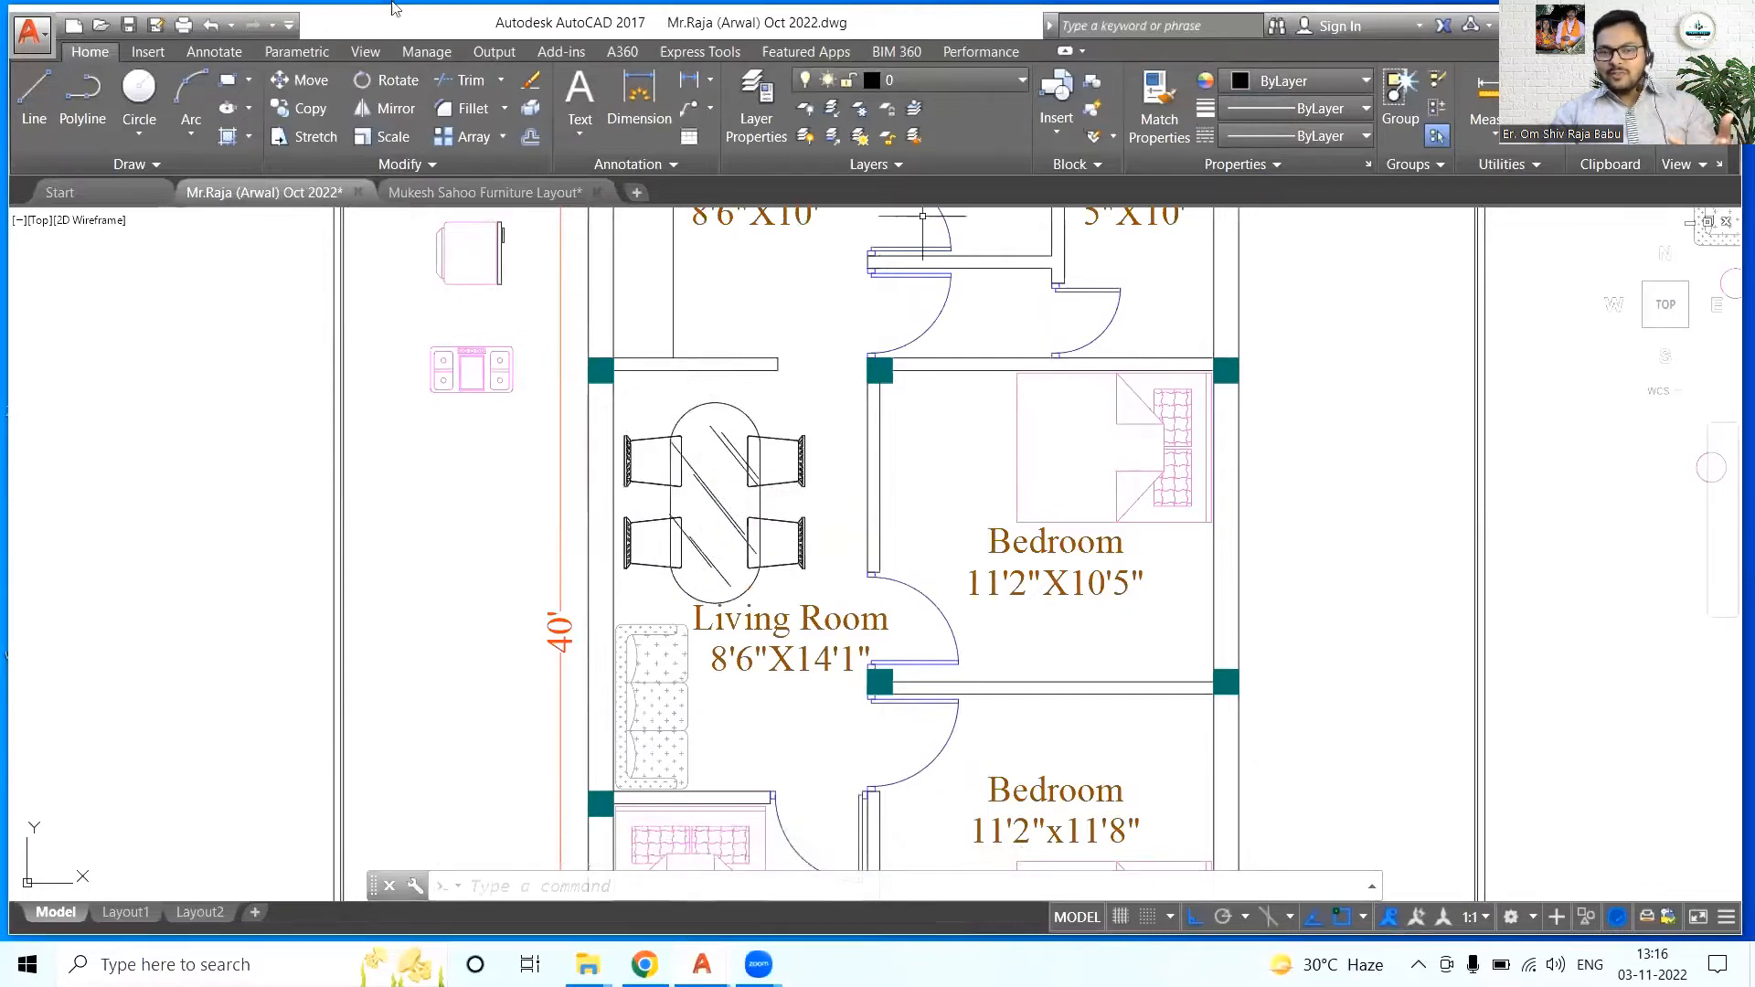
- Rotate the sink block outside the kitchen by a quarter turn so its long side is horizontal
mouse_move(776, 690)
middle_down()
mouse_move(799, 572)
mouse_move(677, 551)
mouse_move(675, 440)
middle_up()
scroll(677, 550, down, 2)
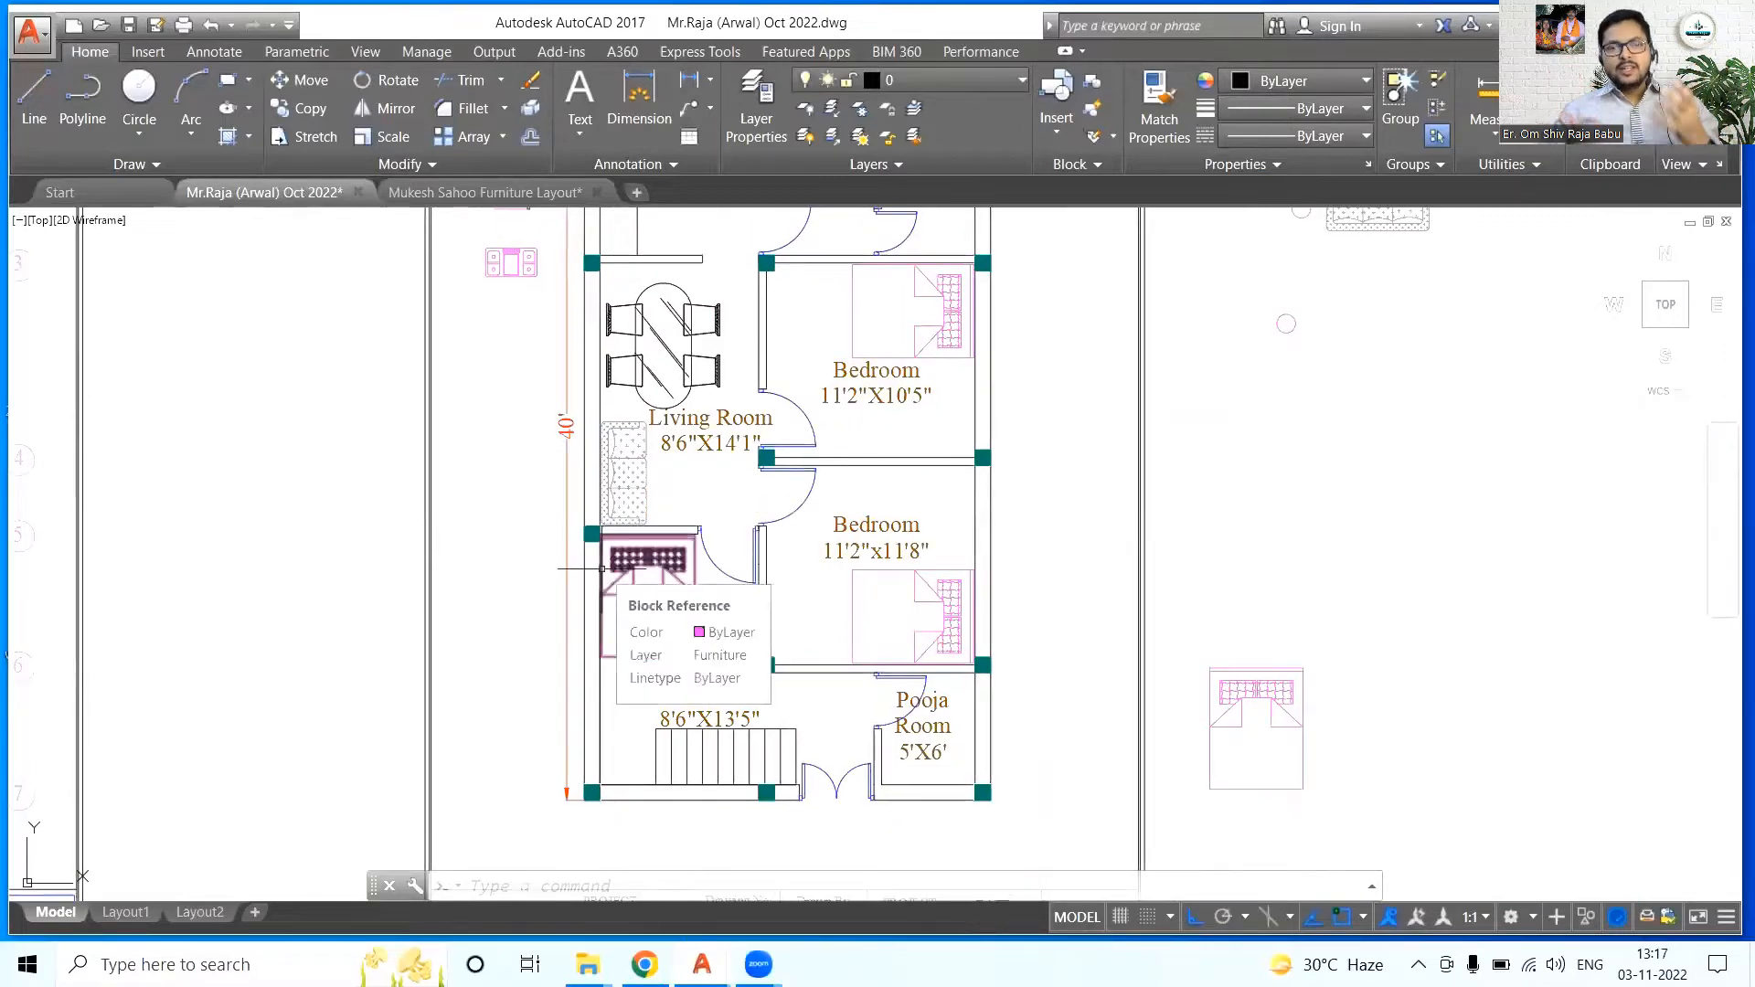
scroll(680, 602, down, 1)
scroll(734, 578, up, 1)
scroll(546, 685, down, 1)
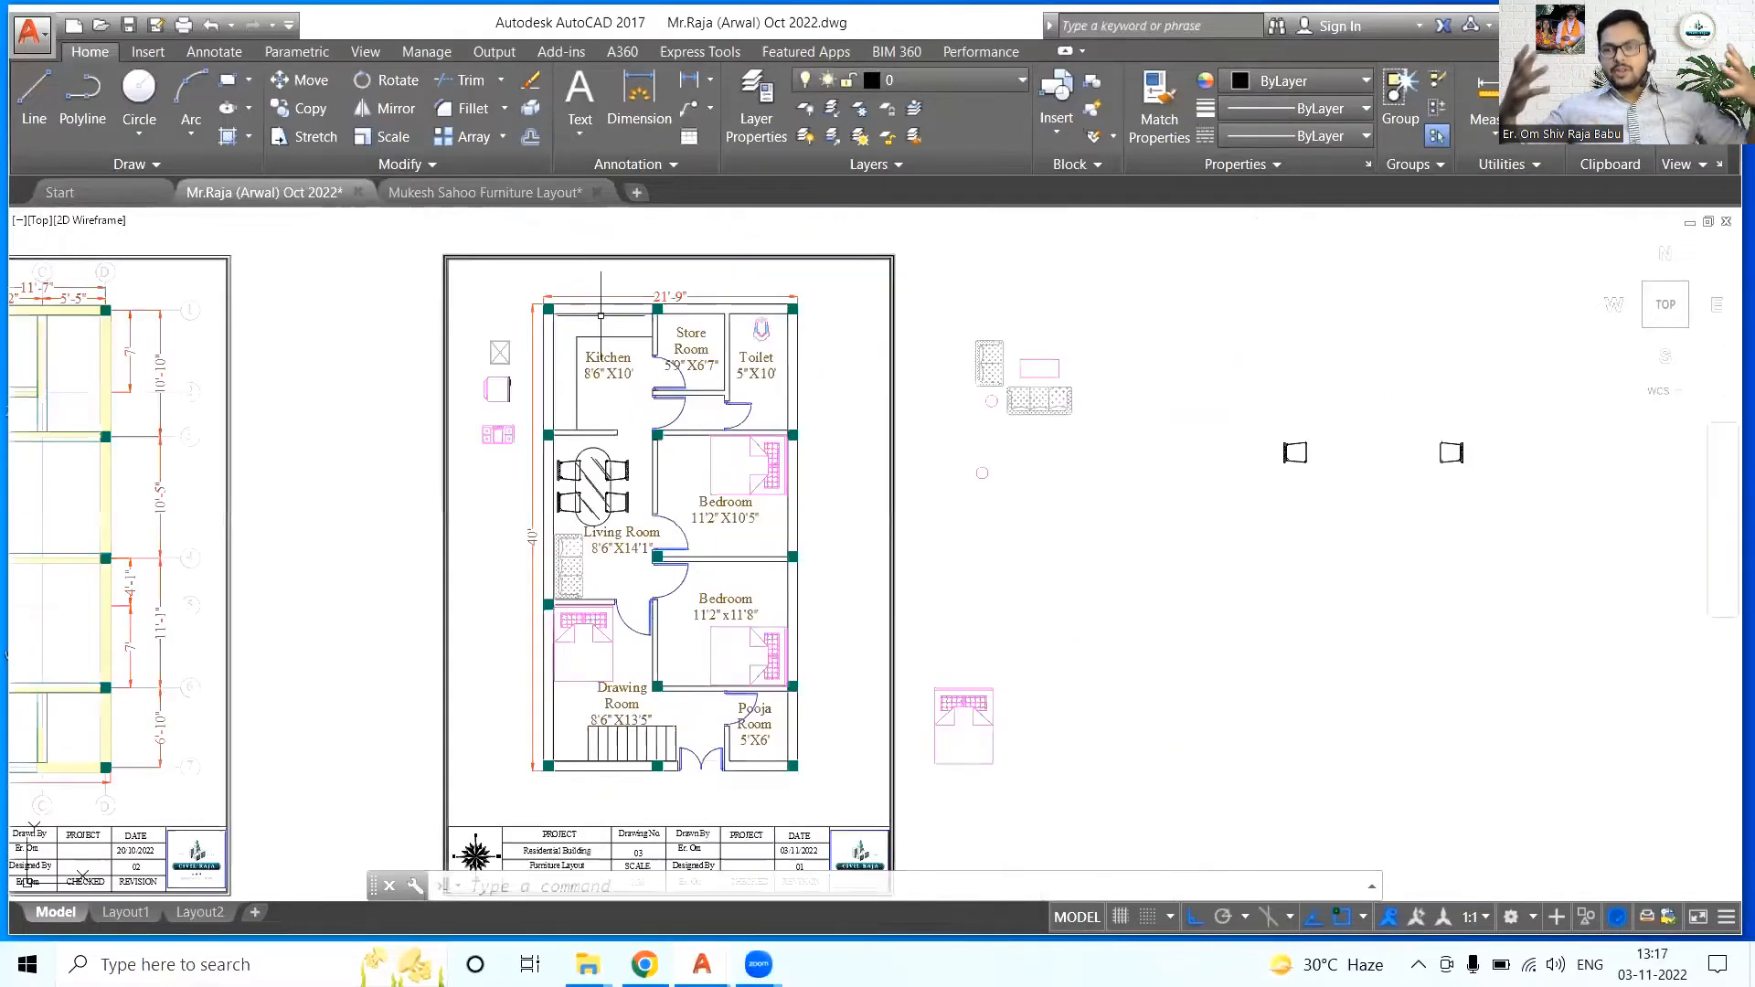
scroll(542, 378, up, 2)
middle_drag(542, 380, 545, 480)
click(388, 81)
click(420, 379)
click(469, 464)
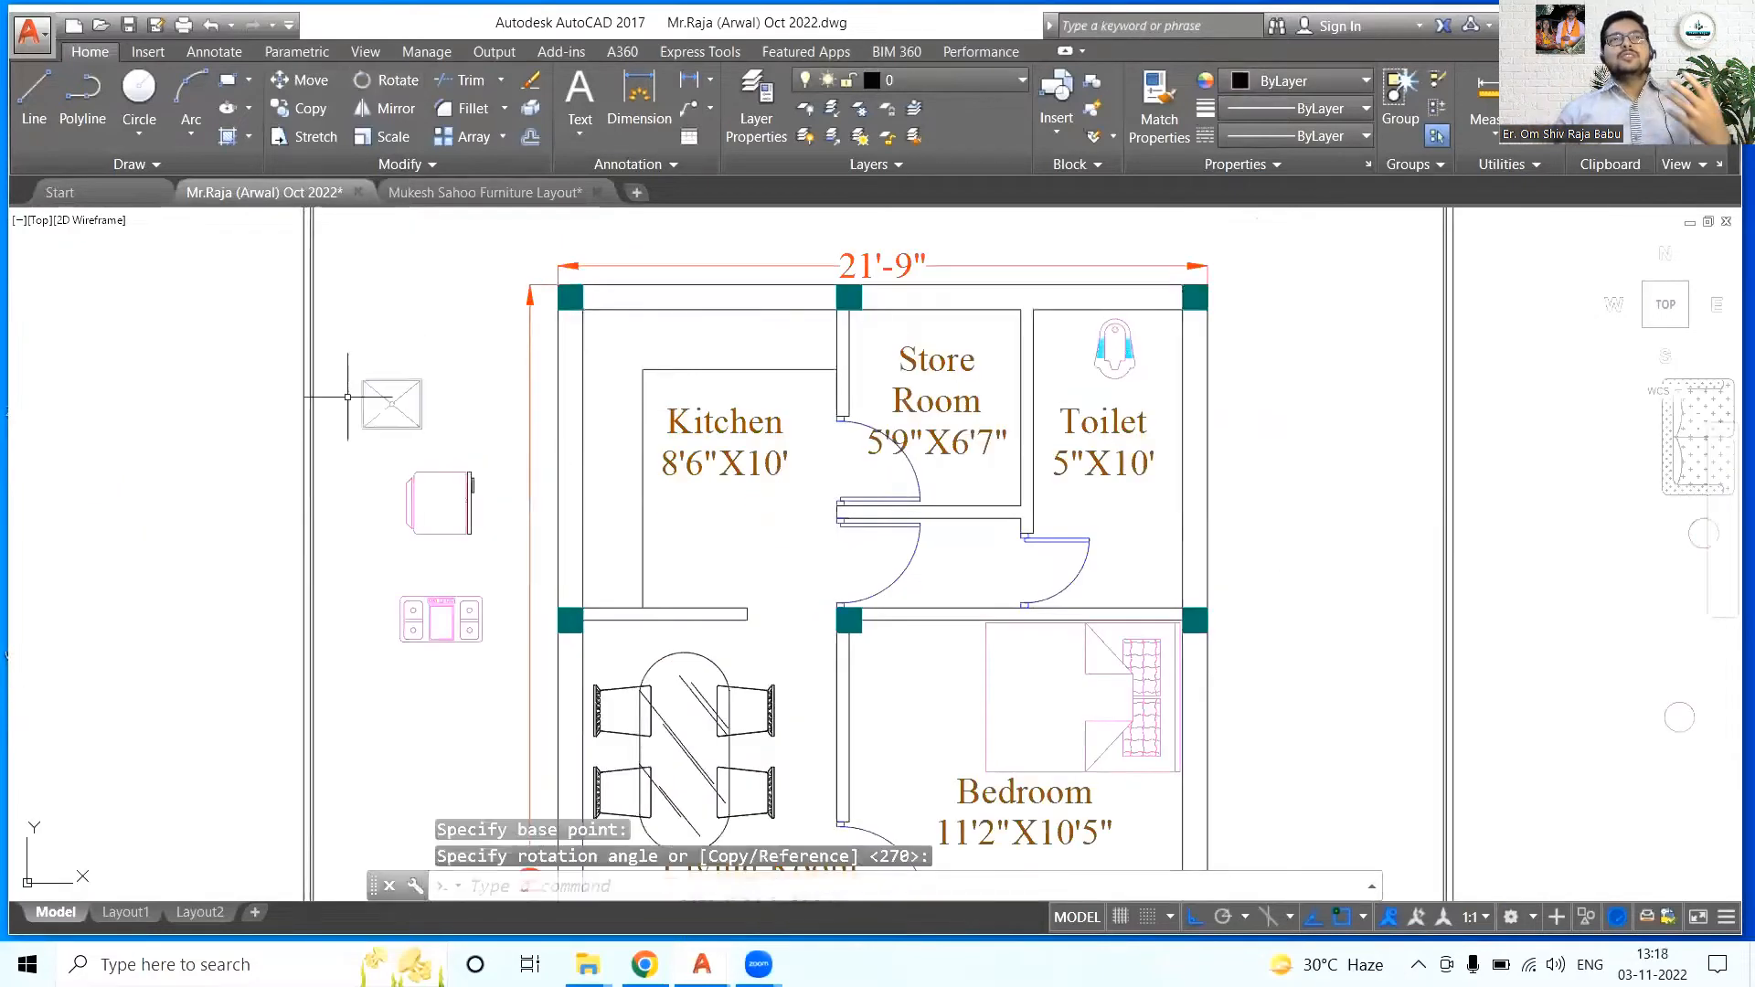
- Move the sink block onto the kitchen counter, into the corner beside the Store Room wall
scroll(347, 400, up, 2)
click(466, 434)
click(466, 368)
click(1128, 257)
scroll(1128, 262, up, 2)
middle_drag(1088, 301, 1014, 421)
- Offset the kitchen sink 3 inches from the Store Room wall and 3 inches from the outer wall behind the counter
click(944, 570)
click(309, 80)
click(709, 399)
text(3")
key(Return)
click(813, 448)
click(630, 477)
key(Return)
click(635, 453)
text(3")
key(Return)
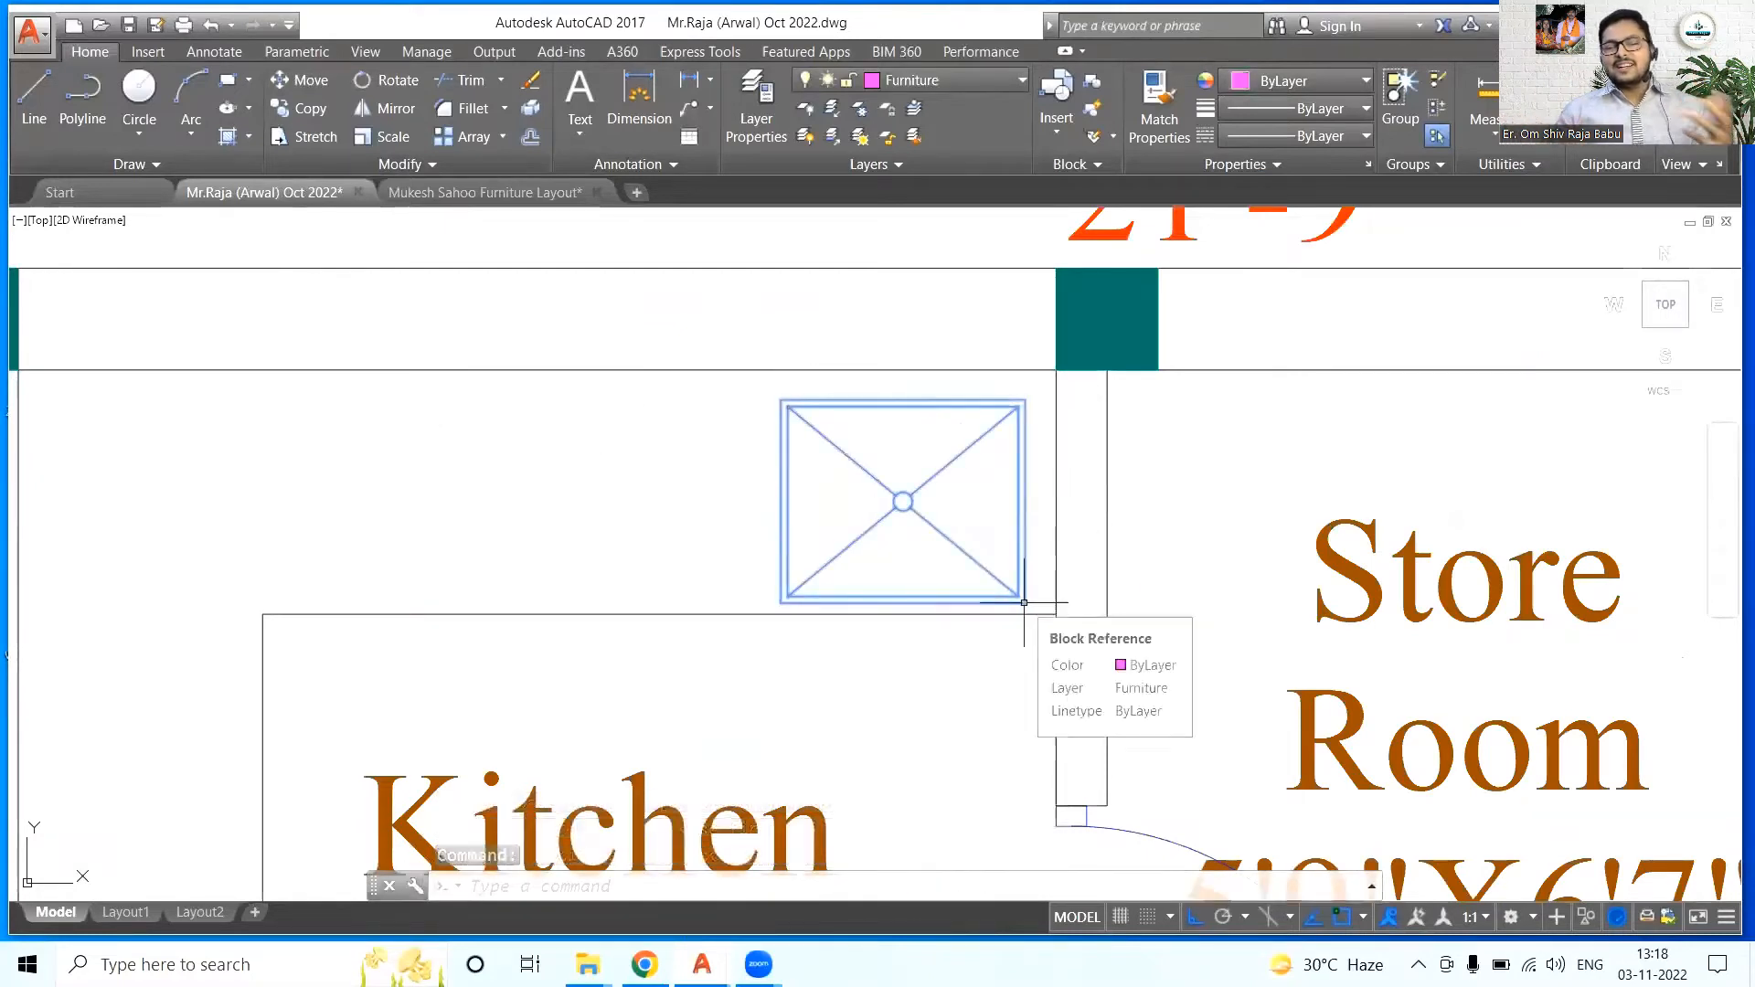
- Move the kitchen sink another 3 inches towards the outer wall behind the counter
scroll(1024, 605, up, 2)
key(Return)
click(1026, 596)
click(1029, 622)
text(3")
key(Return)
key(Escape)
key(Escape)
scroll(912, 539, down, 2)
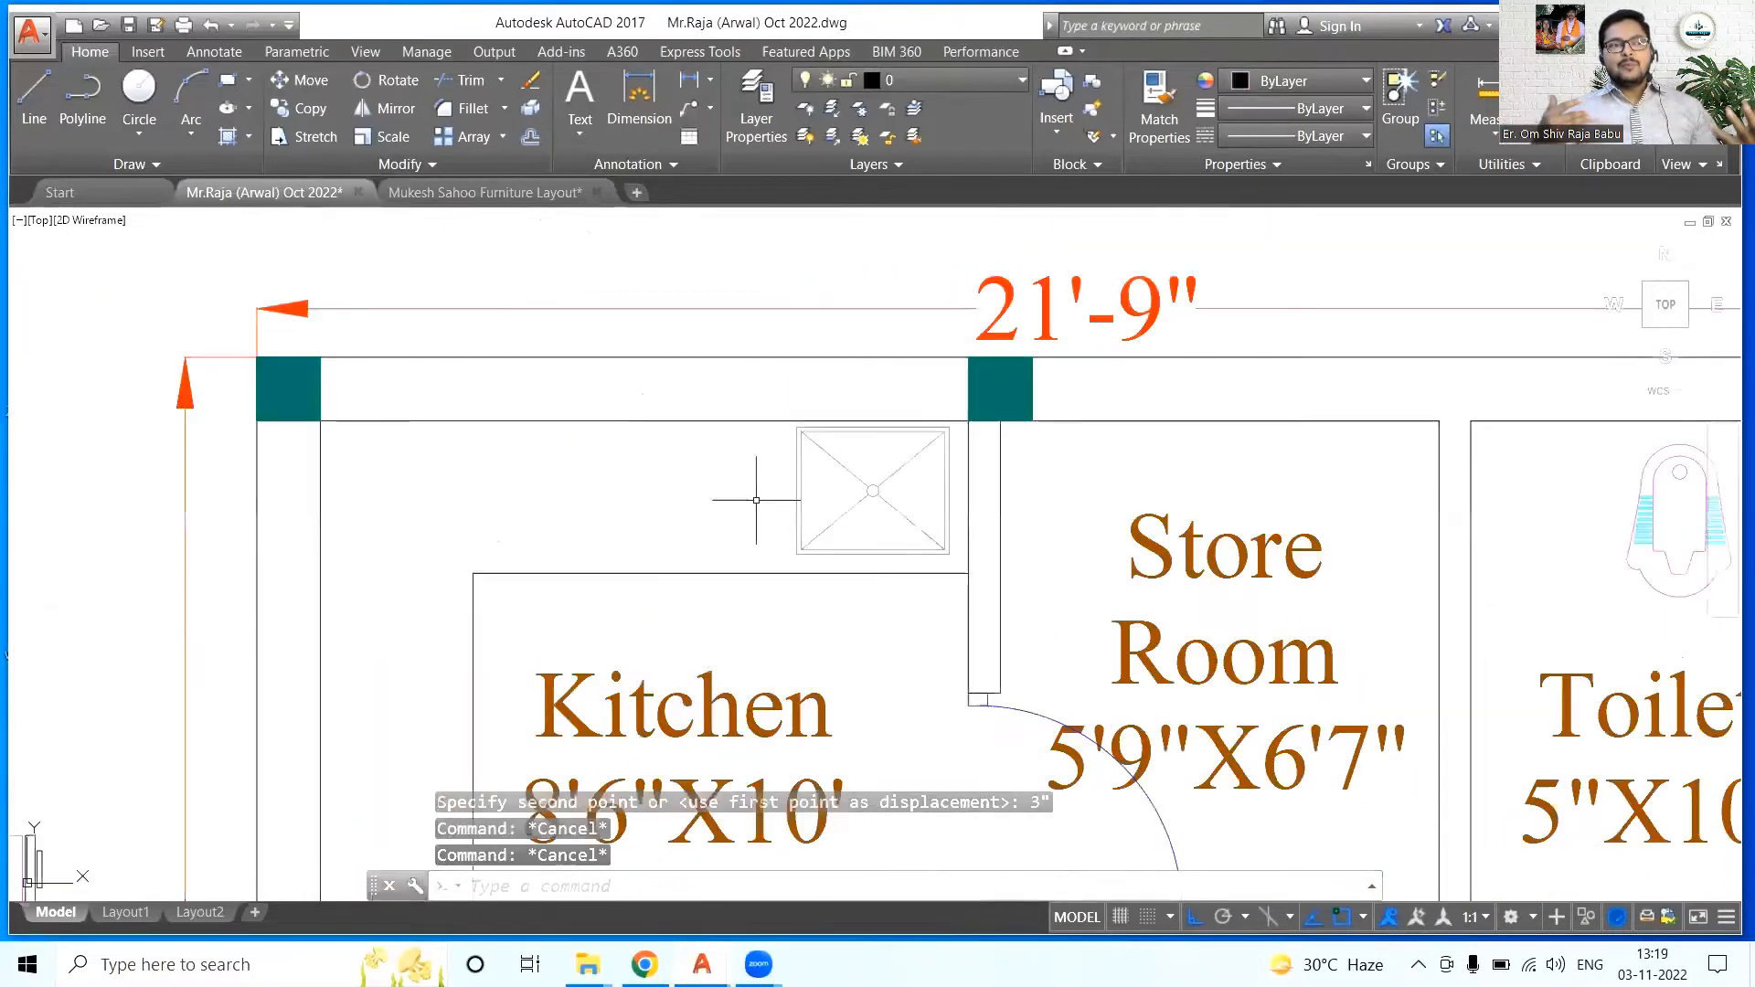
- Move the stove block from outside the plan onto the kitchen counter beside the sink
scroll(756, 500, up, 2)
scroll(914, 498, down, 4)
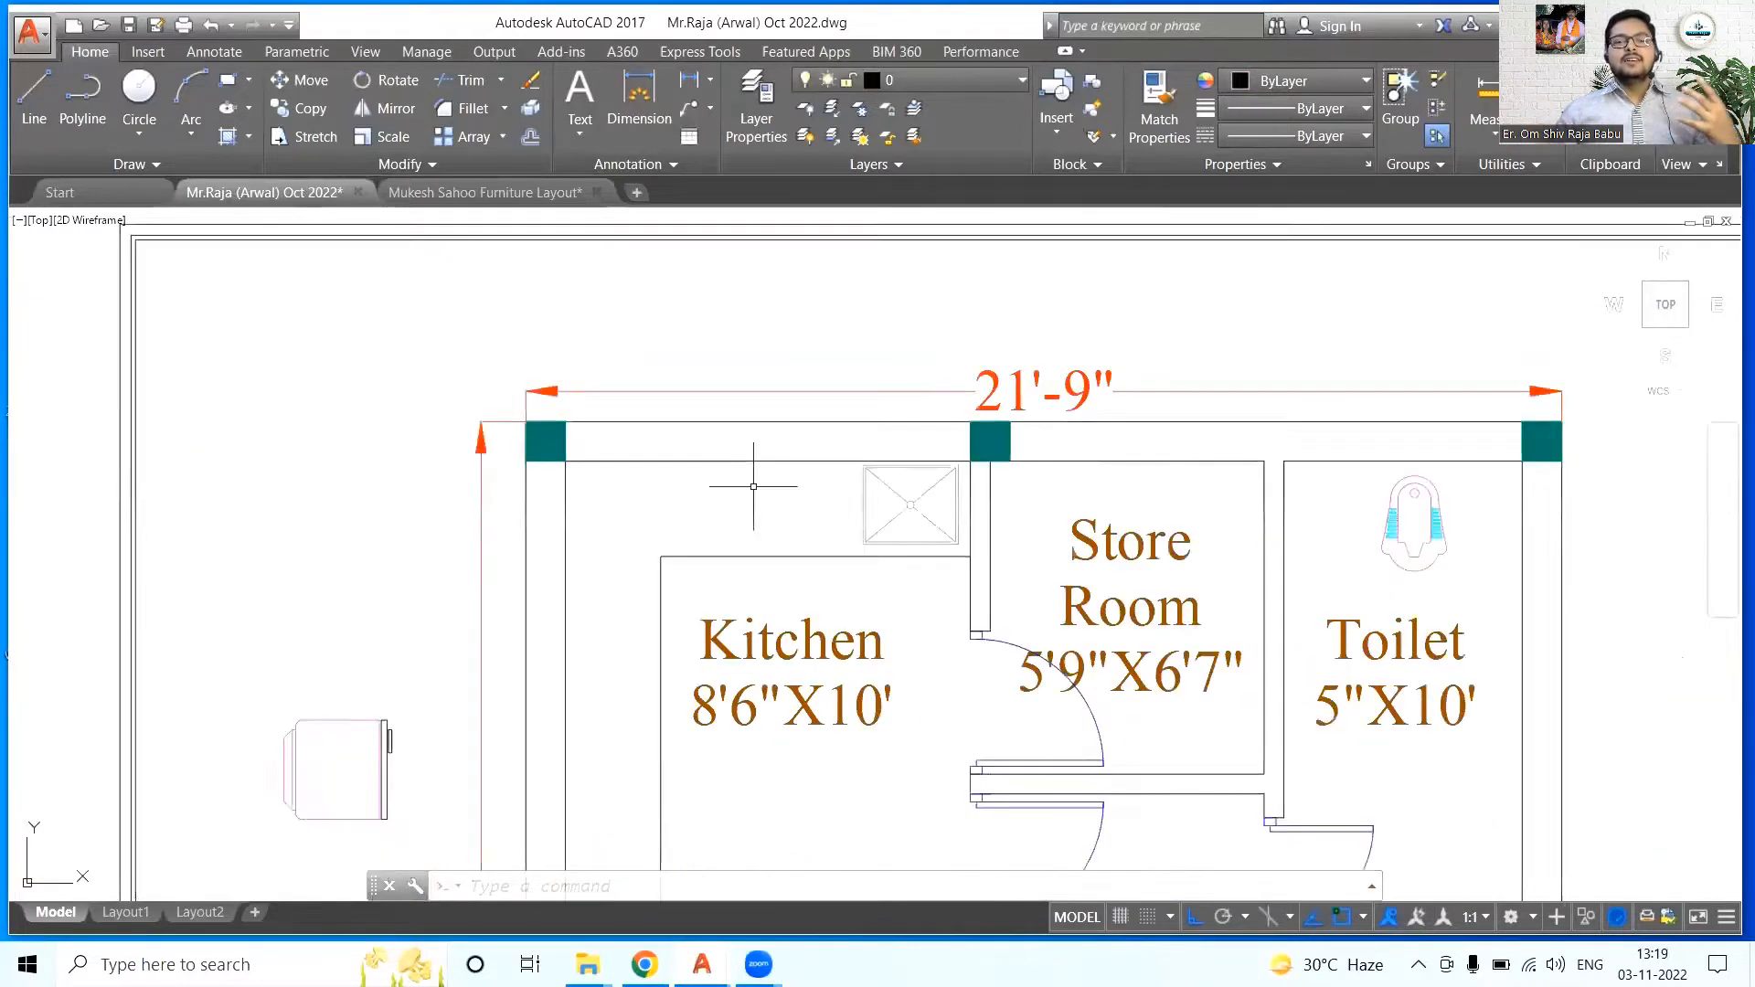
middle_drag(484, 745, 499, 647)
click(499, 658)
click(302, 80)
click(510, 680)
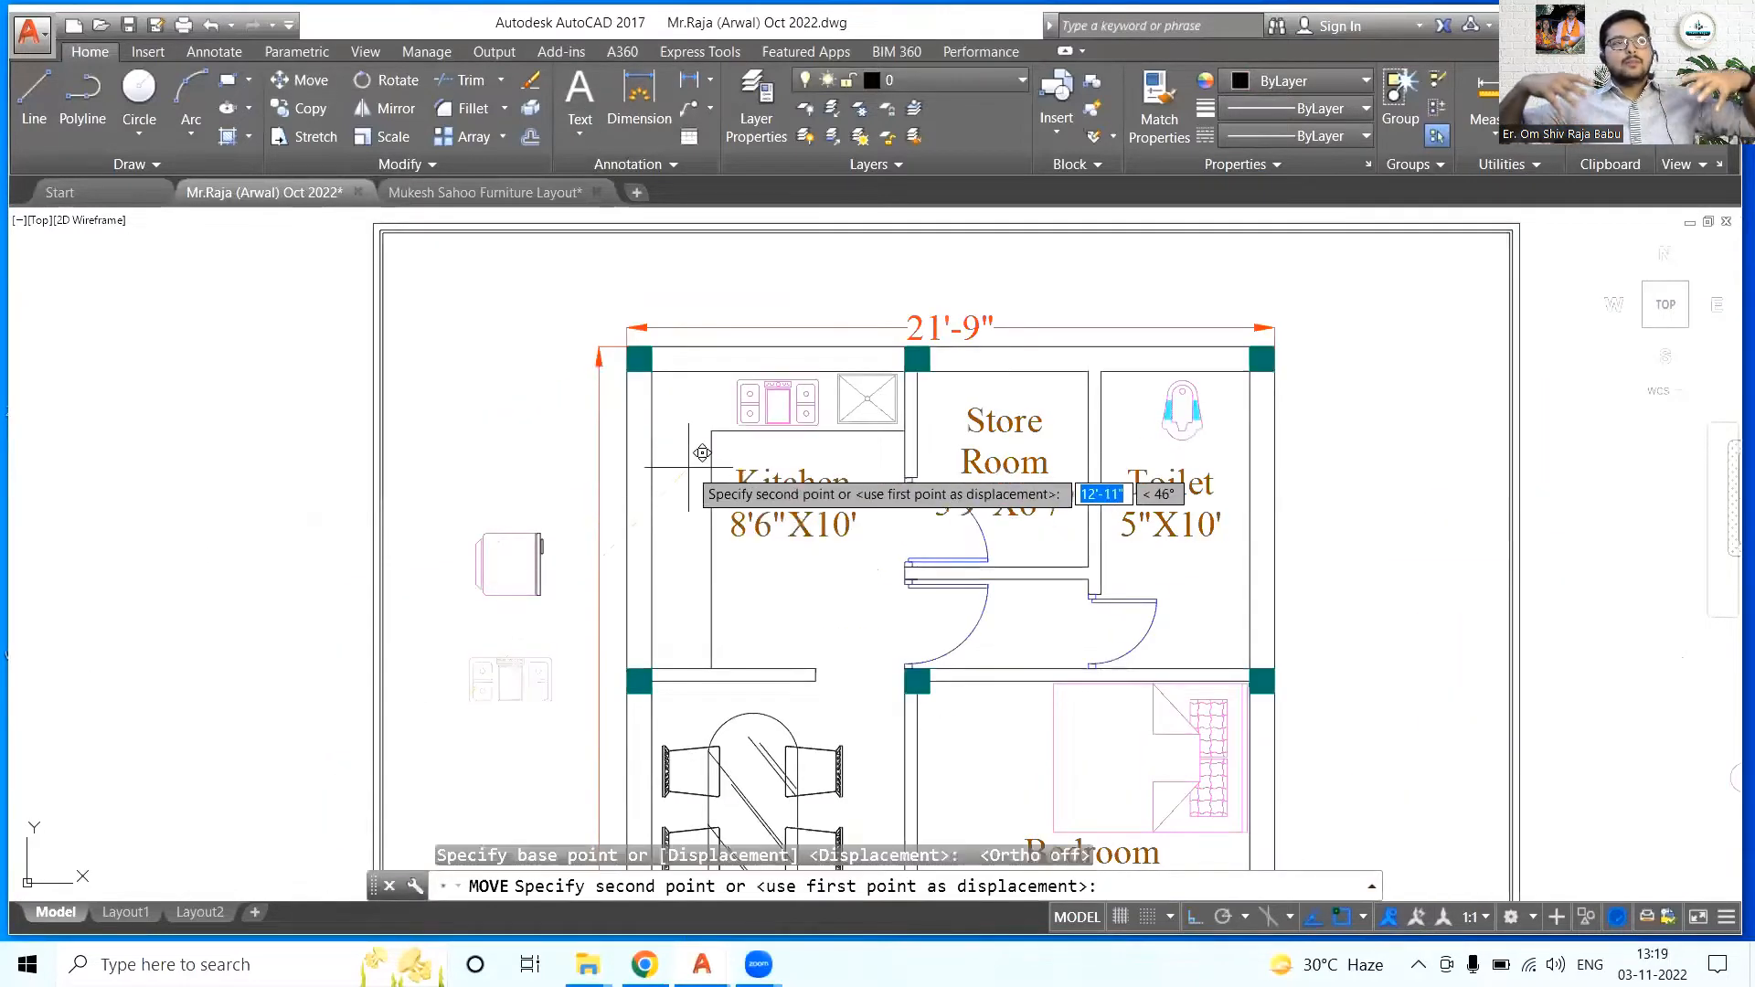
click(779, 402)
- Shift the stove horizontally along the counter, away from the sink
scroll(935, 526, up, 3)
click(937, 525)
click(302, 81)
click(963, 428)
key(F8)
click(903, 433)
scroll(526, 486, down, 3)
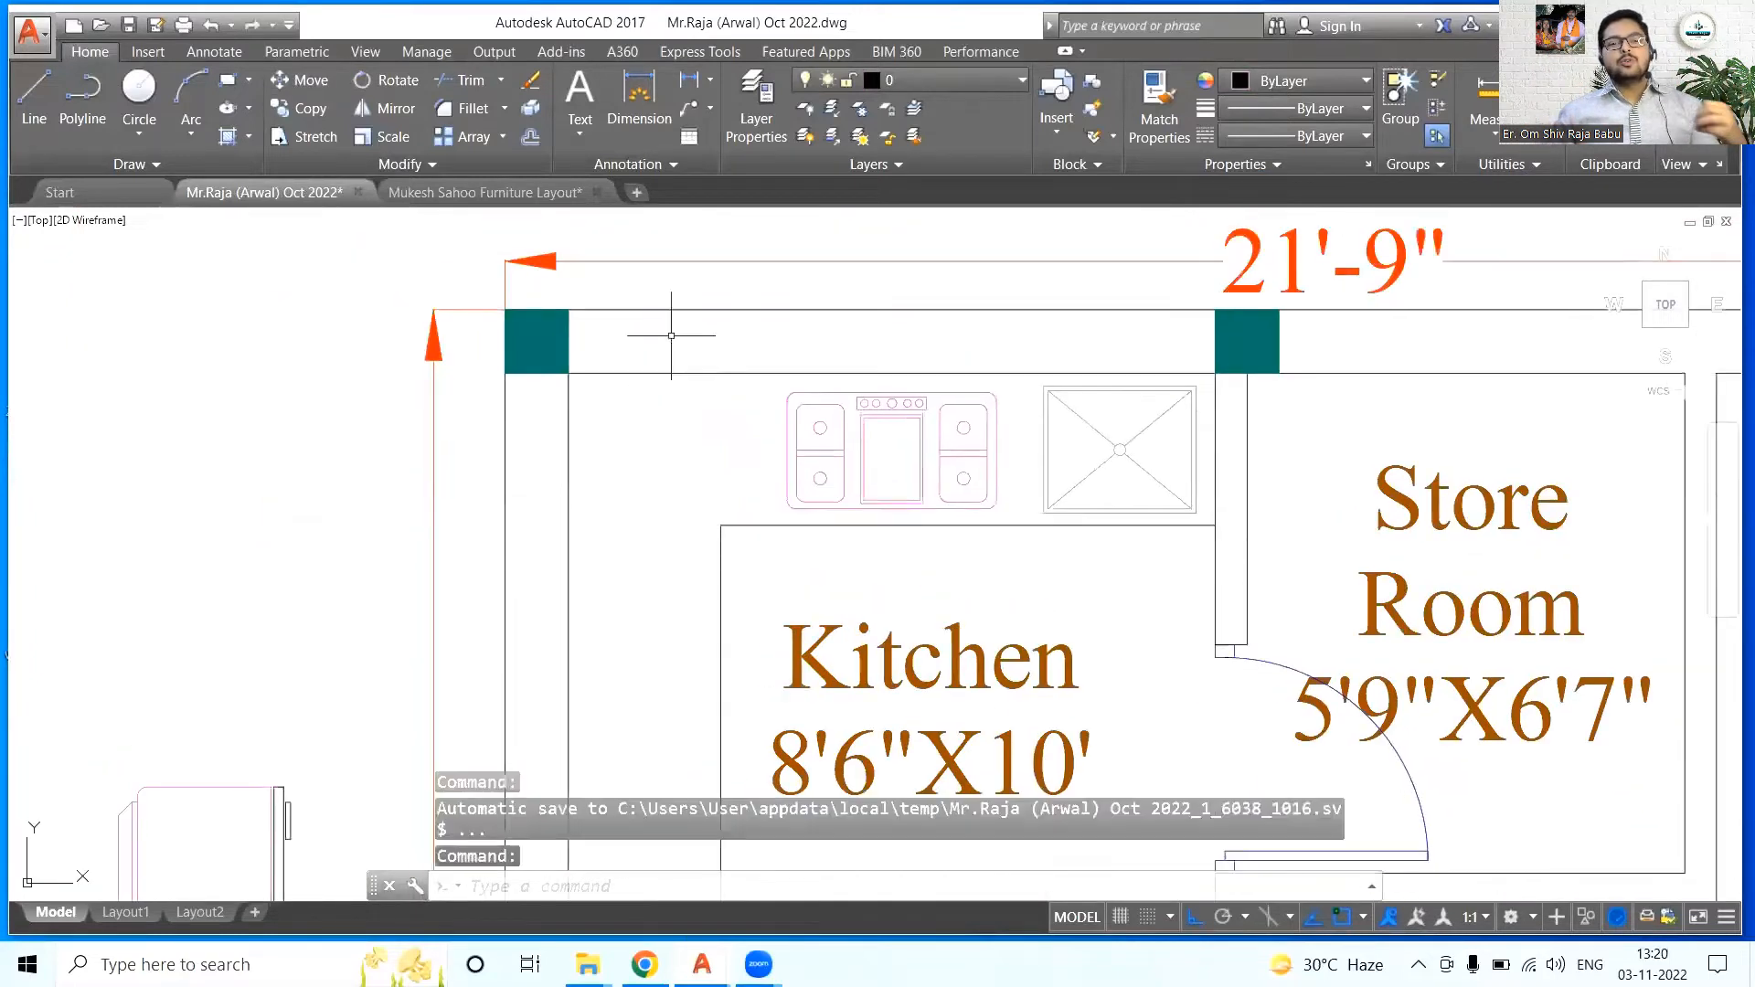
- Shorten the kitchen counter's vertical front line by pulling its lower end up from the Living Room partition
scroll(674, 329, down, 2)
scroll(634, 307, up, 2)
scroll(634, 307, up, 2)
click(712, 549)
click(712, 678)
click(713, 397)
key(Escape)
- Move the fridge block into the kitchen corner between the outer wall and the Living Room partition
click(234, 491)
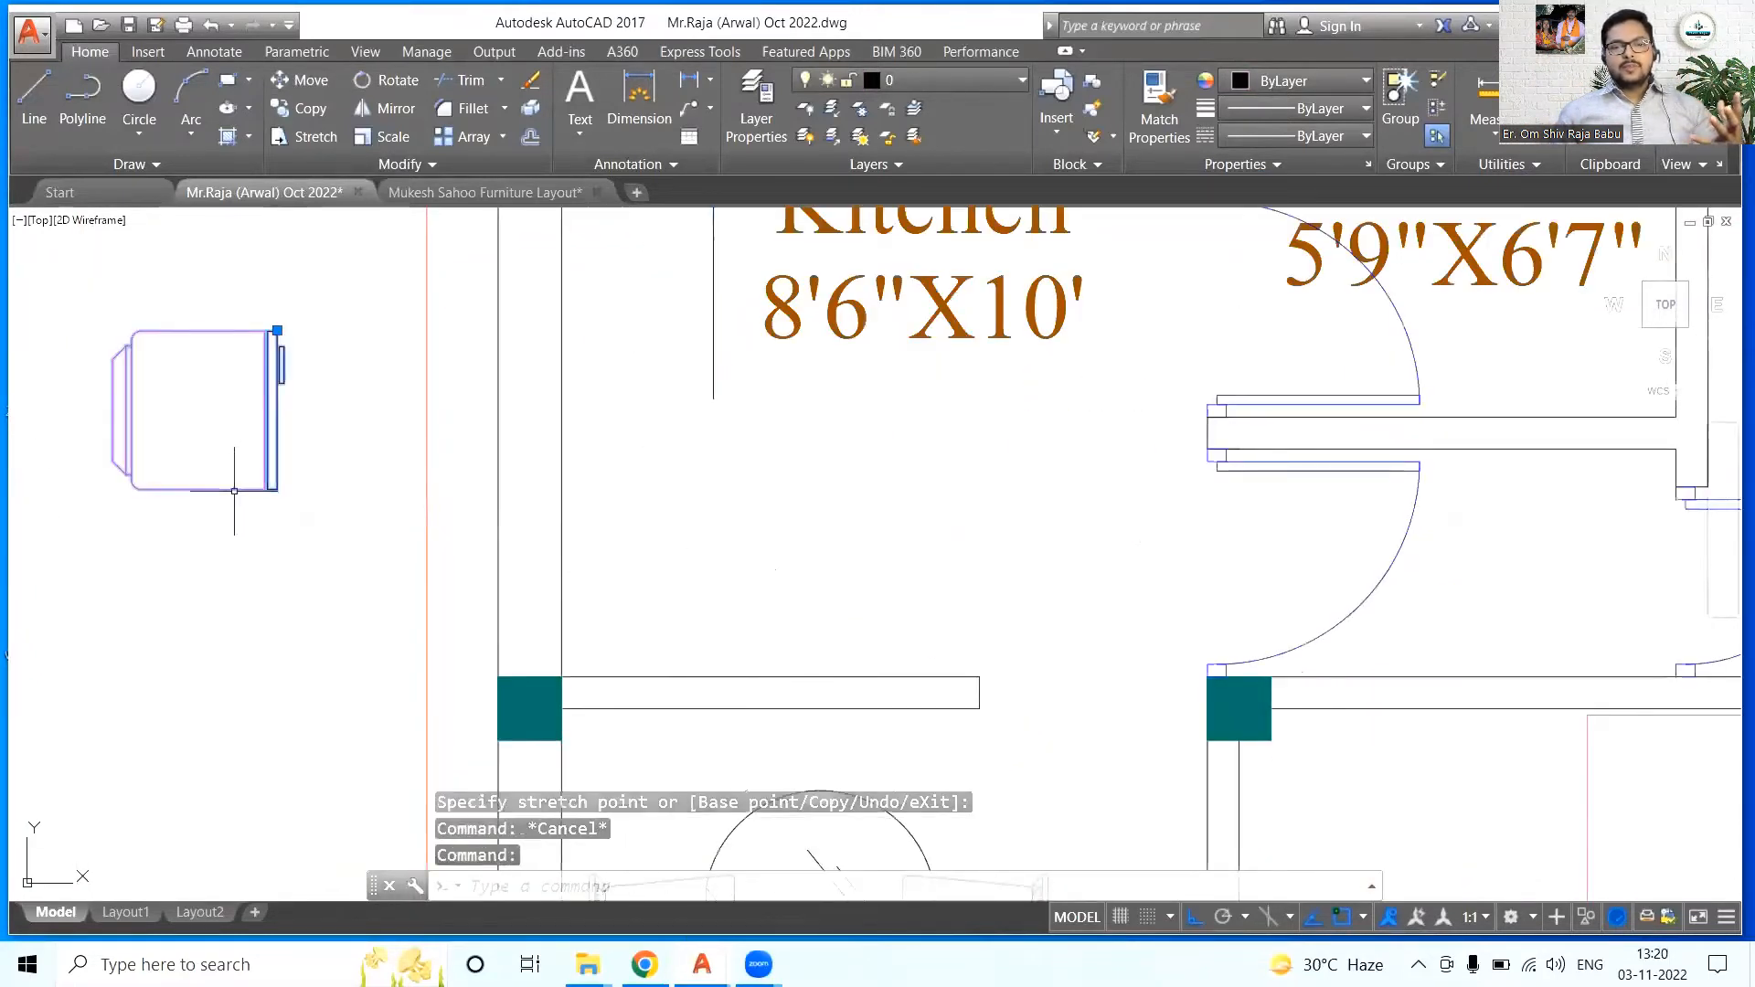
text(m)
key(Return)
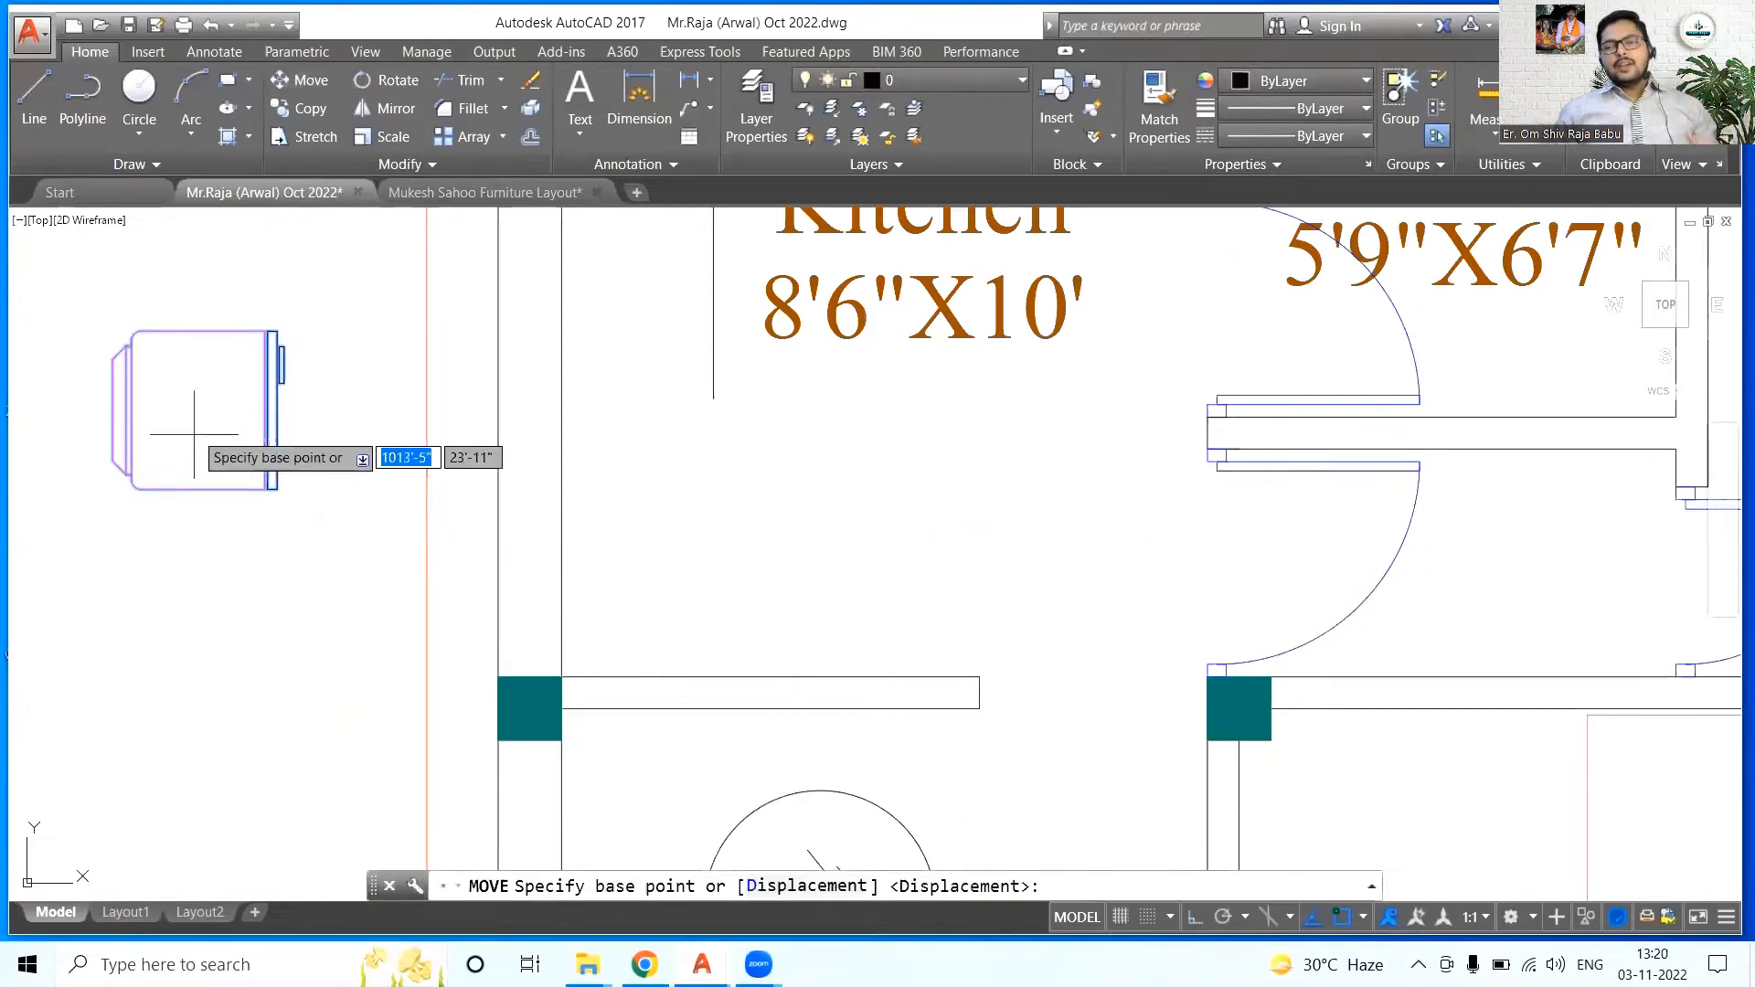
click(198, 409)
scroll(670, 656, up, 2)
click(580, 667)
click(869, 672)
- Extend the counter's front line down to the fridge and close the counter with a line to the outer wall
scroll(869, 672, down, 2)
click(823, 412)
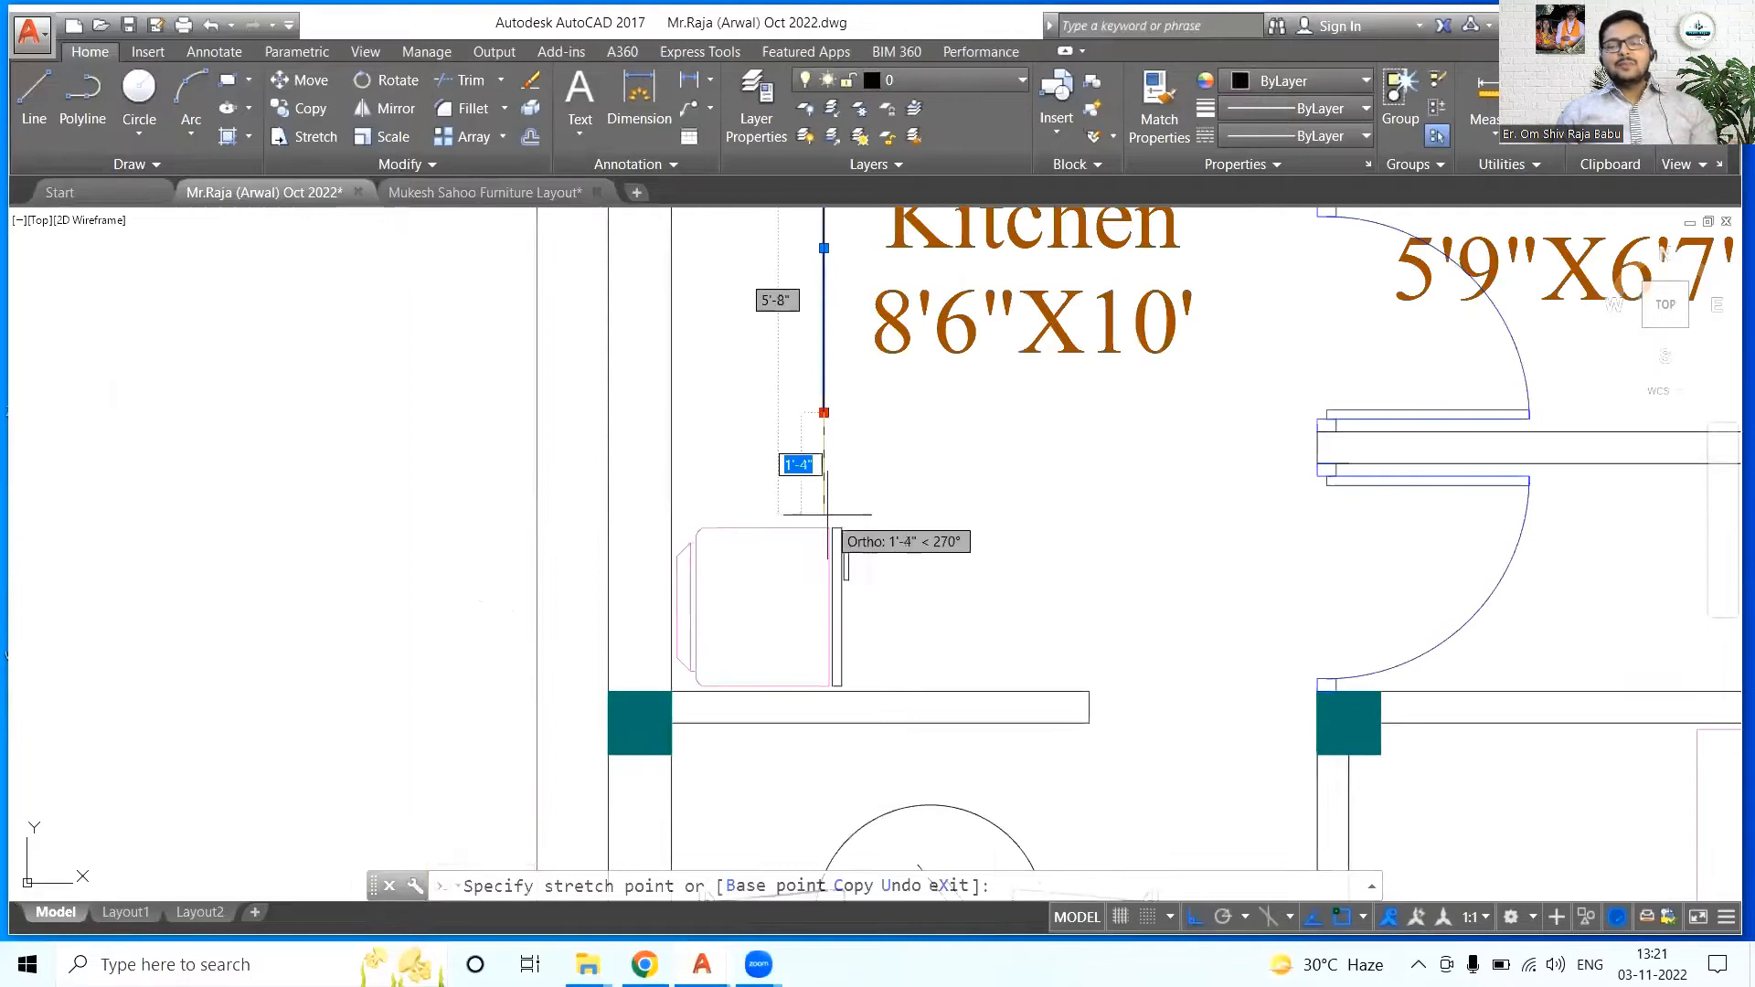
click(828, 514)
text(l)
key(Return)
key(Escape)
scroll(996, 617, down, 3)
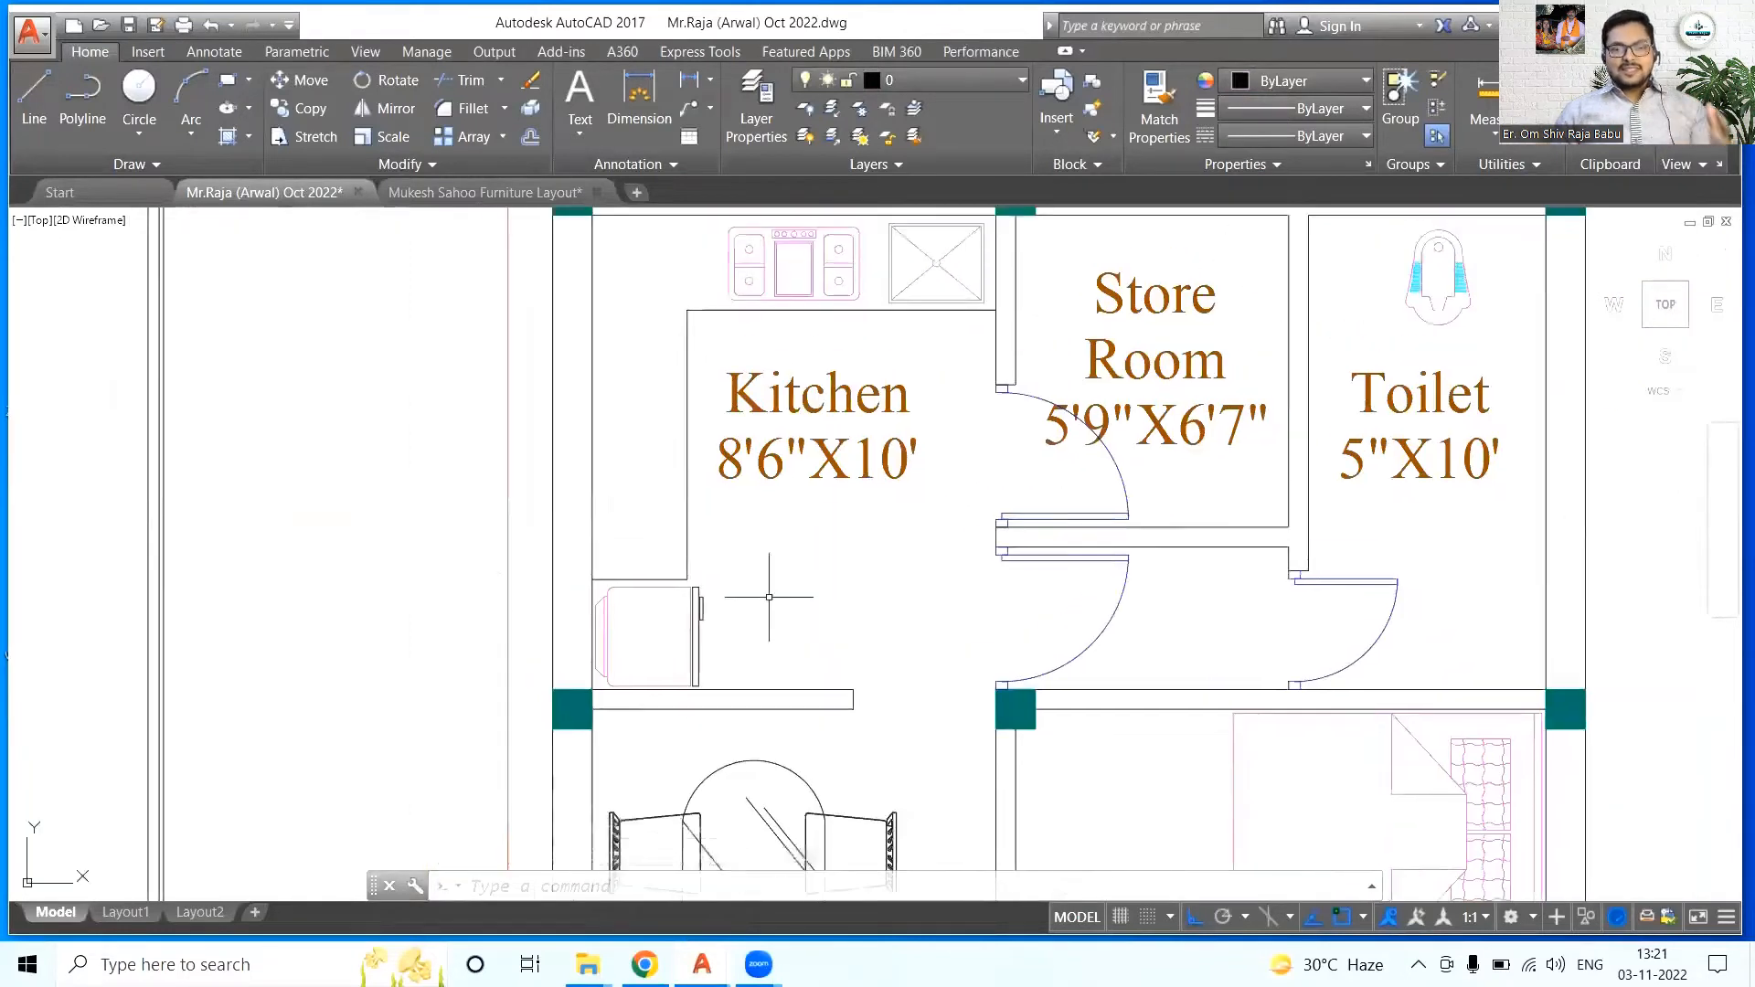
scroll(769, 597, down, 2)
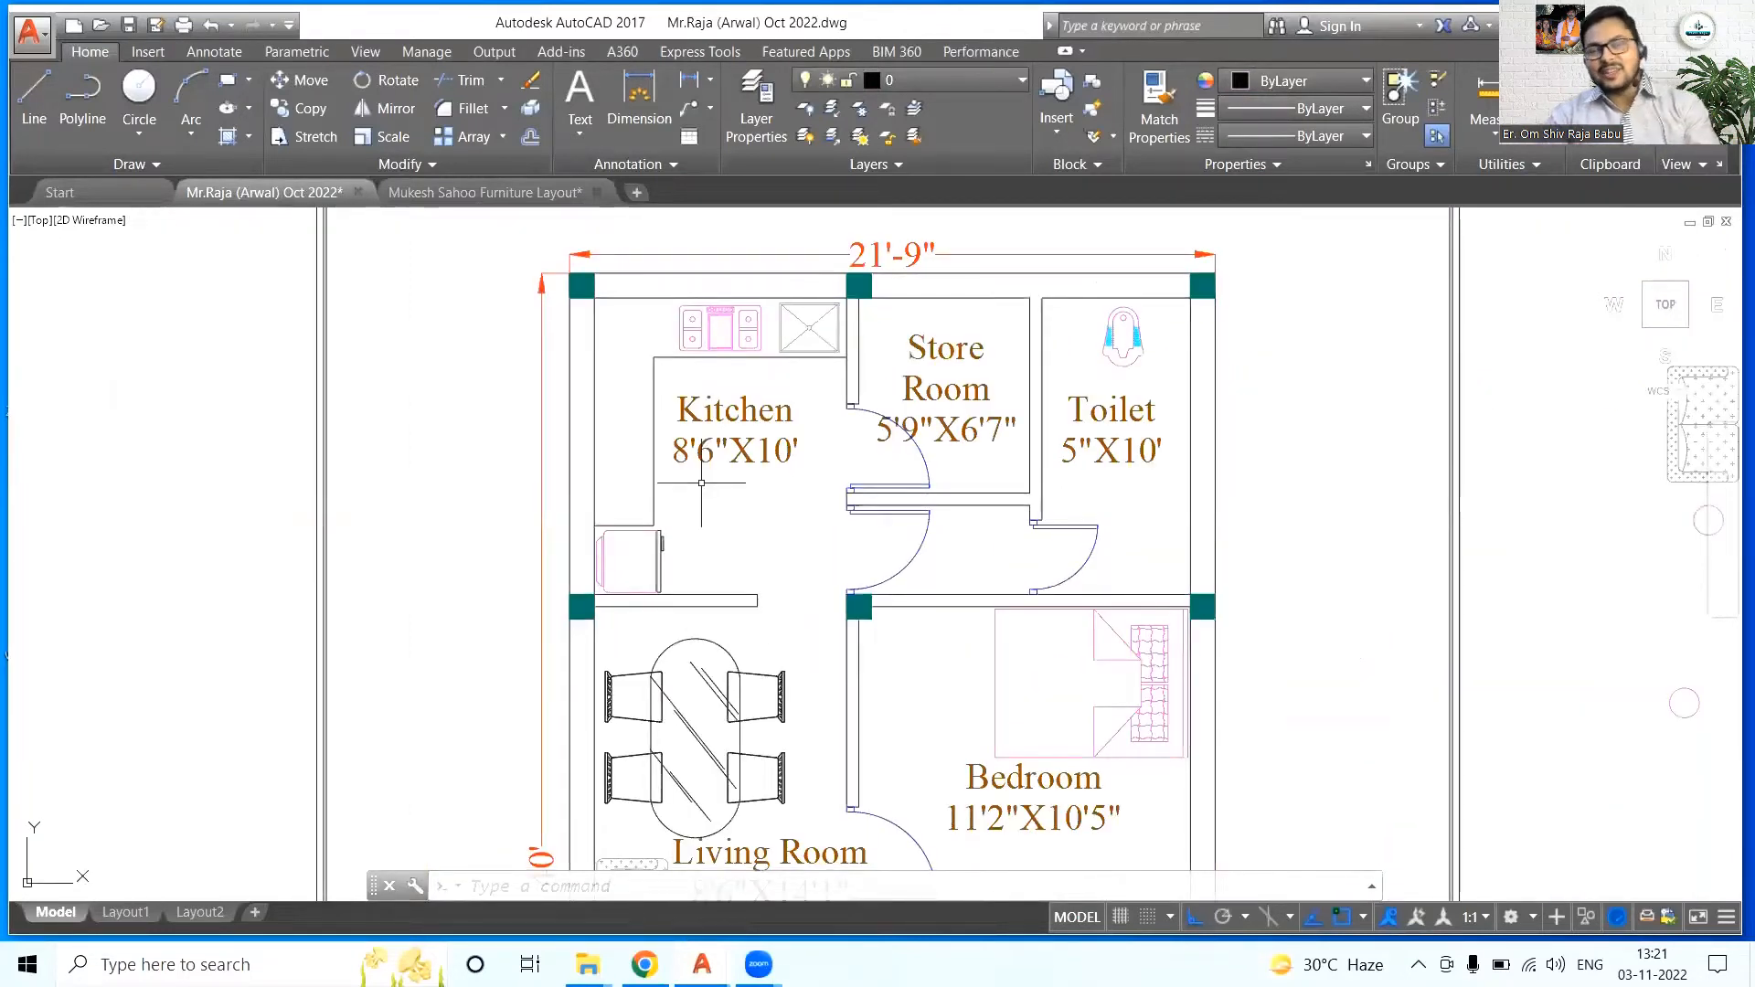
scroll(701, 482, down, 3)
scroll(714, 503, up, 1)
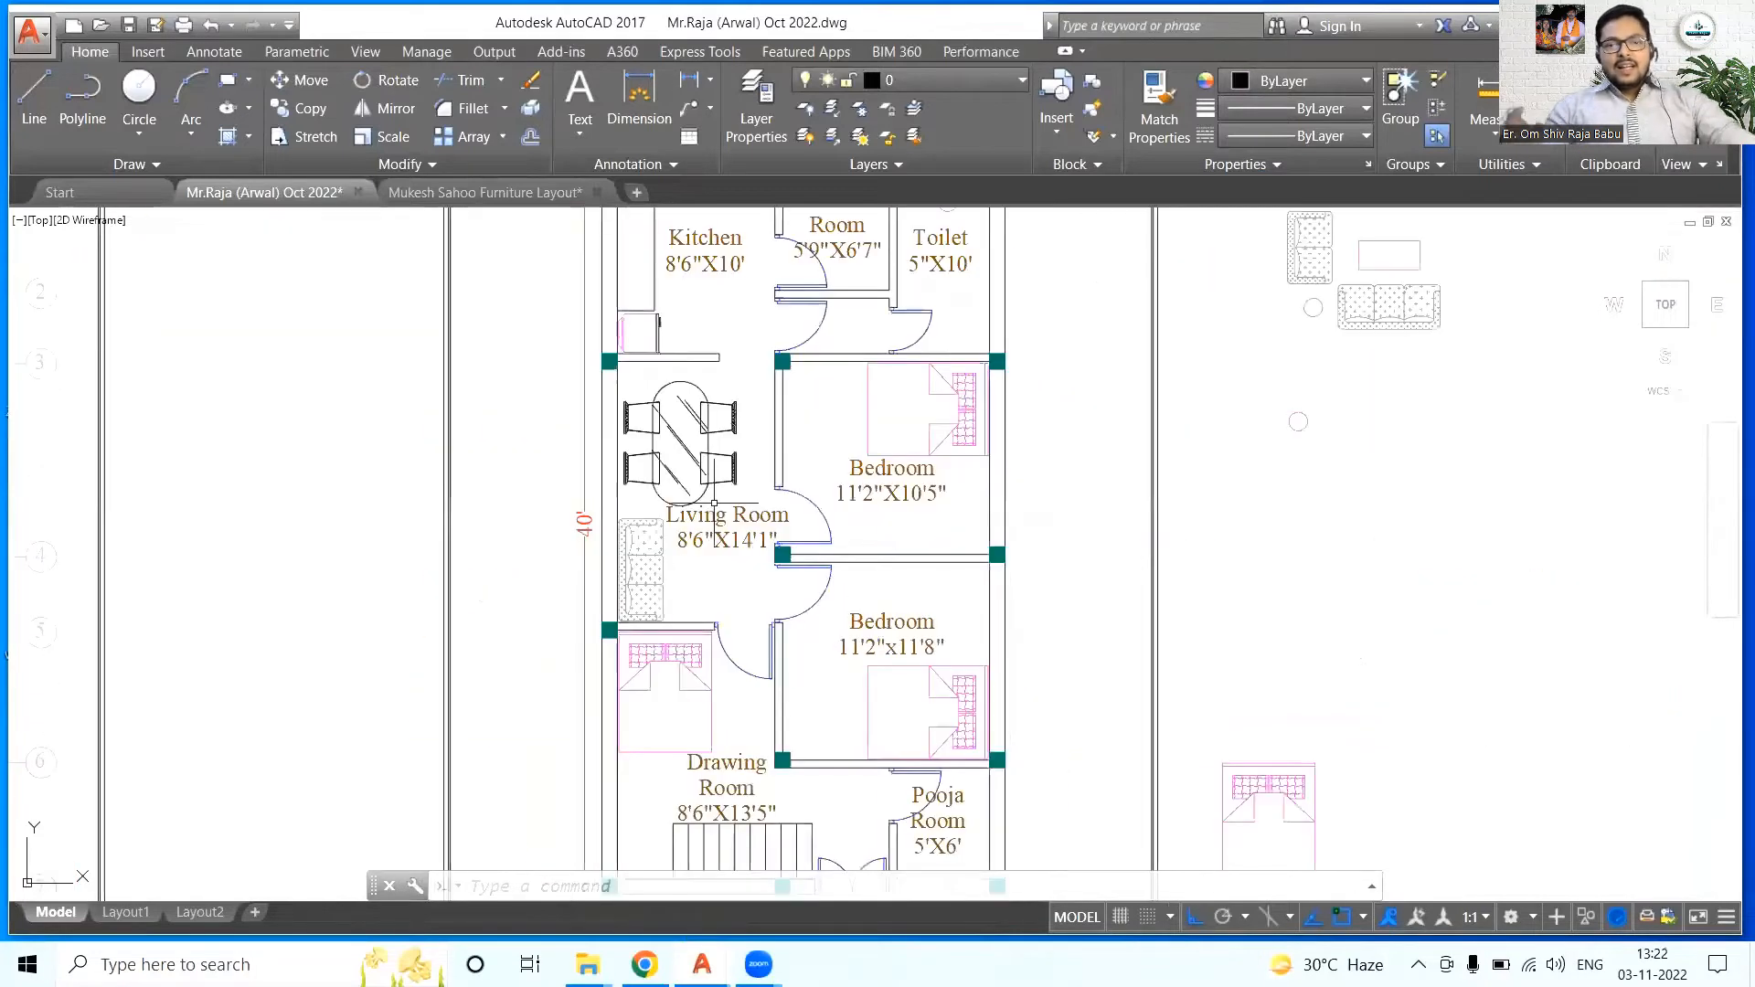
scroll(692, 320, down, 3)
scroll(847, 523, up, 3)
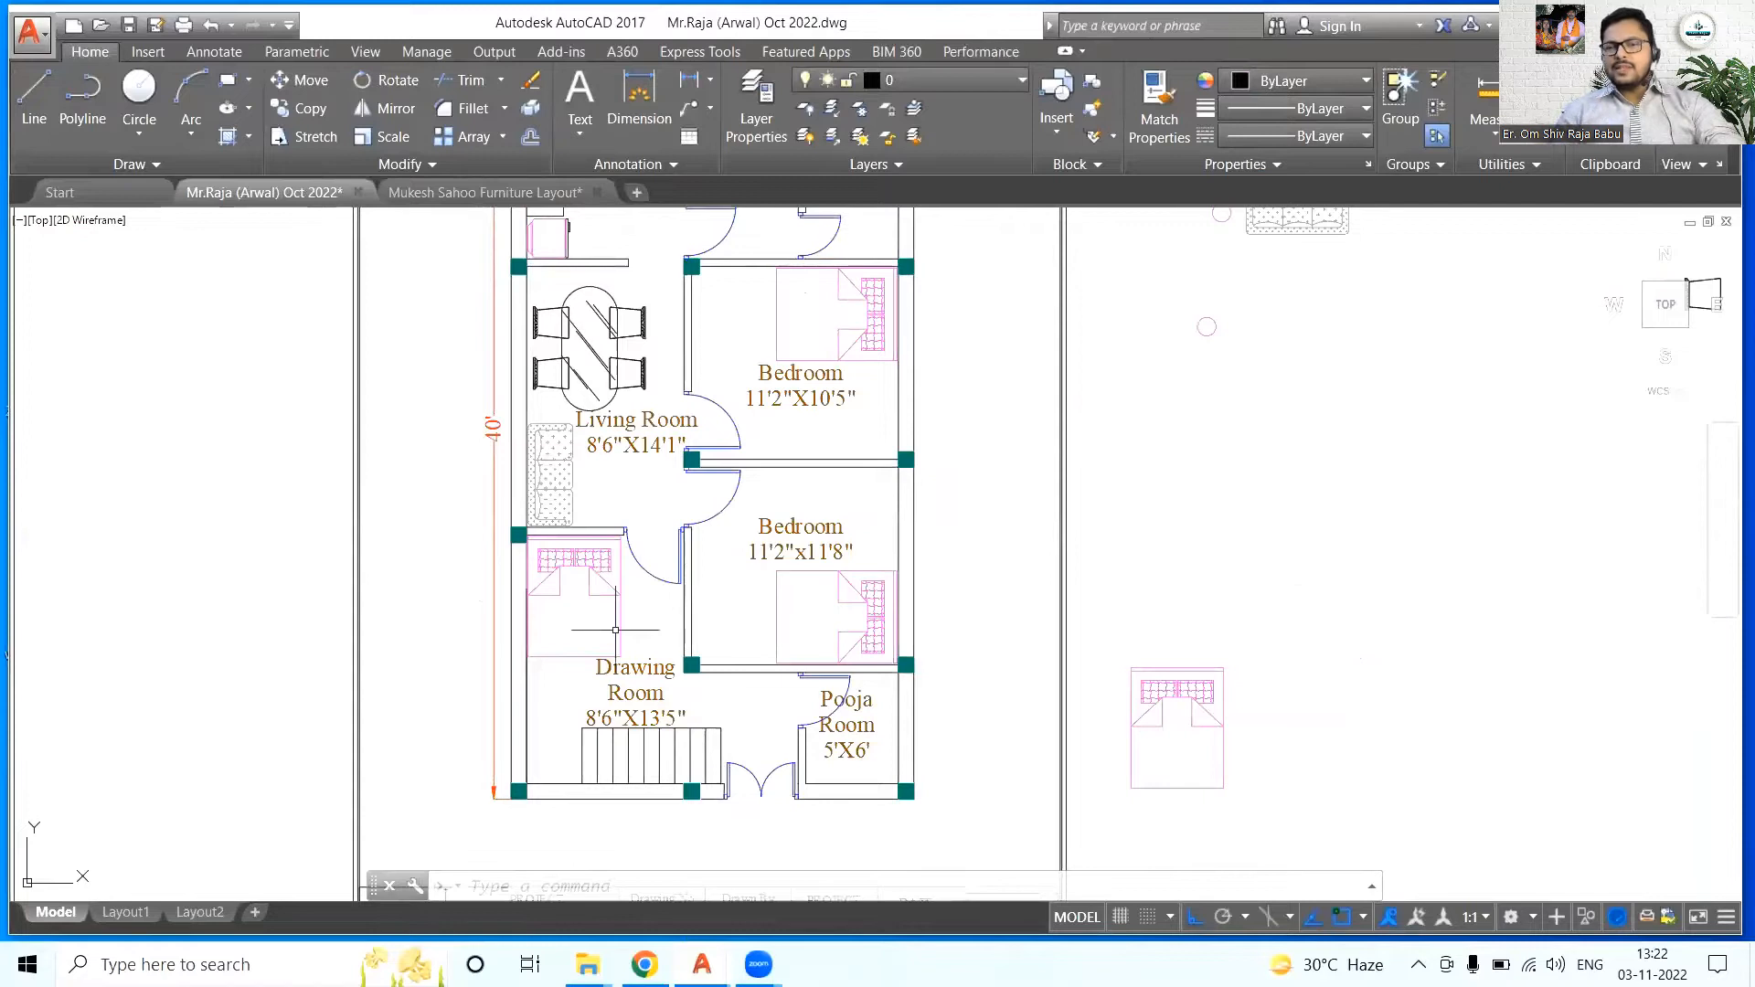
- Copy the study table and chair from the reference furniture layout drawing and paste them beside the house plan
scroll(615, 630, up, 2)
key(ctrl+Tab)
scroll(709, 366, up, 3)
click(709, 366)
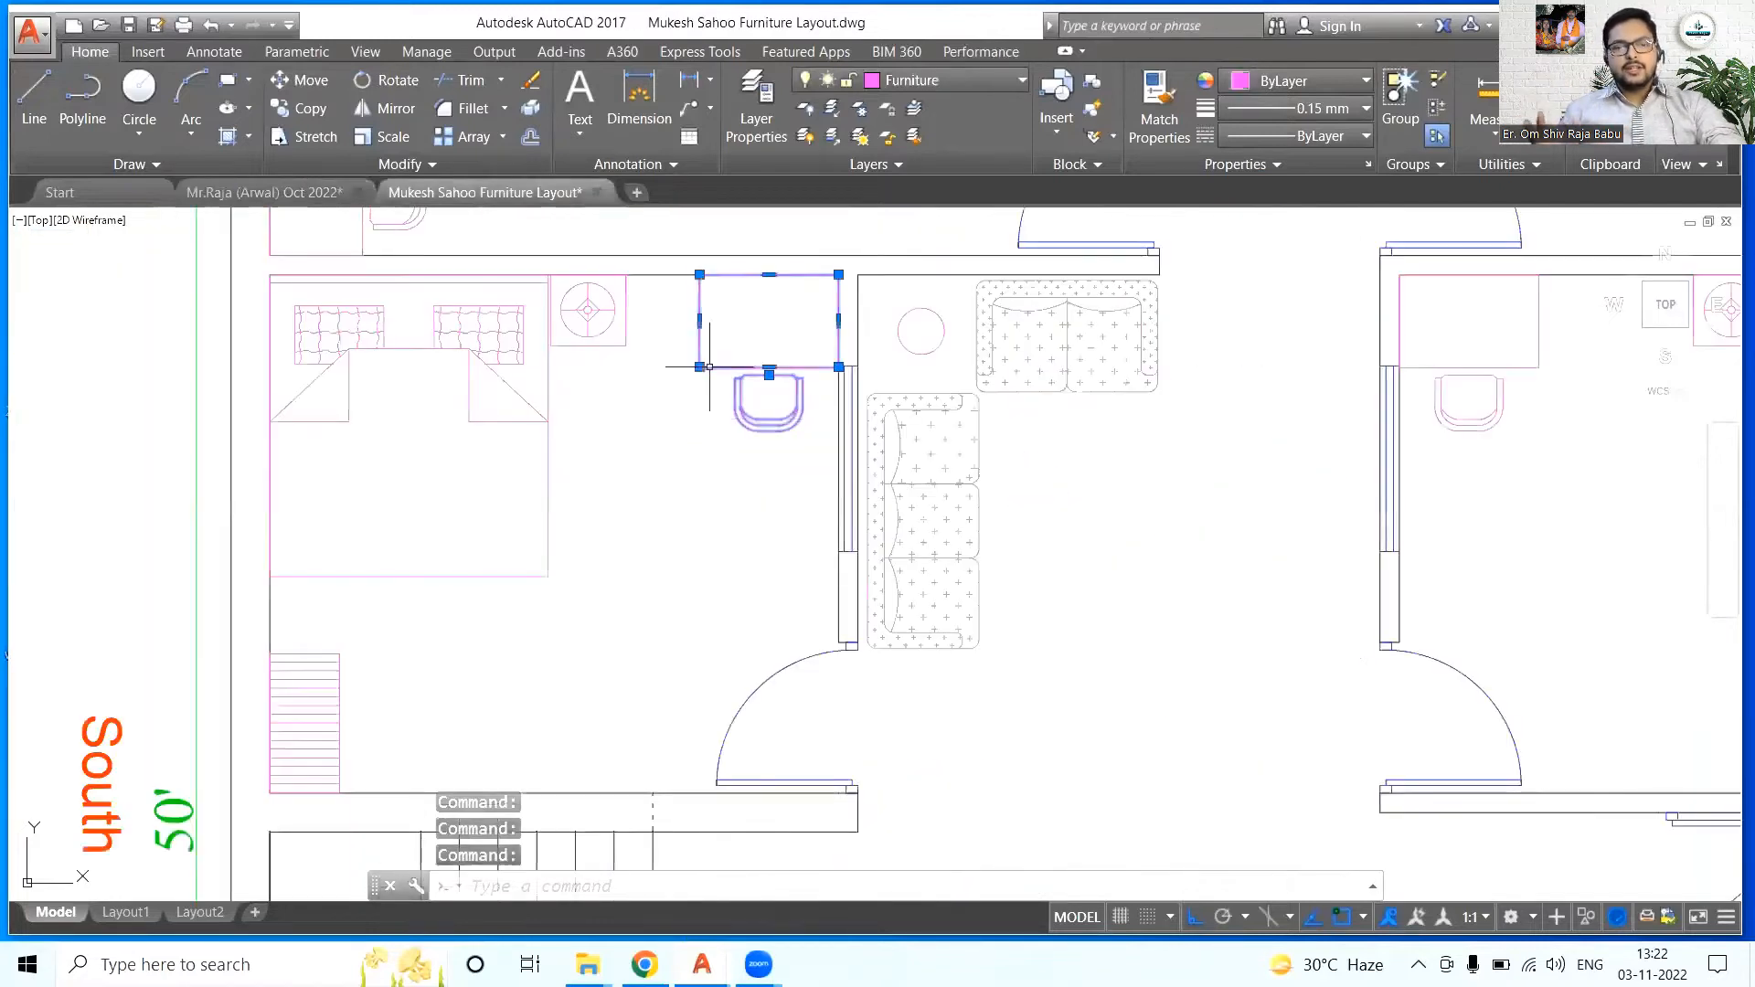
key(ctrl+c)
key(ctrl+Tab)
middle_drag(1572, 483, 1207, 483)
key(ctrl+v)
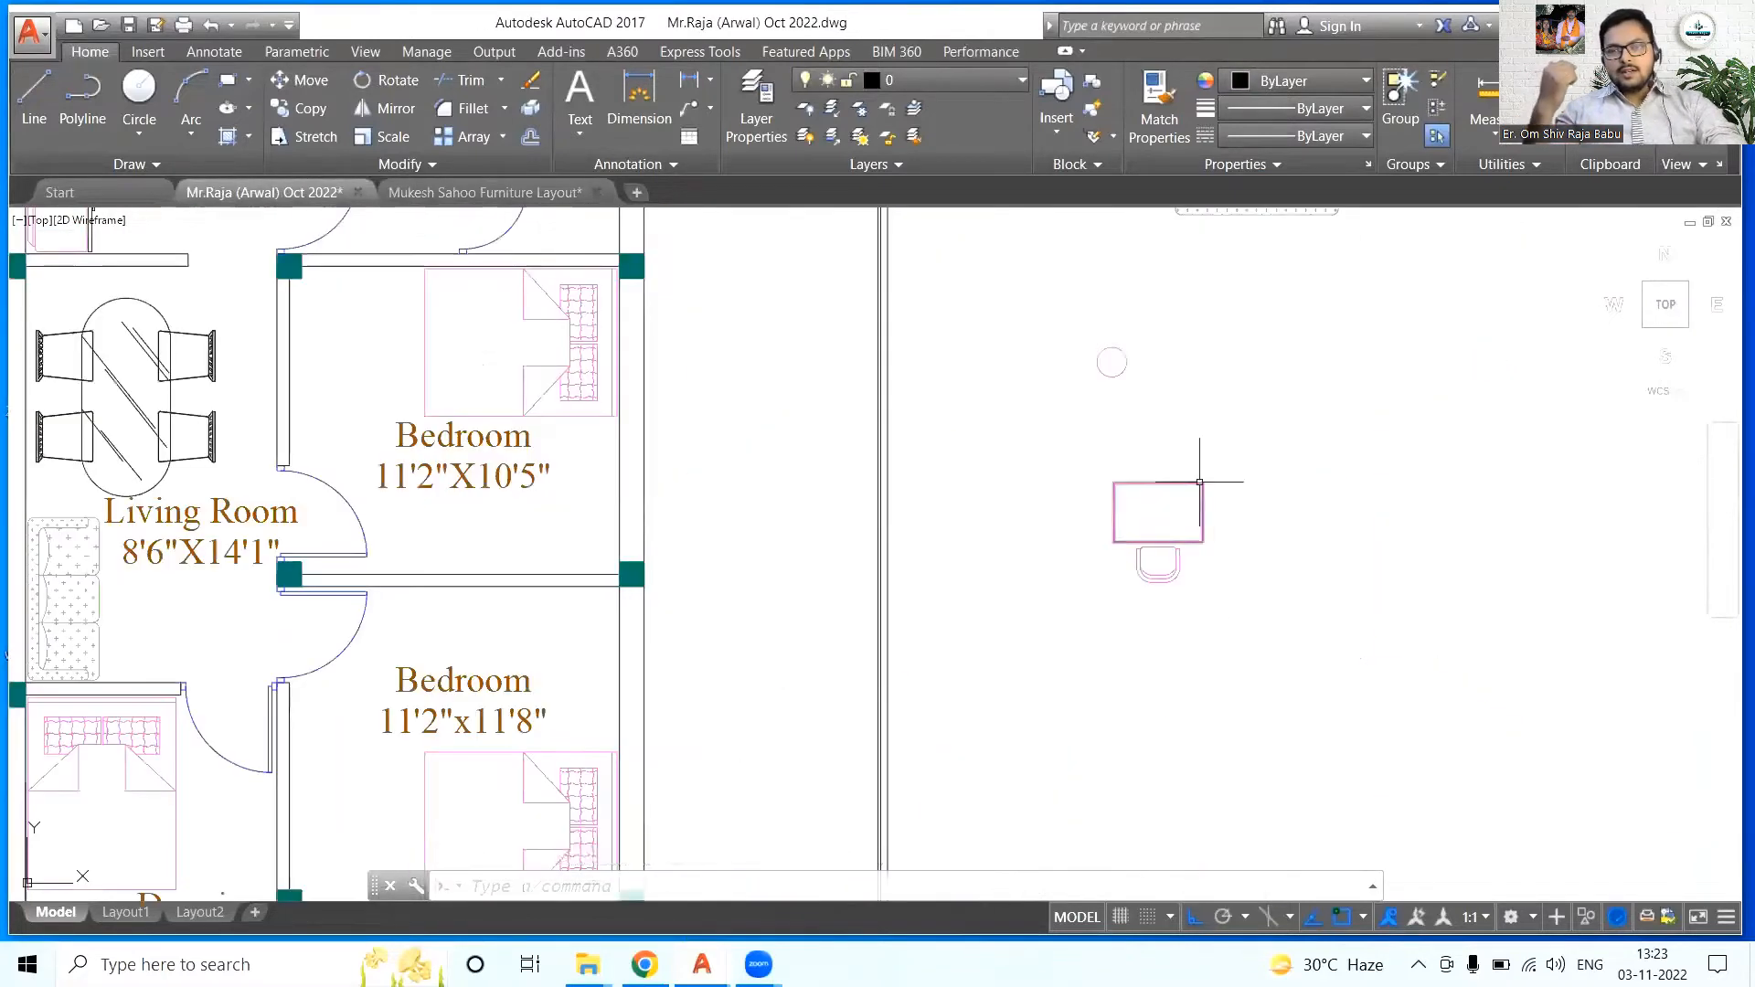
- Copy the study table and chair into the 11'2"X10'5" bedroom's upper corner beside the Living Room wall
click(1112, 545)
text(co)
key(Return)
click(1158, 512)
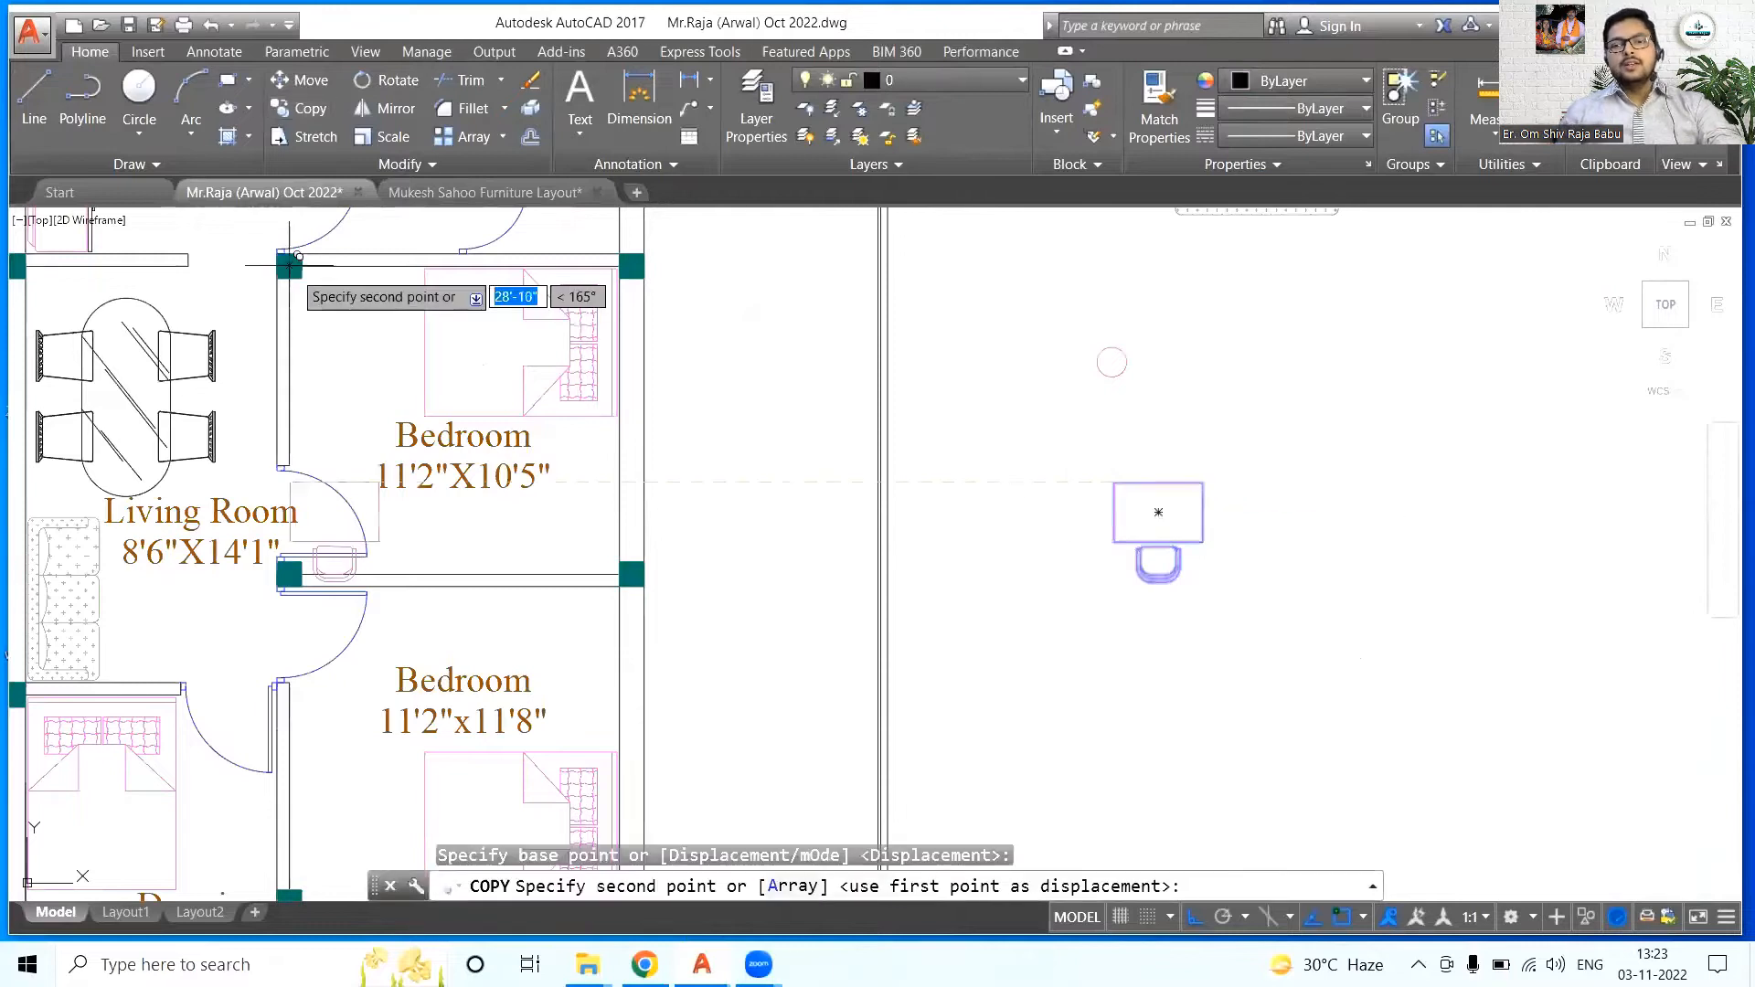
click(331, 320)
scroll(438, 567, down, 2)
key(Escape)
- Mirror the spare study table and chair outside the plan top to bottom, erasing the source objects
click(1066, 427)
text(mi)
key(Return)
click(1065, 416)
click(1096, 411)
text(y)
key(Return)
- Move the mirrored table and chair into the 11'2"x11'8" bedroom's lower corner by the Drawing Room wall, adjusting the position by 5 inches
text(m)
key(Return)
click(1005, 501)
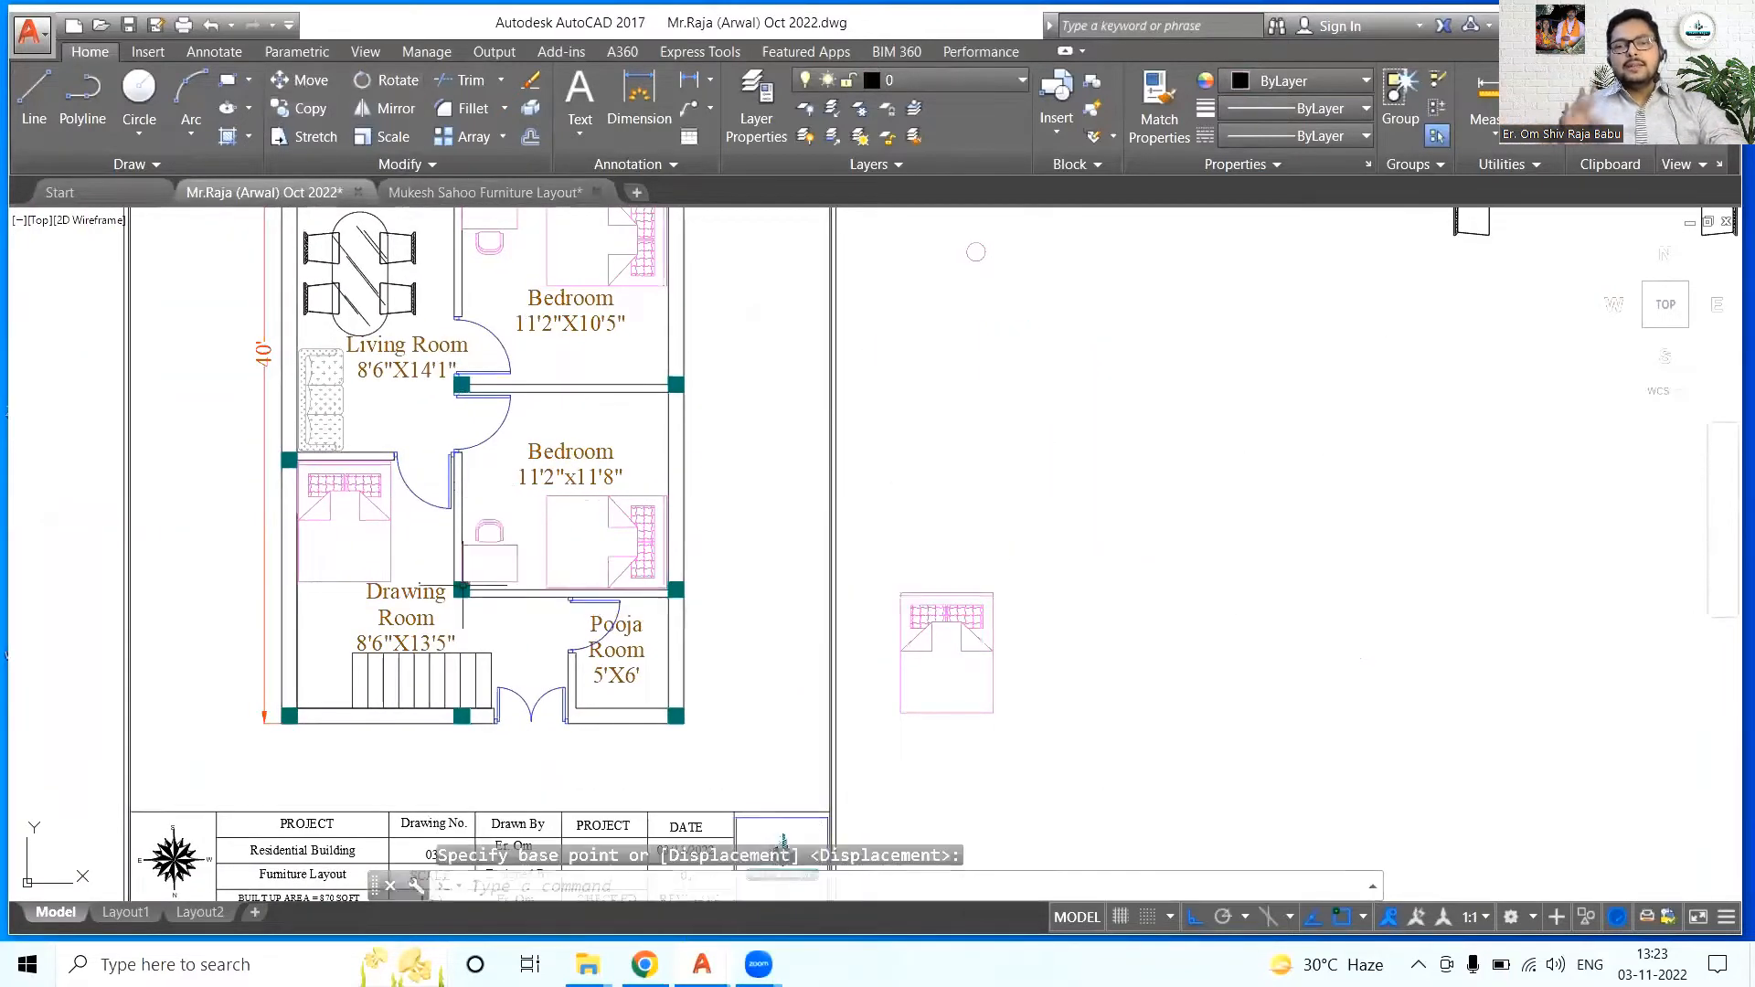
scroll(494, 530, up, 4)
click(490, 581)
click(480, 312)
key(Escape)
scroll(528, 403, down, 5)
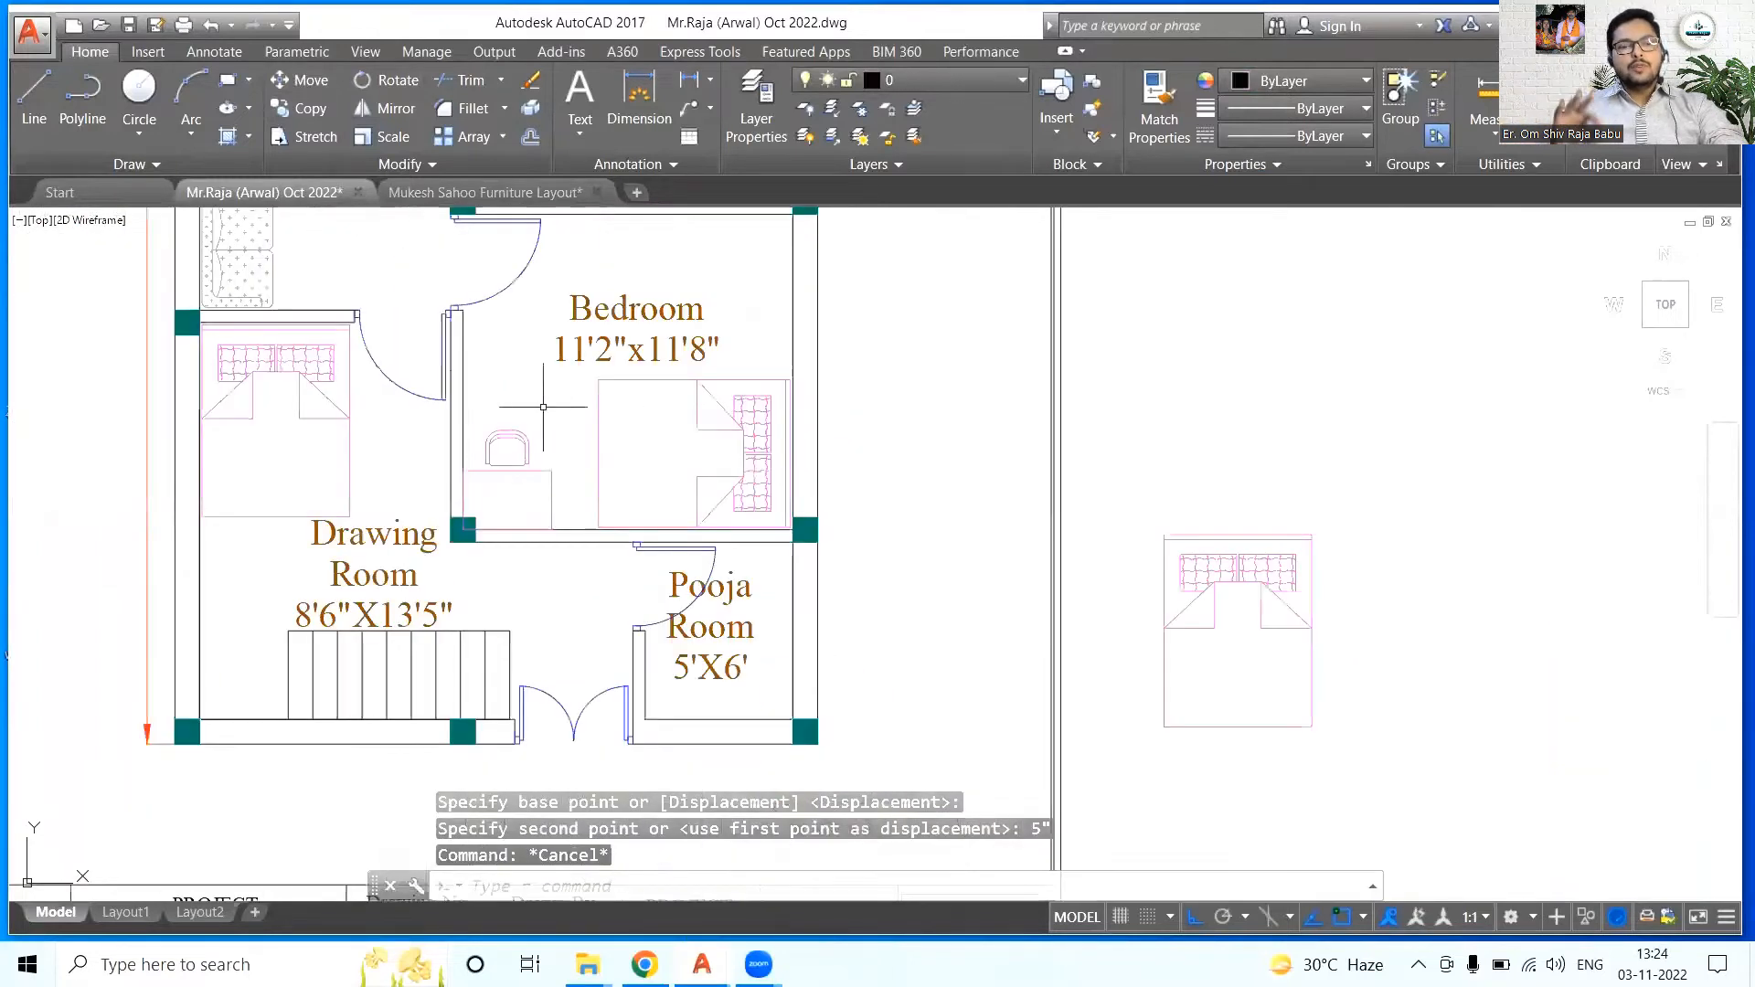
- Measure the width of the bedroom wardrobe in the reference furniture layout drawing and return to the house plan
middle_drag(509, 408, 803, 521)
key(ctrl+Tab)
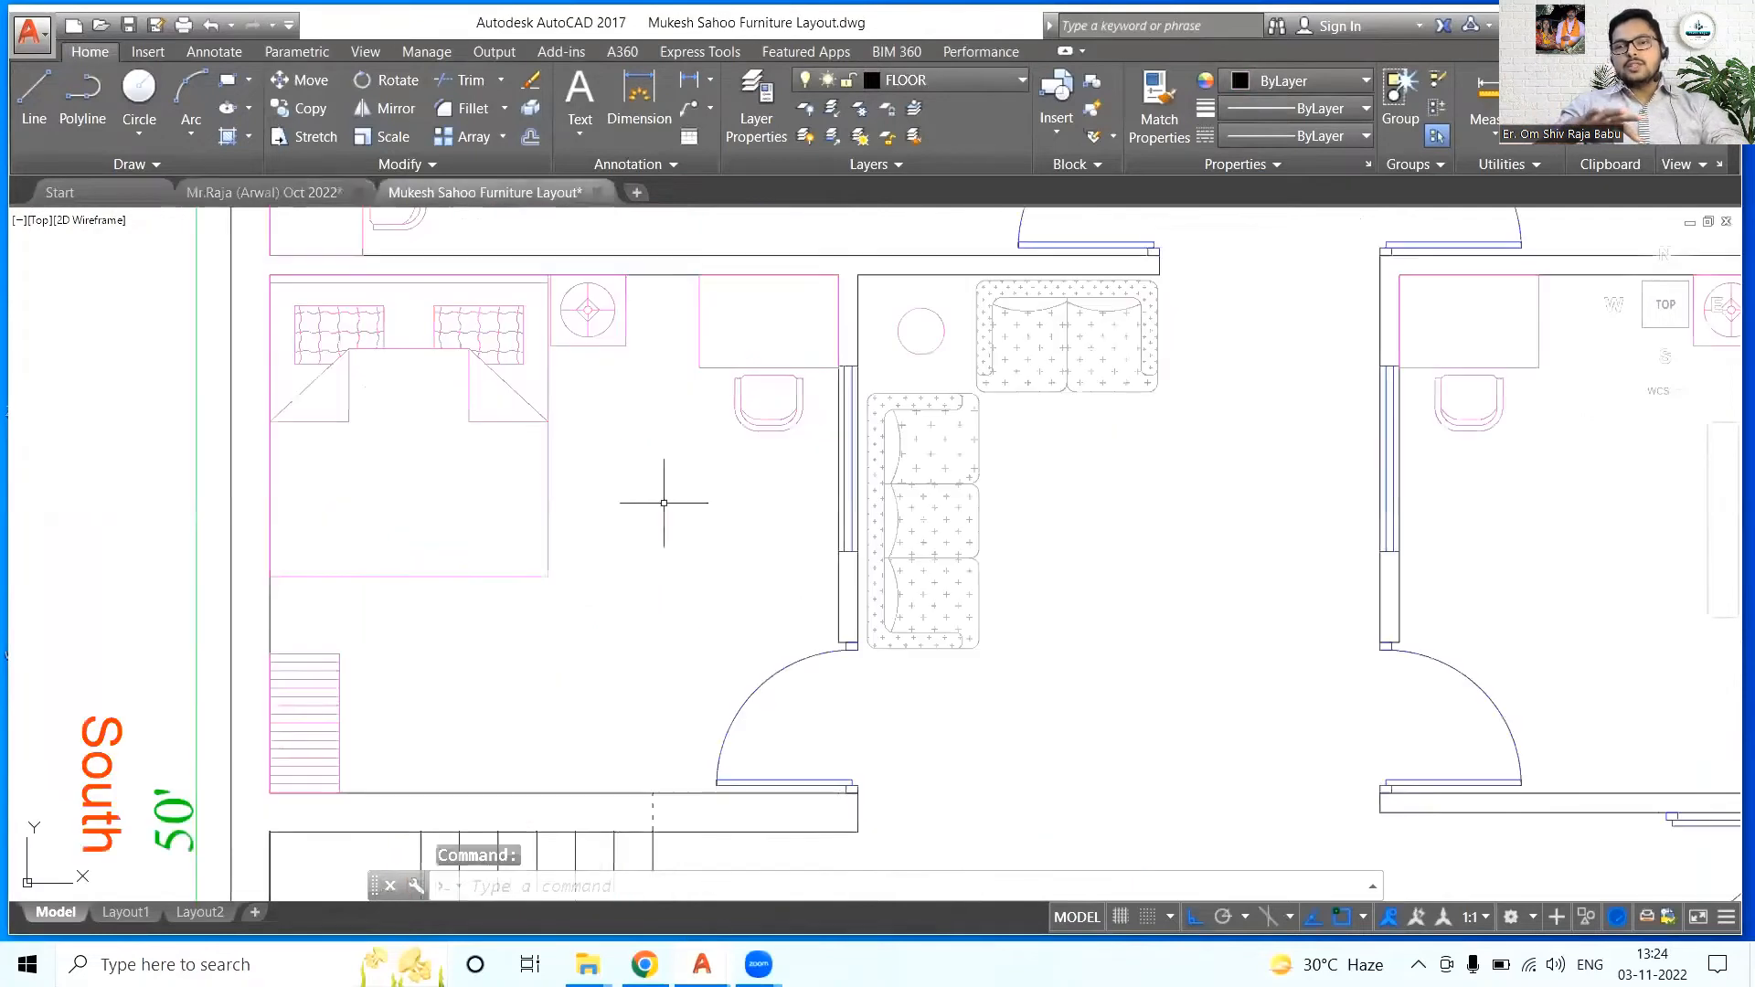
text(dim)
key(Return)
key(Return)
click(340, 792)
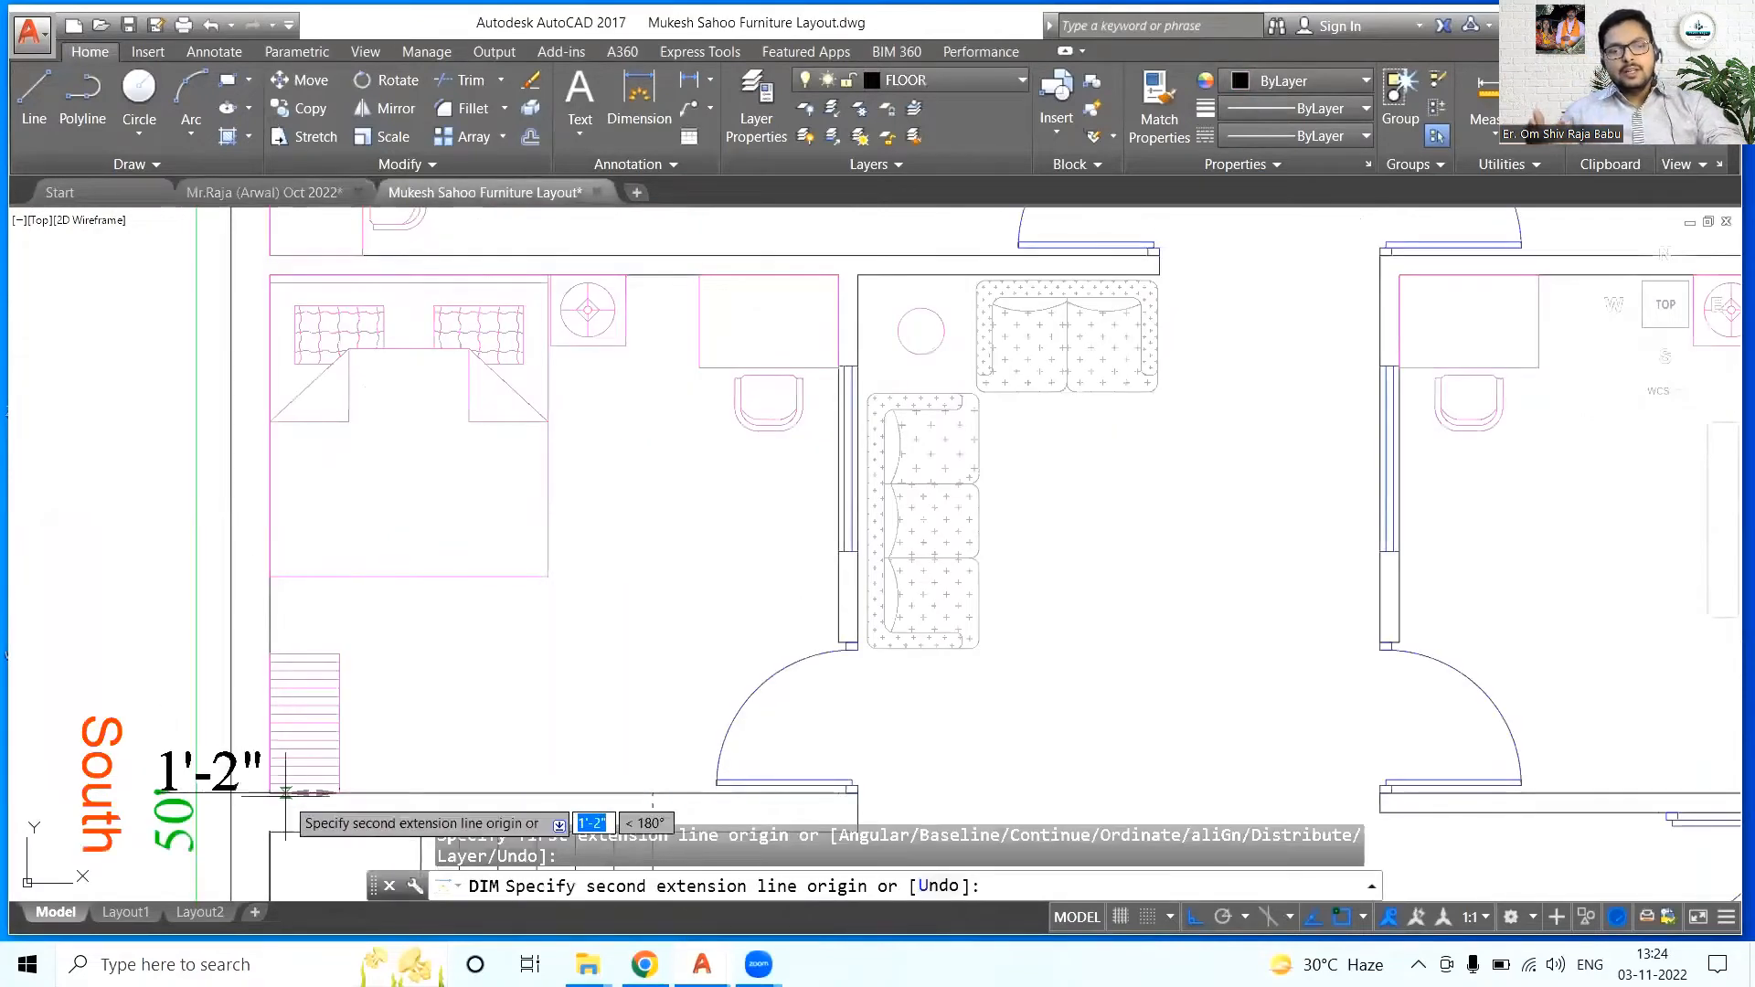
key(Escape)
key(ctrl+Tab)
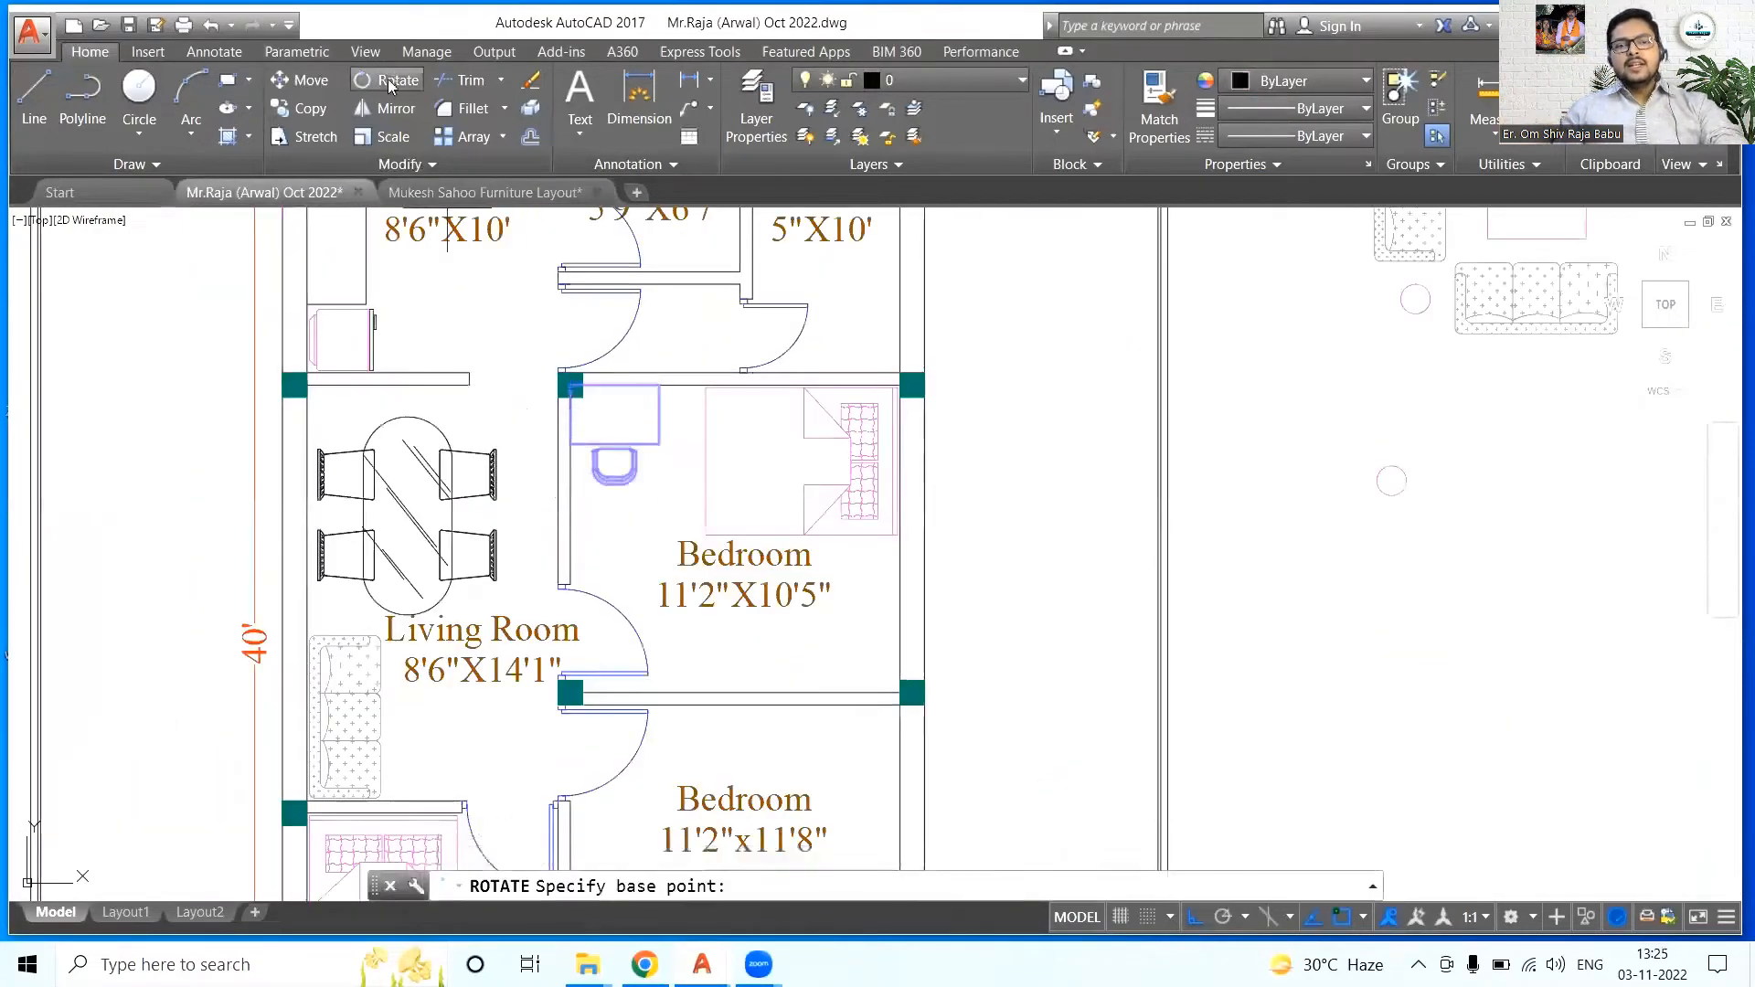
- Rotate the 11'2"X10'5" bedroom's study table and chair a quarter turn and move them into the lower corner at the outer wall
click(659, 445)
click(659, 507)
click(683, 465)
click(626, 386)
click(309, 82)
click(719, 445)
click(899, 693)
- Delete the 11'2"x11'8" bedroom's table and chair and copy the other bedroom's set into its upper corner at the outer wall
mouse_move(838, 677)
middle_down()
mouse_move(742, 542)
mouse_move(795, 426)
middle_up()
drag(611, 737, 565, 678)
key(Delete)
drag(811, 382, 762, 414)
text(co)
click(856, 353)
click(856, 456)
key(Escape)
middle_drag(906, 566, 932, 516)
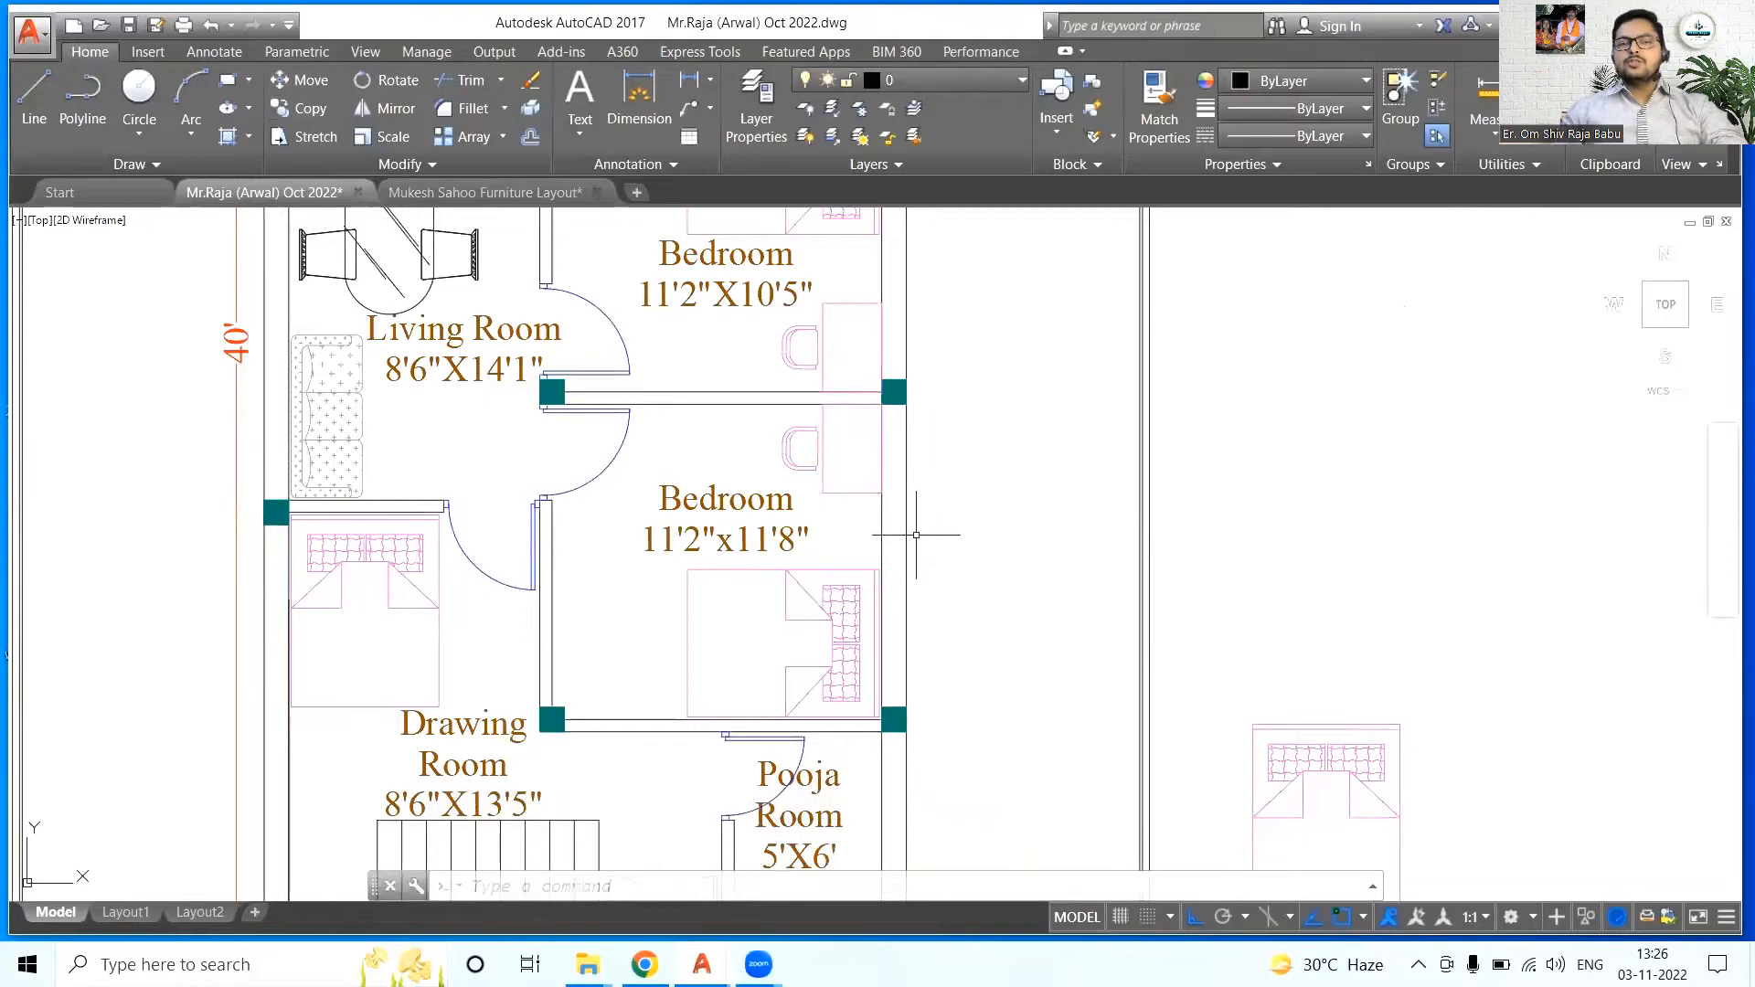
- Draw a 1'6" wide wardrobe rectangle on the Furniture layer in the 11'2"x11'8" bedroom's lower corner beside the Drawing Room wall
scroll(916, 535, down, 4)
scroll(716, 528, up, 2)
scroll(631, 672, up, 4)
click(914, 79)
click(878, 293)
click(228, 80)
click(582, 770)
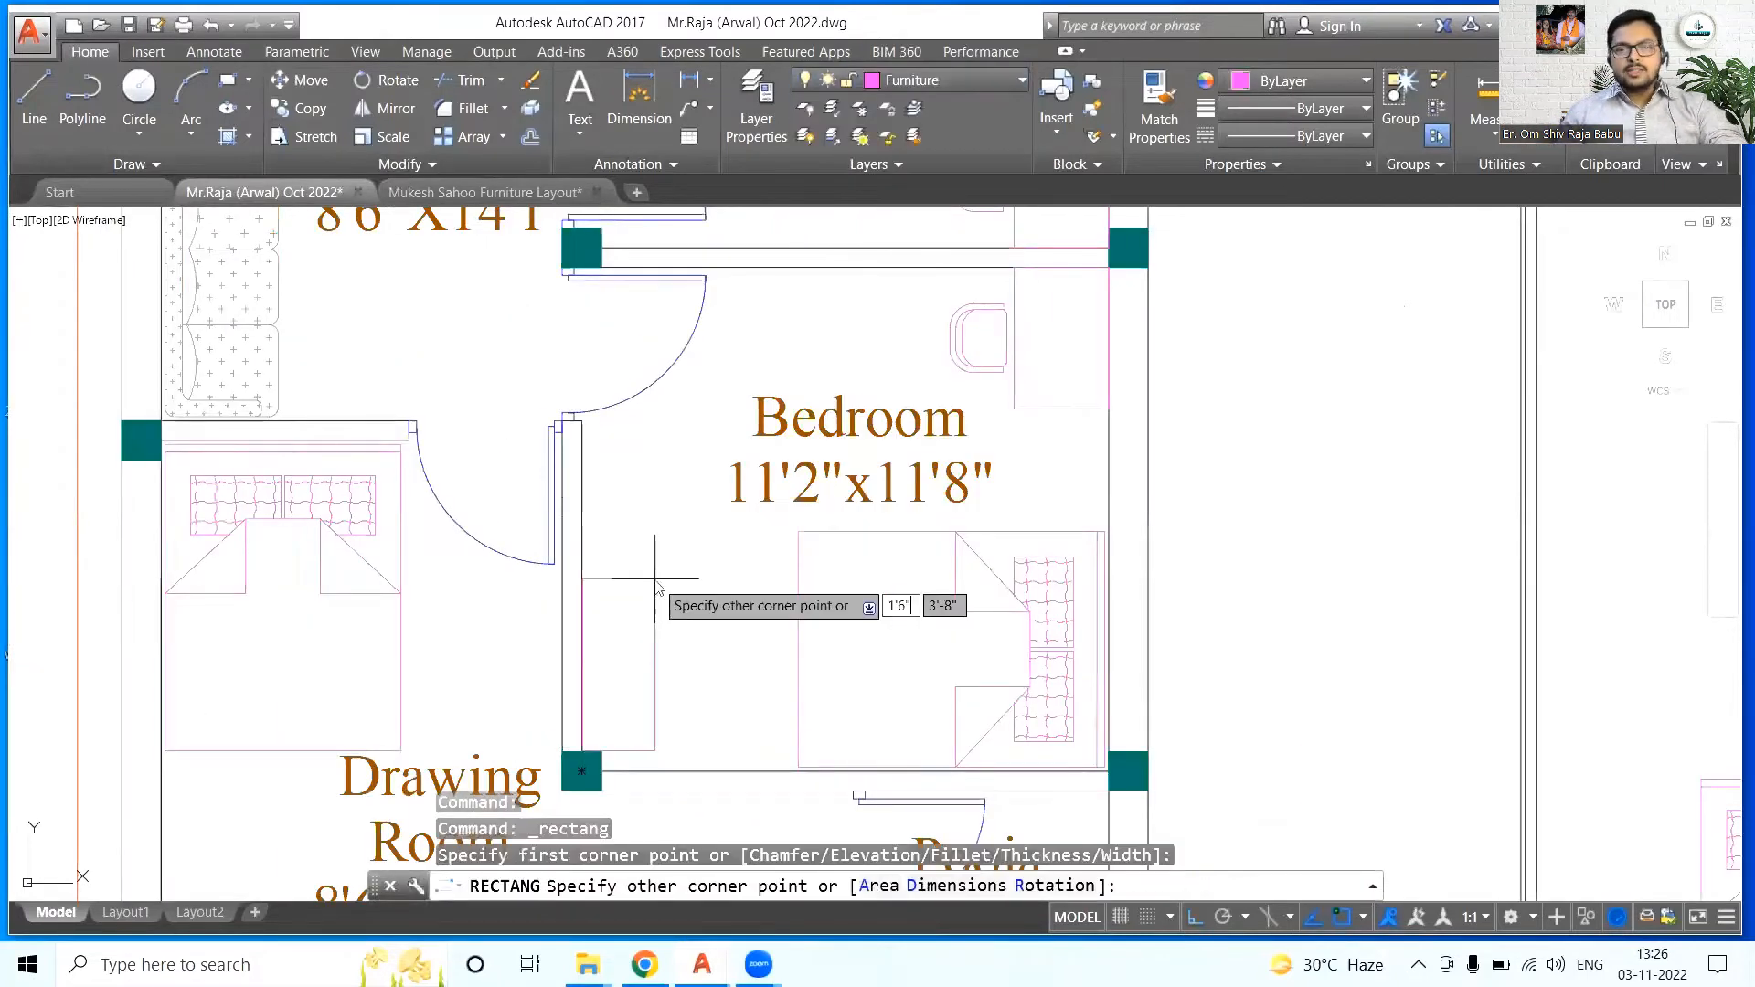
click(654, 609)
- Copy the wardrobe rectangle into the 11'2"X10'5" bedroom, at the upper corner beside the Living Room wall
scroll(720, 592, down, 3)
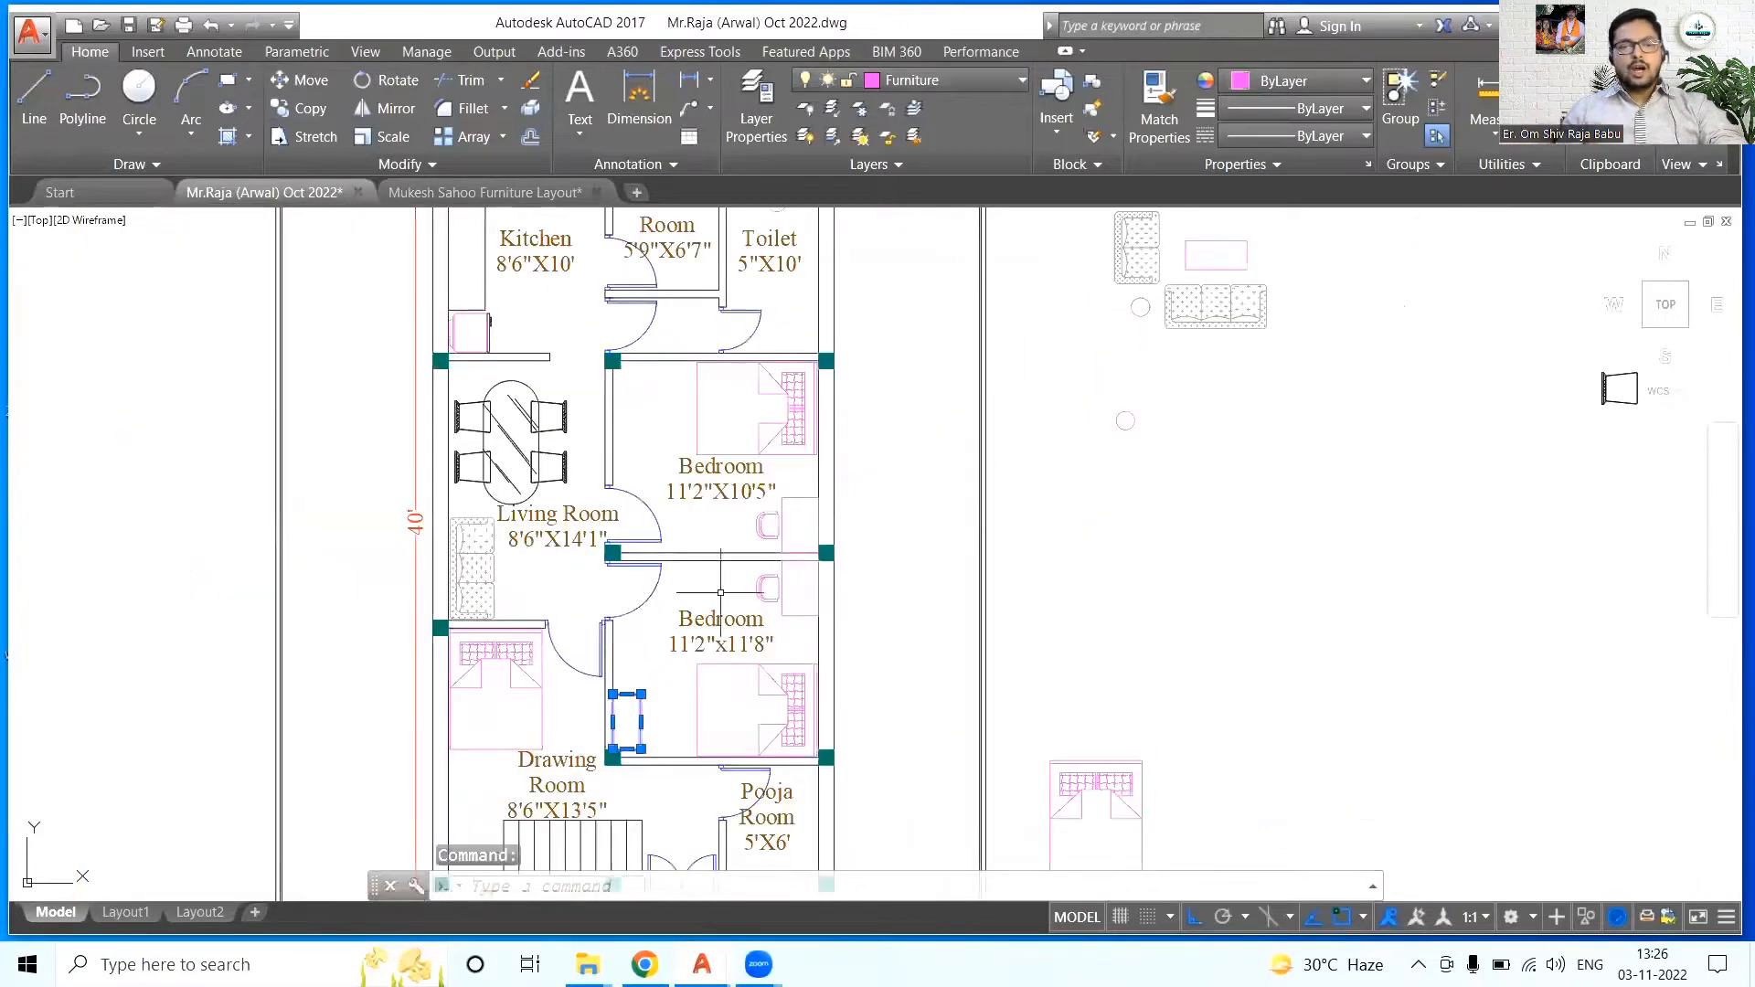
text(co)
scroll(612, 692, up, 5)
click(613, 695)
scroll(613, 695, down, 5)
scroll(614, 366, up, 4)
click(612, 361)
scroll(631, 374, down, 2)
key(Escape)
- Move the copied wardrobe against the Living Room wall, directly below the corner column
scroll(631, 375, down, 3)
scroll(689, 347, up, 3)
scroll(640, 365, up, 3)
text(m)
click(682, 420)
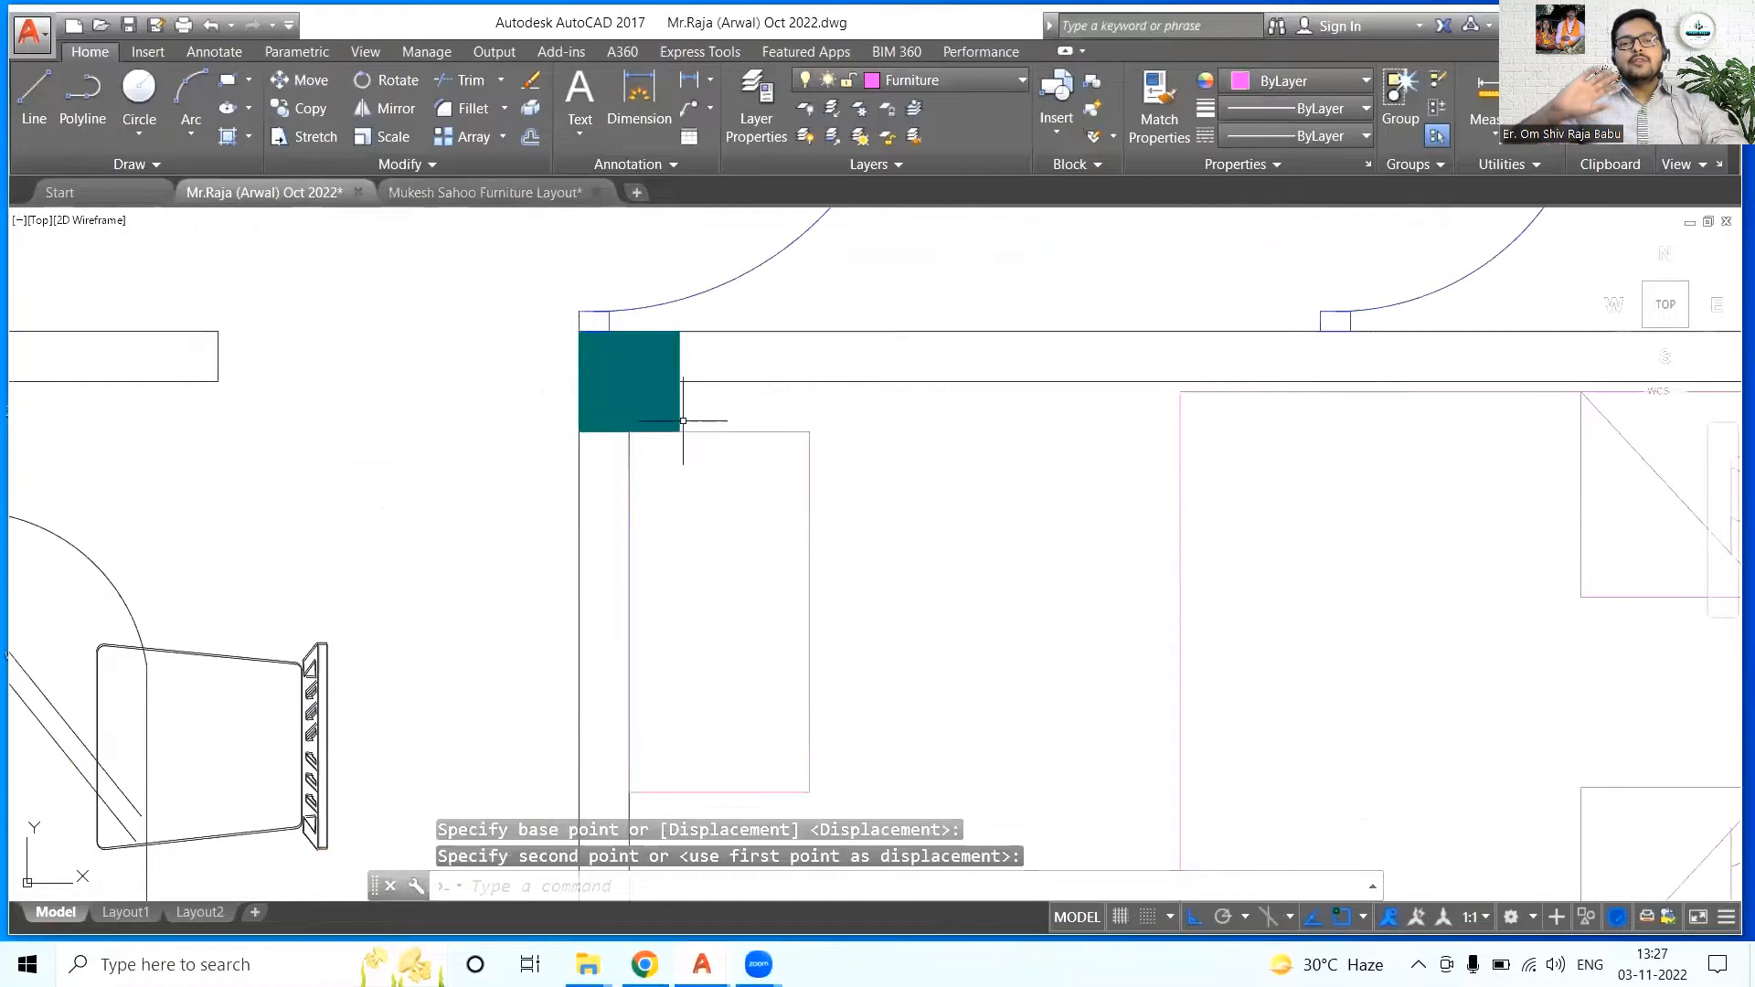
scroll(683, 421, down, 5)
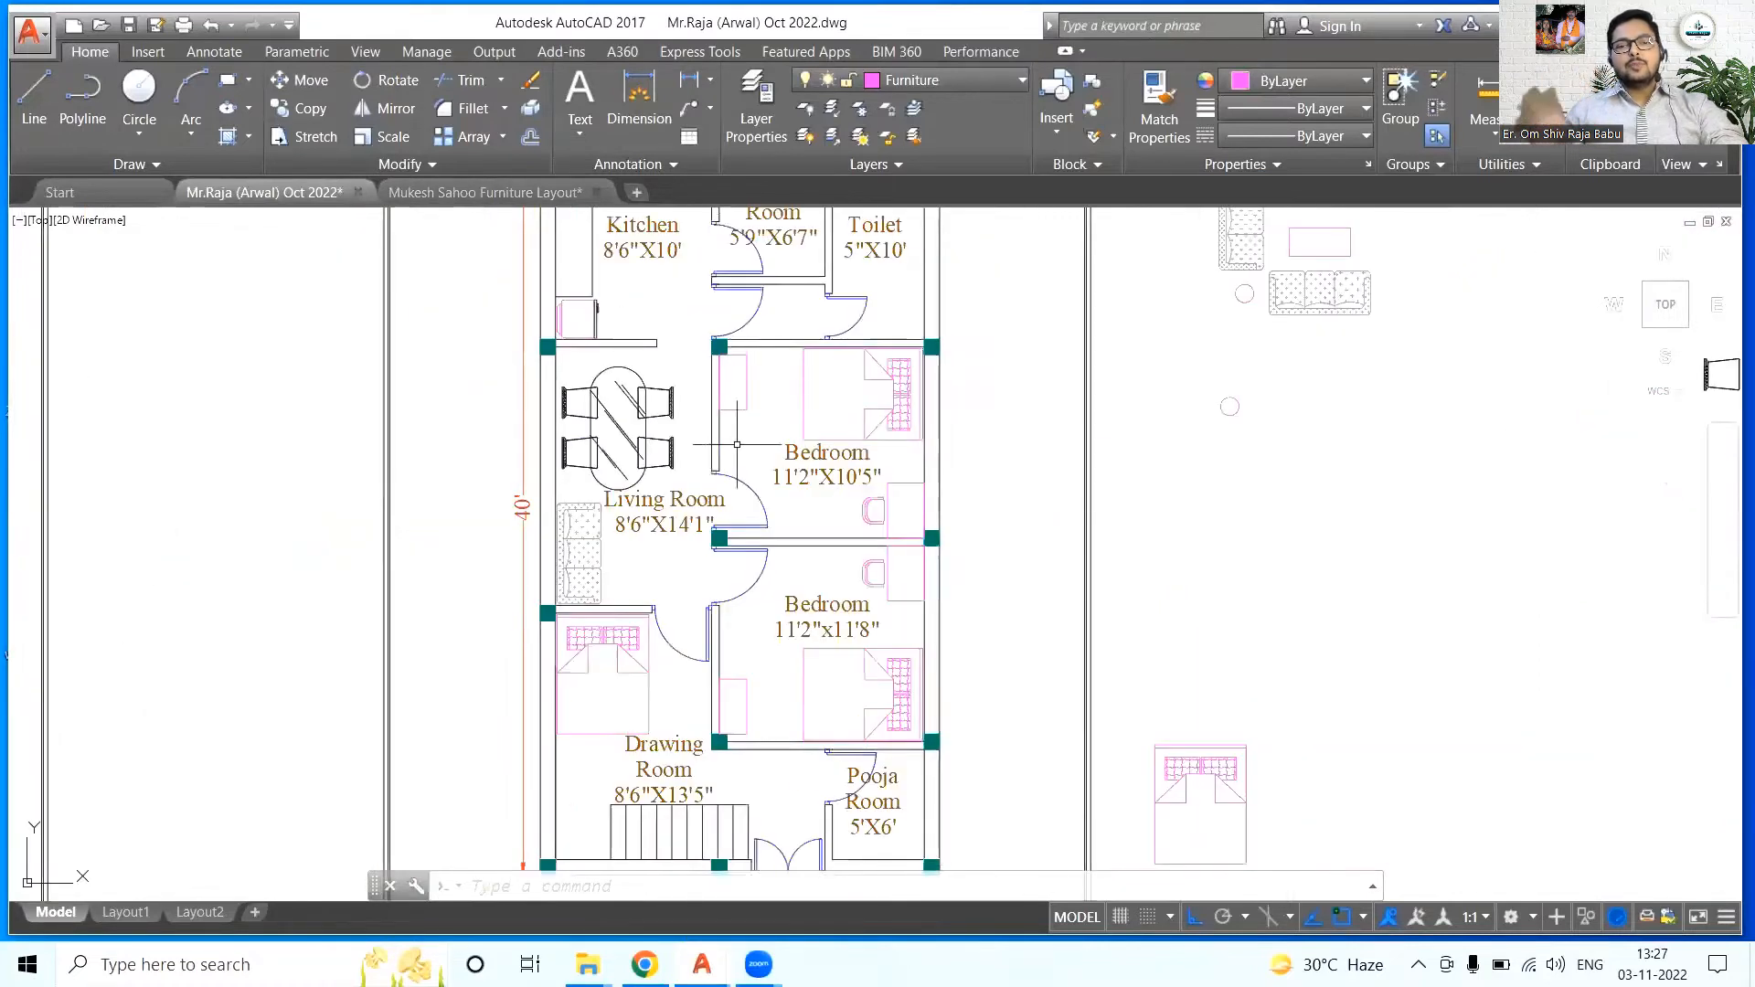
- Paste the washbasin block copied from the reference furniture layout drawing beside the house plan
scroll(662, 733, down, 2)
scroll(755, 368, up, 2)
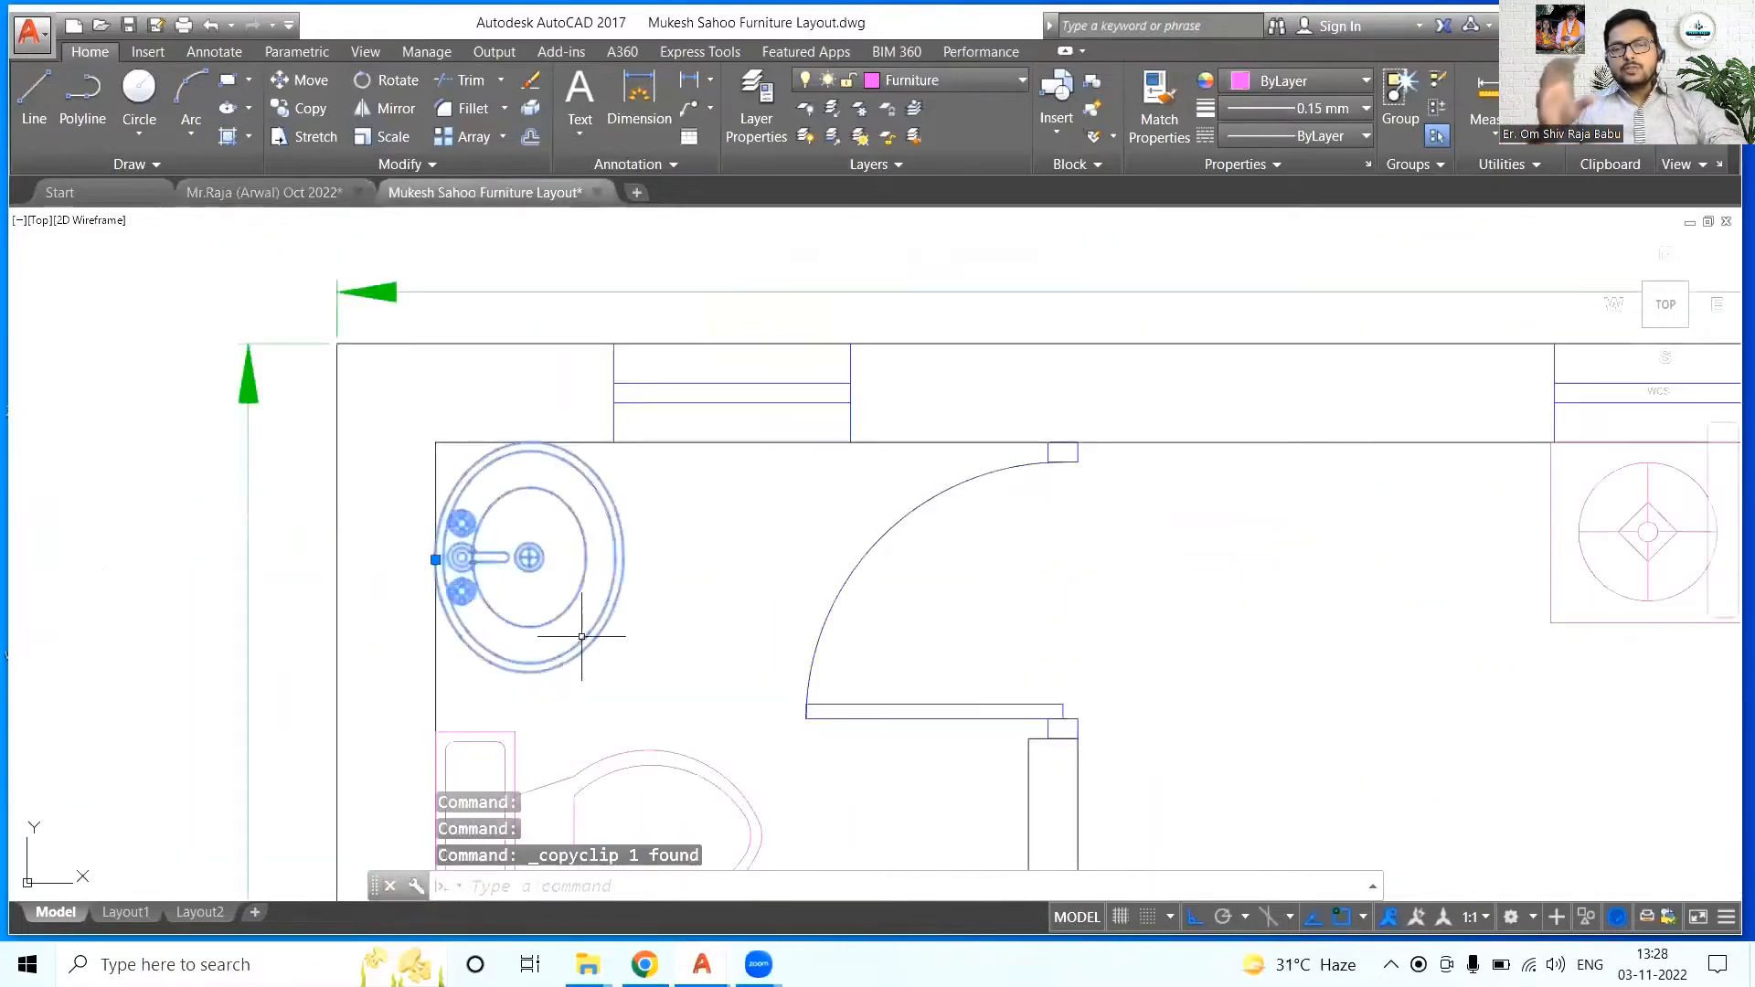
click(265, 192)
key(ctrl+v)
click(777, 552)
- Explode the pasted washbasin and assign its parts to the Furniture layer
text(x)
key(Return)
scroll(808, 520, up, 4)
click(745, 431)
click(889, 699)
click(950, 80)
click(931, 524)
key(Escape)
key(Escape)
- Mirror the washbasin about a vertical line so its taps face the opposite side, erasing the source object
text(mi)
key(Return)
key(Escape)
key(Escape)
click(768, 528)
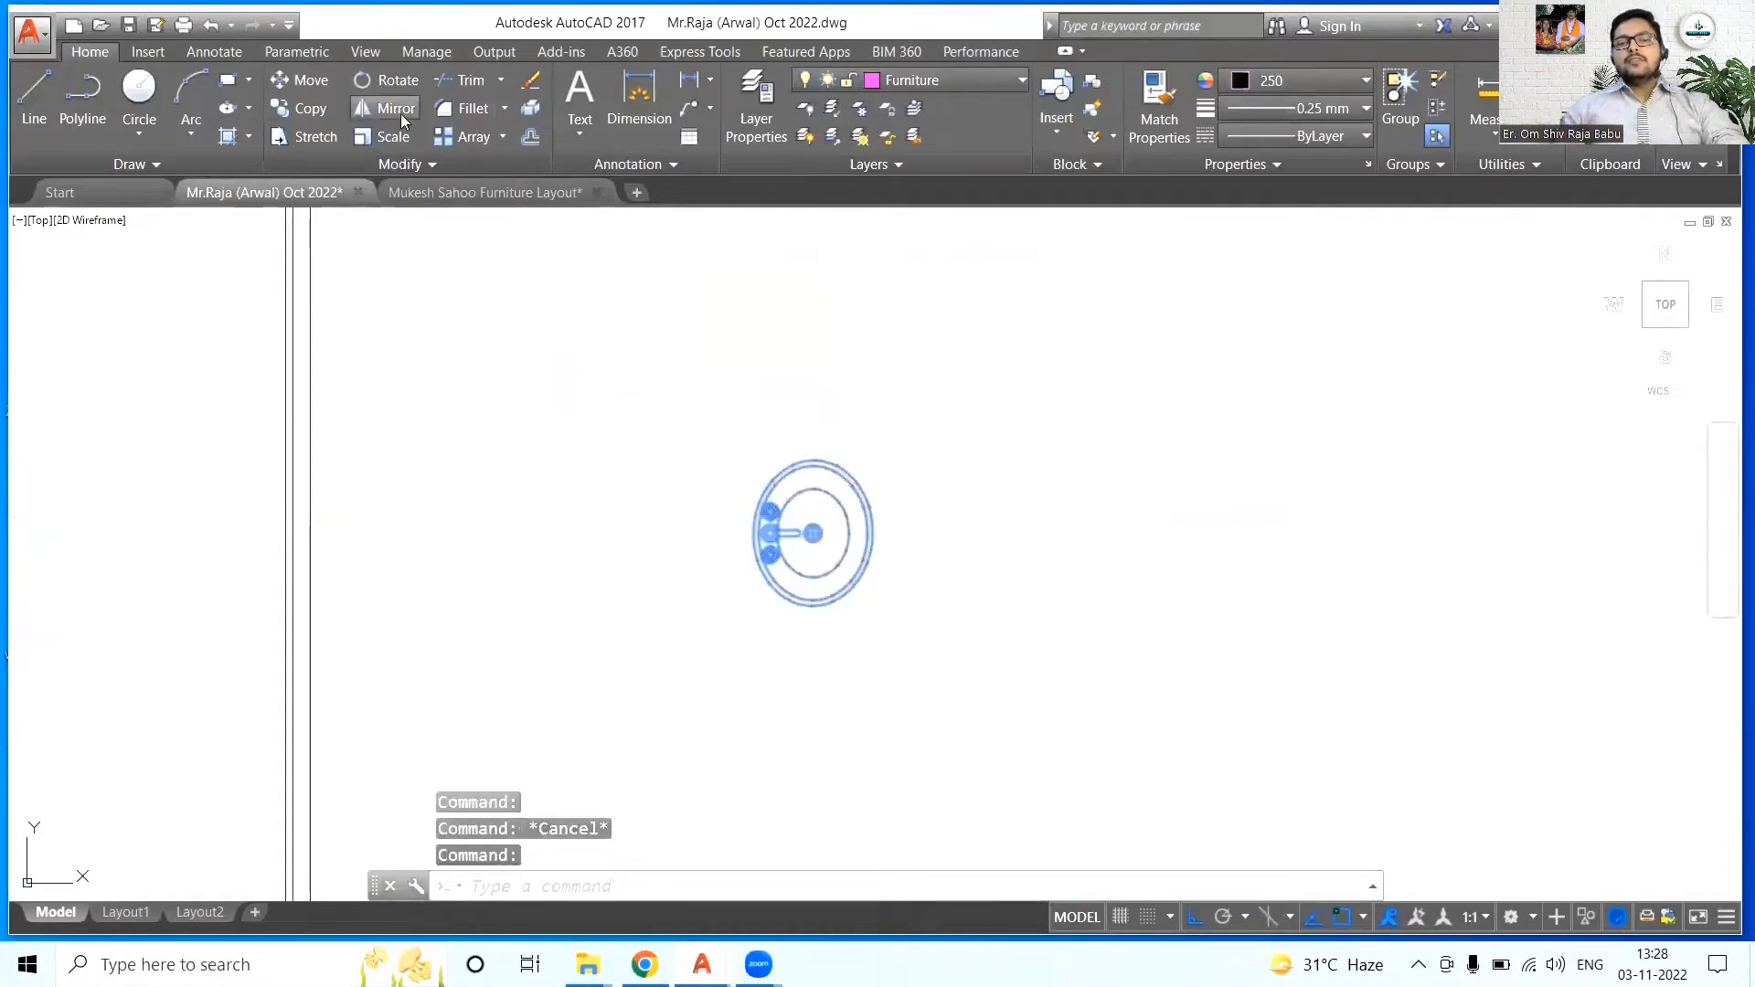
click(385, 109)
click(727, 512)
click(728, 709)
click(771, 765)
- Move the mirrored washbasin into the Toilet's lower corner, with its taps against the outer wall
click(669, 549)
click(307, 80)
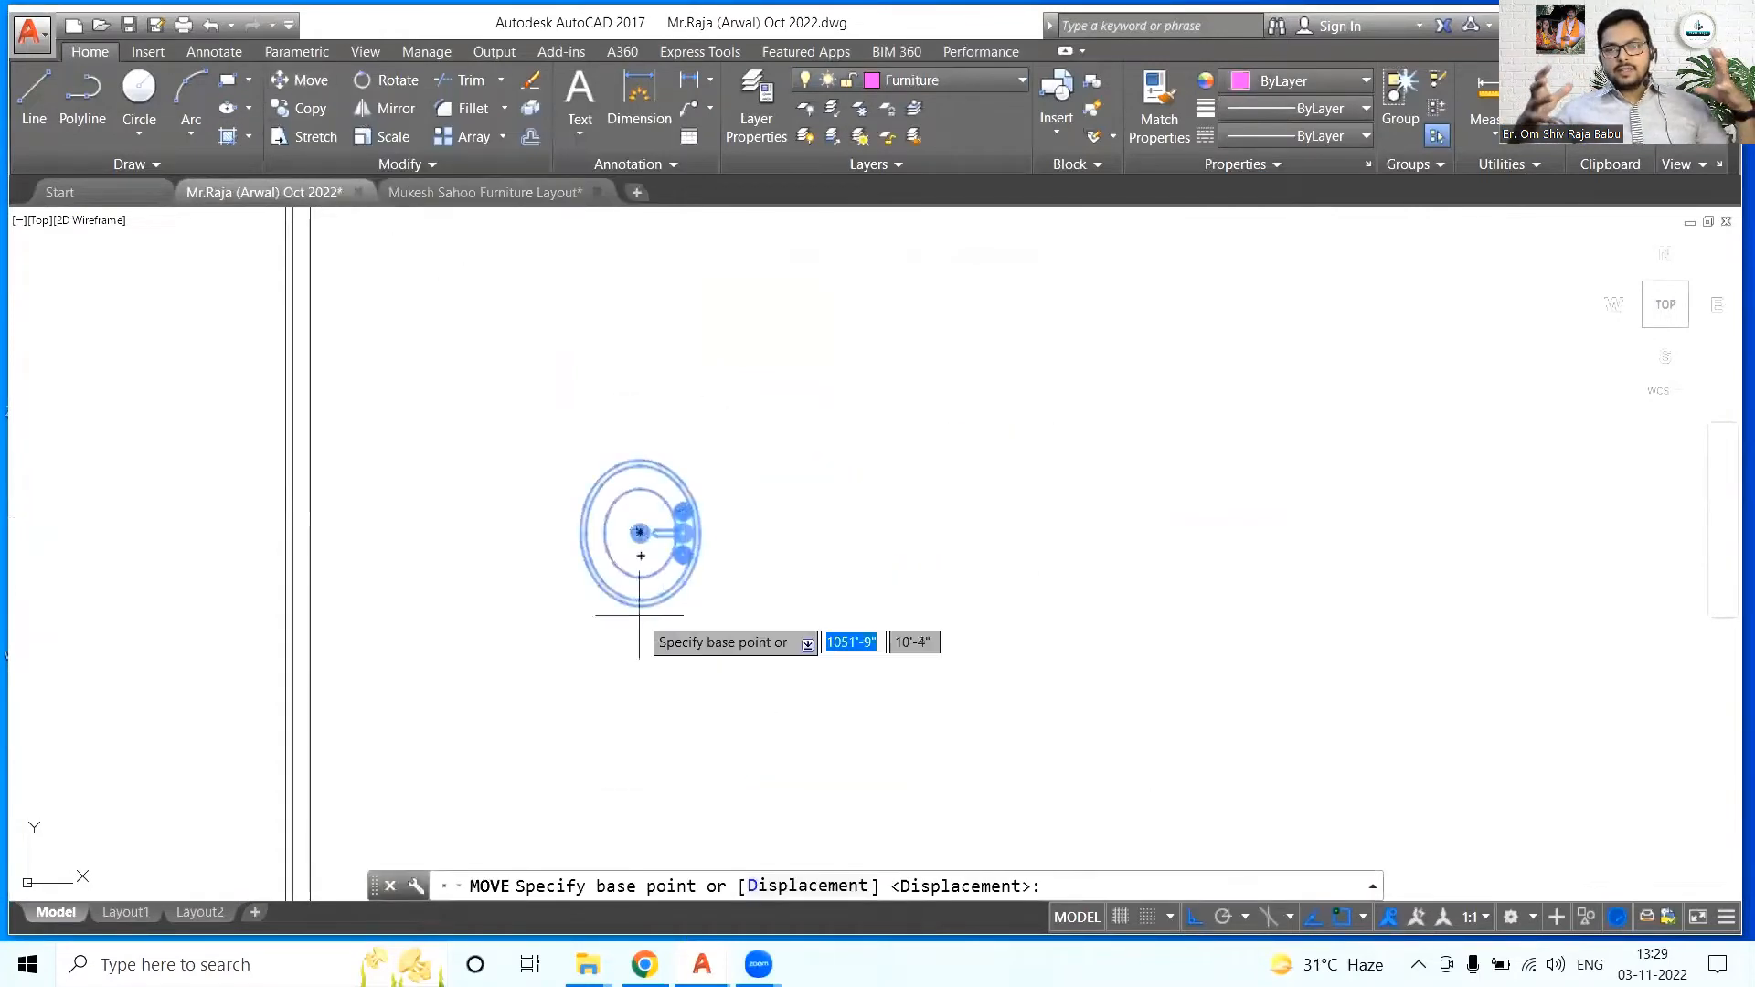
click(639, 533)
scroll(673, 552, down, 3)
scroll(666, 490, up, 4)
click(517, 567)
scroll(518, 567, down, 6)
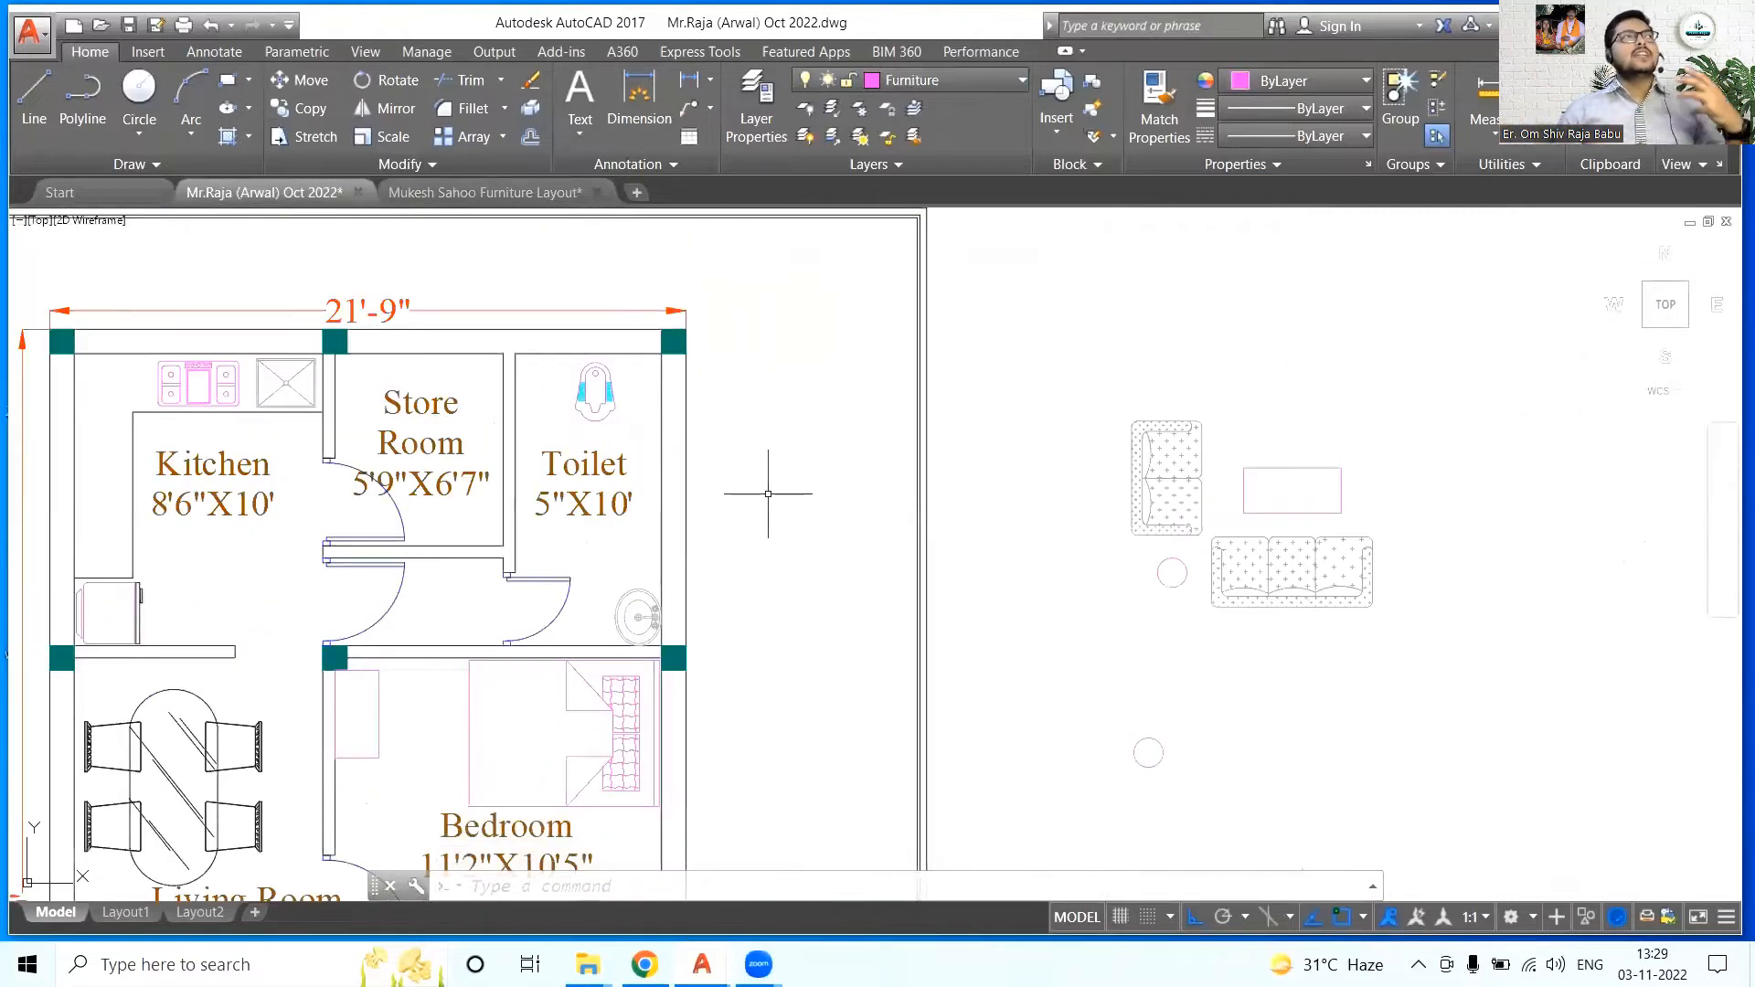
- Draw a rectangle 2'6" wide from the Toilet's upper-left inner corner, around the squatting pan
scroll(564, 363, up, 4)
text(rec)
key(Return)
click(442, 340)
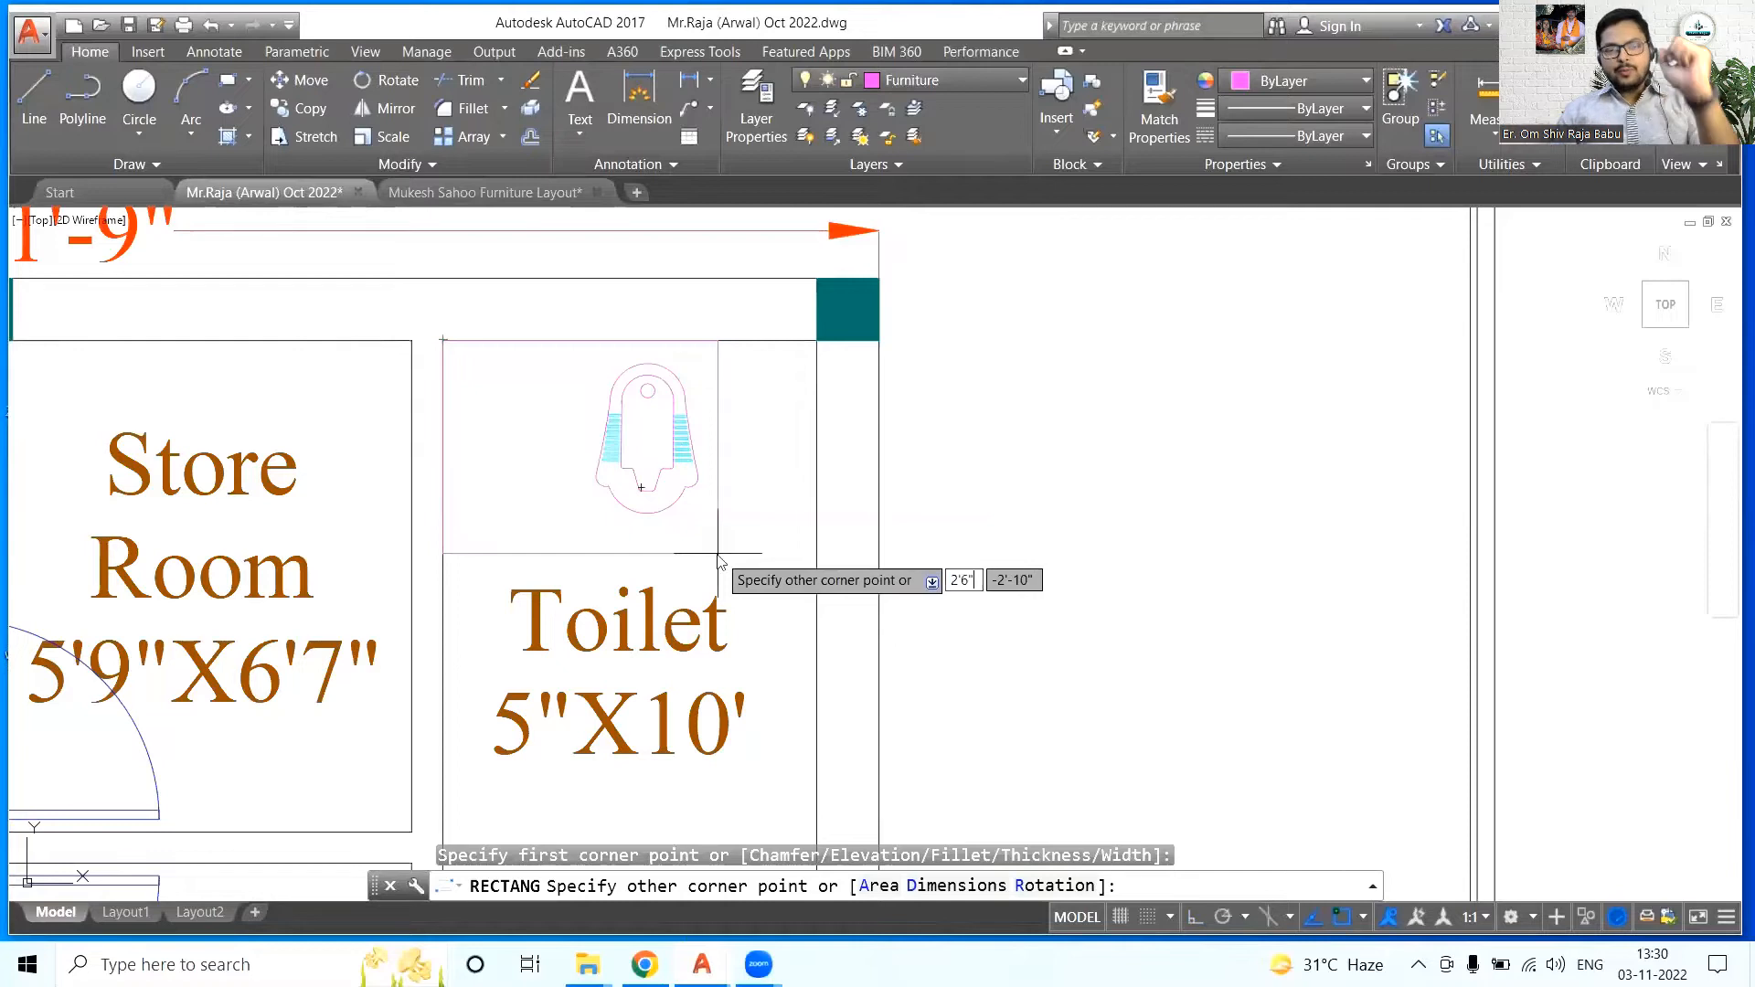
text(')
key(Return)
scroll(612, 506, down, 2)
middle_drag(615, 501, 637, 592)
- Rotate the Toilet rectangle so its longer side runs along the upper wall
click(643, 457)
text(ro)
key(Return)
click(527, 495)
scroll(688, 558, up, 2)
click(686, 591)
- Move the squatting pan sideways so it sits centred within the Toilet rectangle
scroll(672, 579, up, 2)
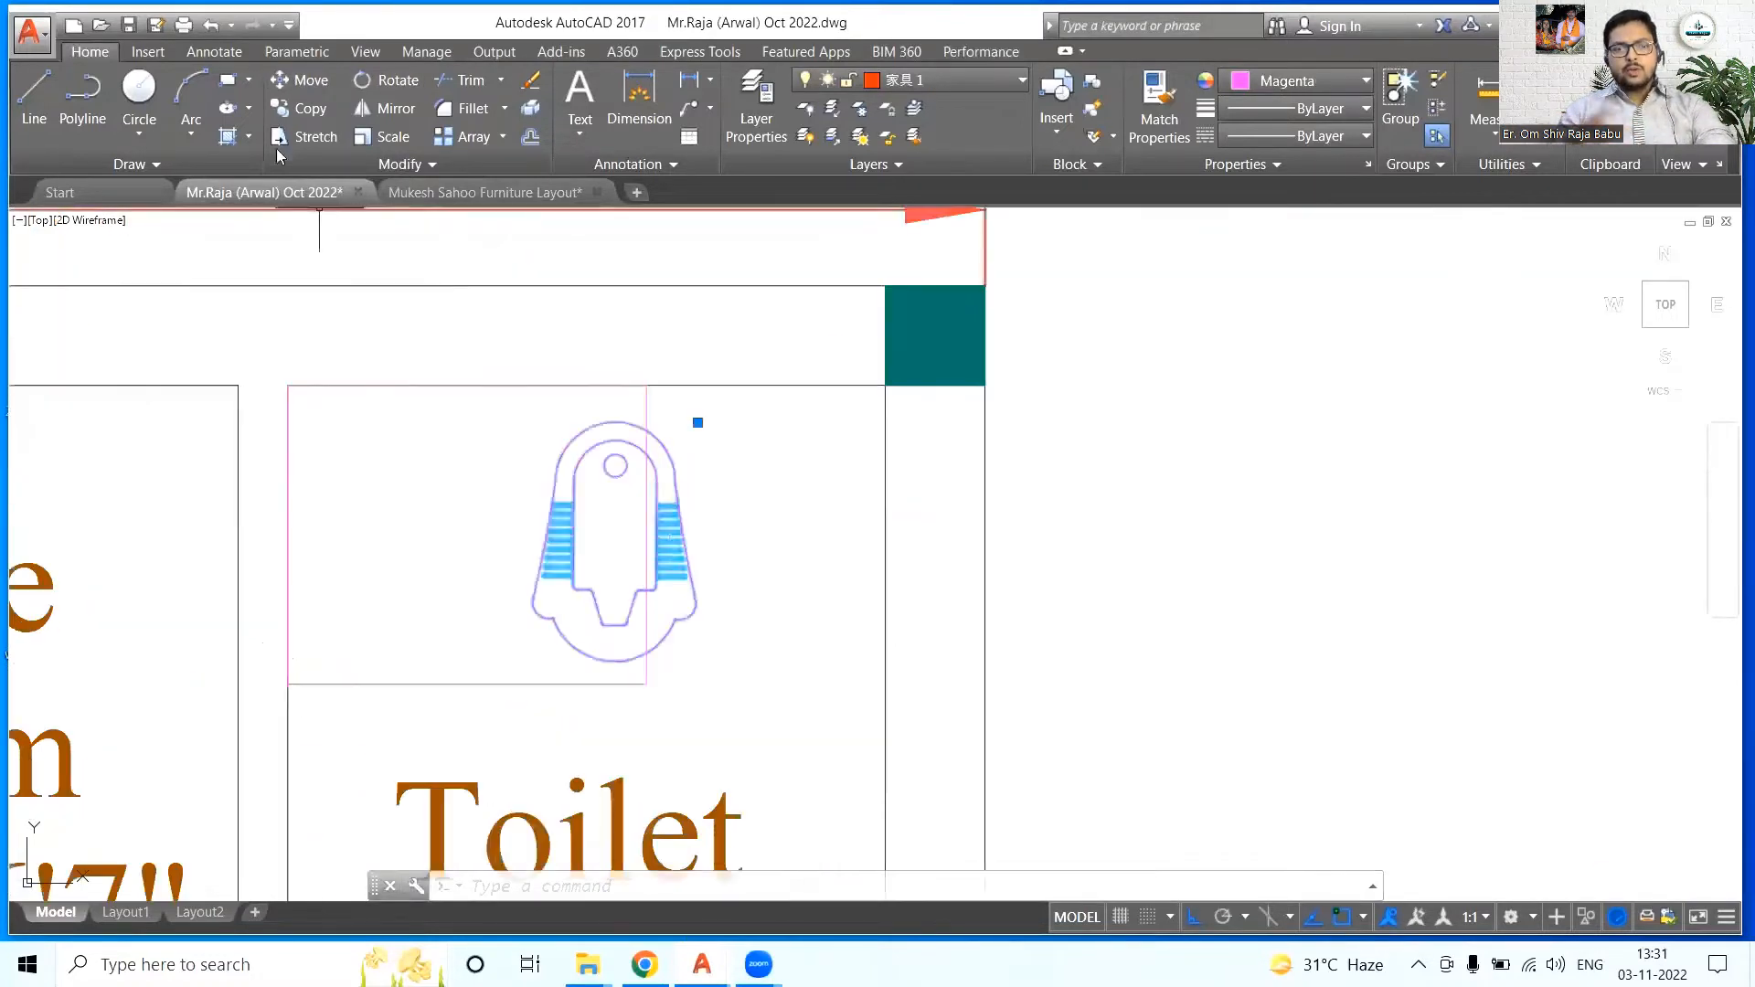
text(m)
key(Return)
click(747, 722)
click(650, 719)
scroll(627, 529, down, 3)
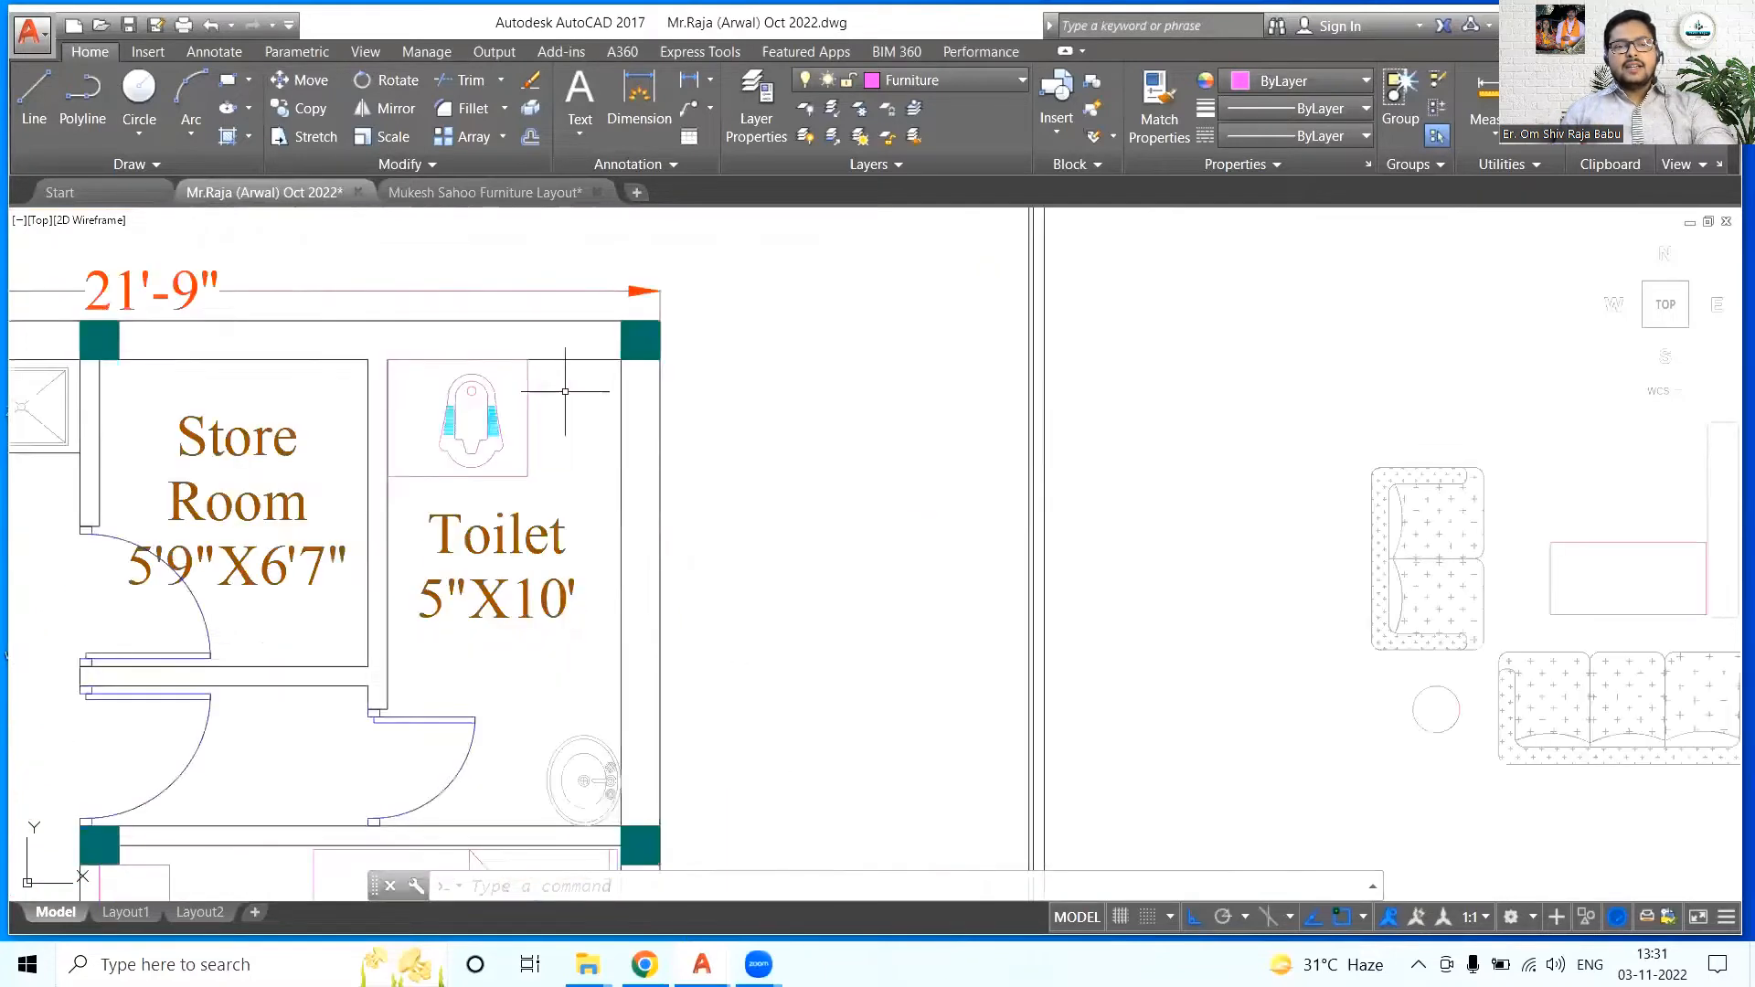
scroll(564, 392, up, 2)
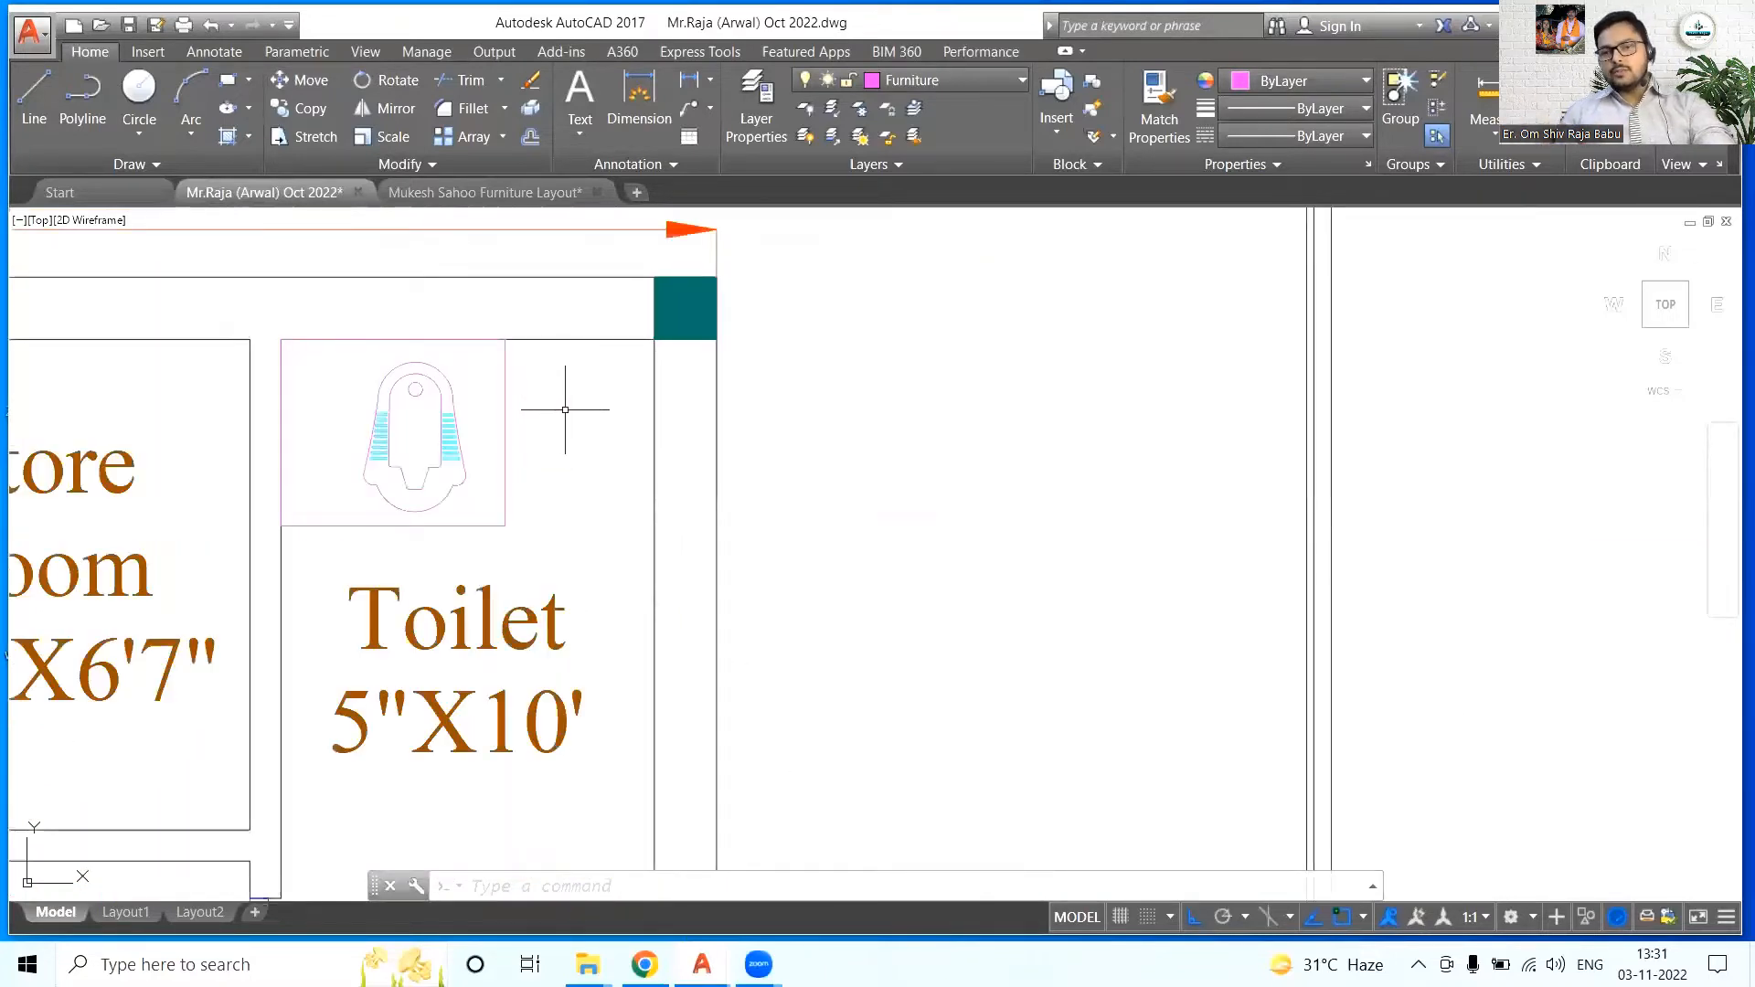
scroll(564, 409, down, 2)
middle_drag(581, 518, 573, 469)
scroll(758, 397, down, 3)
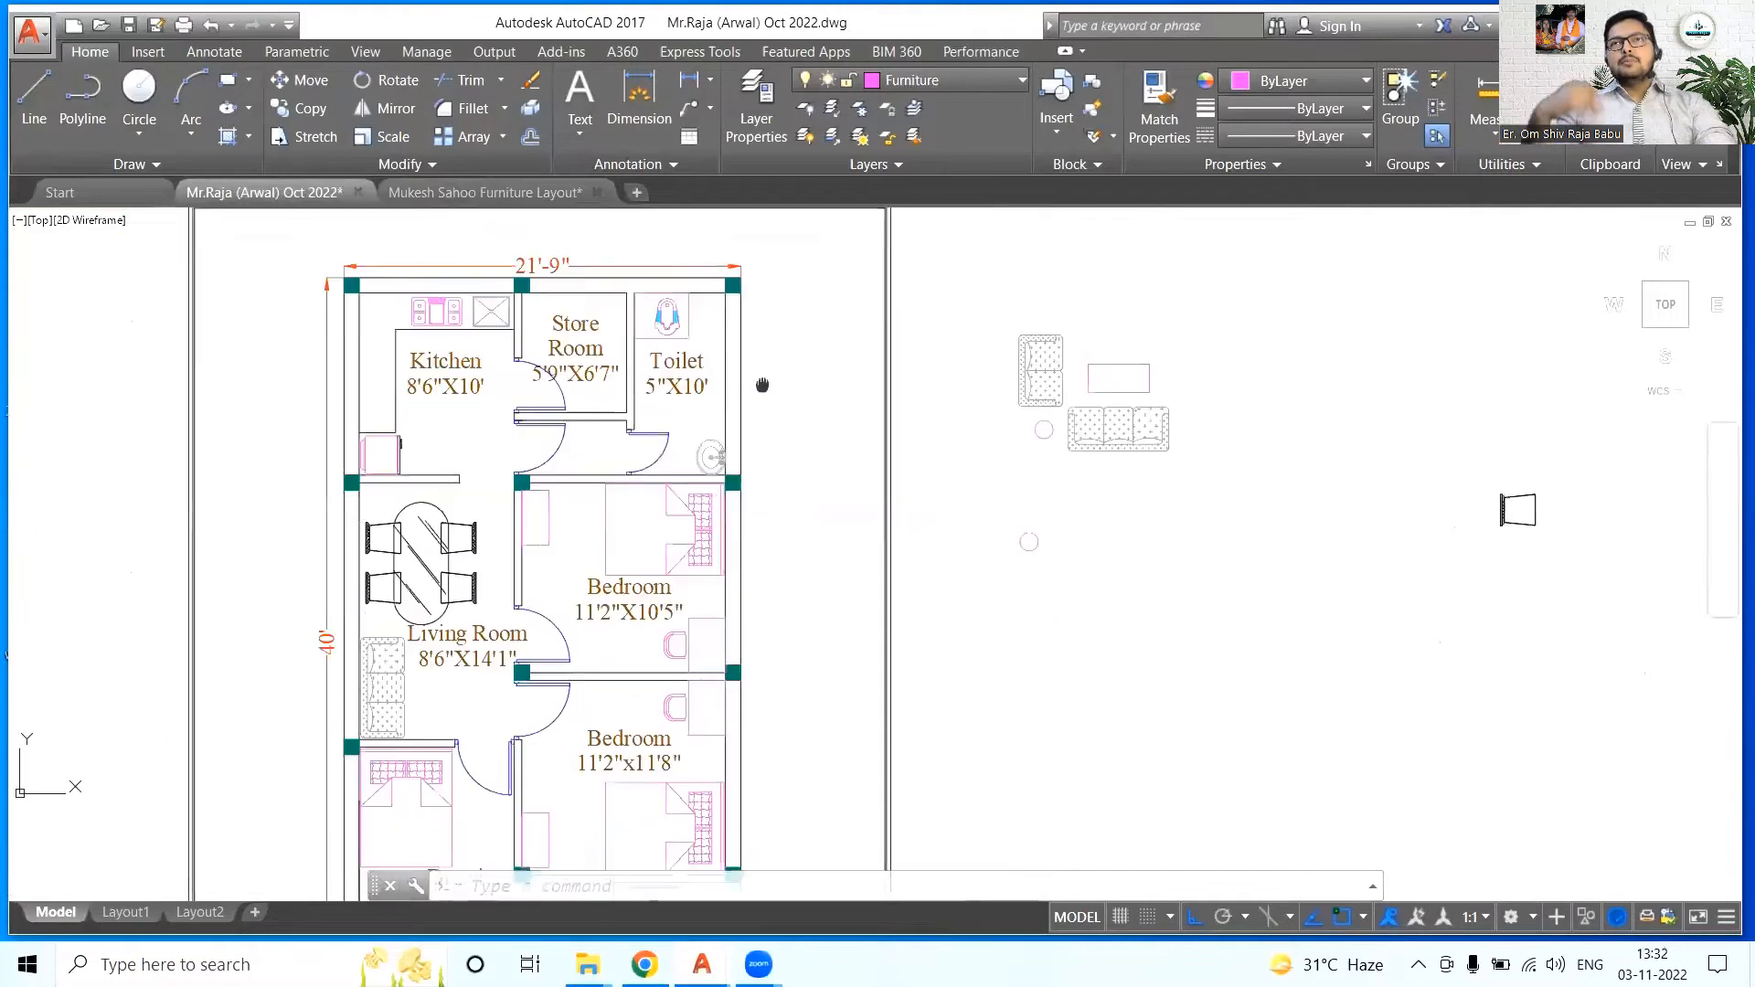
- Assign the Living Room's dining table and chairs to the Furniture layer
scroll(377, 610, up, 2)
click(408, 566)
click(969, 80)
click(932, 517)
- Assign the Living Room sofa to the Furniture layer and set its colour to Magenta
click(376, 652)
click(987, 80)
click(896, 517)
click(1249, 88)
click(1347, 313)
key(Escape)
click(369, 651)
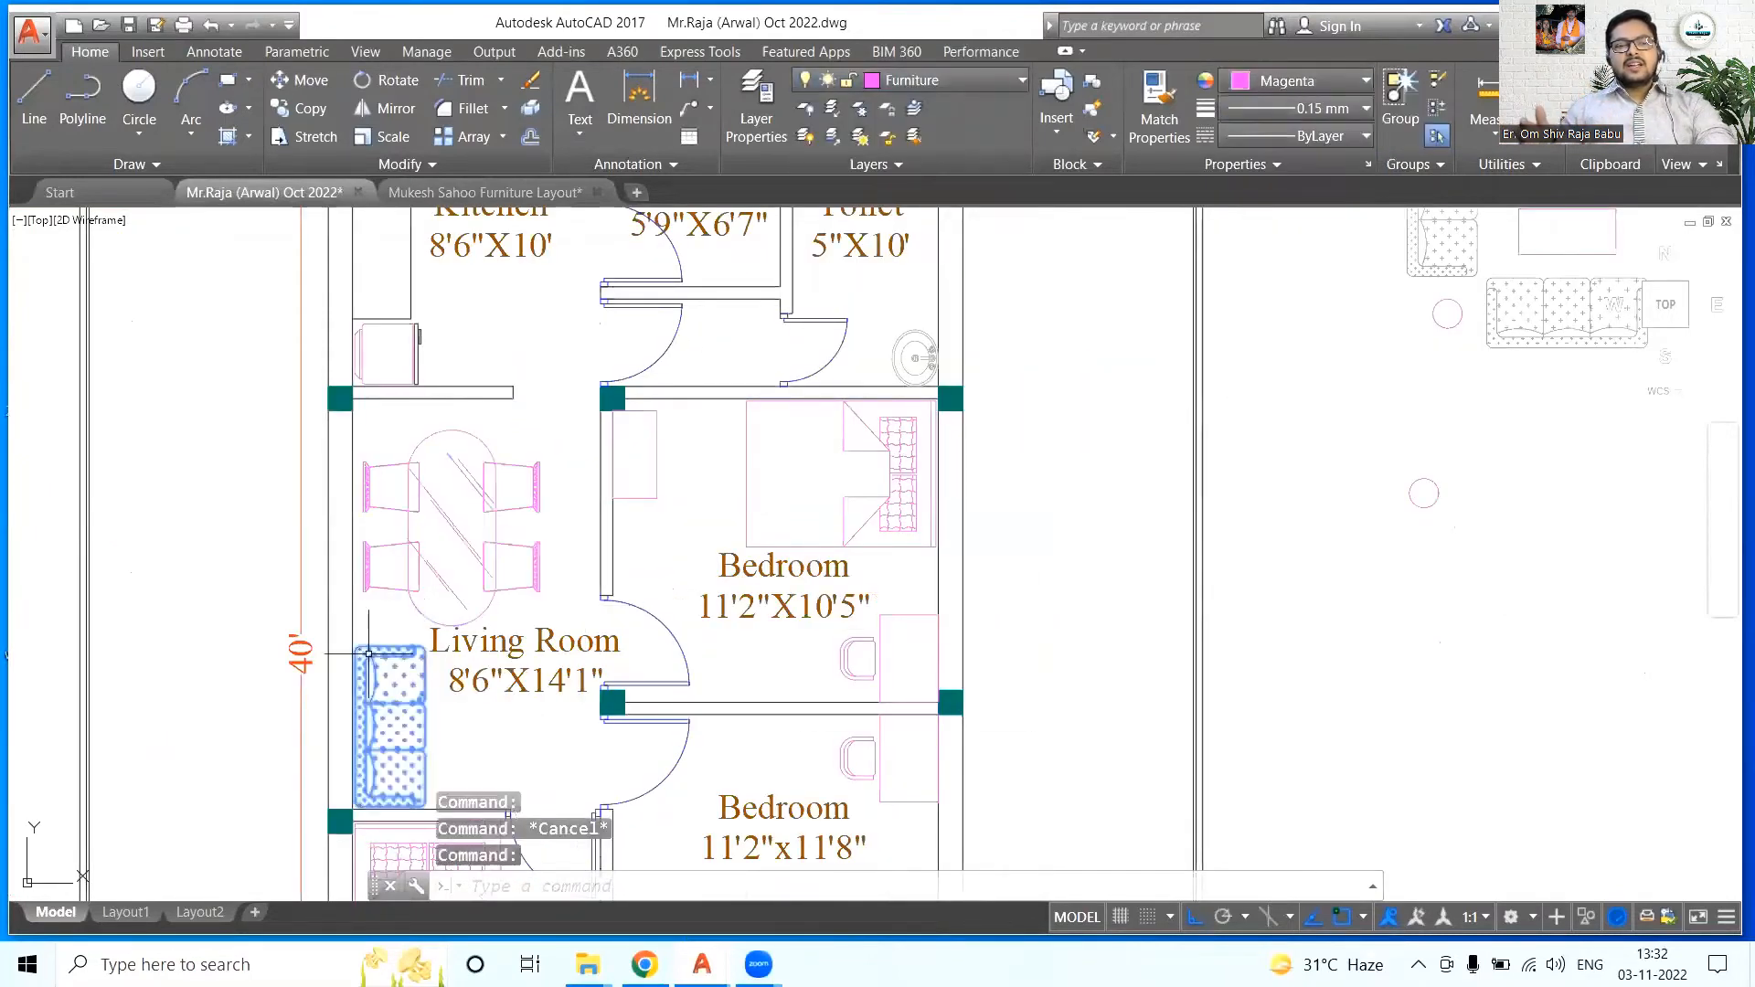
click(1298, 82)
click(1351, 313)
key(Escape)
scroll(1077, 549, down, 2)
mouse_move(1077, 556)
middle_down()
mouse_move(1057, 486)
mouse_move(1011, 603)
mouse_move(956, 633)
mouse_move(923, 521)
middle_up()
scroll(511, 588, up, 2)
mouse_move(511, 588)
middle_down()
mouse_move(497, 611)
mouse_move(516, 617)
middle_up()
scroll(512, 612, up, 1)
text(rec)
key(Return)
click(435, 524)
text(3)
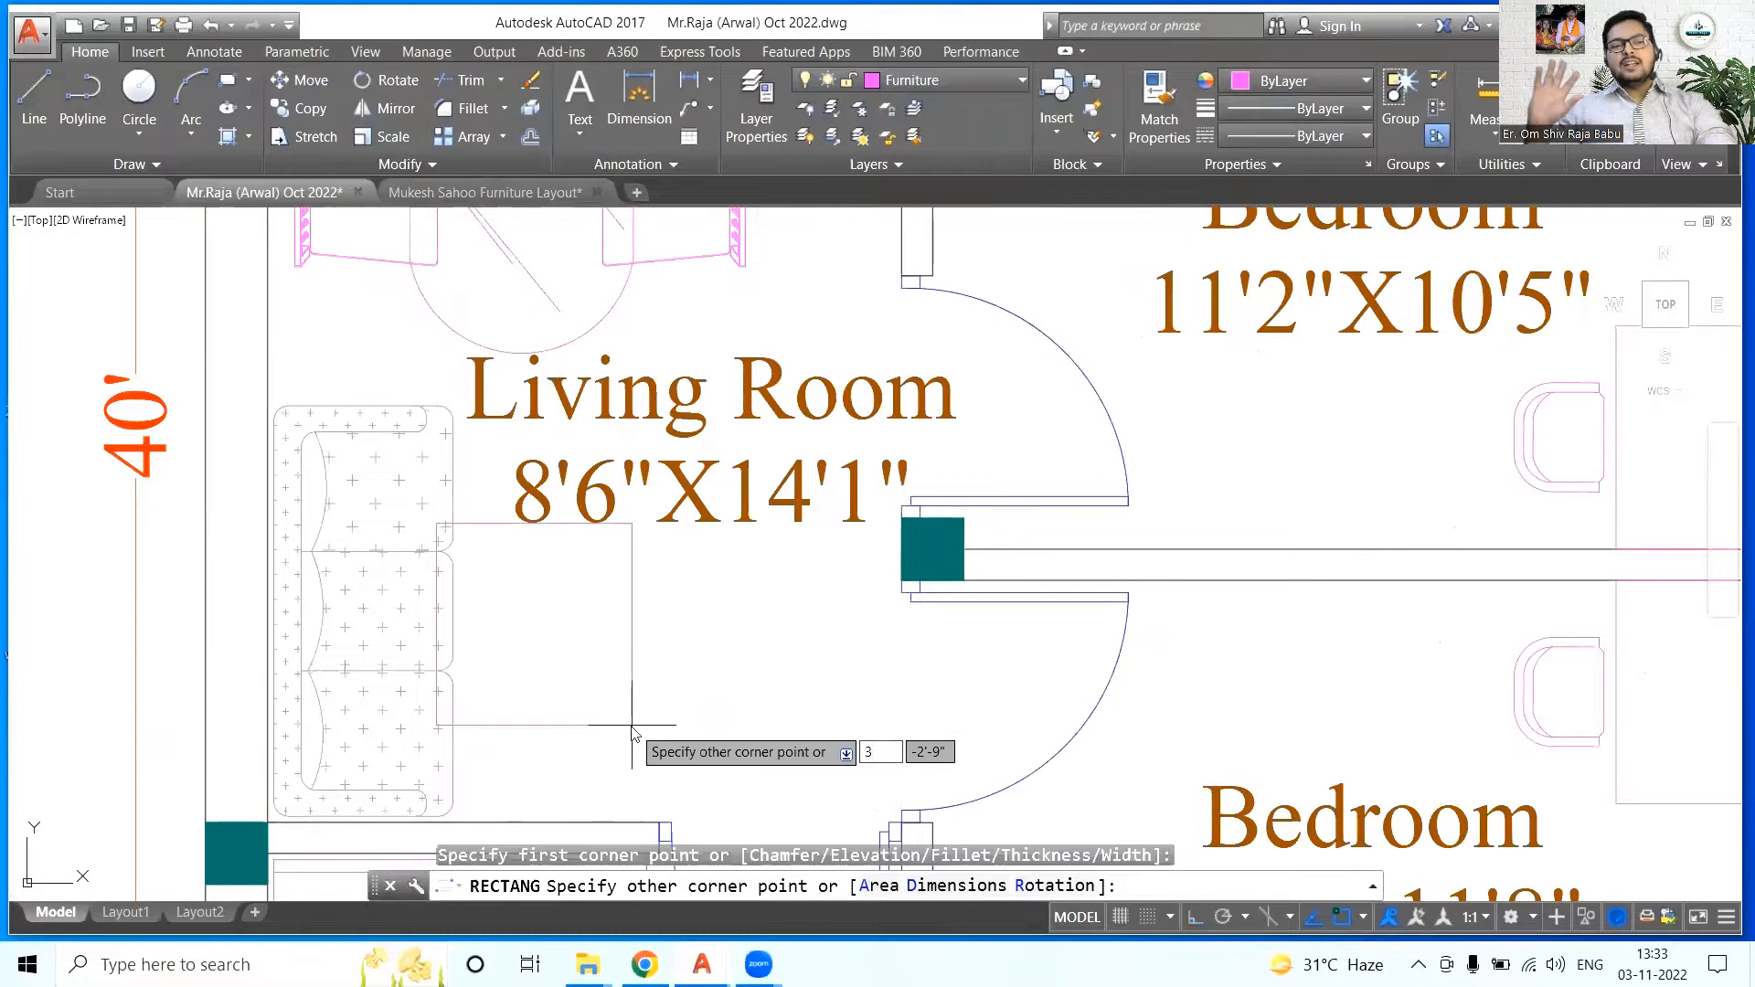
key(Escape)
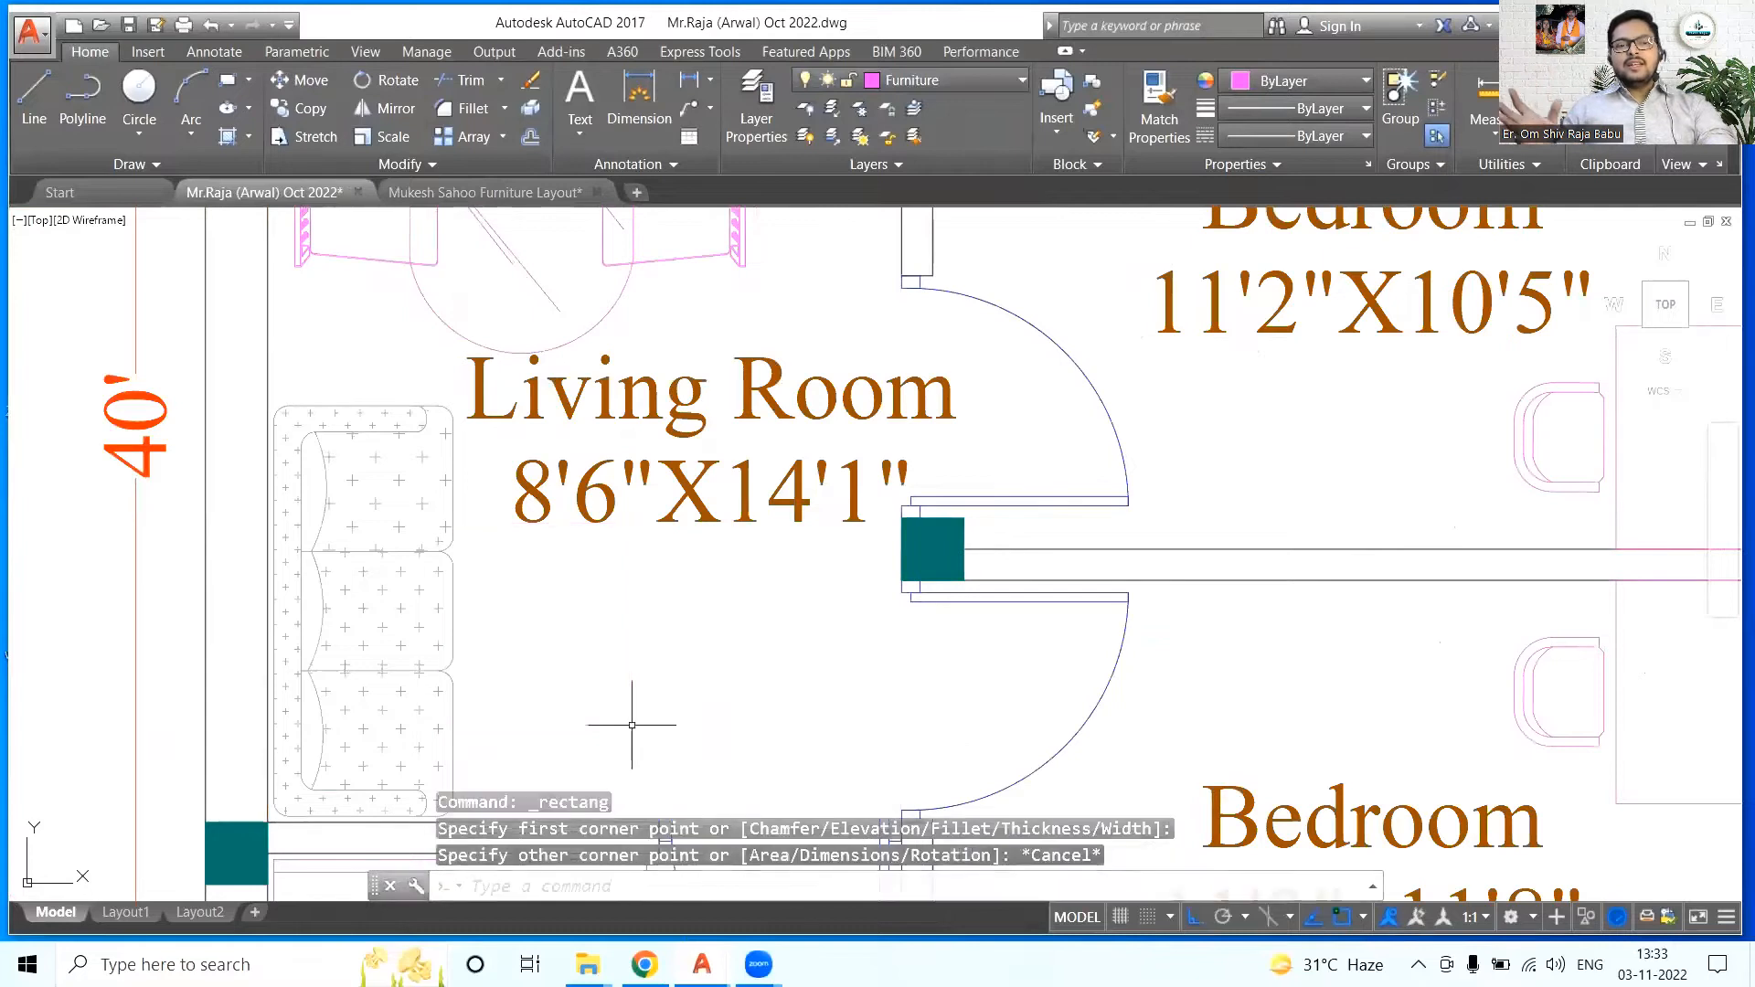
- Draw a 2'7" by 2' rectangle beside the Living Room sofa as a centre table
click(236, 89)
click(520, 583)
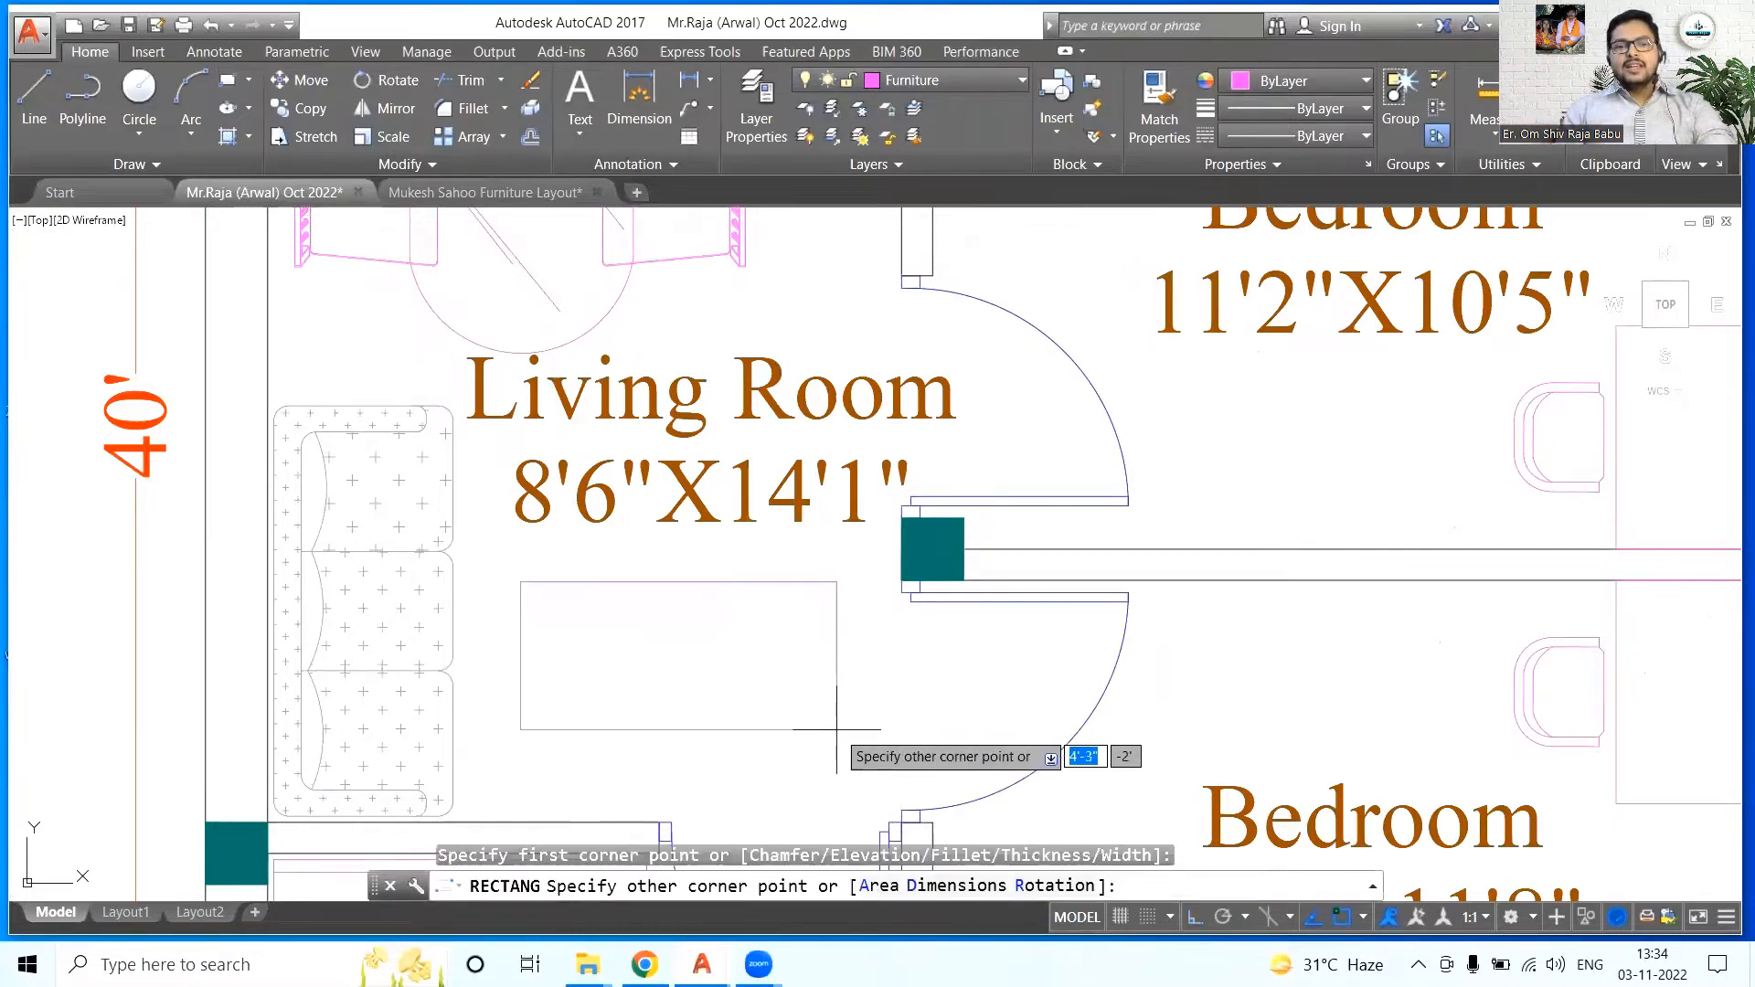
key(Return)
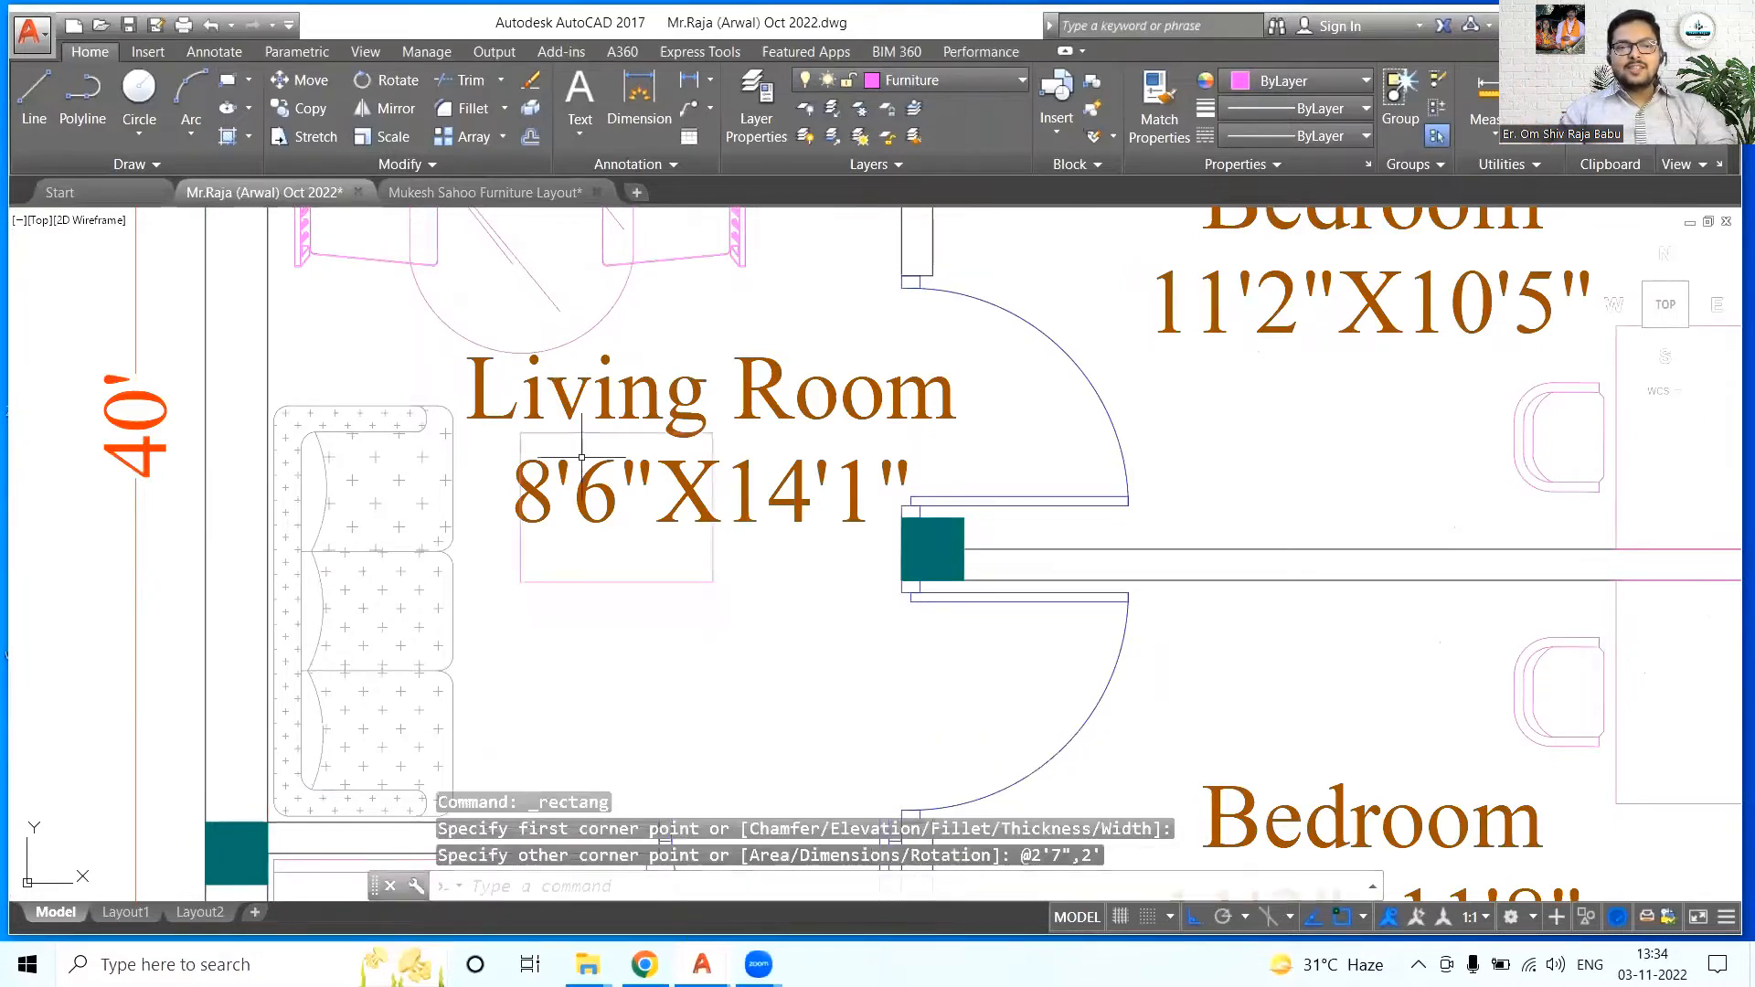
- Rotate the centre table rectangle so its longer side runs parallel to the sofa
click(557, 503)
click(398, 80)
scroll(658, 447, down, 2)
click(592, 528)
key(F8)
click(594, 630)
- Move the centre table in front of the sofa, below the Living Room label
click(592, 599)
click(300, 81)
click(764, 654)
click(768, 612)
key(Escape)
key(Escape)
key(Escape)
- Reduce the text height of the Store Room label so it fits better inside the room
scroll(561, 589, down, 2)
middle_drag(612, 663, 541, 650)
click(546, 467)
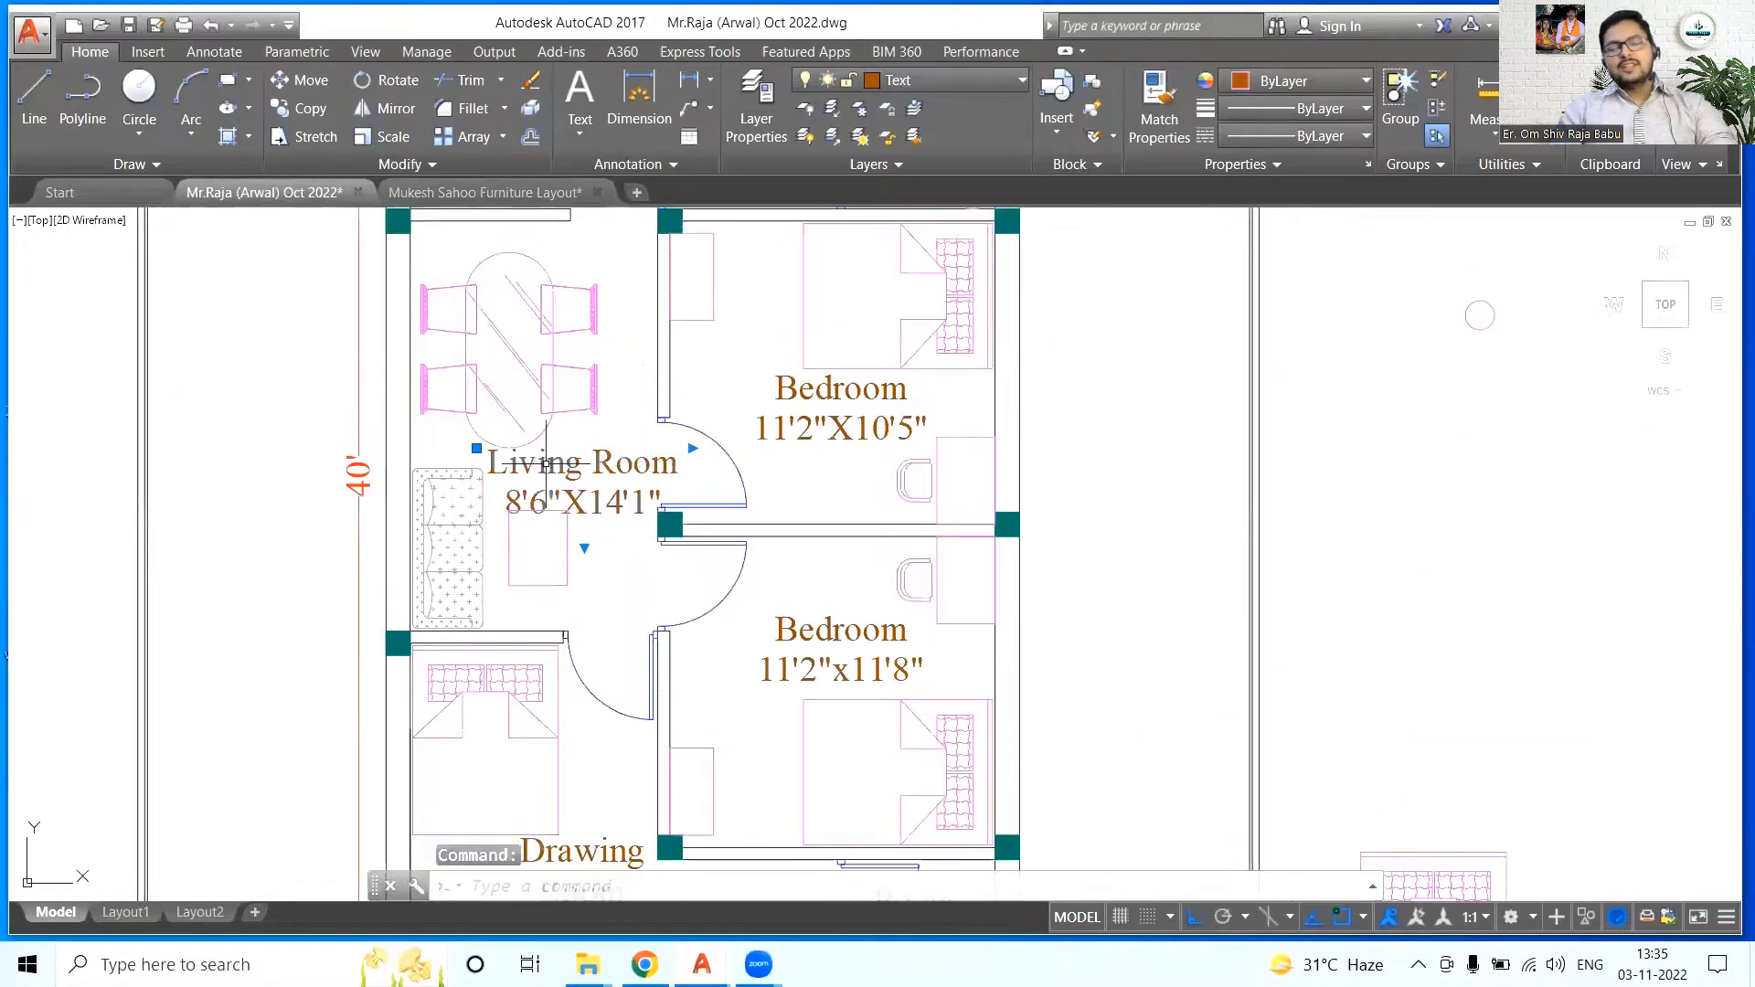
key(Escape)
key(Escape)
scroll(616, 635, down, 2)
middle_drag(702, 212, 682, 322)
scroll(682, 322, up, 4)
double_click(675, 331)
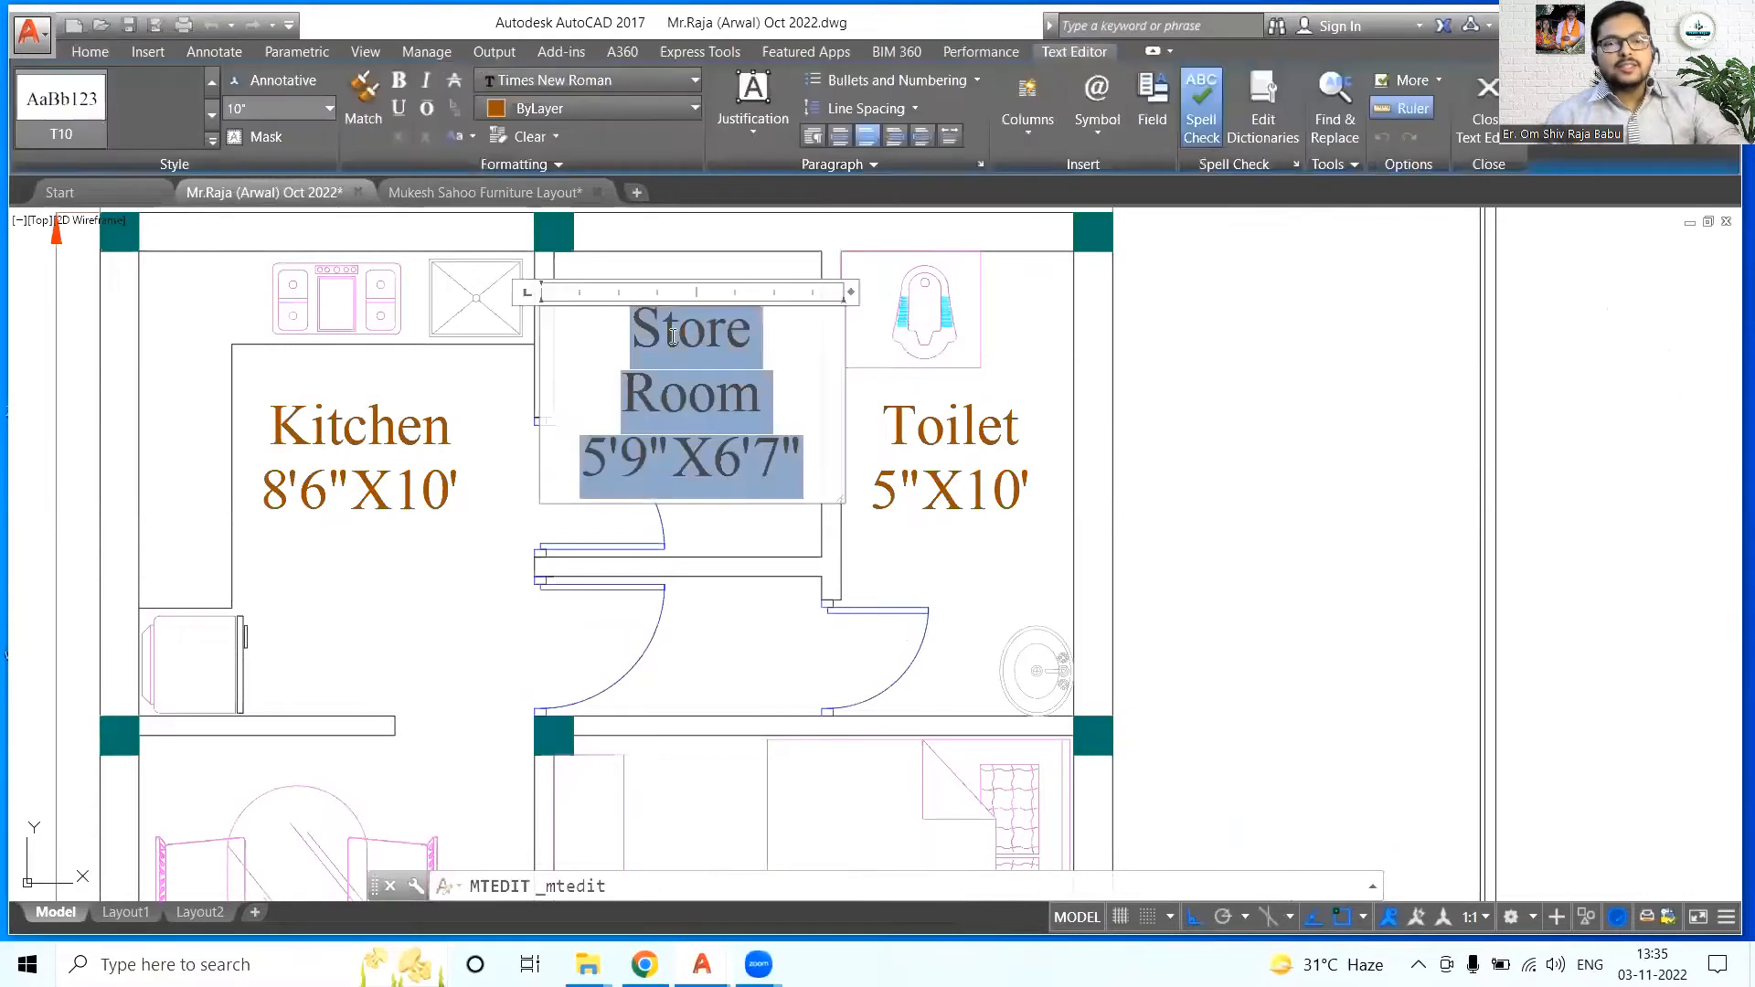
click(317, 212)
click(534, 489)
- Match the text properties of the Store Room label onto the Toilet, Bedroom, Drawing Room and other room labels
text(ma)
key(Return)
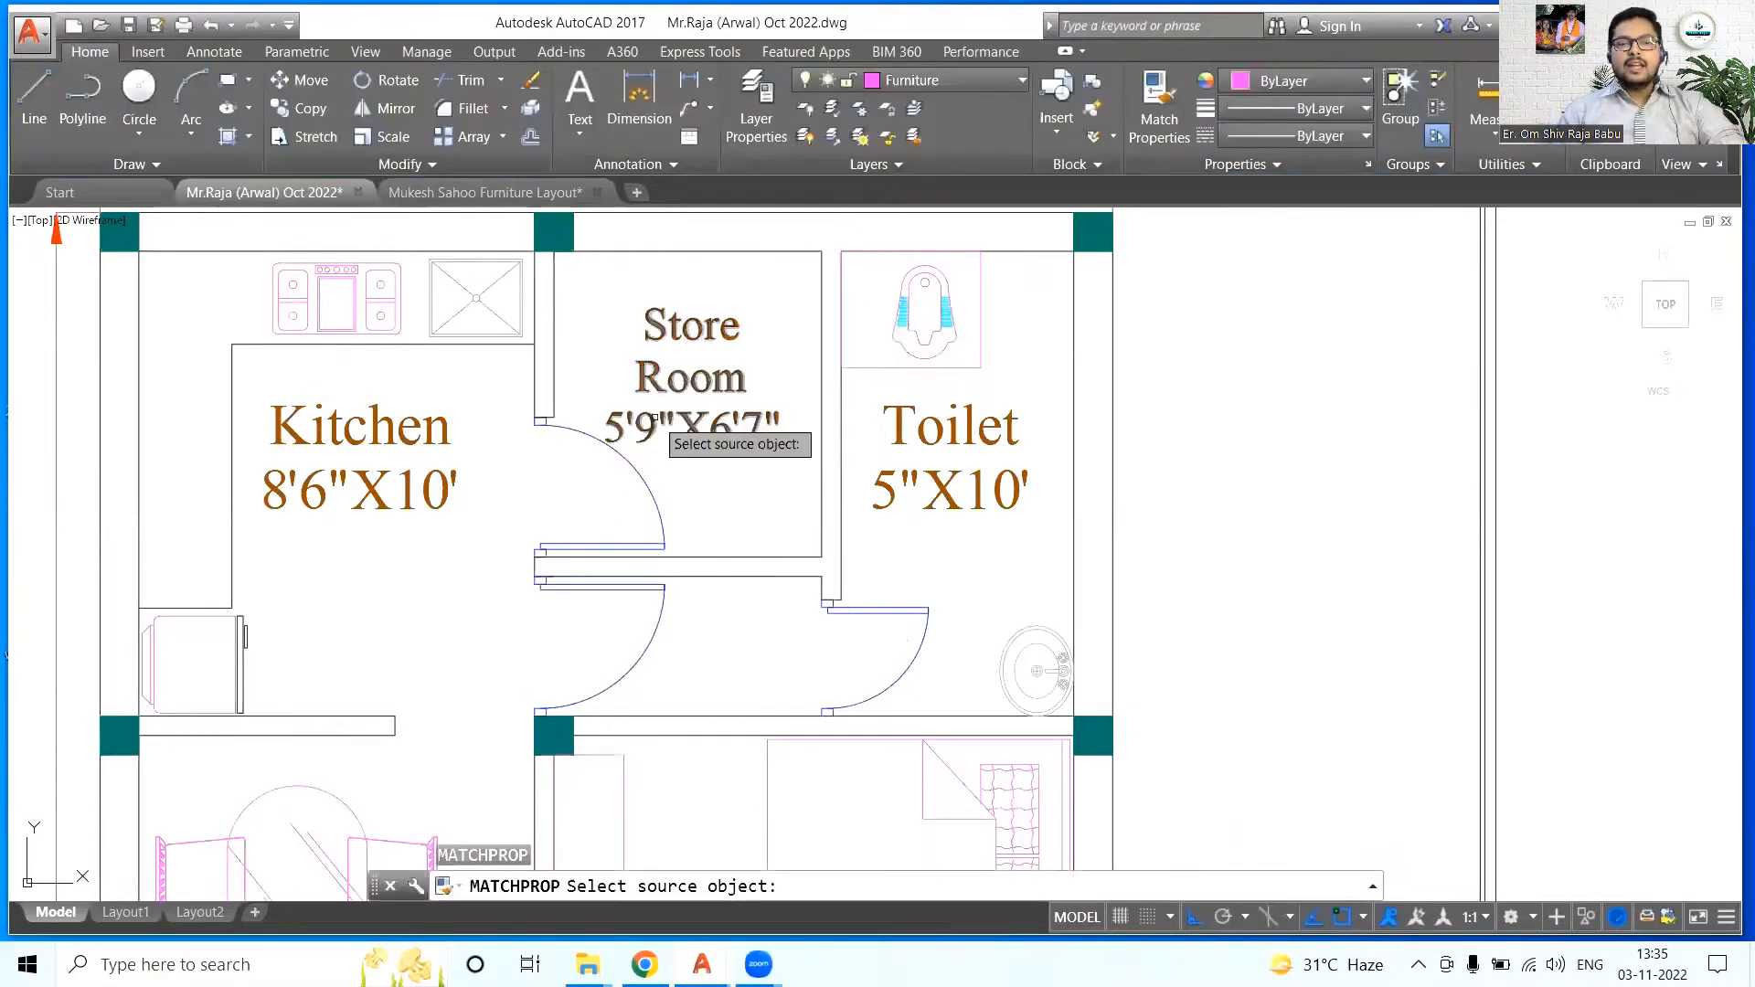
click(692, 430)
click(917, 421)
scroll(854, 338, down, 4)
click(837, 600)
click(836, 749)
middle_drag(825, 763, 828, 491)
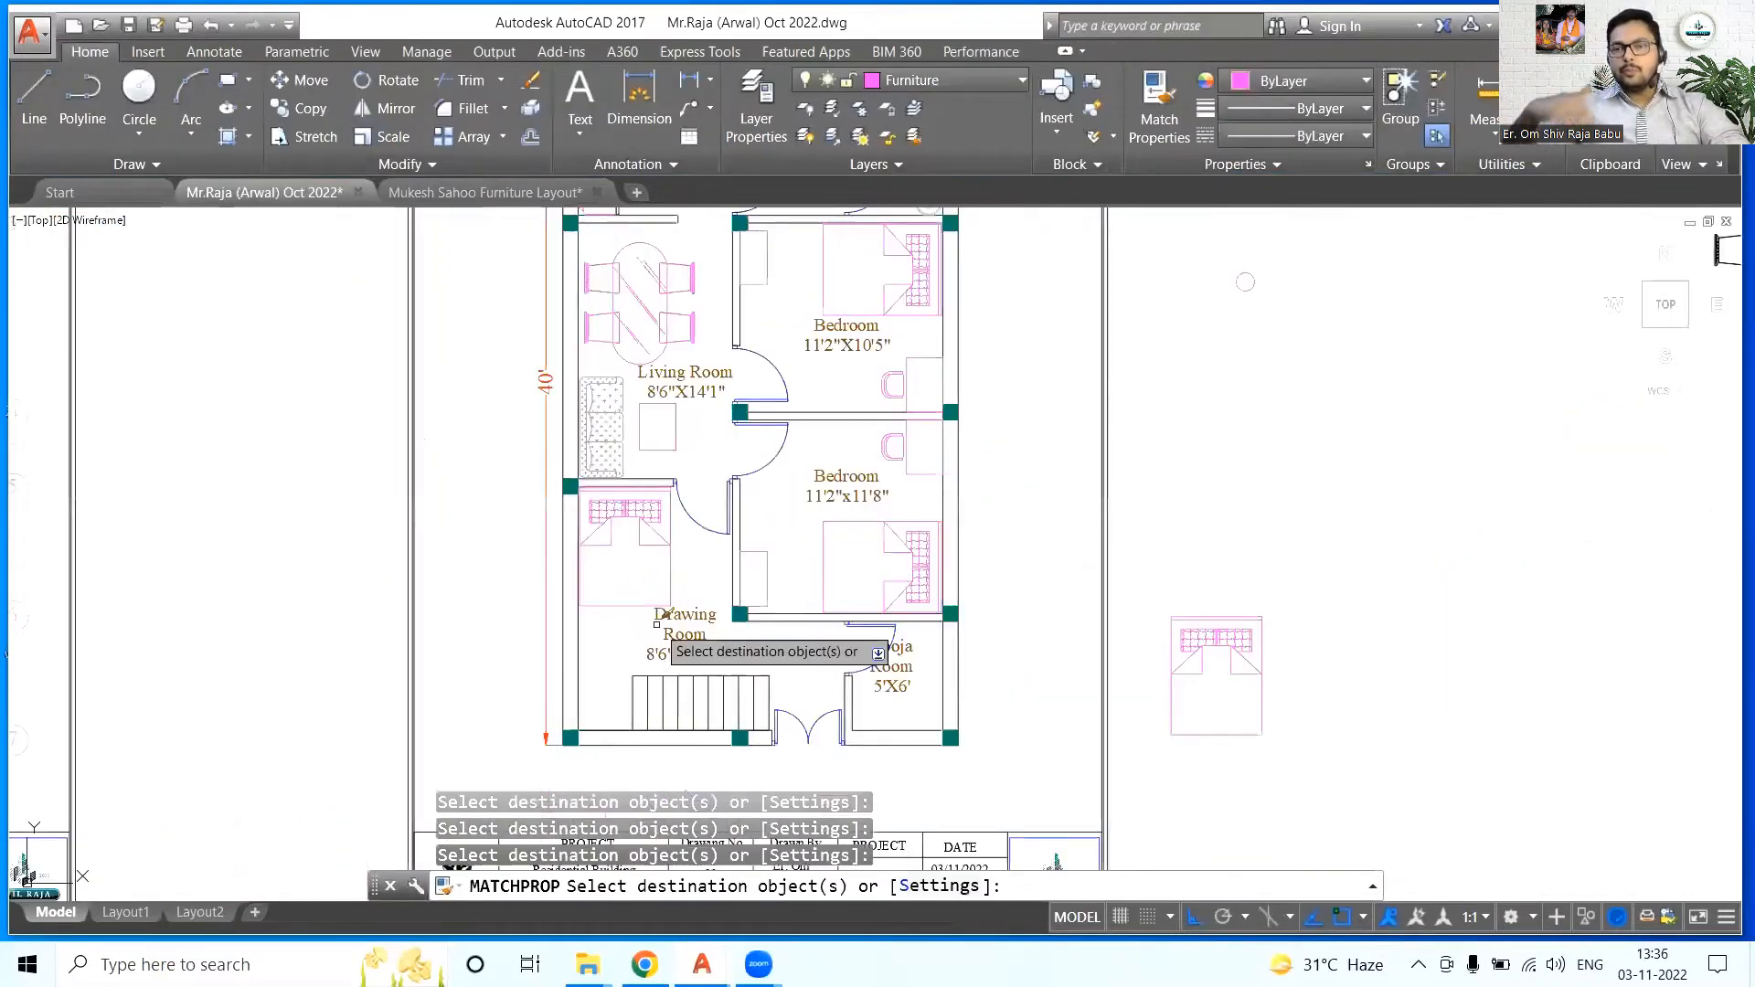
click(666, 615)
middle_drag(645, 522, 619, 713)
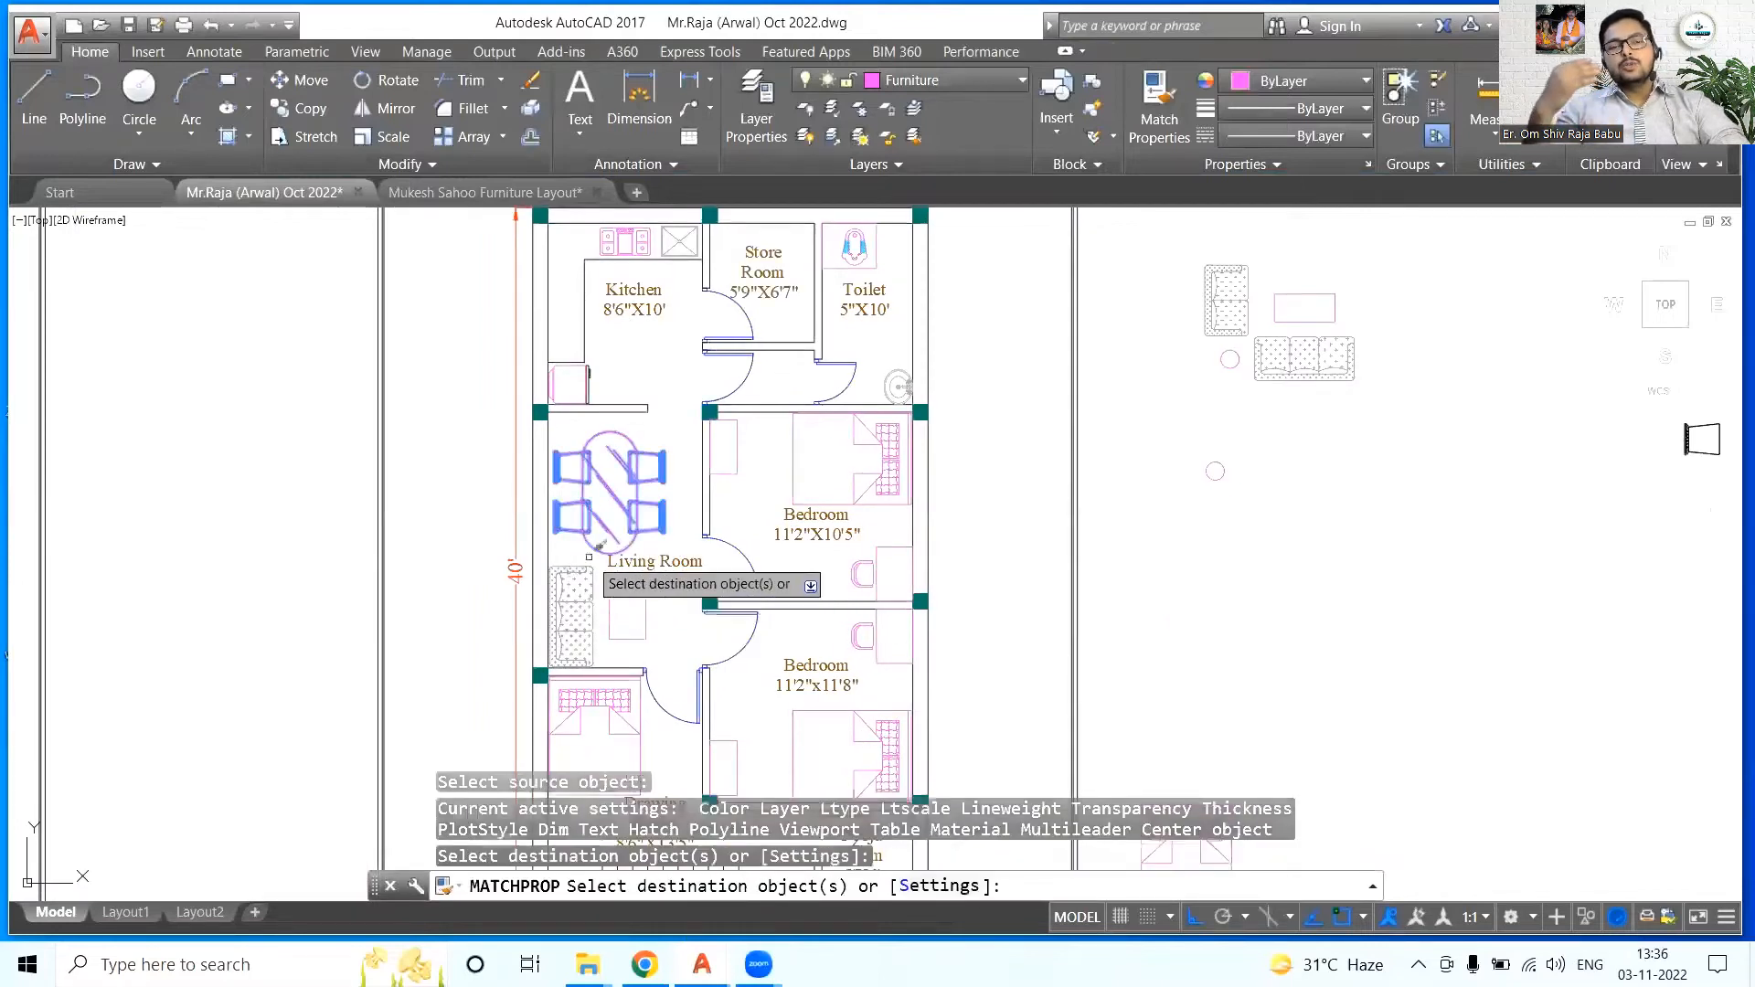
key(Escape)
key(Escape)
- Delete the leftover furniture pieces lying beside the house plan
scroll(597, 569, up, 3)
scroll(694, 286, down, 3)
mouse_move(695, 285)
middle_down()
mouse_move(609, 432)
mouse_move(655, 369)
mouse_move(576, 552)
middle_up()
scroll(576, 552, down, 4)
click(759, 430)
click(1102, 809)
key(Delete)
- Make Text the current layer for labelling the upper Bedroom's wardrobe
scroll(588, 756, up, 6)
mouse_move(589, 755)
middle_down()
mouse_move(748, 463)
mouse_move(765, 516)
middle_up()
scroll(662, 556, down, 5)
scroll(681, 283, up, 3)
mouse_move(680, 283)
middle_down()
mouse_move(627, 418)
mouse_move(578, 468)
middle_up()
scroll(596, 445, up, 4)
click(914, 80)
click(900, 627)
- Place the multiline text "CB" inside the wardrobe rectangle of the upper Bedroom
click(585, 516)
click(606, 548)
text(t)
key(Return)
click(557, 495)
click(645, 574)
text(CB)
click(921, 829)
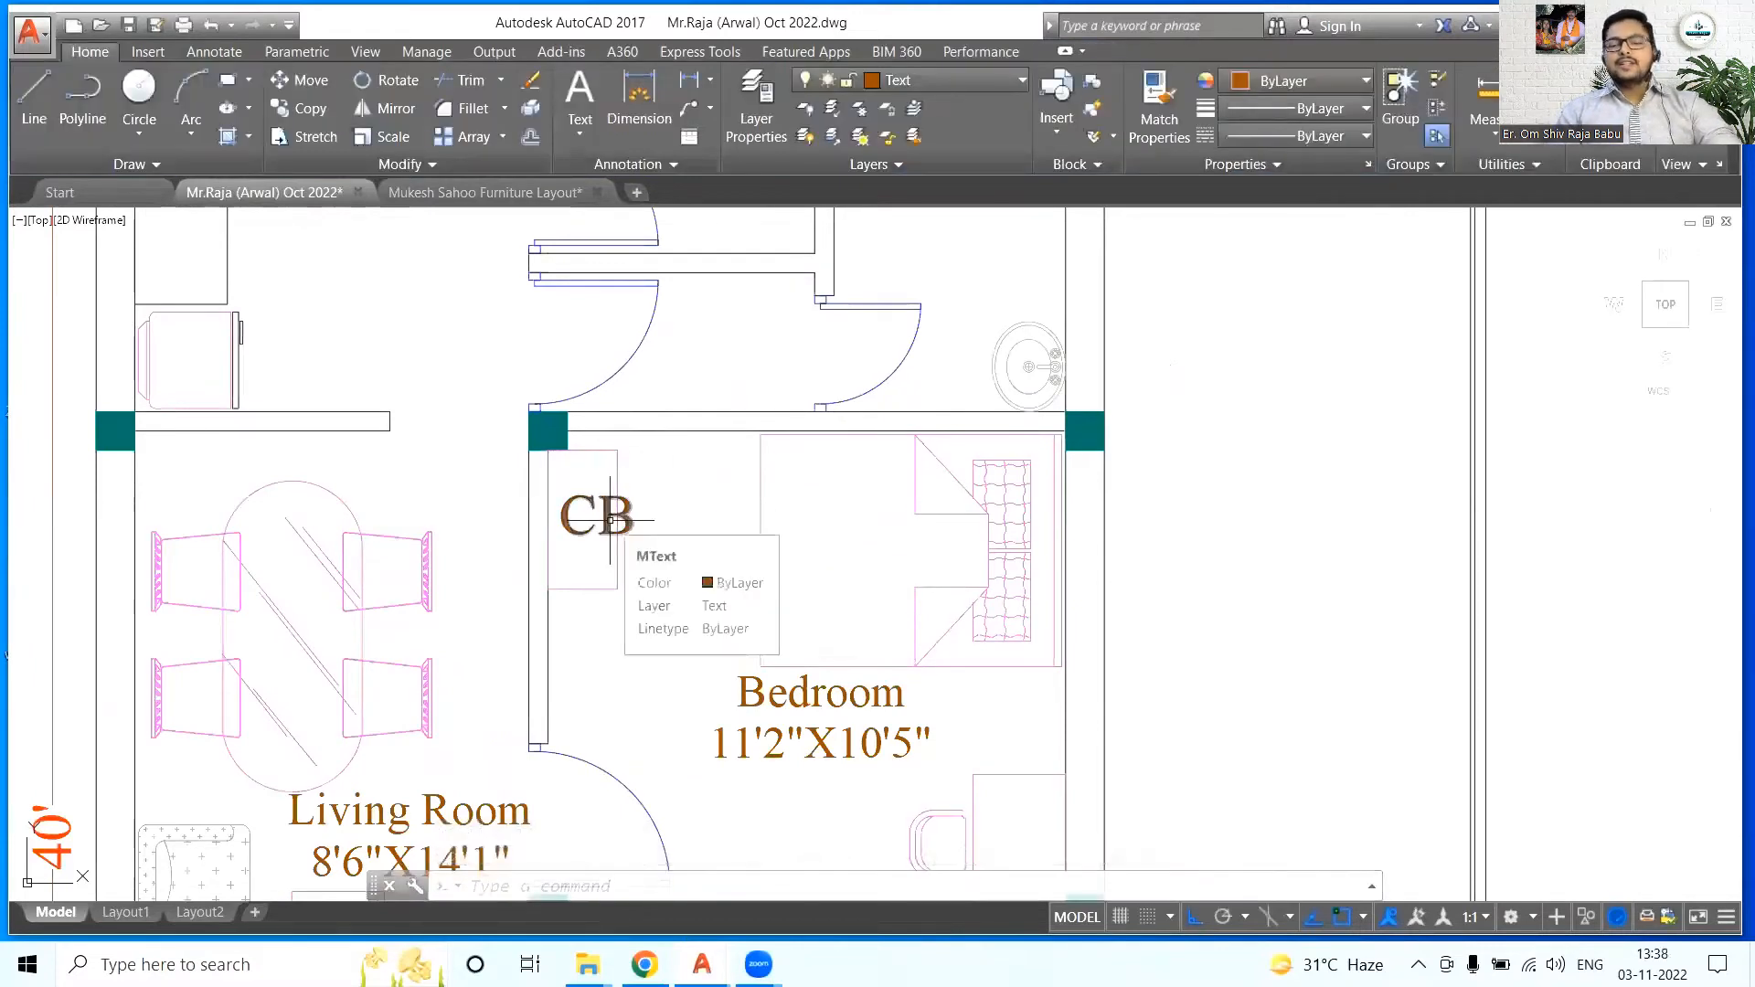
- Add the multiline text "Cupboard" just below the upper Bedroom's wardrobe rectangle
click(579, 91)
click(572, 600)
click(673, 670)
text(Cupboard)
click(678, 691)
- Set the text height of the Cupboard label to 3"
double_click(655, 638)
key(ctrl+a)
click(331, 107)
click(258, 137)
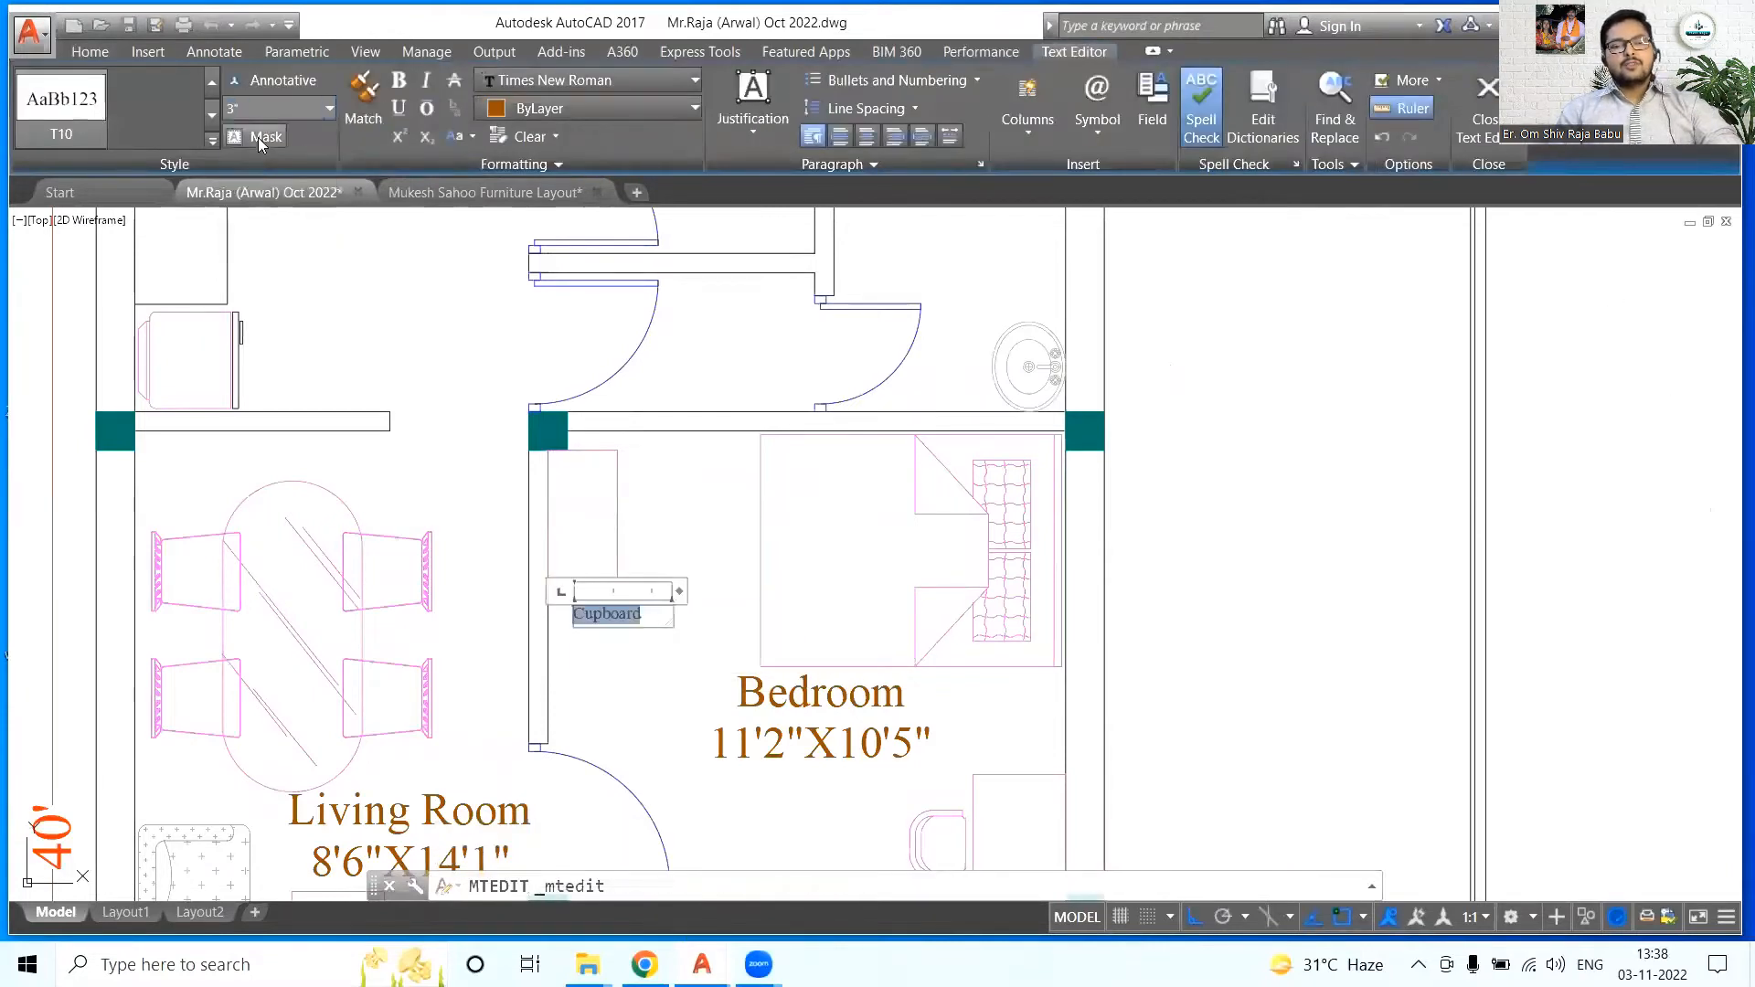
click(276, 239)
- Rotate the Cupboard label to read vertically and move it inside the upper Bedroom's wardrobe rectangle
click(388, 80)
click(573, 623)
click(607, 519)
click(565, 589)
click(302, 82)
click(588, 680)
key(F8)
click(608, 617)
click(584, 549)
- Copy the vertical Cupboard label into the lower Bedroom's wardrobe rectangle
middle_drag(643, 605, 728, 333)
click(310, 109)
click(693, 376)
mouse_move(727, 804)
middle_down()
mouse_move(713, 275)
mouse_move(759, 478)
mouse_move(704, 690)
middle_up()
click(684, 547)
key(Escape)
- Choose the ANSI31 hatch pattern, leave the Hatch command and save the drawing
scroll(663, 617, down, 2)
mouse_move(664, 294)
middle_down()
mouse_move(564, 576)
mouse_move(527, 299)
mouse_move(591, 383)
middle_up()
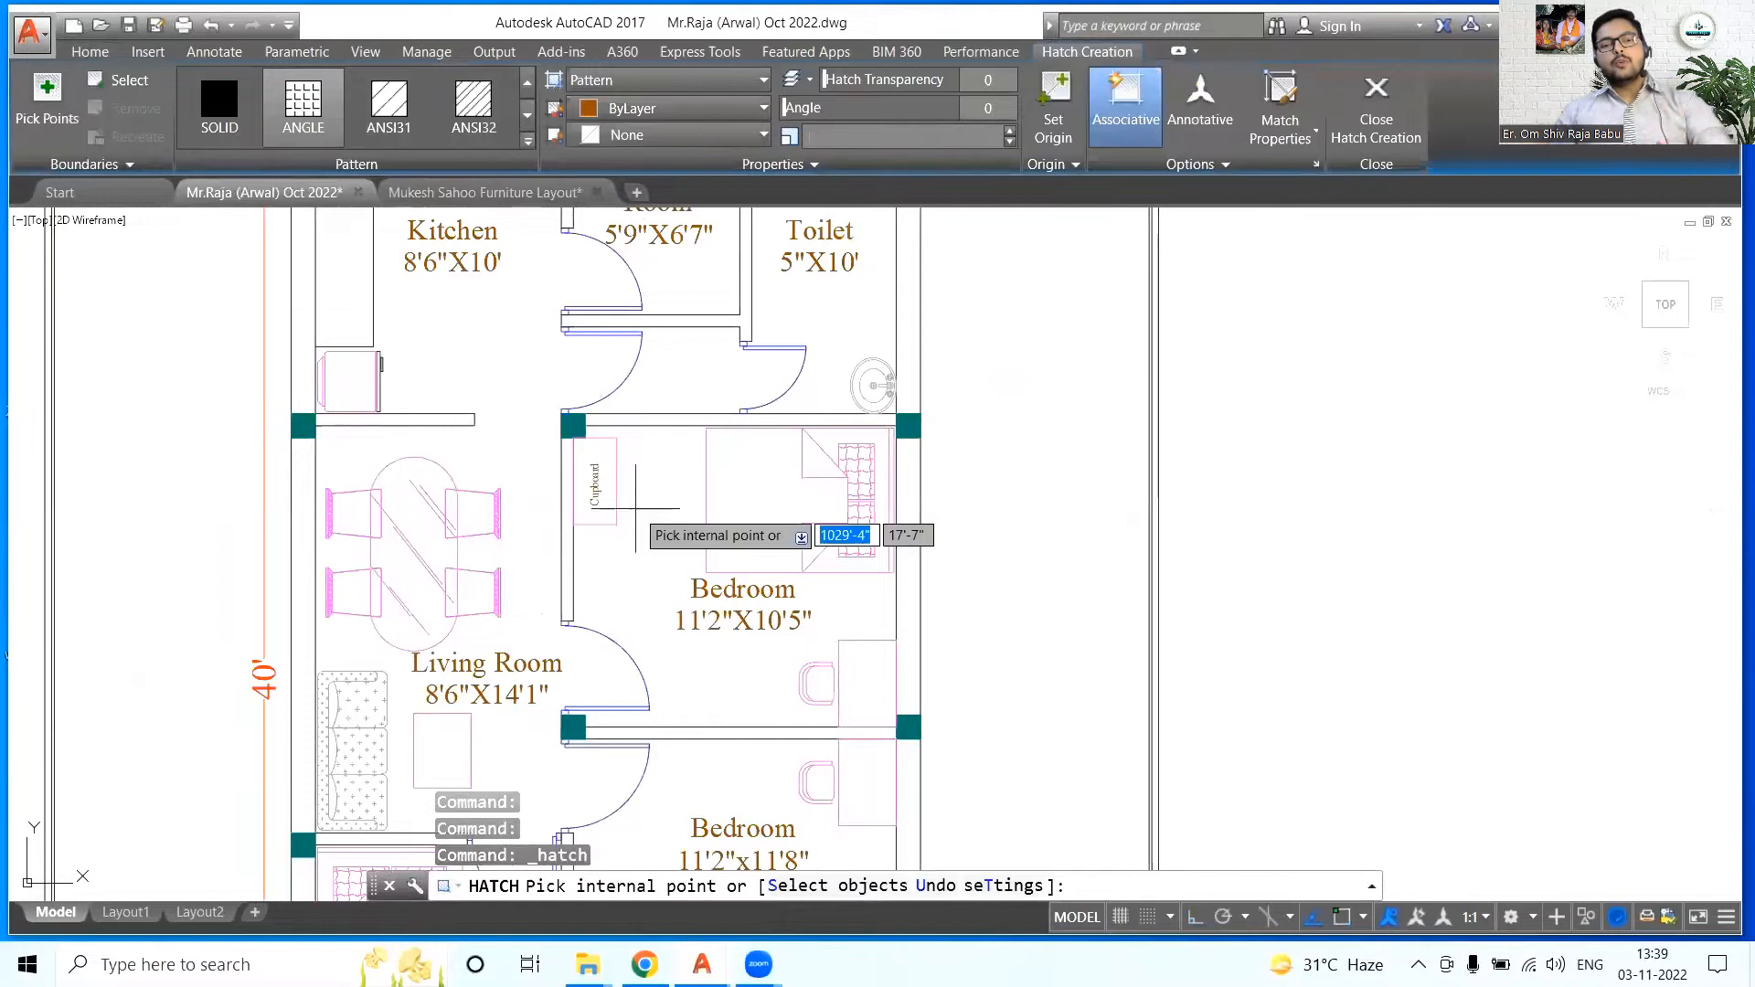
click(388, 100)
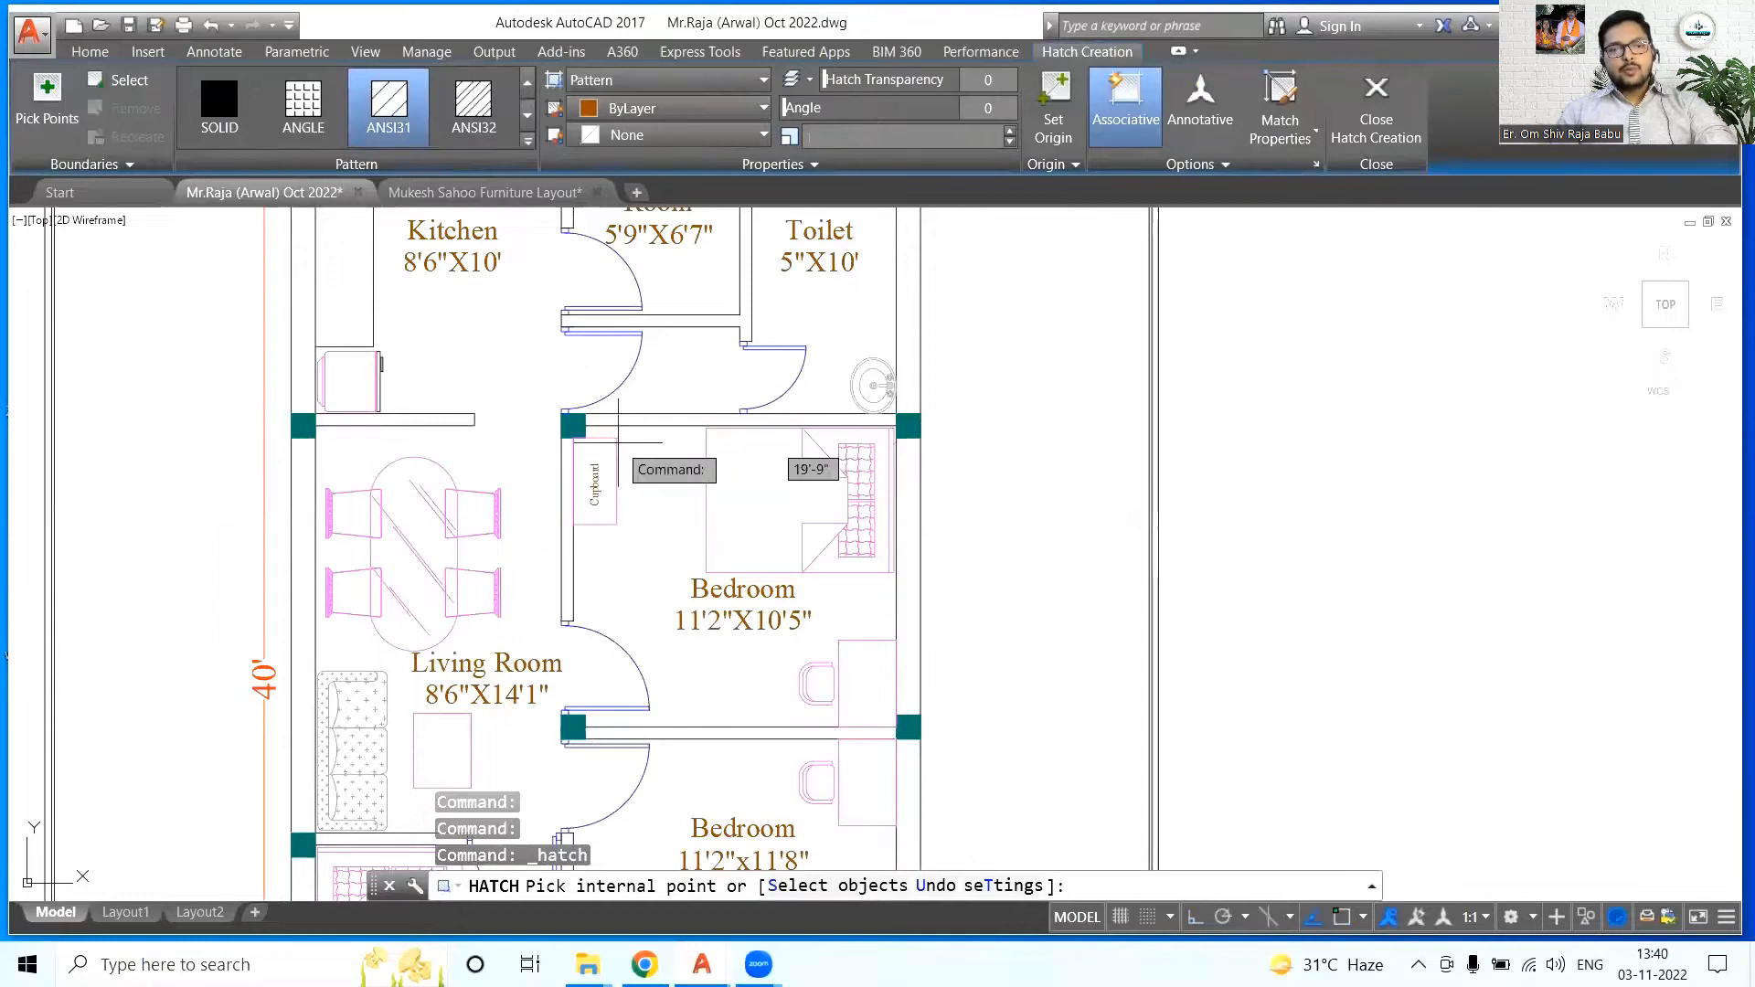
key(Escape)
scroll(306, 600, up, 2)
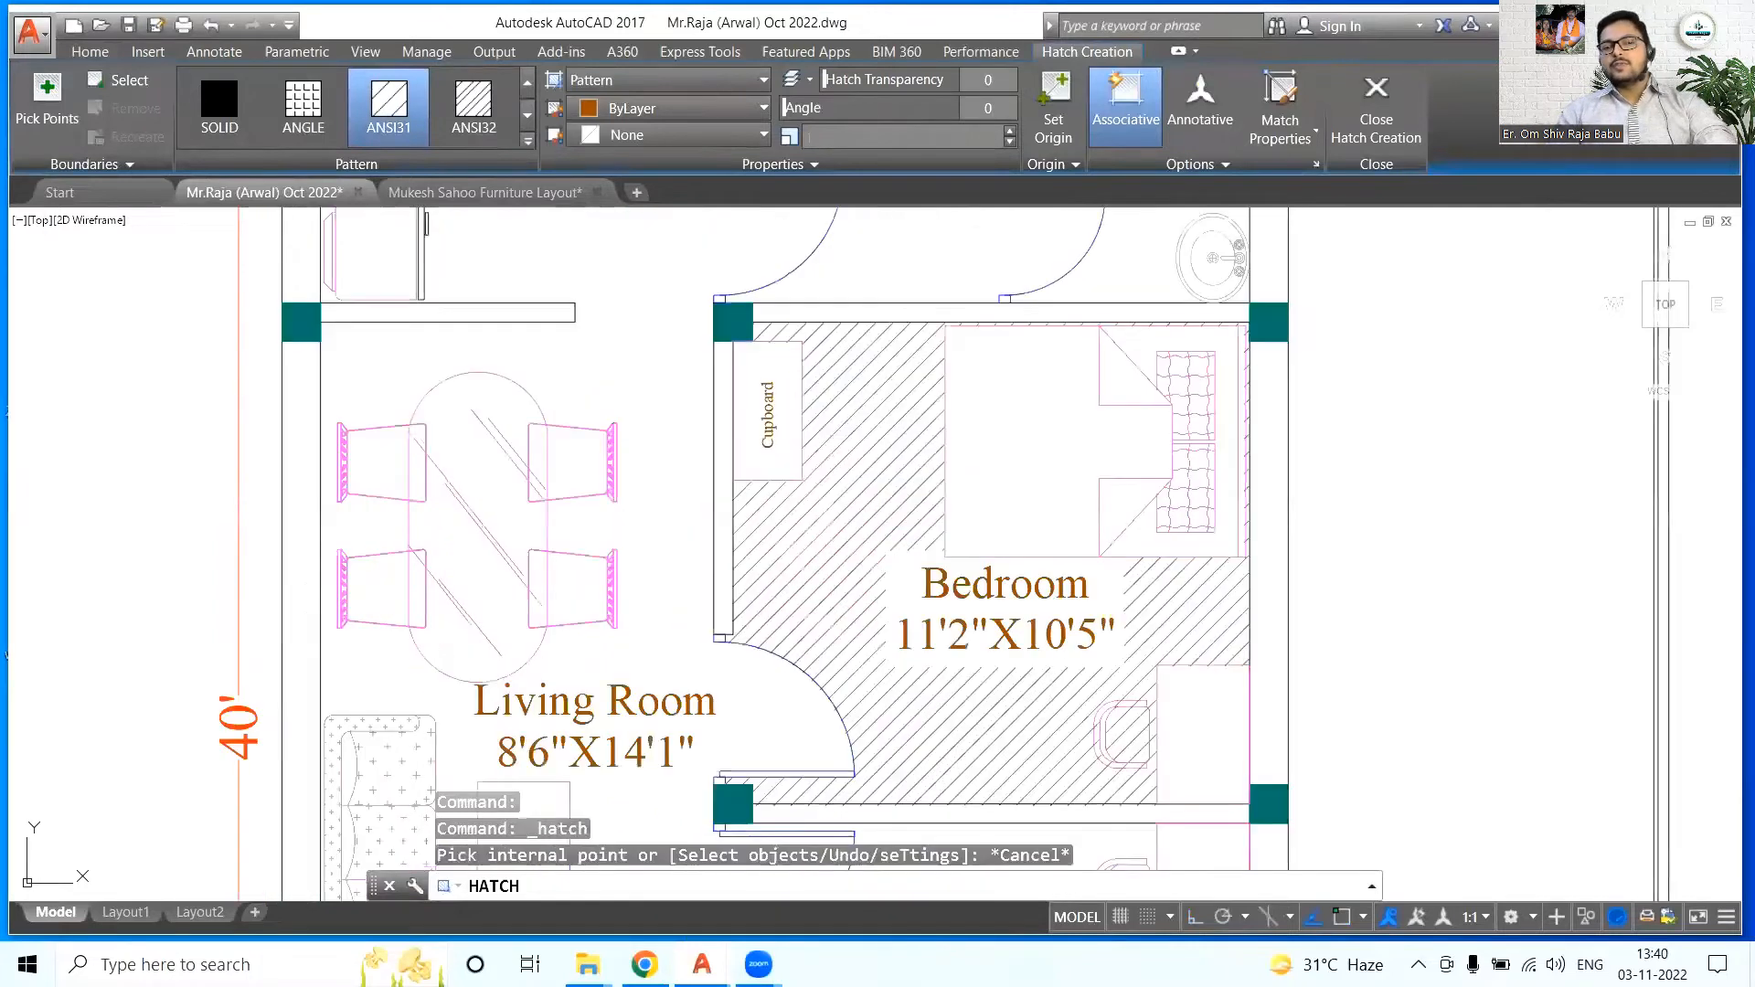
key(ctrl+s)
- Hatch the upper Bedroom's cupboard with the ANSI31 pattern at scale 1 and save the drawing
click(227, 136)
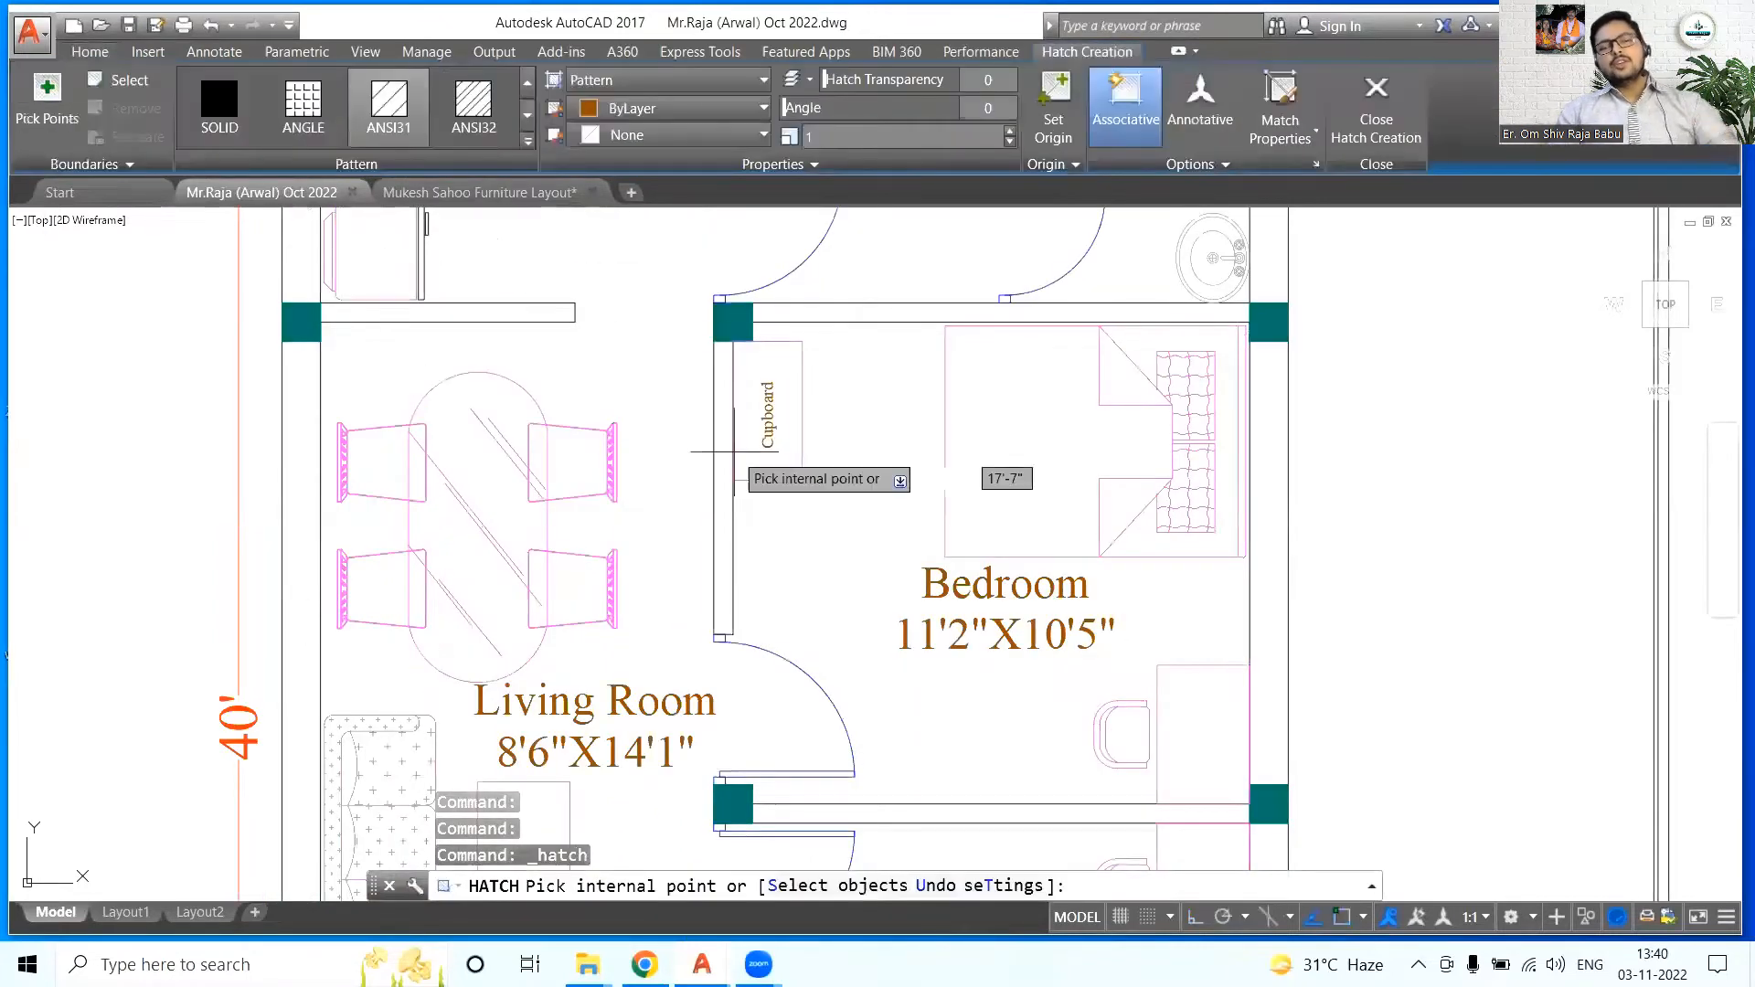
click(723, 409)
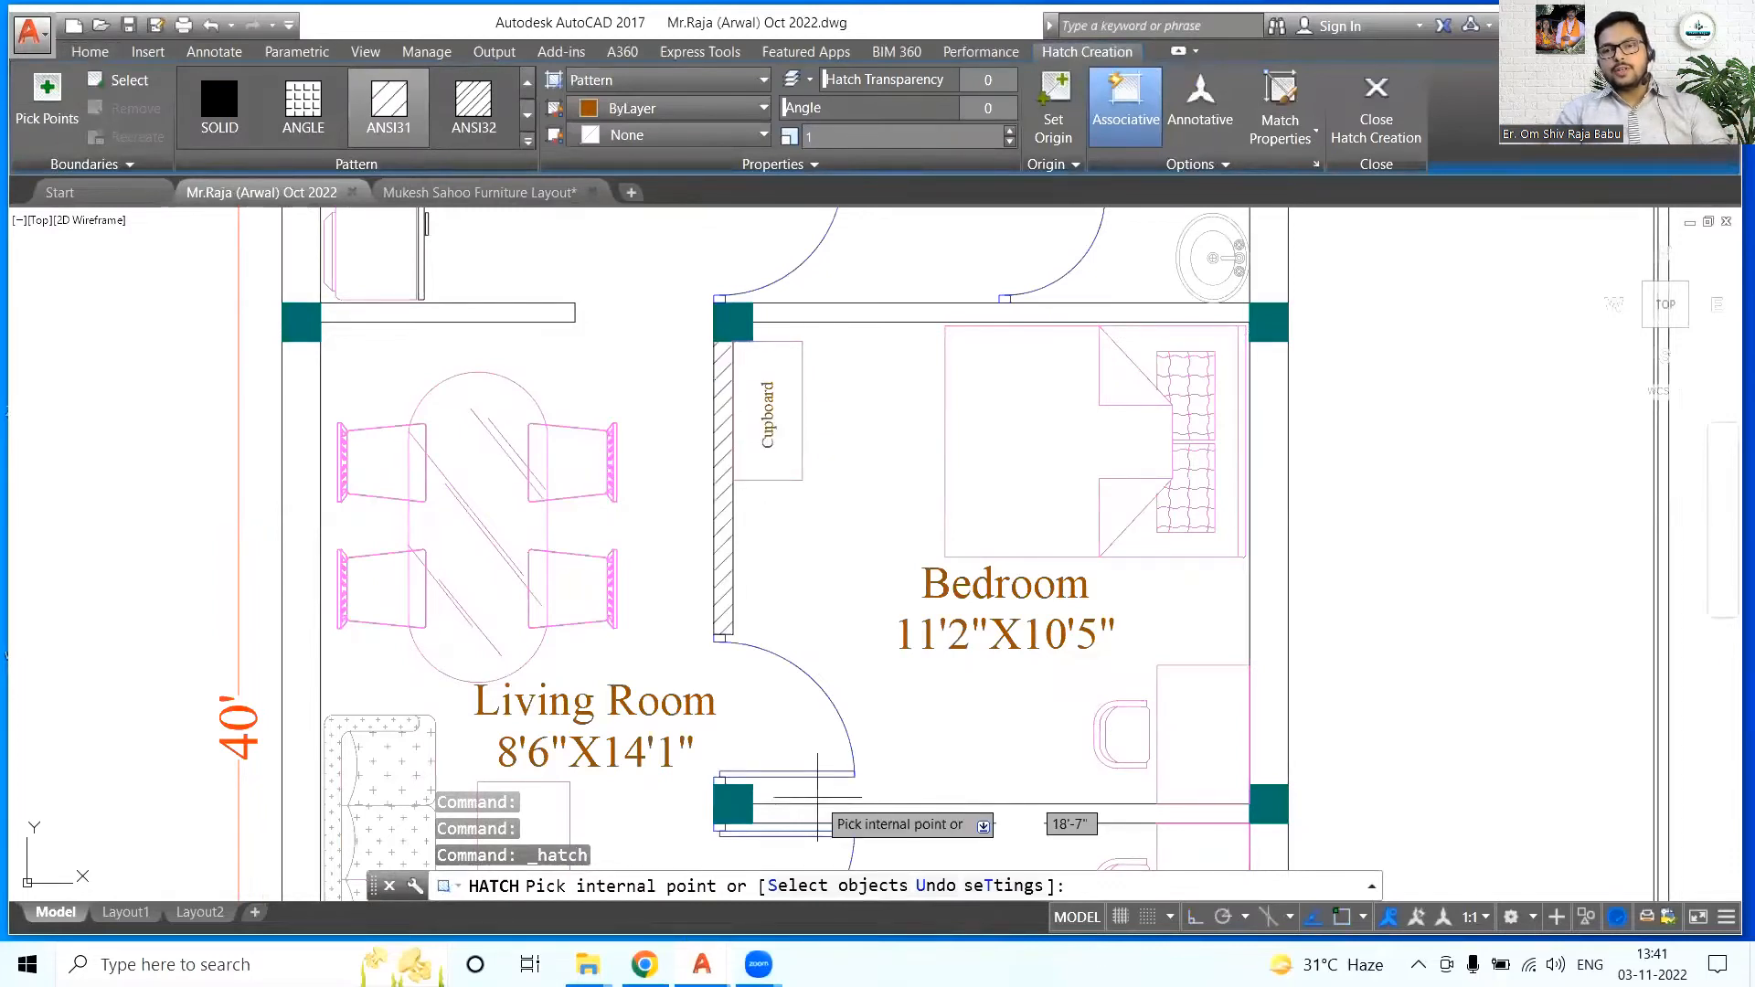
scroll(817, 797, down, 1)
scroll(817, 797, up, 1)
click(783, 454)
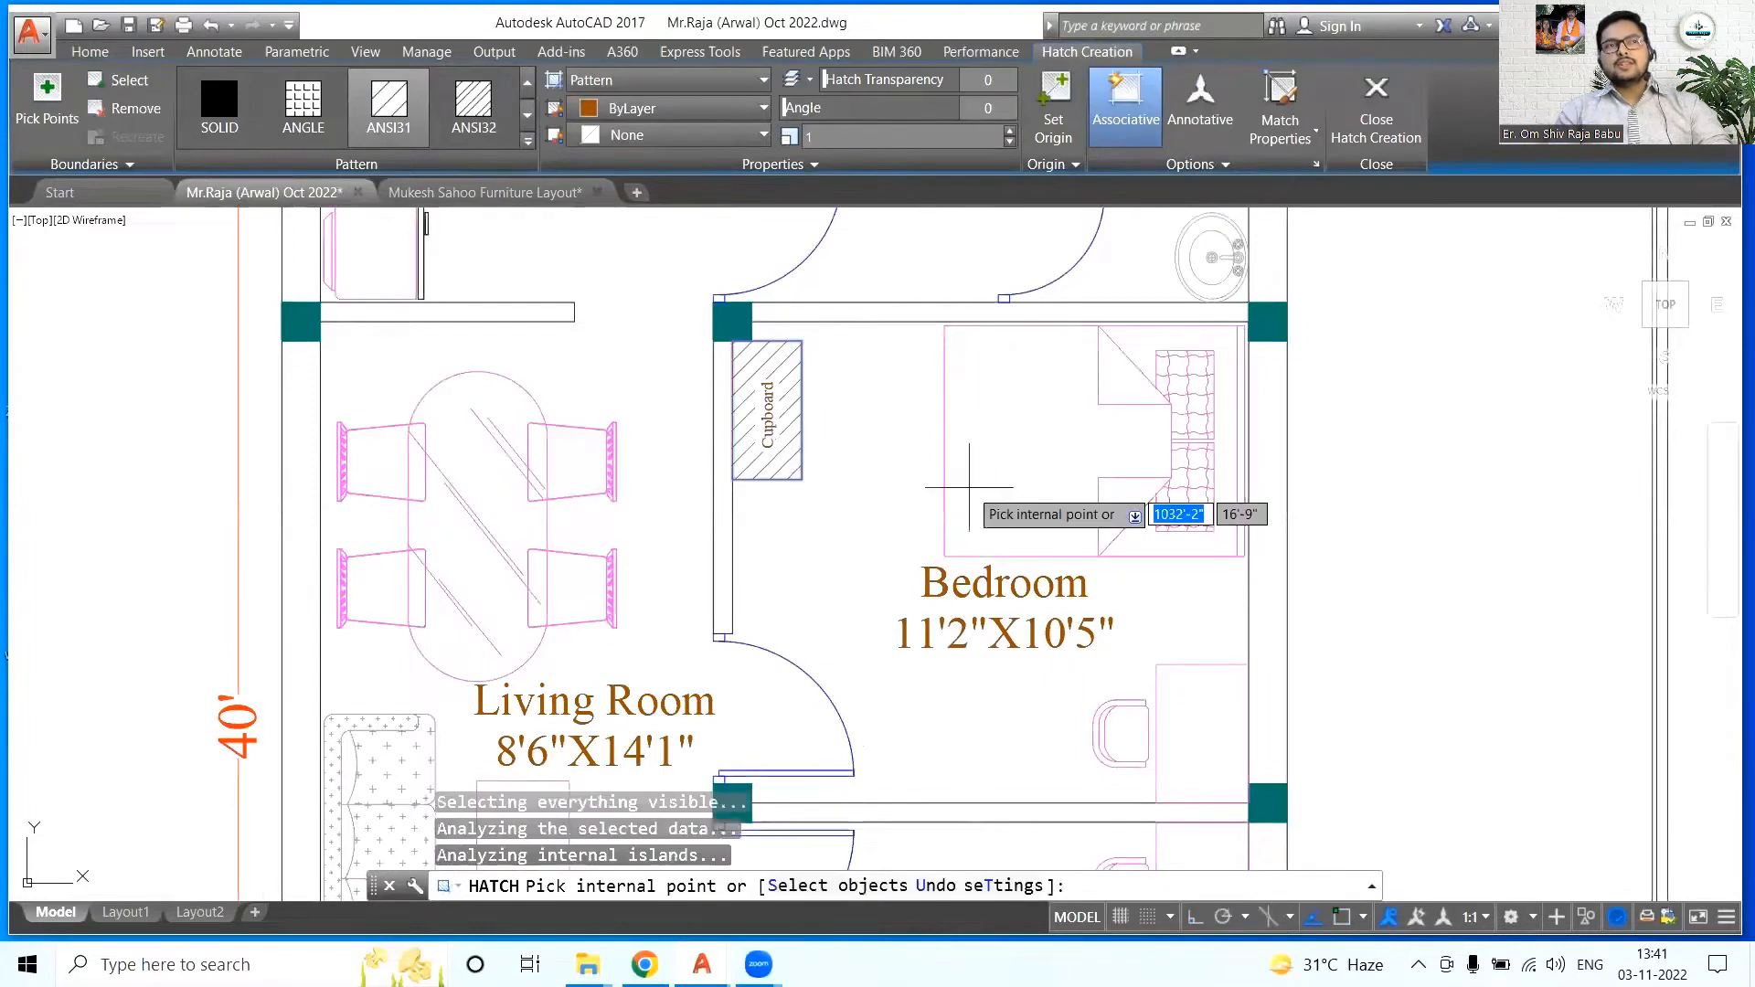
scroll(816, 421, down, 4)
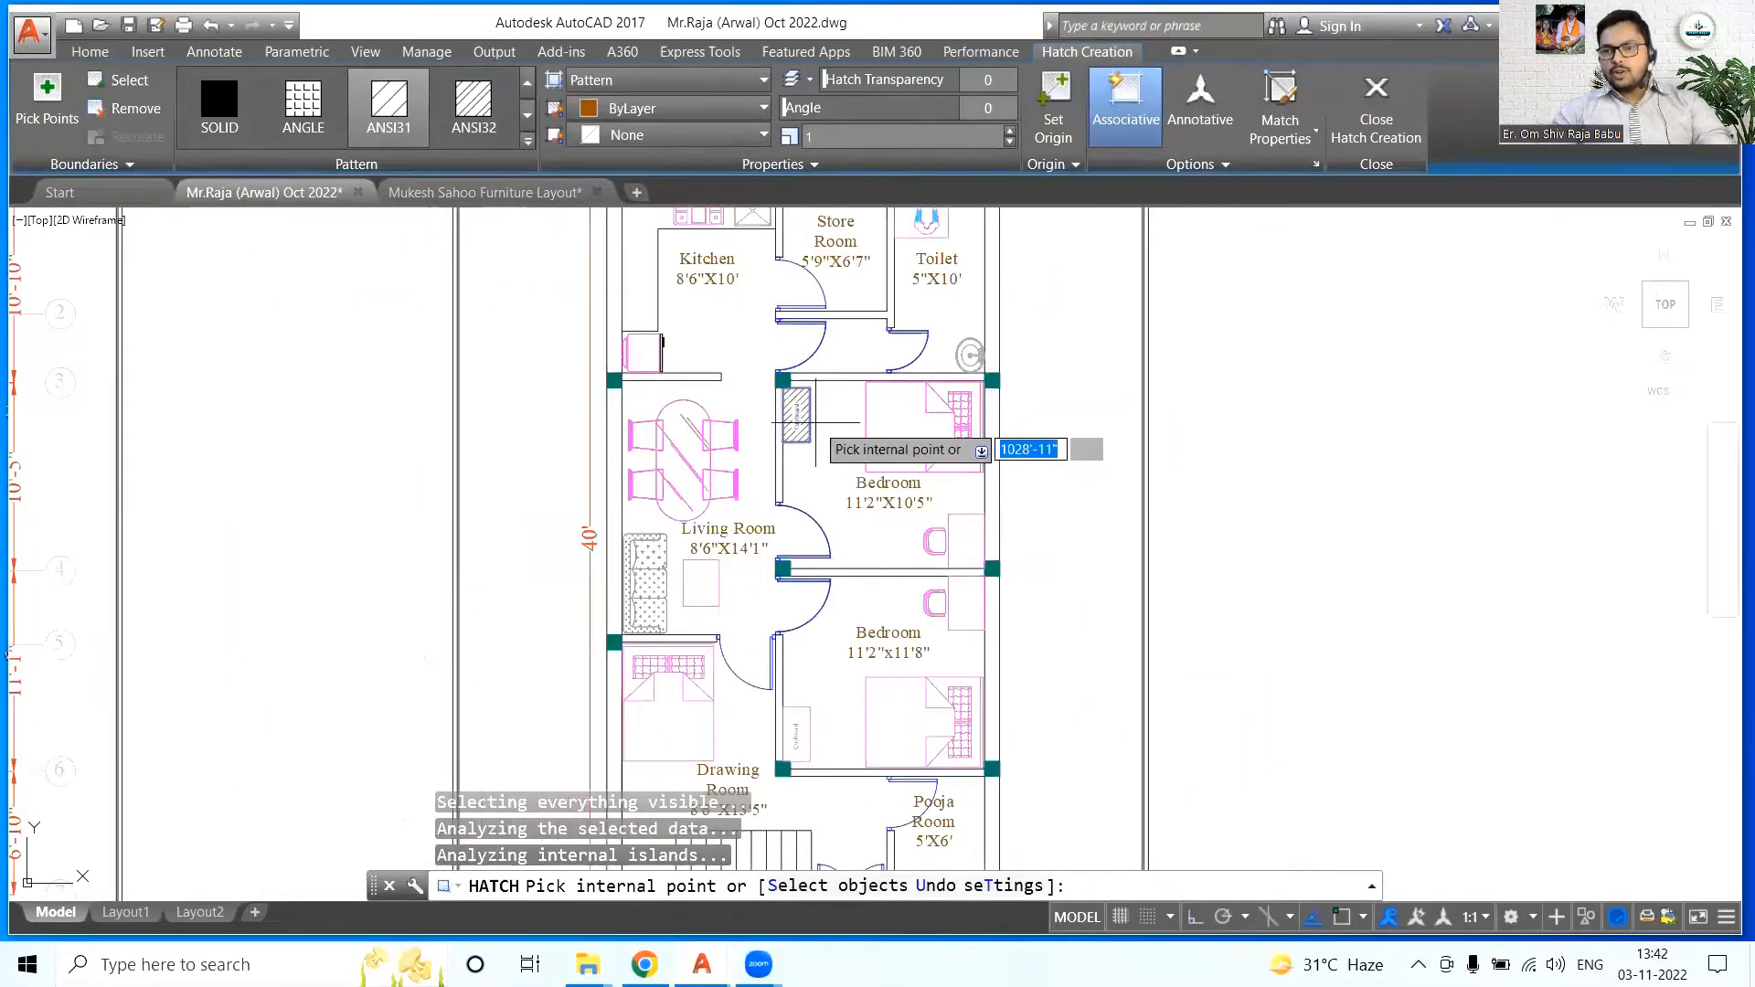
key(Return)
key(ctrl+s)
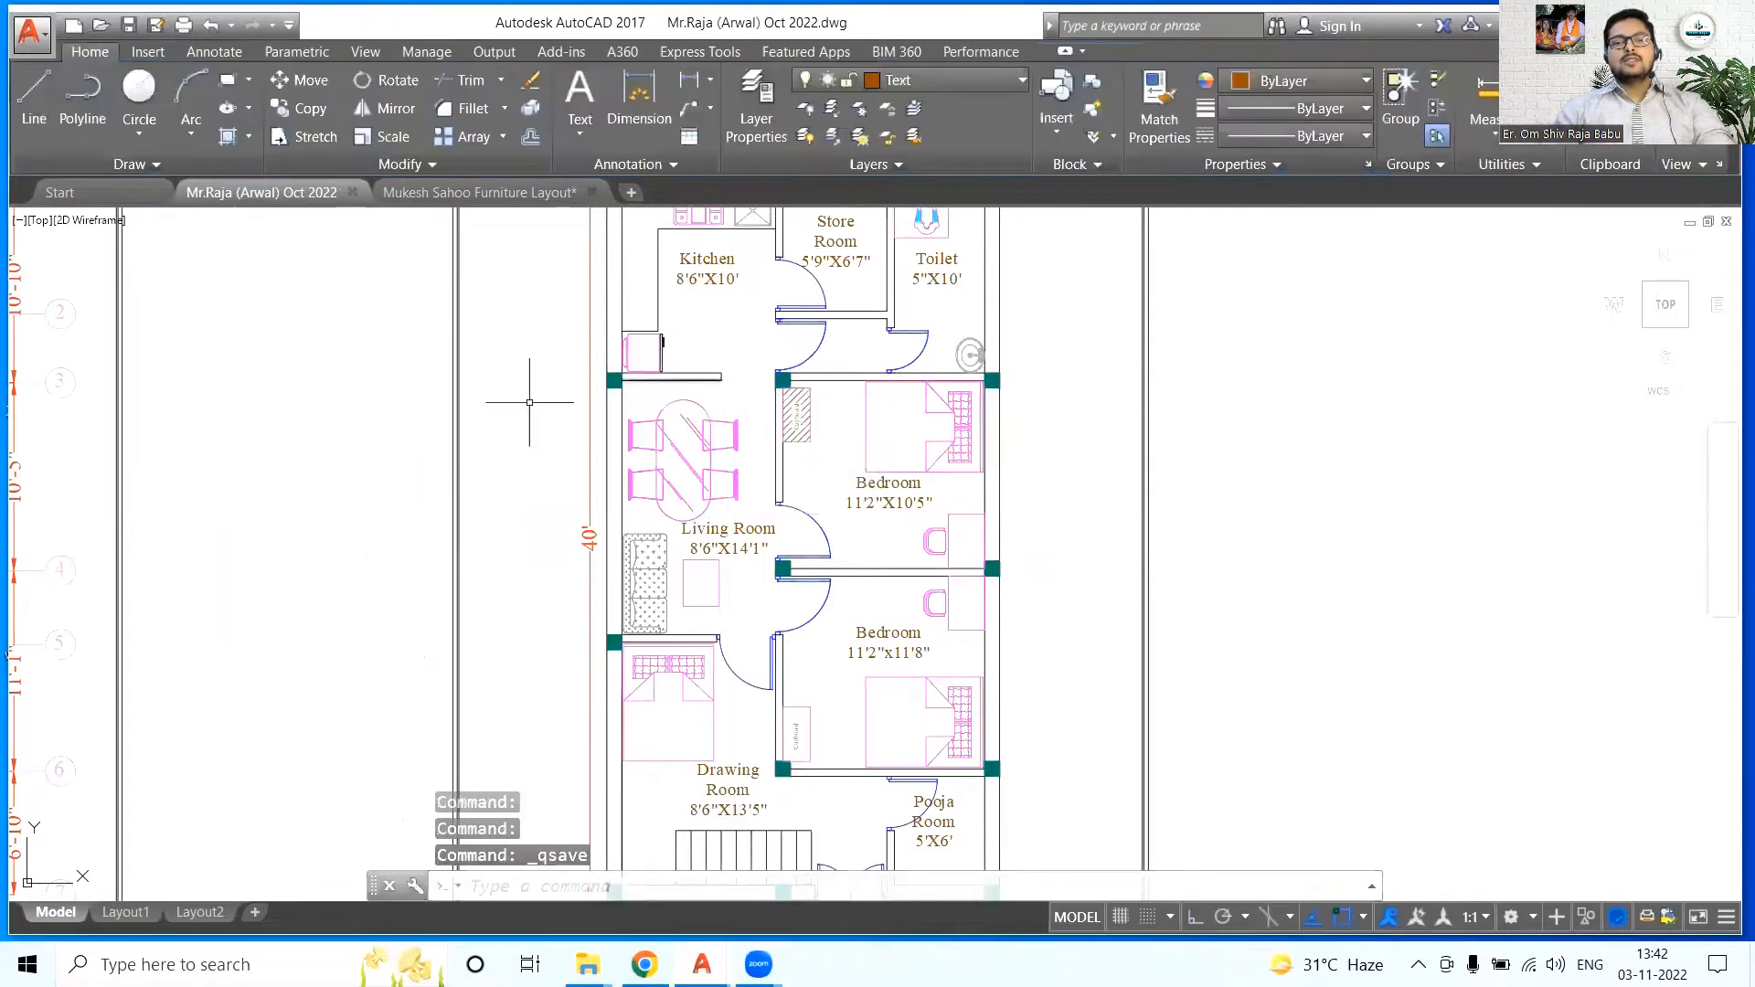
- Copy the furniture layout sheet and paste it into a new blank drawing with the grid display turned off
click(104, 190)
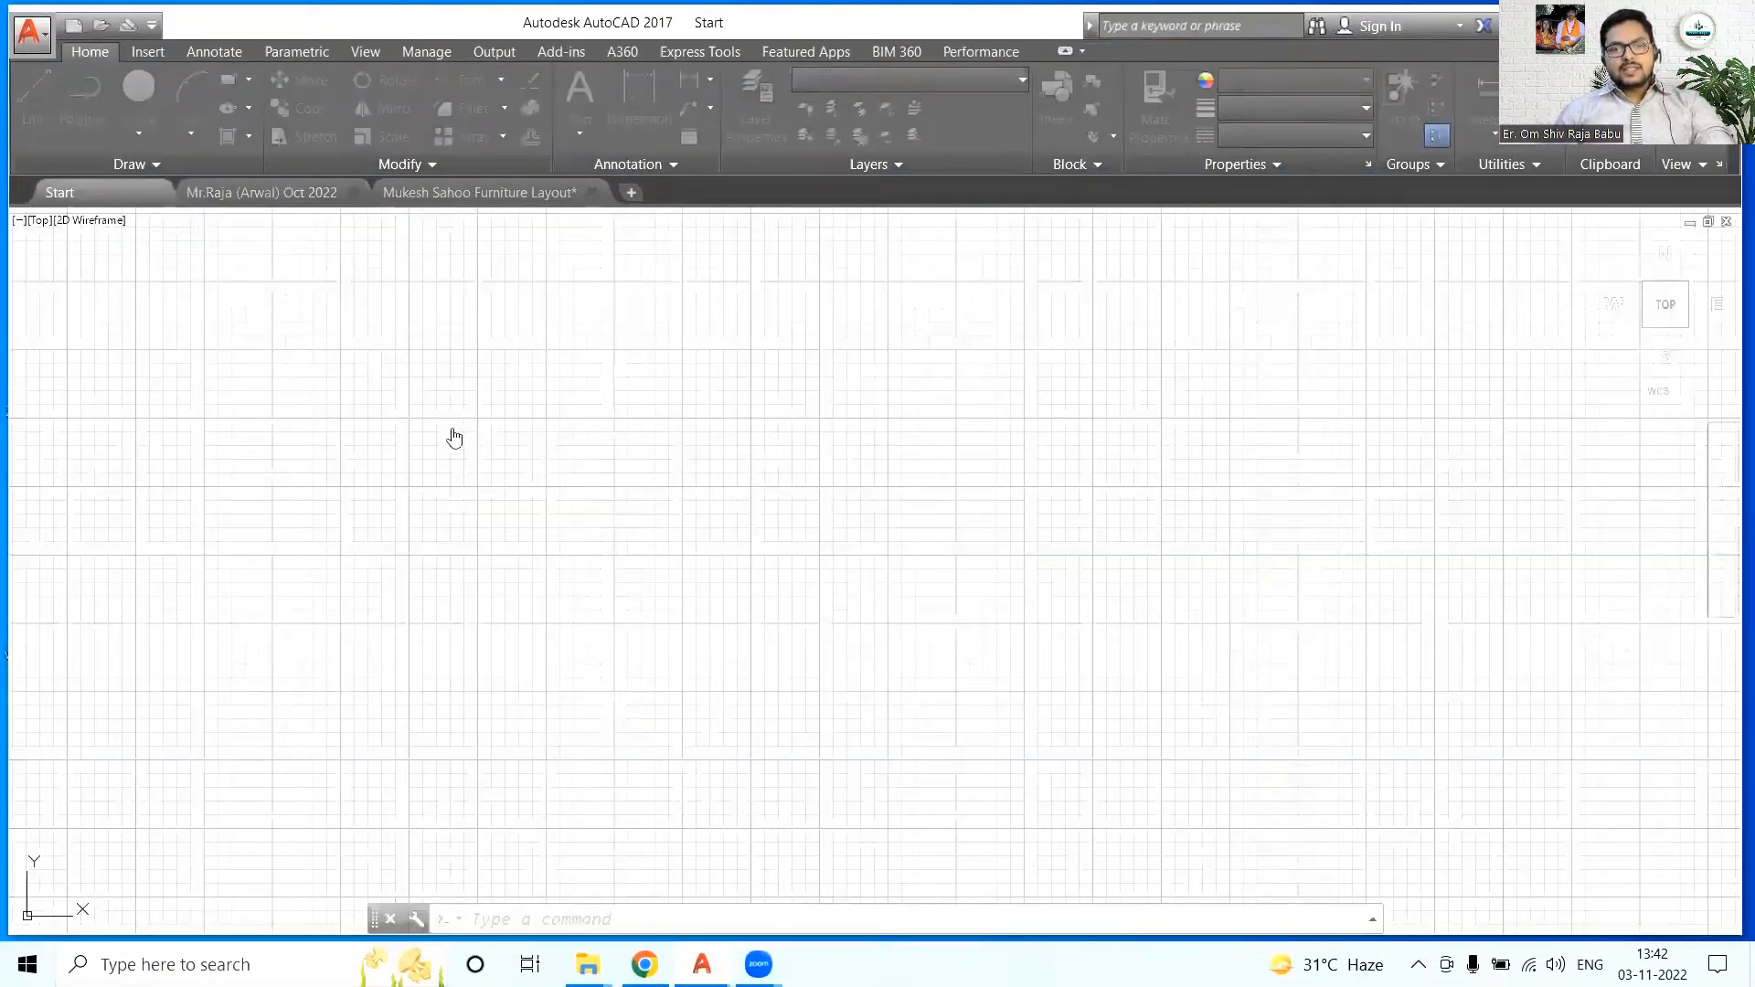
key(F7)
click(267, 190)
click(576, 387)
click(914, 813)
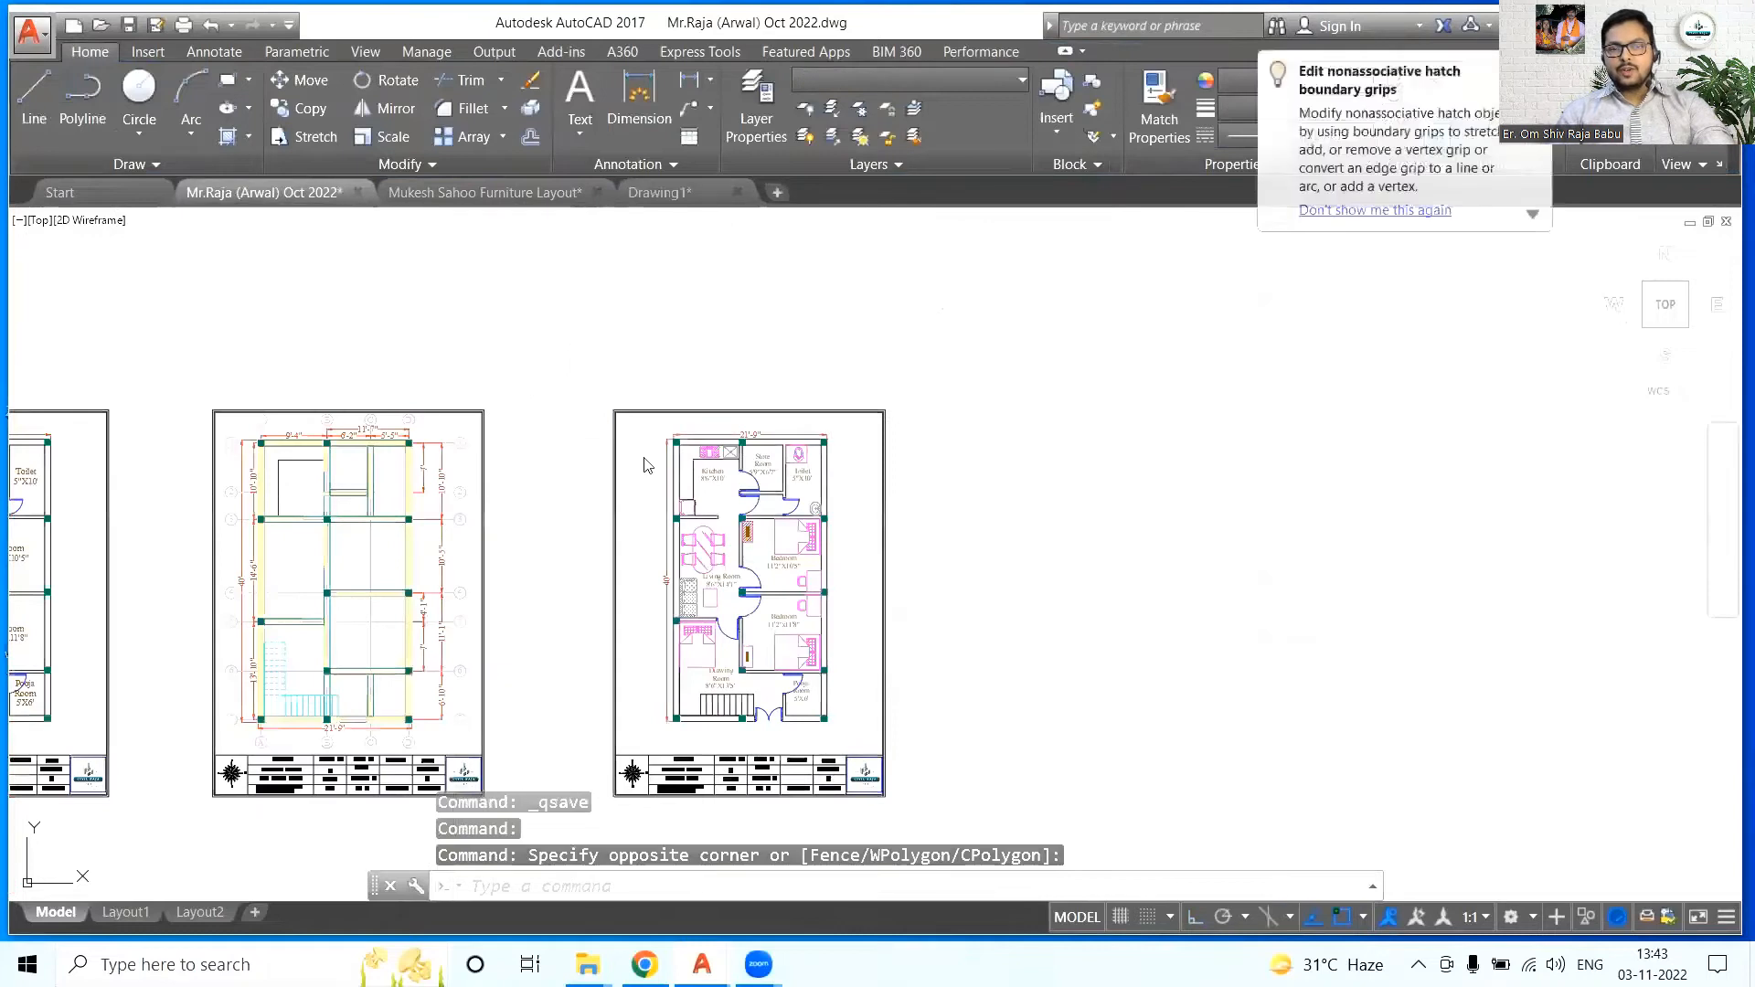
key(ctrl+c)
click(662, 192)
key(ctrl+v)
click(634, 672)
- Try to dimension the plan's overall width along the Kitchen–Toilet outer wall and delete the trial dimension
scroll(731, 238, up, 4)
click(638, 99)
click(667, 497)
click(823, 433)
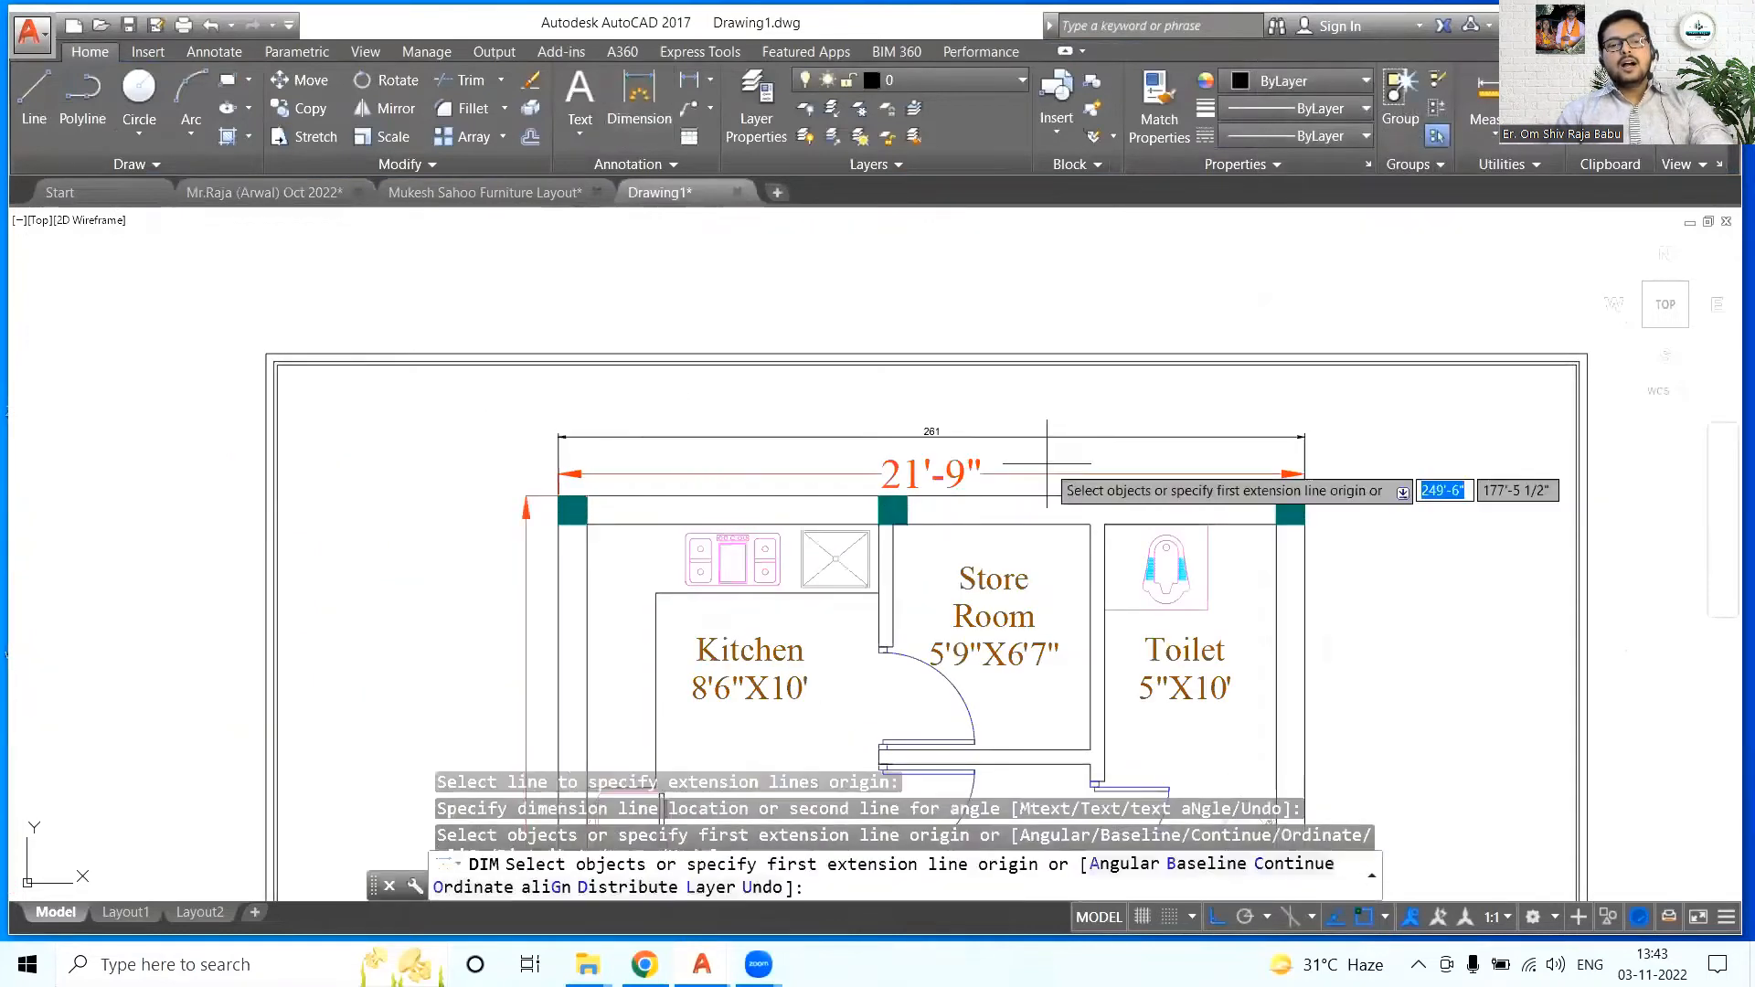
key(Escape)
scroll(962, 422, up, 2)
click(941, 437)
key(Delete)
- Make D10 the current dimension style in the new drawing
scroll(624, 341, down, 8)
text(dimsty)
key(Return)
click(608, 378)
click(1131, 363)
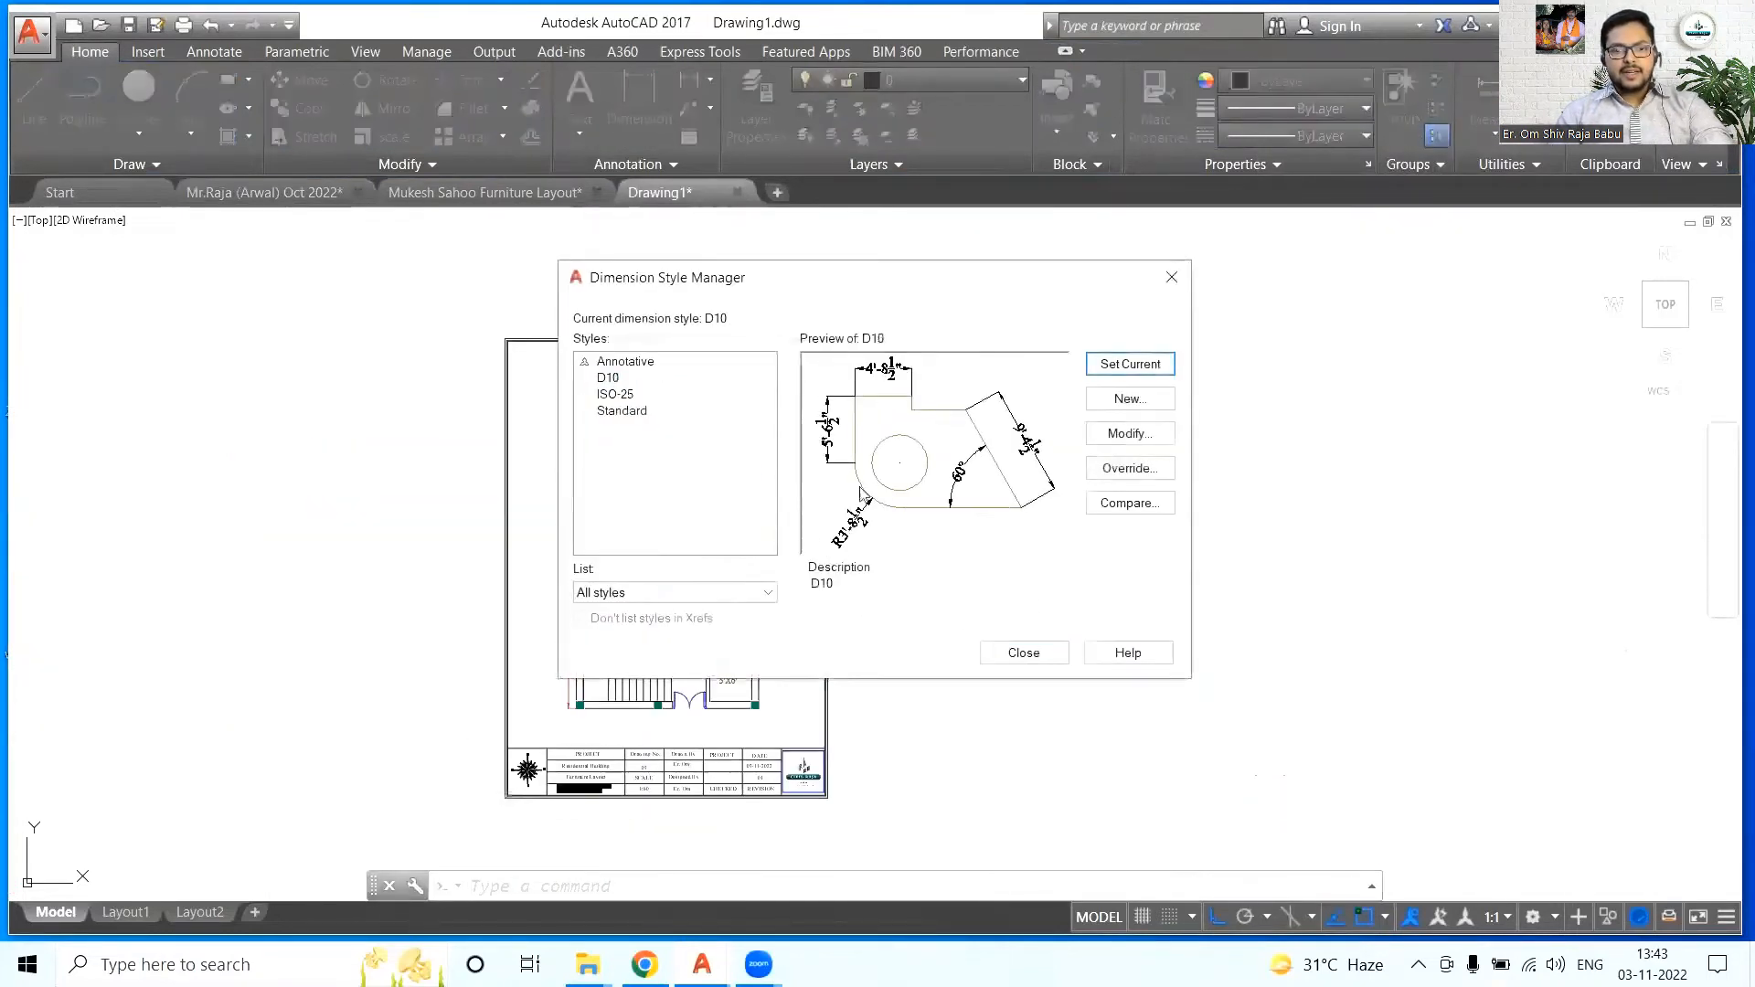
click(1024, 652)
scroll(596, 346, up, 4)
scroll(802, 414, up, 4)
click(638, 98)
key(Escape)
- Pick a replacement for the magenta colour and try to hatch the upper Bedroom's cupboard with ANSI31
click(975, 81)
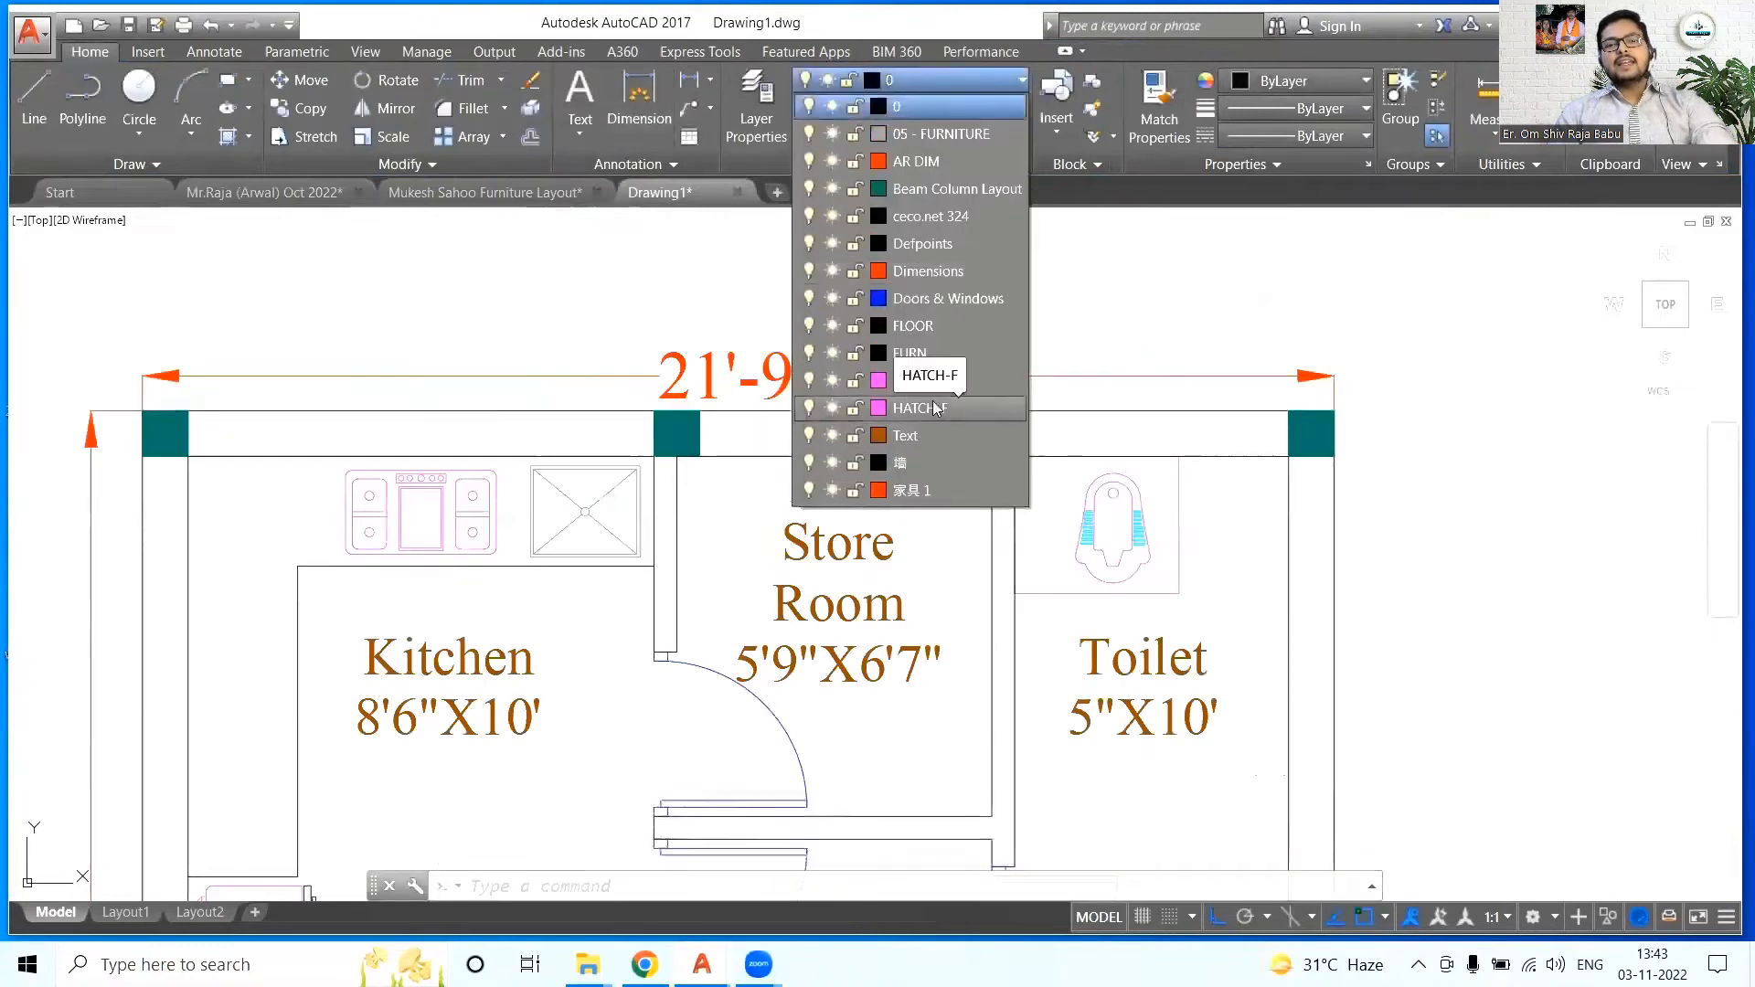
click(734, 304)
scroll(734, 304, down, 4)
scroll(714, 707, up, 4)
text(col)
key(Return)
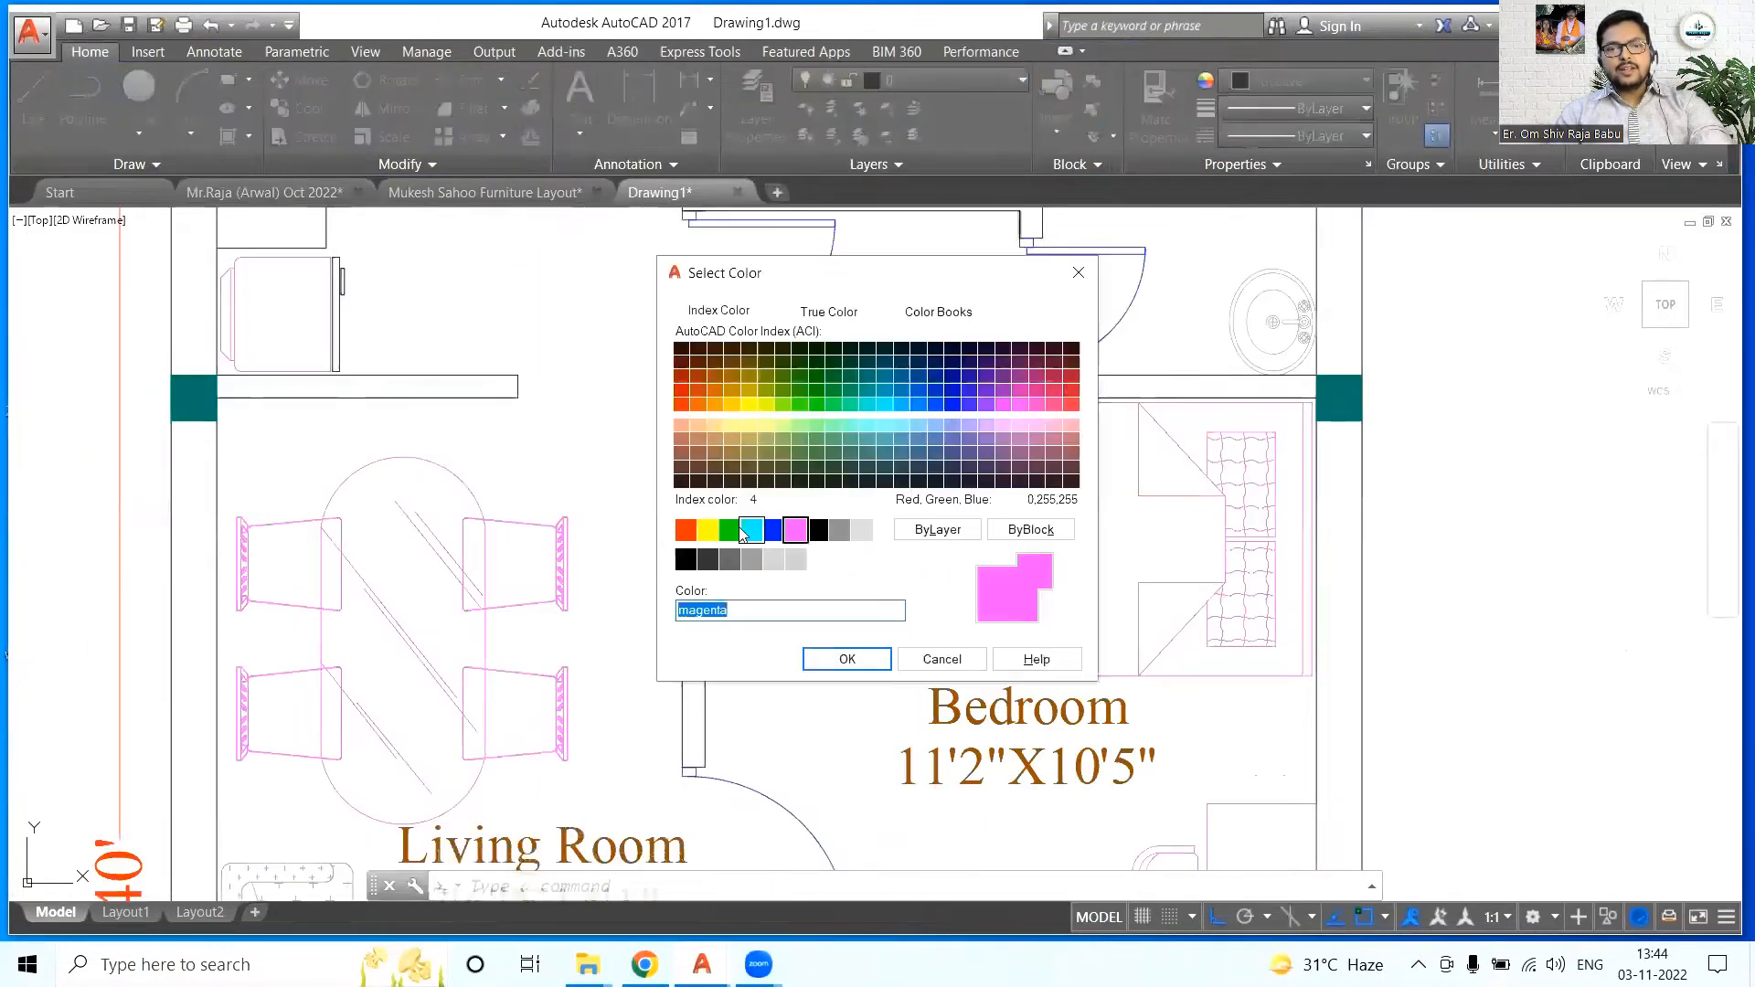
click(1020, 376)
click(847, 659)
click(229, 136)
click(388, 107)
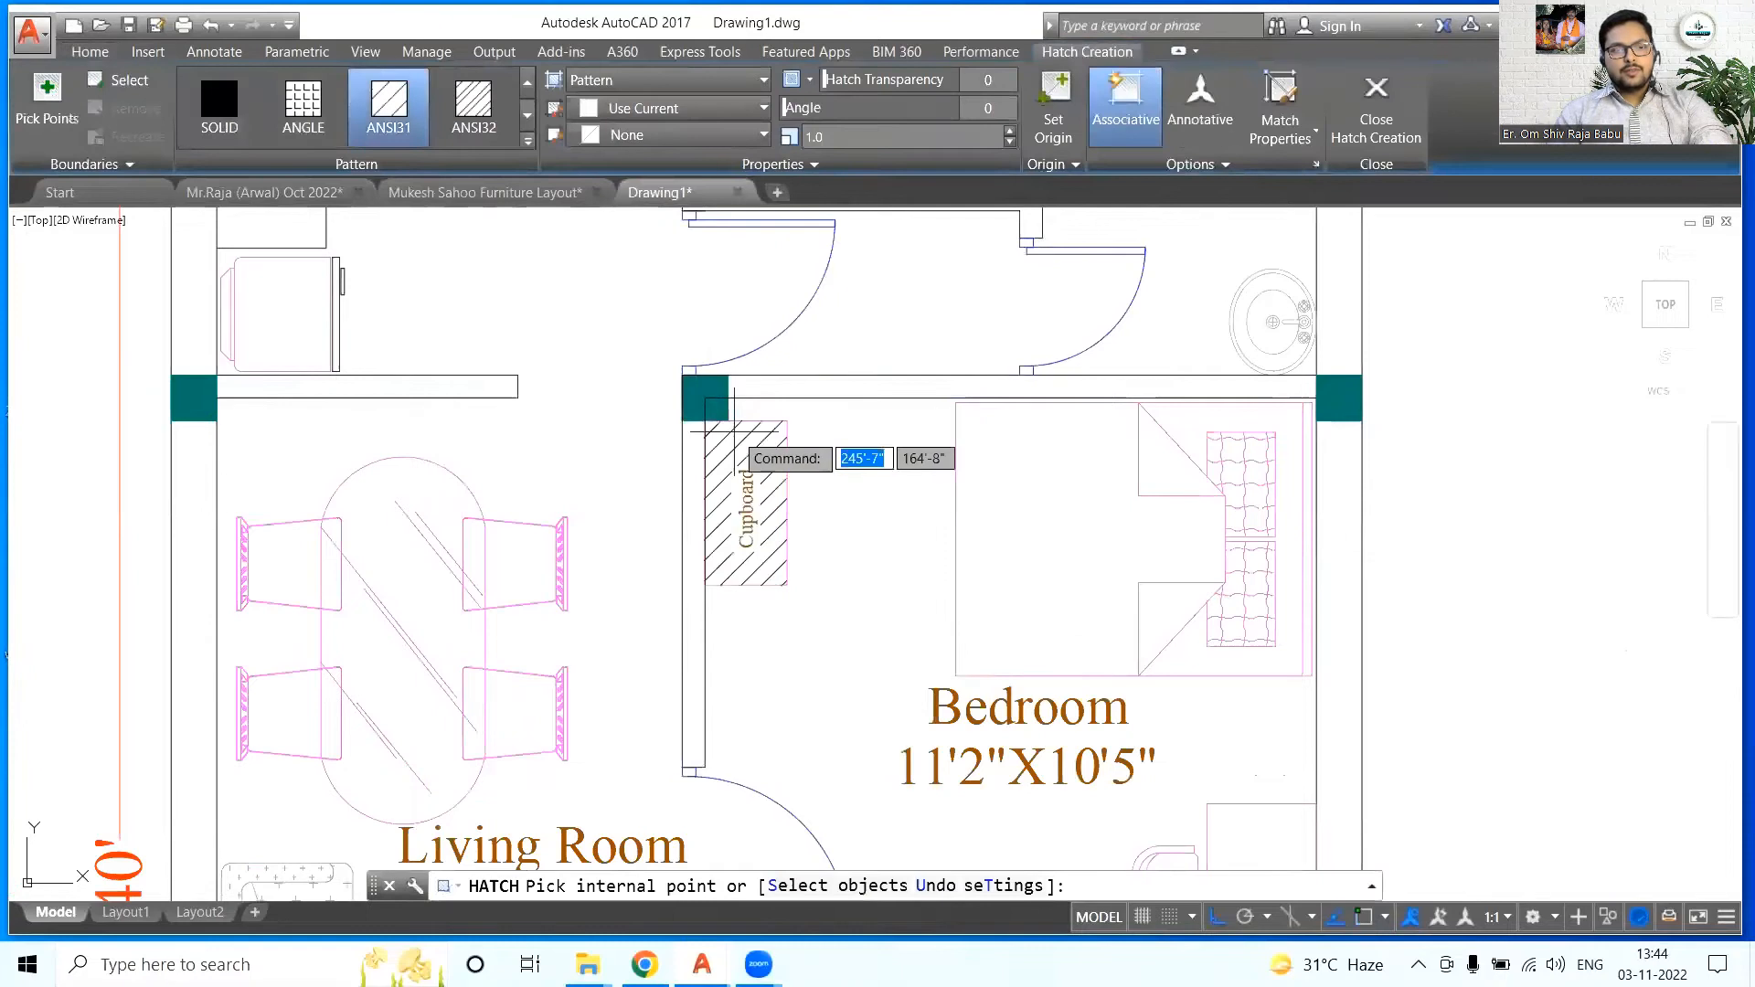
key(Escape)
- Change the HATCH-F layer's colour to a lighter pink
click(913, 81)
click(878, 407)
click(1020, 424)
click(847, 659)
- Set the hatch colour to ByLayer and make HATCH-F the current layer
click(914, 81)
click(228, 137)
click(637, 108)
click(633, 137)
click(1376, 108)
click(914, 81)
click(922, 408)
- Try to hatch the upper Bedroom's cupboard with the ANSI31 pattern at scale 1 on the HATCH-F layer
click(229, 136)
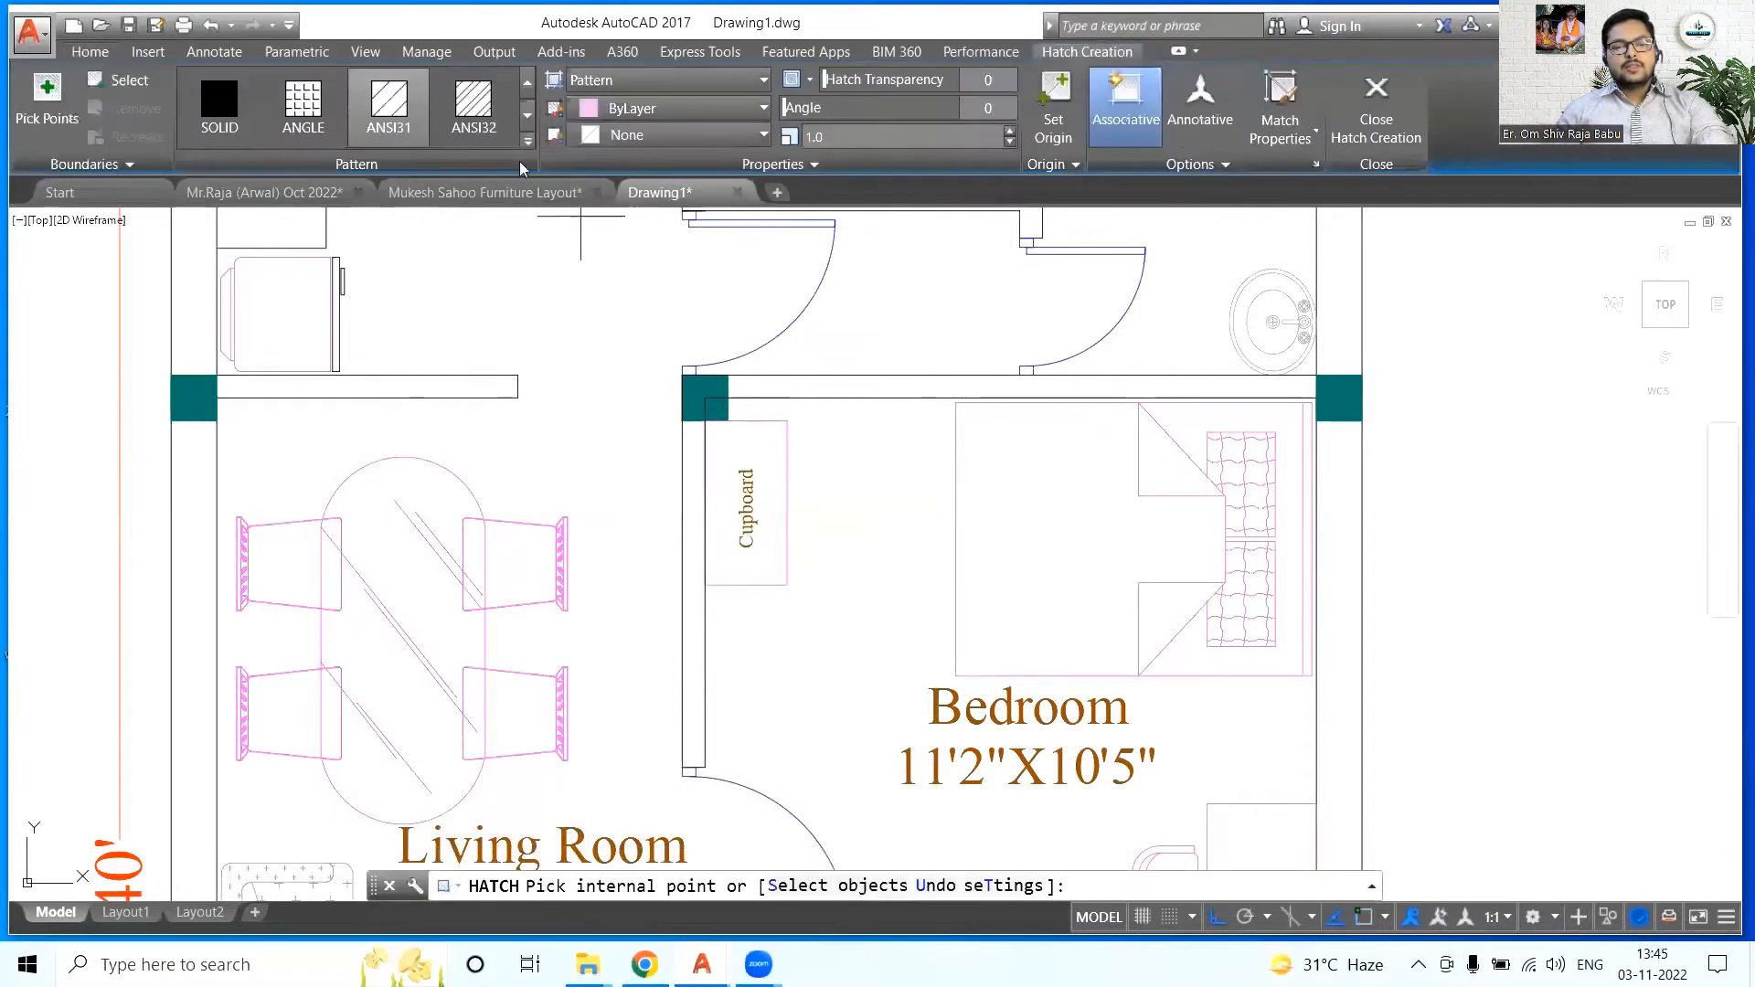
click(739, 445)
scroll(854, 313, down, 2)
scroll(869, 444, down, 2)
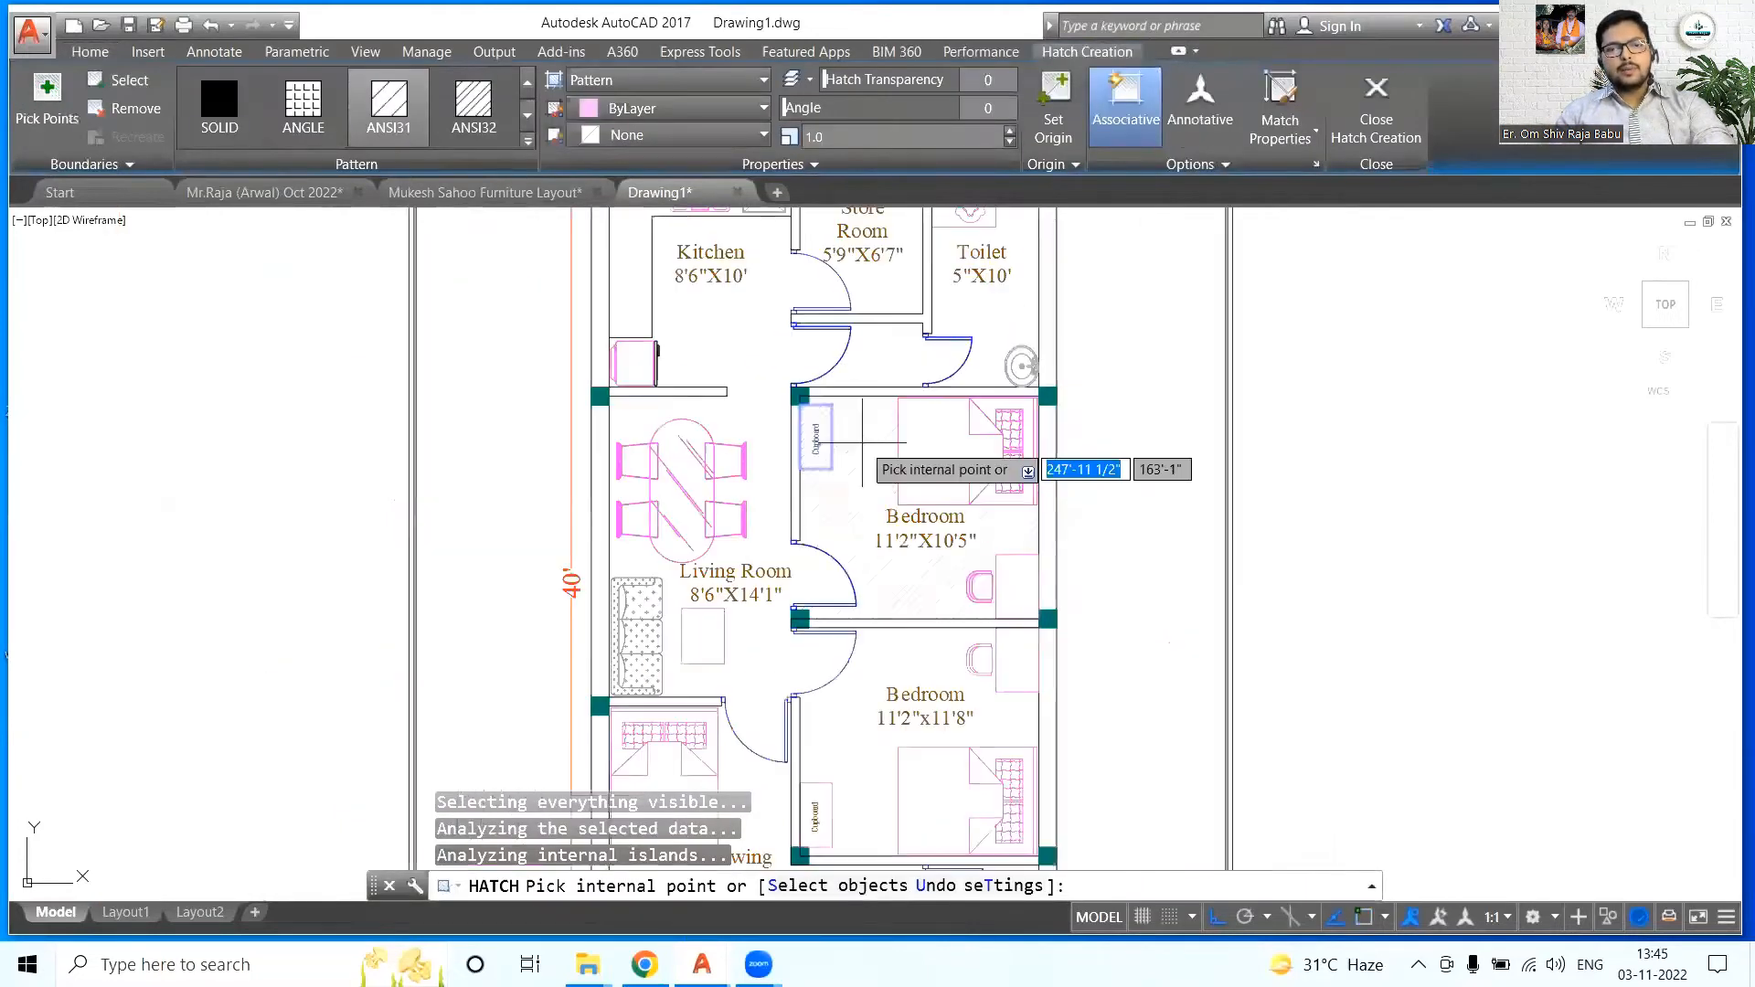
key(Escape)
- Save the new drawing in the AutoCad folder, named with the client's name followed by "Furniture Layout"
key(ctrl+s)
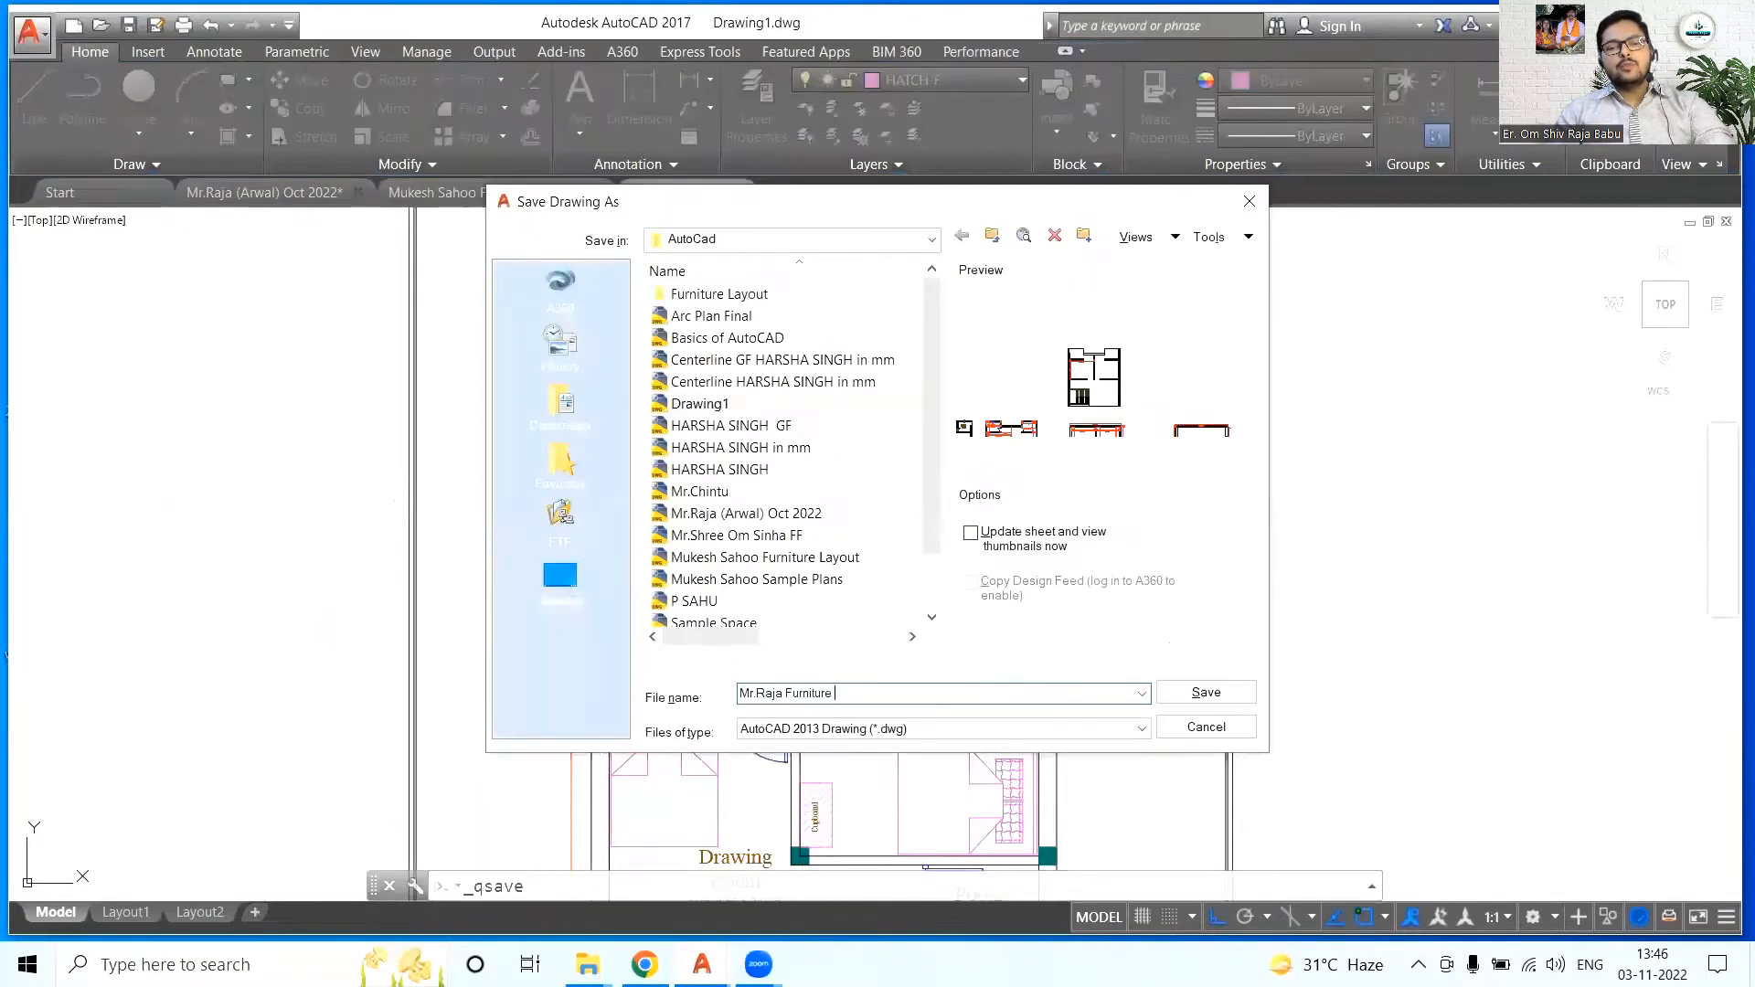
click(1206, 693)
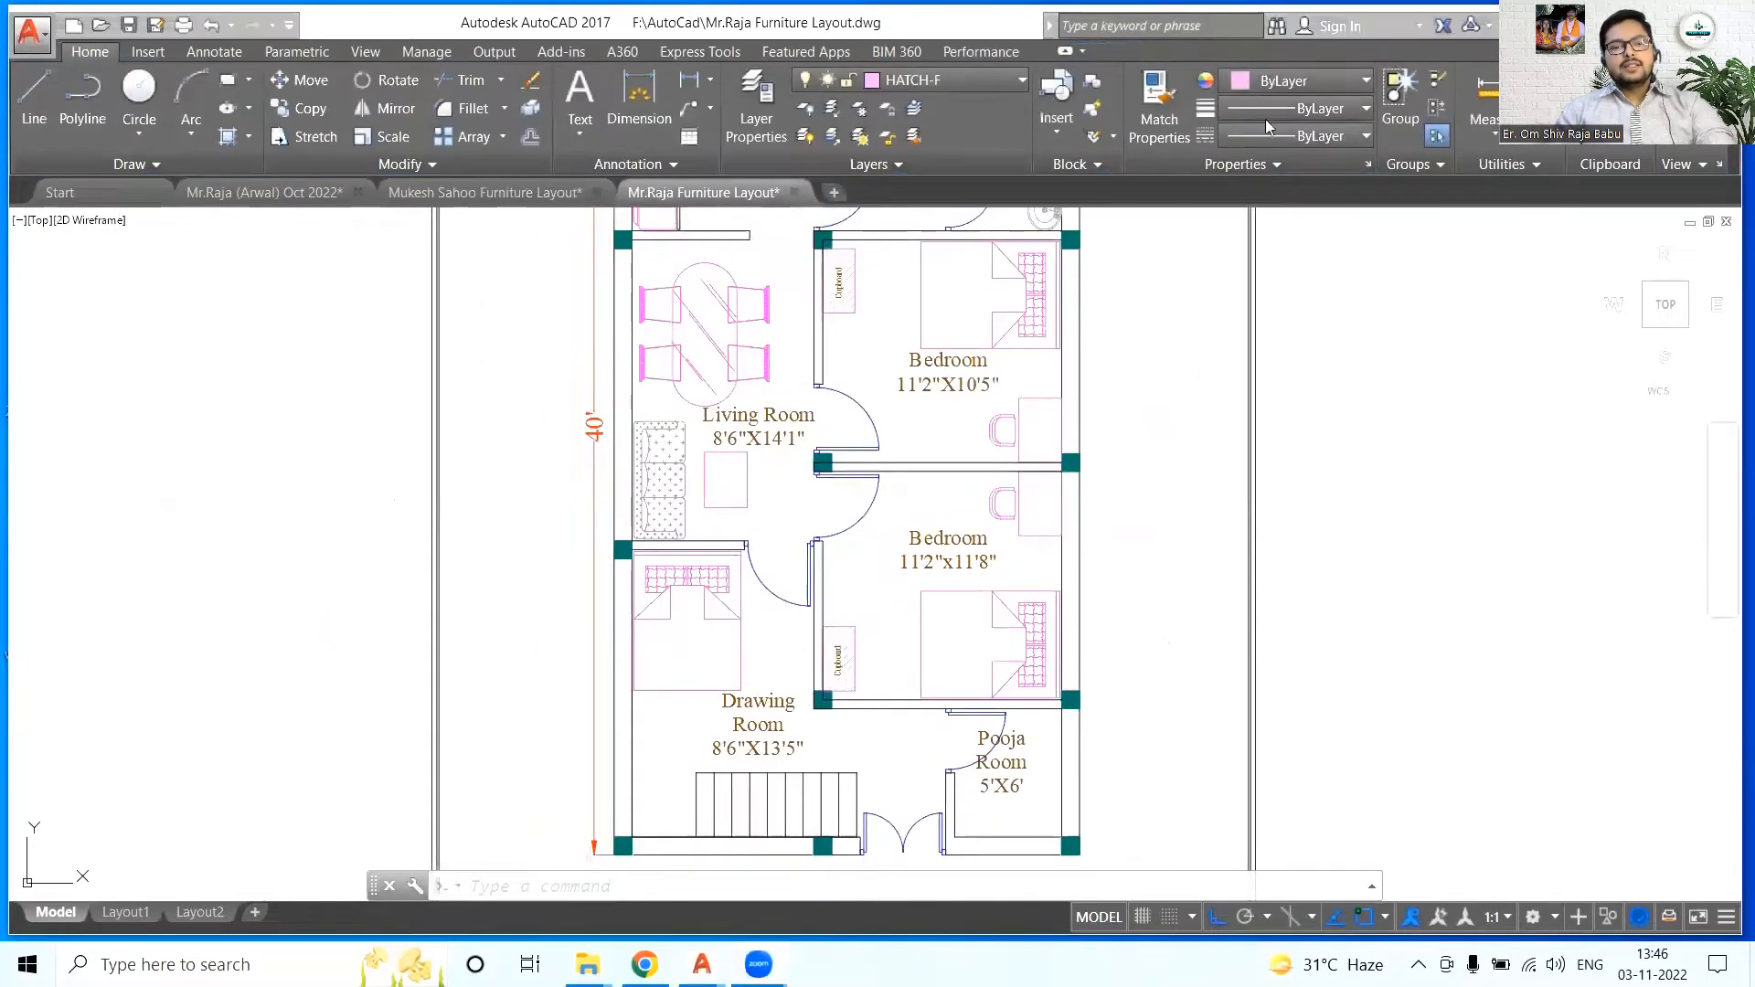
scroll(751, 738, down, 2)
click(1230, 365)
key(Escape)
key(Escape)
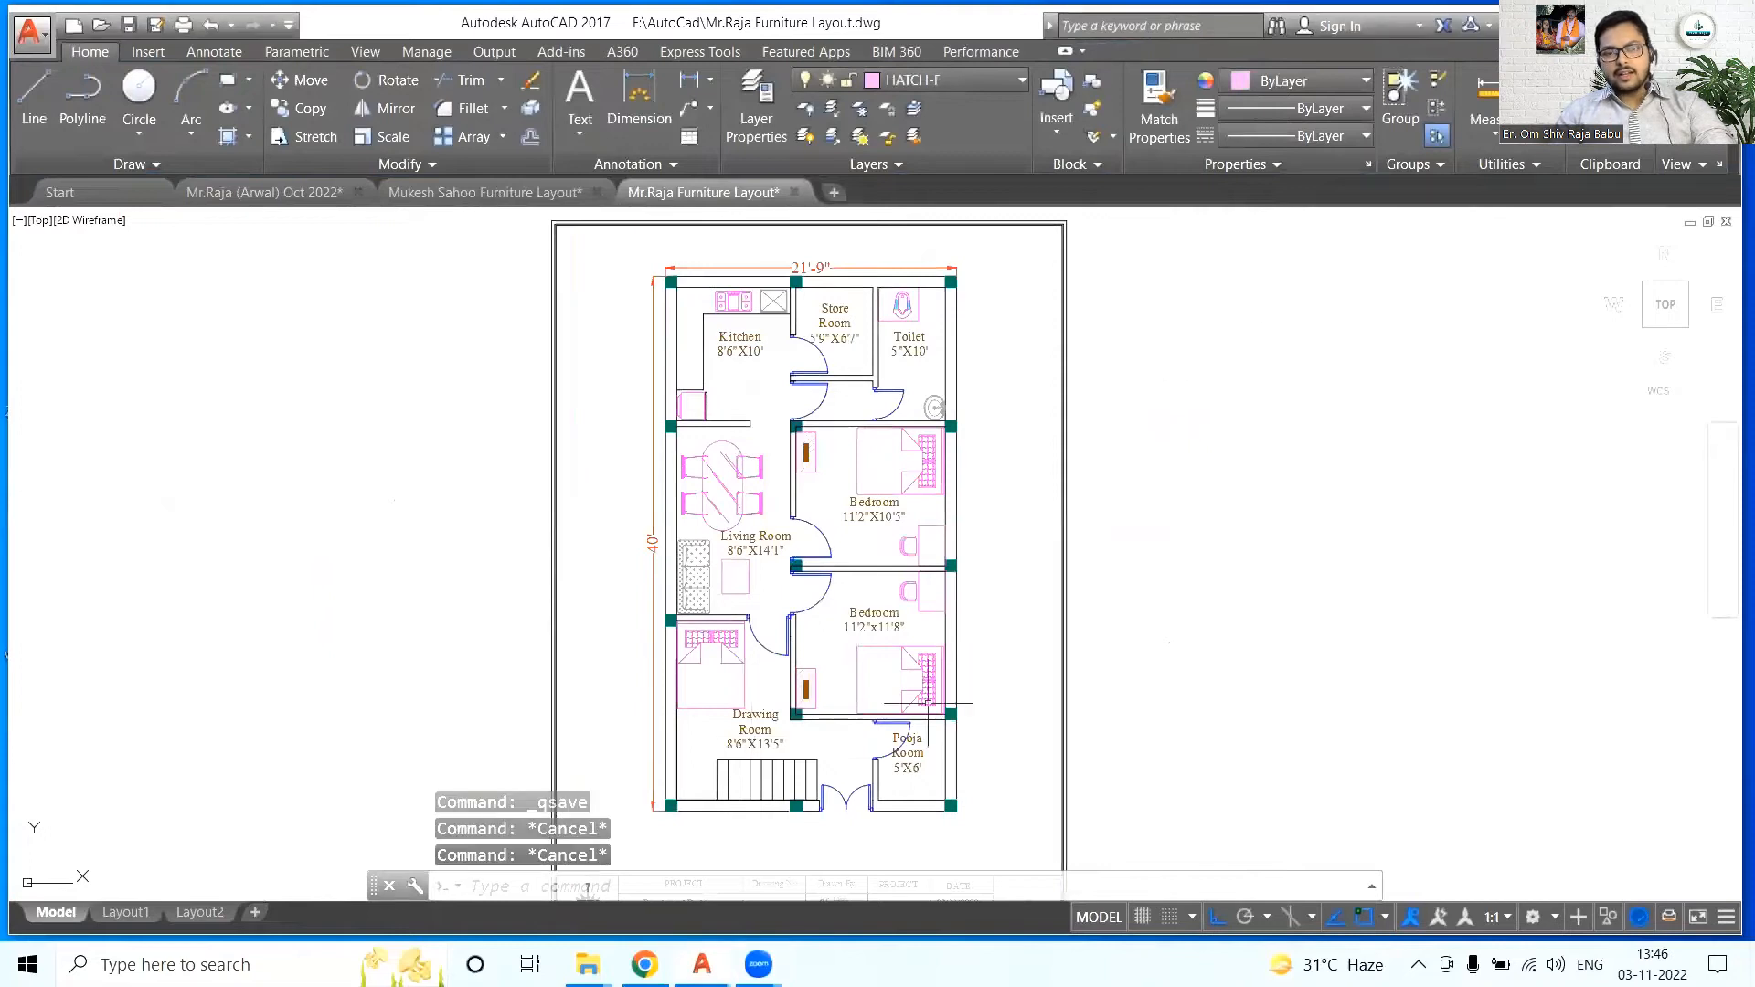
- Copy the bathroom window from the other open furniture layout drawing and paste it outside the Toilet's outer wall
scroll(968, 484, up, 2)
mouse_move(733, 505)
middle_down()
mouse_move(834, 627)
mouse_move(826, 713)
middle_up()
click(486, 192)
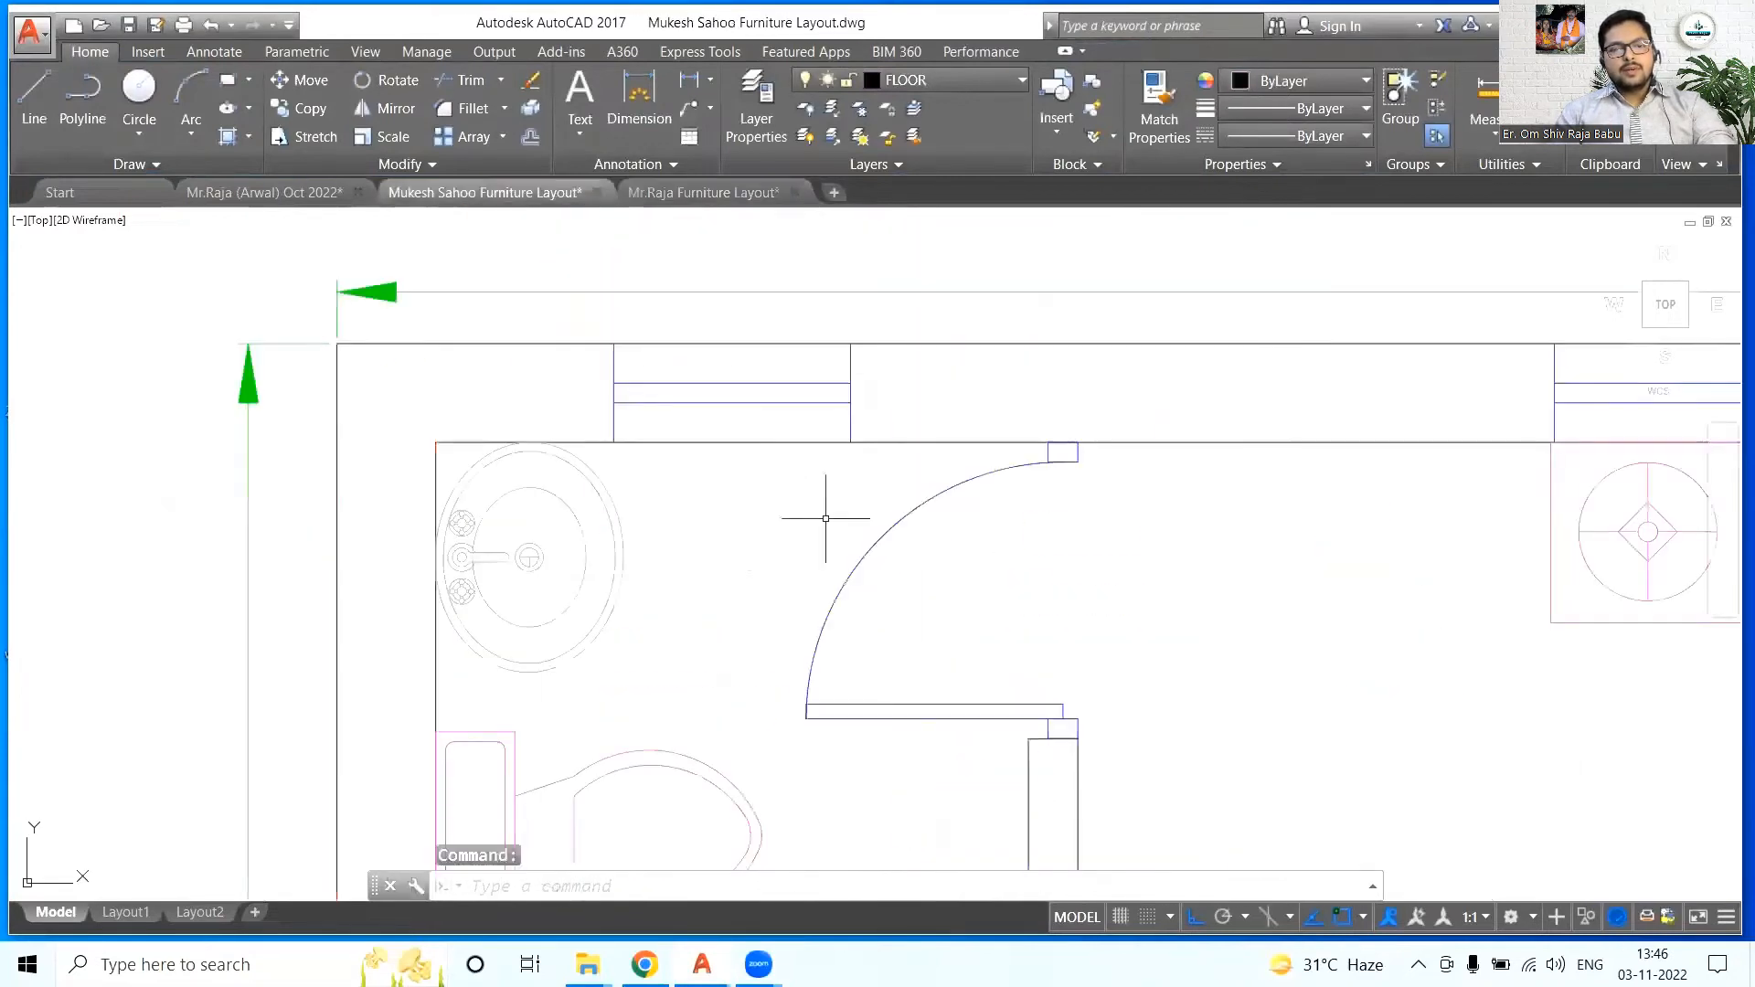
key(ctrl+c)
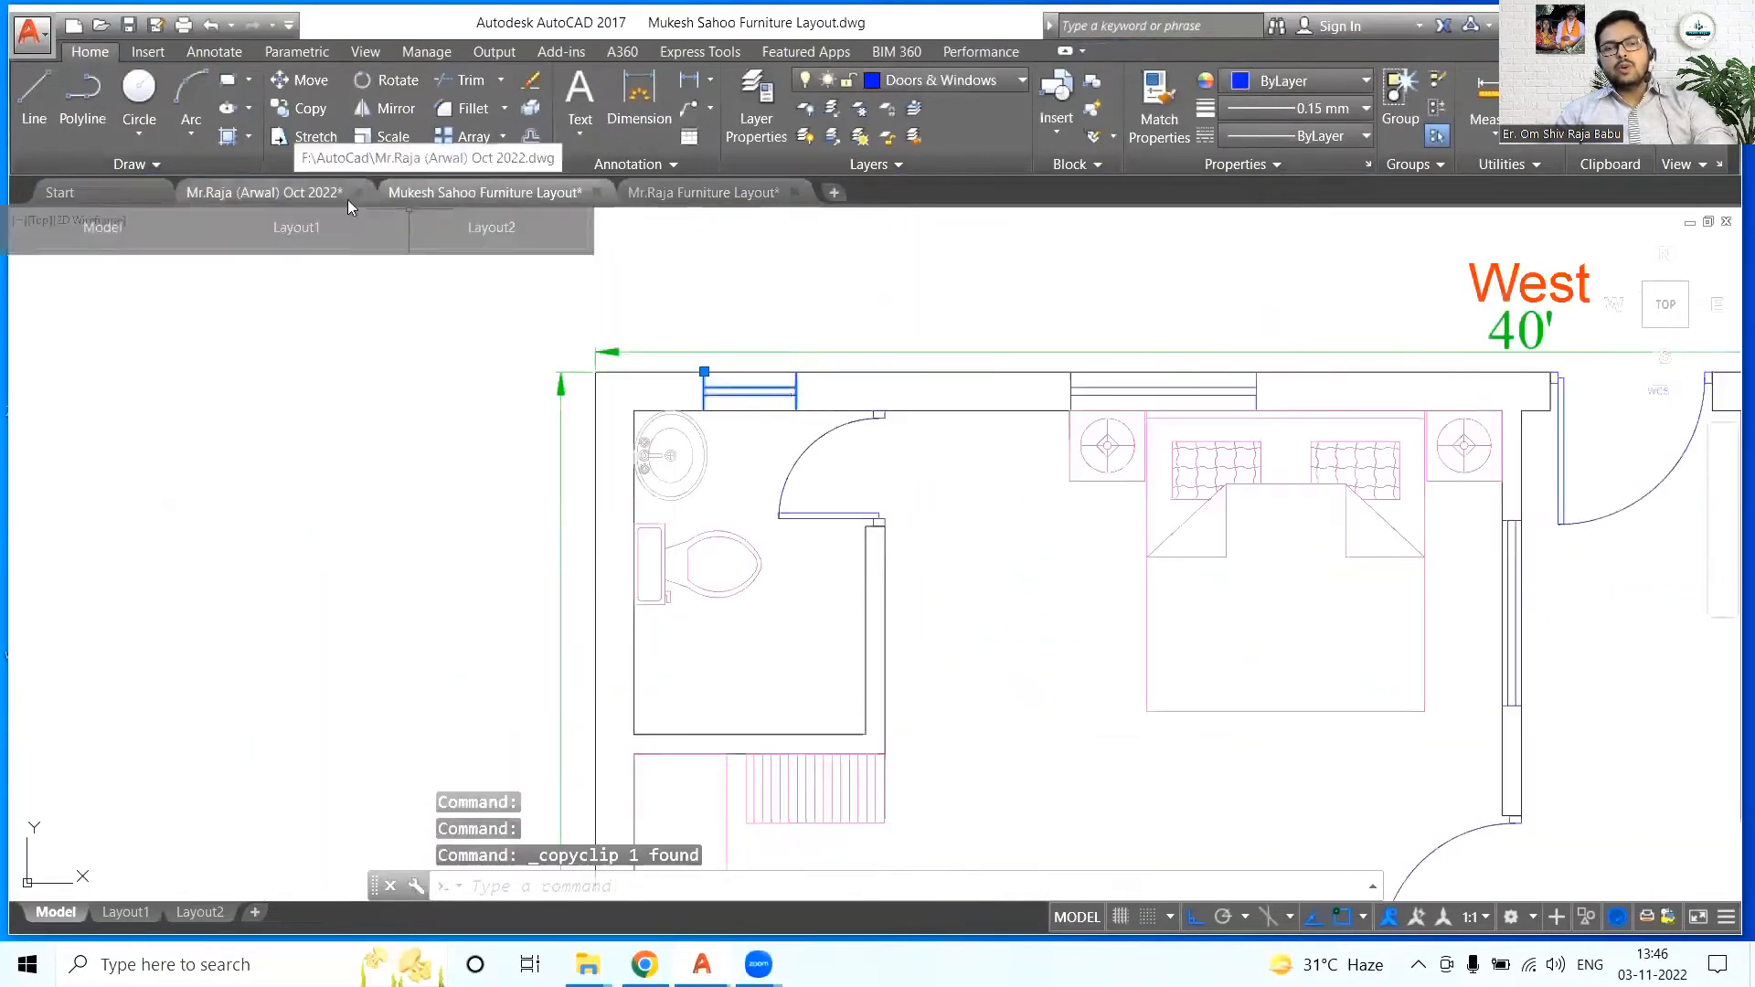
click(704, 193)
key(ctrl+v)
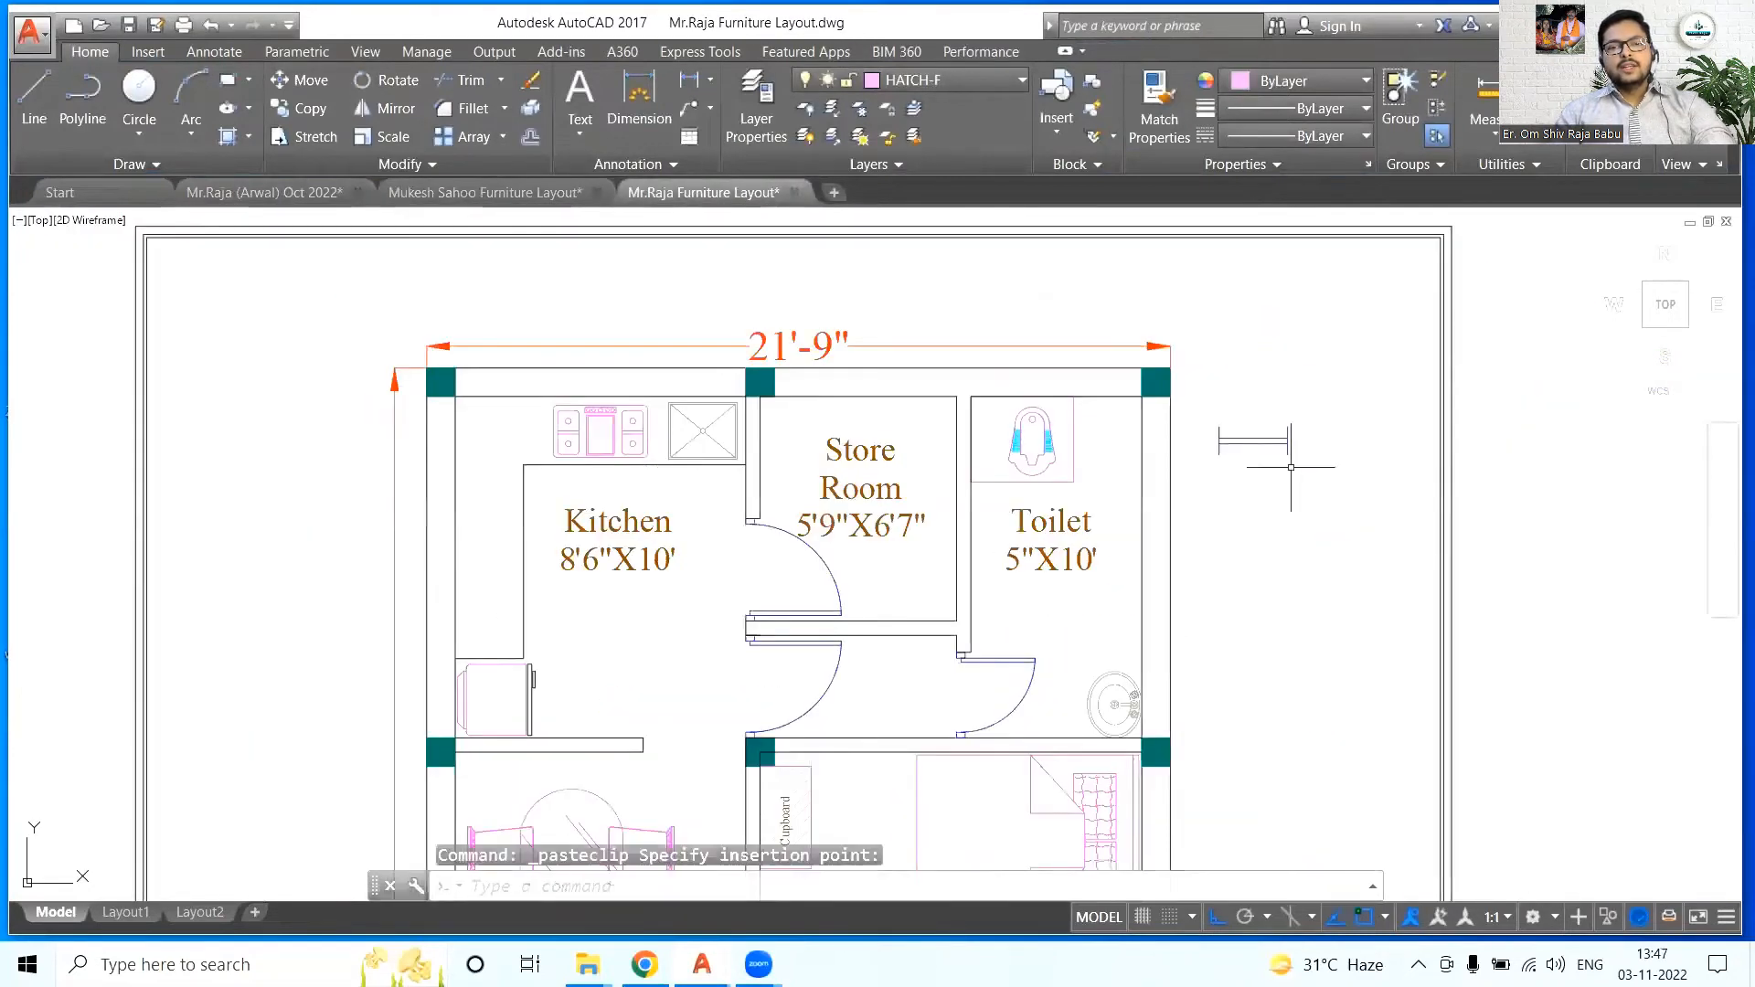
- Rotate the pasted window by 90 degrees so it runs vertically
click(397, 80)
click(1253, 442)
key(Return)
click(1219, 454)
click(1218, 536)
- Move the rotated window from its corner into the Toilet's outer wall
scroll(1250, 450, up, 2)
click(1245, 458)
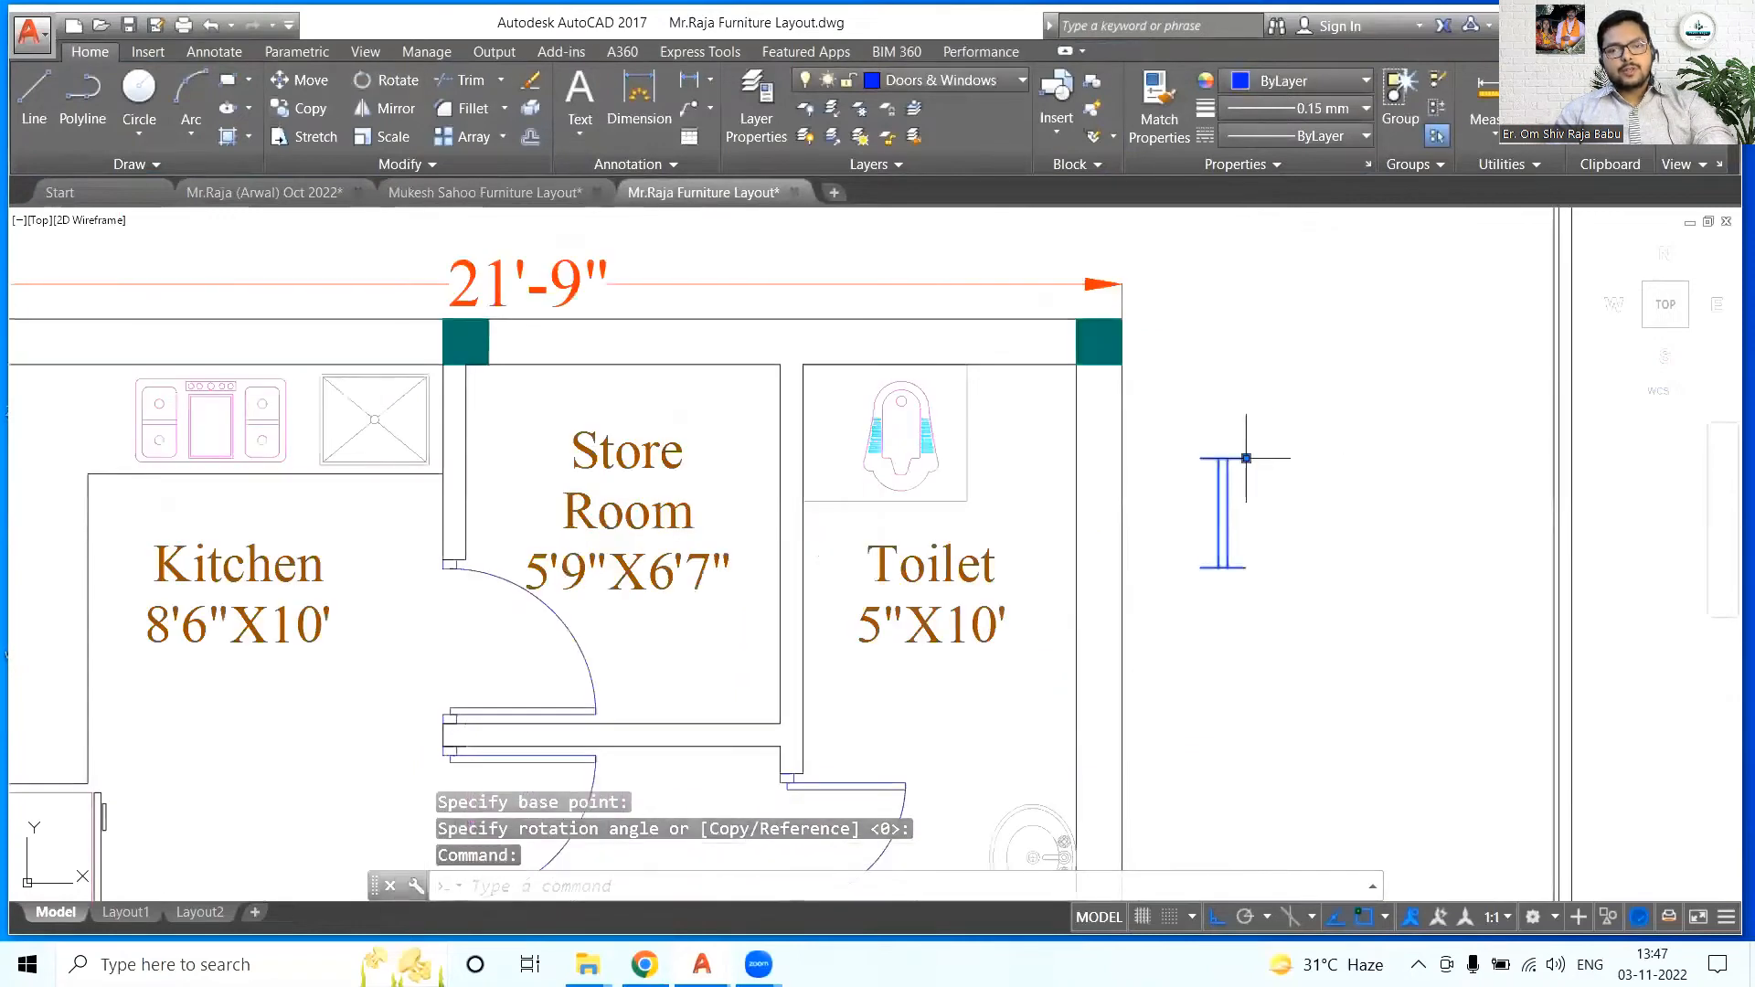
text(m)
key(Return)
click(1200, 458)
click(1077, 399)
scroll(1278, 385, down, 4)
- Copy the wider bedroom window from the other furniture layout drawing and paste it beside the plan
middle_drag(1243, 549, 1088, 428)
click(484, 193)
click(1229, 389)
key(ctrl+c)
click(704, 193)
key(ctrl+v)
click(1085, 372)
- Rotate the wider bedroom window to a vertical orientation
click(1126, 363)
click(398, 81)
scroll(1187, 356, up, 4)
click(926, 397)
click(903, 481)
- Move the wider window into the outer wall of the upper Bedroom
scroll(1037, 574, down, 2)
middle_drag(1036, 574, 1096, 365)
click(308, 81)
click(1027, 388)
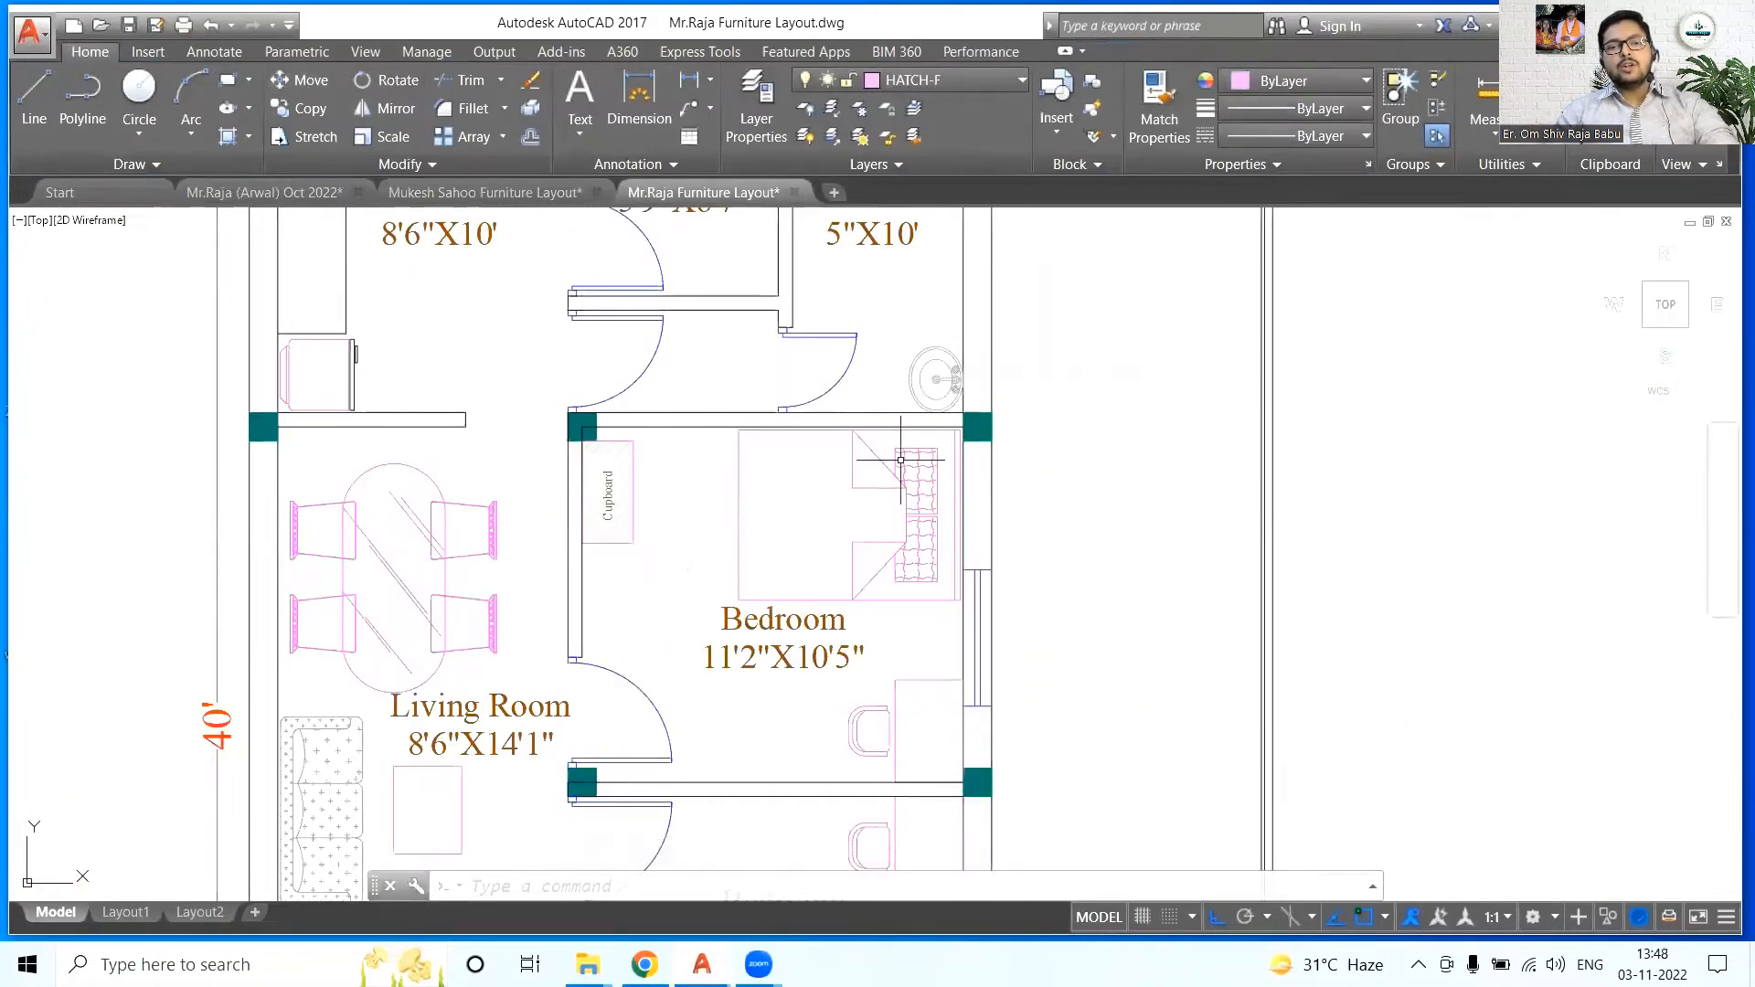
scroll(975, 565, up, 2)
click(976, 573)
scroll(1024, 478, down, 2)
- Shift the upper Bedroom's window down along the wall until it meets the column beside the study table
click(308, 80)
scroll(975, 694, up, 2)
click(986, 664)
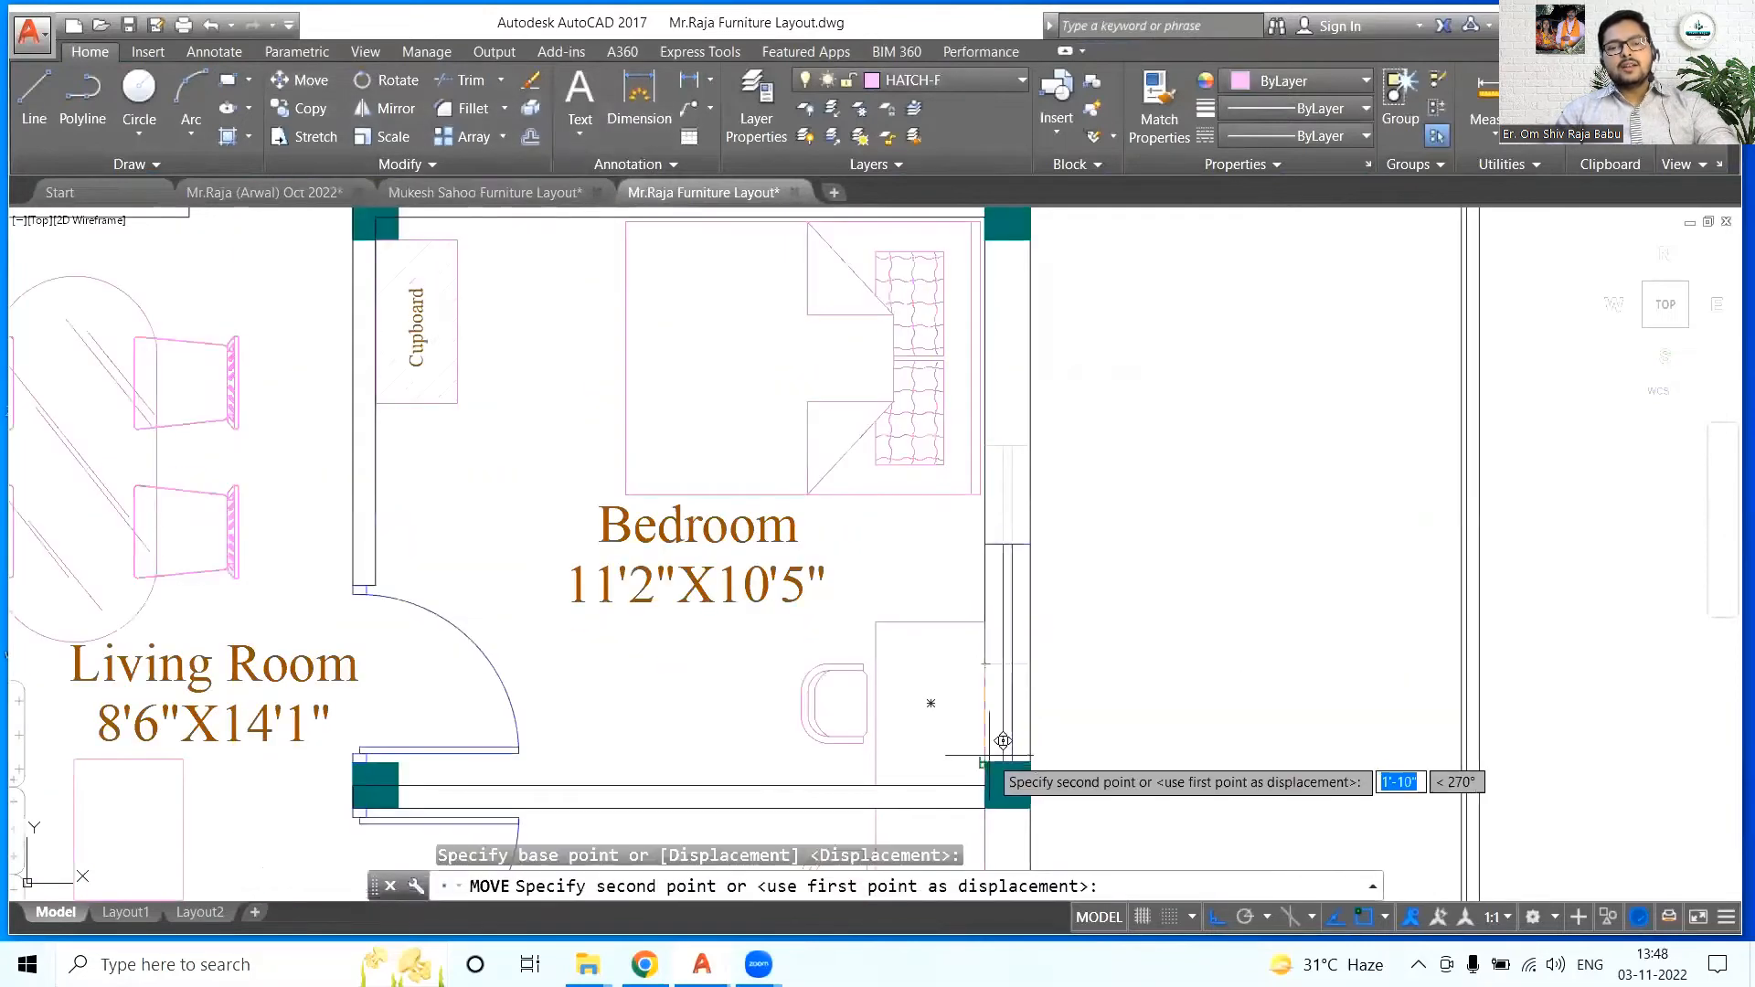
click(1002, 742)
scroll(1134, 528, down, 2)
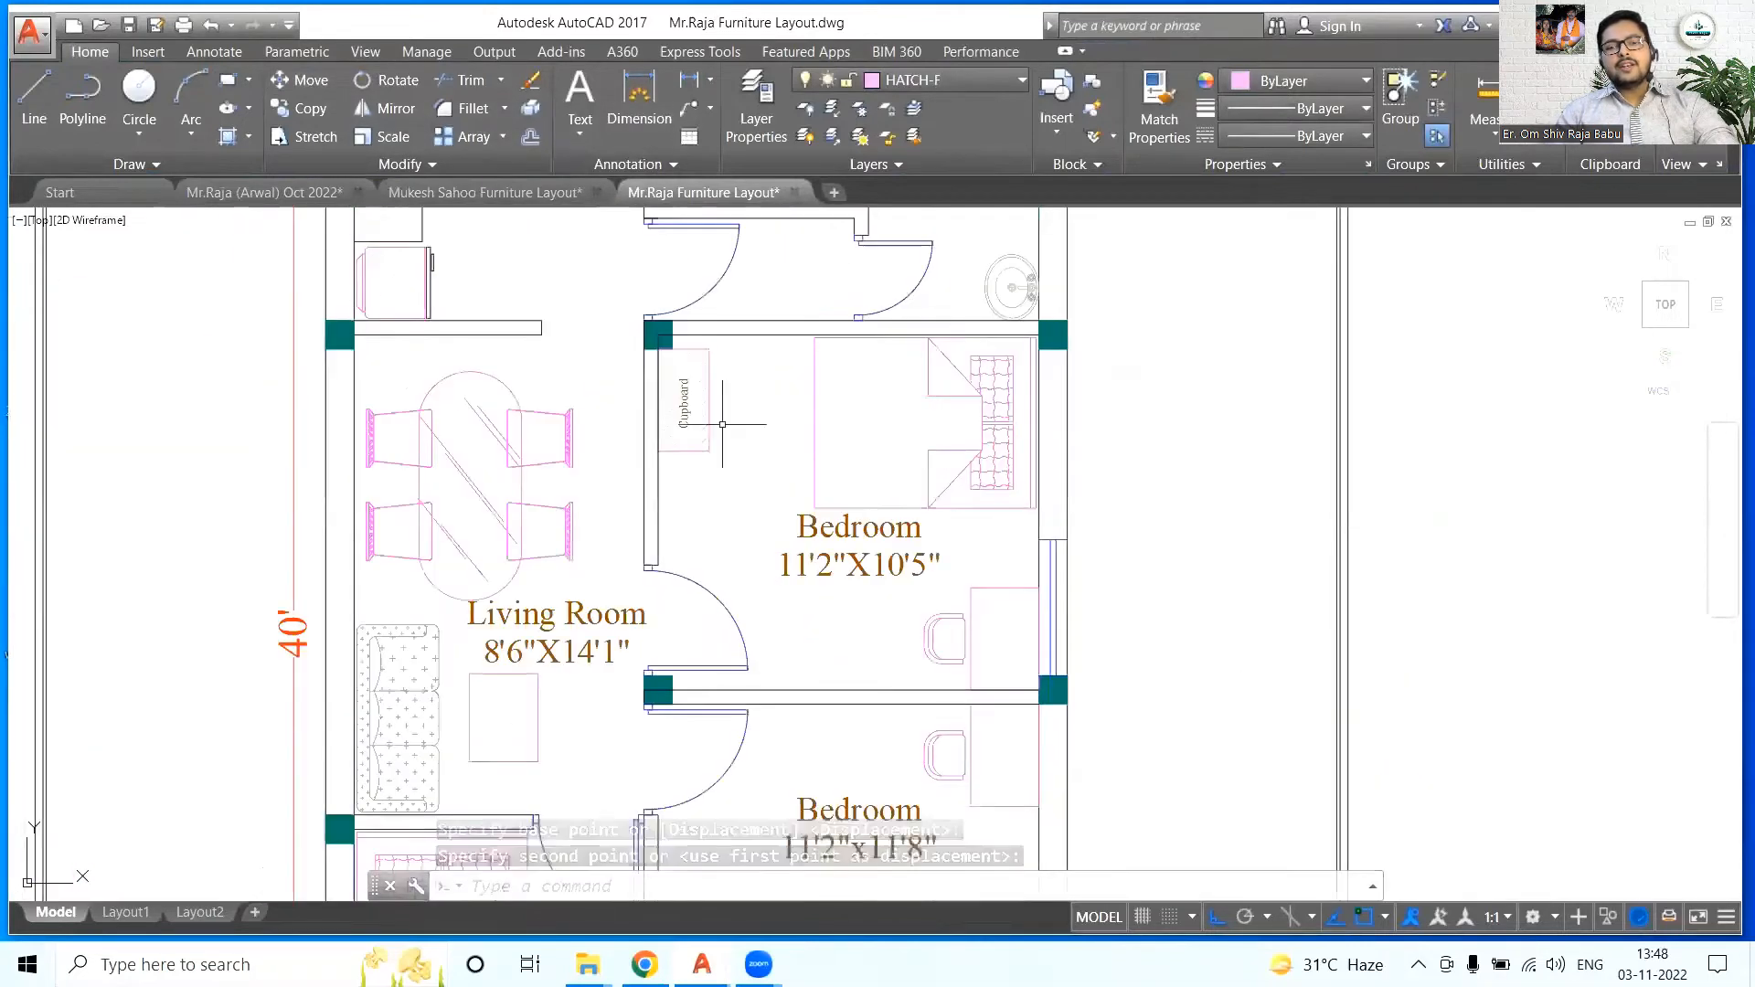
- Rotate the upper Bedroom's cupboard to lie horizontally and move it against the wall next to the corner column
click(389, 81)
click(709, 450)
key(Return)
click(309, 80)
click(709, 399)
click(671, 336)
- Mirror the upper Bedroom's window across the column centreline into the lower Bedroom's outer wall, keeping the original
middle_drag(1118, 695, 1058, 489)
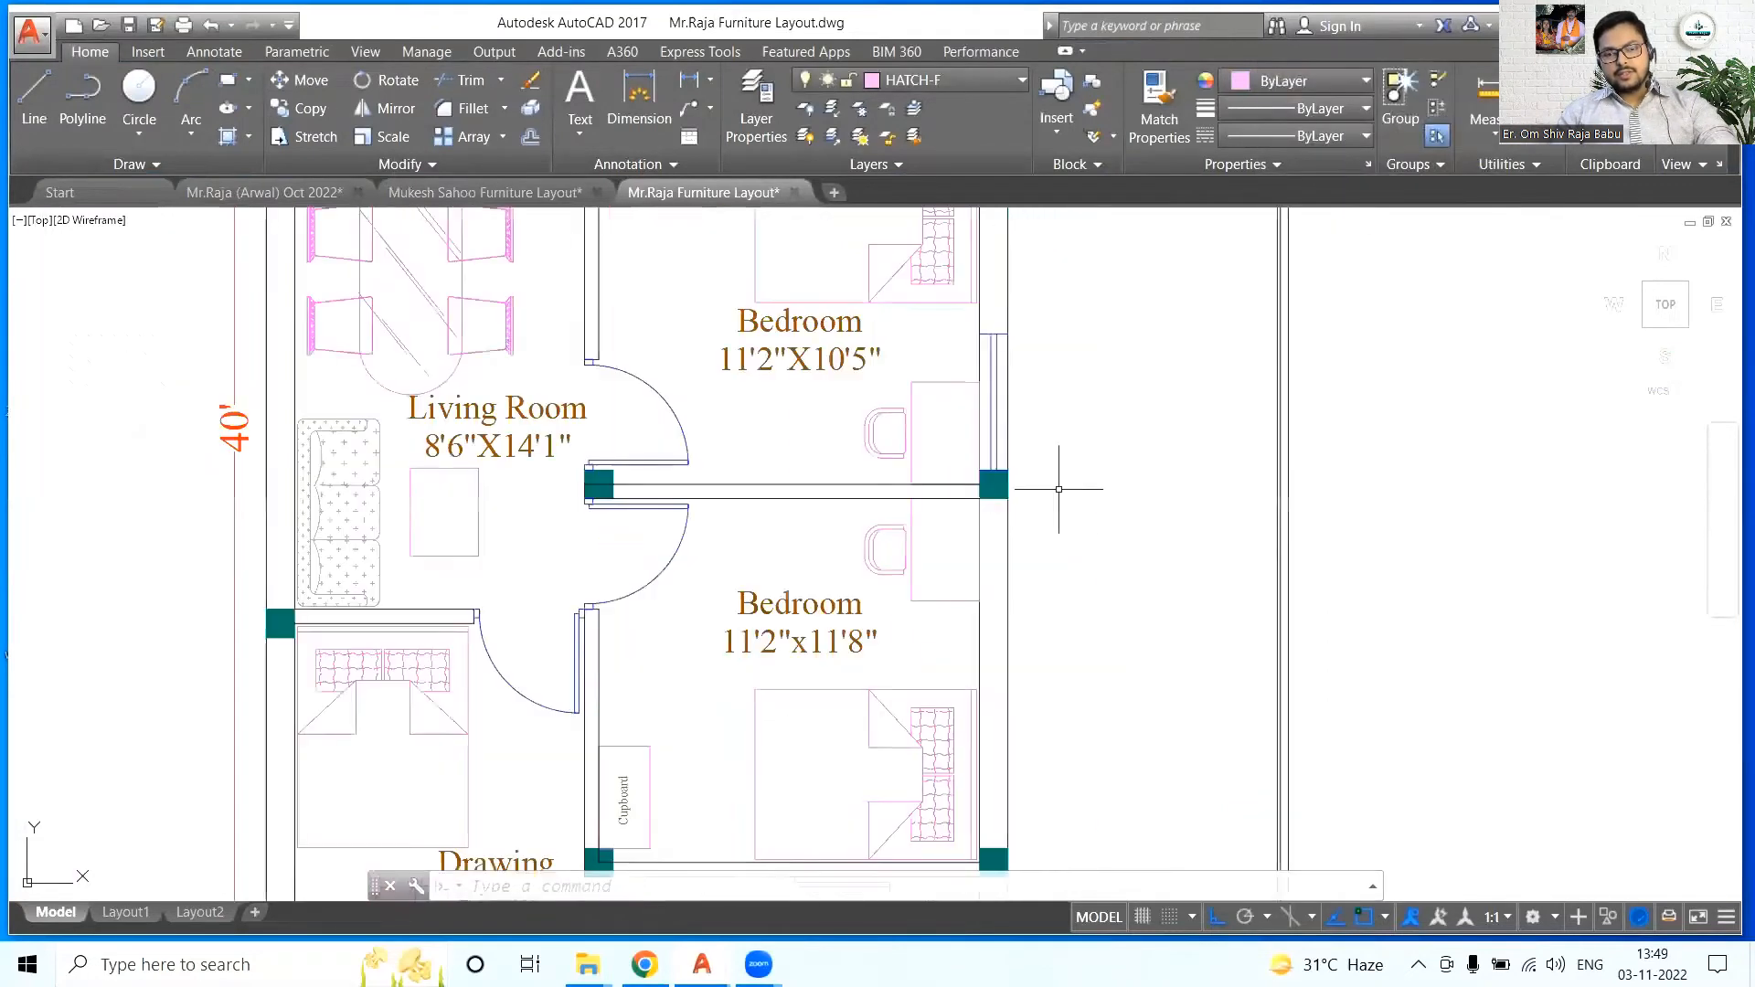
click(996, 448)
click(395, 108)
click(1008, 485)
click(1105, 490)
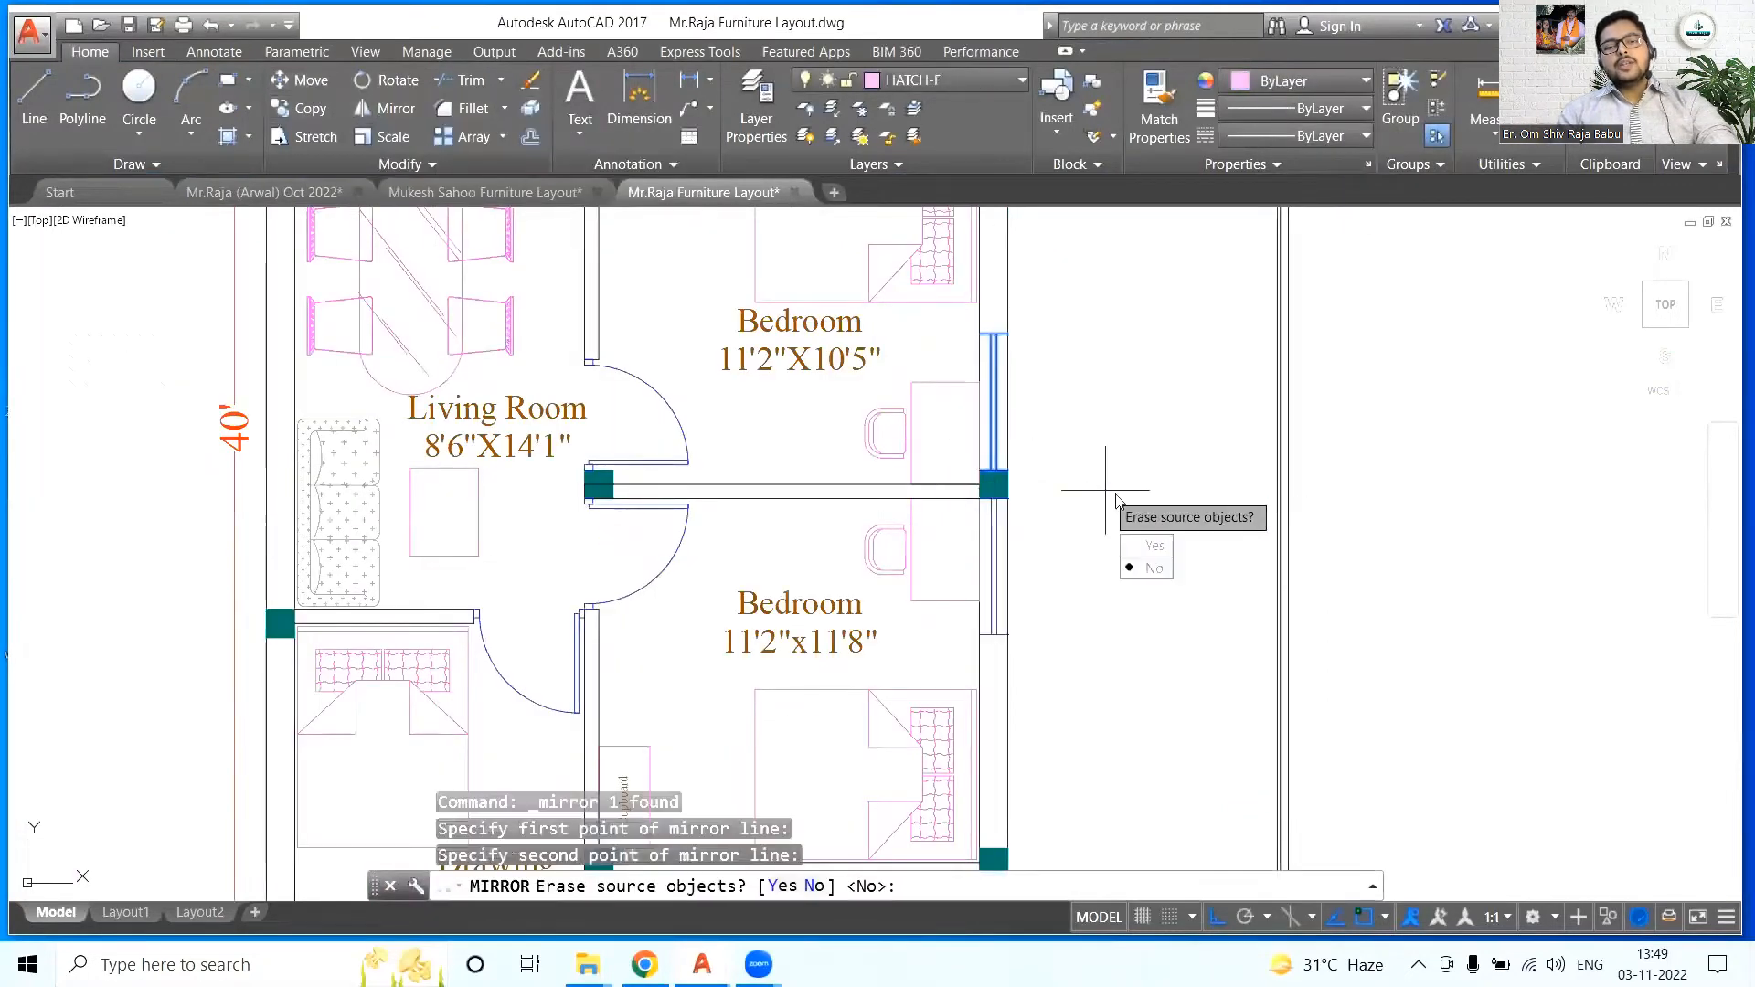
key(Return)
- Add a window to the Kitchen's outer wall behind the stove and copy it to the clipboard
scroll(1109, 459, down, 3)
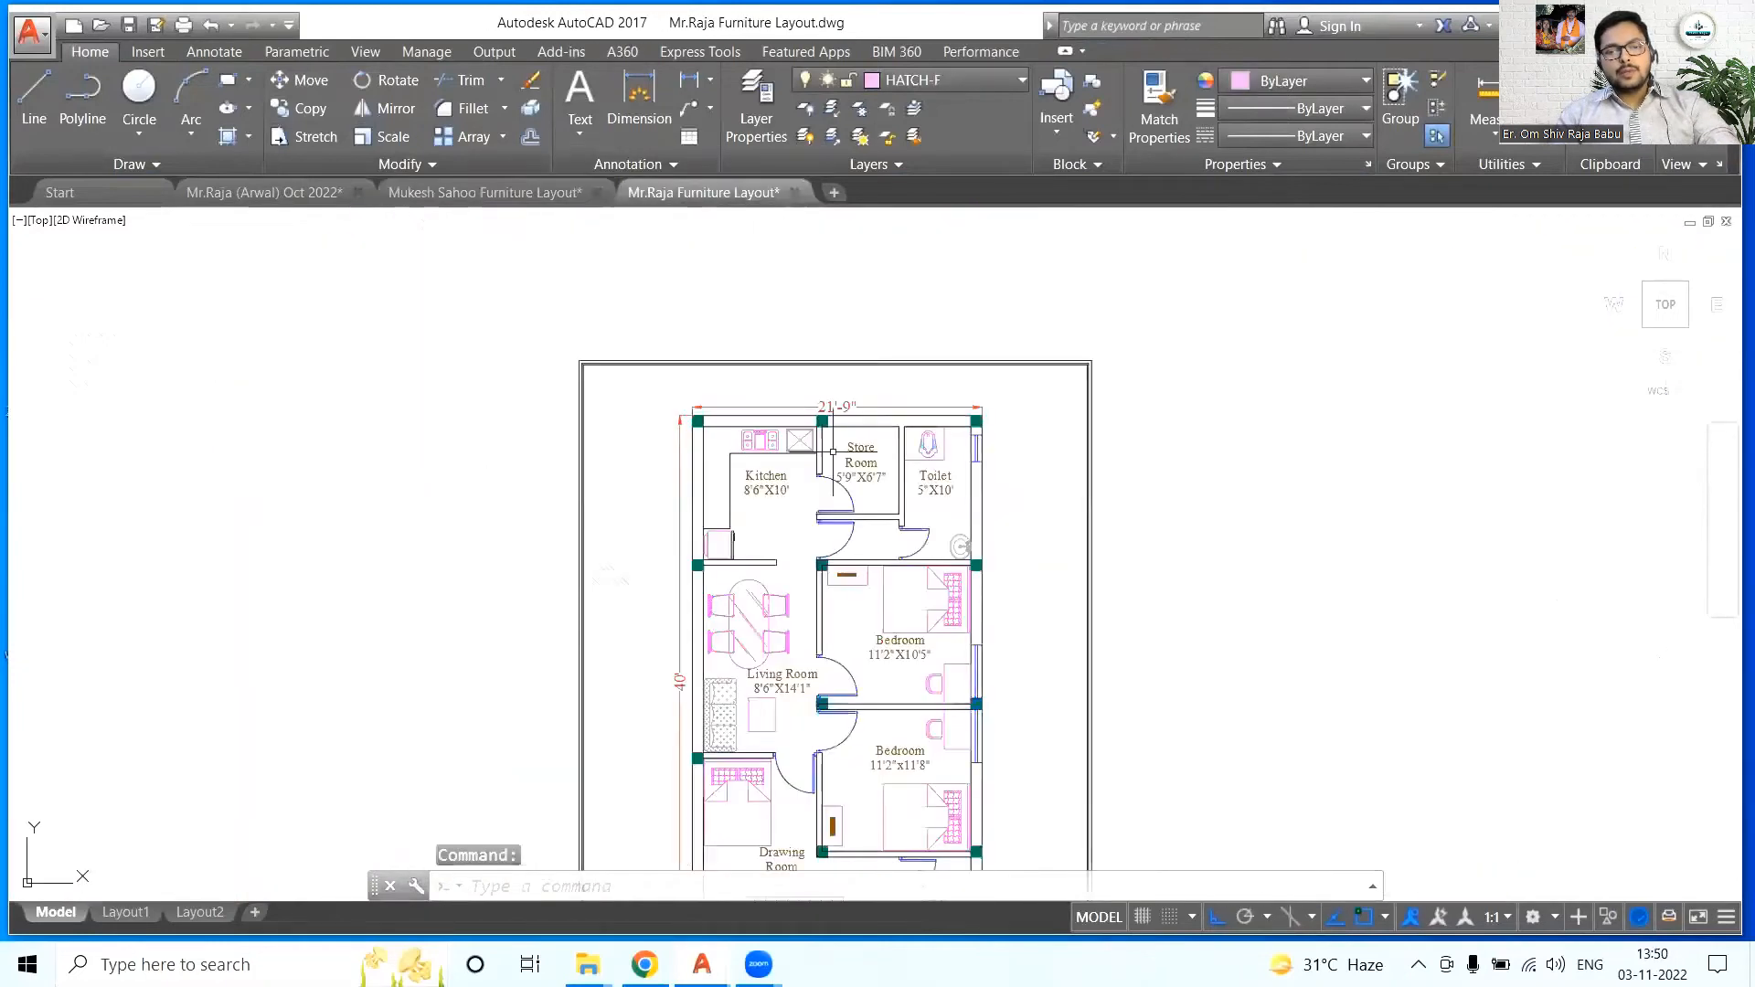
scroll(742, 370, up, 6)
key(ctrl+v)
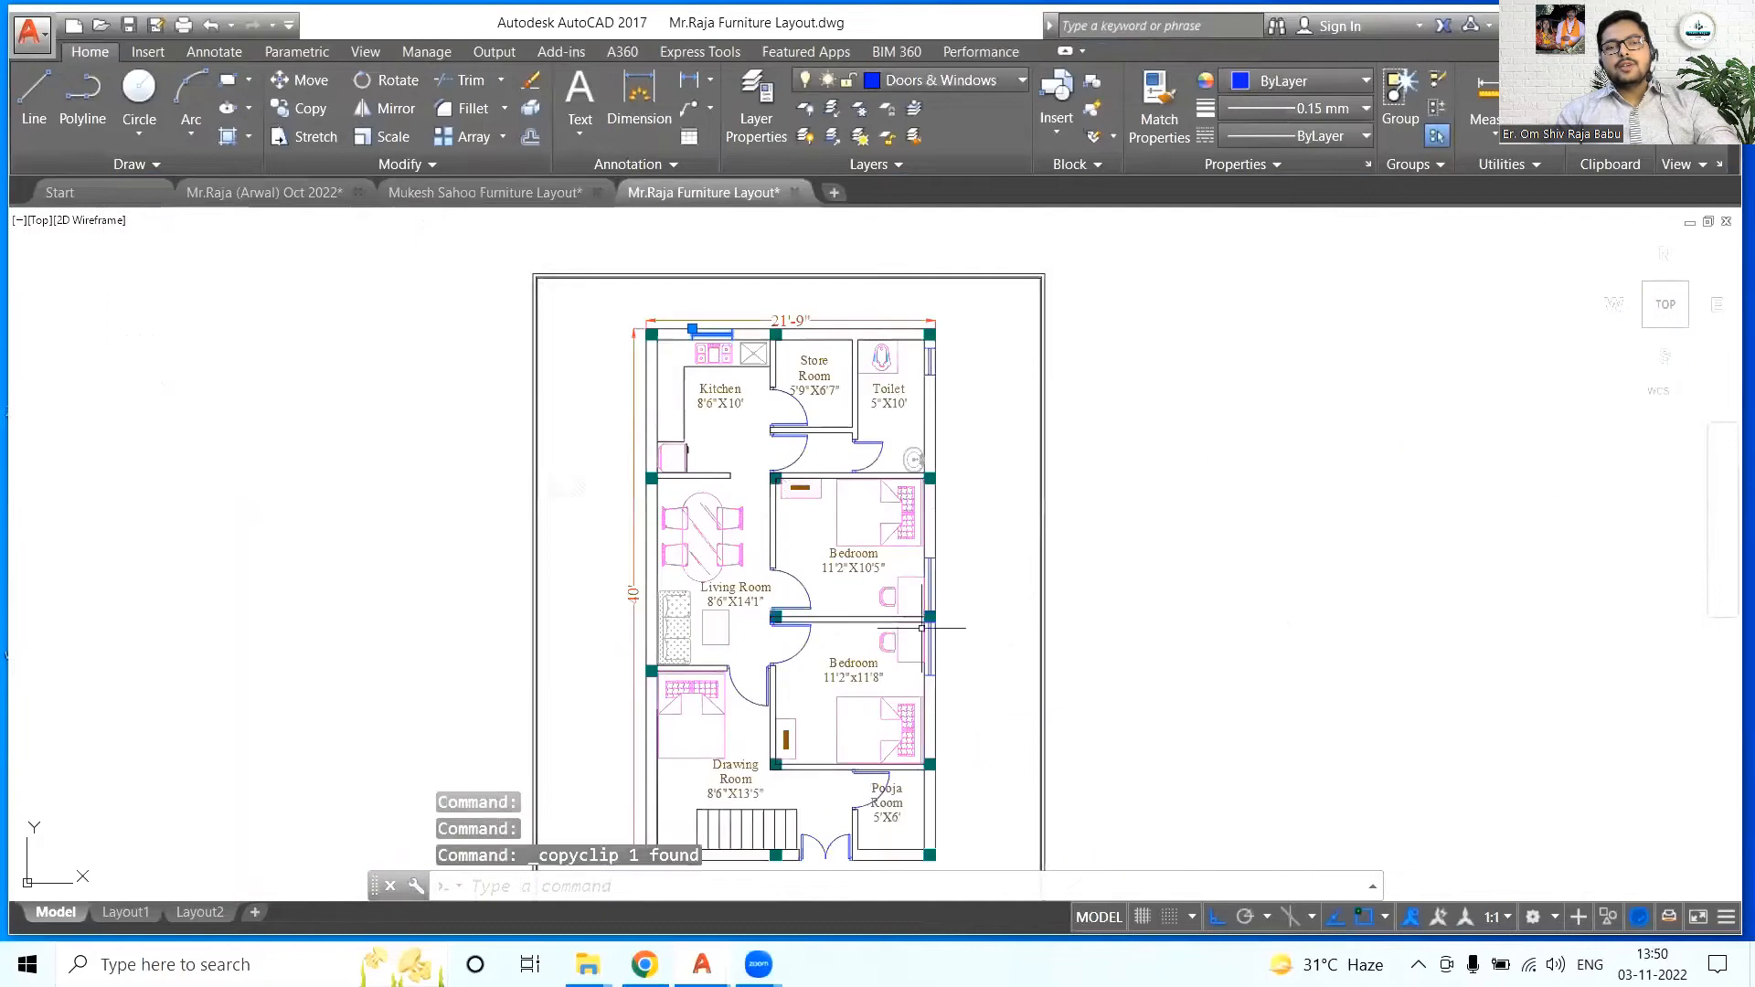
- Place a window in the Pooja Room's outer wall and adjust its position with ortho turned off
scroll(994, 682, down, 5)
click(994, 683)
scroll(919, 657, up, 6)
click(905, 525)
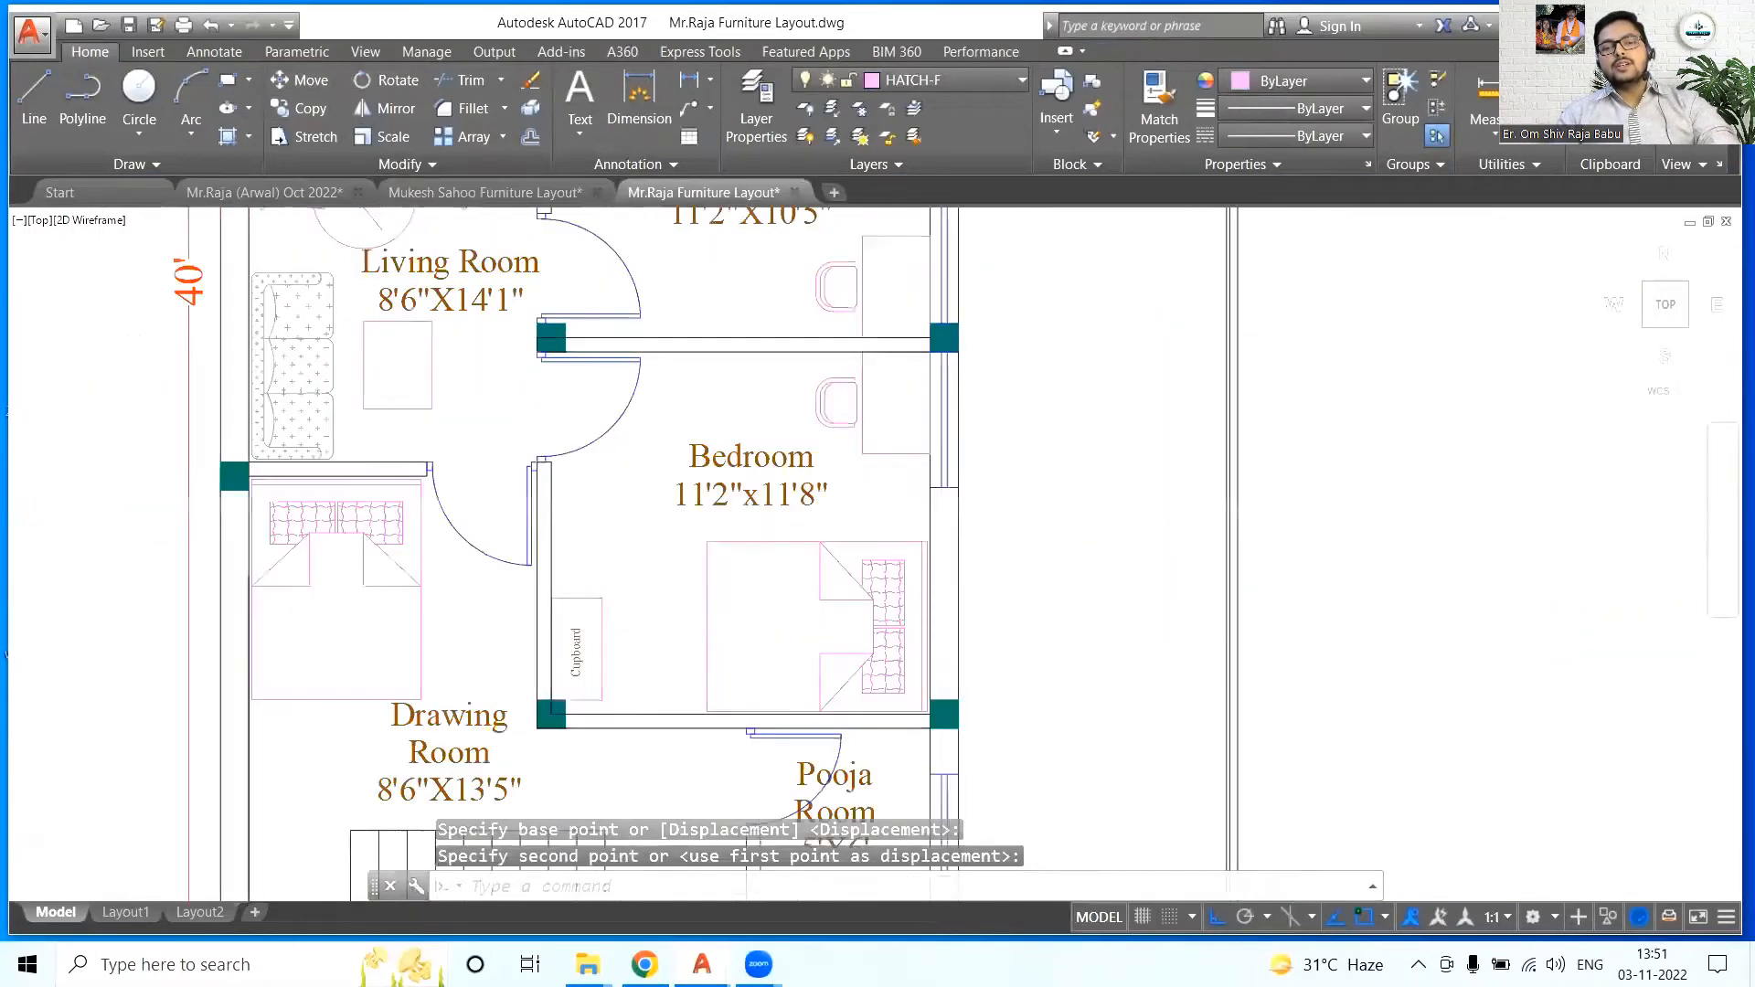
middle_drag(988, 502, 988, 640)
scroll(1078, 580, down, 3)
mouse_move(1078, 581)
middle_down()
mouse_move(1136, 557)
mouse_move(1106, 810)
mouse_move(1164, 381)
mouse_move(1162, 566)
mouse_move(1071, 309)
middle_up()
click(908, 520)
click(1217, 916)
text(m)
key(Return)
click(1025, 413)
middle_drag(1051, 478, 1057, 795)
middle_drag(1104, 431, 1105, 533)
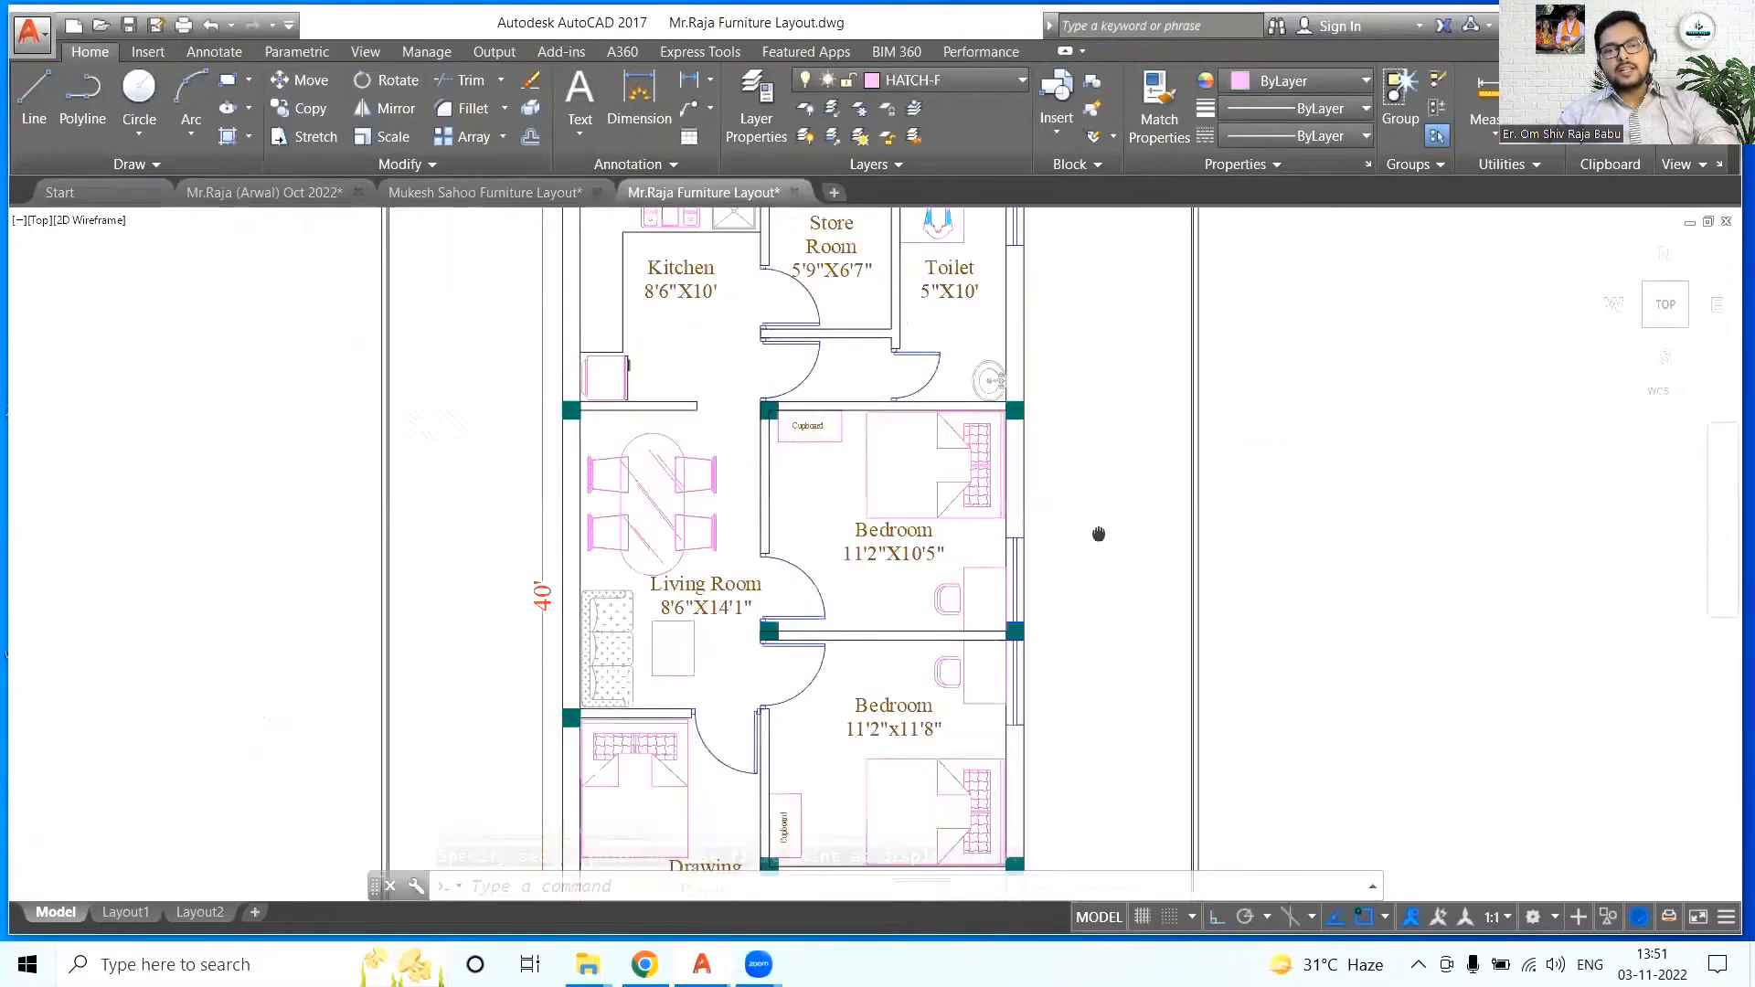
middle_drag(1084, 342, 1084, 449)
click(1083, 448)
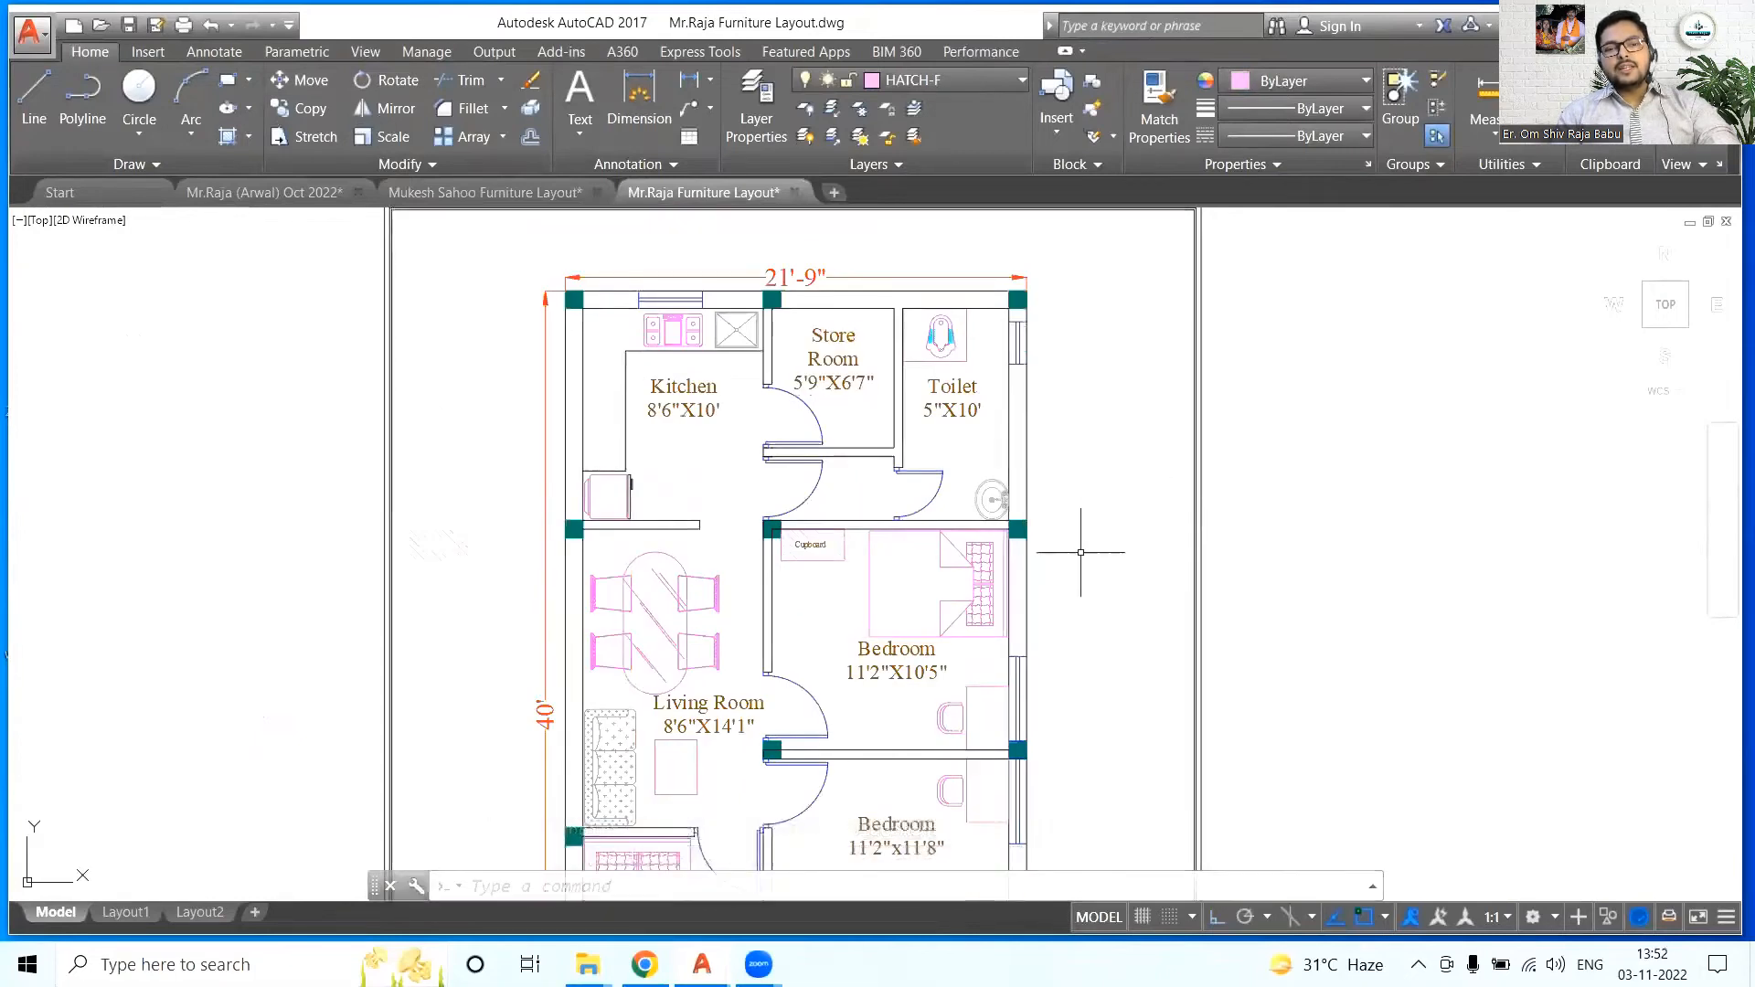
scroll(1005, 304, up, 8)
text(dim)
key(Return)
click(744, 331)
key(Escape)
scroll(897, 338, down, 8)
- Move the refrigerator about 2'-10 1/2" horizontally away from the Kitchen's outer wall with ortho on
middle_drag(1094, 520, 1145, 347)
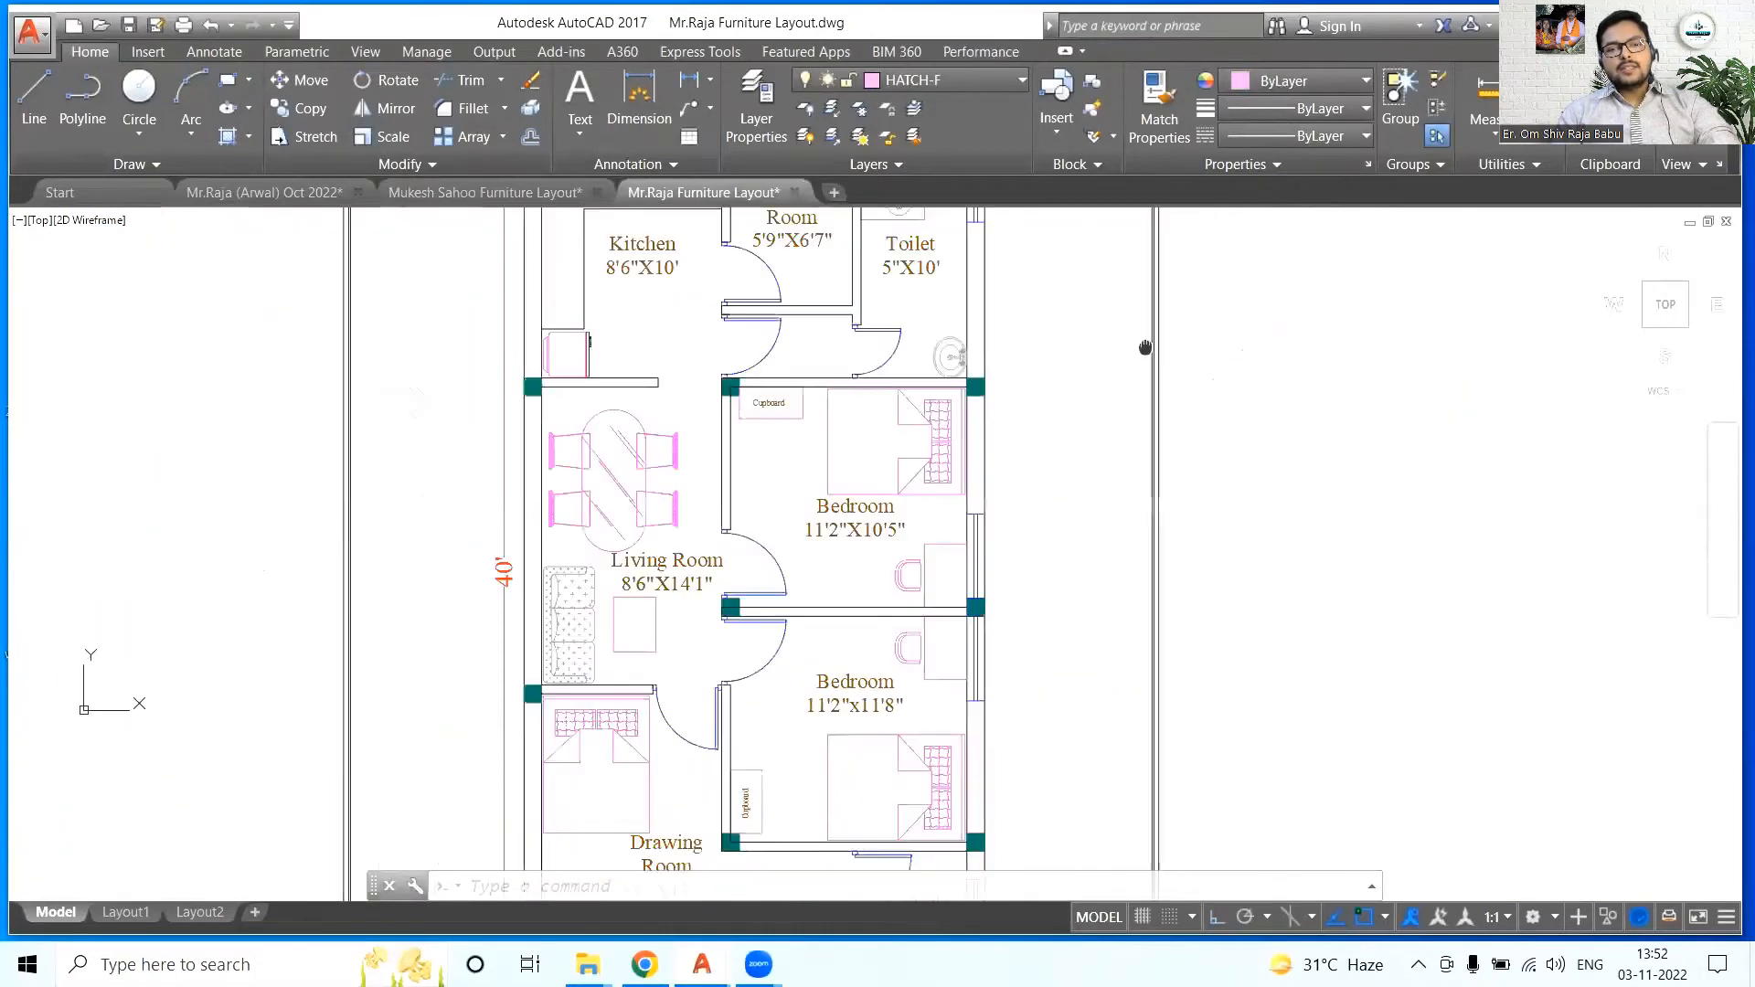
scroll(1146, 347, down, 2)
scroll(1106, 354, up, 4)
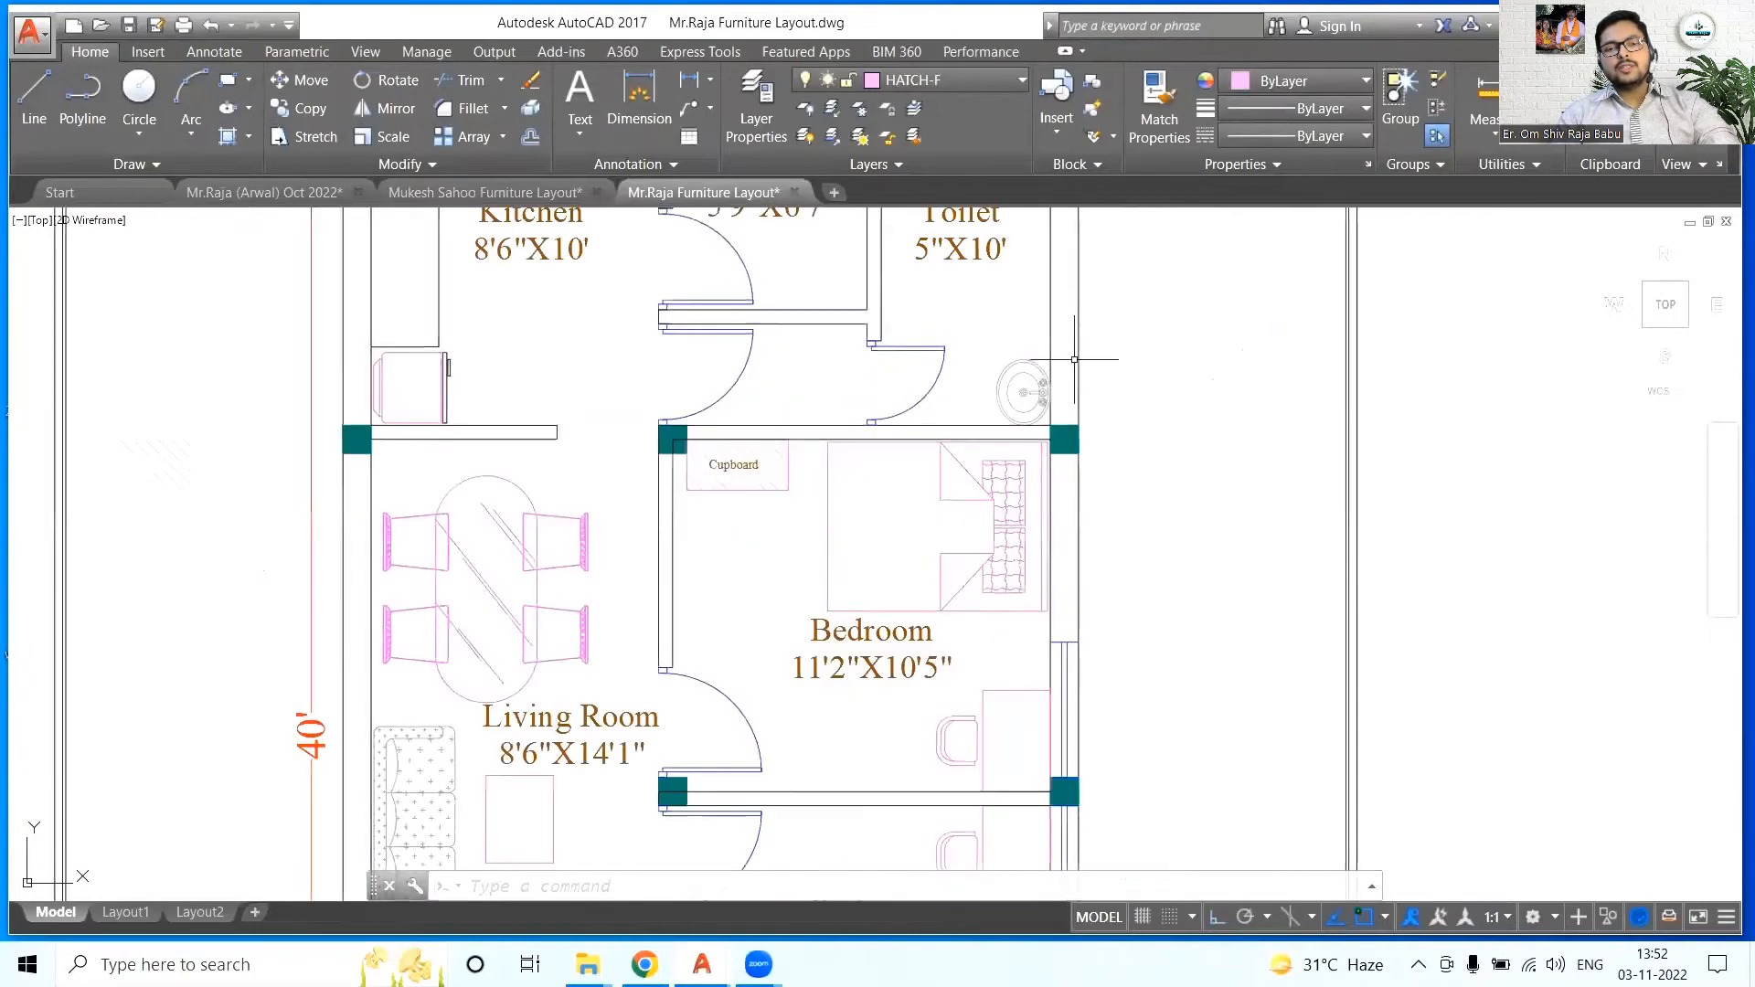
scroll(510, 481, down, 2)
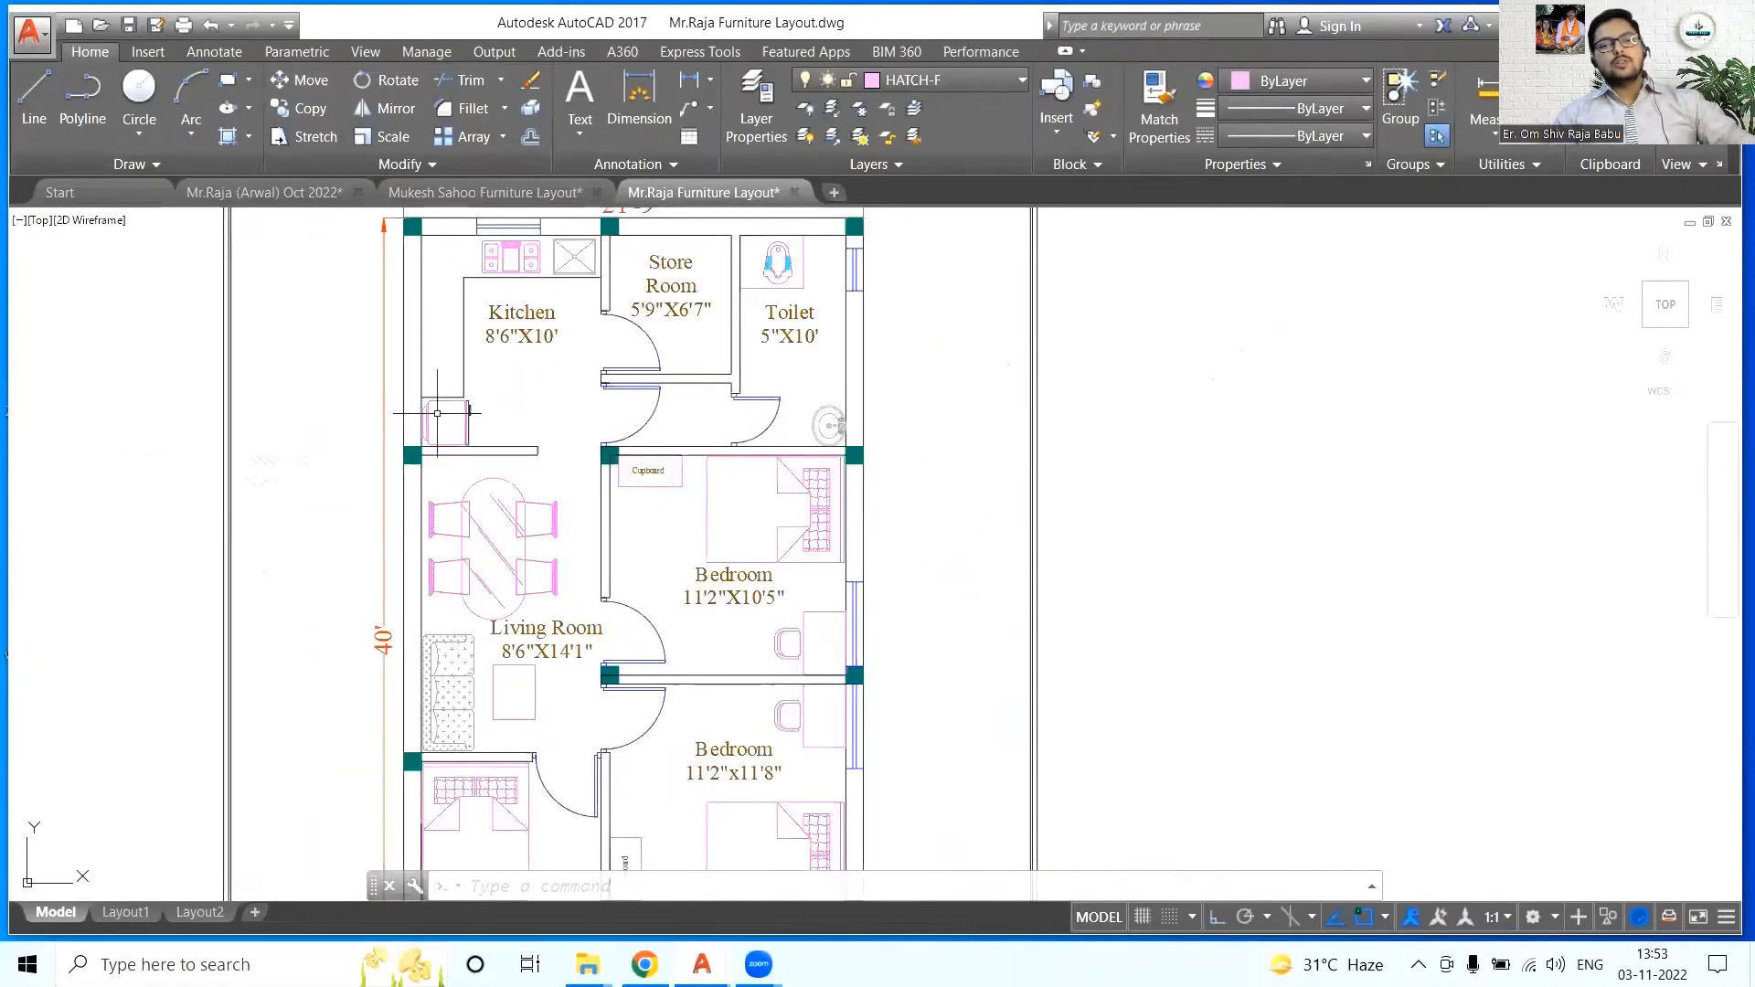
scroll(436, 413, up, 2)
click(457, 430)
text(m)
key(space)
click(192, 391)
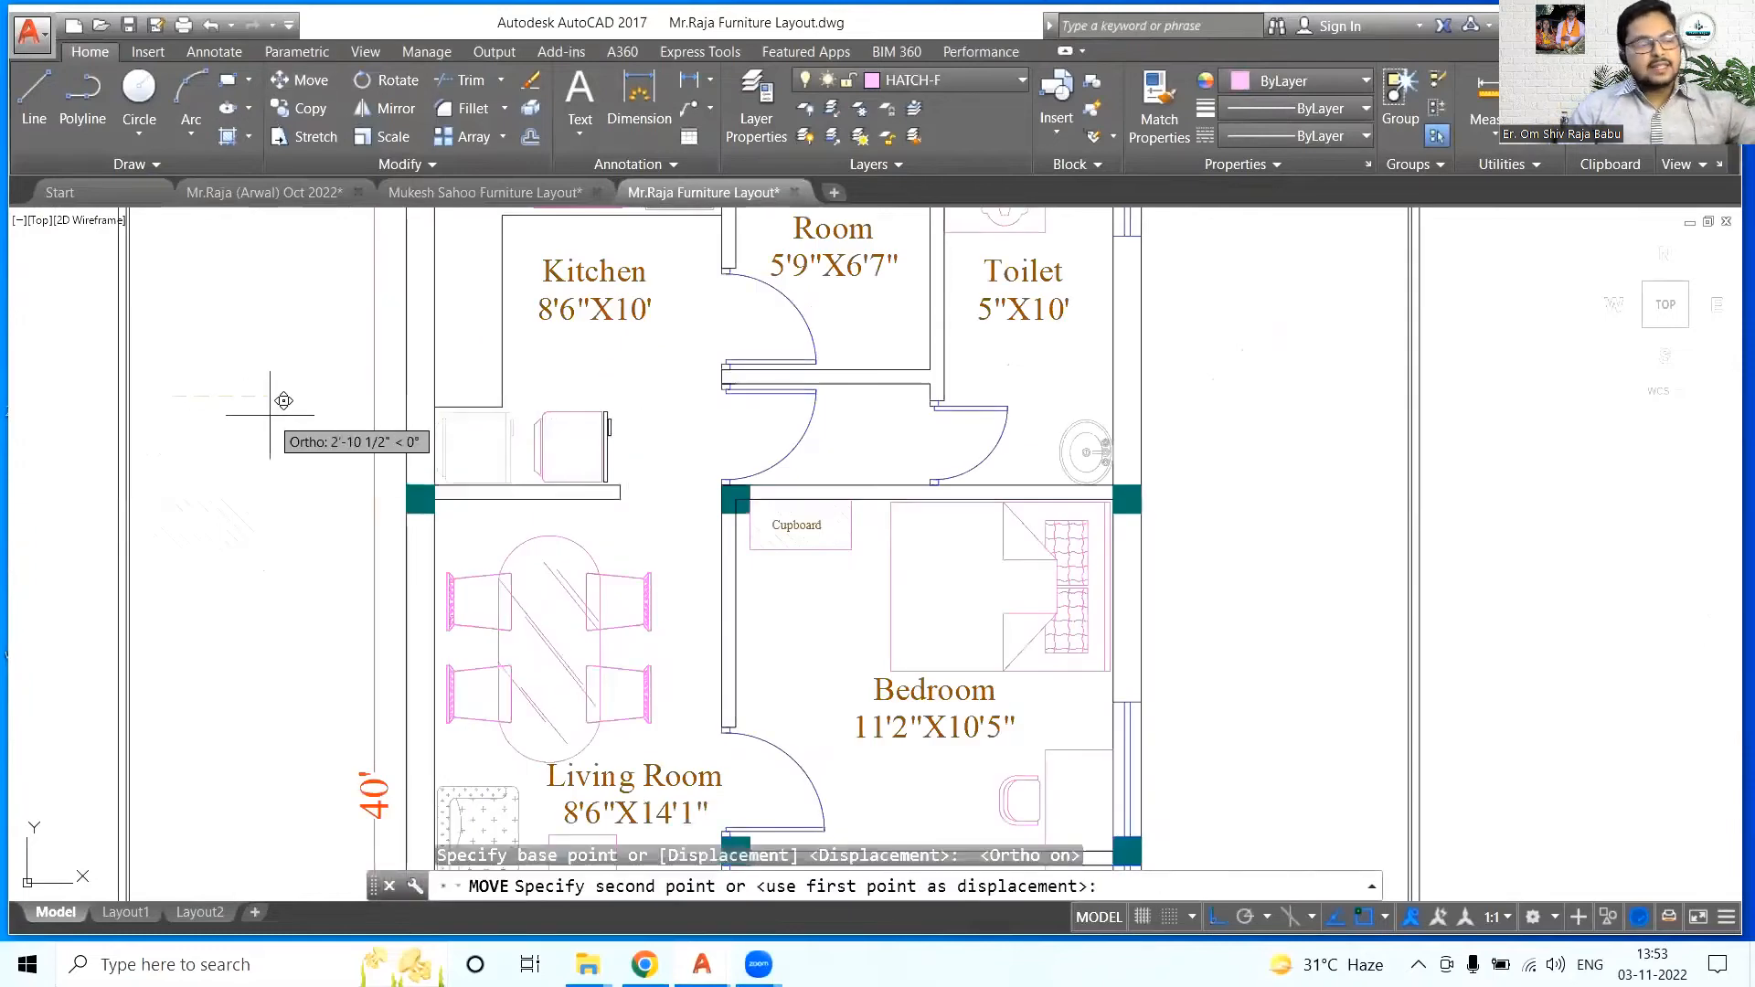
click(271, 415)
- Delete the short line closing the end of the Kitchen counter near the refrigerator
scroll(505, 348, up, 2)
click(463, 446)
key(Delete)
- Measure the Kitchen counter's depth from its inner corner perpendicular to the outer wall
scroll(462, 453, down, 4)
scroll(441, 530, up, 2)
click(639, 99)
click(470, 364)
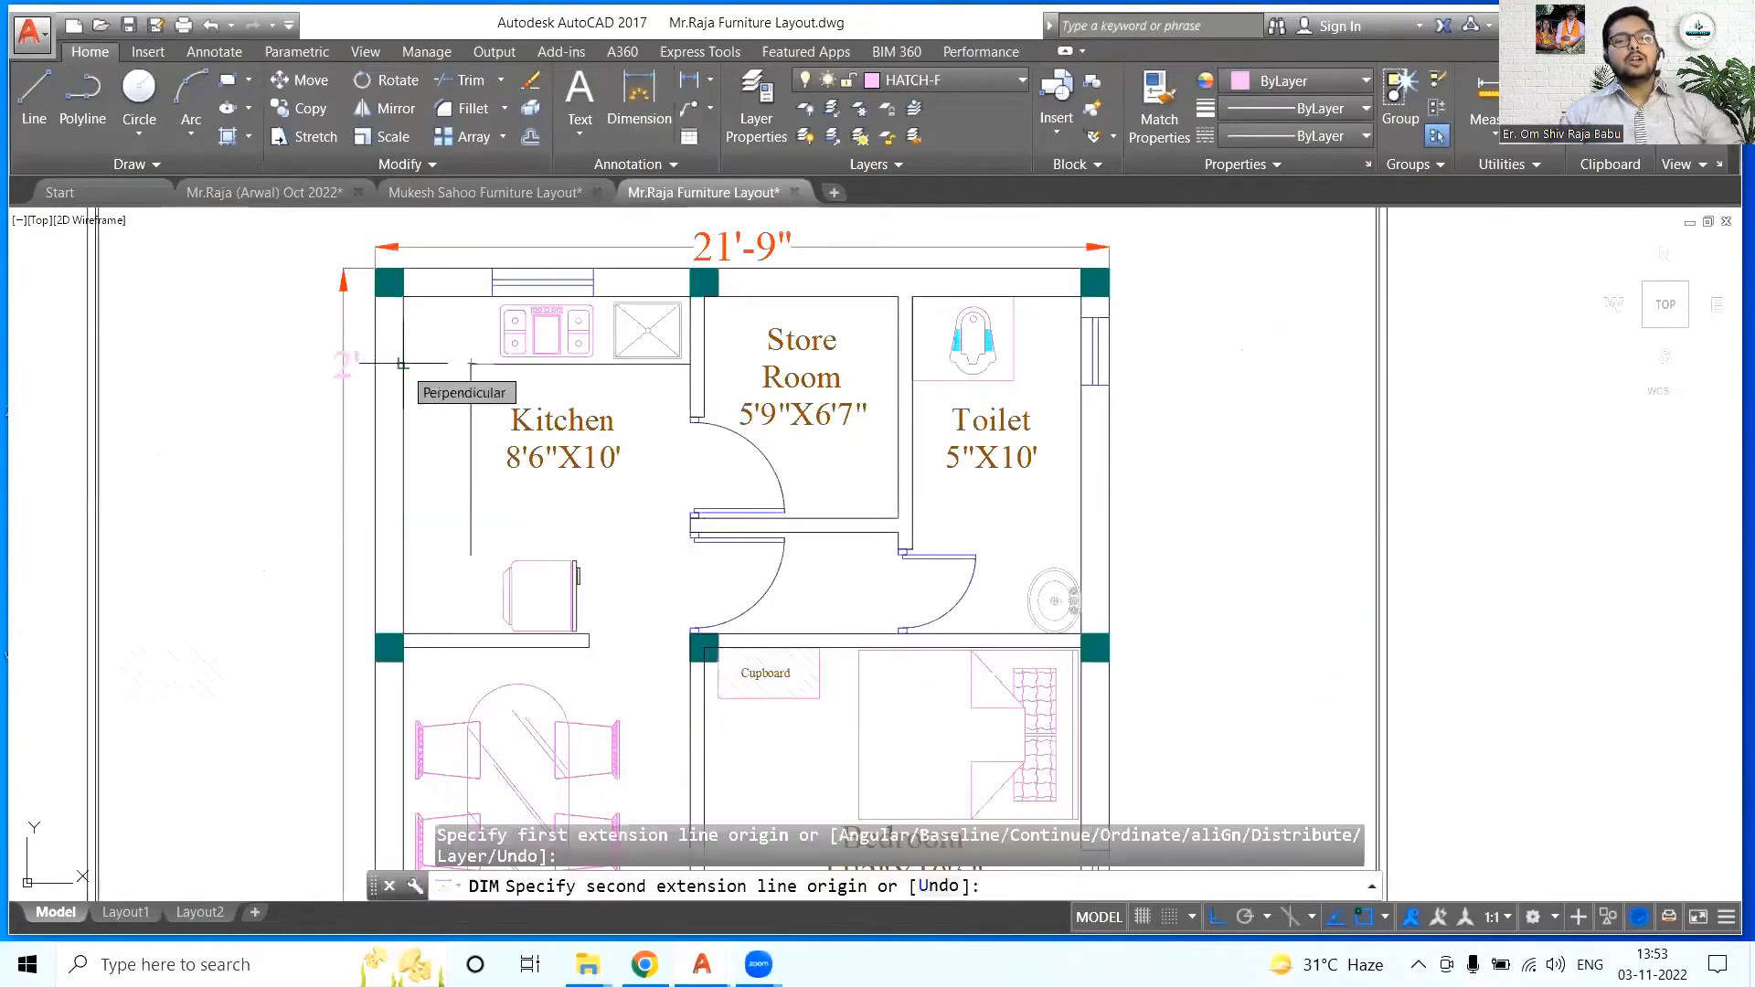
middle_drag(457, 292, 470, 397)
key(Escape)
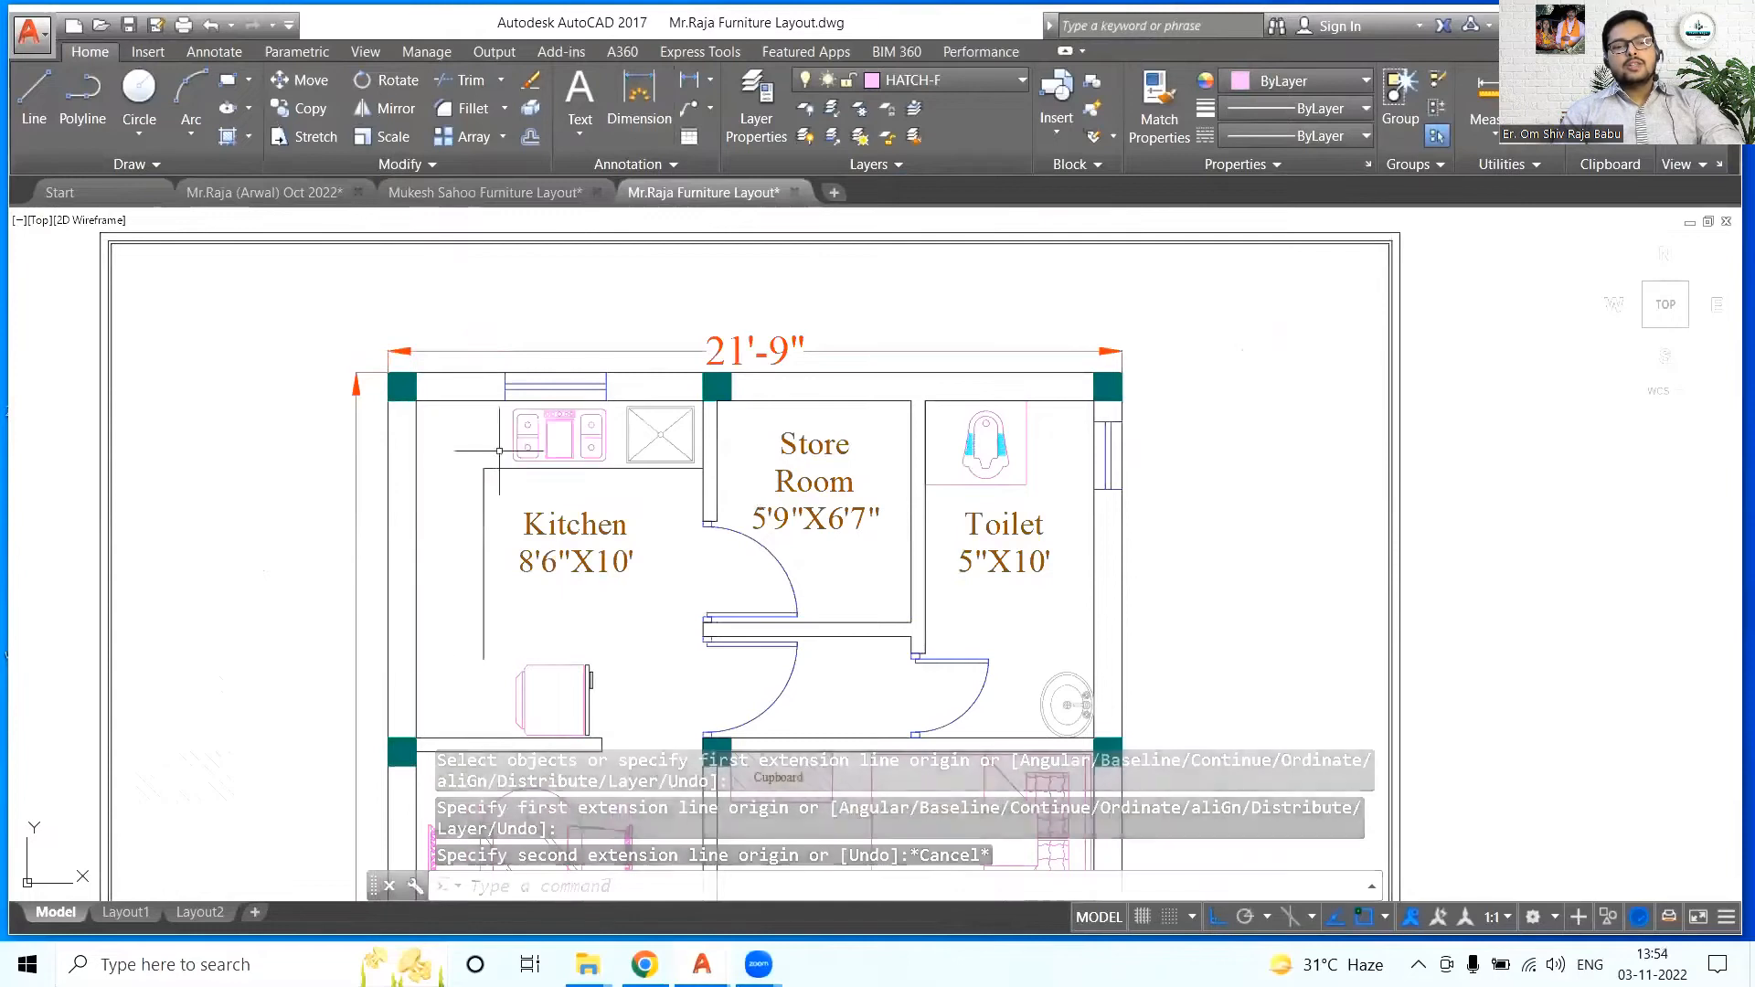
- Stretch the lower end of the Kitchen counter's inner edge line to the wall between the Kitchen and Living Room
click(483, 566)
click(484, 658)
scroll(478, 755, up, 3)
- Rotate the refrigerator a quarter turn in the Kitchen so its front faces the stove side
click(502, 683)
click(637, 544)
click(302, 80)
key(Escape)
click(662, 564)
click(624, 533)
click(387, 81)
click(635, 533)
click(639, 307)
- Move the refrigerator so its back rests against the wall between the Kitchen and the Living Room, beside the counter
click(690, 532)
click(305, 80)
click(306, 225)
click(405, 370)
click(585, 399)
key(space)
click(597, 407)
click(717, 417)
- Mirror the Toilet's washbasin about a vertical line outside the plan, keeping the original
click(1179, 634)
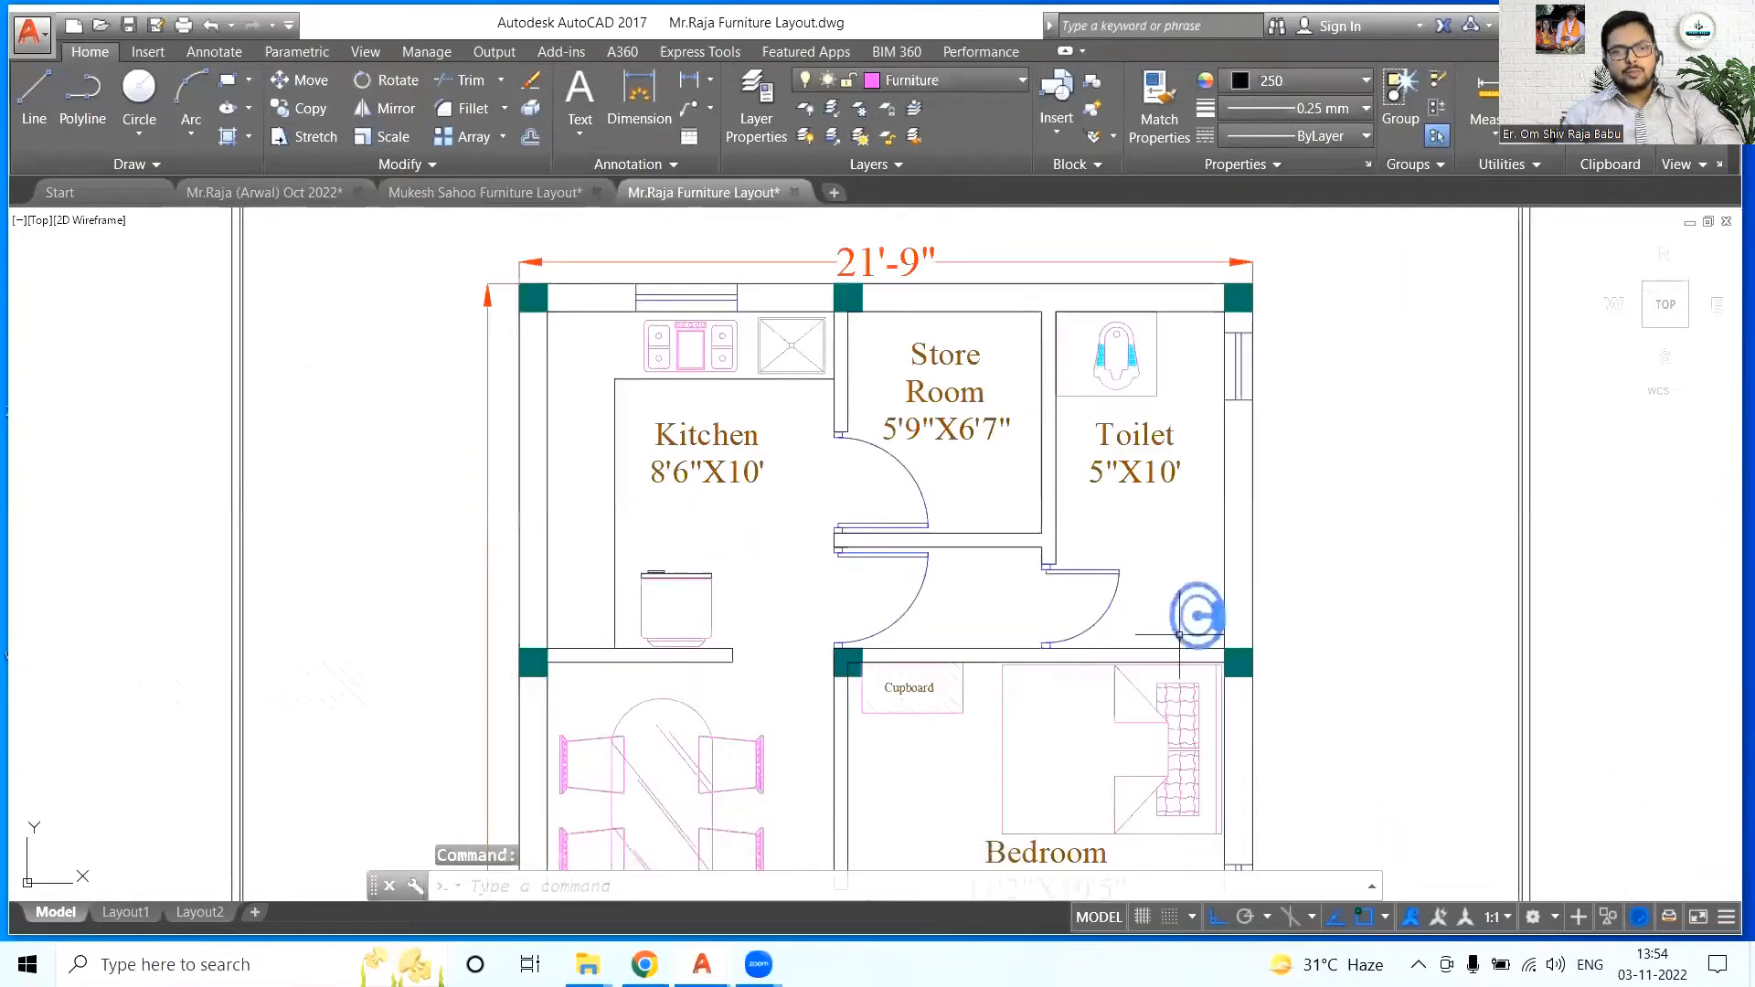
click(385, 110)
click(1301, 511)
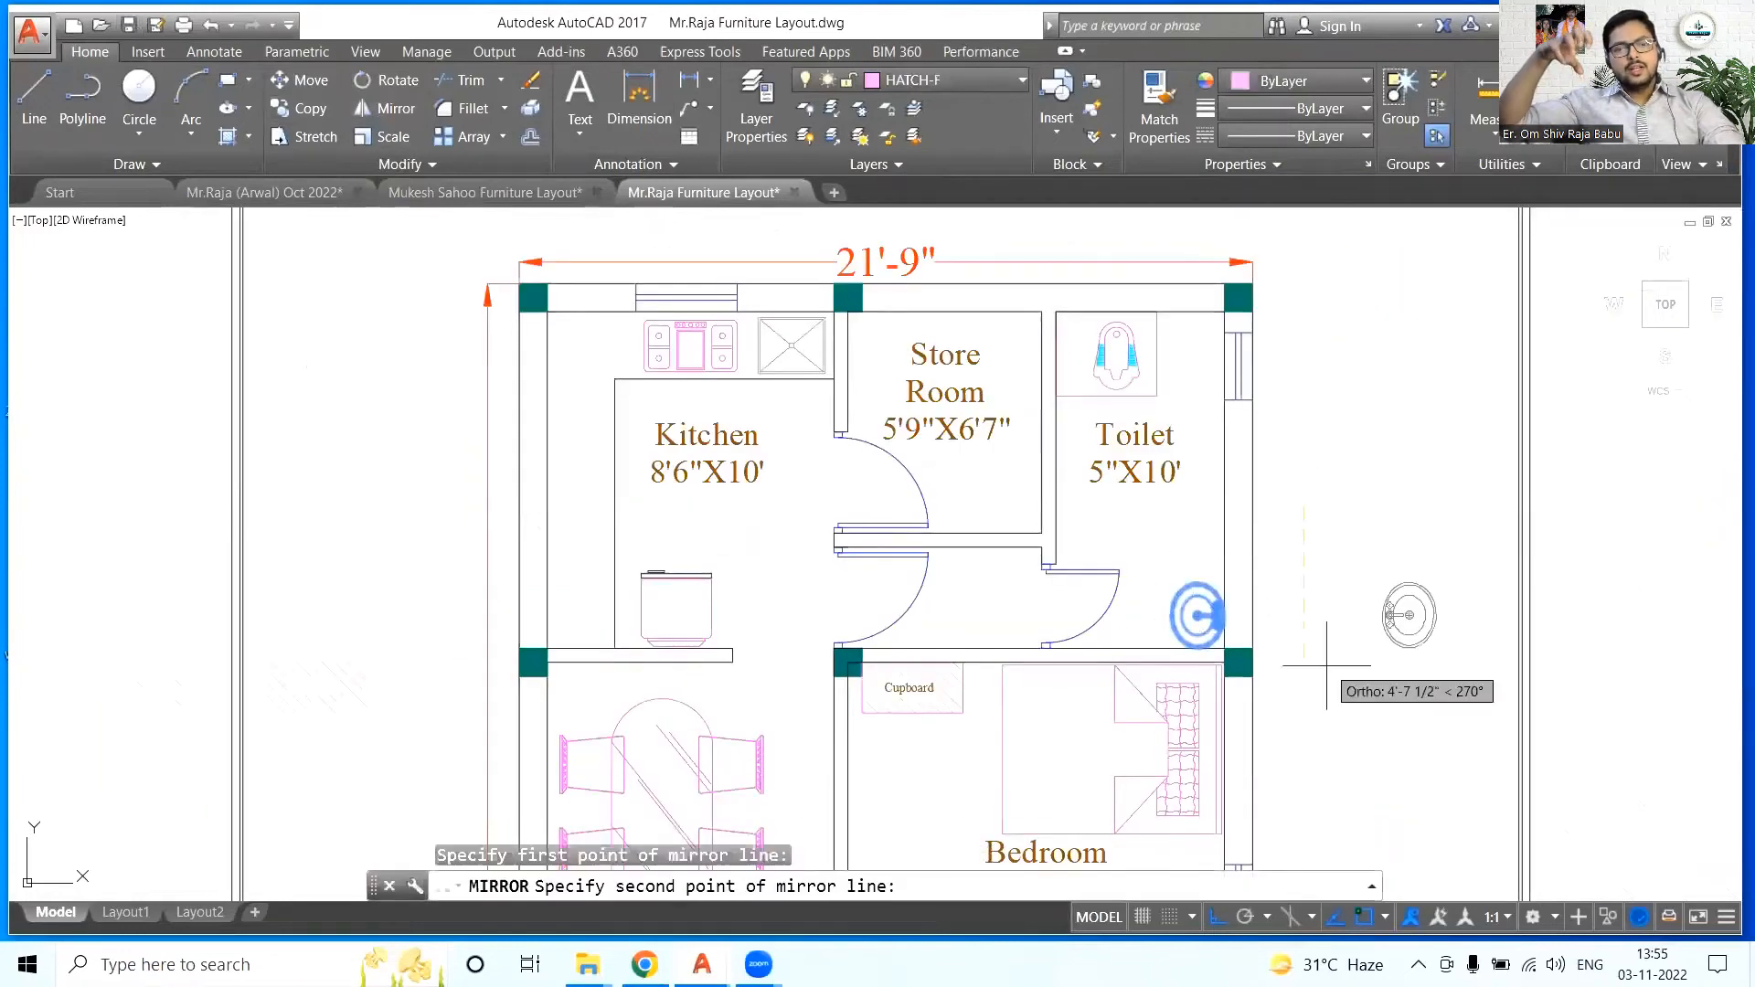
click(1325, 667)
key(Return)
- Rotate the mirrored washbasin copy outside the plan to point downward at 270°
click(1383, 614)
click(389, 81)
click(1380, 616)
click(1379, 678)
- Move the washbasin copy into the Living Room, against the wall shared with the Kitchen, with ortho turned off
text(m)
key(Return)
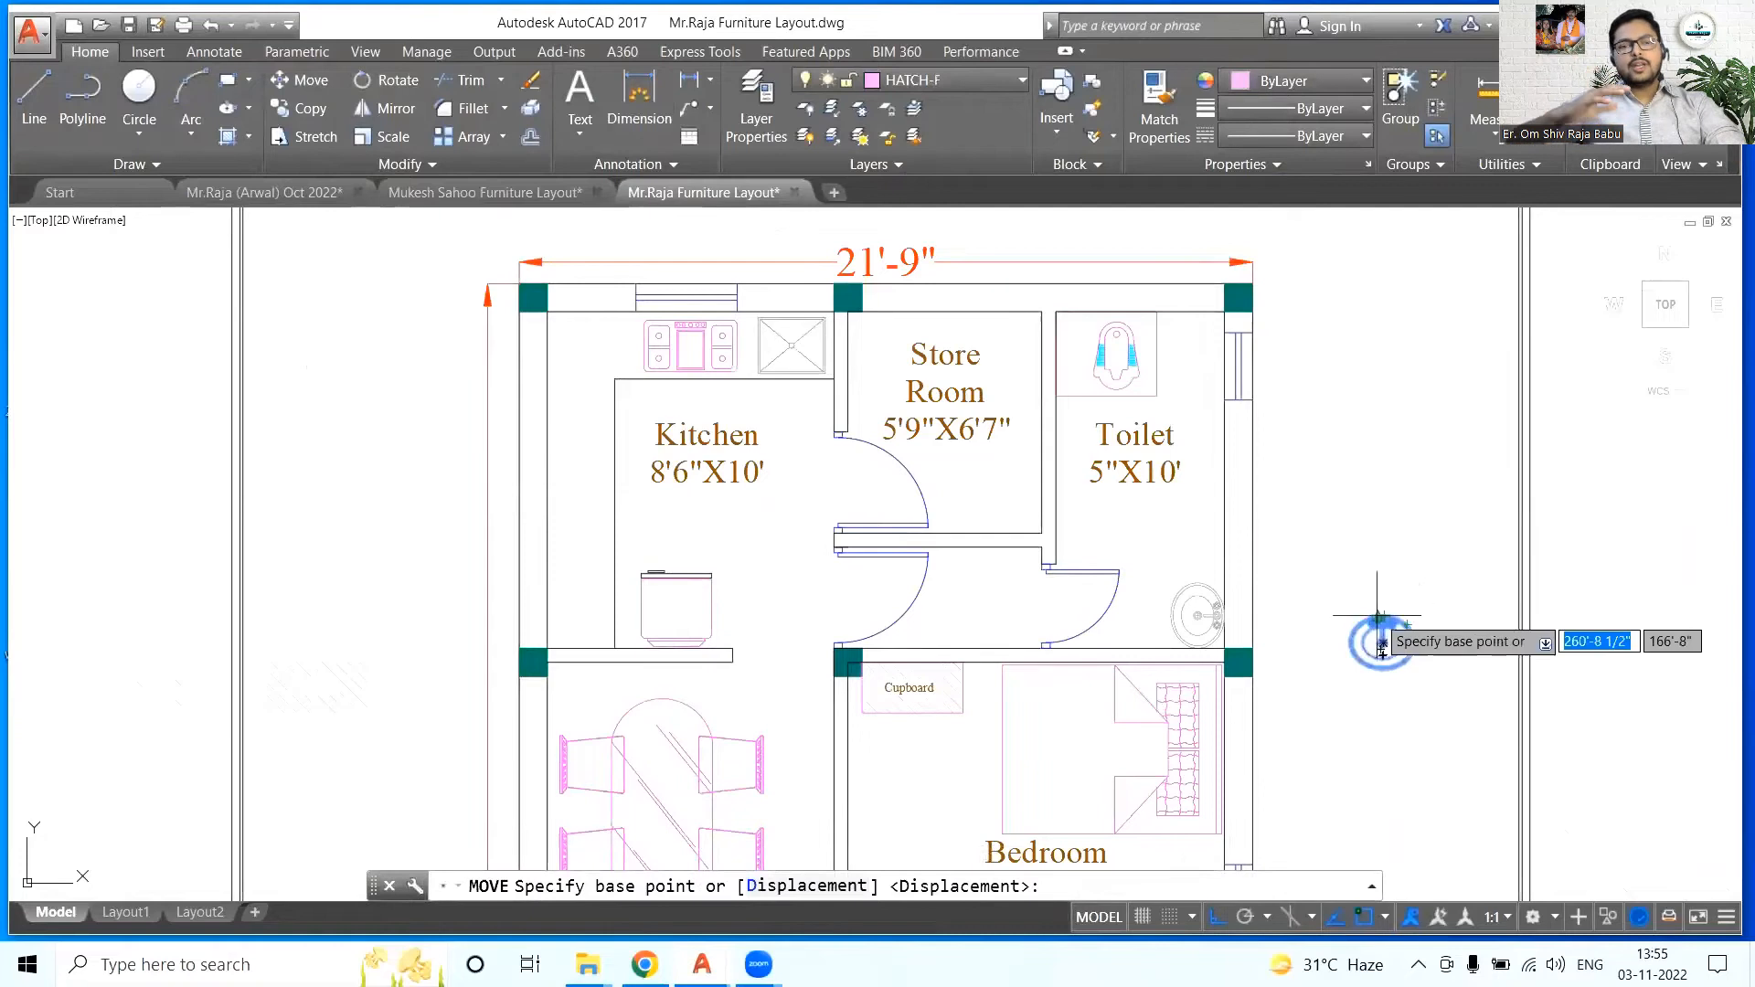
click(1378, 638)
scroll(574, 669, up, 6)
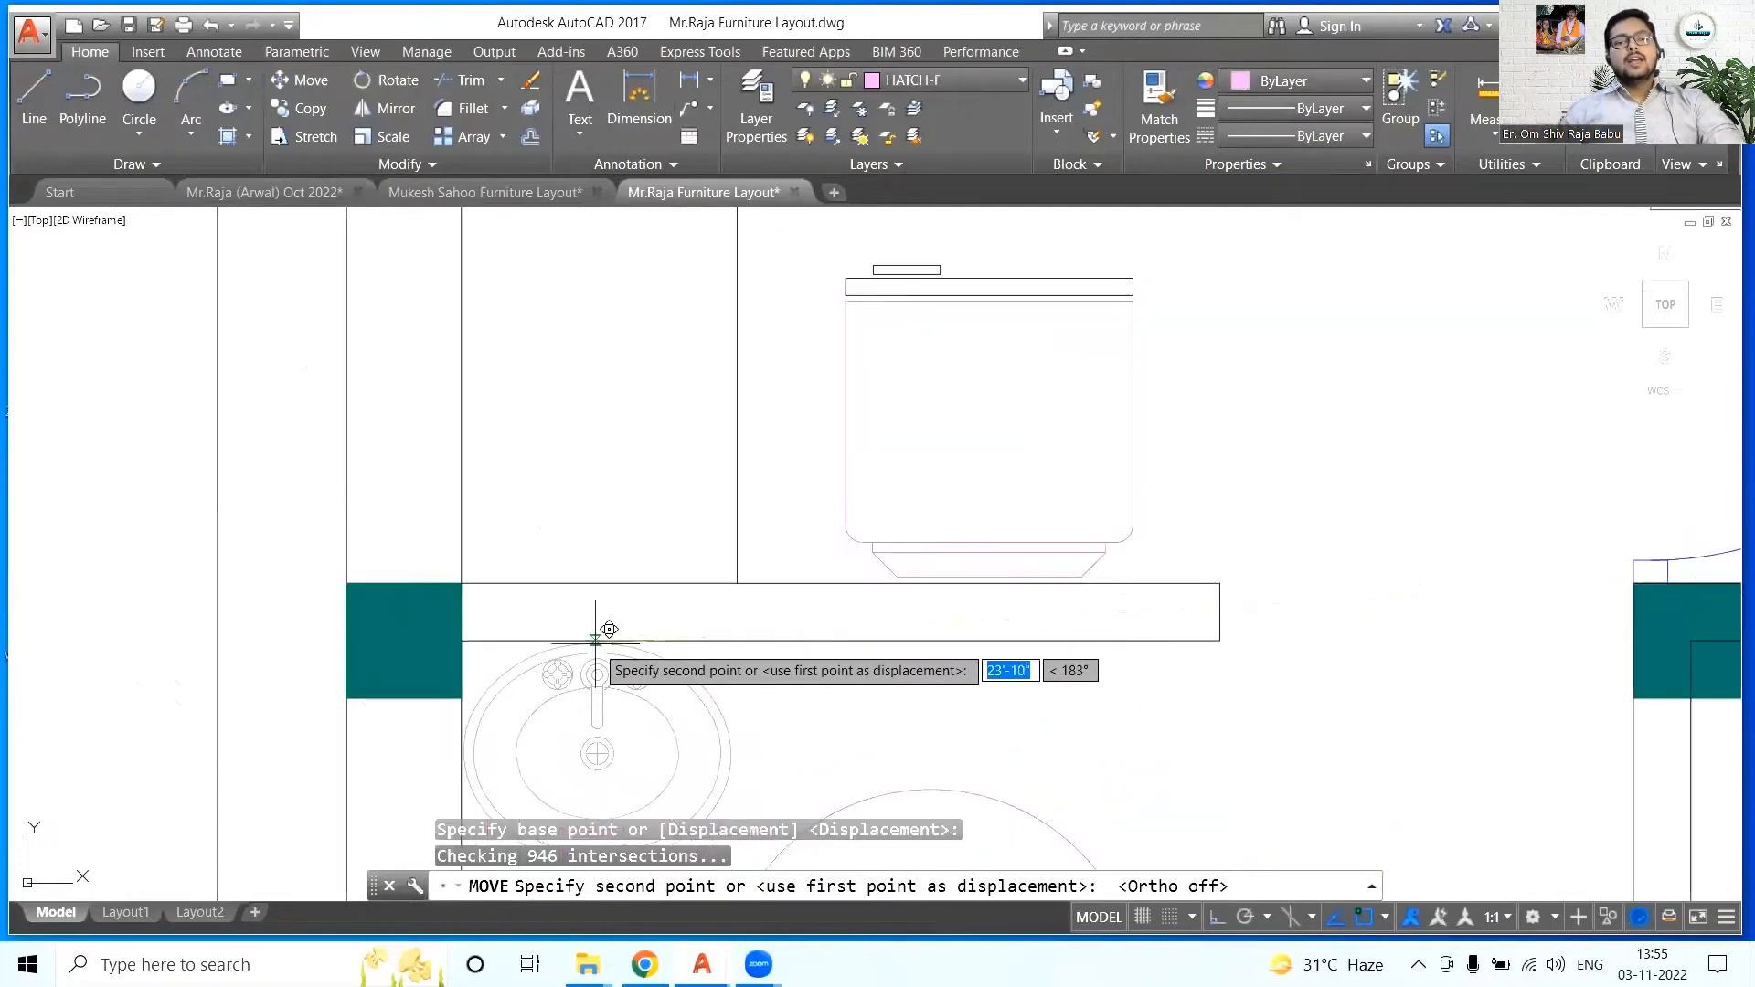
click(596, 639)
- Rotate the Living Room washbasin so its tap side faces the outer side wall
scroll(760, 509, down, 4)
text(ro)
key(Return)
click(535, 421)
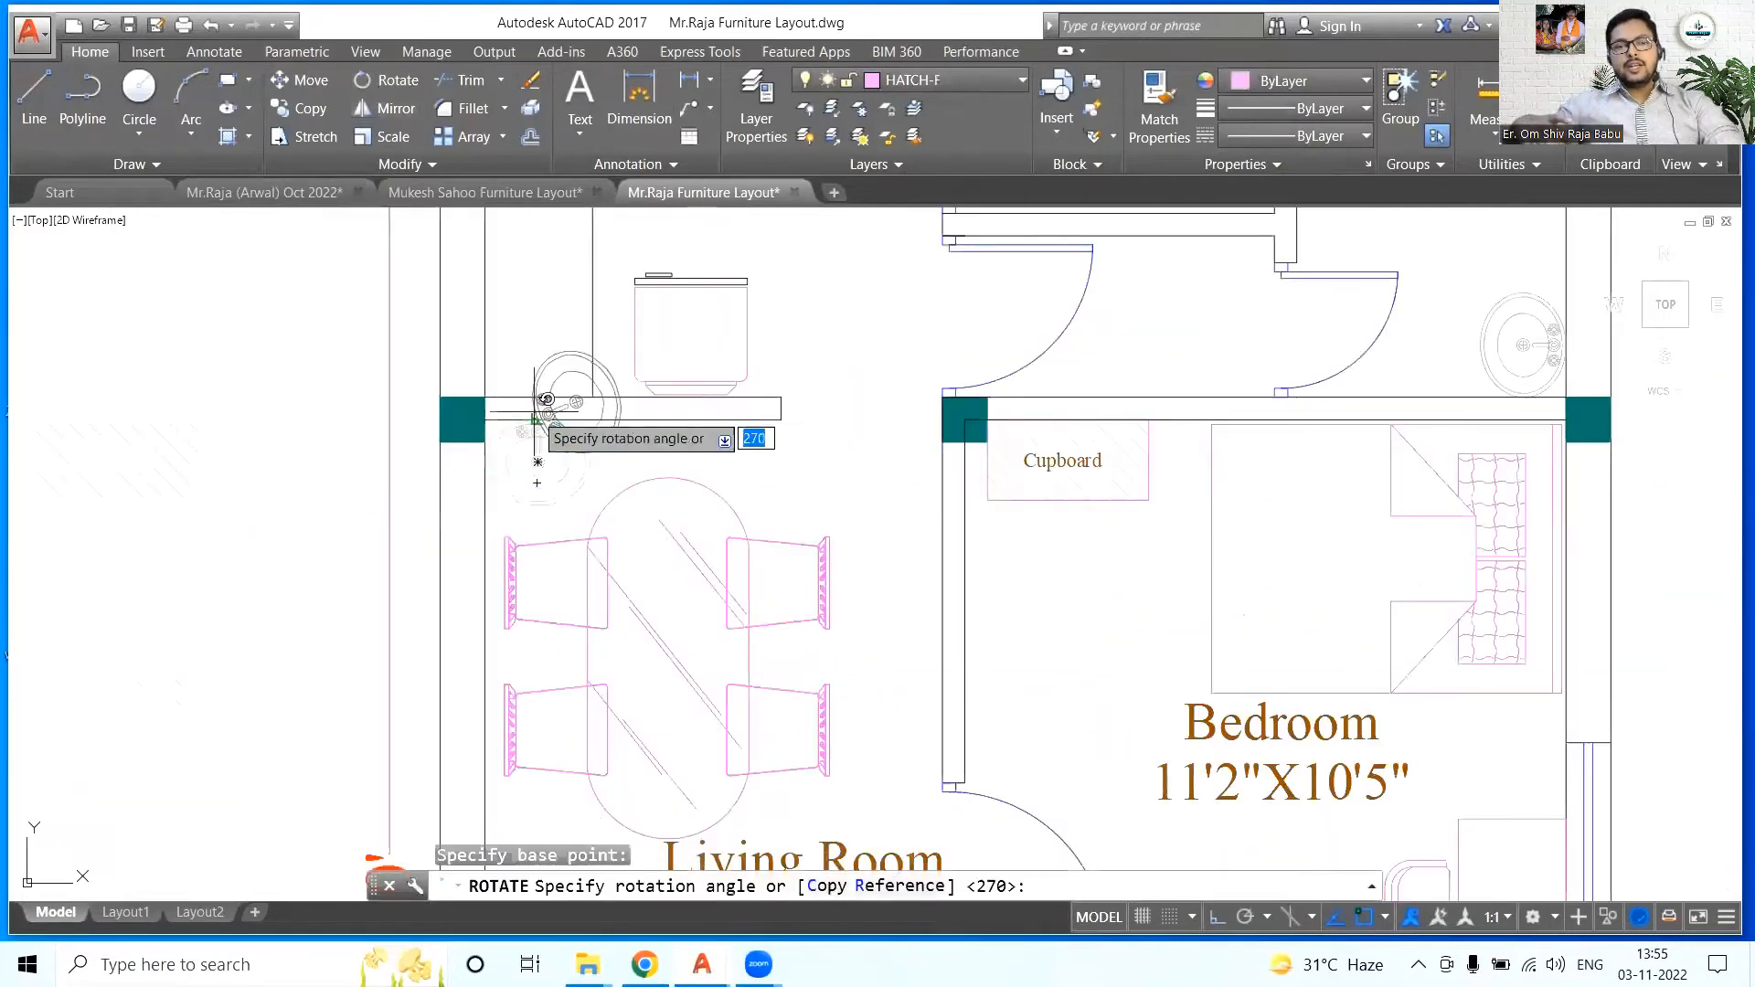
click(430, 425)
- Move the rotated washbasin against the outer wall in the Living Room corner below the Kitchen, with ortho off
click(588, 370)
text(m)
key(Return)
click(582, 367)
click(1218, 917)
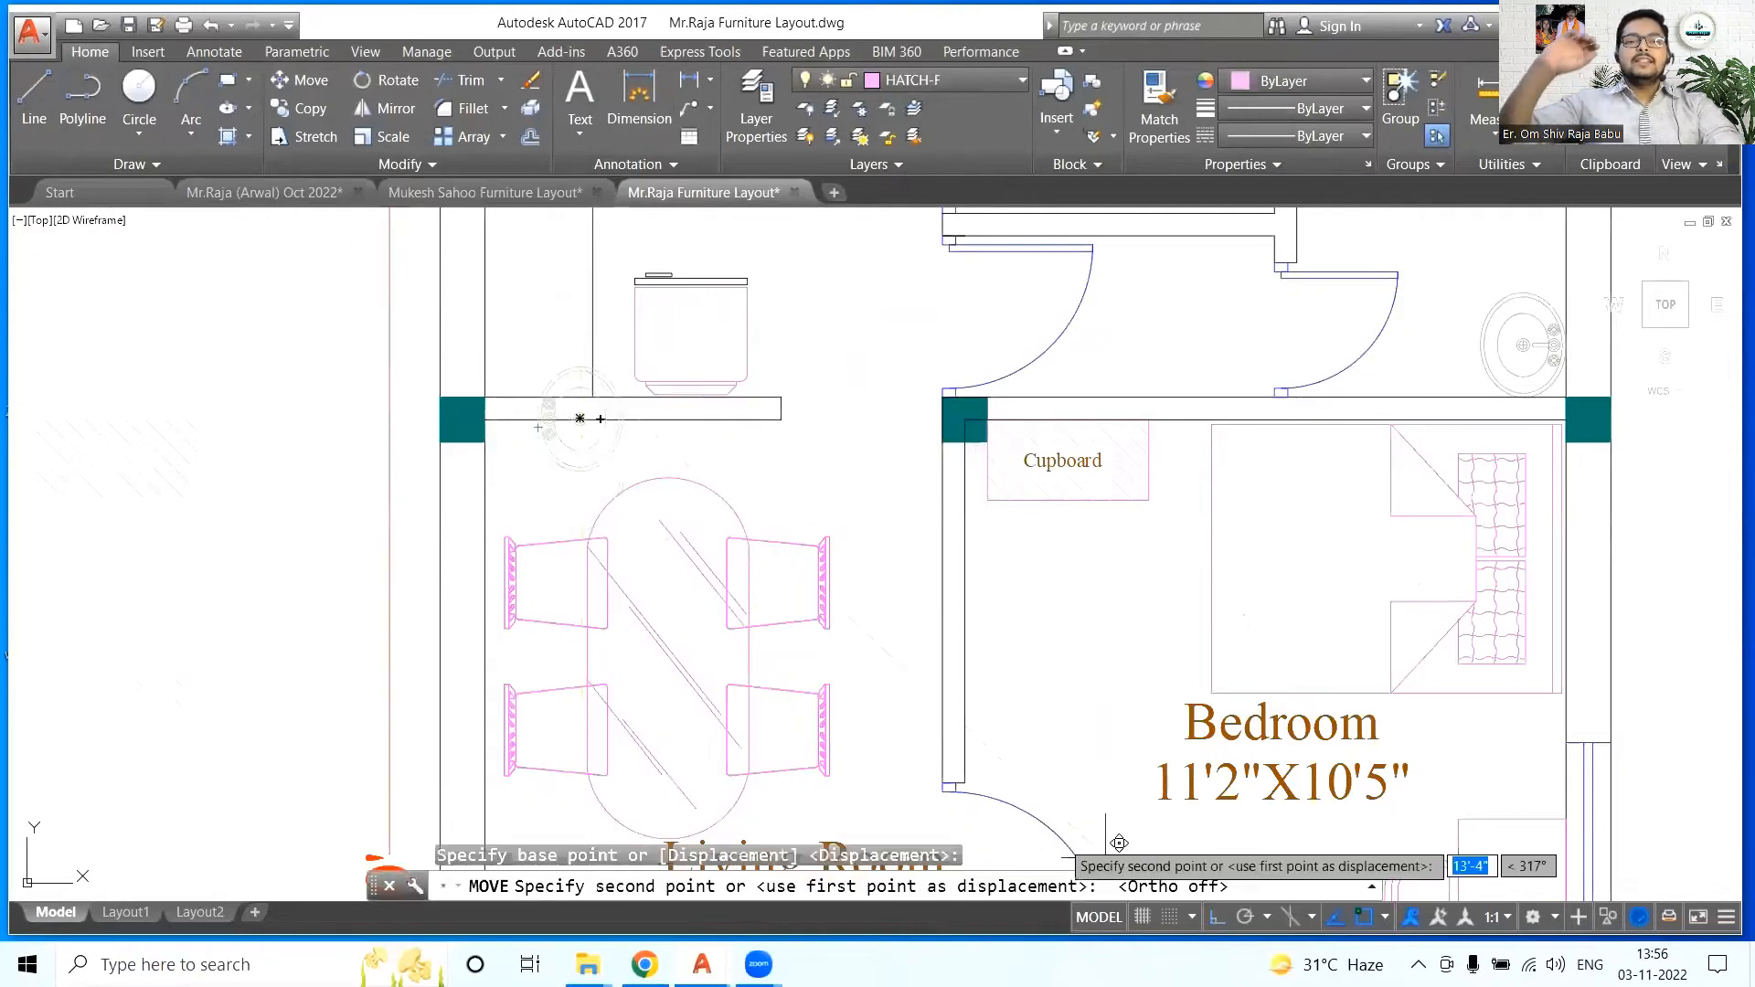
scroll(525, 432, up, 6)
click(540, 380)
scroll(739, 521, down, 7)
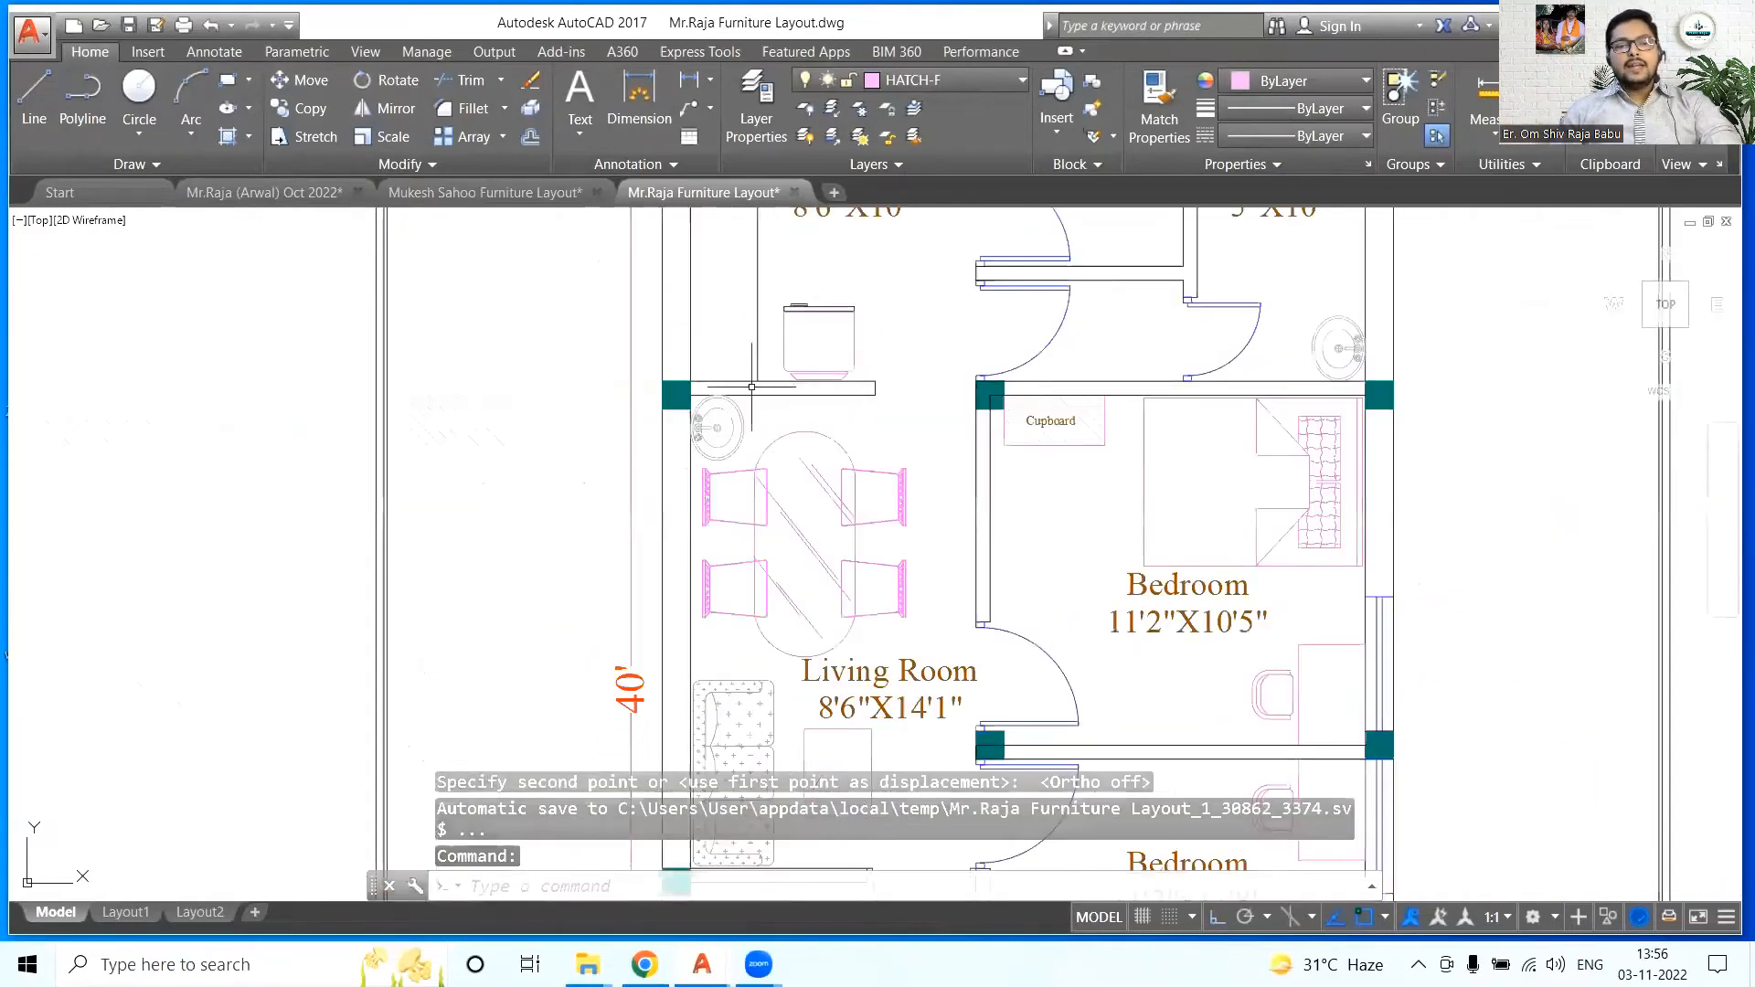
- Switch to the 01-10-cad-blocks-net-tables drawing and examine its dining table blocks
key(alt+Tab)
key(alt+Tab)
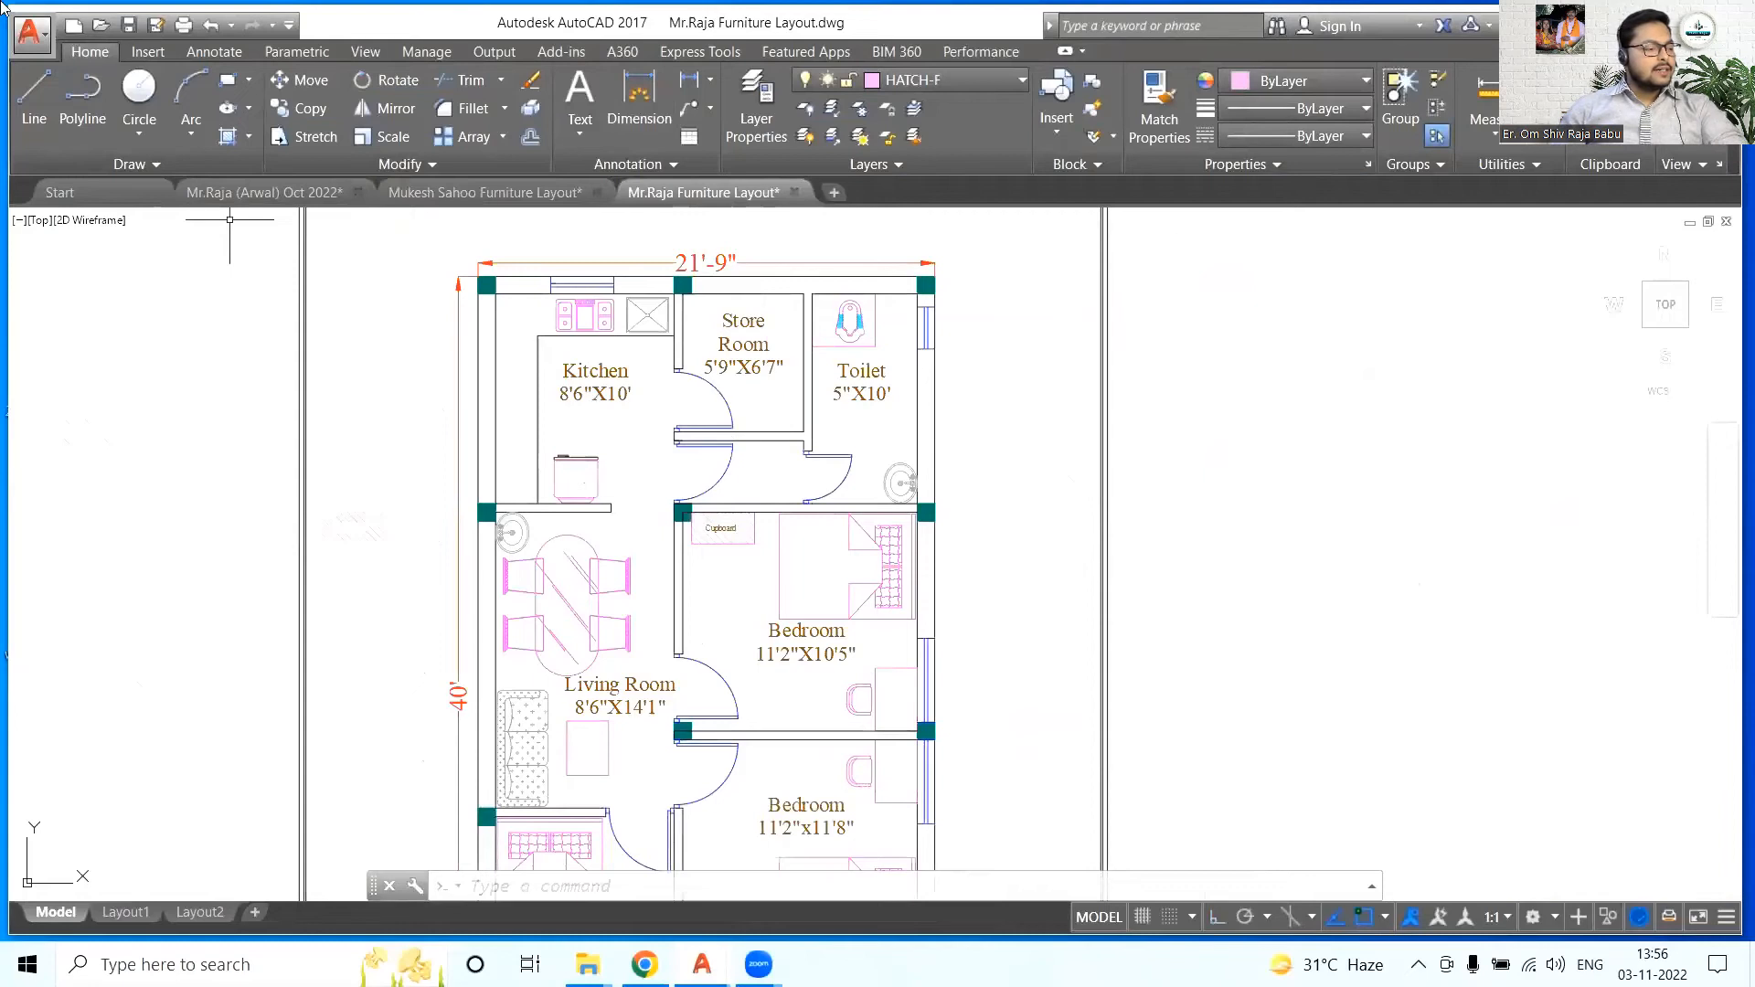
middle_drag(736, 688, 748, 622)
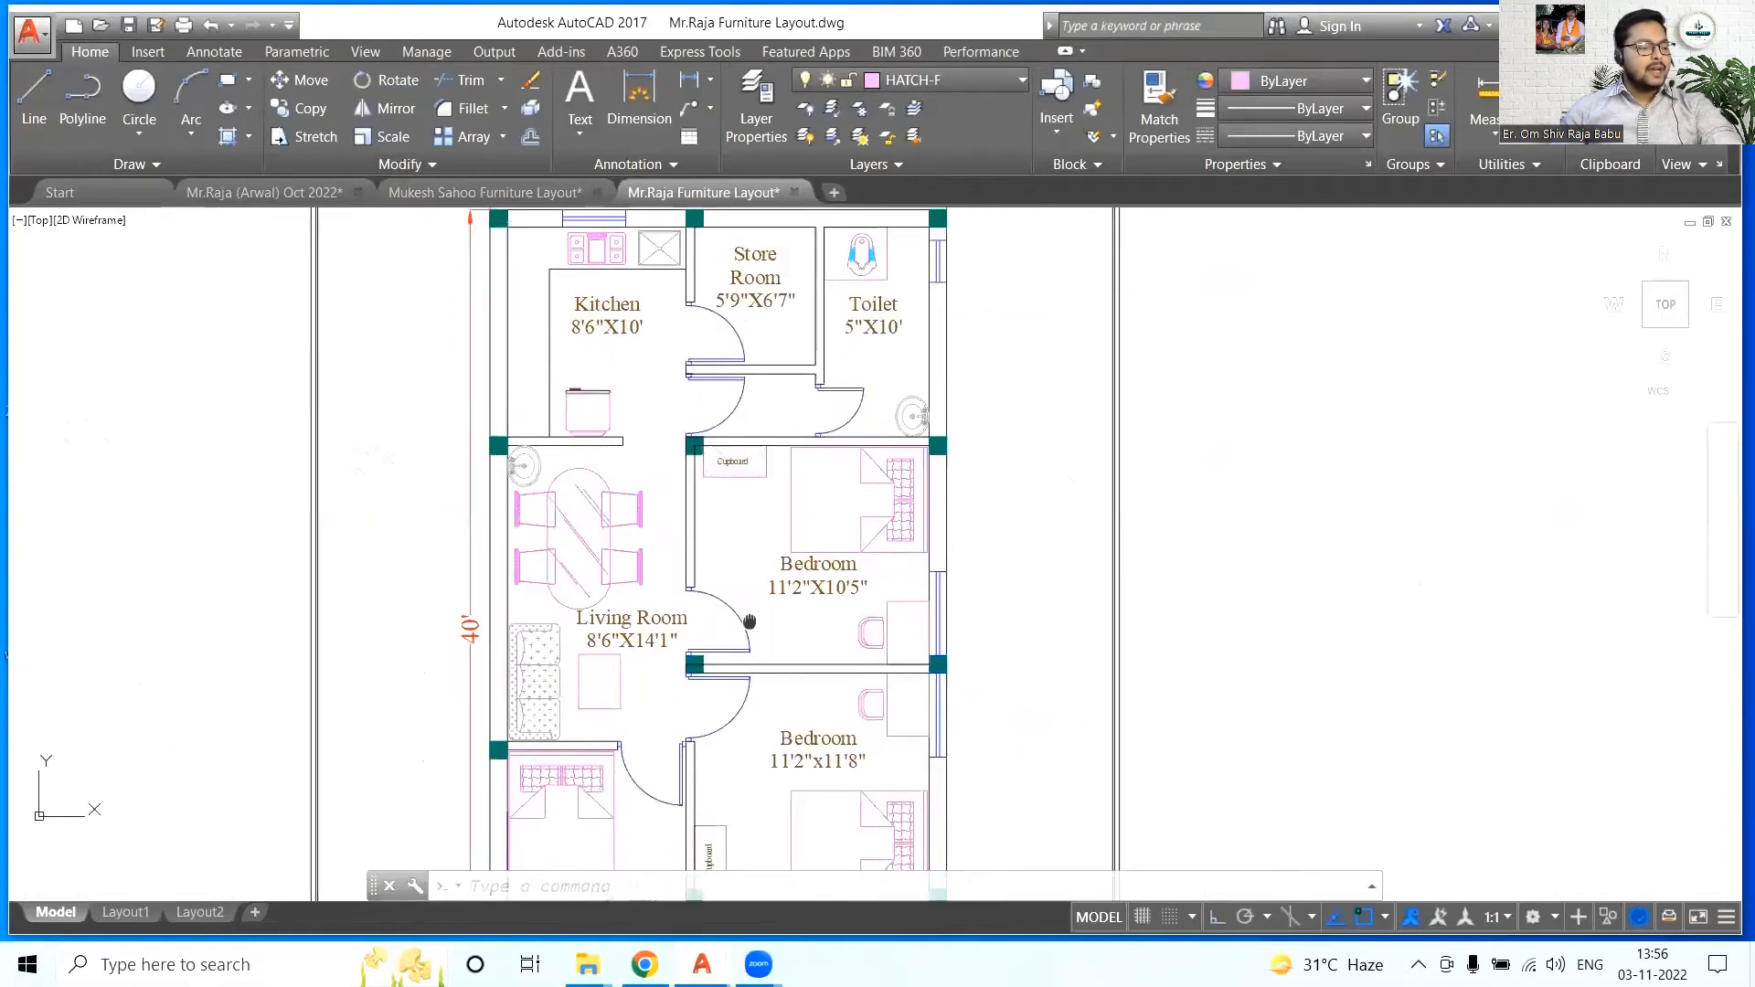
key(alt+Tab)
middle_drag(1011, 673, 493, 650)
scroll(493, 647, down, 2)
scroll(1202, 620, up, 4)
middle_drag(1202, 620, 910, 630)
scroll(667, 652, down, 2)
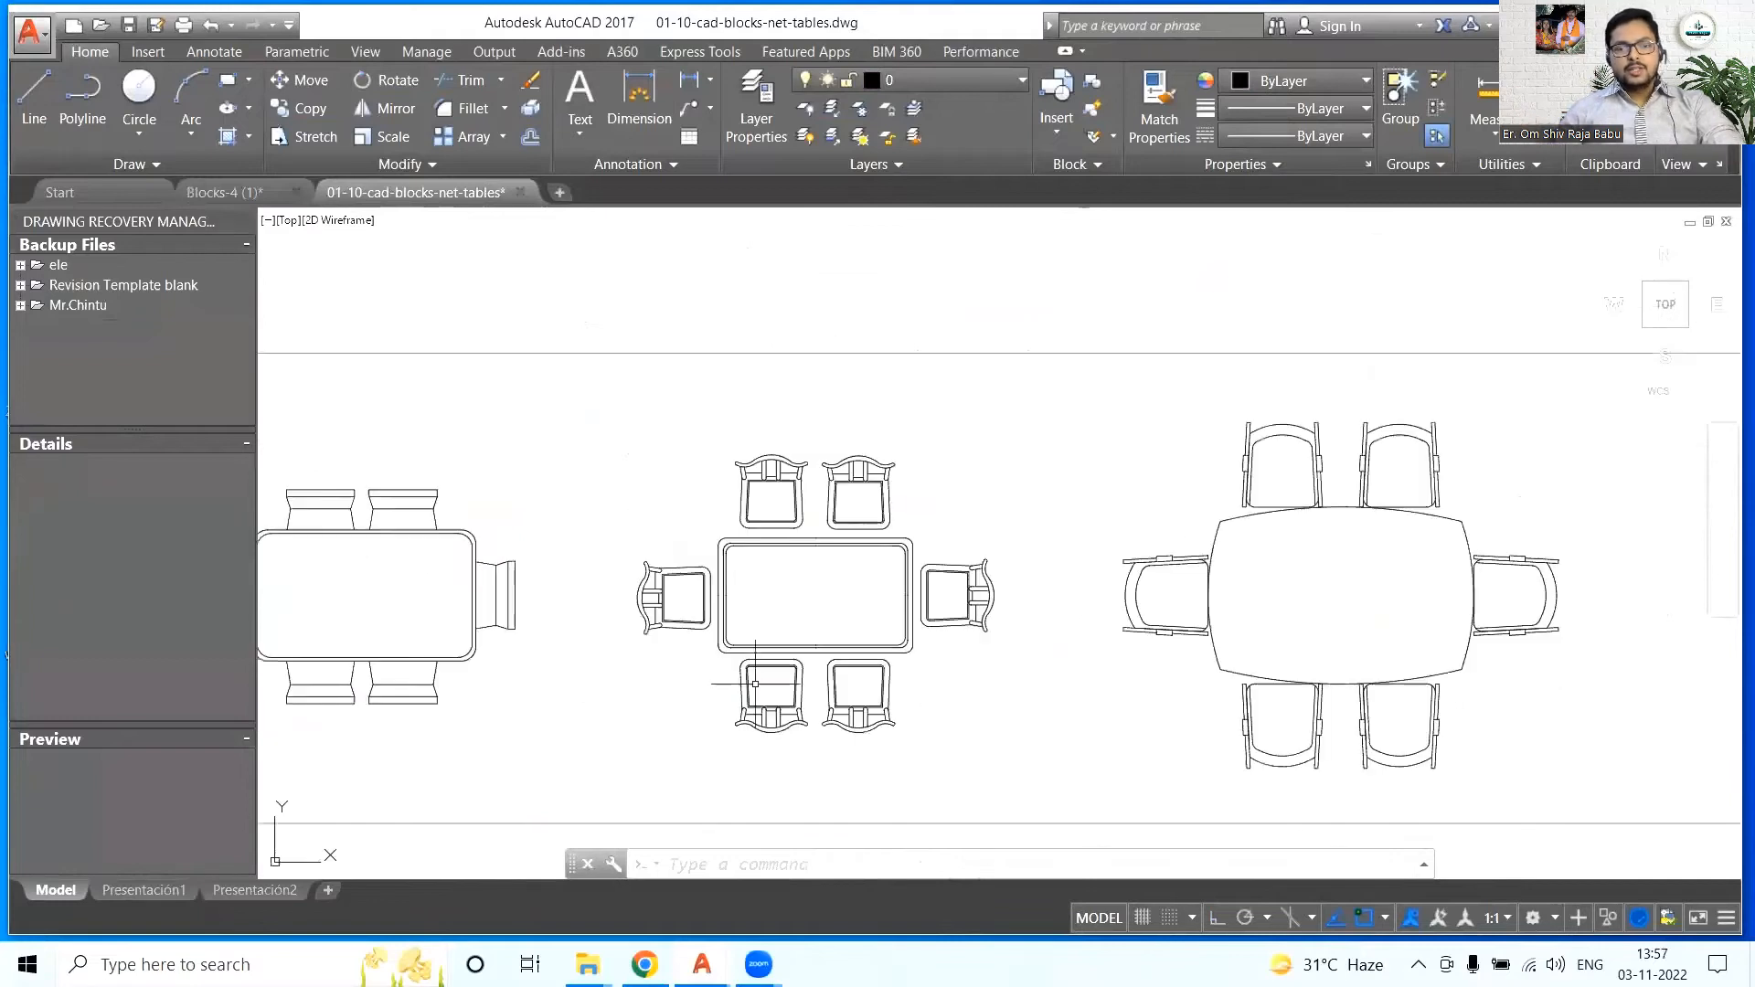
scroll(656, 692, down, 2)
middle_drag(1106, 715, 669, 687)
scroll(1423, 649, up, 3)
mouse_move(1423, 648)
middle_down()
mouse_move(799, 625)
mouse_move(1018, 610)
middle_up()
drag(1018, 609, 1018, 610)
middle_drag(1018, 610, 1021, 632)
click(1057, 764)
key(Escape)
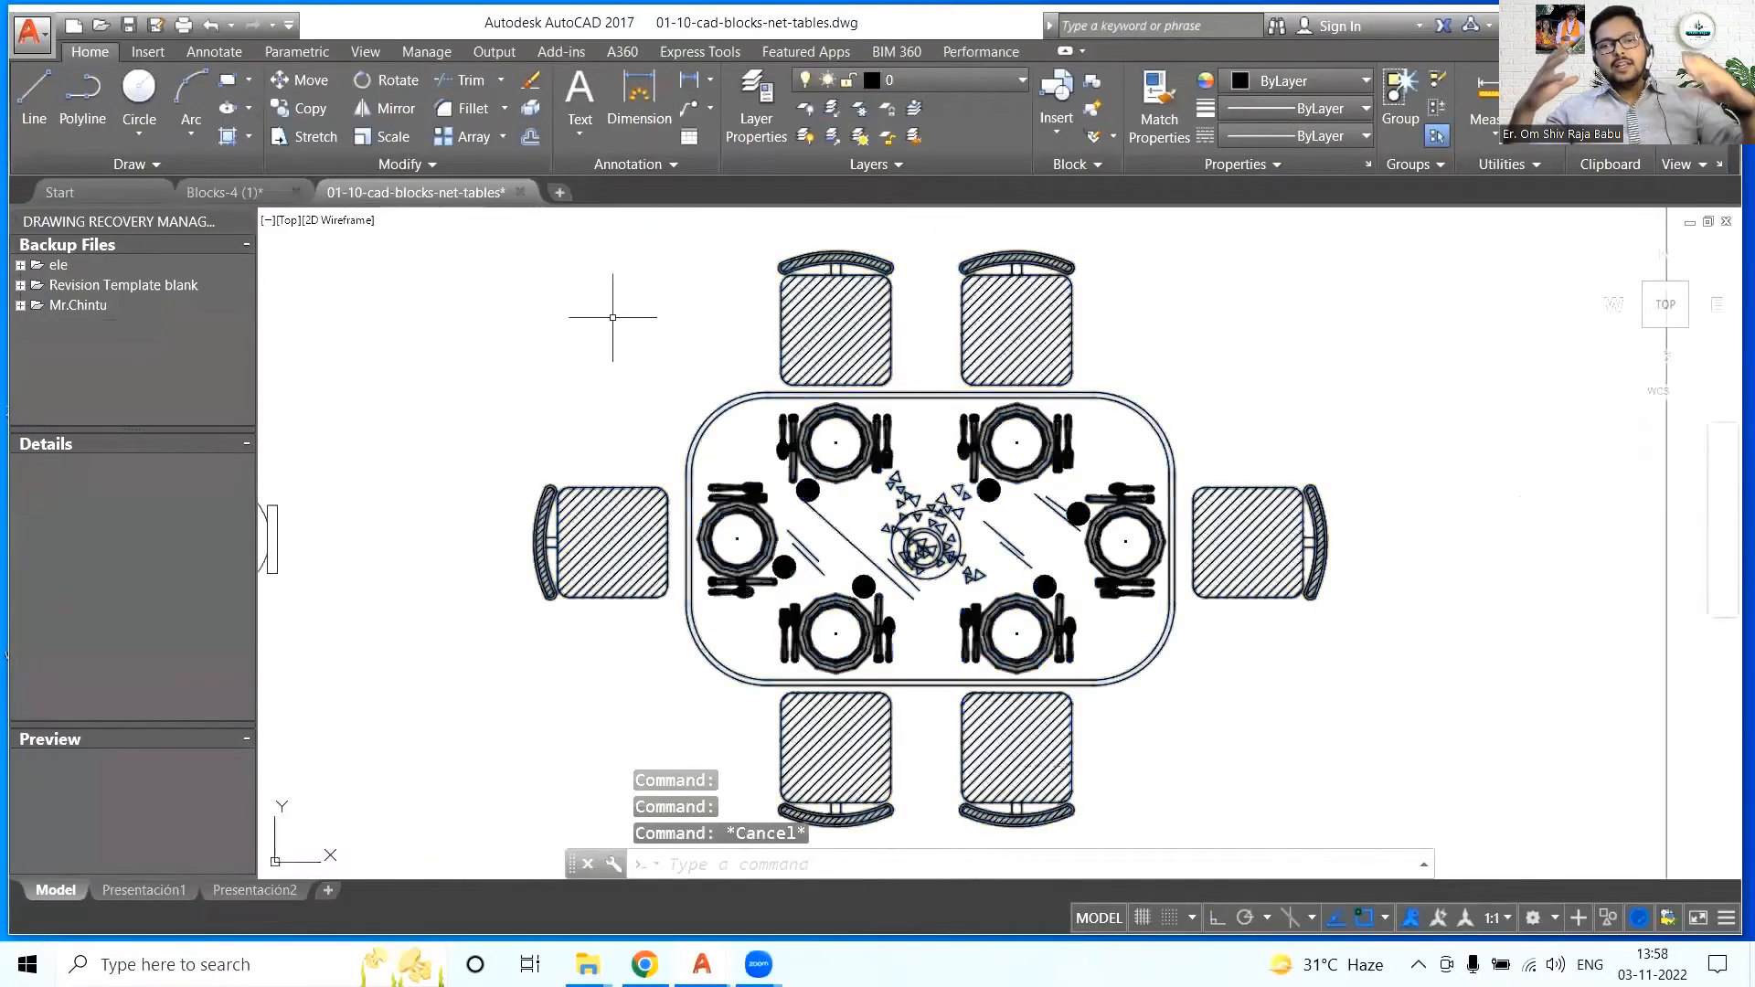
- Return to the furniture layout drawing and erase the single stray object at the plan's outer side wall
key(alt+Tab)
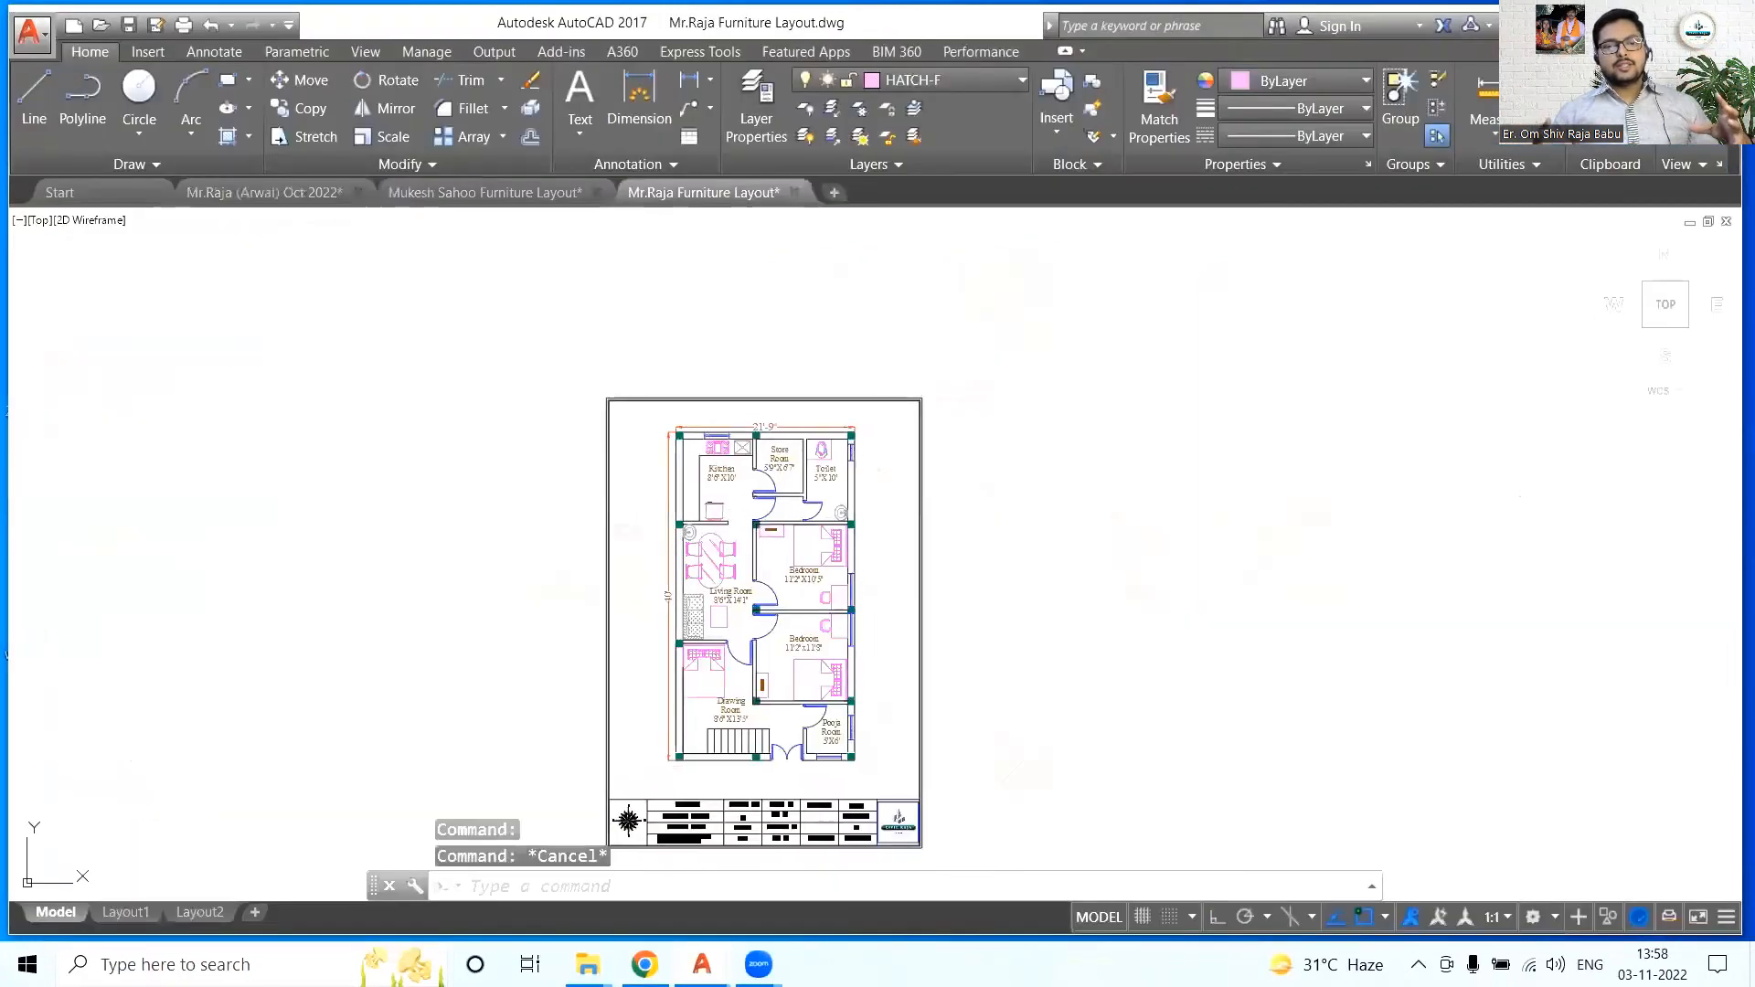
scroll(1456, 607, up, 3)
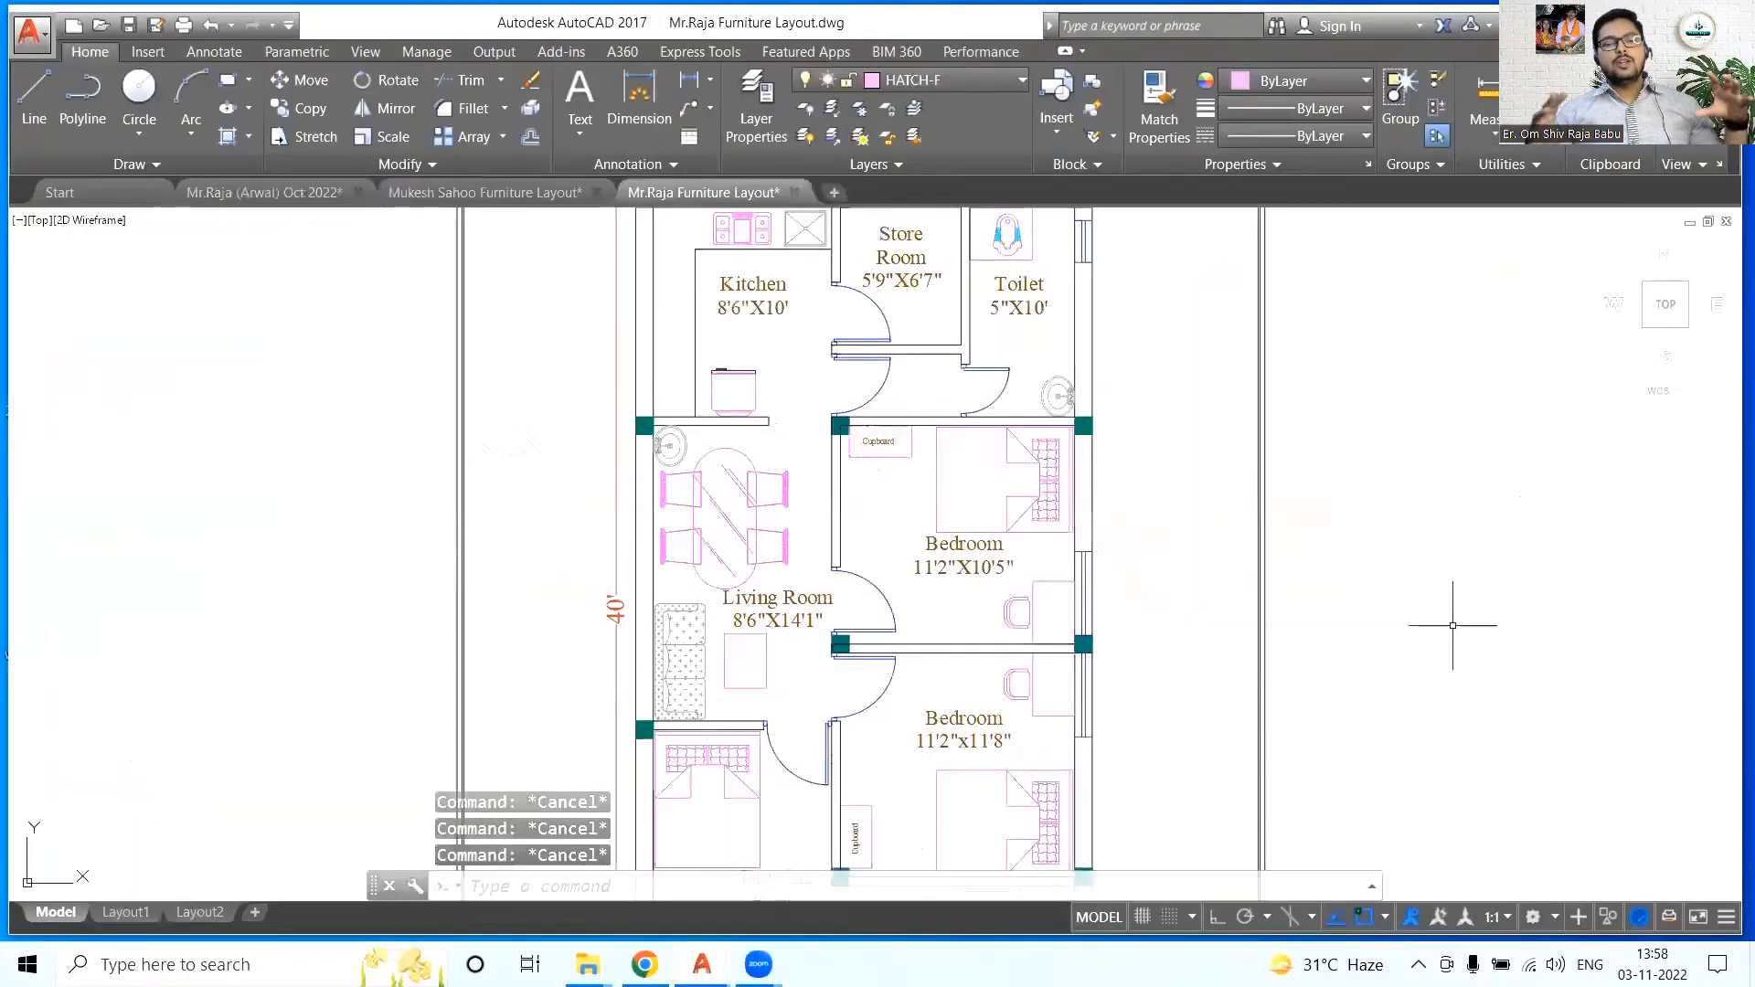
scroll(850, 572, down, 1)
middle_drag(850, 572, 847, 580)
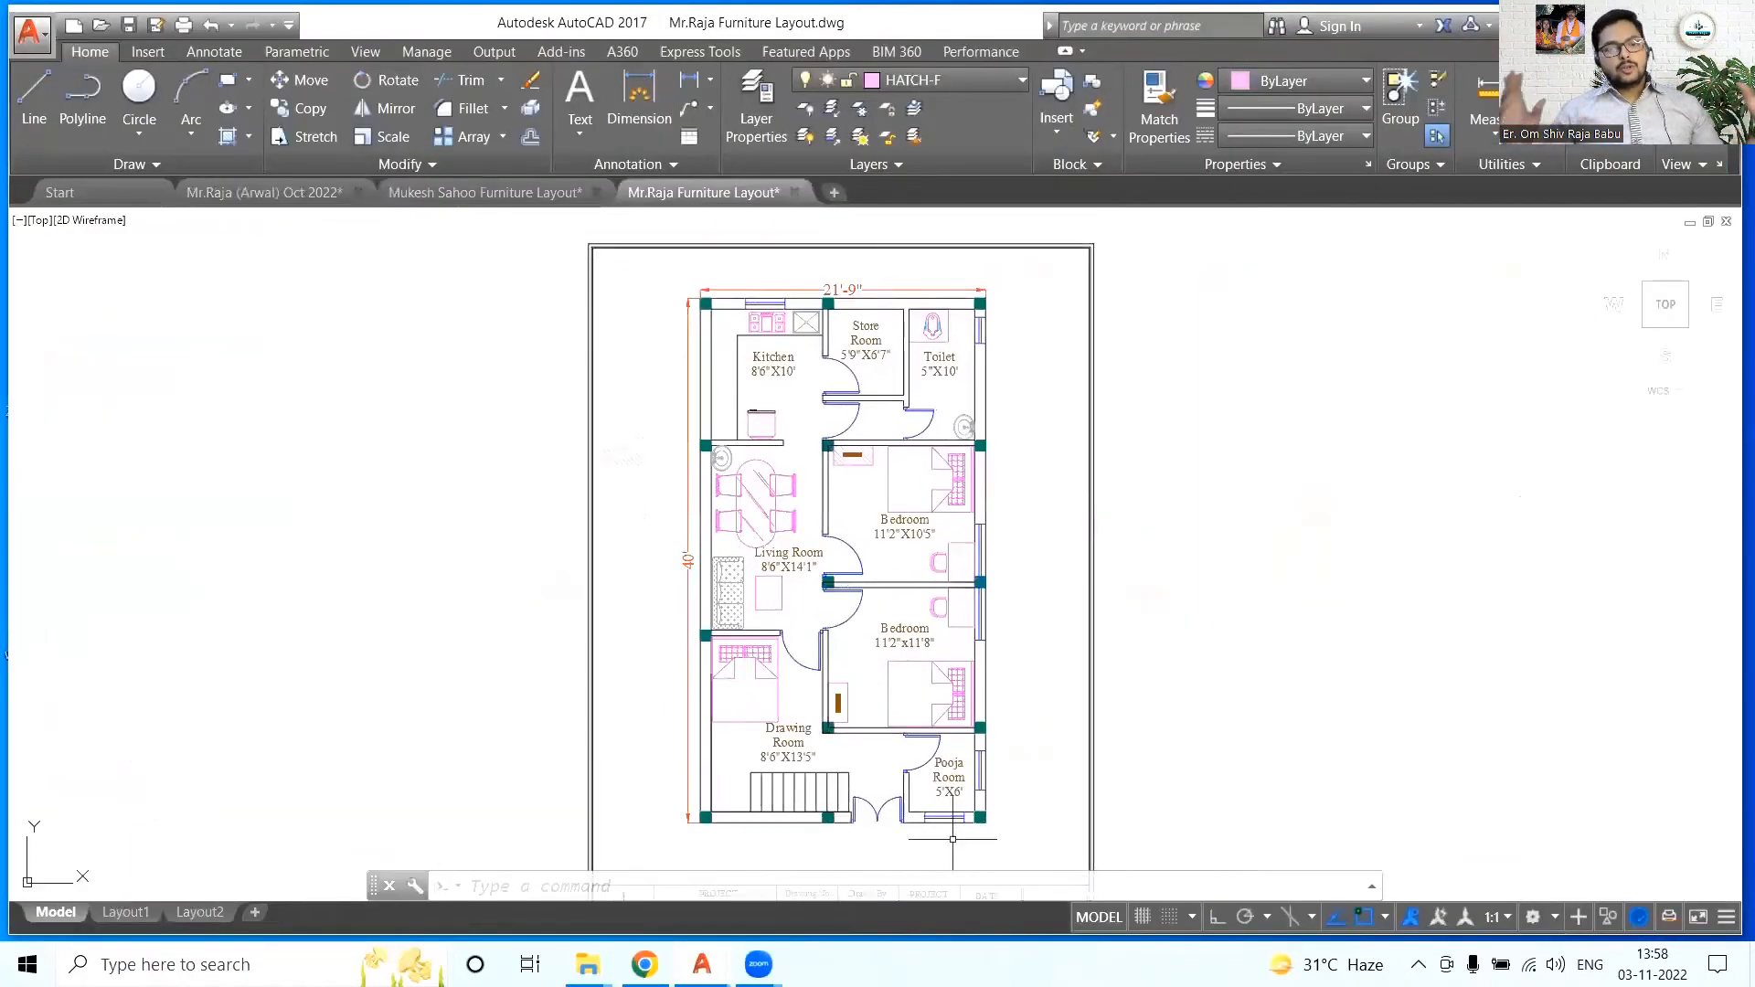
middle_drag(952, 838, 927, 846)
scroll(773, 812, up, 3)
scroll(651, 713, down, 1)
middle_drag(538, 717, 529, 955)
click(503, 516)
click(456, 468)
middle_drag(456, 469, 460, 433)
key(Delete)
- Try to hatch the Bedroom cupboards with the ANSI31 pattern
scroll(566, 436, up, 2)
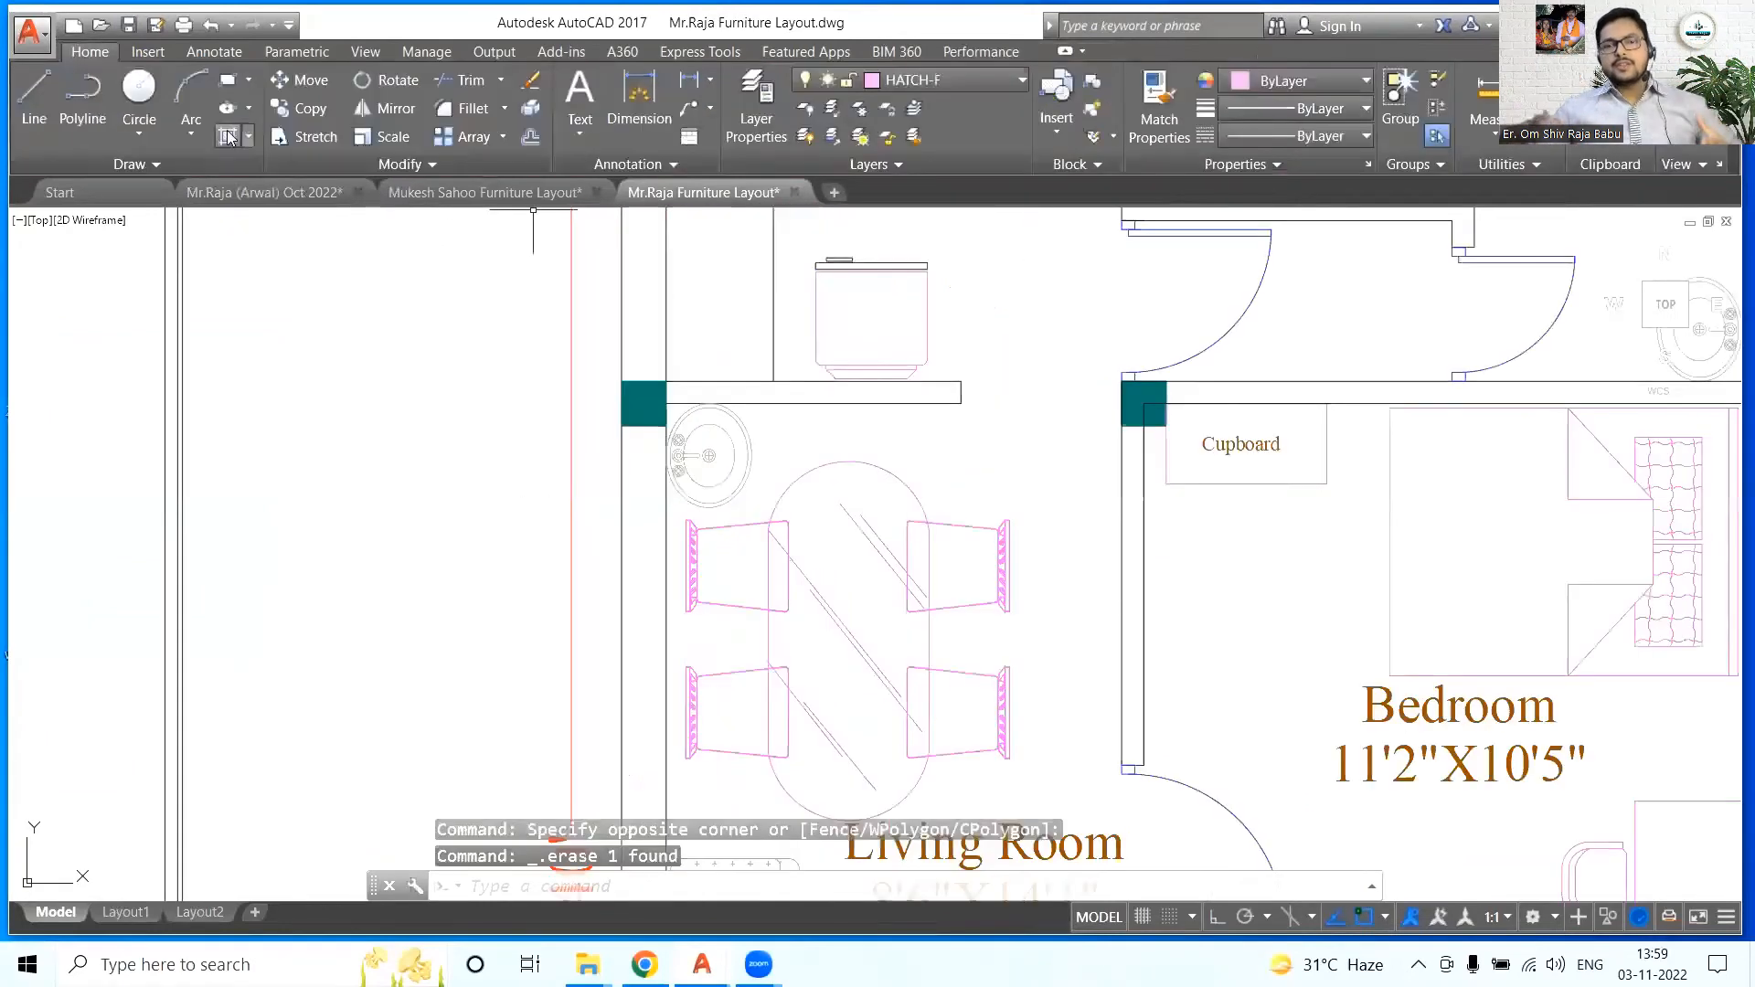
text(h)
key(Return)
click(1192, 458)
scroll(1132, 463, down, 1)
scroll(1159, 537, down, 2)
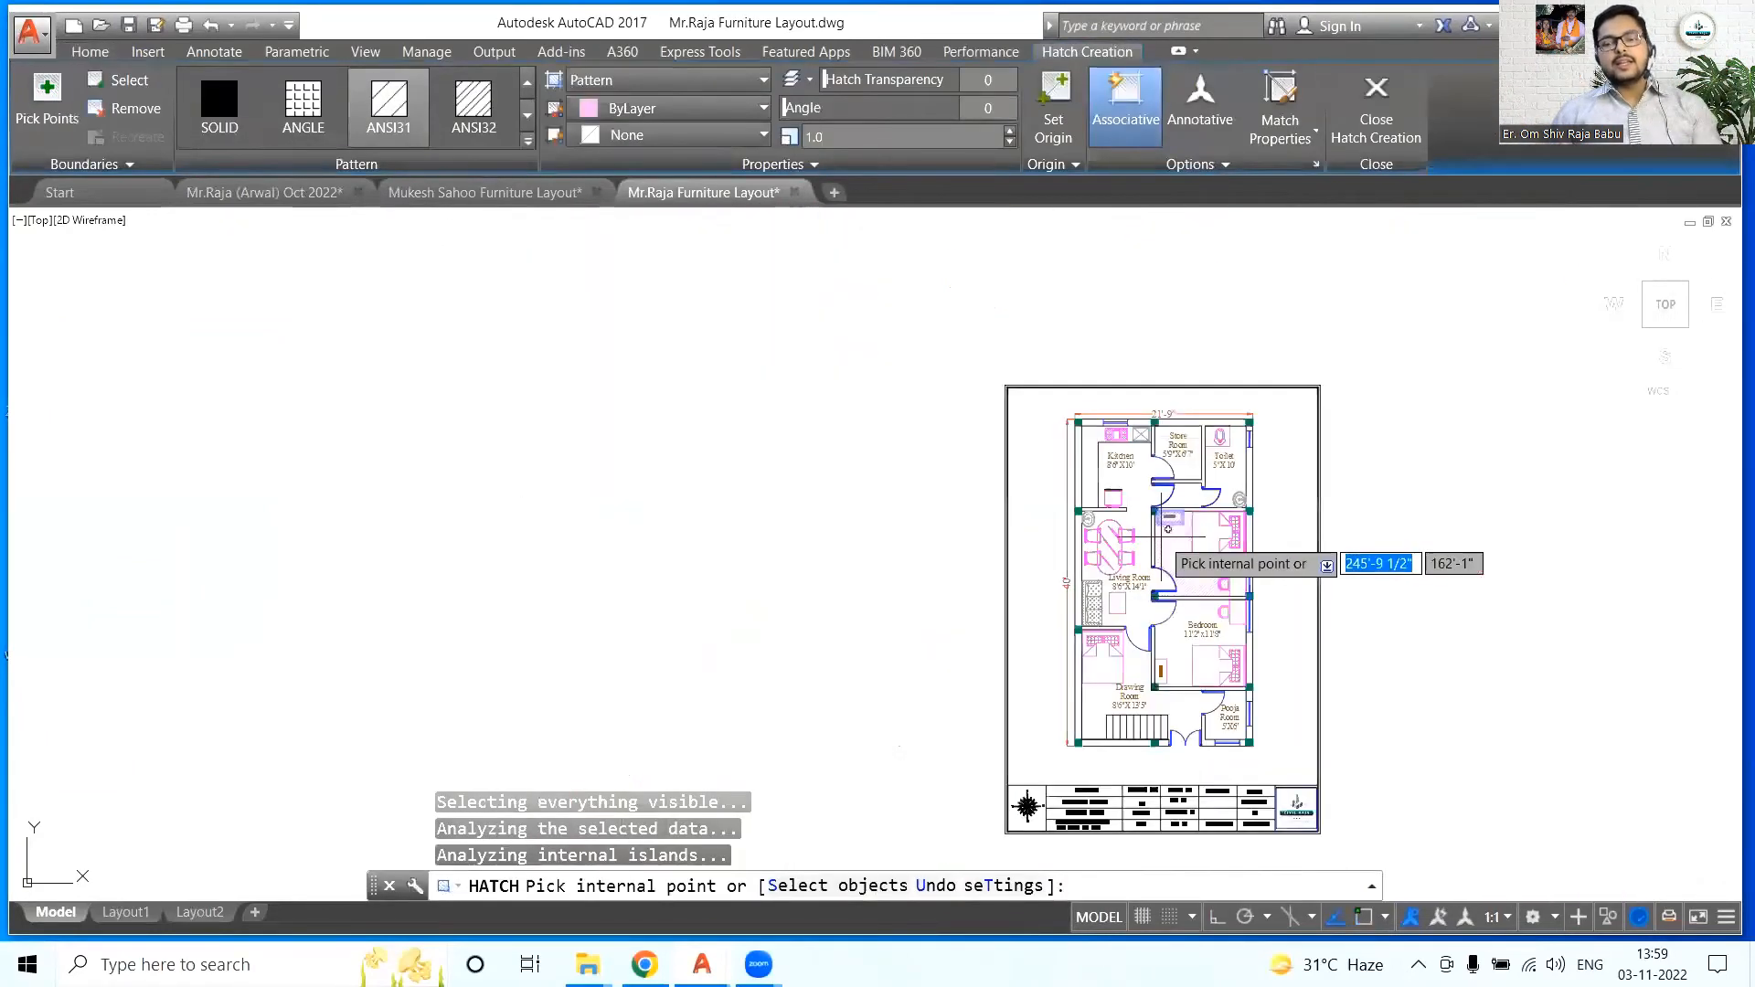
scroll(1134, 683, up, 1)
click(1136, 683)
scroll(1137, 683, up, 4)
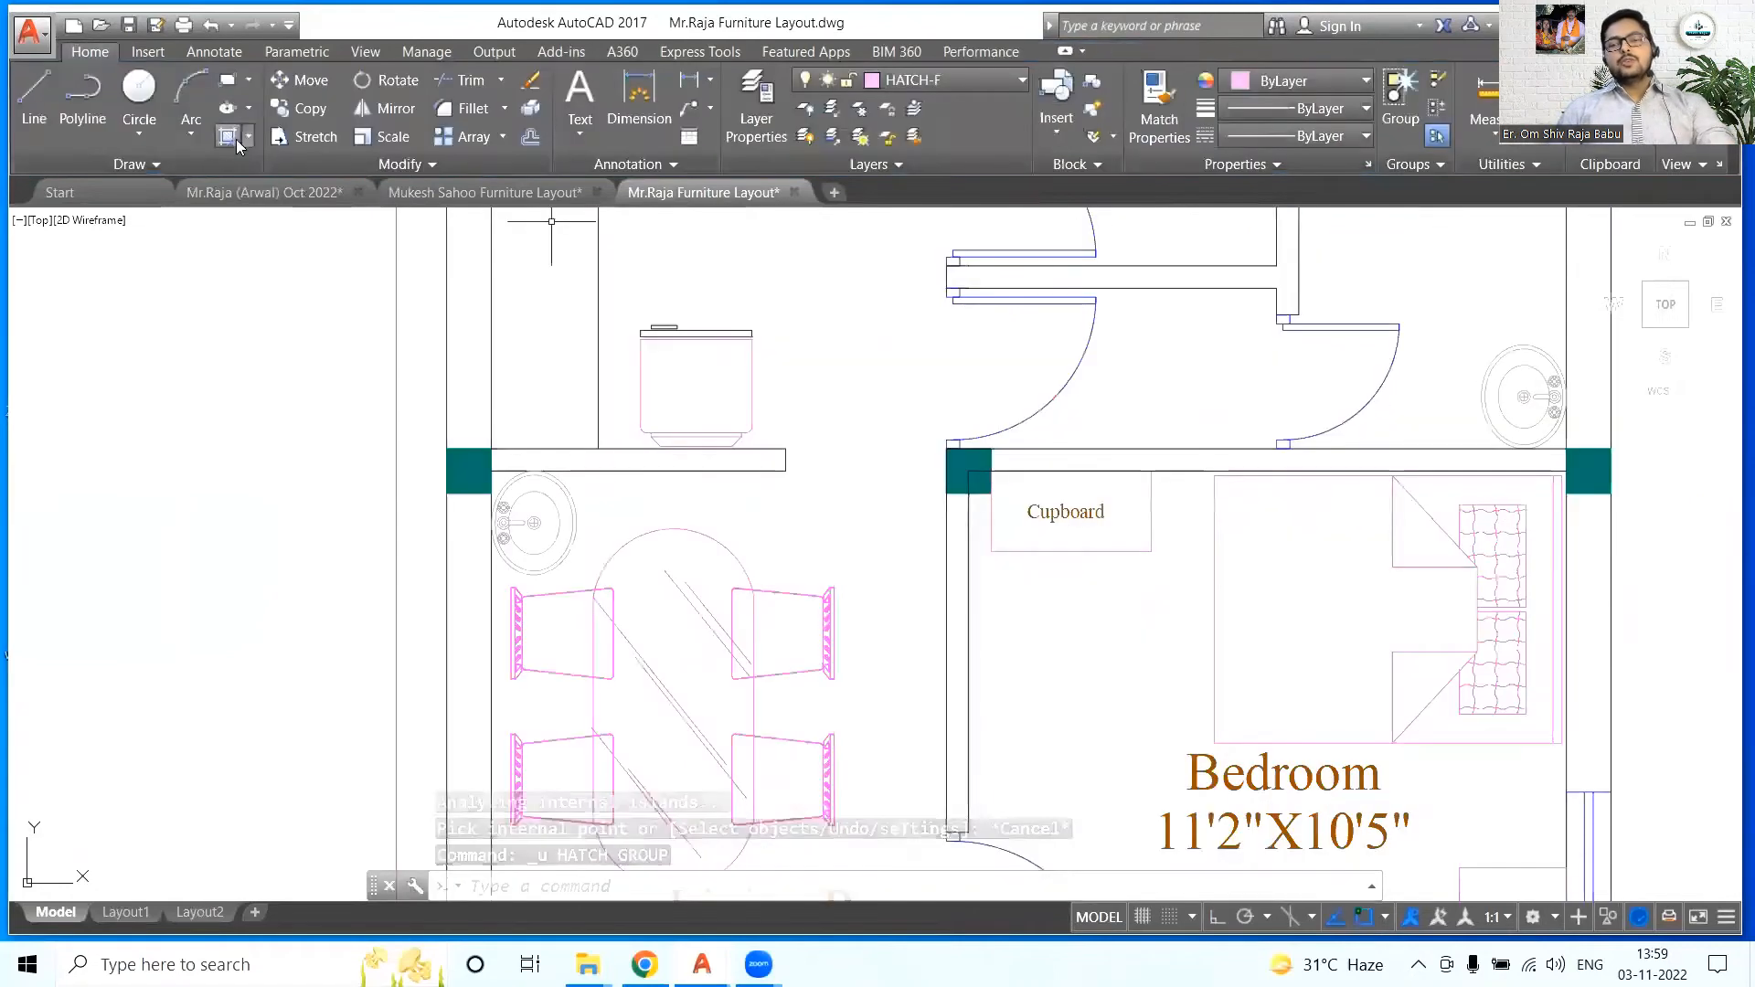
- Hatch the cupboards in both Bedrooms with the ANSI31 pattern at scale 1.0 and save the drawing
scroll(1011, 540, down, 6)
scroll(640, 548, up, 6)
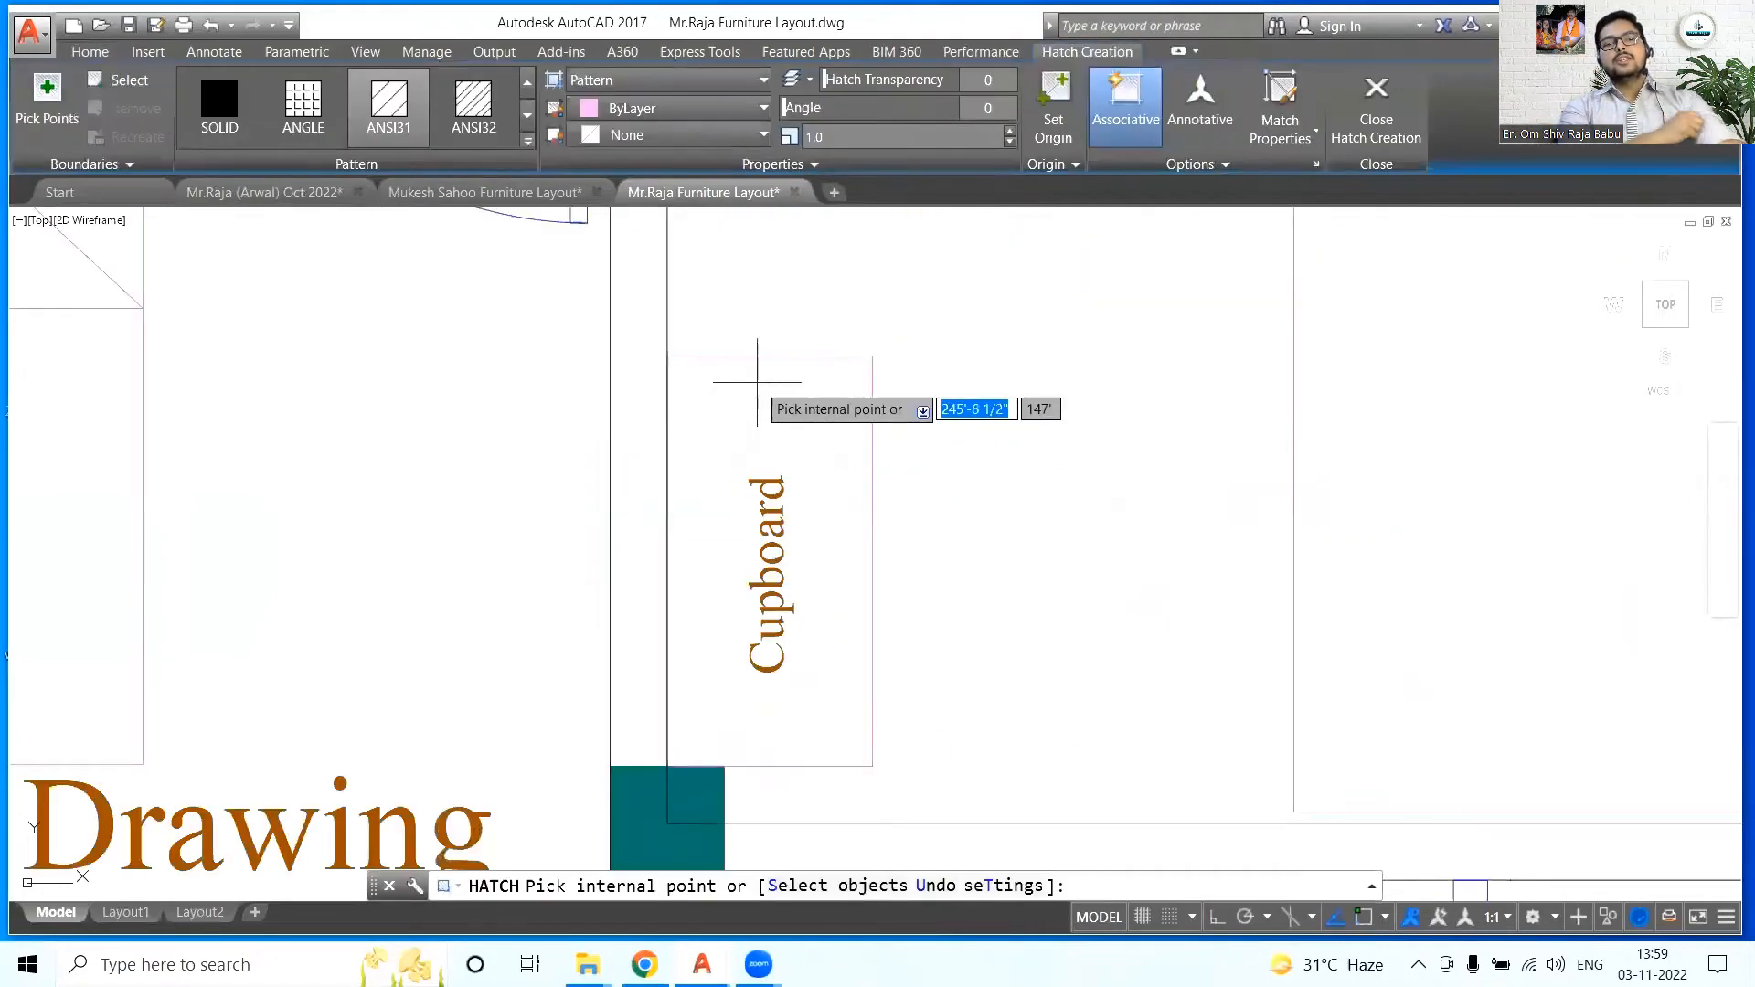
click(757, 382)
key(ctrl+s)
scroll(777, 603, down, 6)
key(Escape)
key(Escape)
key(Escape)
- Fill the outer and partition walls around the Drawing Room and the 11'2"x11'8" Bedroom with a SOLID hatch in colour 9, and save
text(h)
key(Return)
click(219, 112)
click(675, 109)
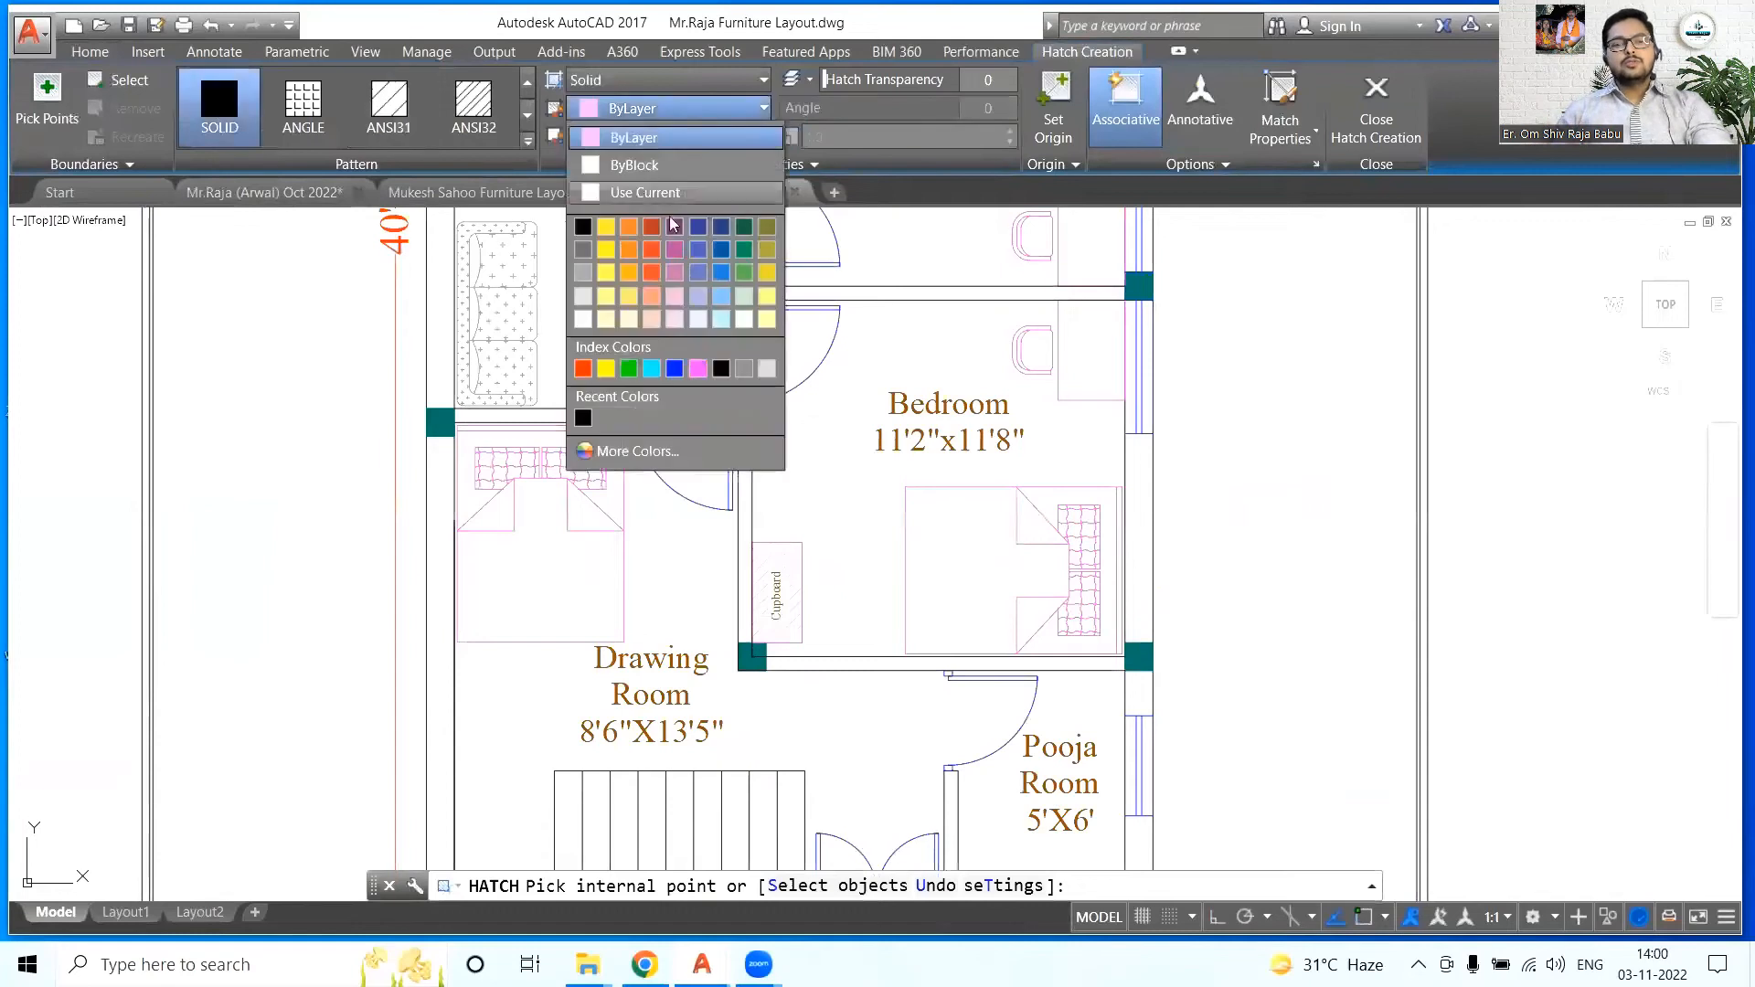
click(766, 368)
click(1146, 520)
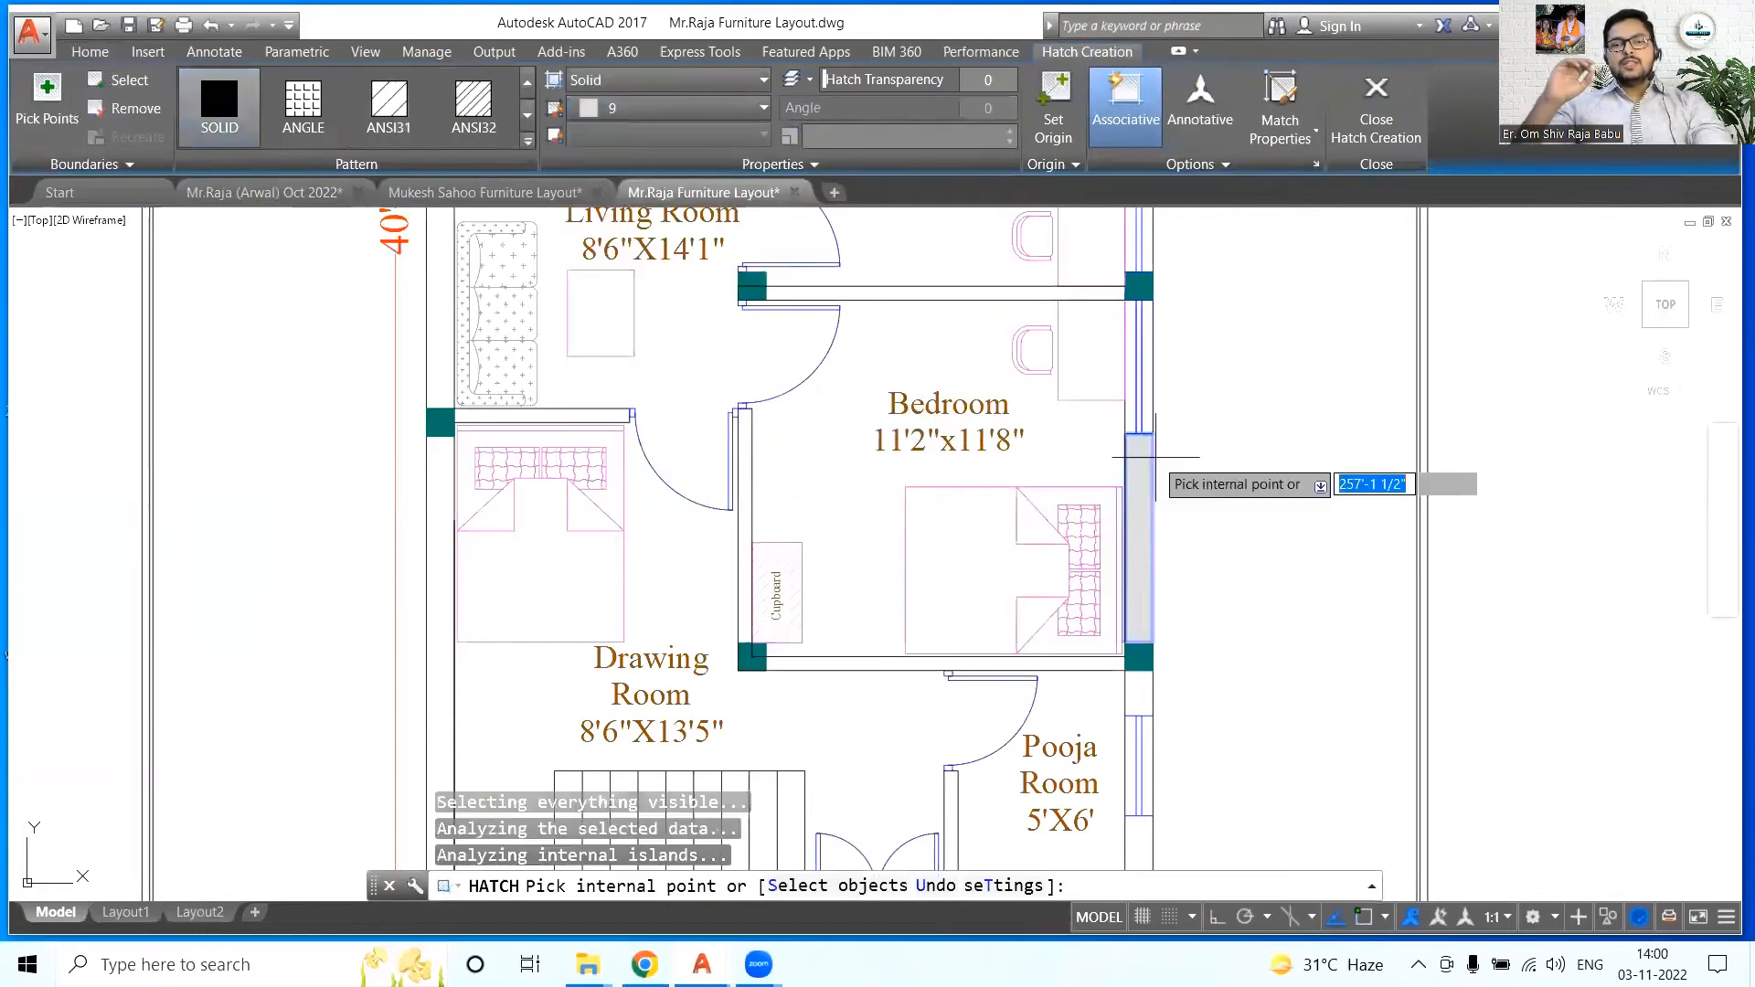
click(438, 563)
click(517, 416)
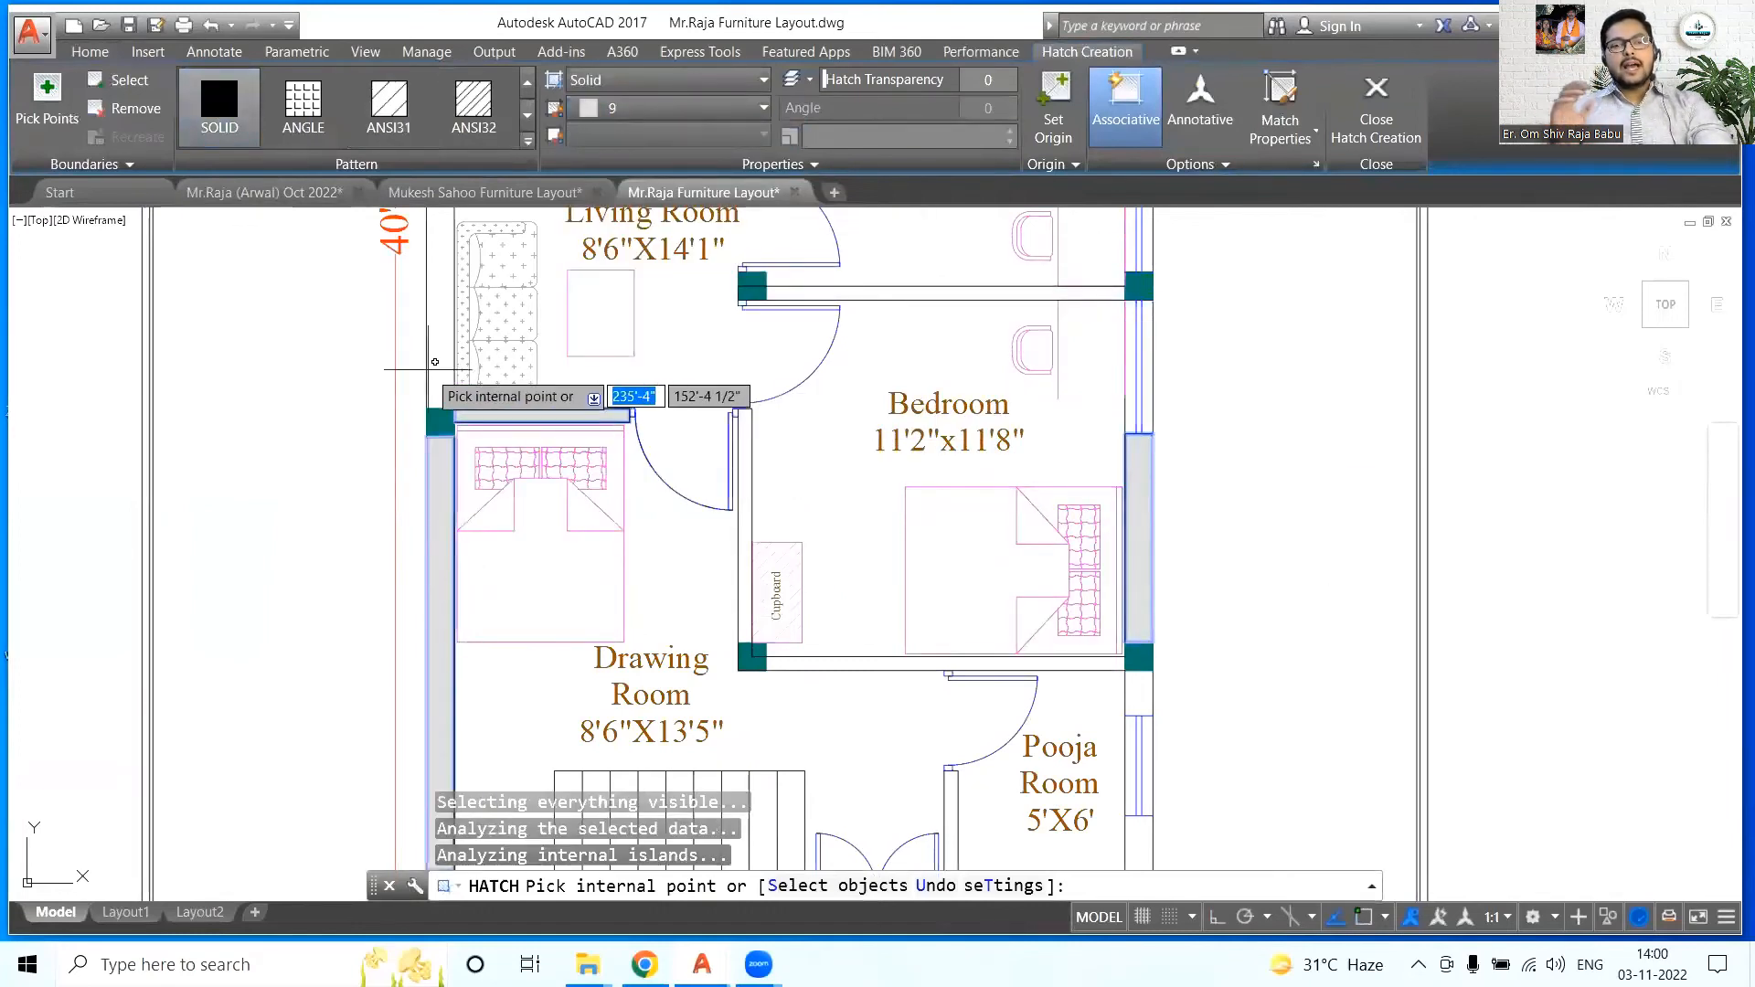
click(854, 293)
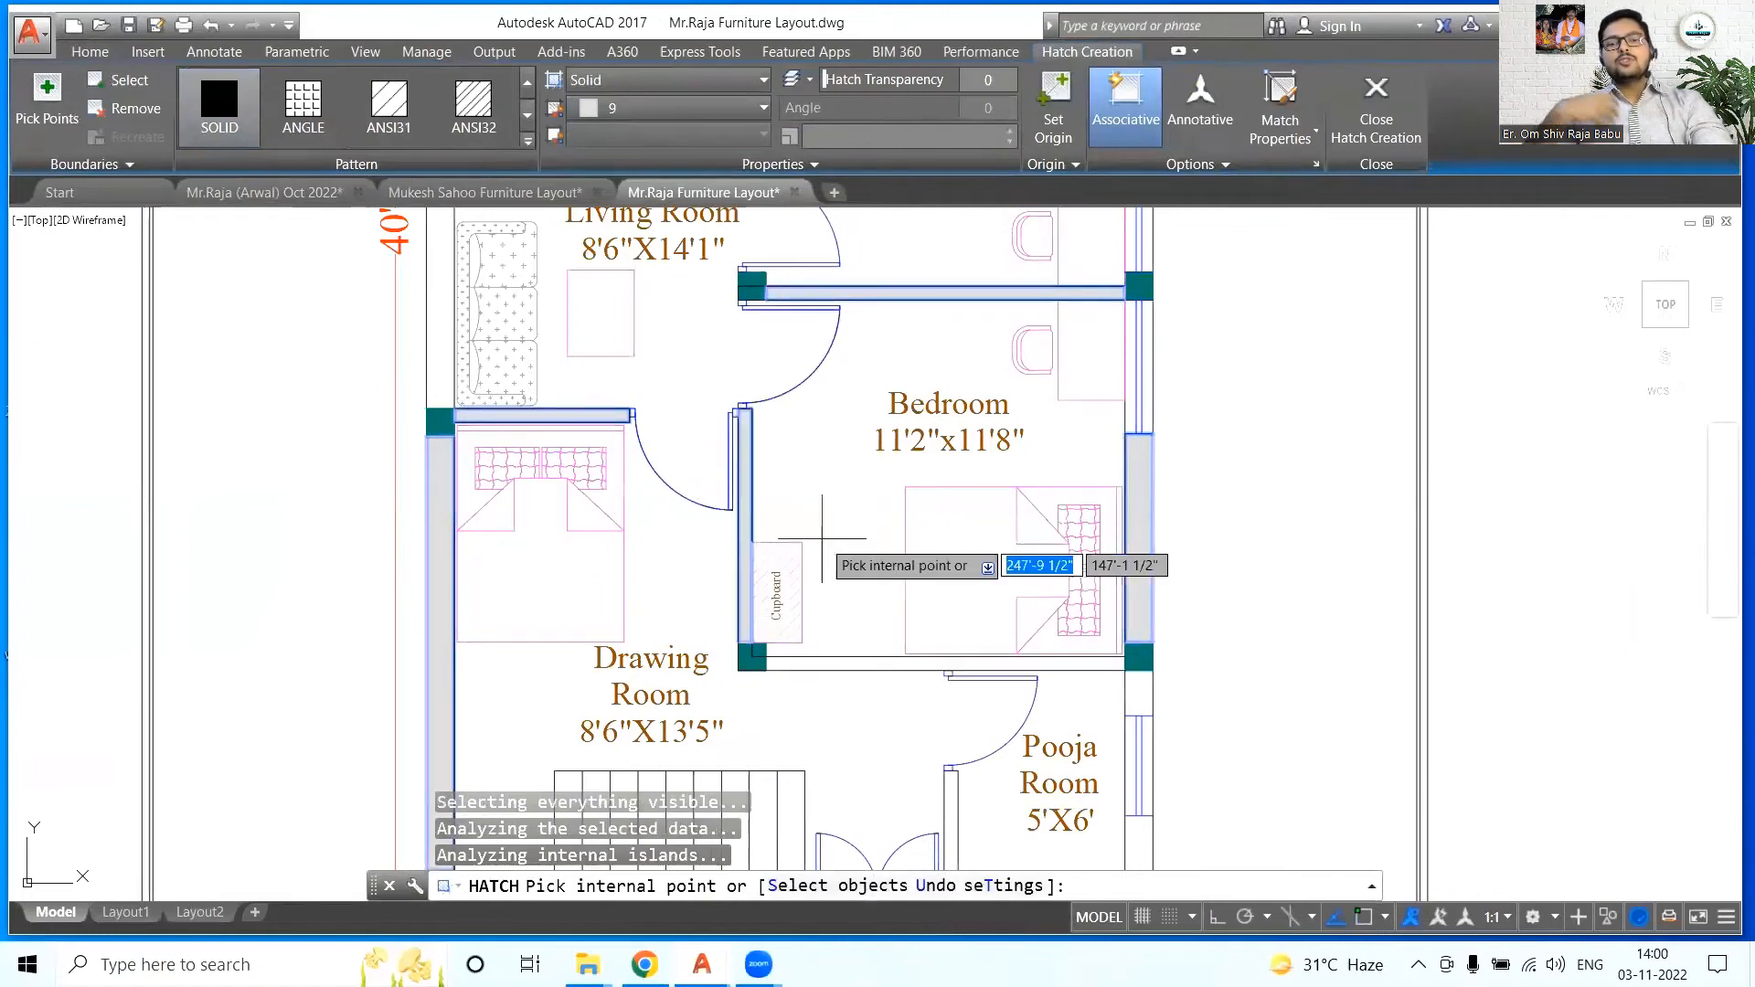
key(ctrl+s)
key(Escape)
key(Escape)
scroll(905, 526, down, 5)
- Close the two other open drawings without saving their changes and return to the furniture layout
click(597, 192)
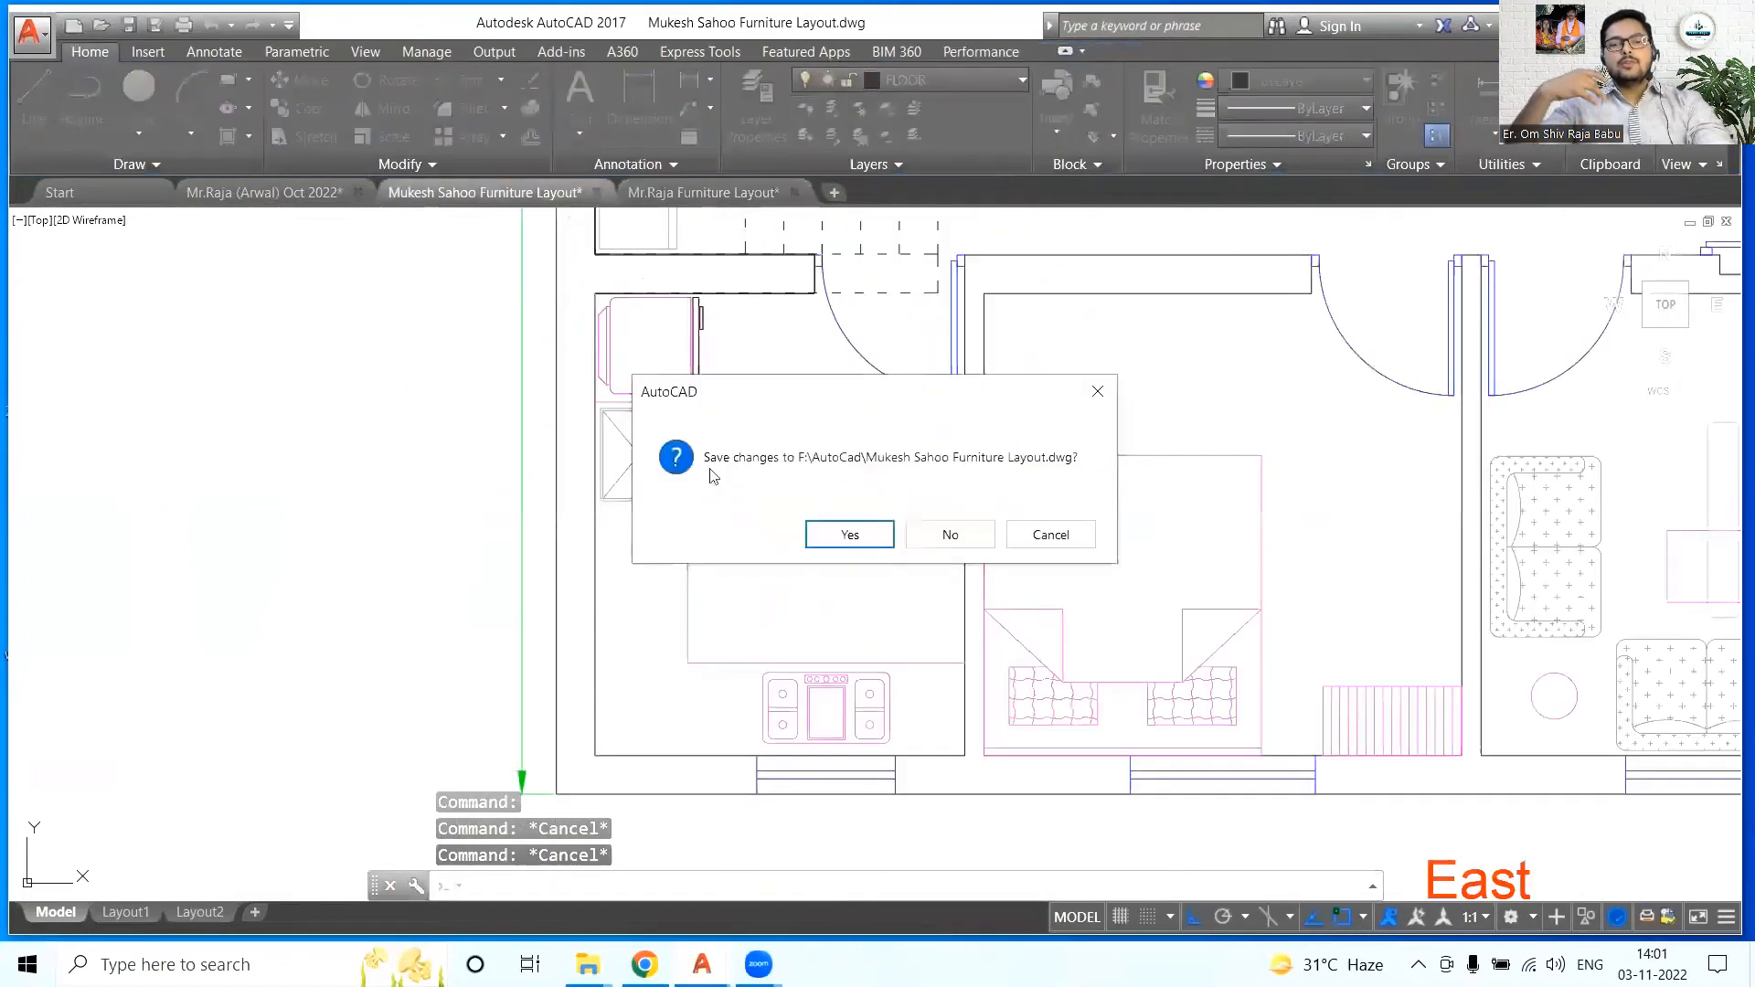
click(950, 534)
click(359, 192)
click(951, 534)
click(701, 965)
click(807, 790)
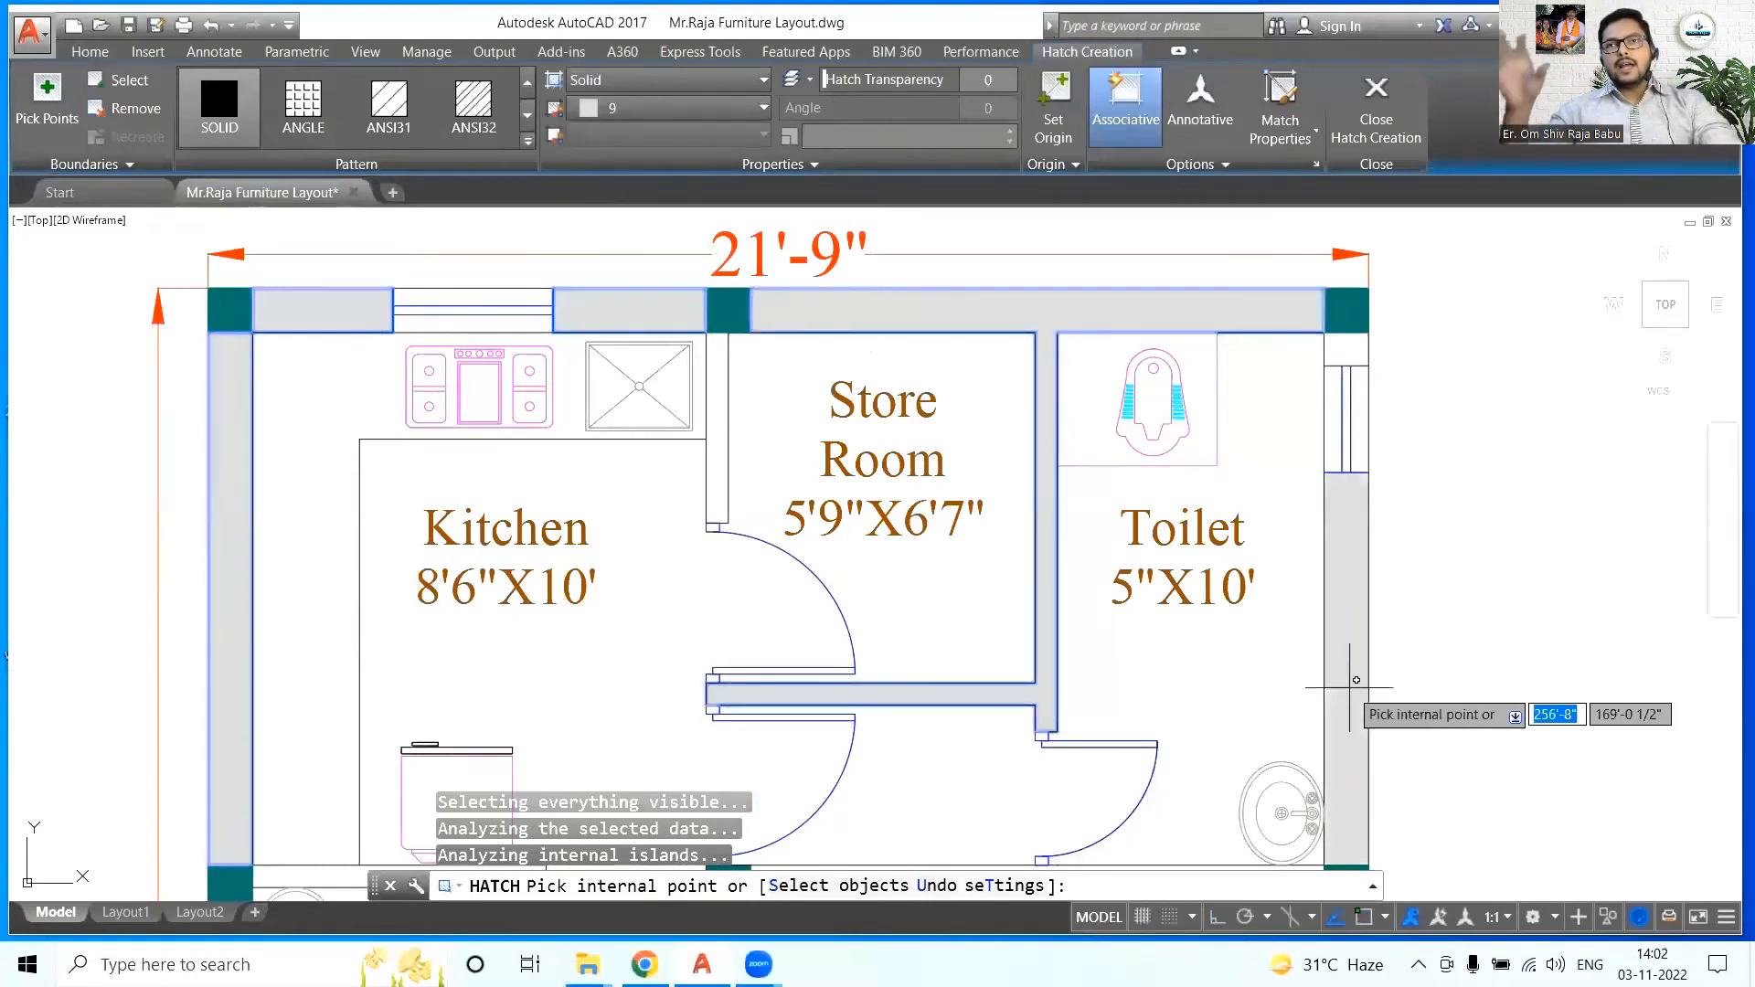
- Save the drawing and fill the Kitchen–Store Room partition and the adjoining Bedroom walls with the solid colour 9 hatch
key(ctrl+s)
text(h)
key(Return)
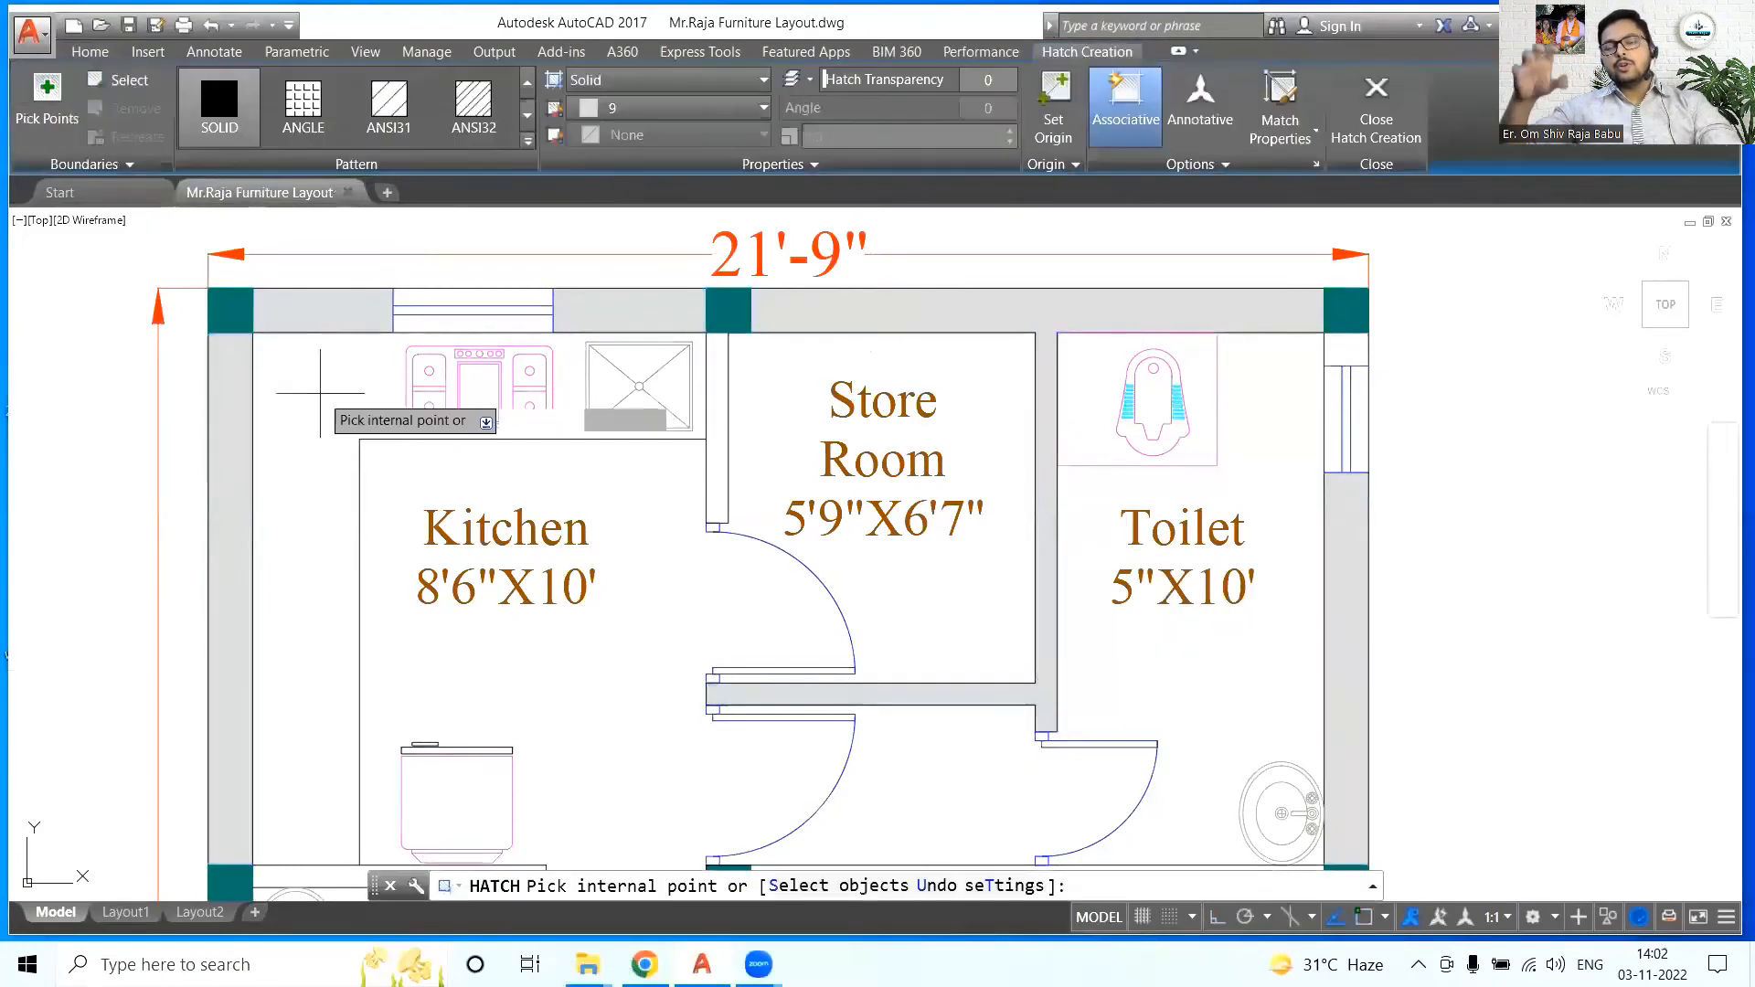
click(720, 365)
scroll(1271, 361, down, 6)
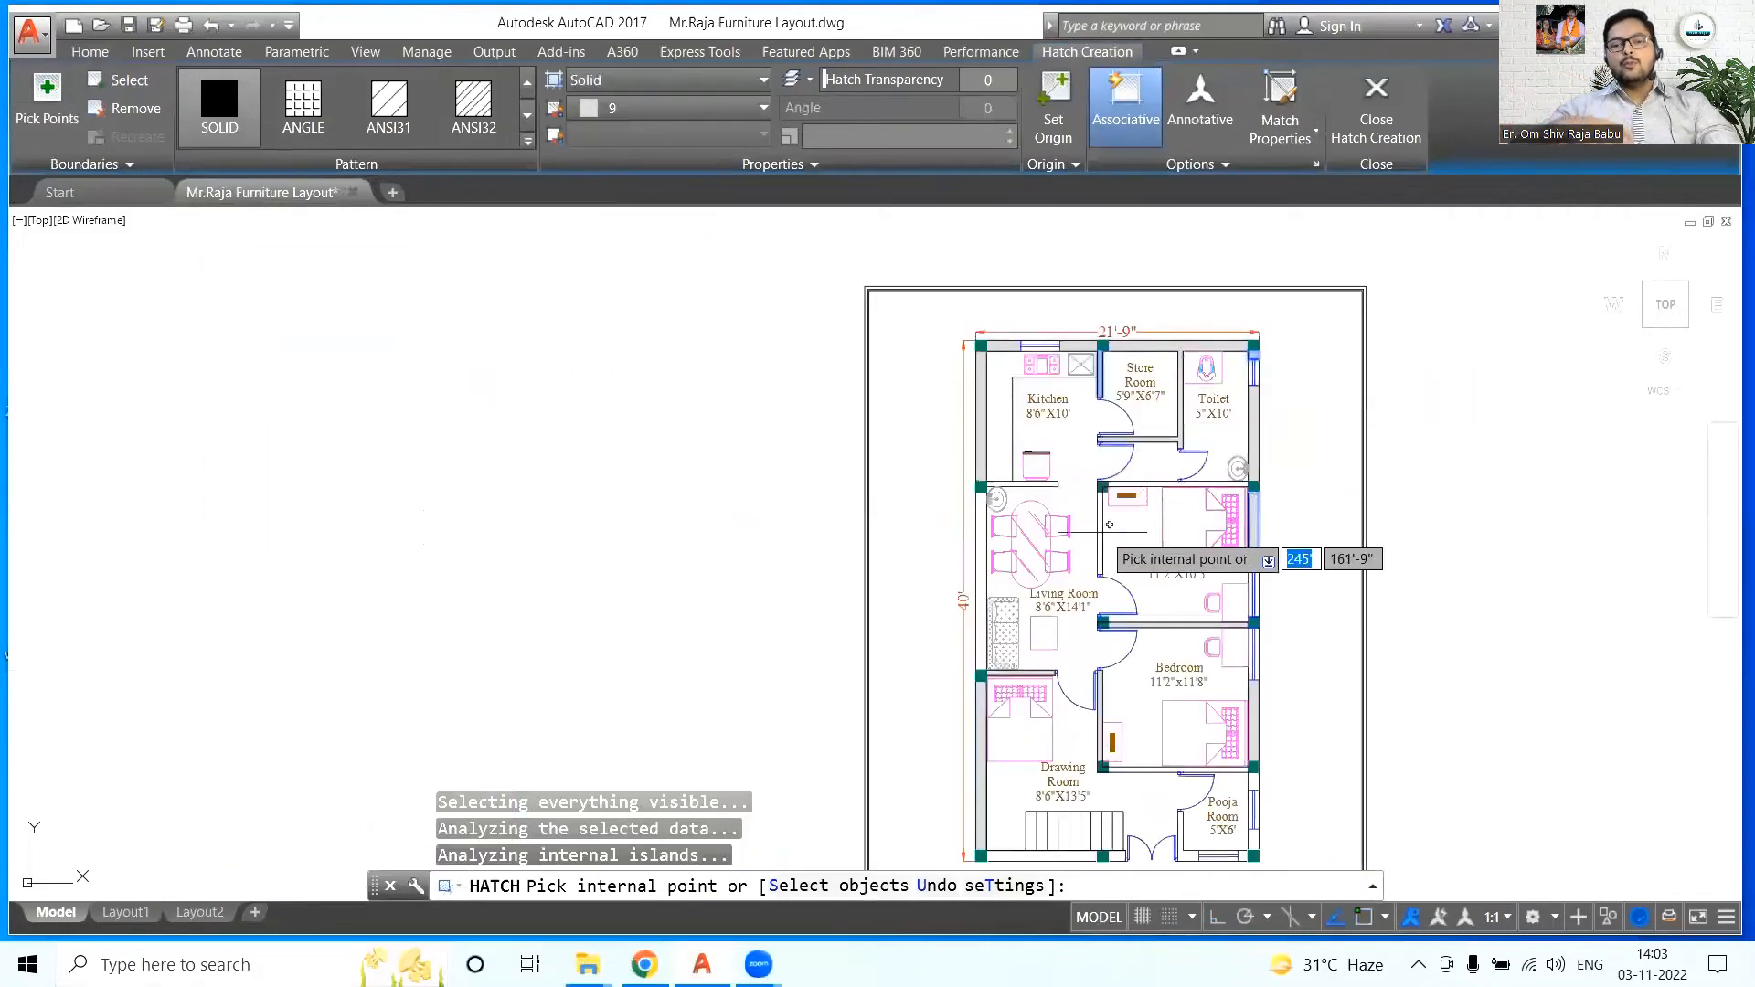
scroll(1109, 526, up, 7)
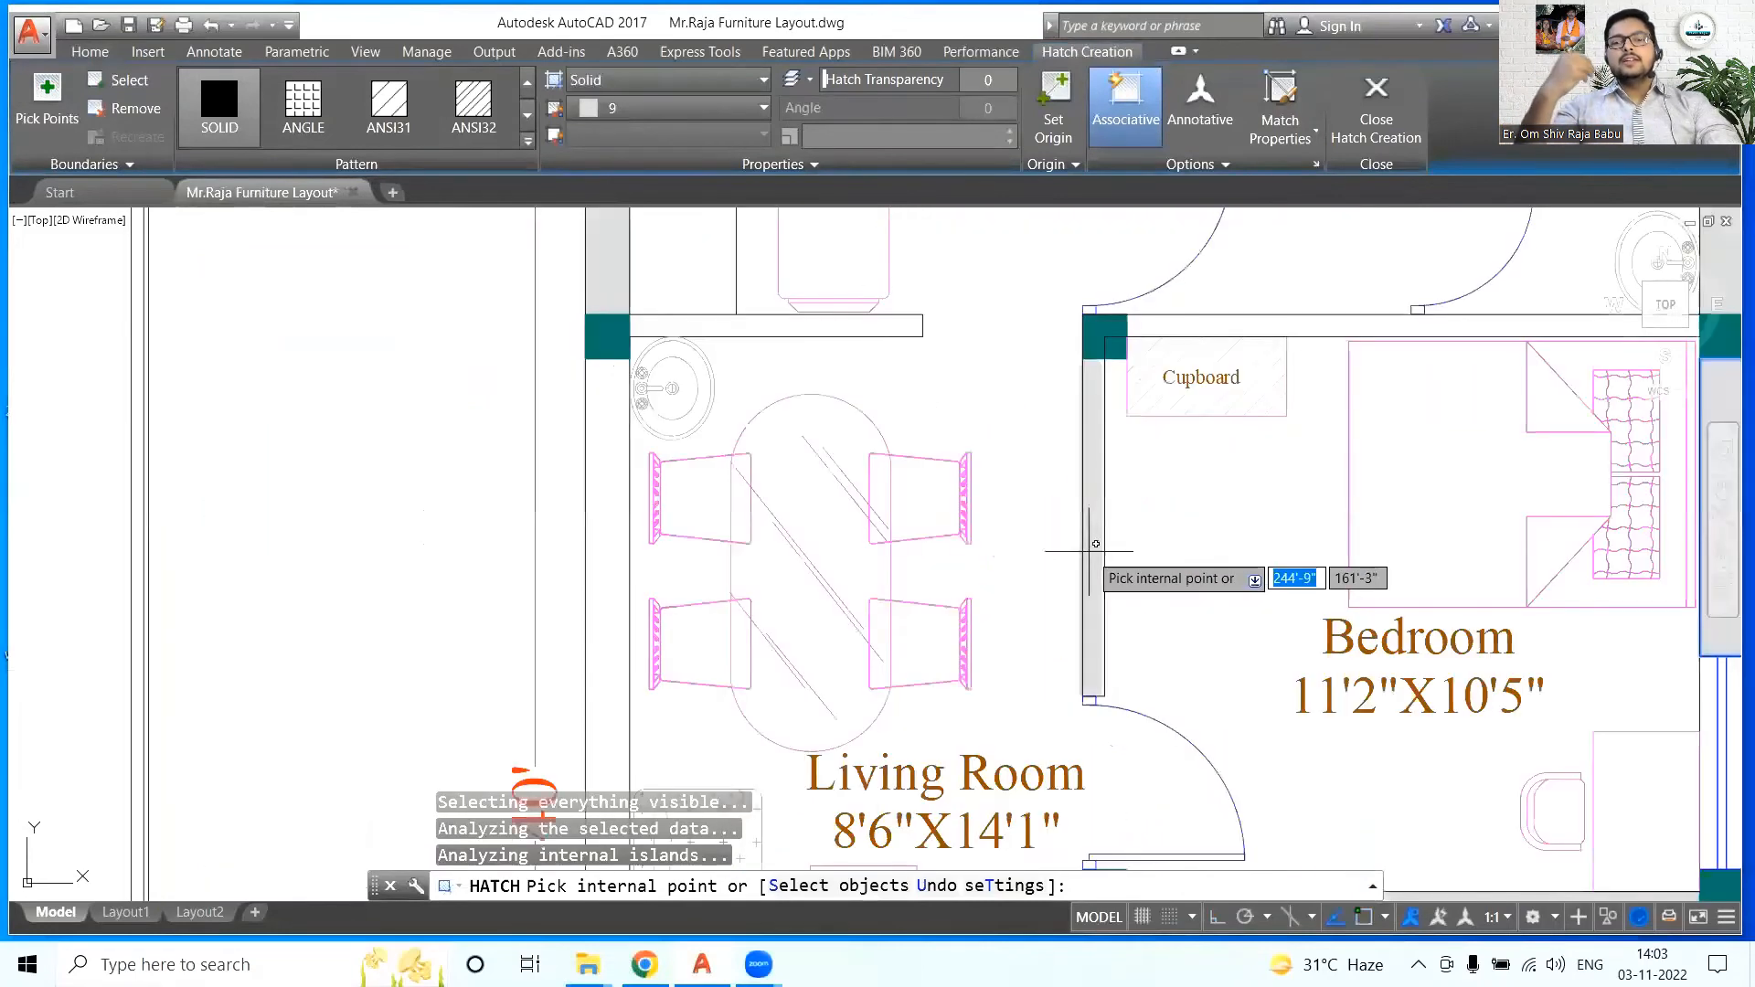
- Fill the Toilet–Bedroom and Kitchen–Living Room walls with the solid colour 9 hatch, and save the drawing
click(1249, 326)
click(607, 565)
key(ctrl+z)
click(832, 325)
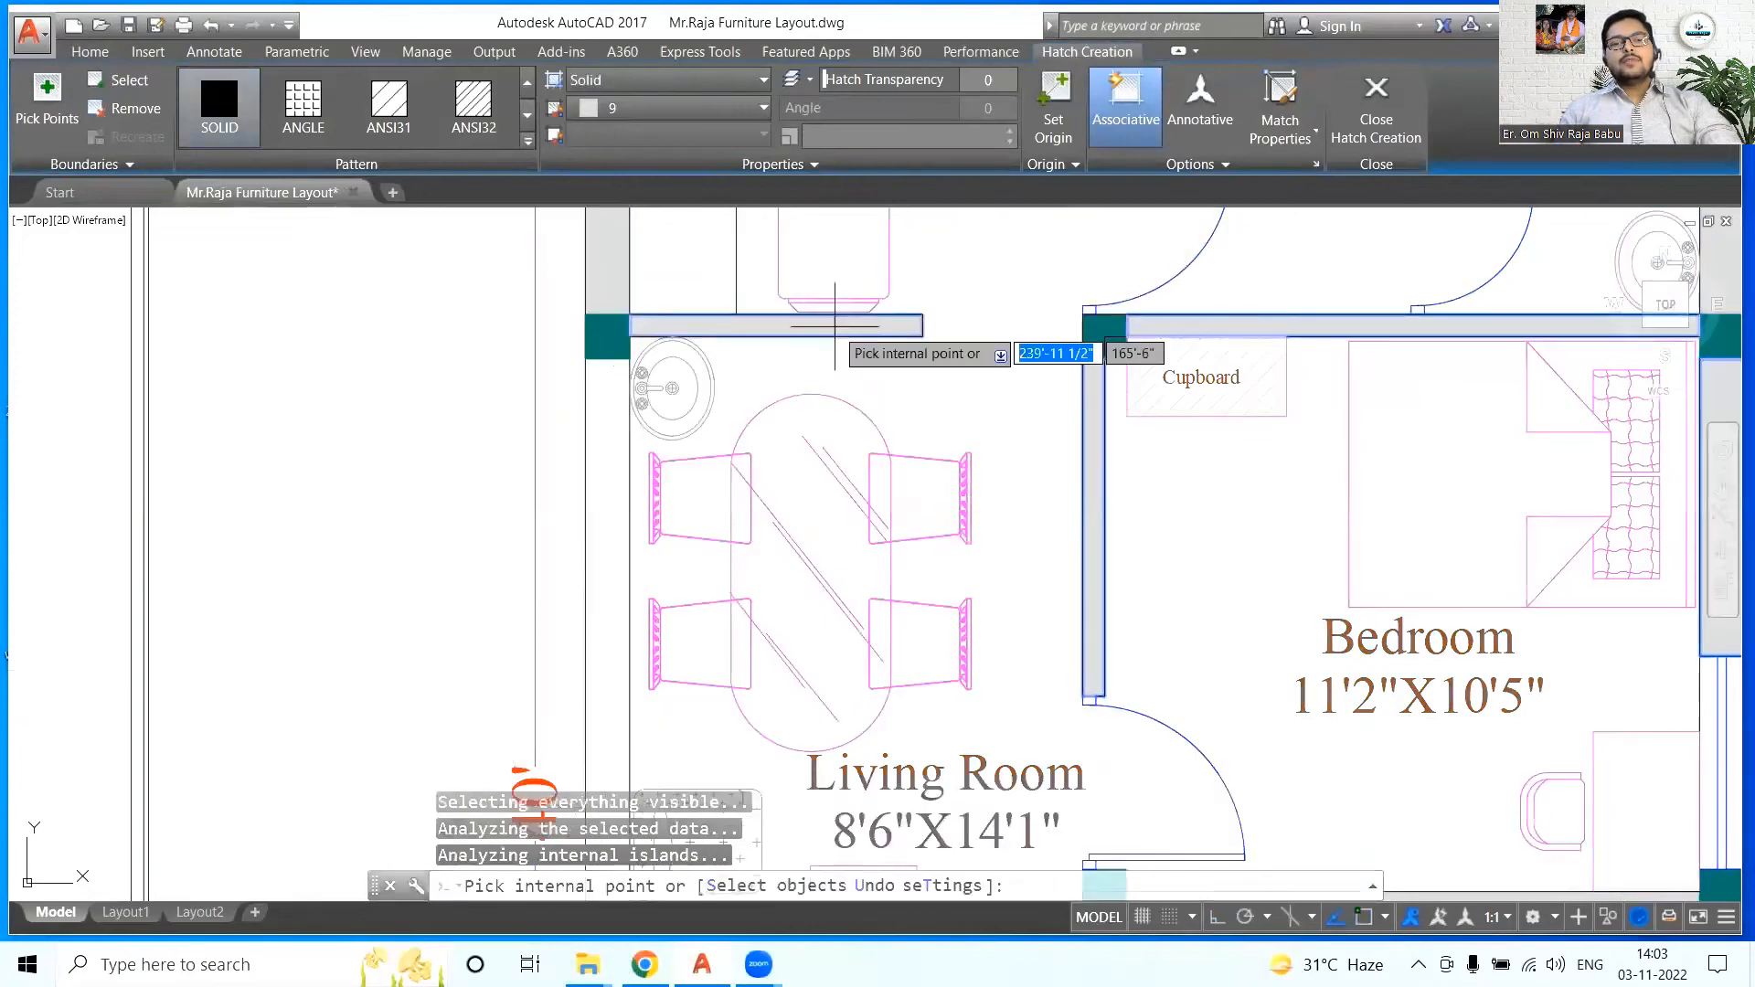
key(Return)
key(ctrl+s)
- Fill the Living Room's outer side wall with the solid colour 9 hatch and save the drawing
scroll(521, 445, down, 4)
scroll(530, 631, up, 2)
click(228, 136)
click(576, 532)
key(ctrl+s)
- Fill the front wall segments and the walls around the Pooja Room with the solid colour 9 hatch, and save
scroll(1005, 475, down, 5)
scroll(1048, 745, up, 3)
scroll(1048, 746, up, 2)
click(226, 138)
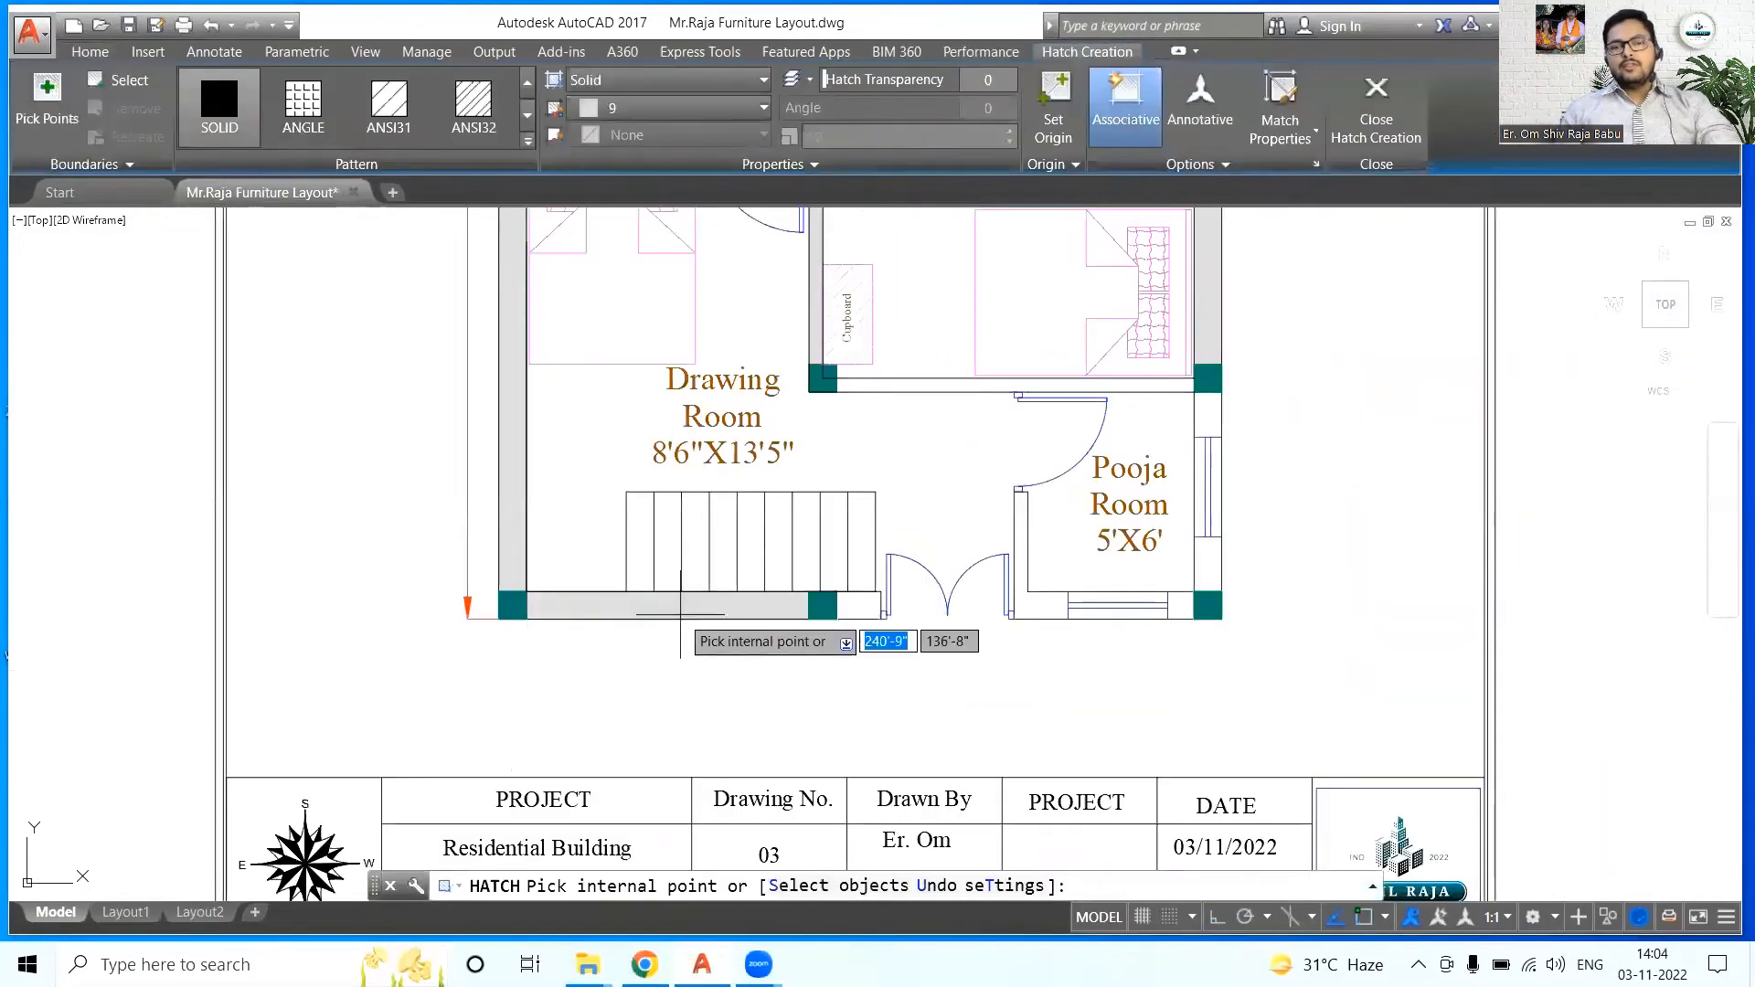
click(679, 610)
click(857, 605)
click(1036, 604)
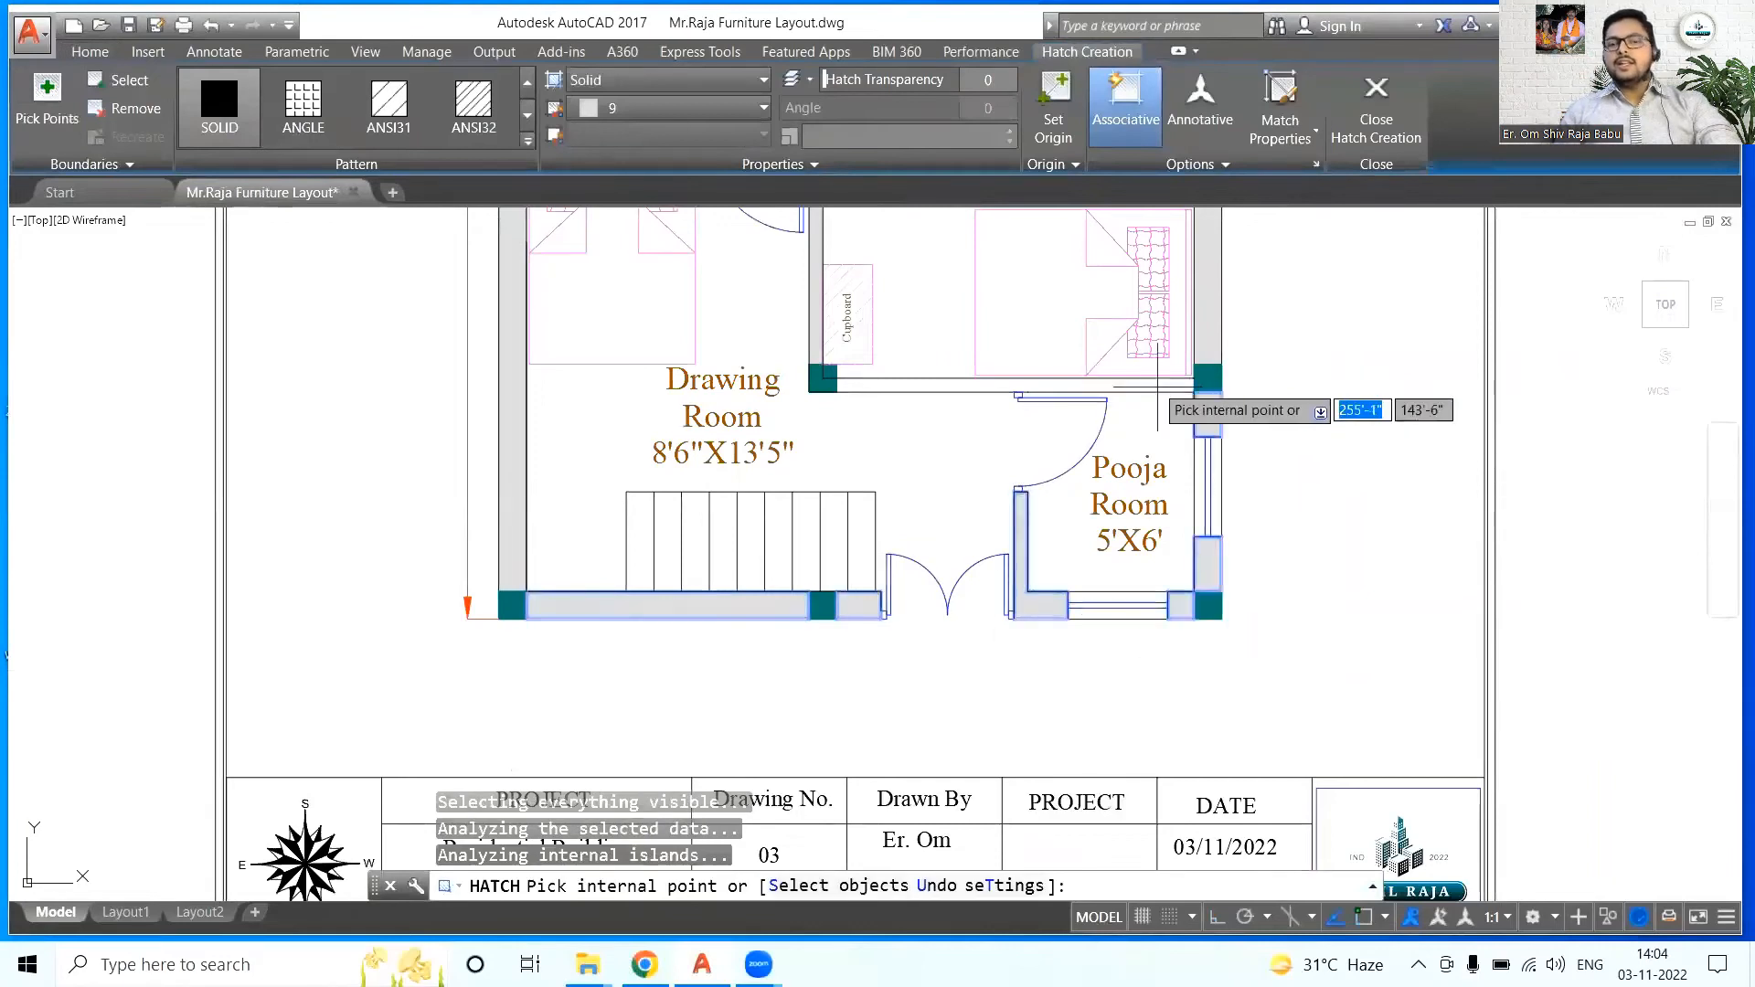
key(ctrl+s)
- Review the whole floor plan to check the wall hatching and furniture arrangement
scroll(956, 687, down, 2)
middle_drag(952, 717, 888, 773)
middle_drag(1170, 500, 1225, 629)
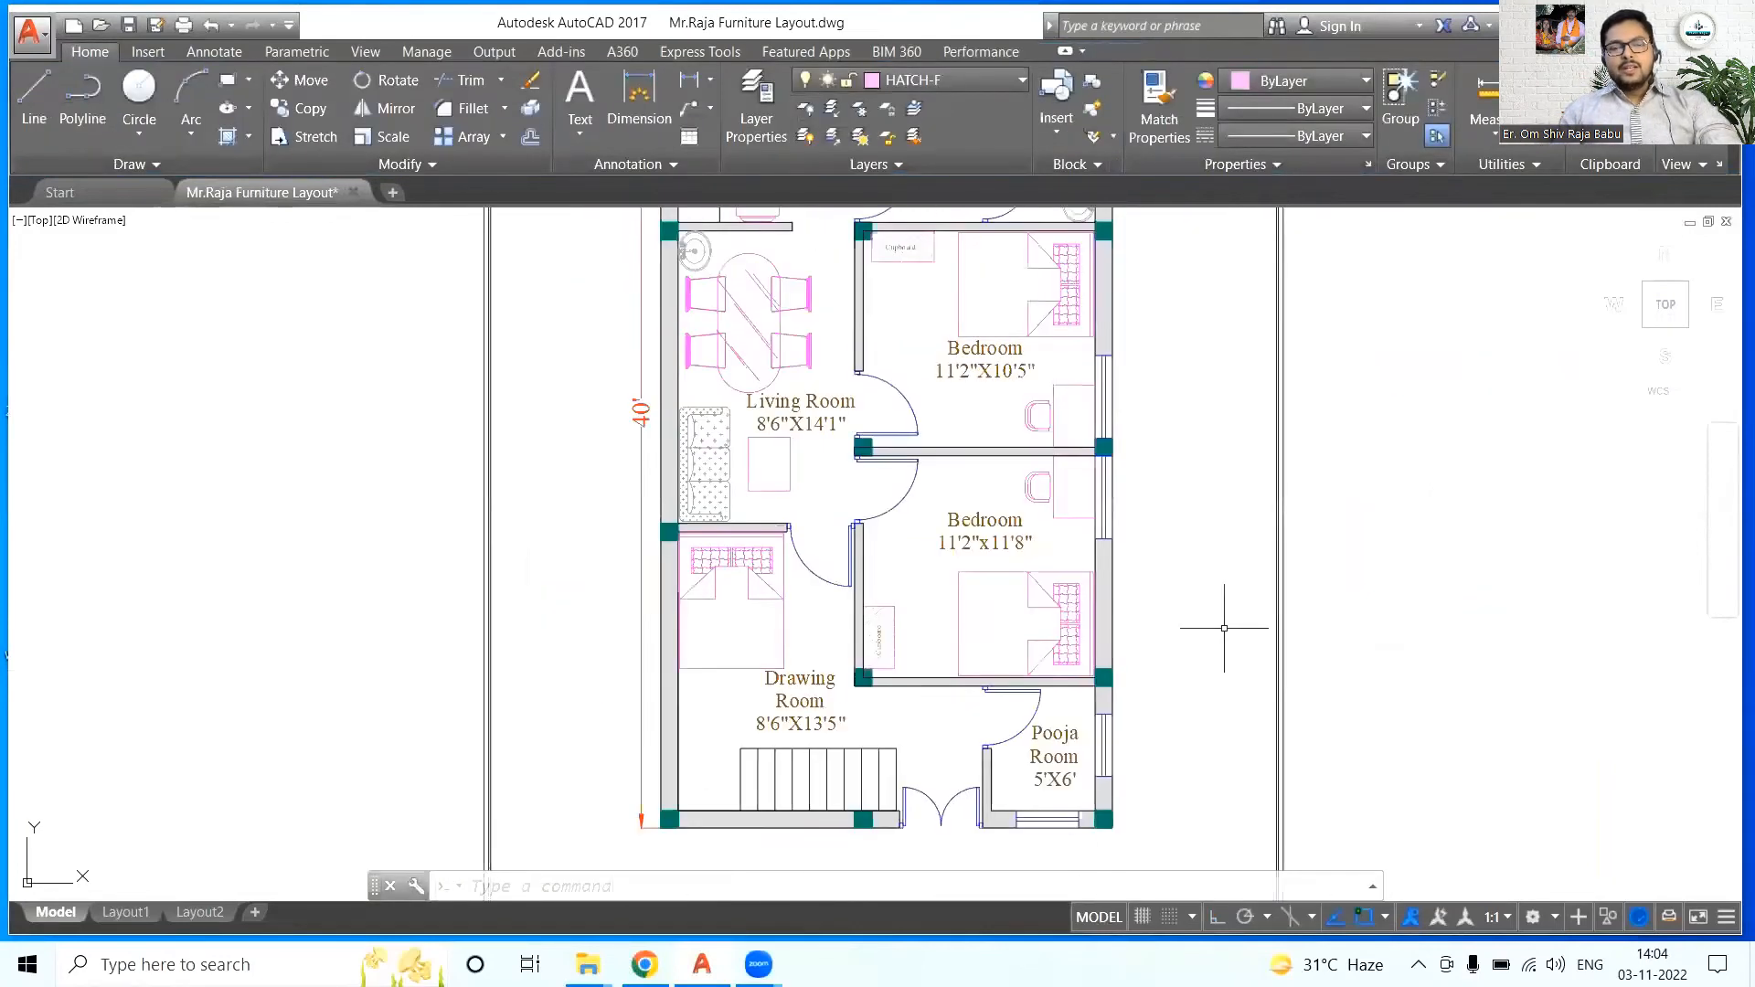
middle_drag(1173, 564, 1183, 837)
scroll(1173, 548, down, 2)
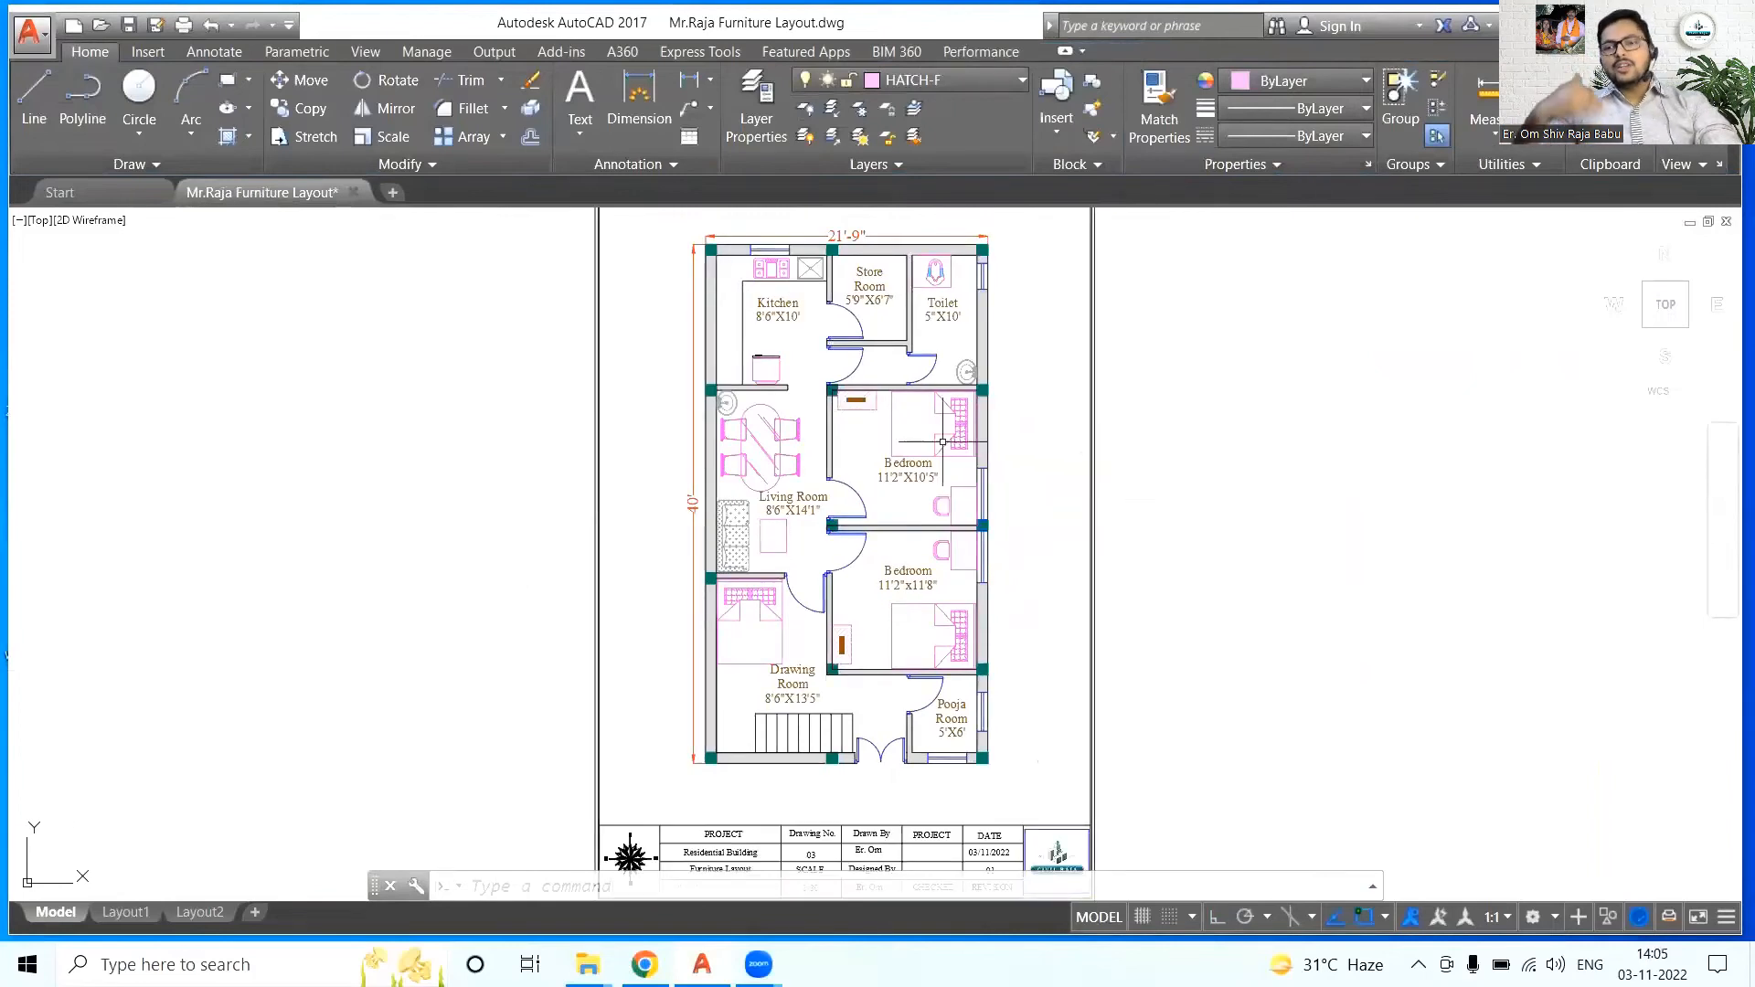
scroll(730, 332, up, 2)
scroll(725, 463, down, 2)
- Check the Kitchen counter near the refrigerator with the dimension tool, without placing a dimension
scroll(725, 463, up, 6)
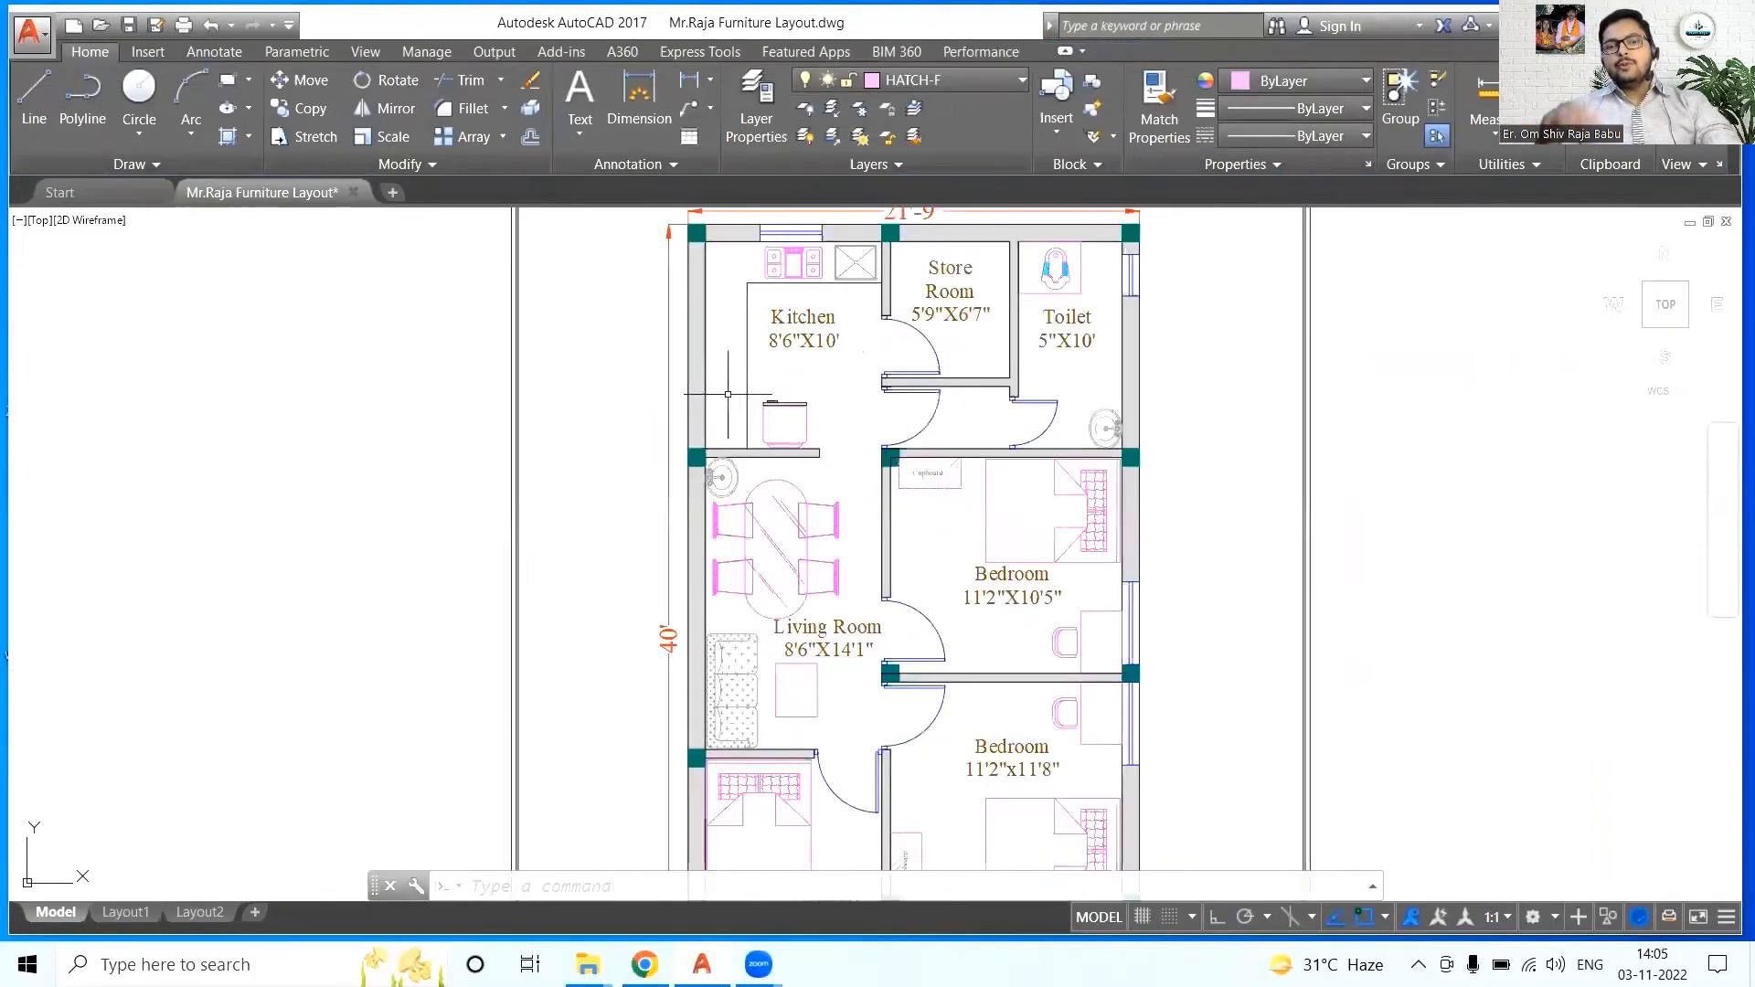
text(dim)
key(Return)
click(776, 447)
key(Escape)
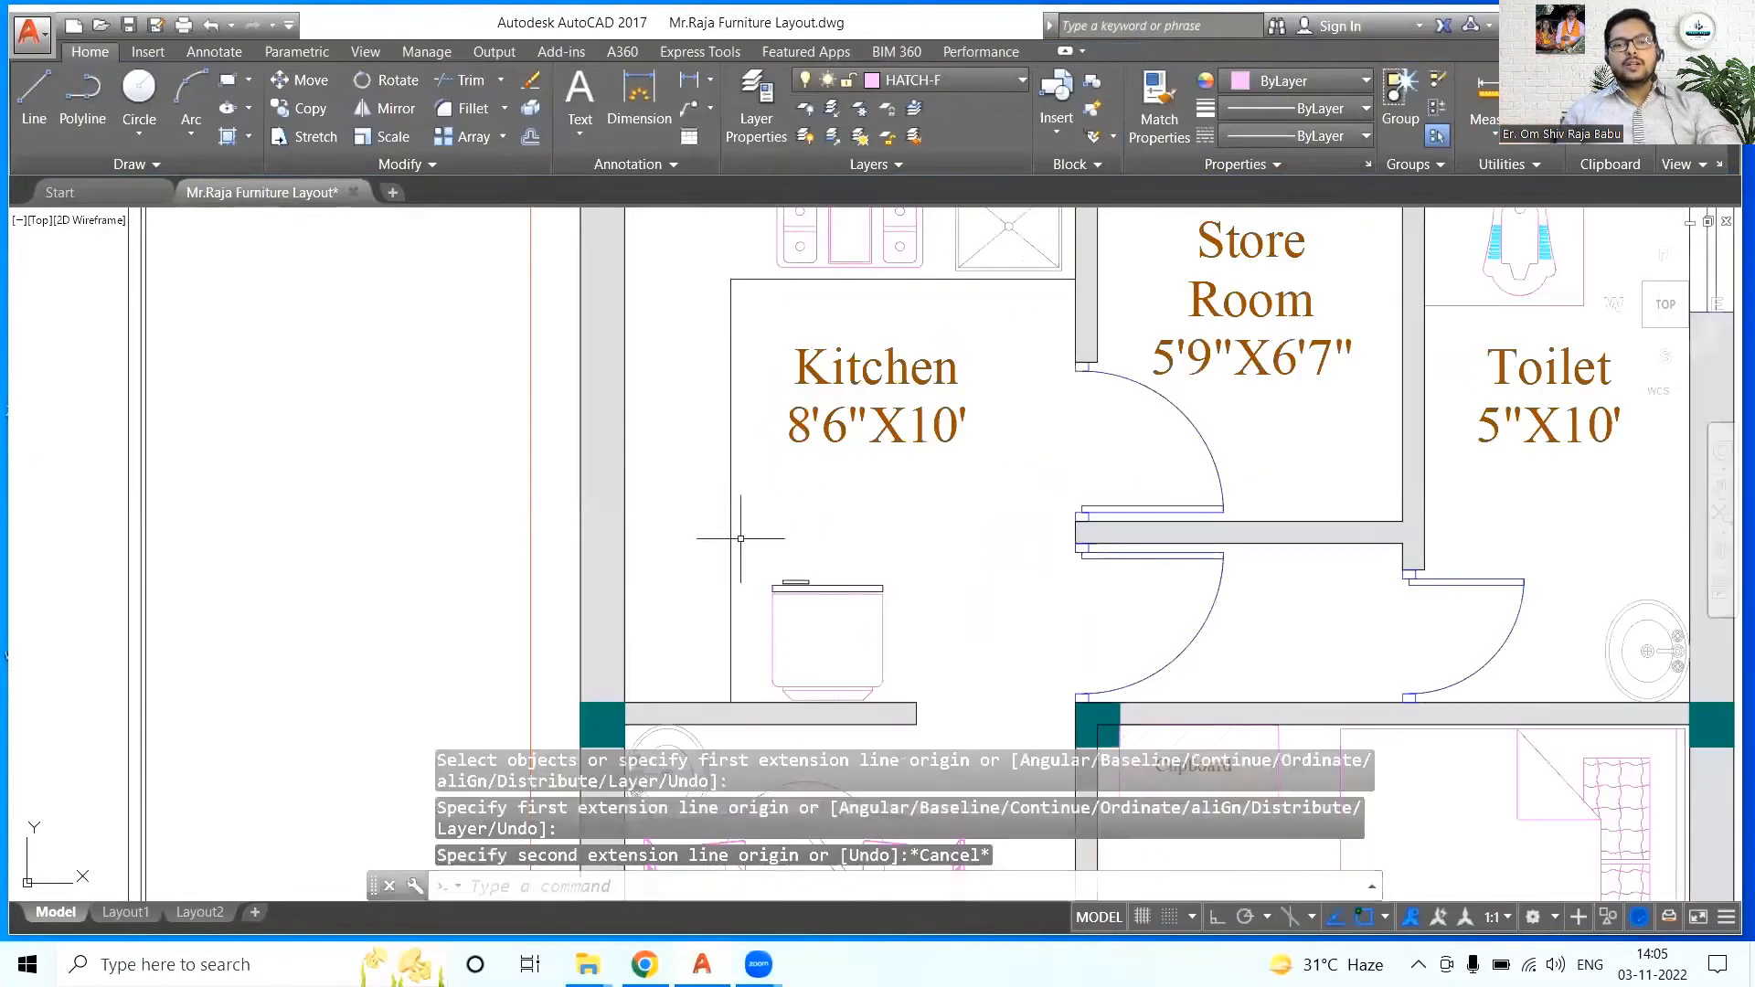
- Shorten the Kitchen counter's front edge line by about 2'-7 1/2" at the end near the refrigerator
click(732, 558)
scroll(722, 688, up, 2)
click(736, 710)
click(1215, 923)
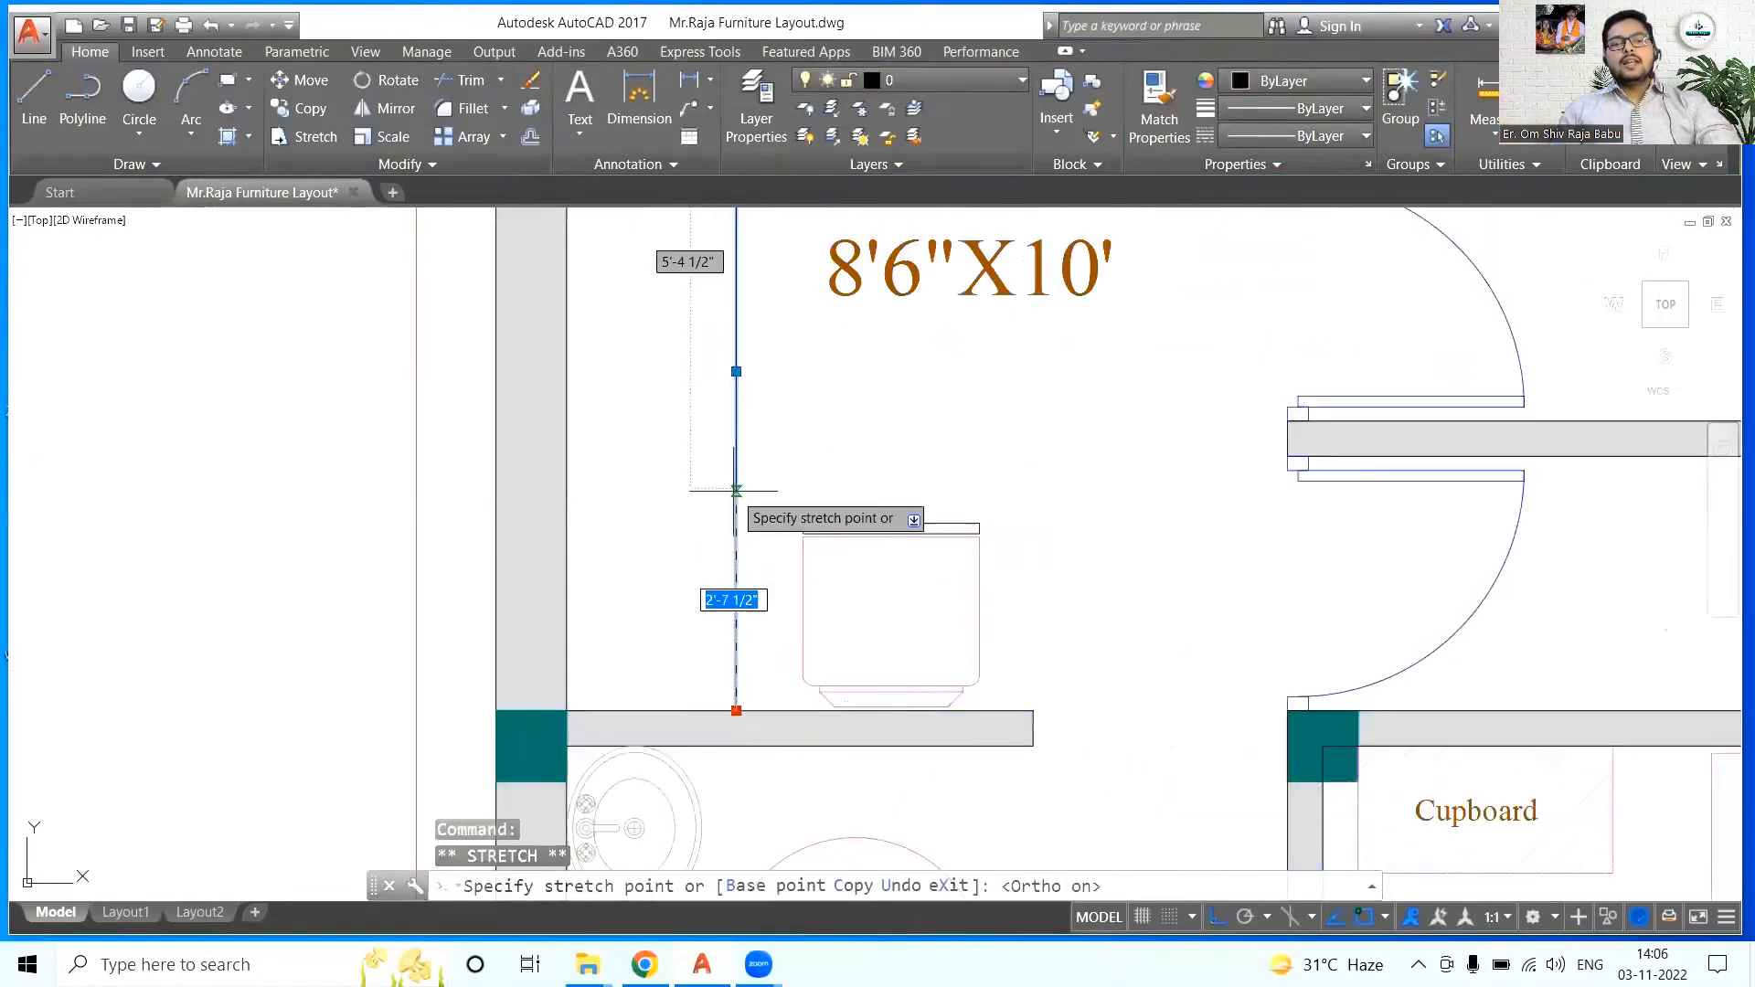
click(737, 489)
key(Escape)
- Rotate the refrigerator a quarter turn clockwise and move it into the Kitchen corner between the outer wall and the Living Room wall
click(935, 534)
click(388, 83)
click(891, 706)
click(1071, 672)
click(301, 84)
click(1185, 804)
click(1184, 713)
click(1063, 607)
click(302, 84)
click(1216, 447)
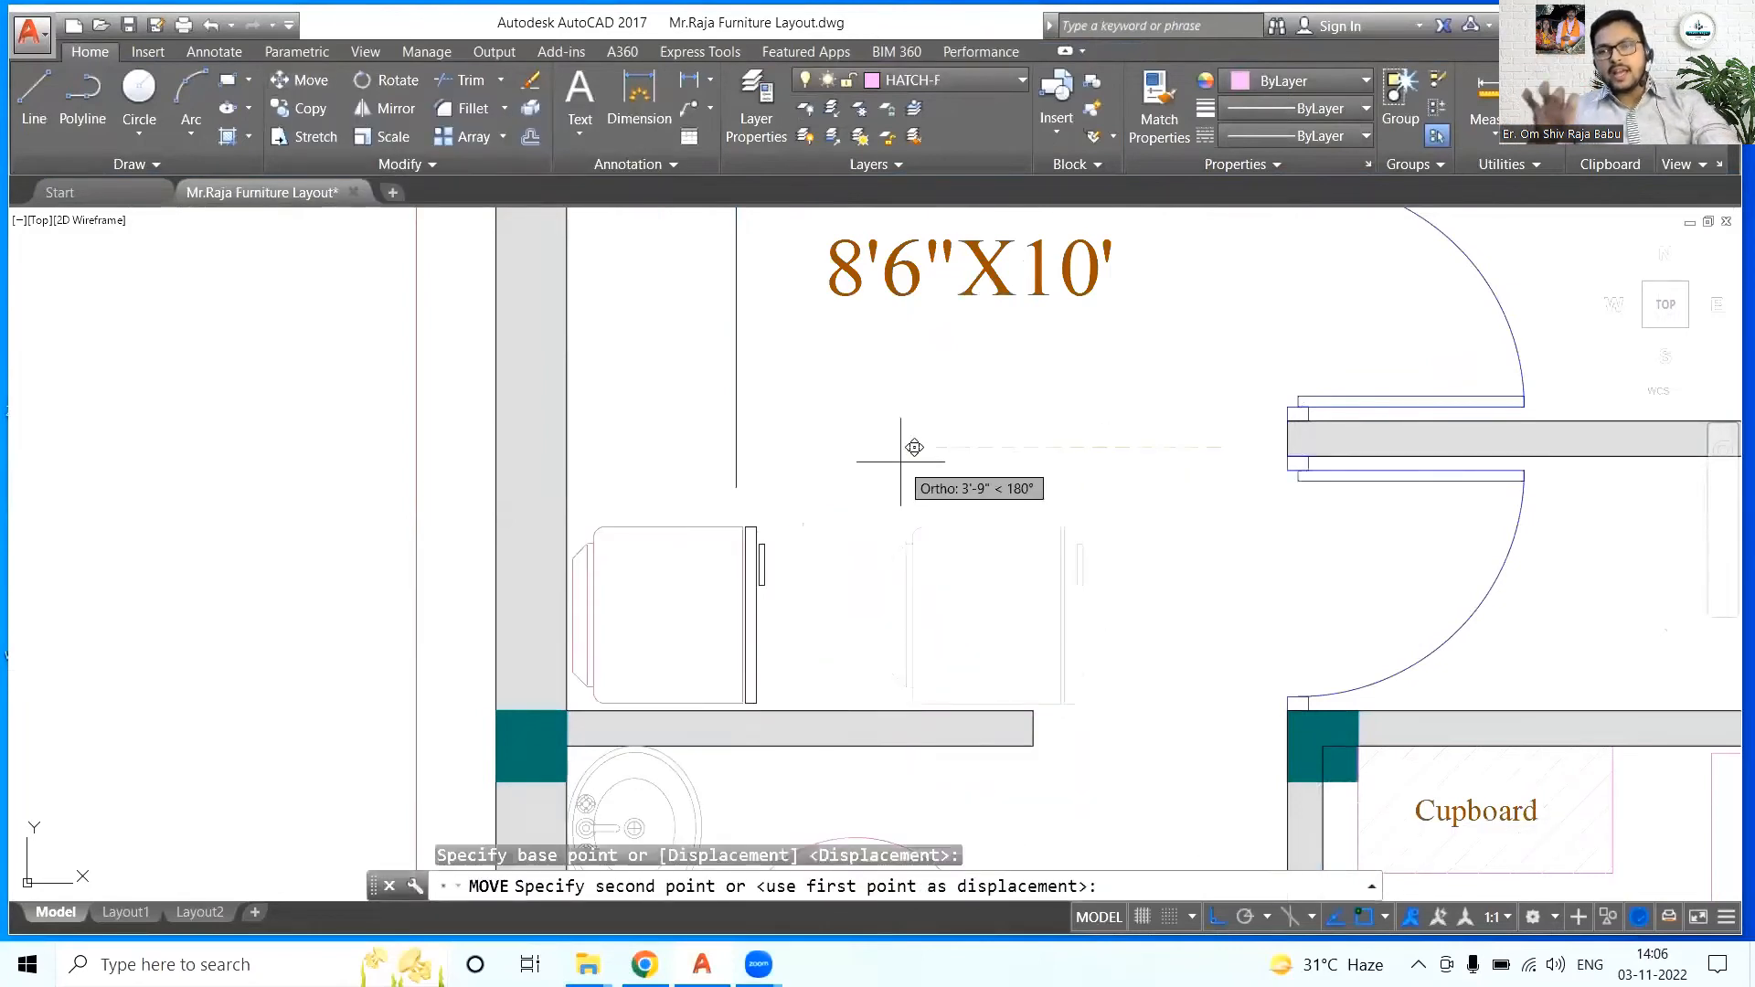
click(900, 462)
- Close the end of the Kitchen counter above the refrigerator with a horizontal line from its front edge to the outer wall
click(733, 430)
click(900, 82)
click(893, 108)
click(735, 430)
scroll(658, 484, up, 2)
click(34, 96)
click(781, 489)
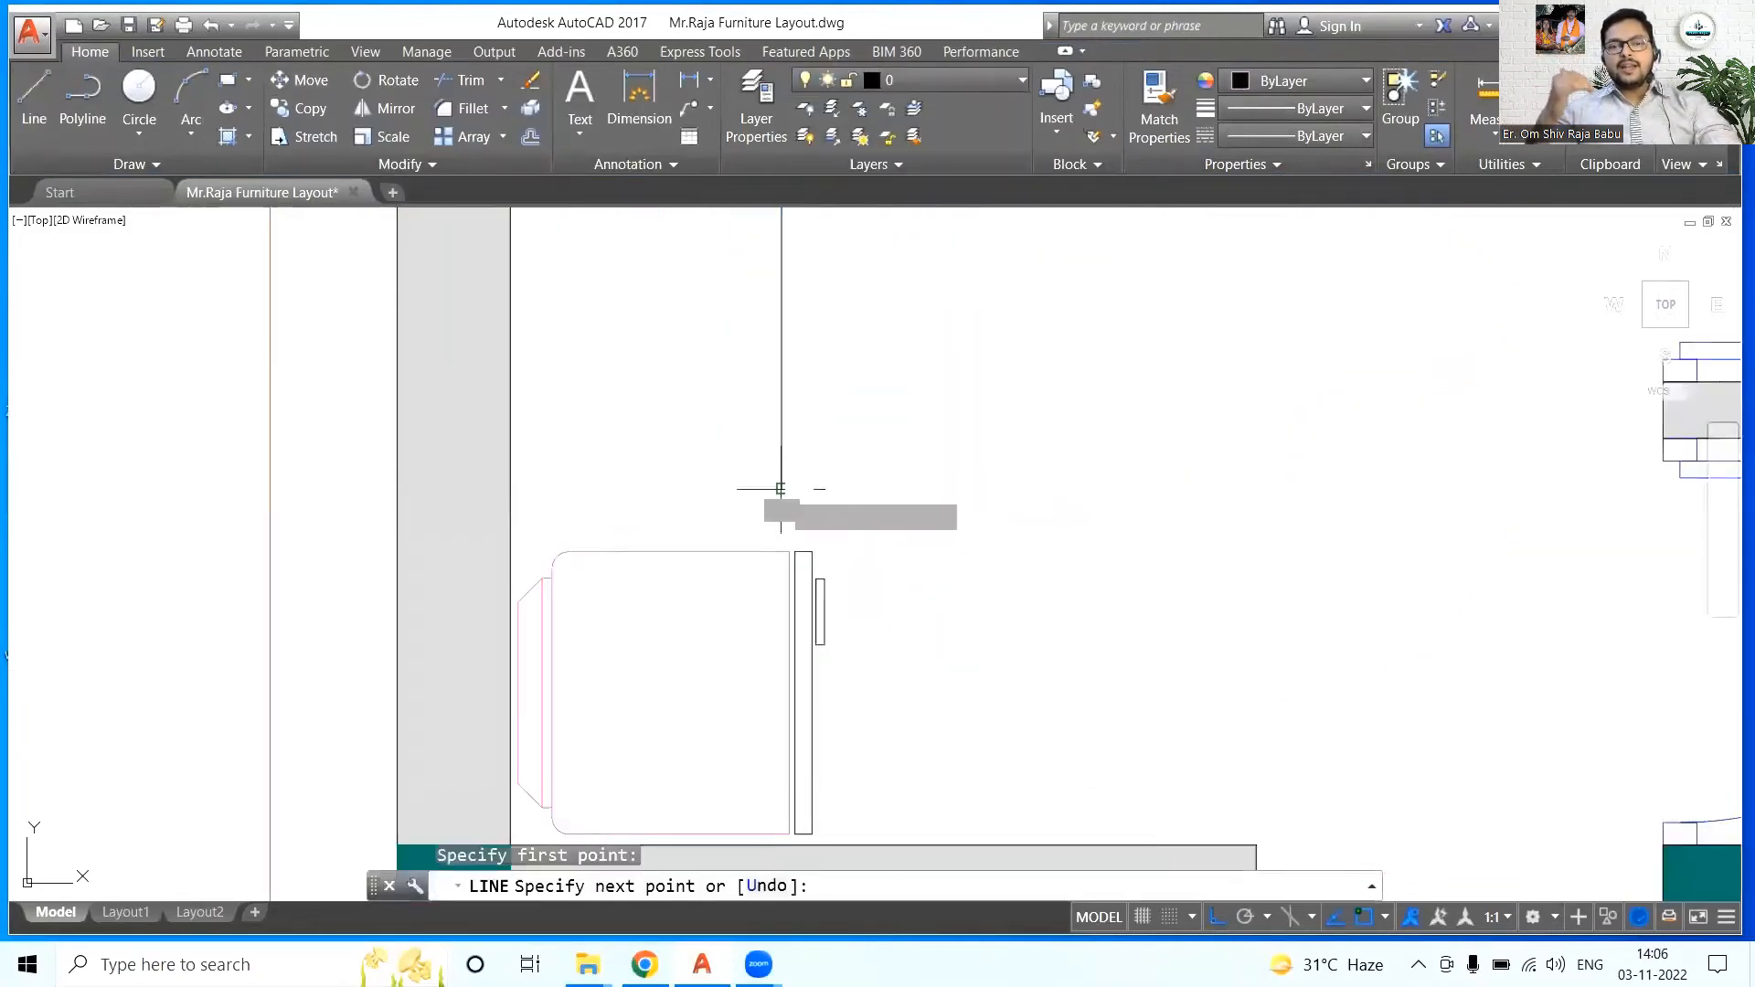
click(509, 489)
key(Escape)
- Move the Drawing Room label slightly down, away from the bed and towards the stairs
scroll(913, 562, down, 6)
scroll(778, 518, up, 4)
scroll(778, 518, down, 4)
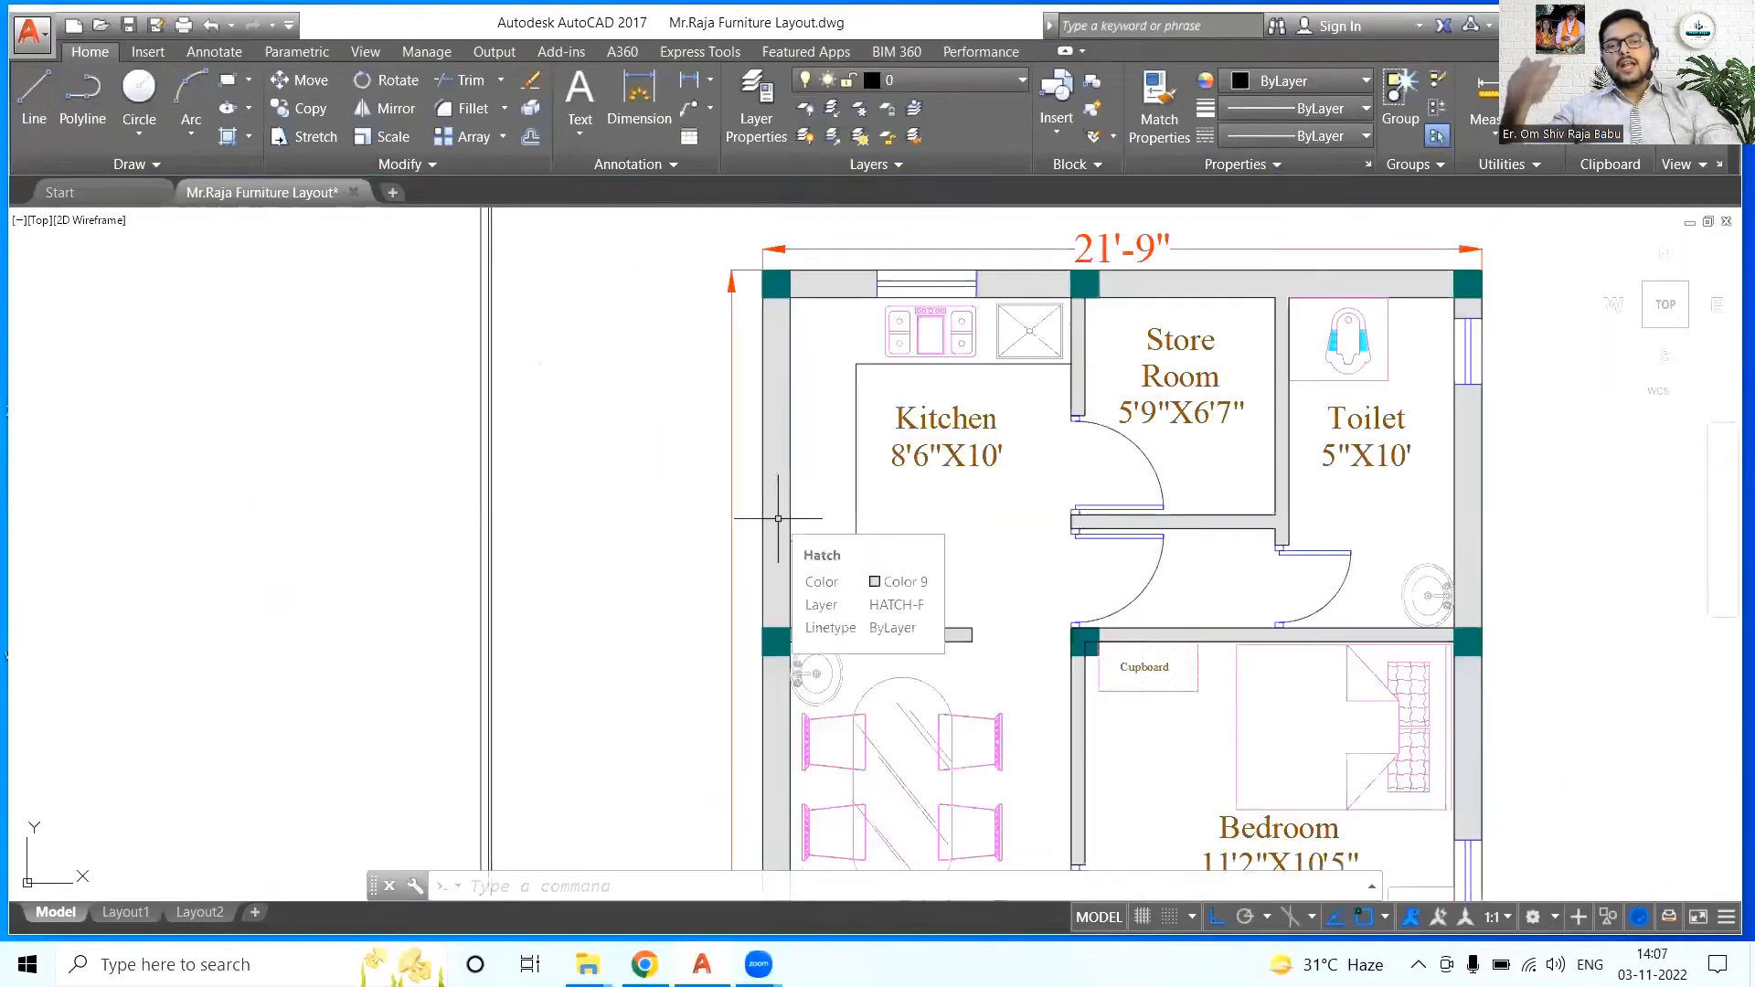
middle_drag(778, 518, 624, 245)
scroll(552, 599, down, 4)
middle_drag(804, 627, 902, 334)
scroll(732, 568, up, 4)
click(880, 614)
click(302, 84)
click(730, 616)
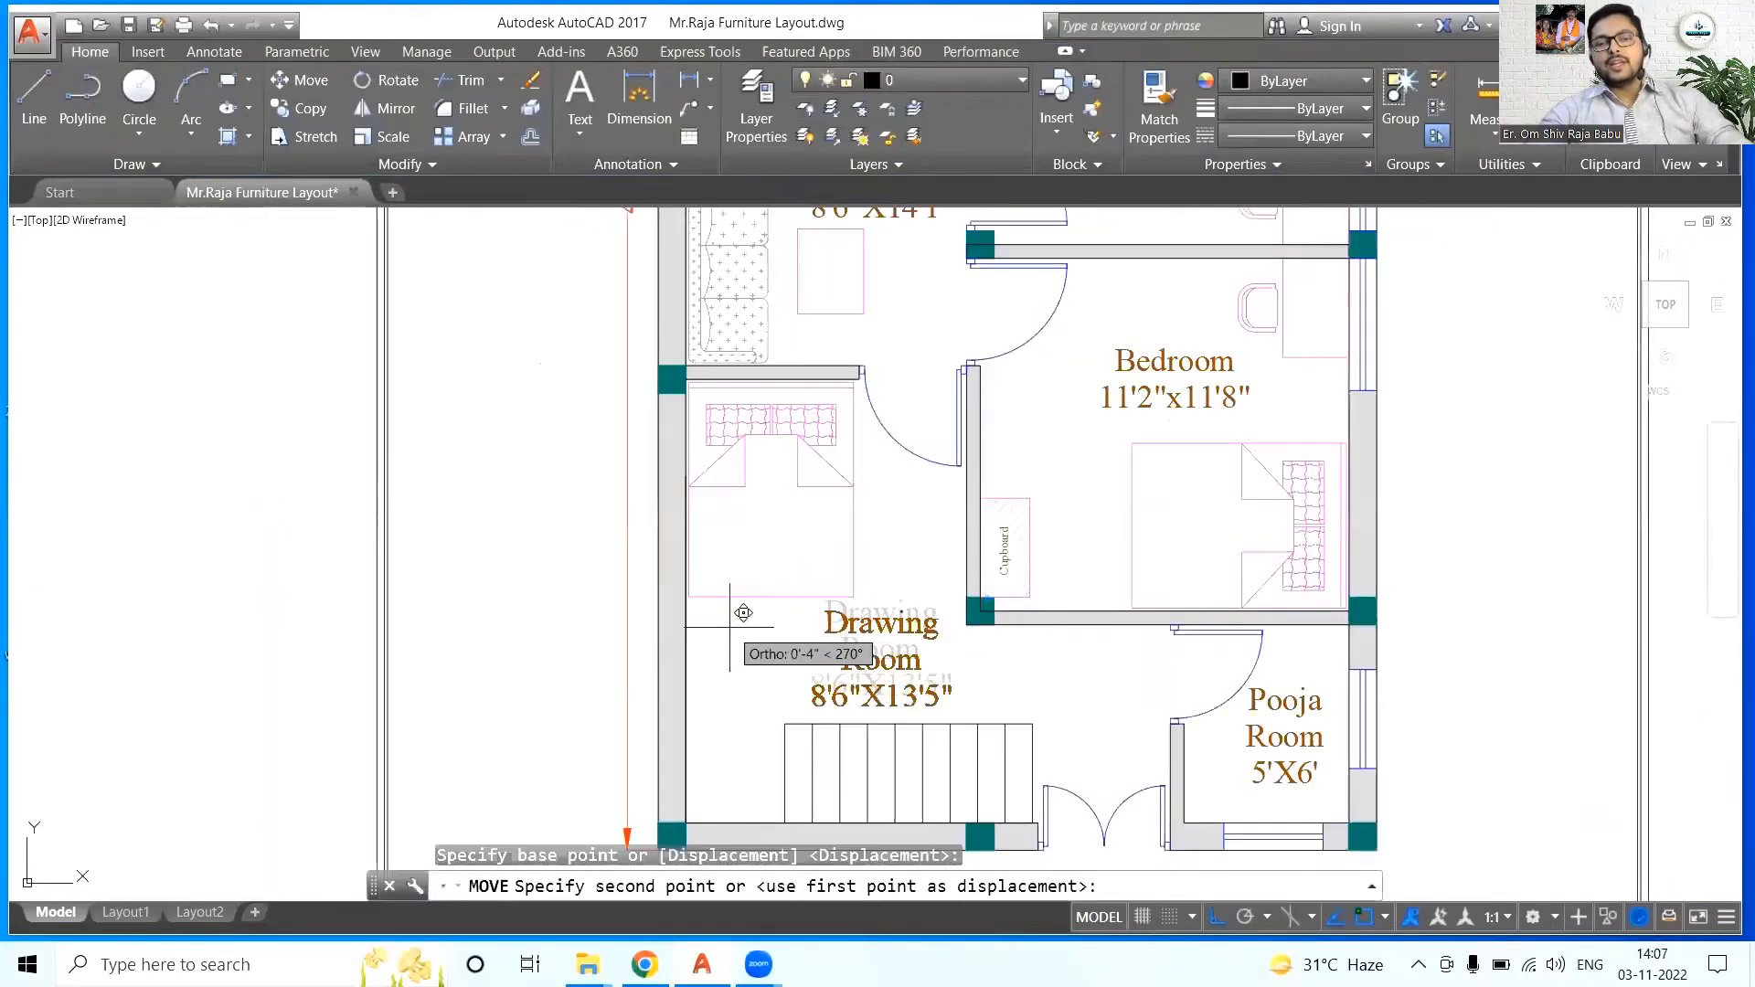
key(Escape)
- Plot the drawing with a print window drawn around the whole sheet border, including the title block
scroll(729, 627, down, 5)
scroll(1188, 603, up, 4)
scroll(1037, 586, down, 4)
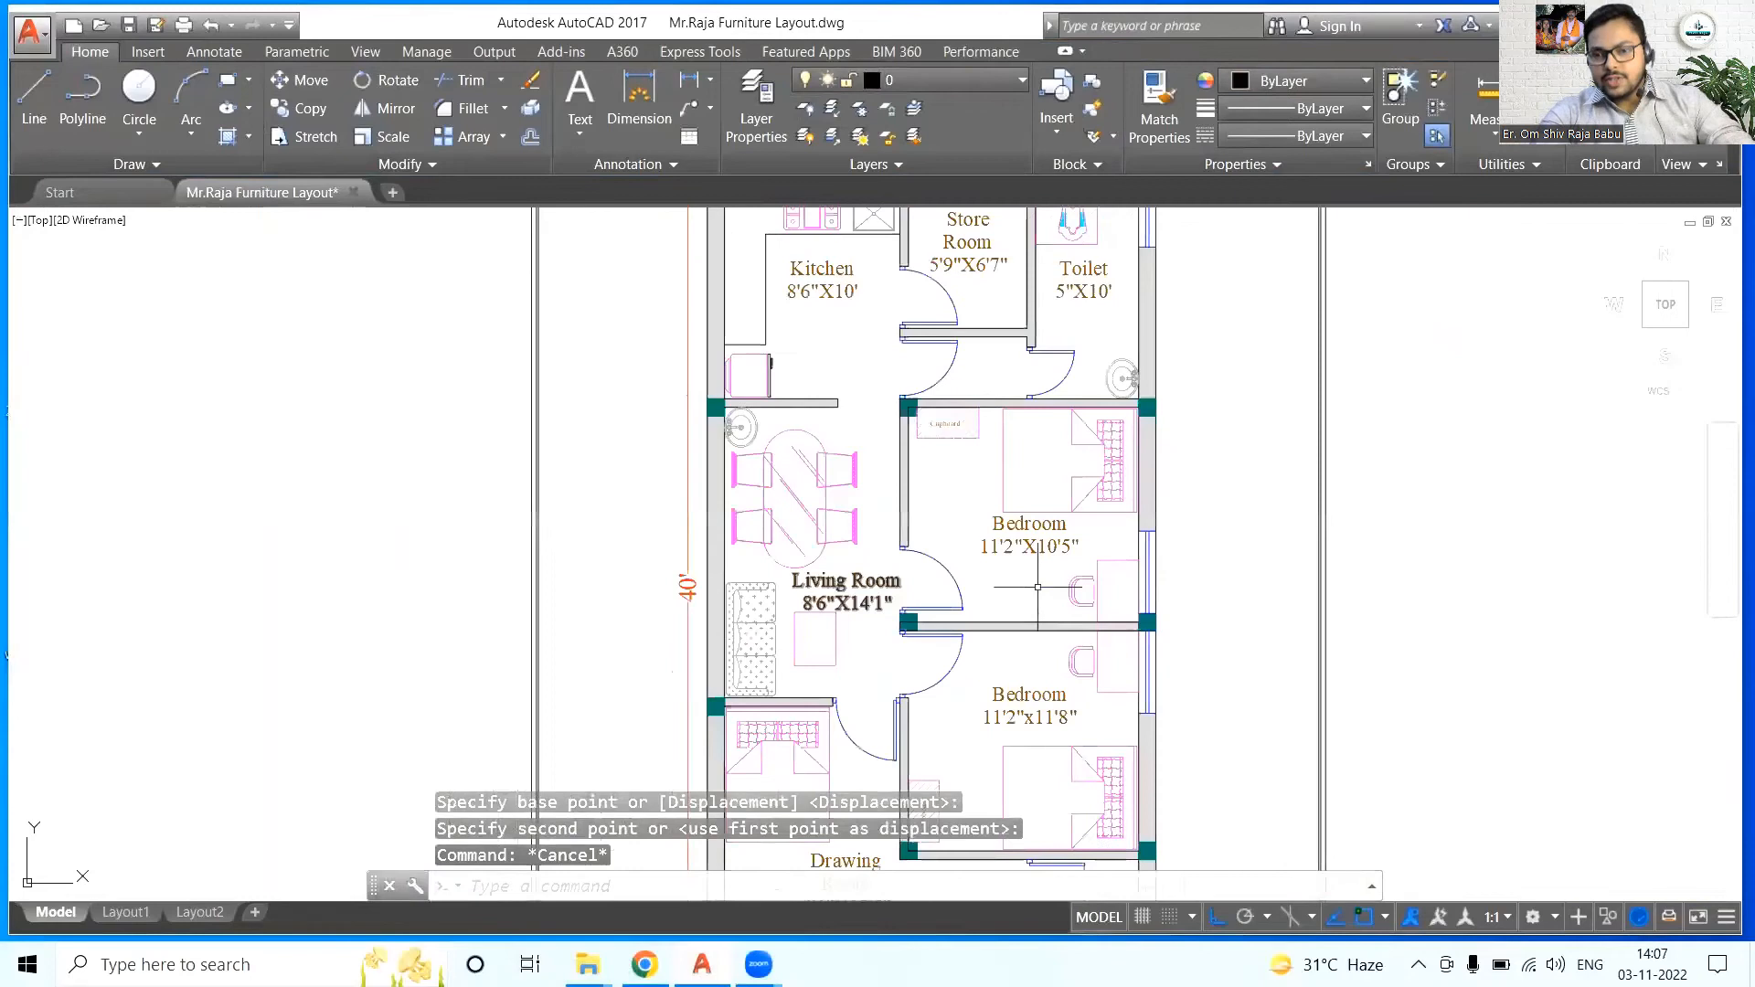
scroll(1183, 600, down, 5)
key(ctrl+p)
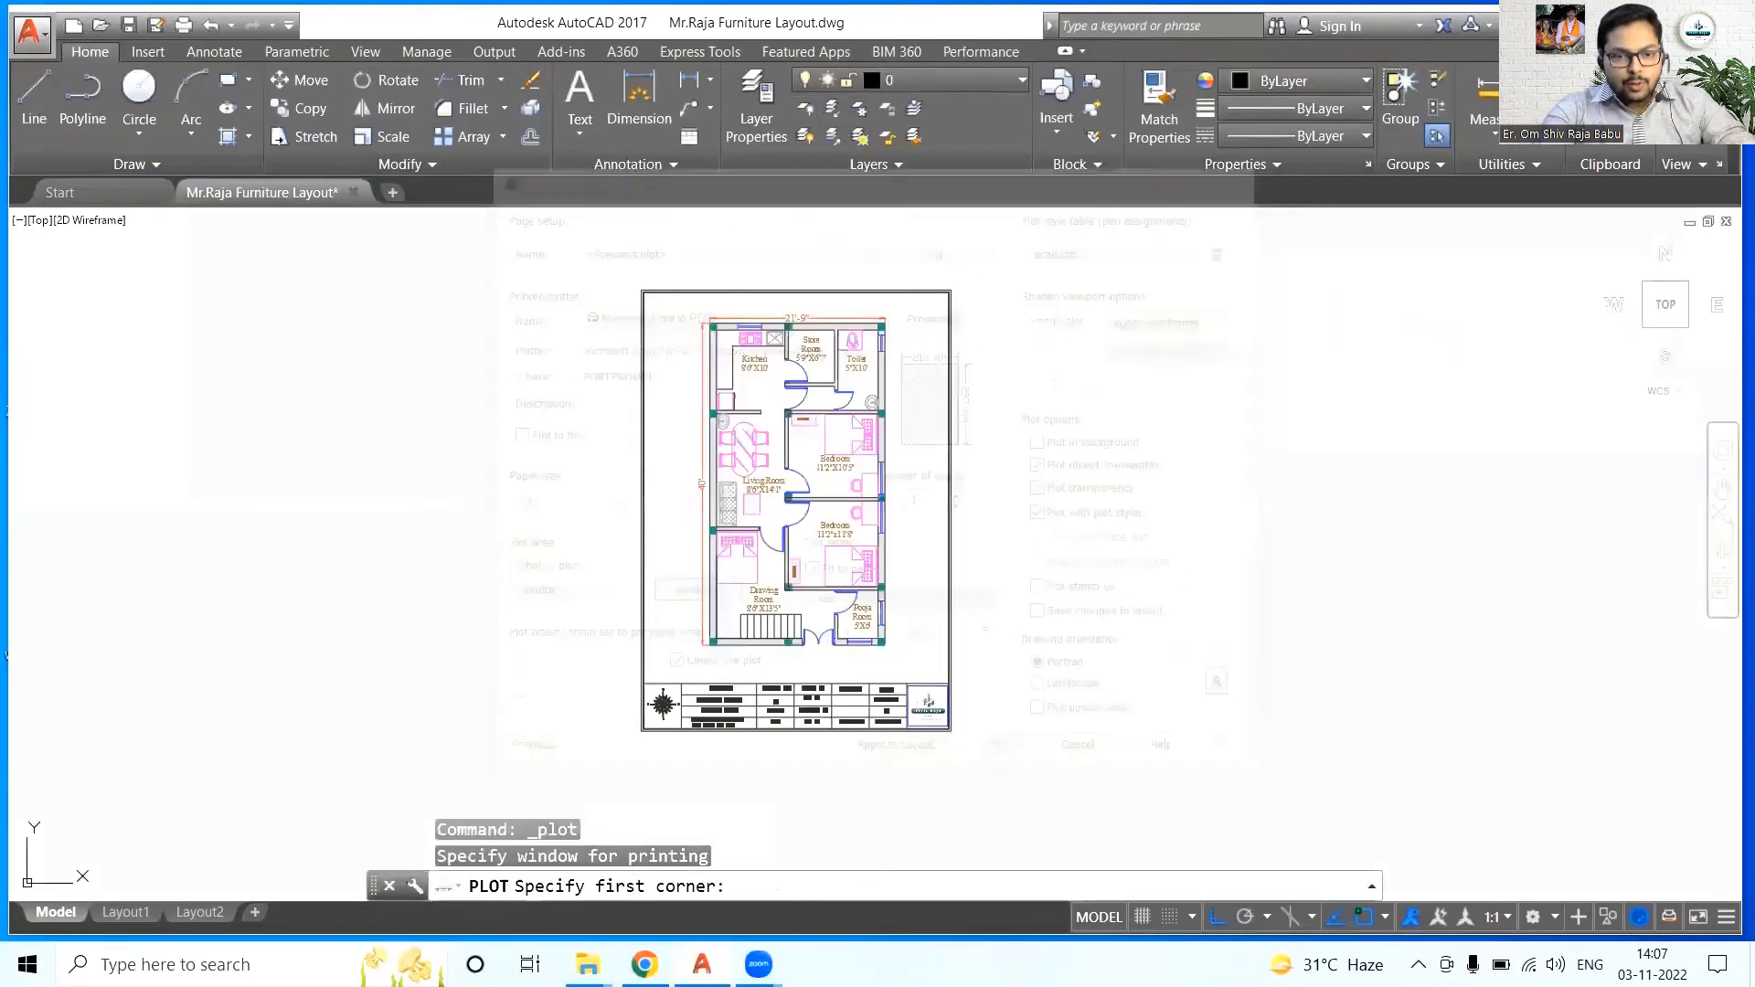
click(639, 290)
click(959, 736)
click(1013, 763)
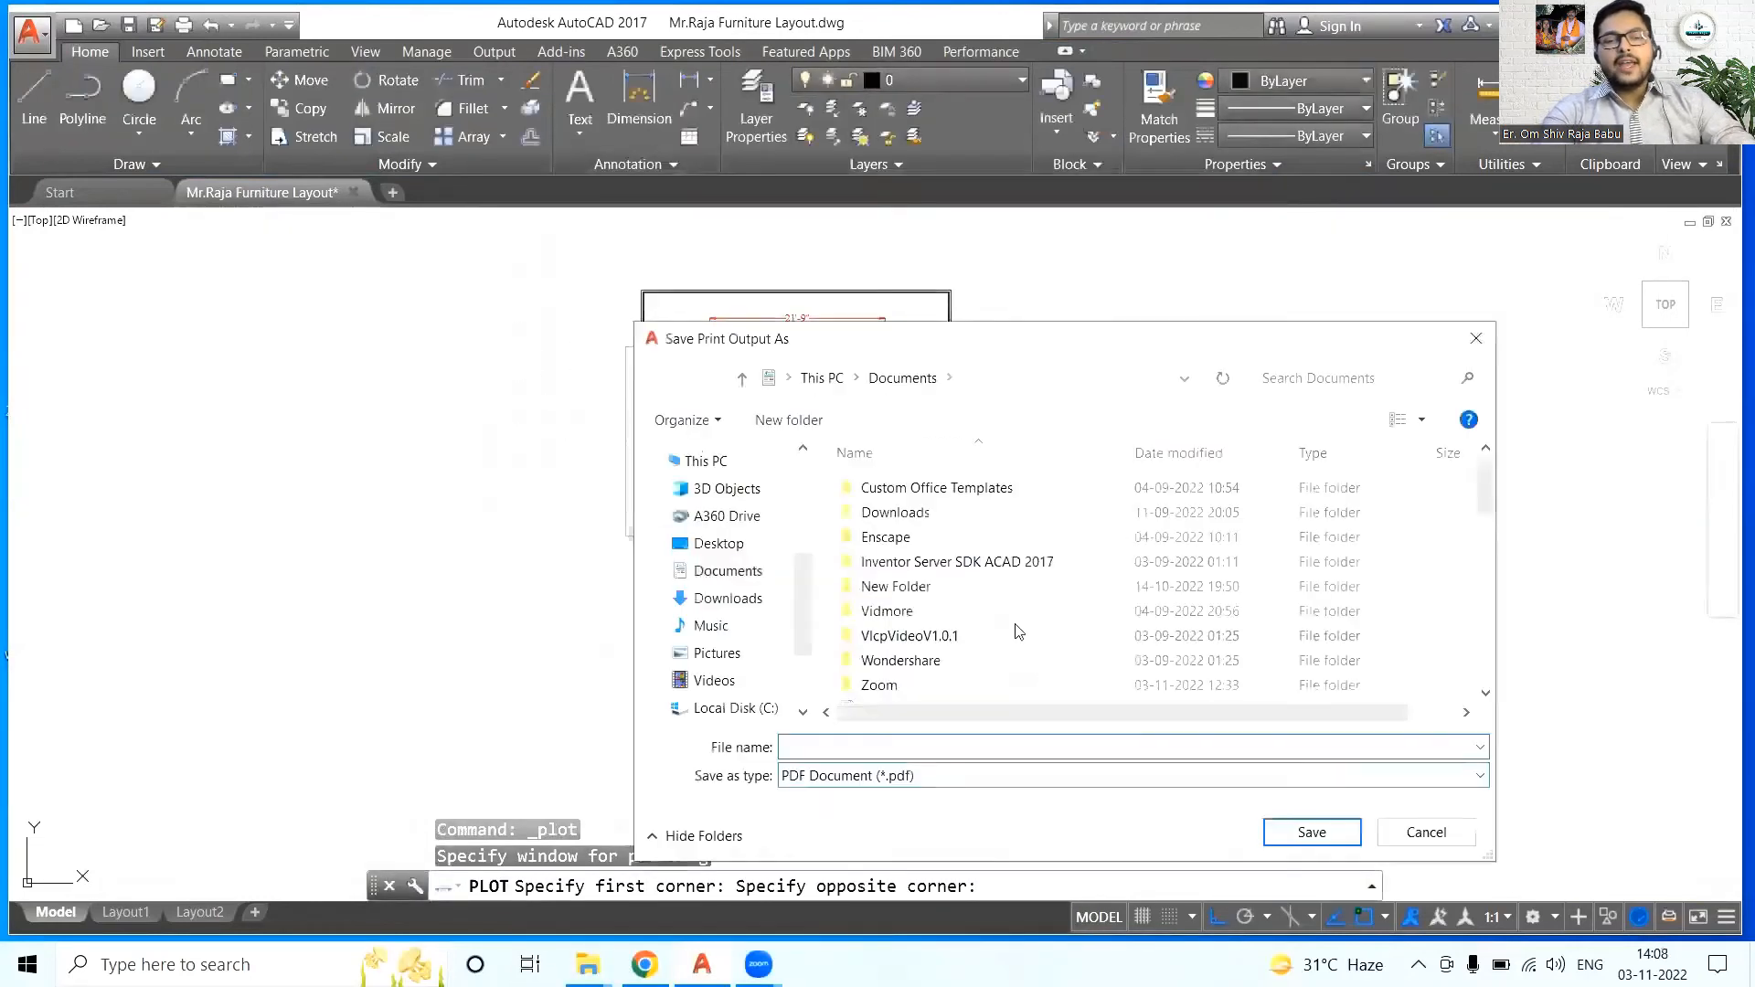
- Save the plot in Documents as a PDF named with the client's name followed by "Furniture Layout"
key(BackSpace)
key(BackSpace)
key(BackSpace)
key(BackSpace)
text(Furniture Layout)
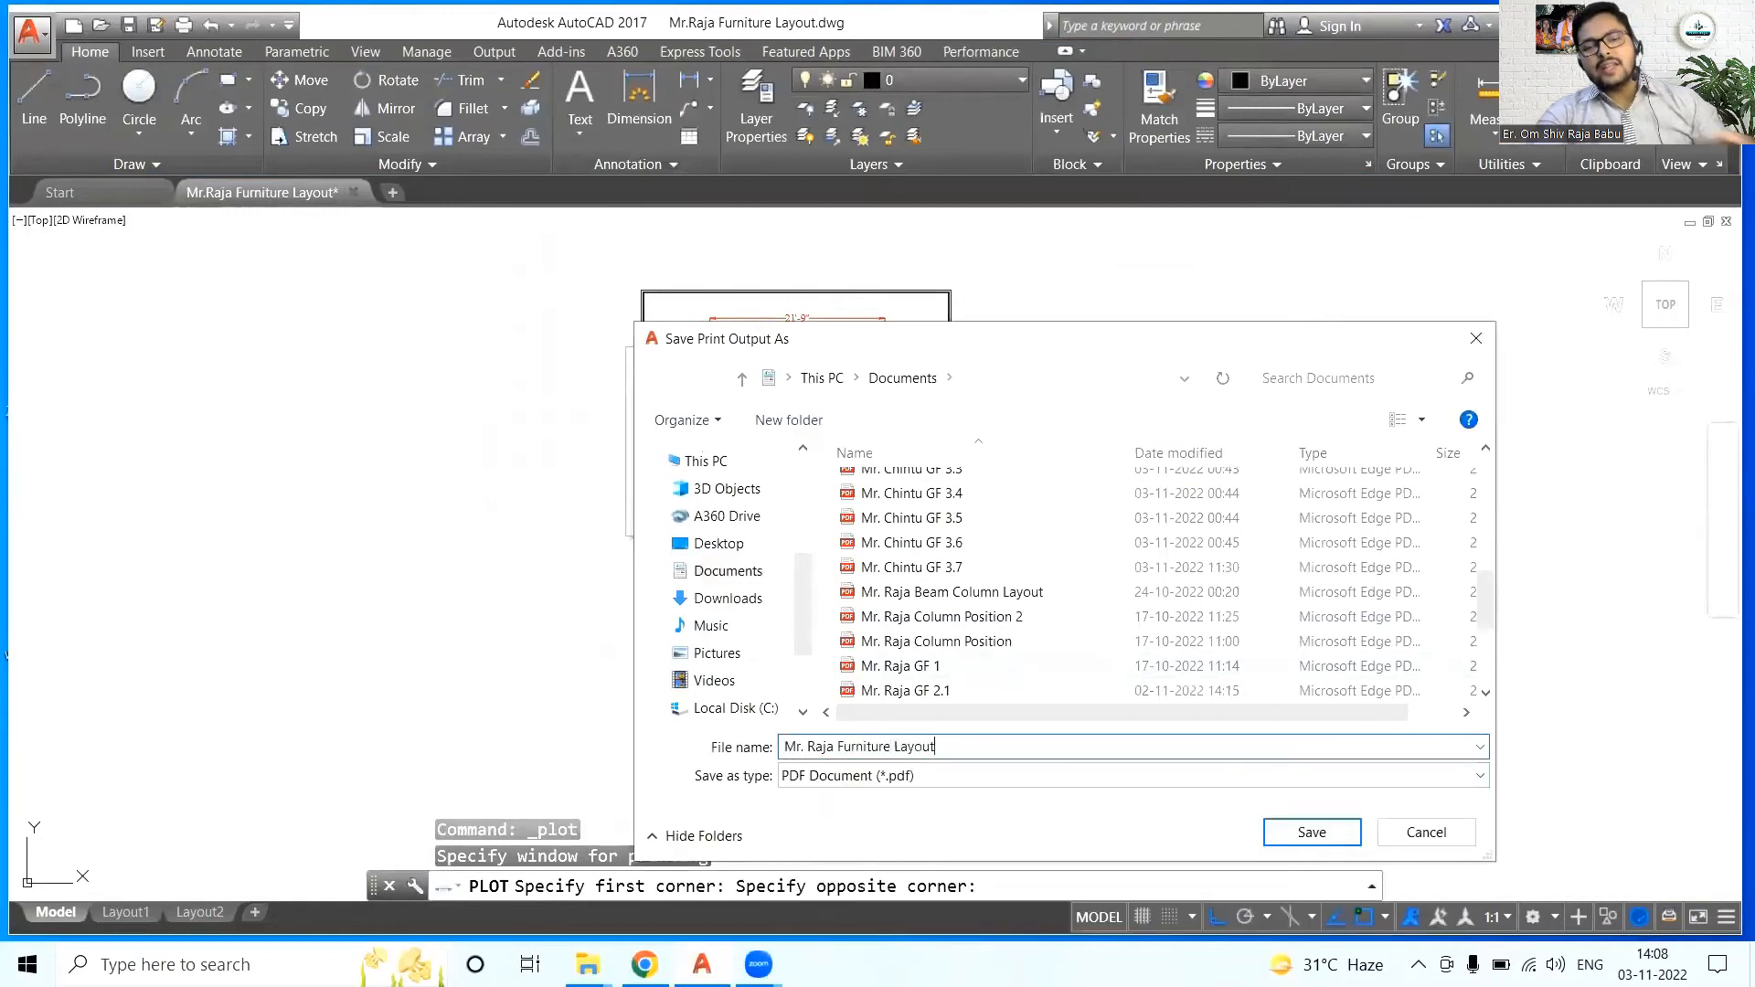
key(Return)
- Examine the exported PDF in the browser, checking room labels, walls and furniture from the Kitchen to the Pooja Room
mouse_move(1316, 964)
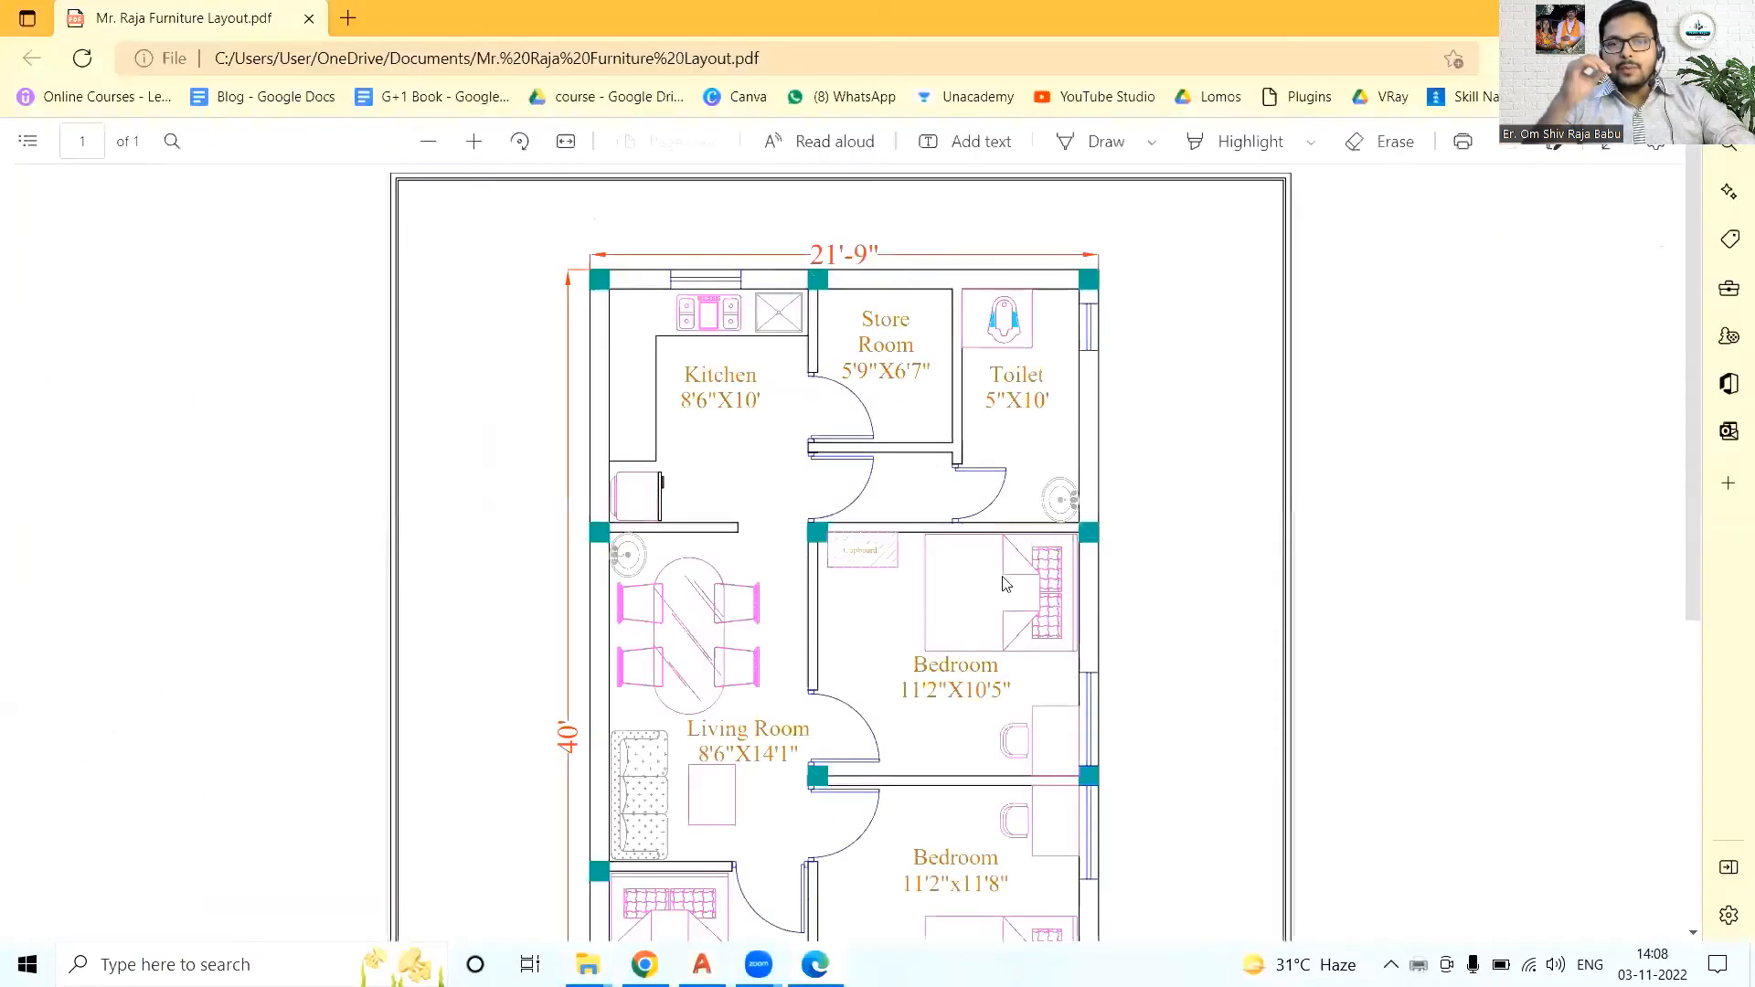
scroll(1078, 548, down, 5)
scroll(1065, 736, up, 5)
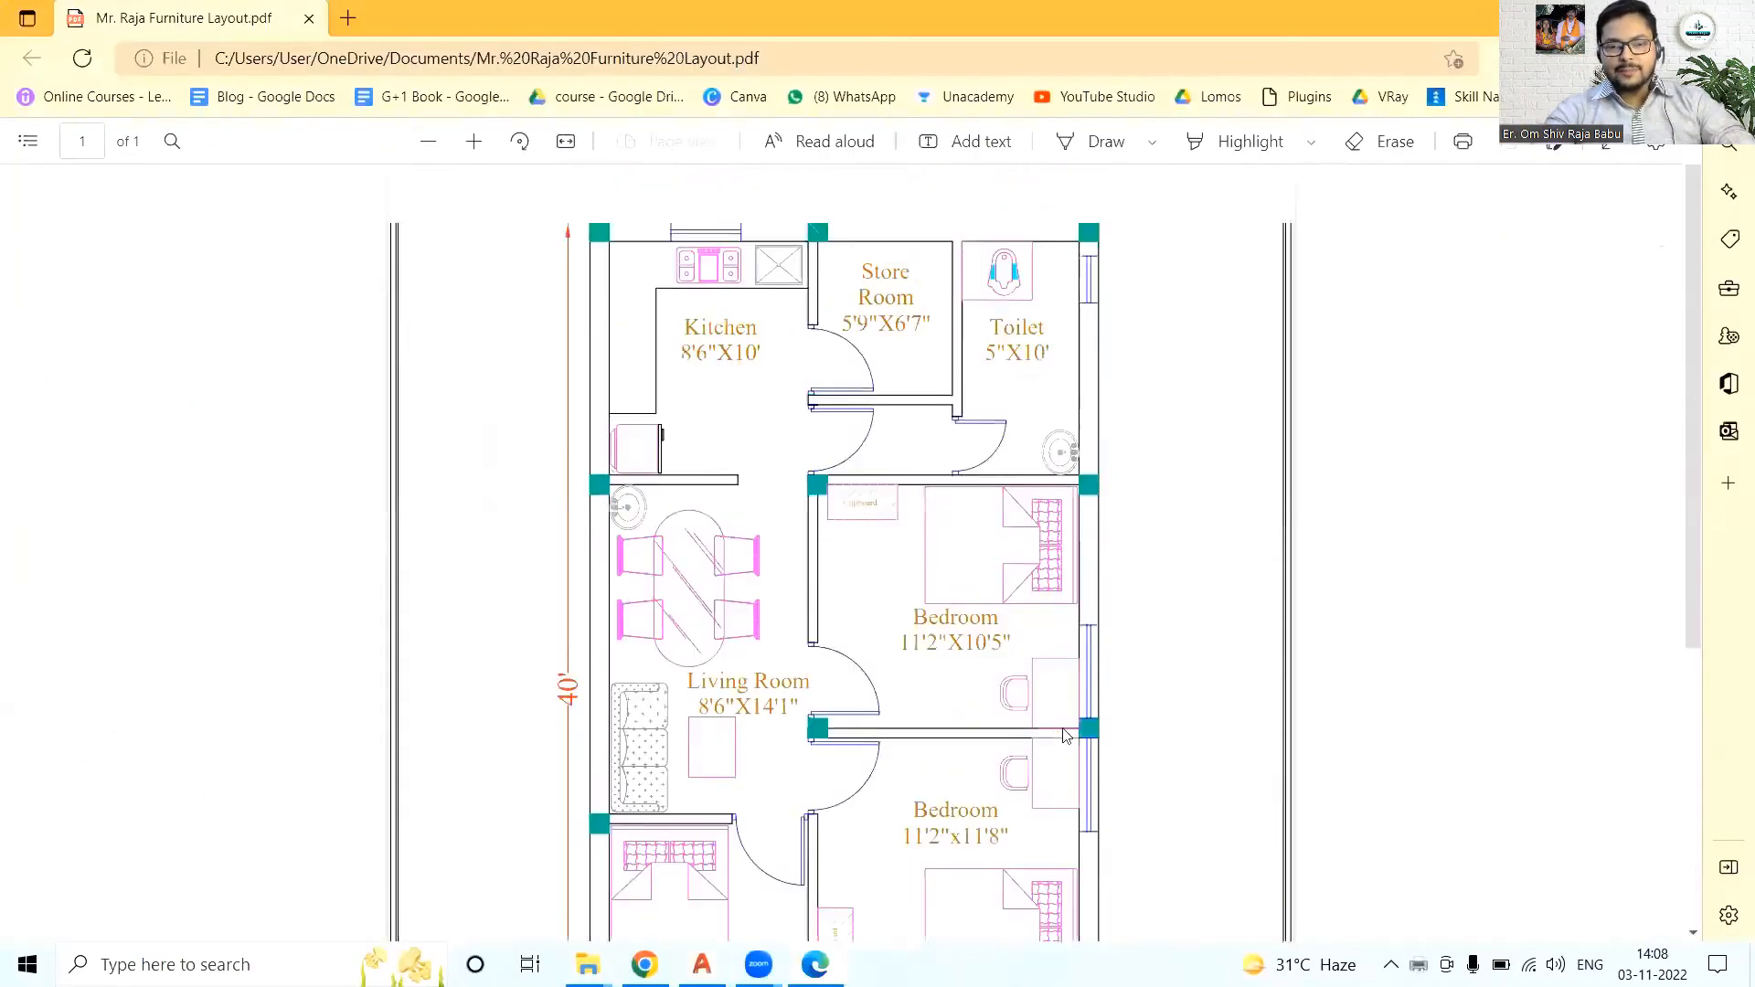
scroll(763, 568, up, 2)
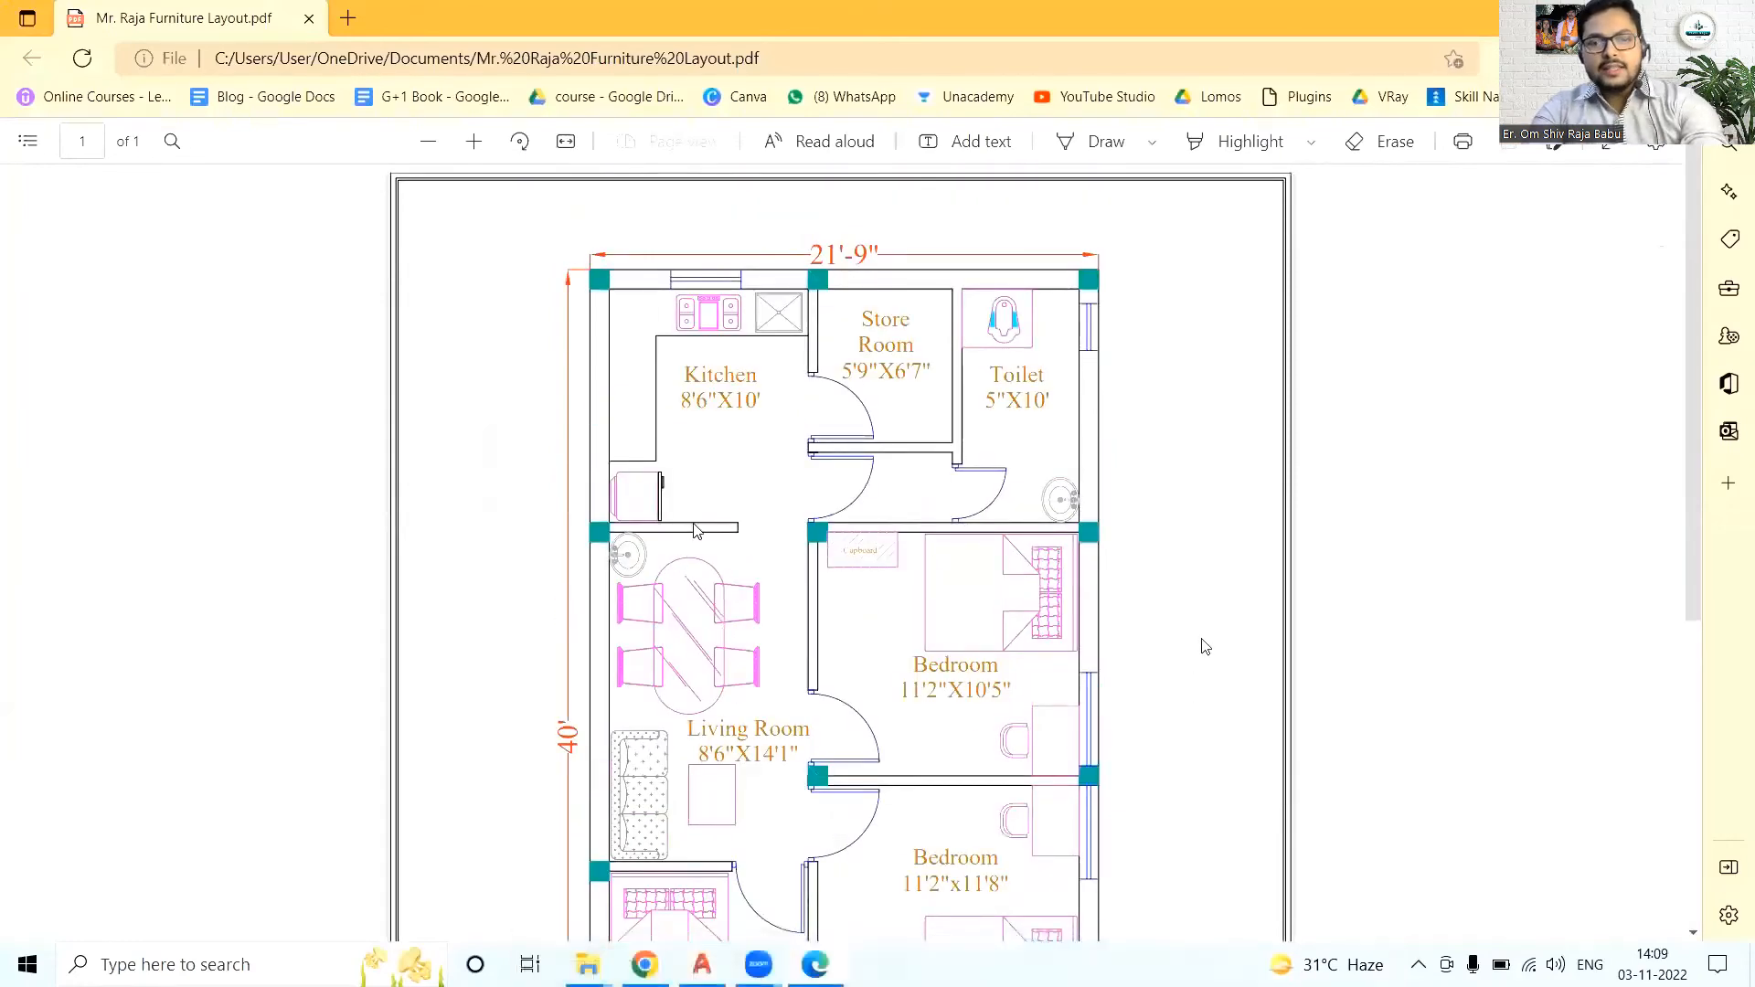
scroll(695, 530, down, 3)
scroll(826, 519, down, 1)
scroll(859, 473, up, 1)
scroll(1232, 573, down, 1)
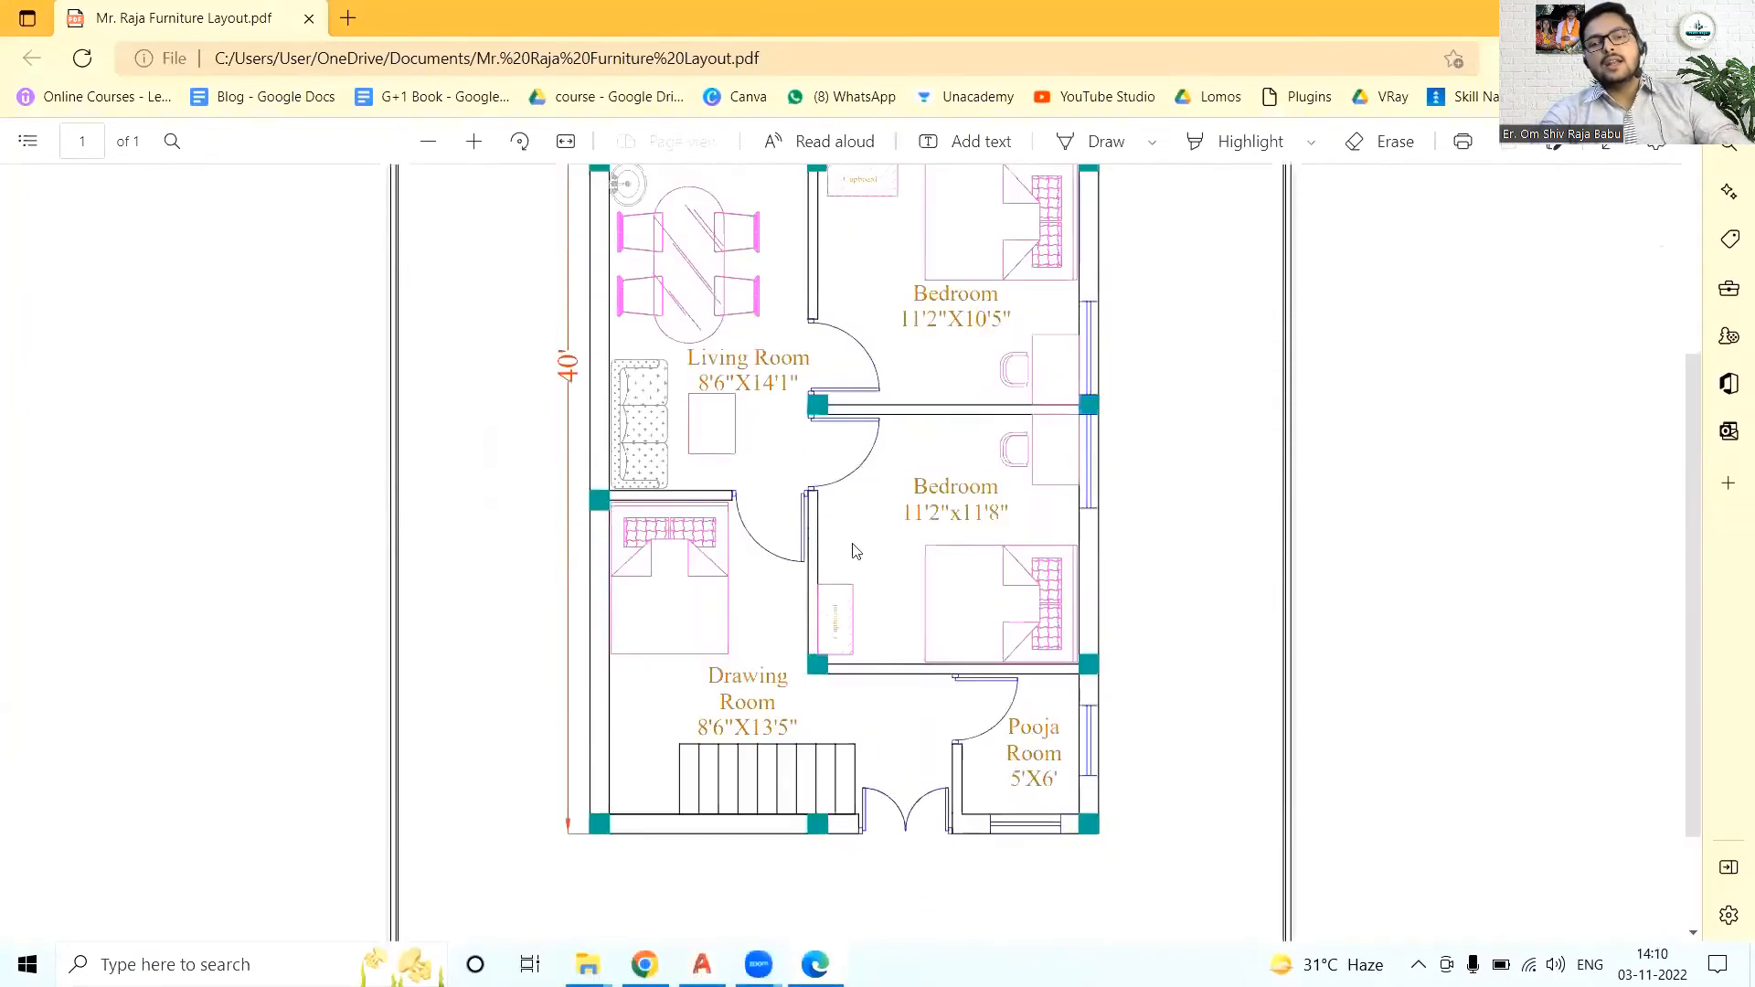
scroll(1188, 457, up, 4)
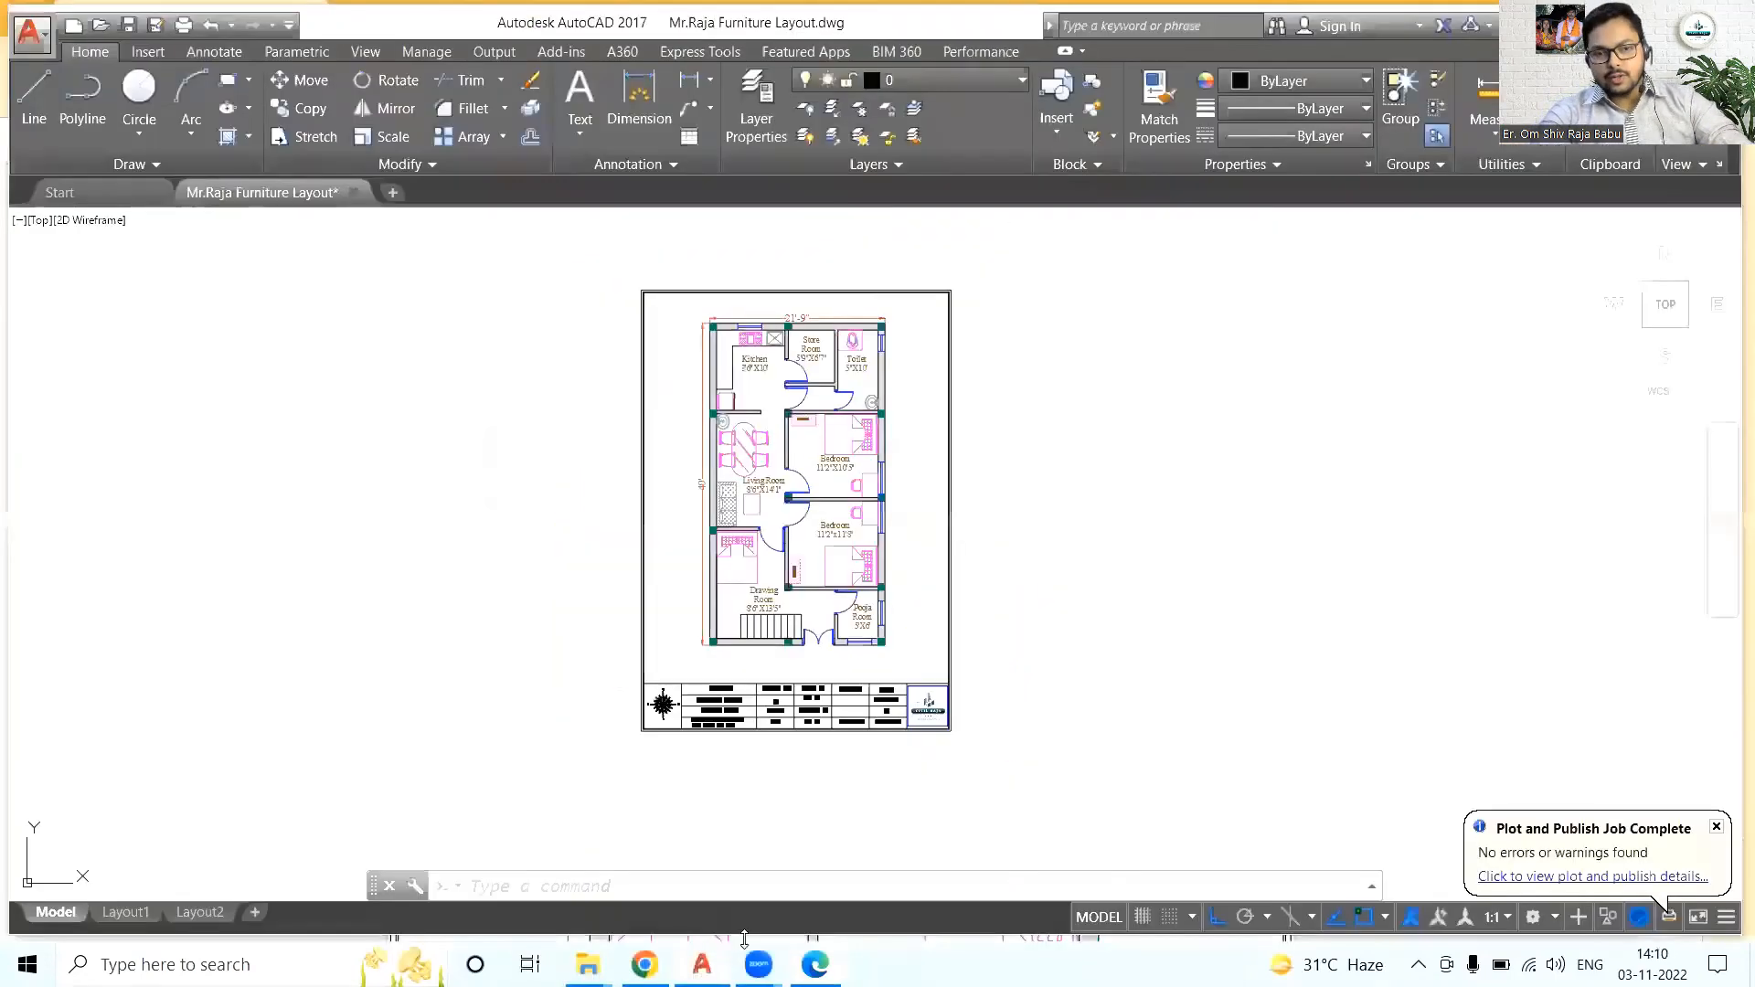
- Switch back to AutoCAD and try rotating the cupboard in the 11'2"x11'8" Bedroom, undoing that rotation
scroll(775, 477, up, 10)
click(907, 679)
click(775, 477)
text(ro)
key(Return)
click(865, 710)
click(869, 713)
key(ctrl+z)
- Rotate the cupboard with its label in the 11'2"x11'8" Bedroom to lie horizontally
click(903, 679)
click(751, 462)
text(ro)
key(Return)
click(869, 667)
key(Return)
text(co)
key(Return)
click(875, 665)
key(Escape)
- Move the rotated cupboard into the Bedroom corner beside the bed, between the Drawing Room wall and the wall above the Pooja Room
text(m)
key(Return)
click(875, 665)
click(729, 722)
scroll(859, 472, down, 2)
scroll(859, 472, down, 4)
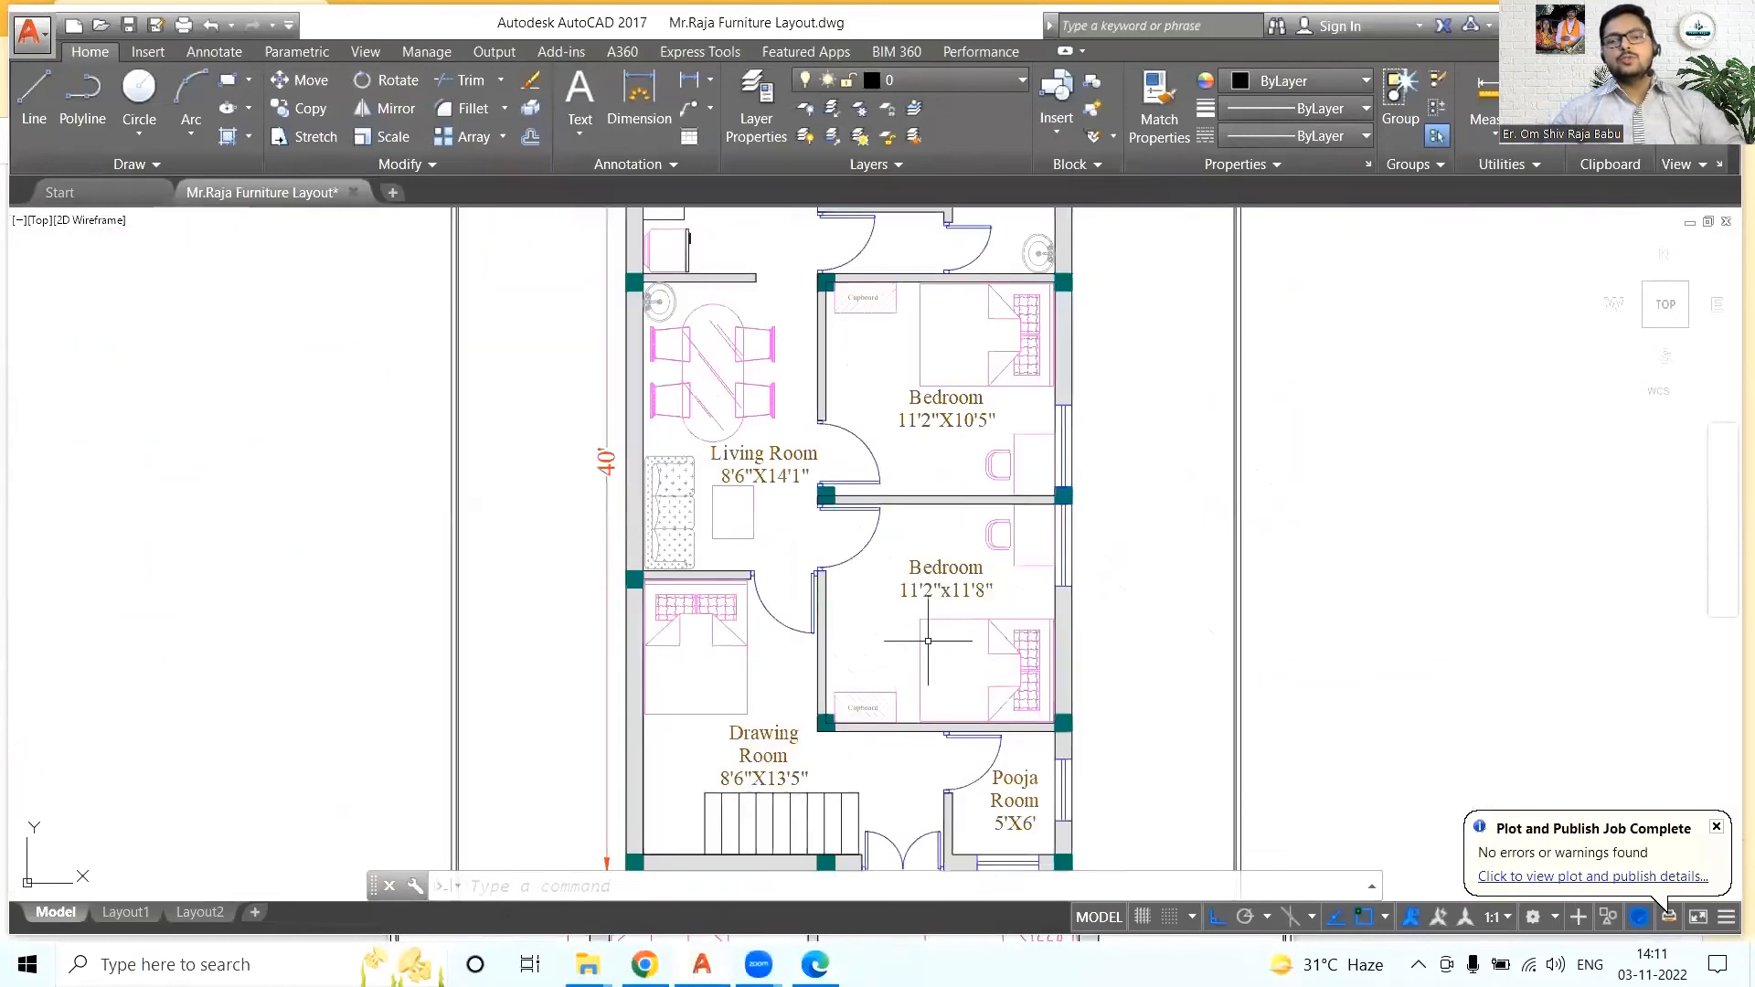
- Open the 05-03-baths drawing and bring its bath plan blocks into view
scroll(928, 641, down, 3)
scroll(956, 287, up, 3)
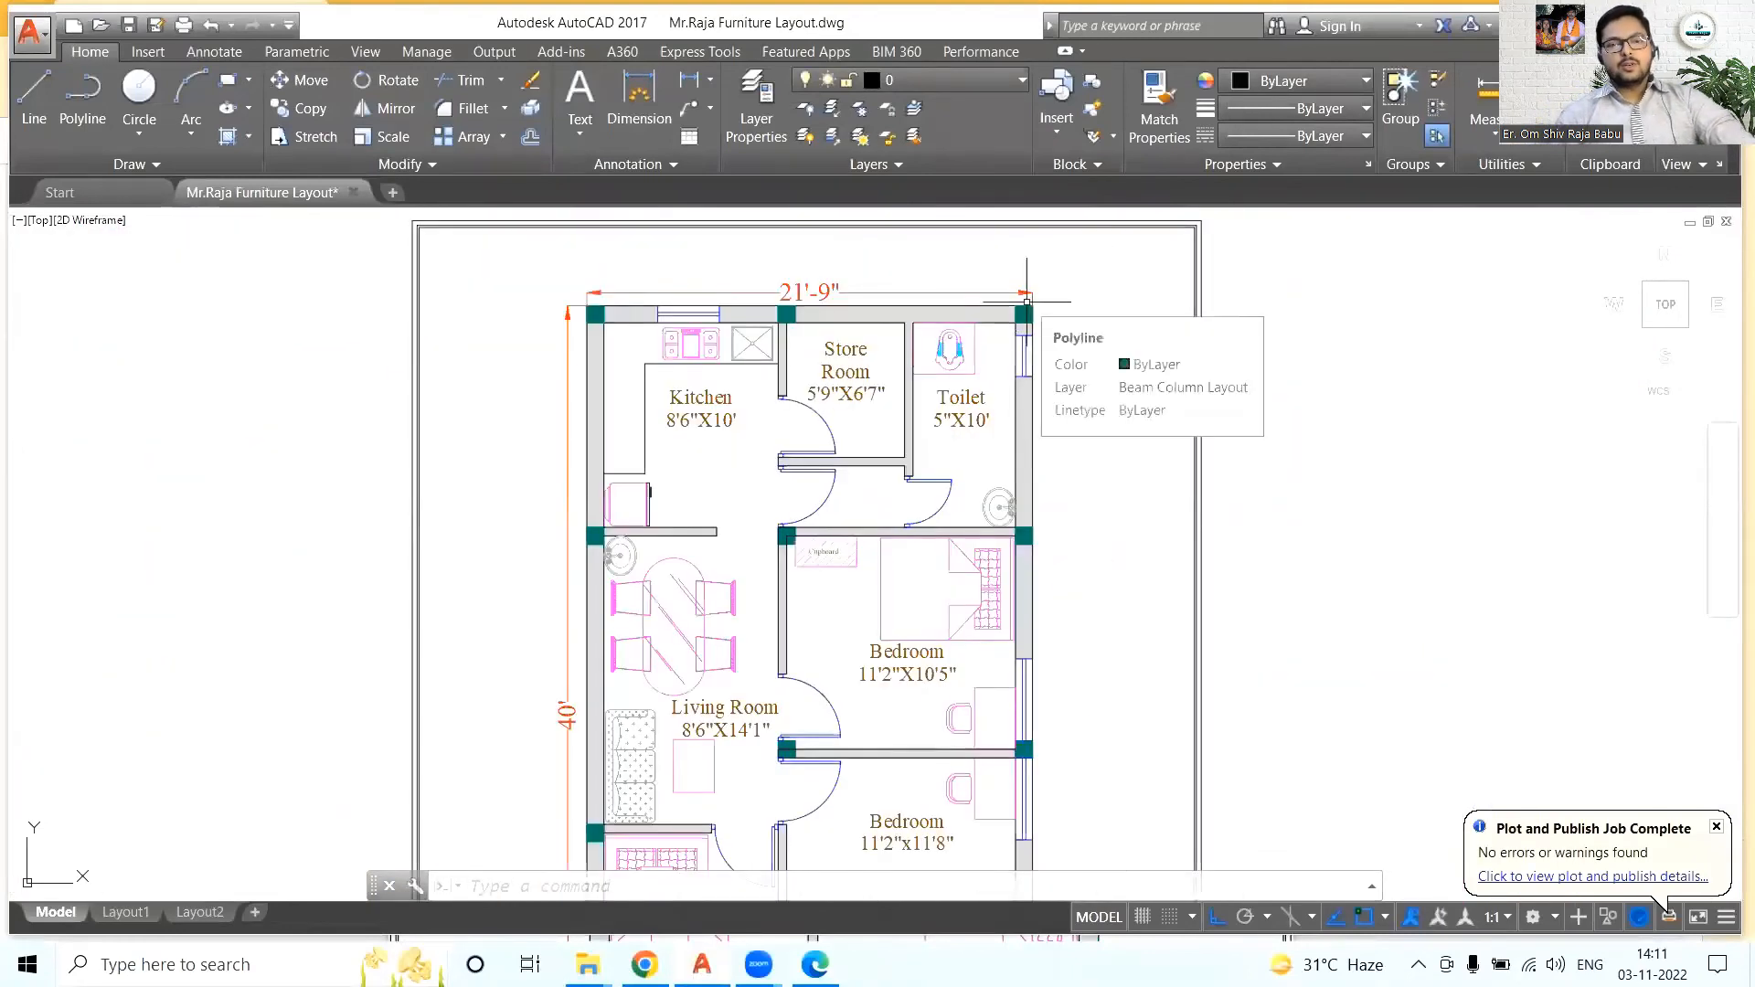
click(60, 193)
click(392, 521)
click(1293, 611)
middle_drag(513, 477, 685, 566)
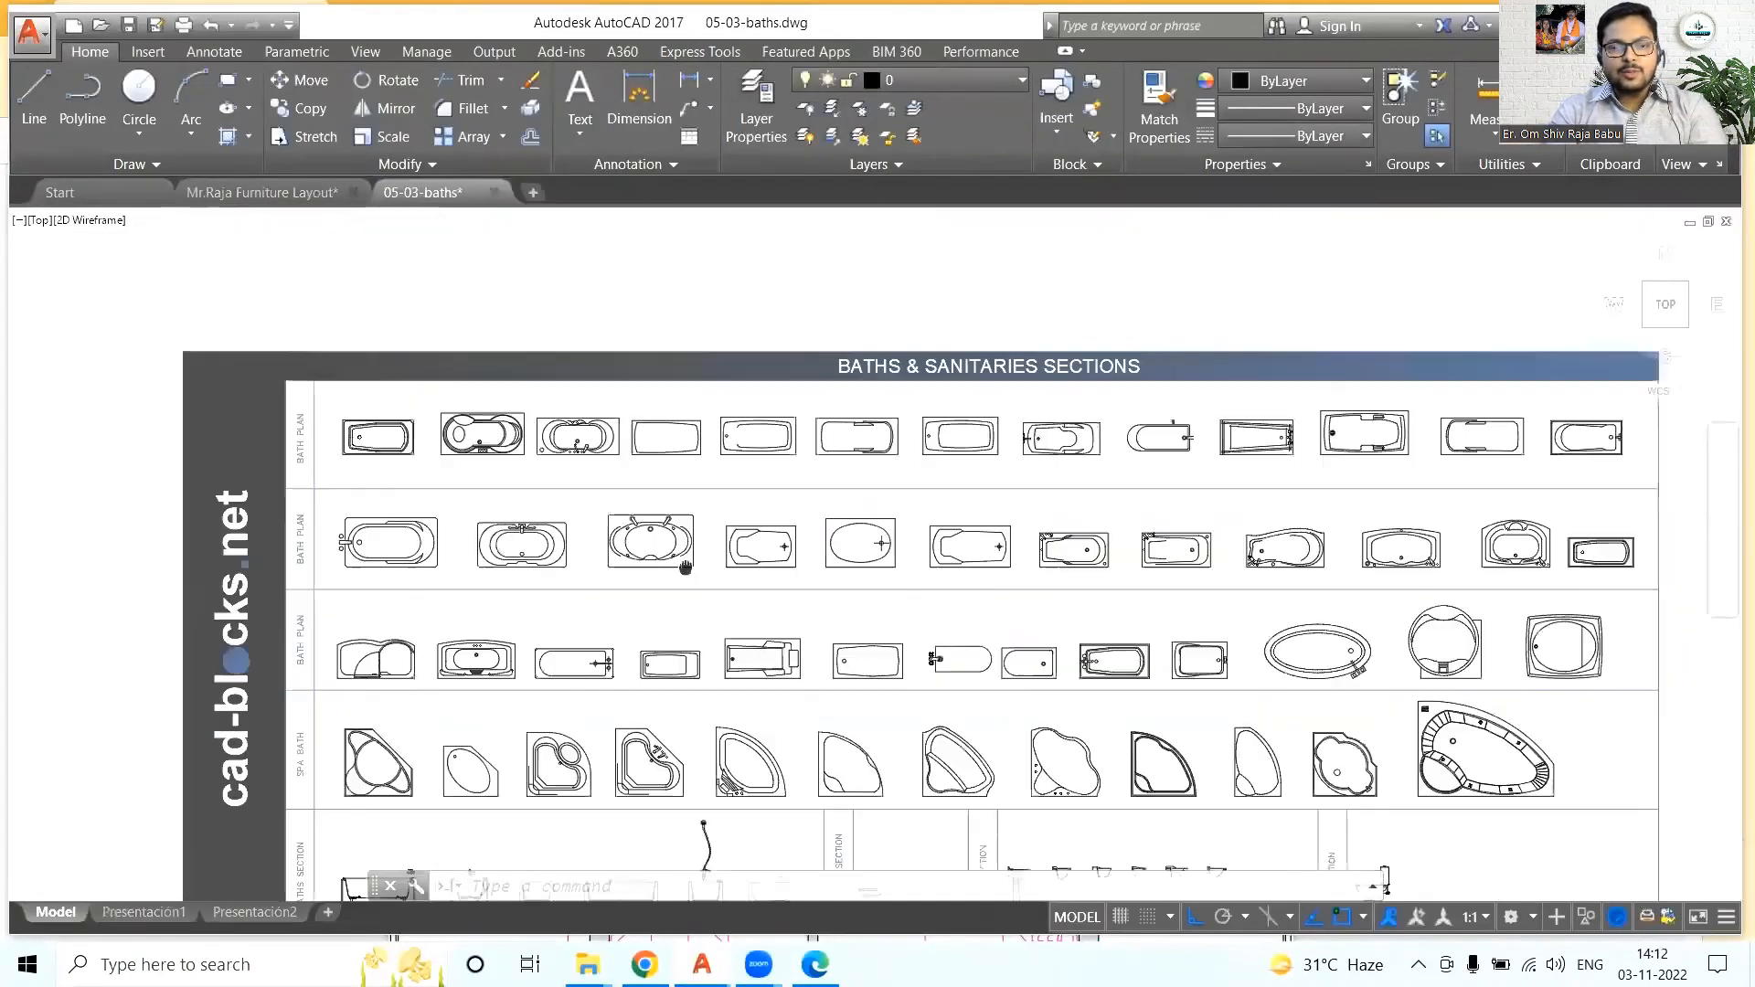